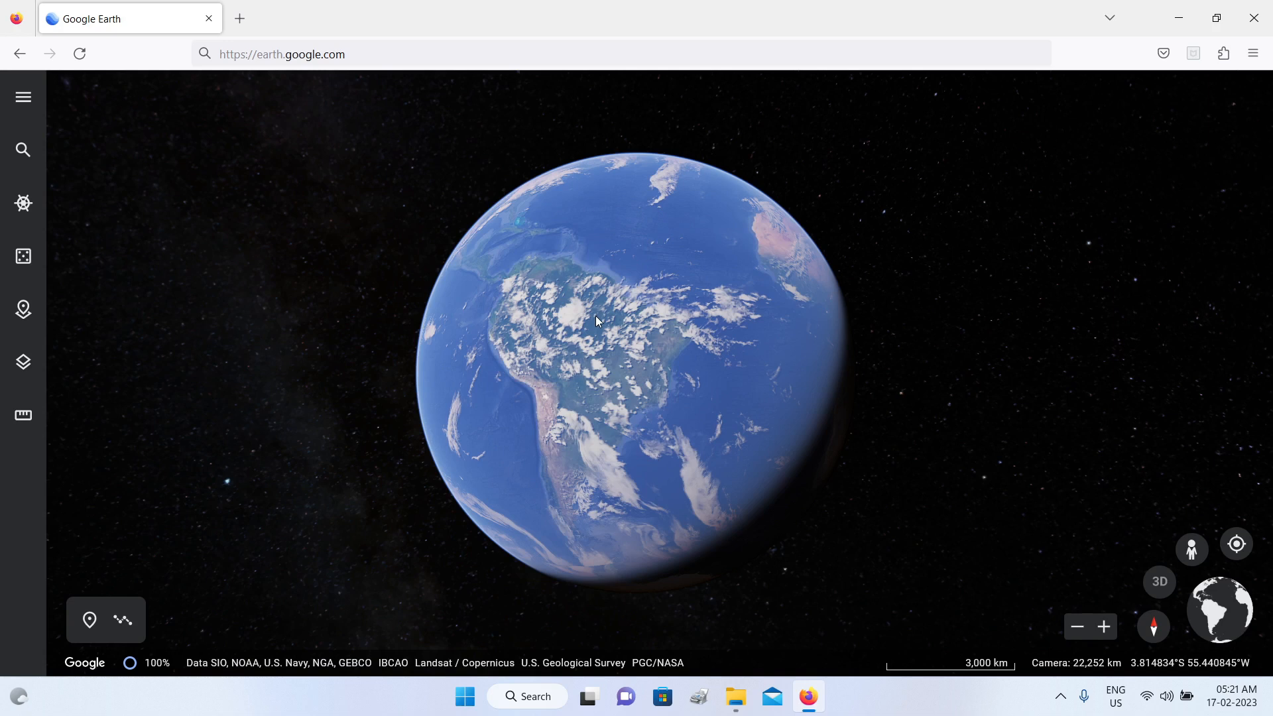
Step: Rotate the globe from South America eastward until Africa and the western Indian Ocean face the camera
{"action": "left_click_drag", "start_coordinate": [595, 321], "coordinate": [575, 296]}
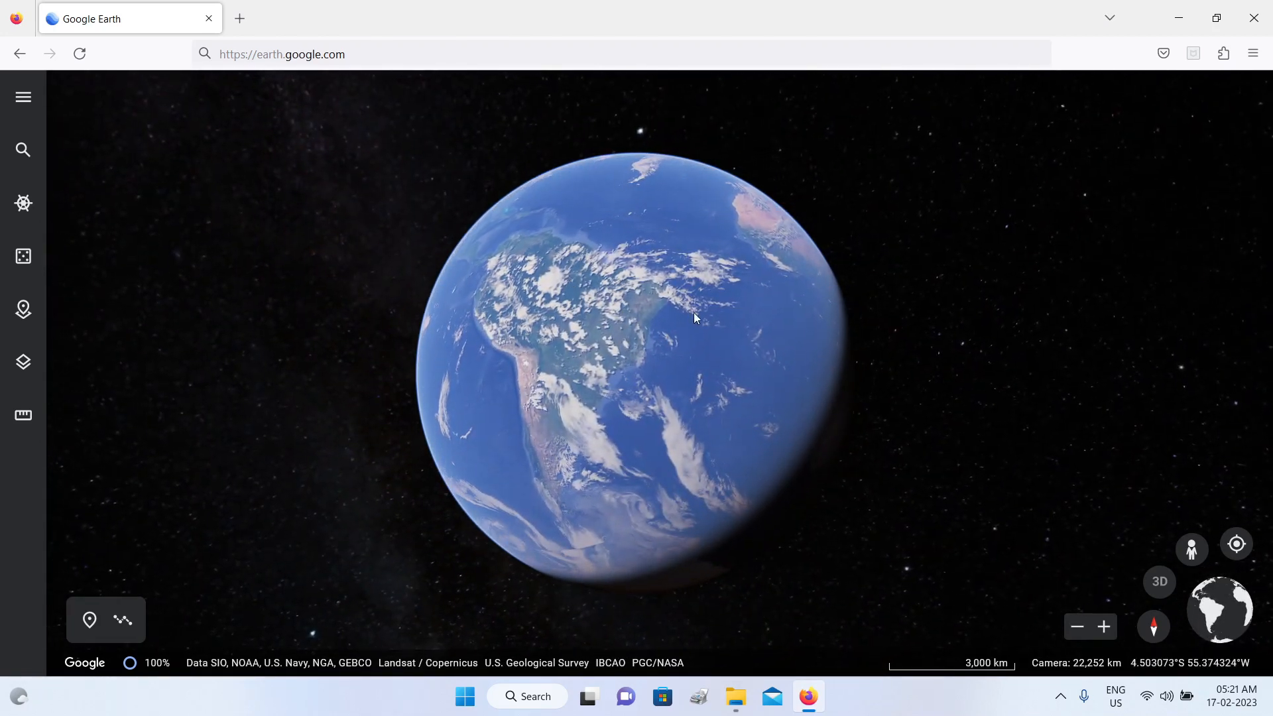
{"action": "left_click_drag", "start_coordinate": [701, 318], "coordinate": [444, 440]}
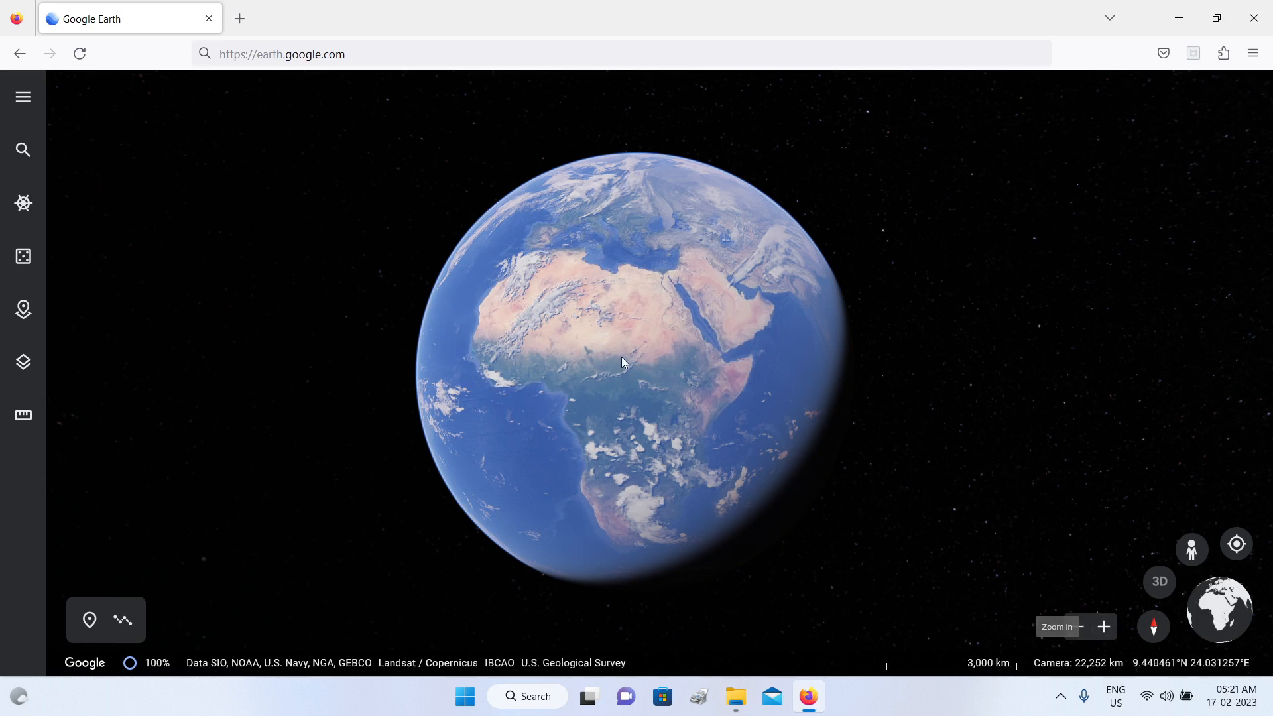
{"action": "left_click_drag", "start_coordinate": [621, 362], "coordinate": [543, 270]}
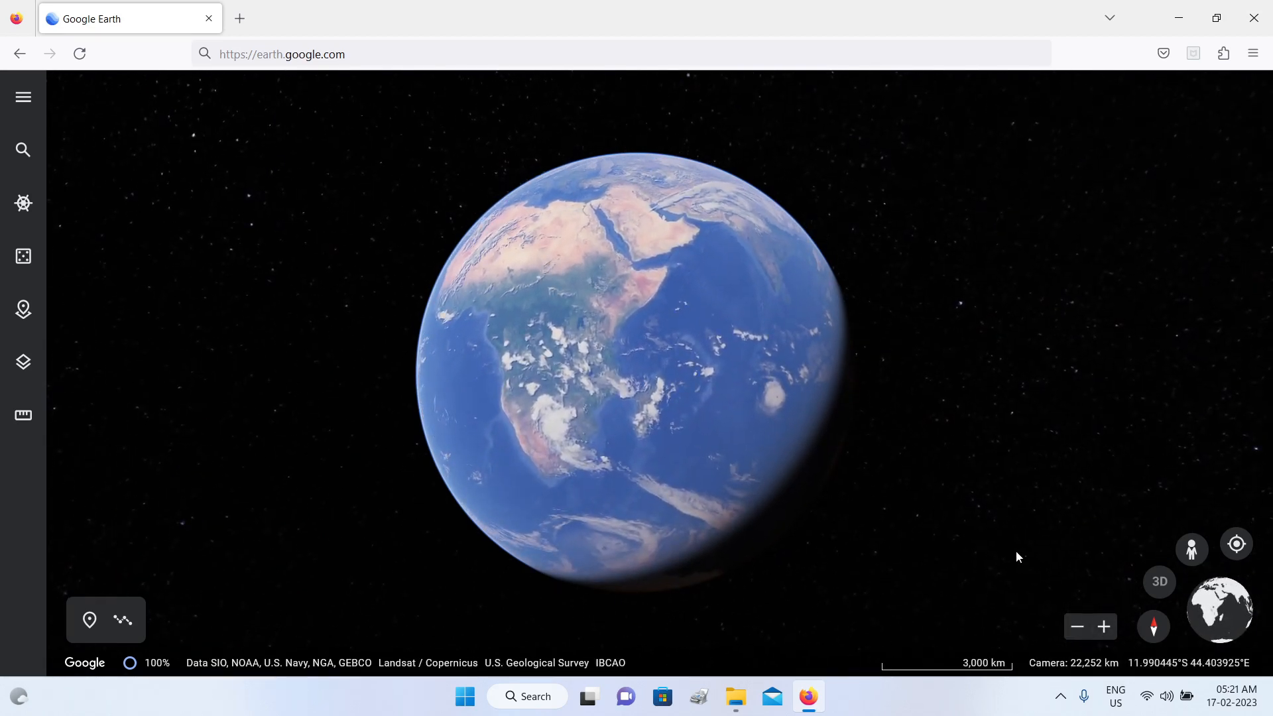
Step: Zoom in on eastern Africa by two levels and zoom back out by two levels
{"action": "left_click", "coordinate": [1104, 628]}
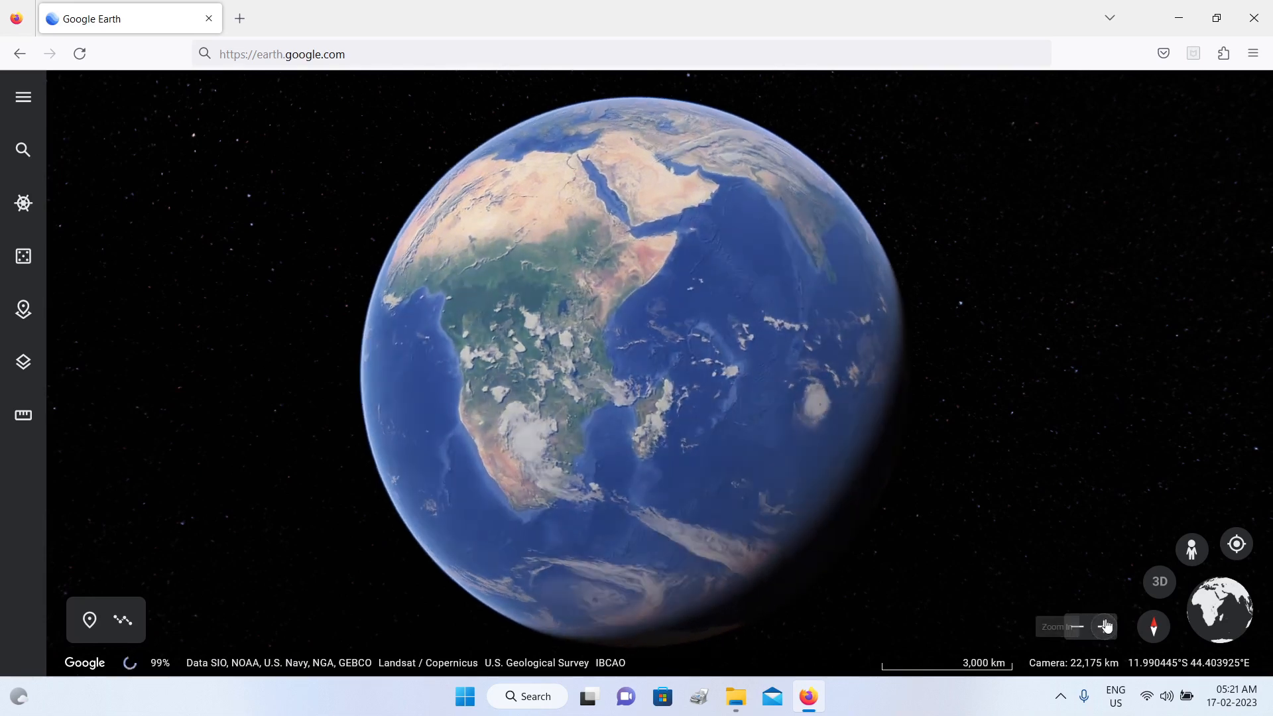
{"action": "left_click", "coordinate": [1105, 626]}
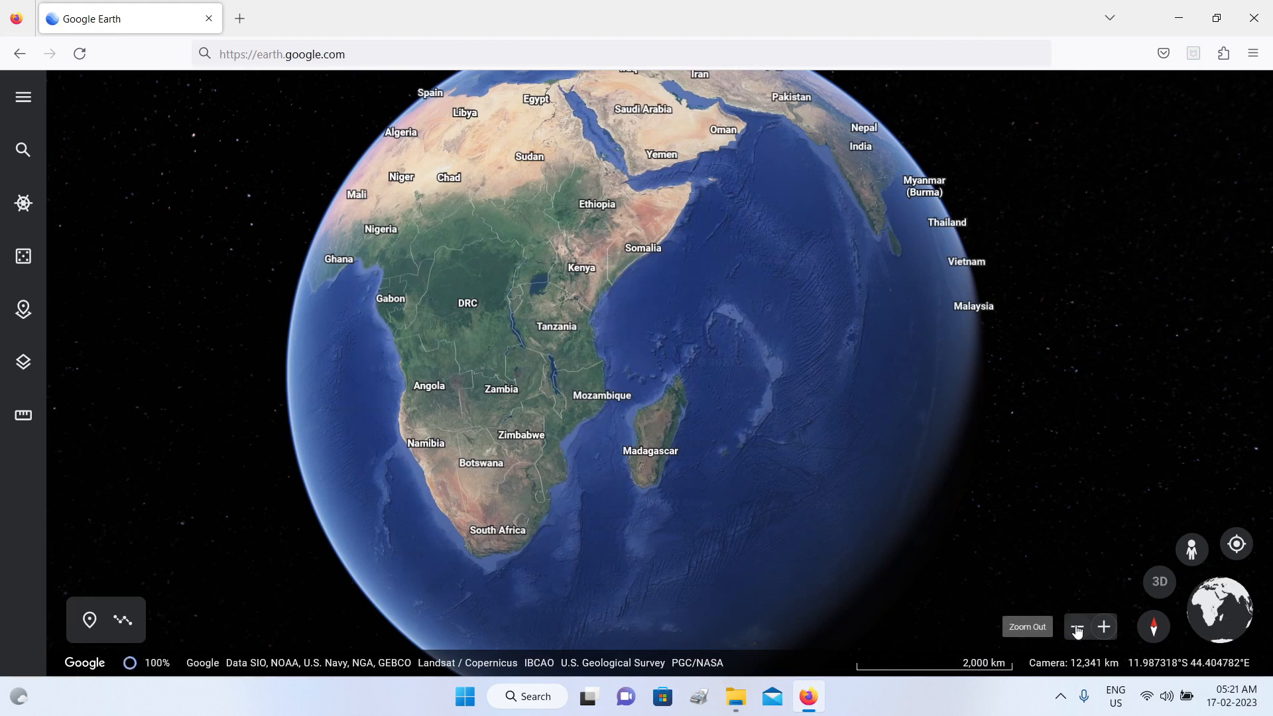
{"action": "left_click", "coordinate": [1077, 628]}
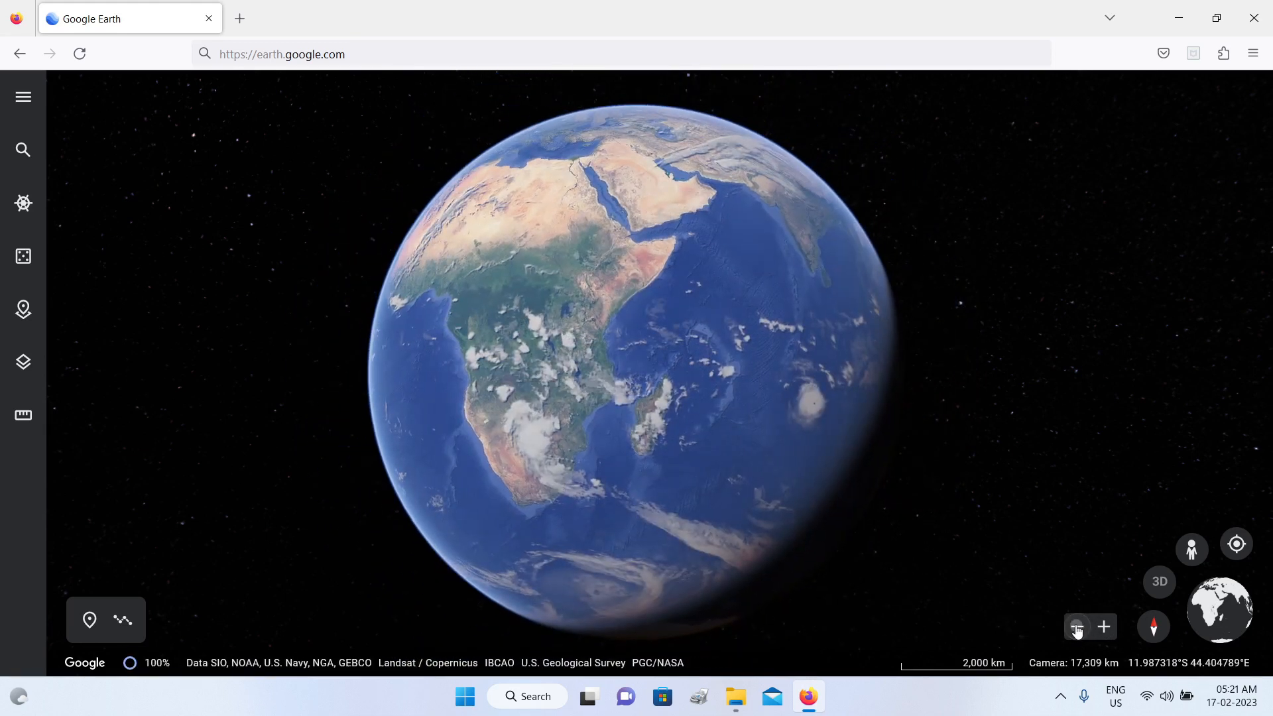
{"action": "left_click", "coordinate": [1076, 628]}
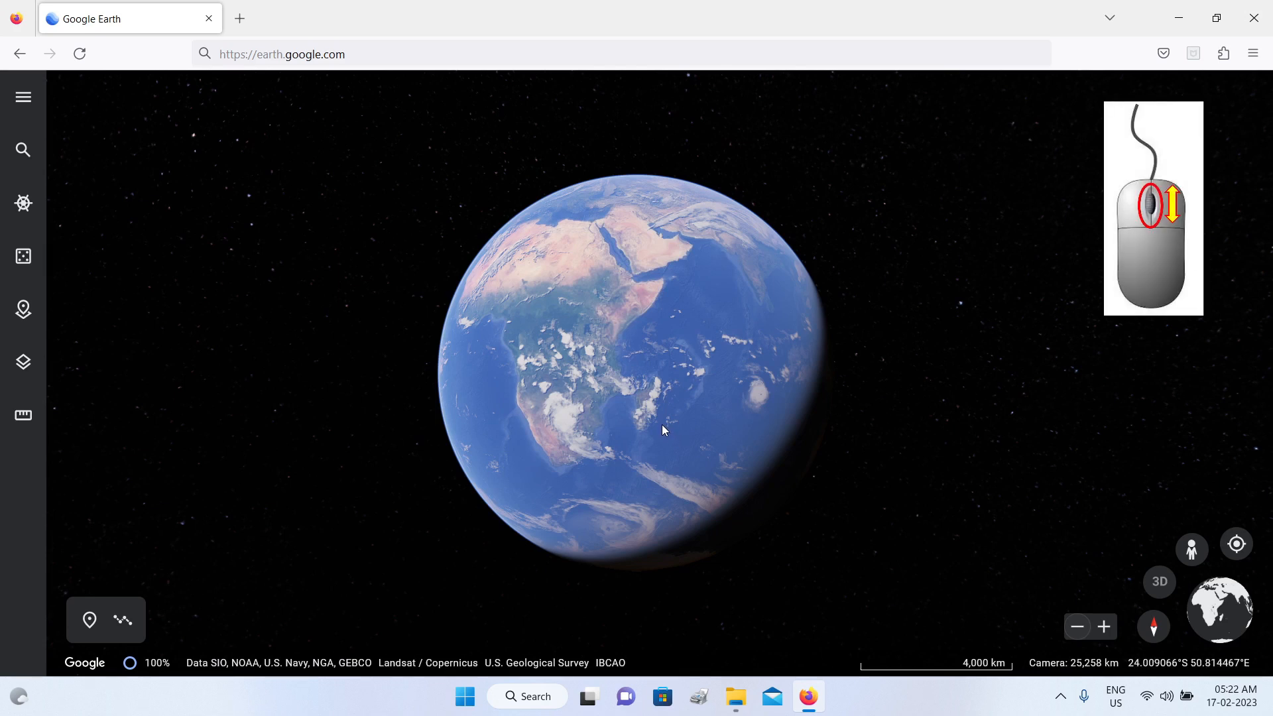
Step: Zoom in toward Madagascar, return to the full globe, and rotate it slightly southward
{"action": "scroll", "coordinate": [662, 426], "scroll_direction": "up", "scroll_amount": 5}
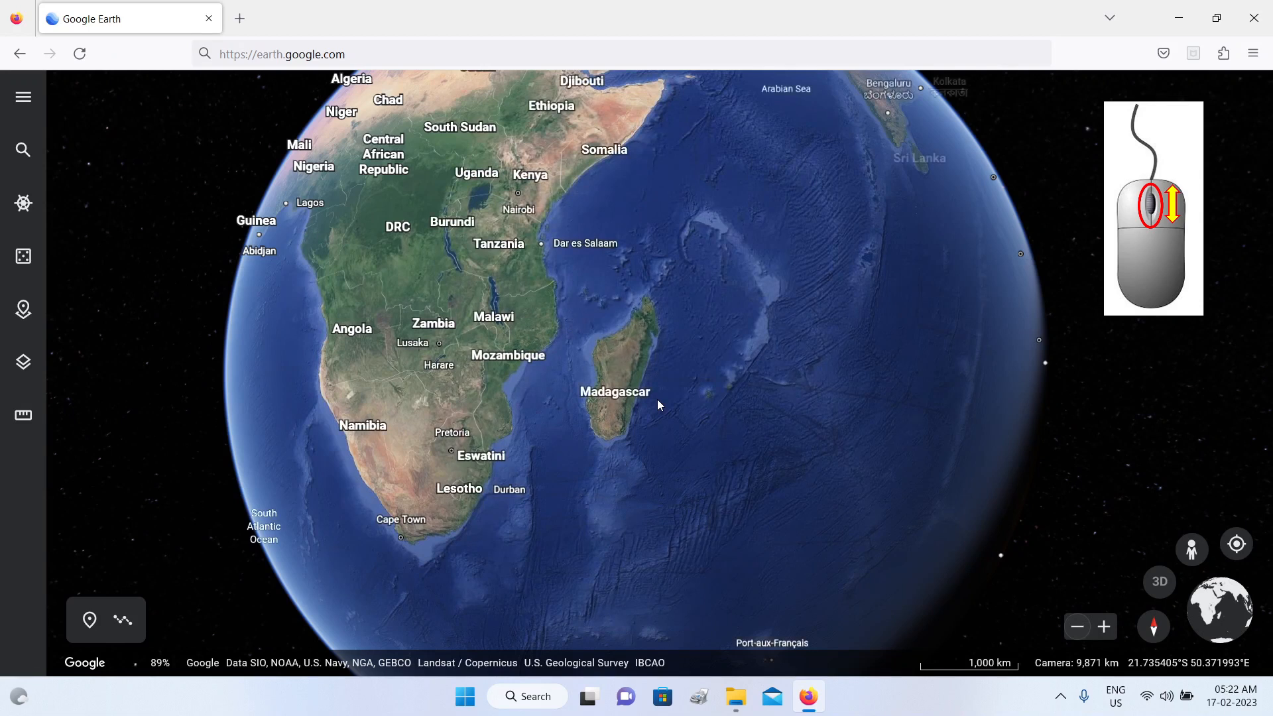
{"action": "scroll", "coordinate": [658, 401], "scroll_direction": "down", "scroll_amount": 2}
{"action": "scroll", "coordinate": [658, 401], "scroll_direction": "down", "scroll_amount": 3}
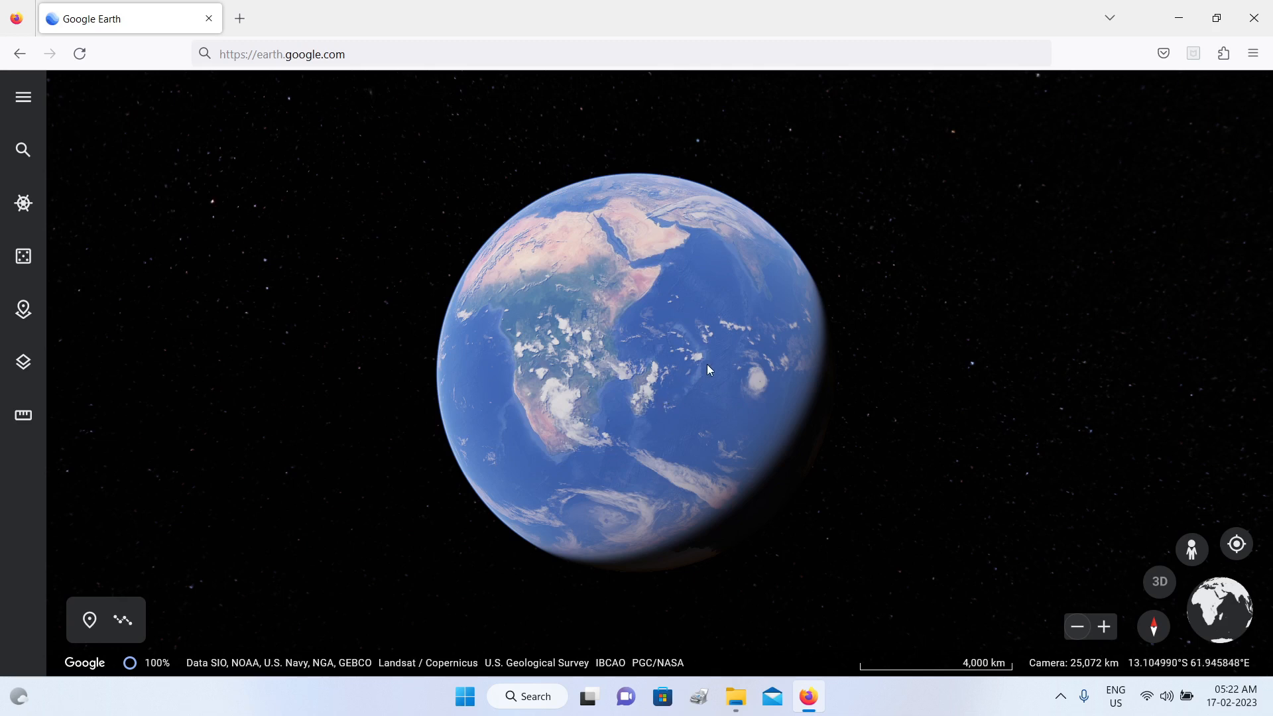
{"action": "left_click_drag", "start_coordinate": [707, 364], "coordinate": [717, 397]}
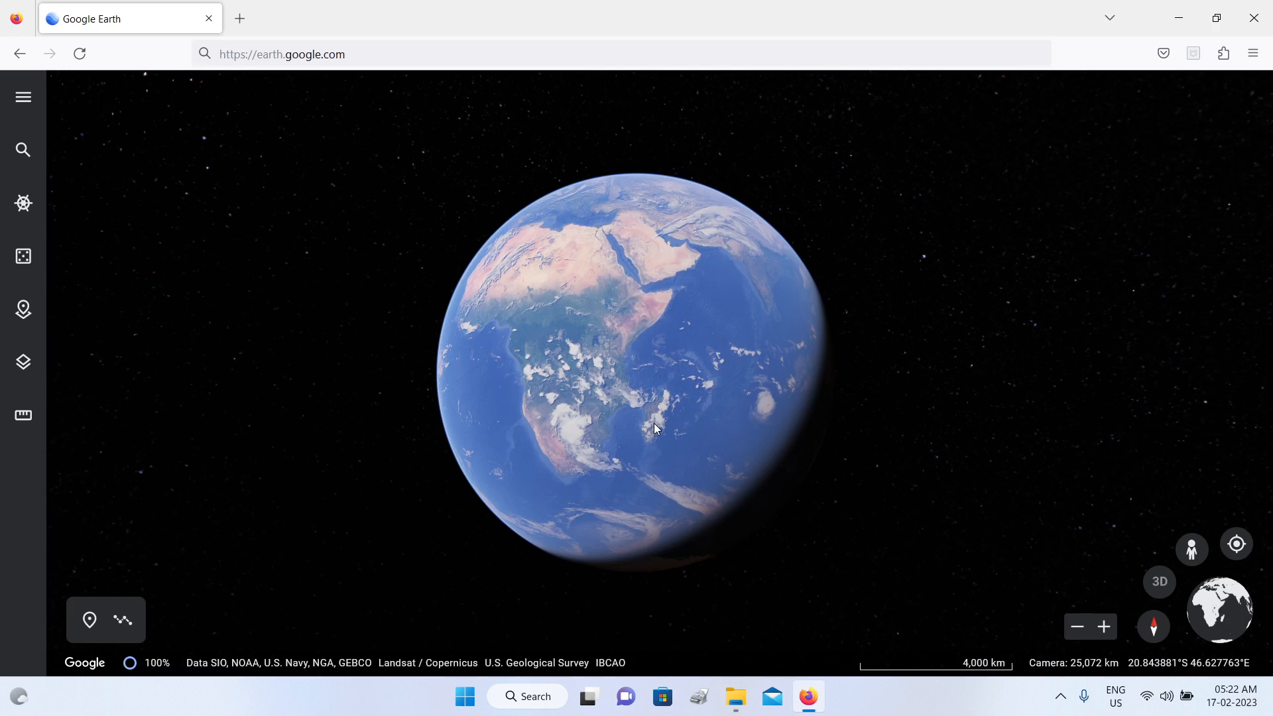
Step: Fly to Queensland, Australia with the overview globe, and zoom out until the whole Earth is in view
{"action": "left_click", "coordinate": [1212, 607]}
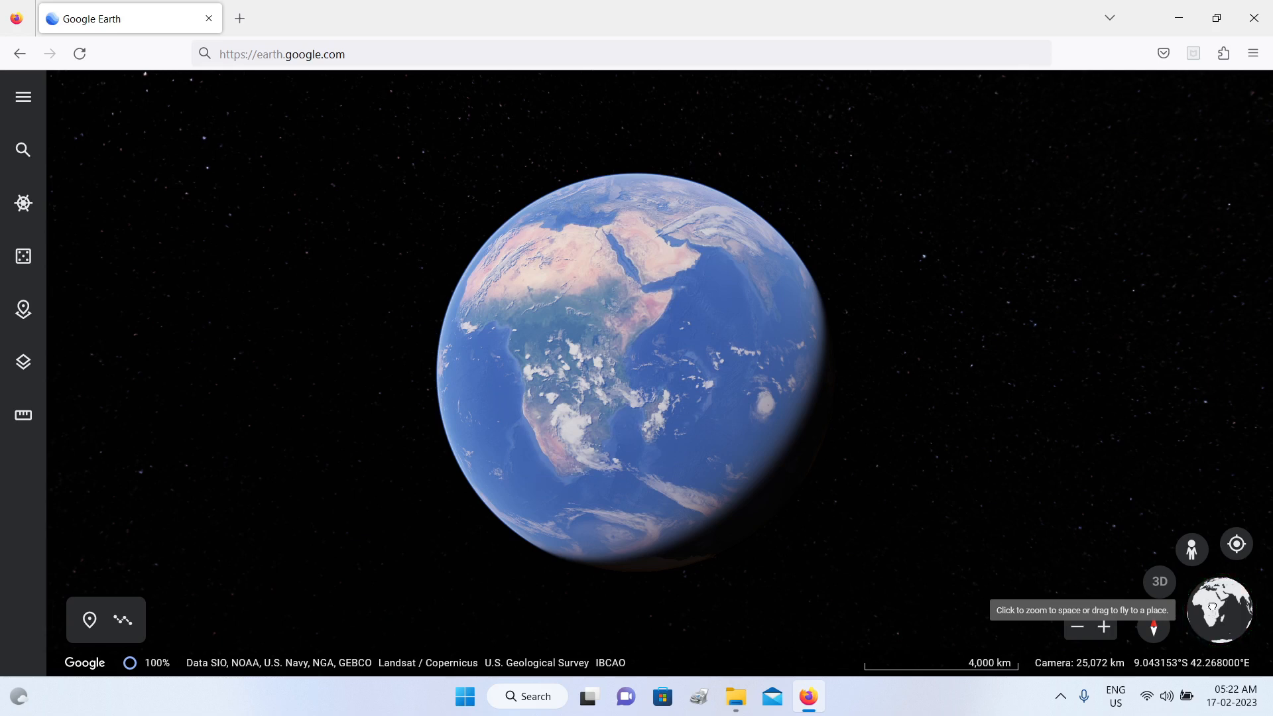
{"action": "mouse_move", "coordinate": [1212, 607]}
{"action": "left_mouse_down"}
{"action": "mouse_move", "coordinate": [1258, 626]}
{"action": "mouse_move", "coordinate": [1166, 584]}
{"action": "mouse_move", "coordinate": [1023, 570]}
{"action": "mouse_move", "coordinate": [1056, 589]}
{"action": "left_mouse_up"}
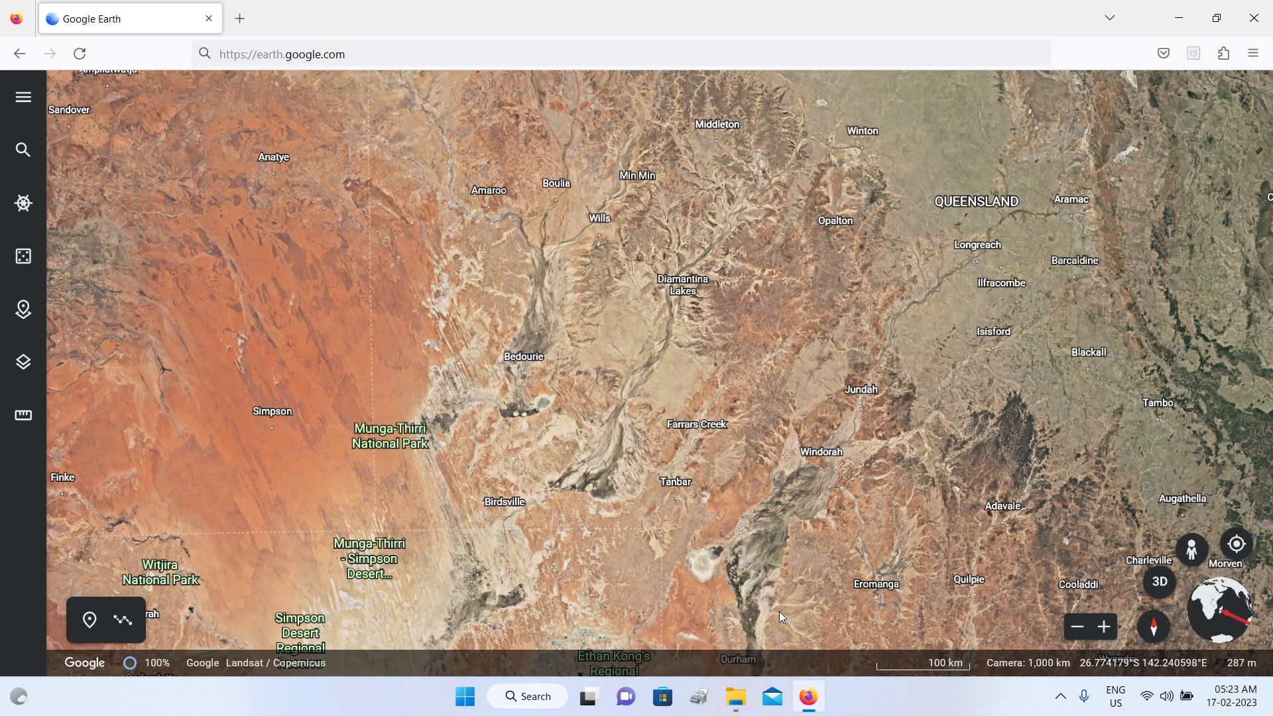
{"action": "scroll", "coordinate": [777, 612], "scroll_direction": "down", "scroll_amount": 5}
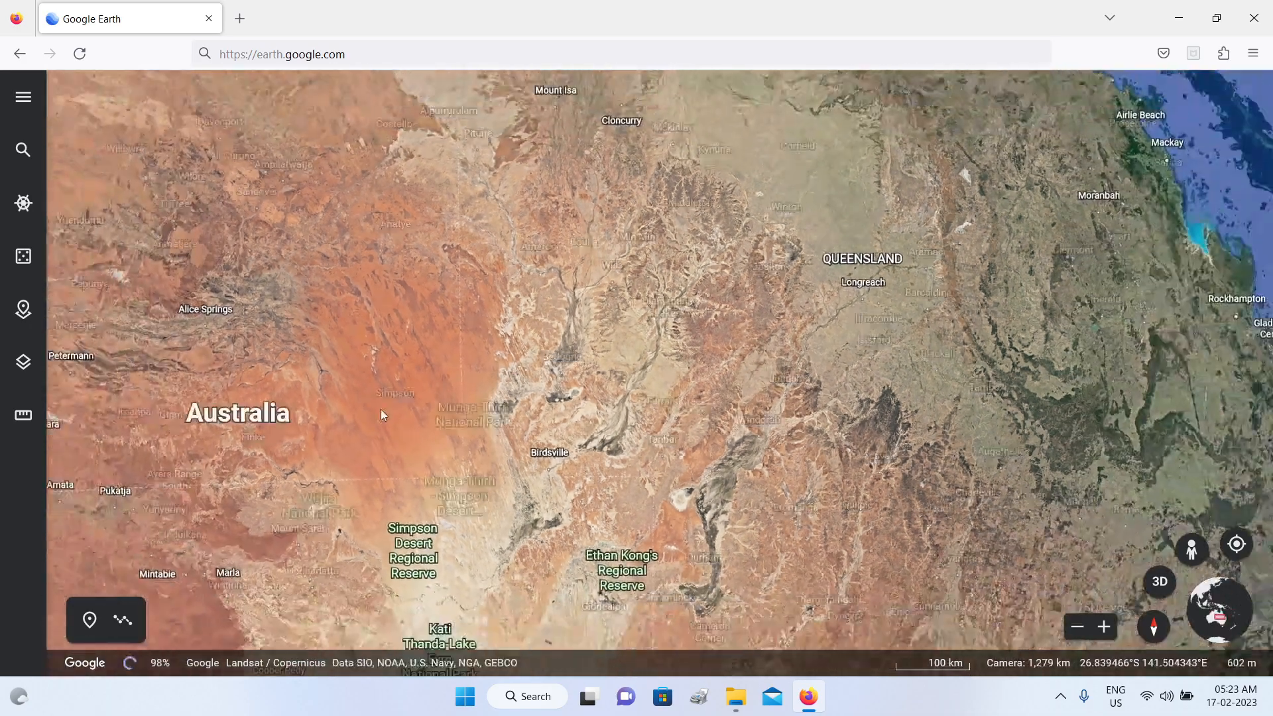
{"action": "scroll", "coordinate": [388, 407], "scroll_direction": "down", "scroll_amount": 5}
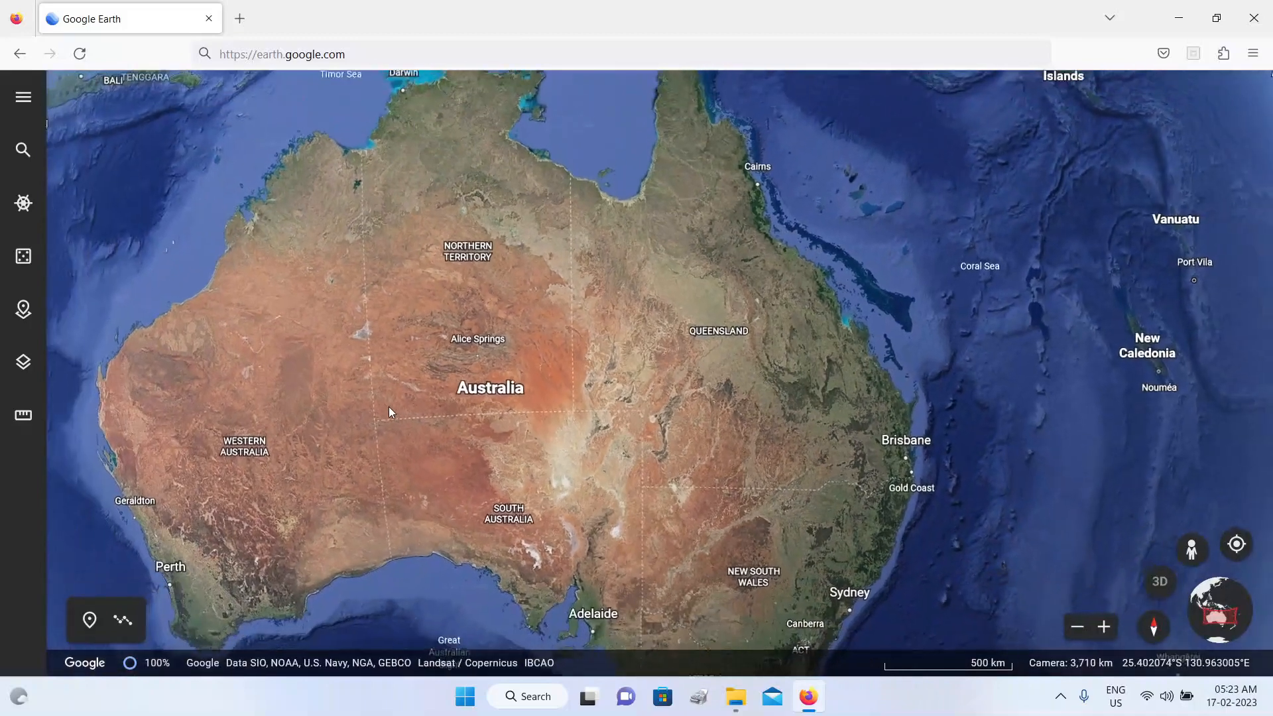
{"action": "scroll", "coordinate": [389, 411], "scroll_direction": "down", "scroll_amount": 5}
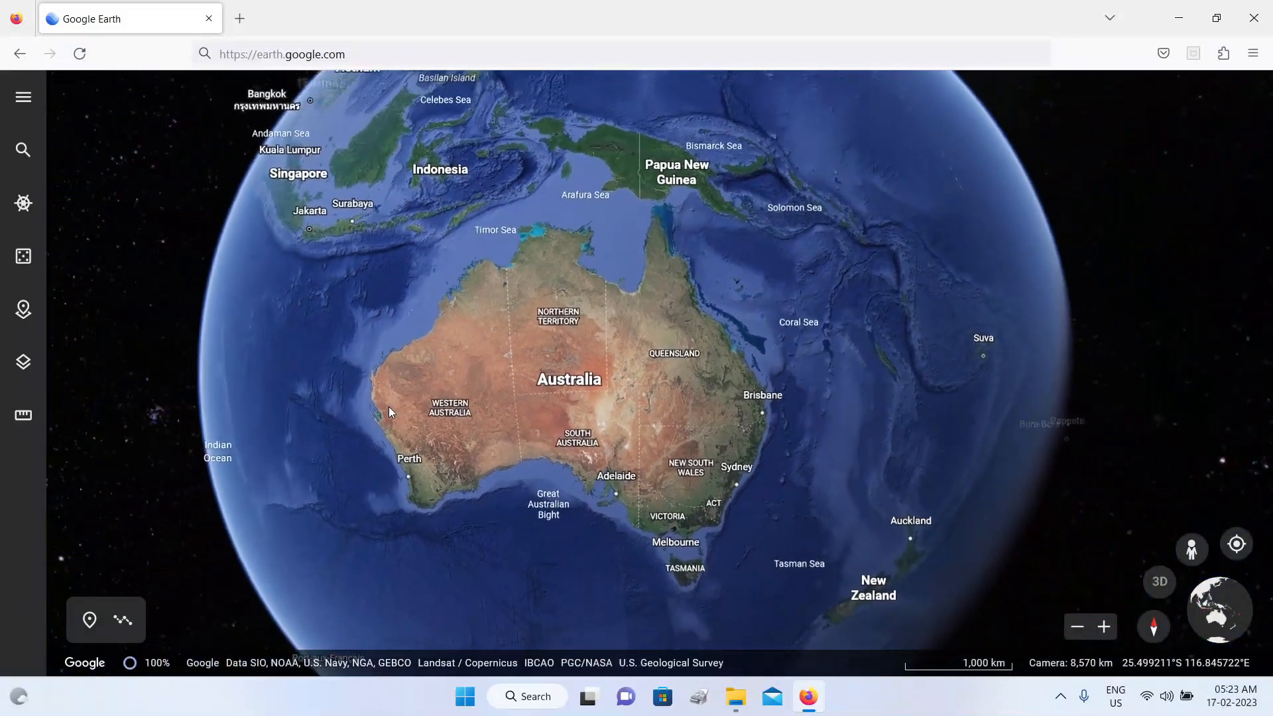
{"action": "scroll", "coordinate": [390, 407], "scroll_direction": "down", "scroll_amount": 5}
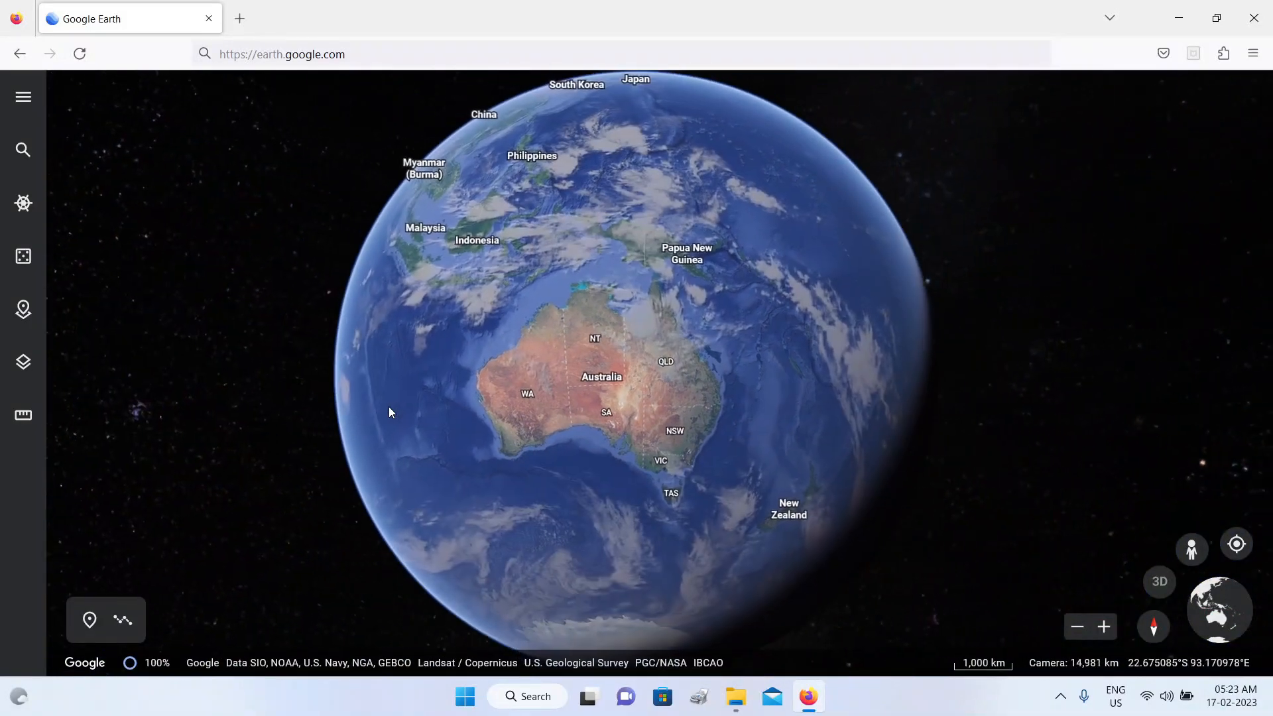
Step: Rotate the globe westward from Australia to Africa and zoom in on central Madagascar around Antananarivo
{"action": "key", "text": "Left"}
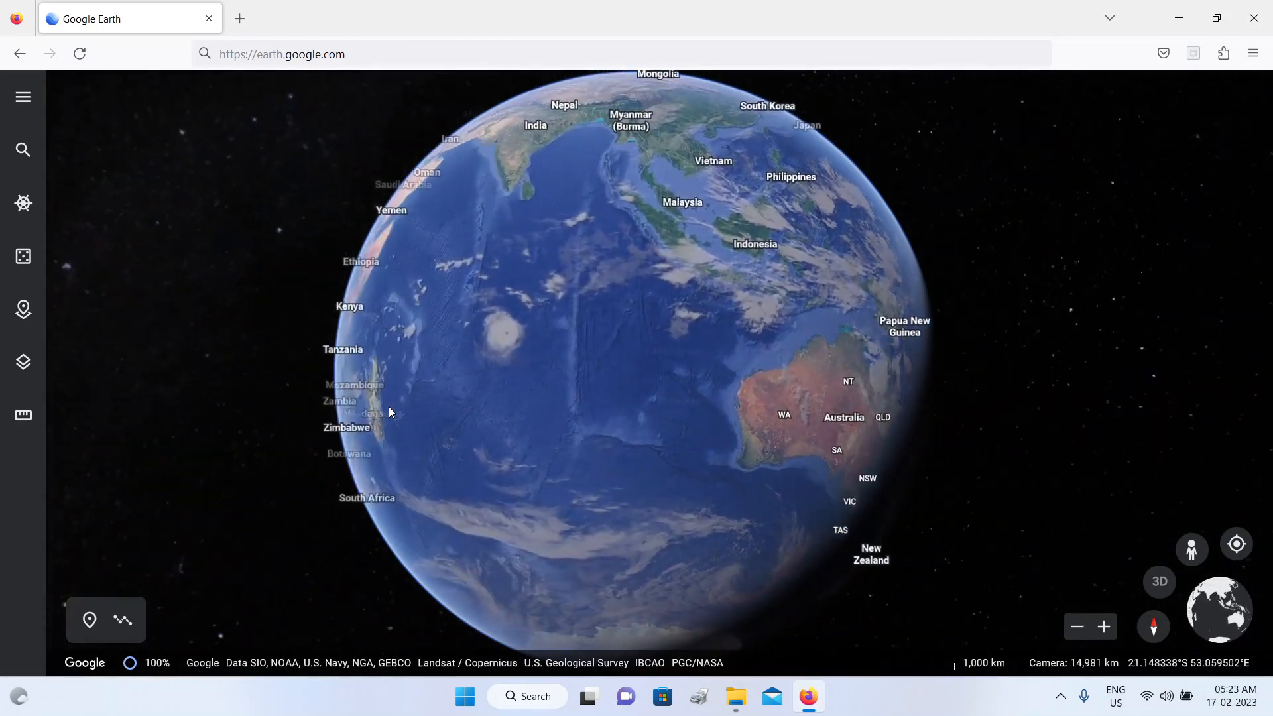
{"action": "key", "text": "Left"}
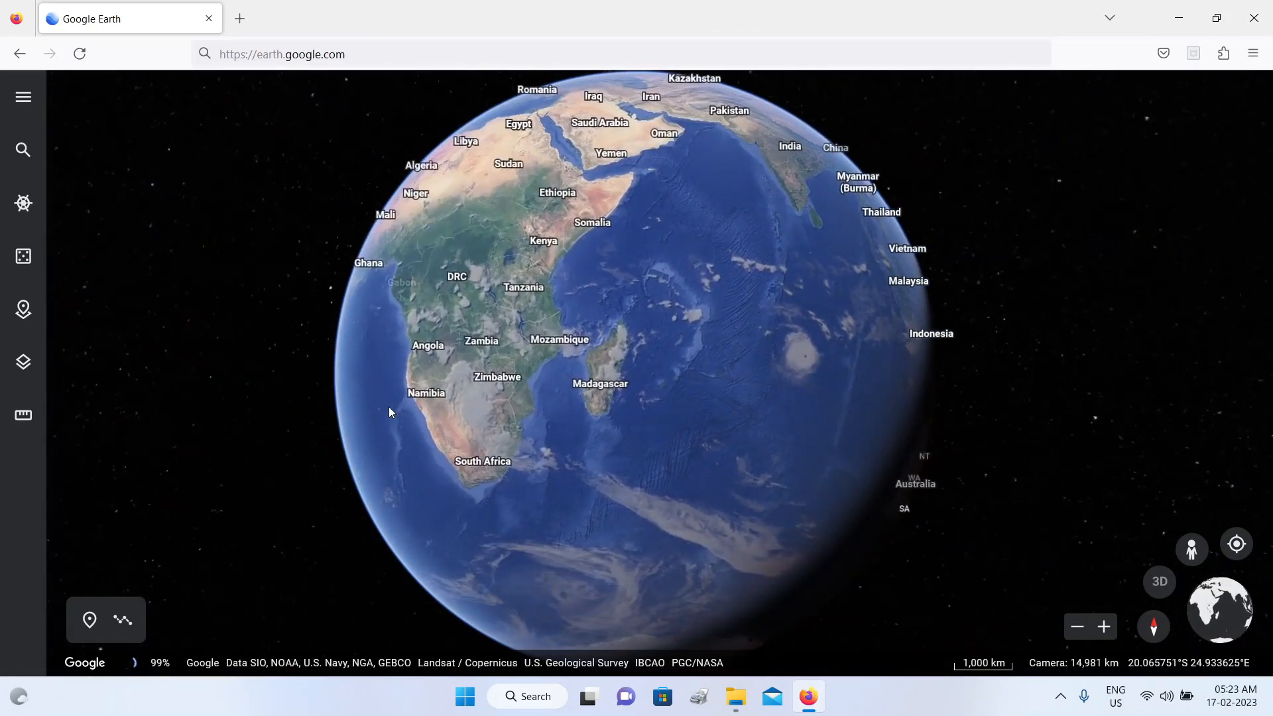
{"action": "scroll", "coordinate": [389, 407], "scroll_direction": "up", "scroll_amount": 2}
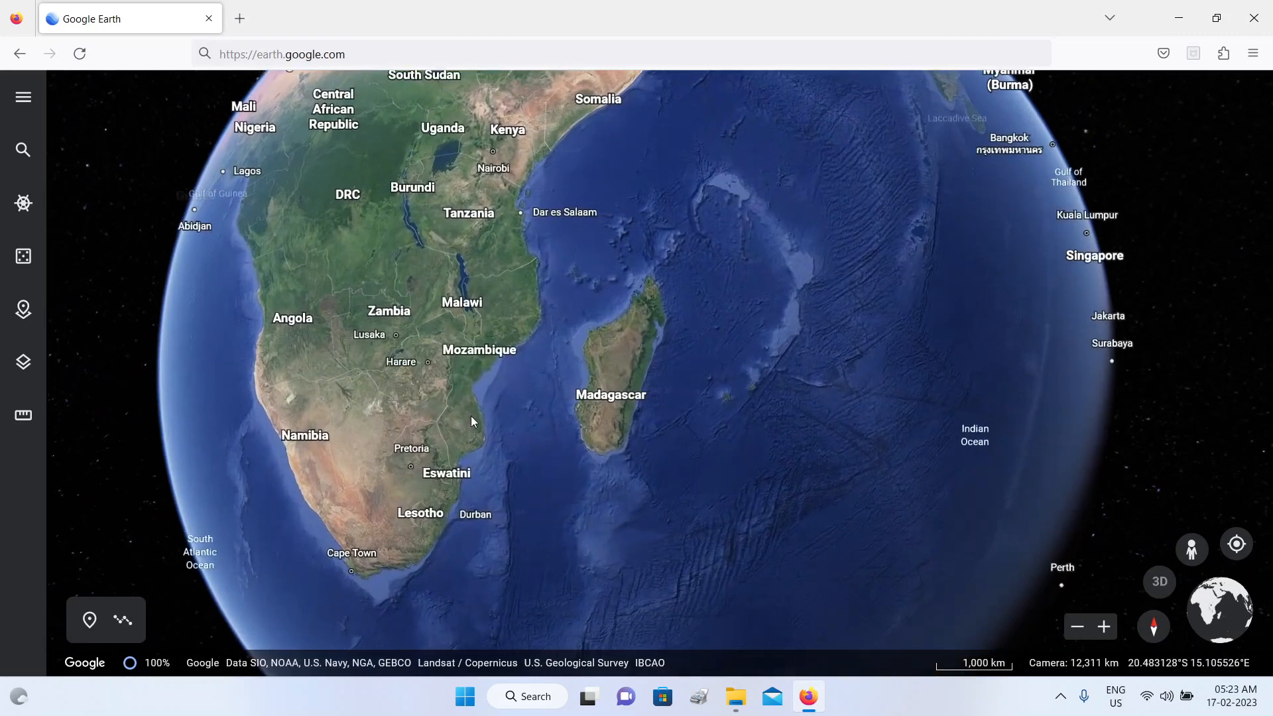
{"action": "key", "text": "Page_Up"}
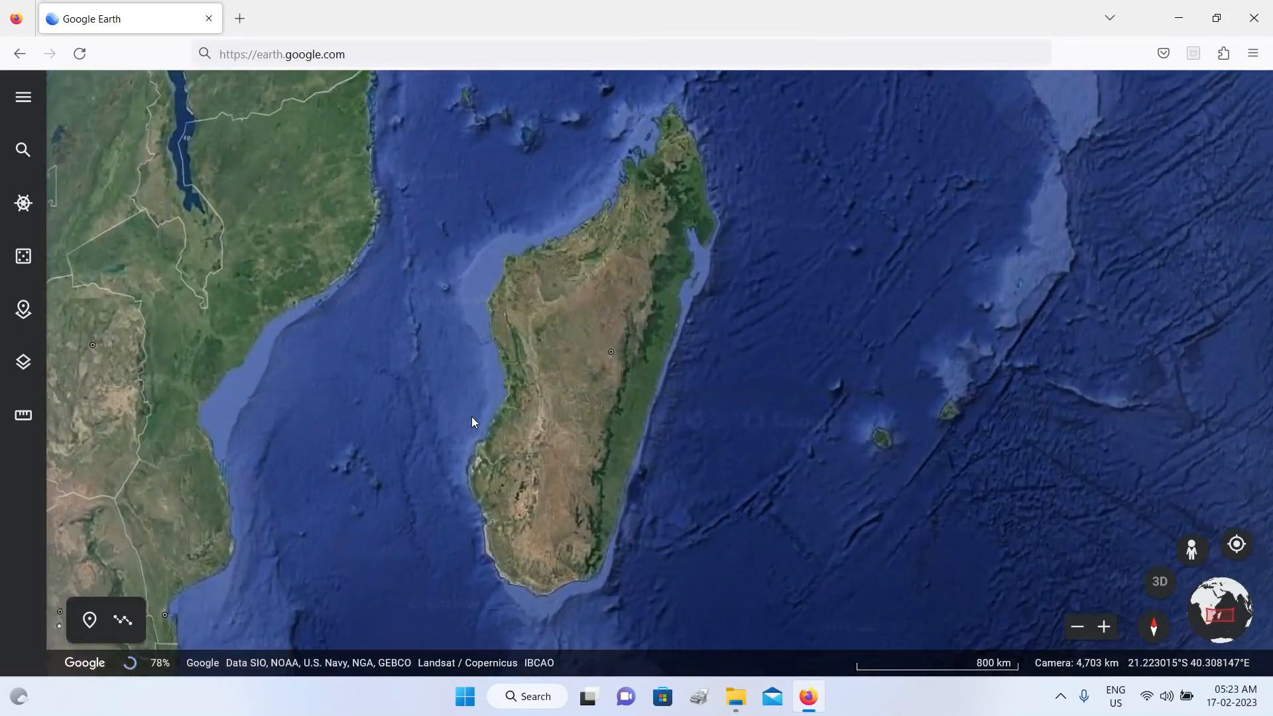
{"action": "key", "text": "Page_Up"}
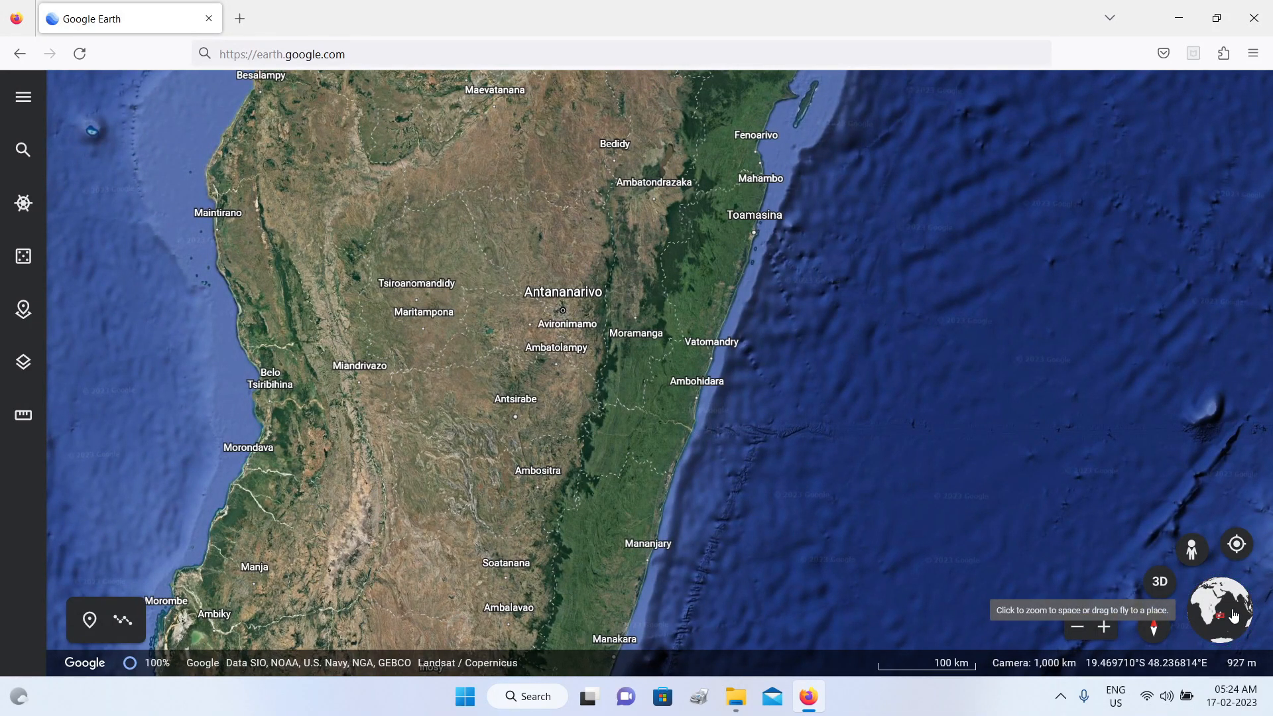
Step: Return to the space view, and zoom in on the terrain around Faratsiho in central Madagascar
{"action": "left_click", "coordinate": [1232, 610]}
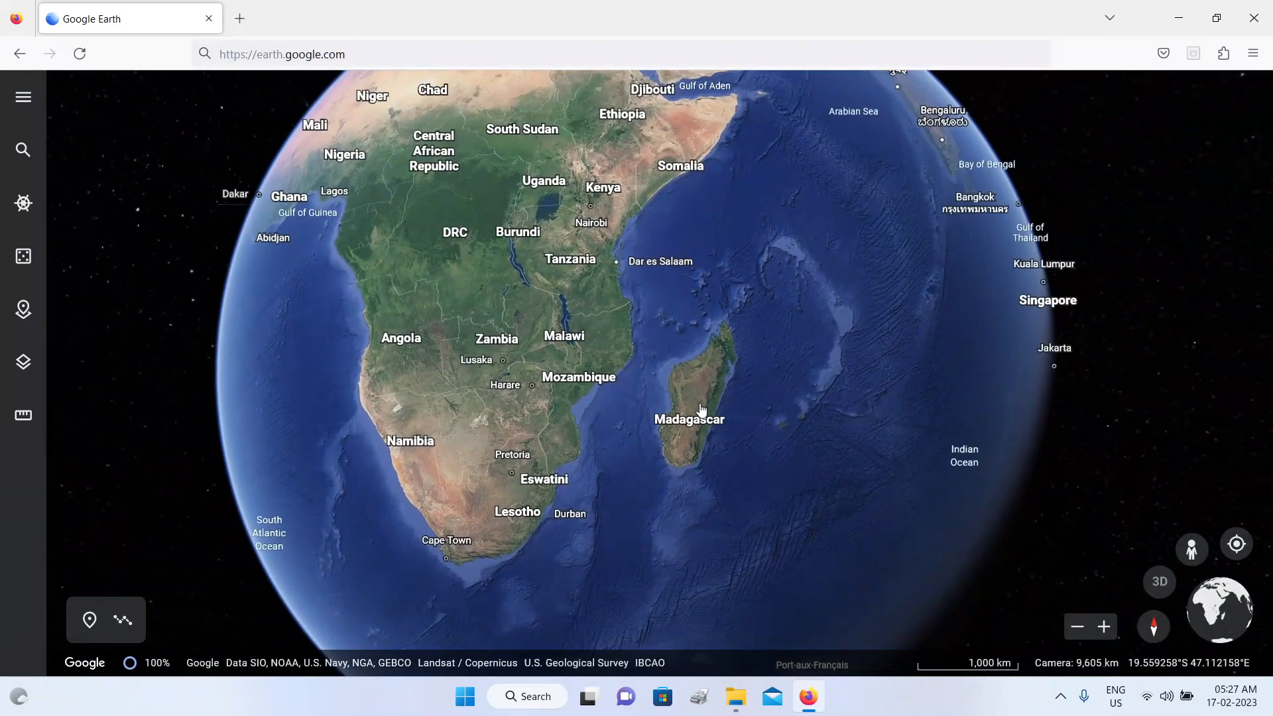
{"action": "scroll", "coordinate": [702, 408], "scroll_direction": "up", "scroll_amount": 5}
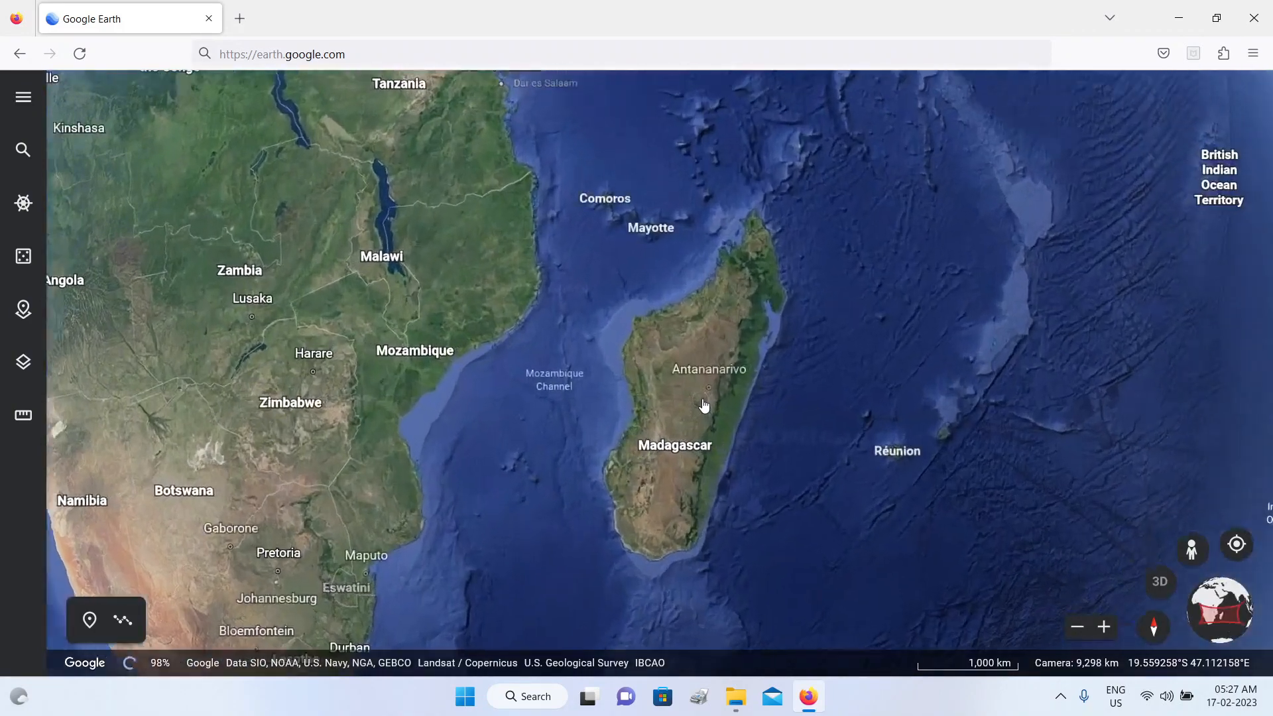
{"action": "scroll", "coordinate": [704, 406], "scroll_direction": "up", "scroll_amount": 5}
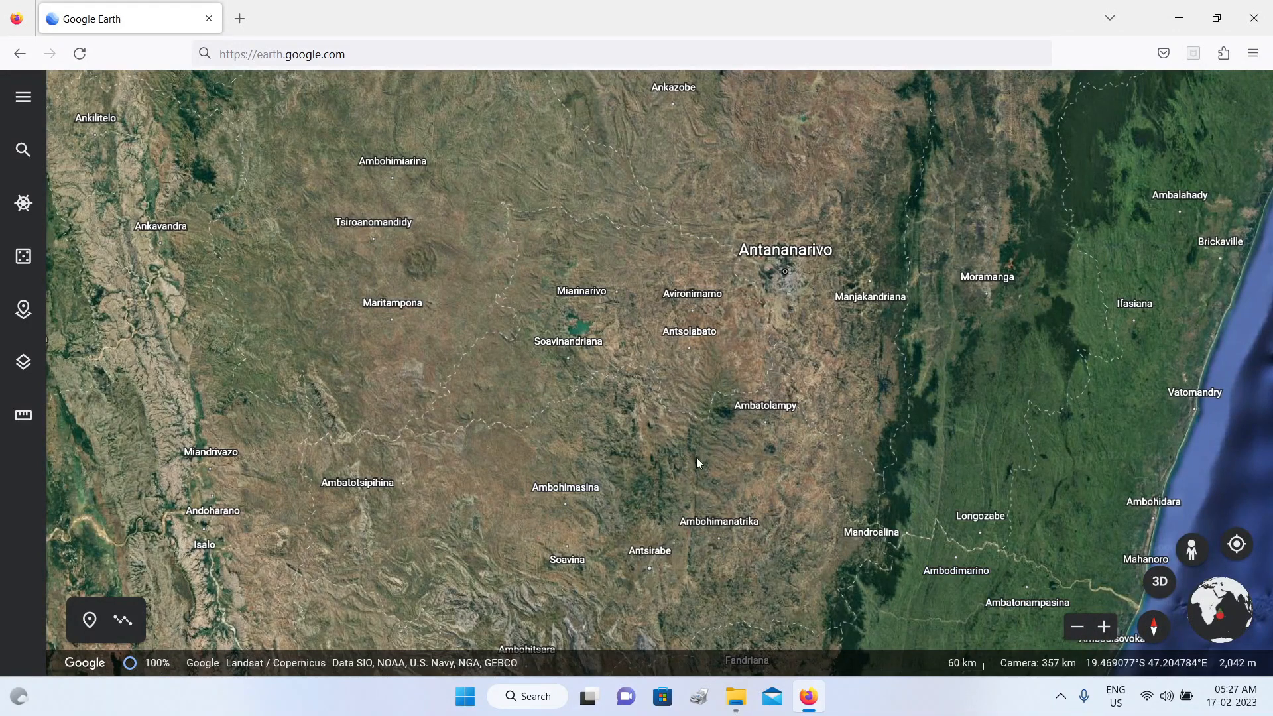
{"action": "scroll", "coordinate": [703, 457], "scroll_direction": "up", "scroll_amount": 3}
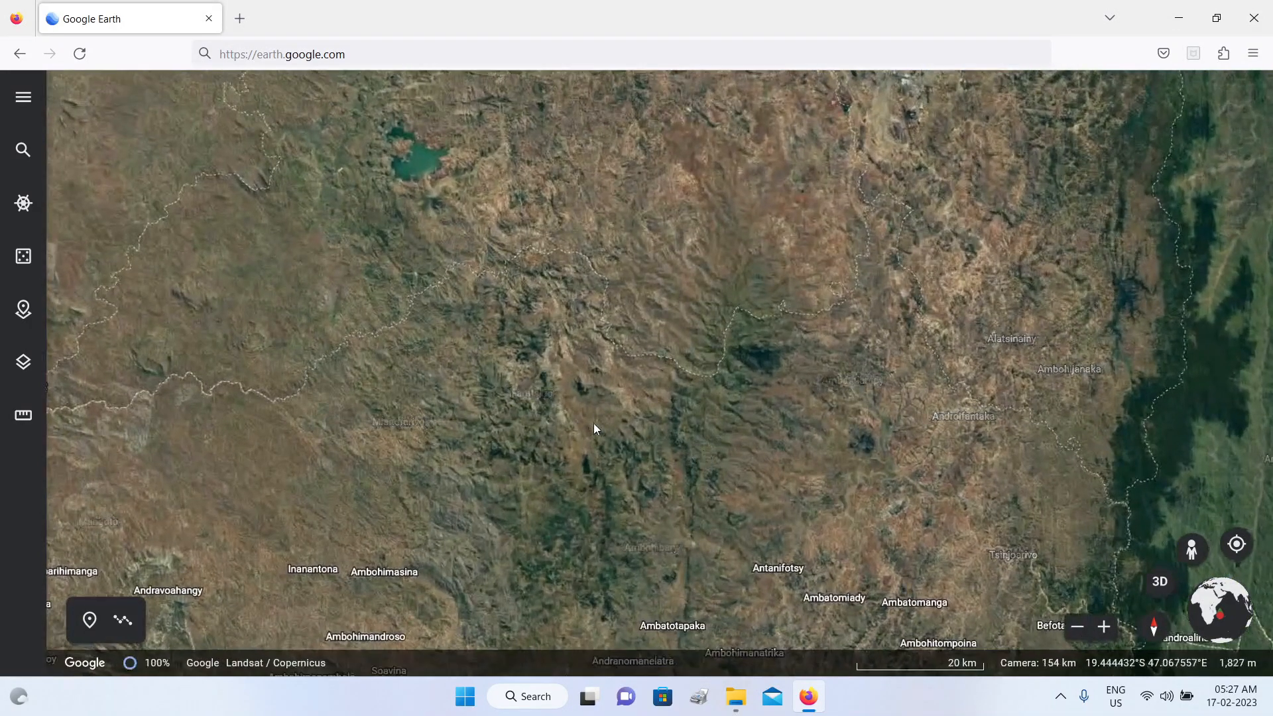
{"action": "scroll", "coordinate": [586, 431], "scroll_direction": "up", "scroll_amount": 3}
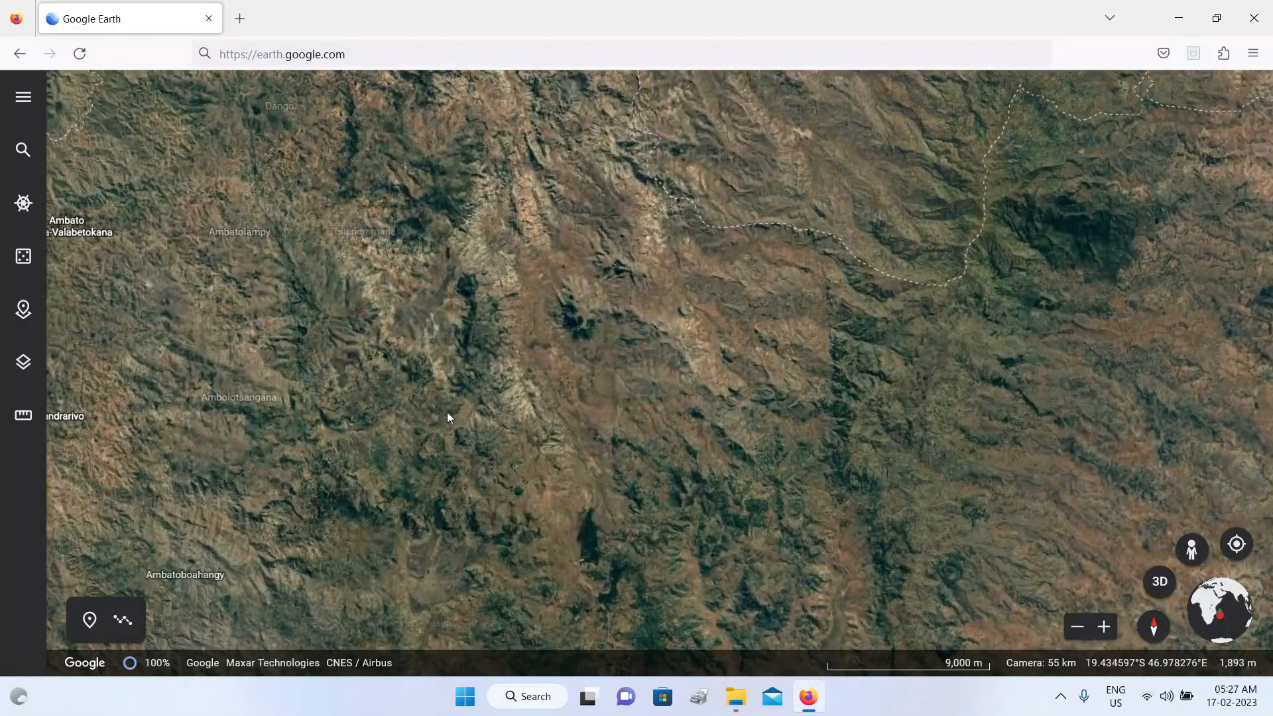
{"action": "scroll", "coordinate": [387, 392], "scroll_direction": "up", "scroll_amount": 3}
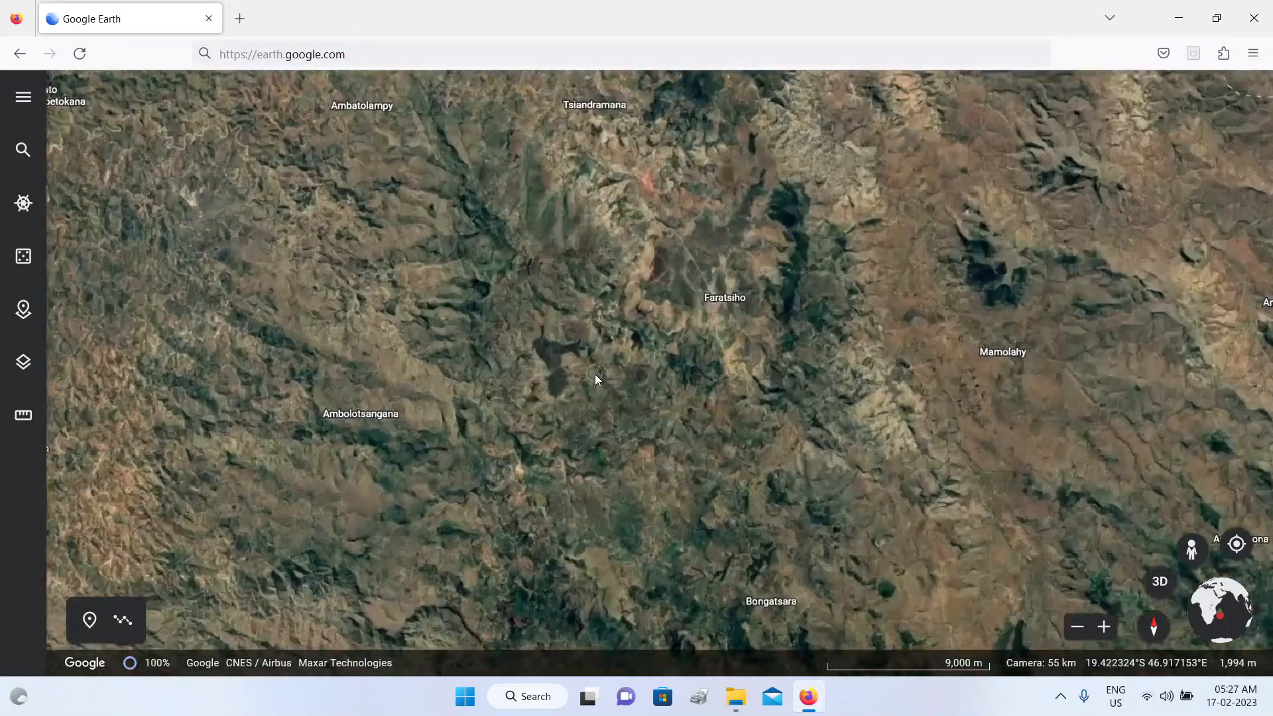
{"action": "scroll", "coordinate": [594, 375], "scroll_direction": "up", "scroll_amount": 2}
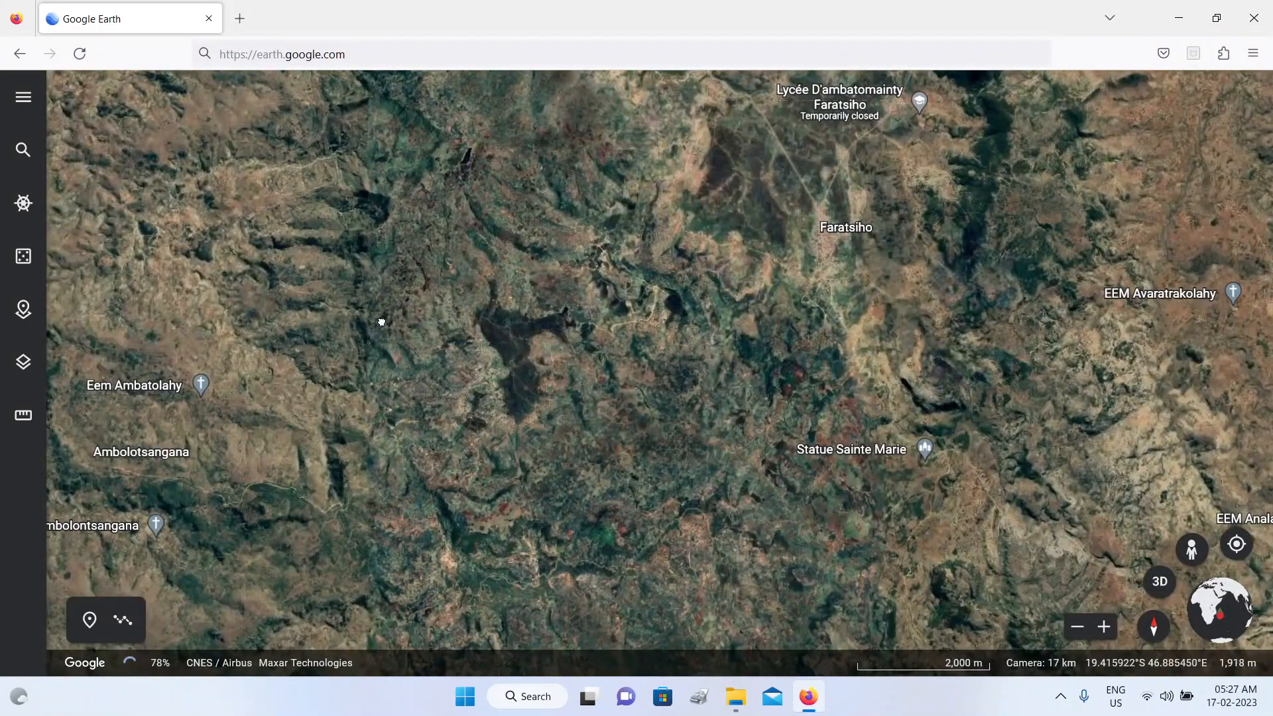
Step: Move west from Faratsiho and zoom in closely on the eroded ridges north of Ambolotsangana
{"action": "left_click_drag", "start_coordinate": [381, 322], "coordinate": [756, 349]}
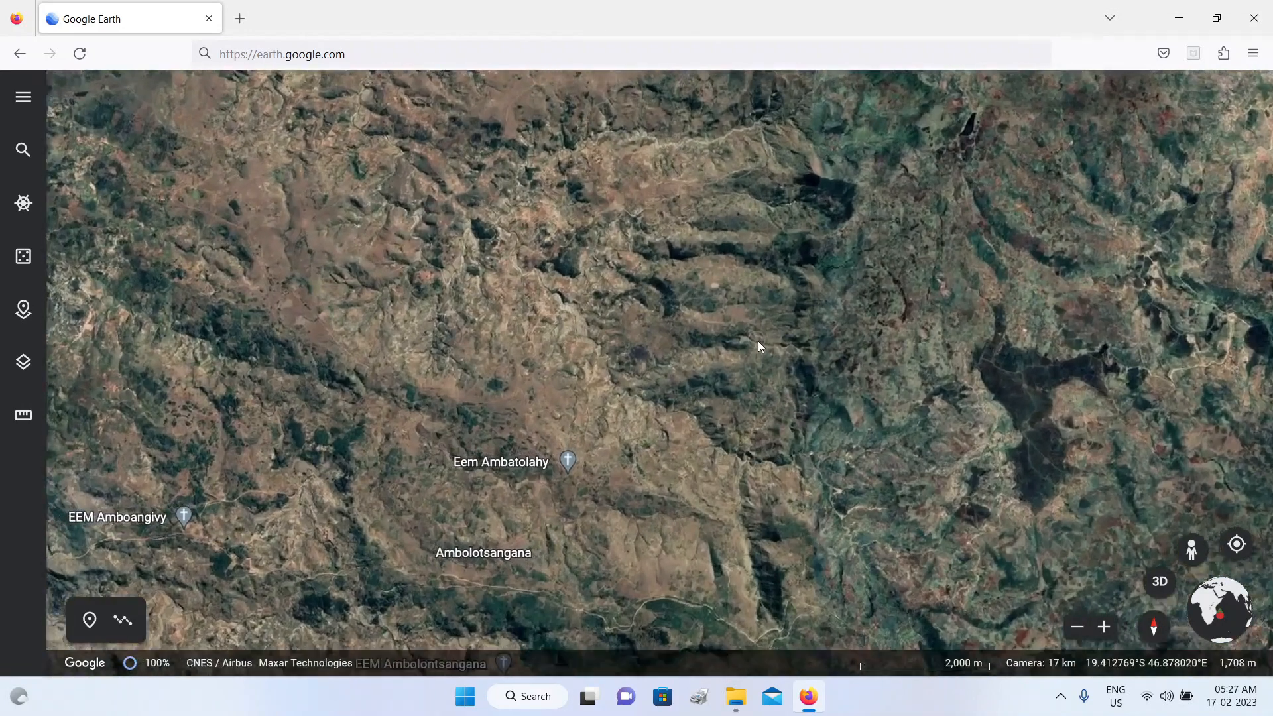
{"action": "scroll", "coordinate": [759, 343], "scroll_direction": "up", "scroll_amount": 3}
{"action": "left_click_drag", "start_coordinate": [761, 343], "coordinate": [789, 449]}
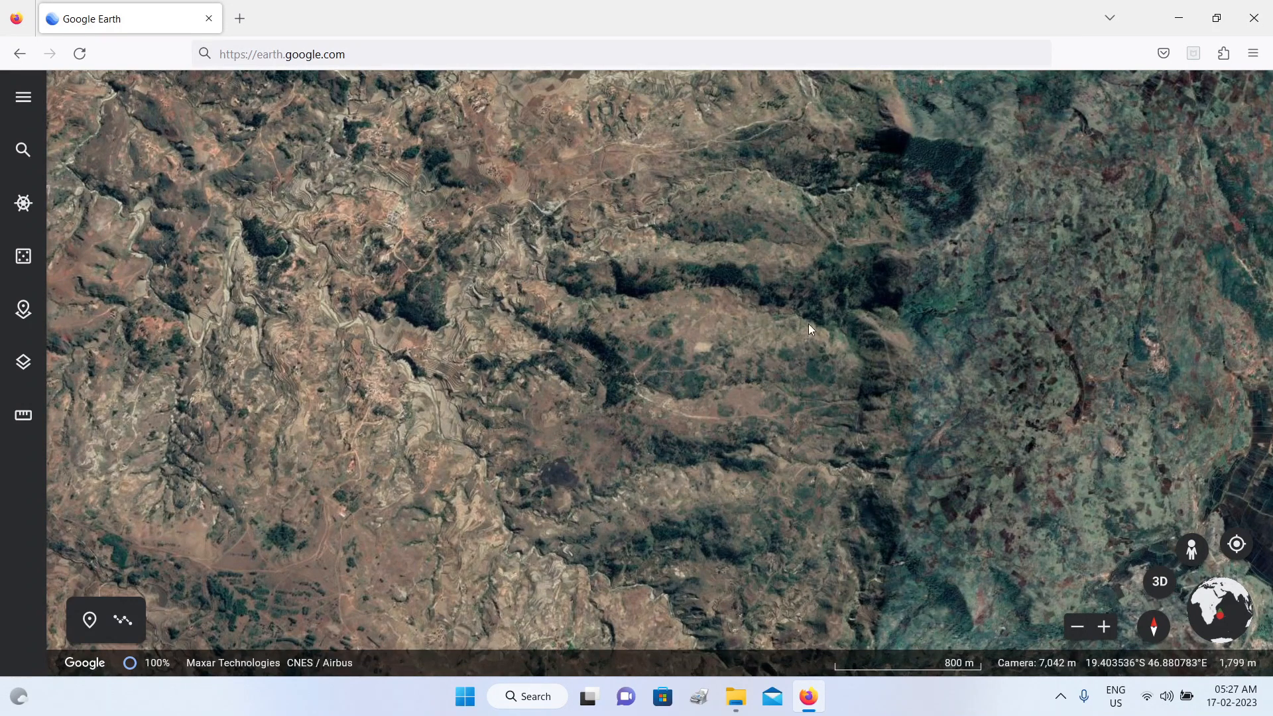
Step: Tilt the map into the 3D view, and pan and orbit around the ridges until the horizon is in view
{"action": "left_click", "coordinate": [1162, 586]}
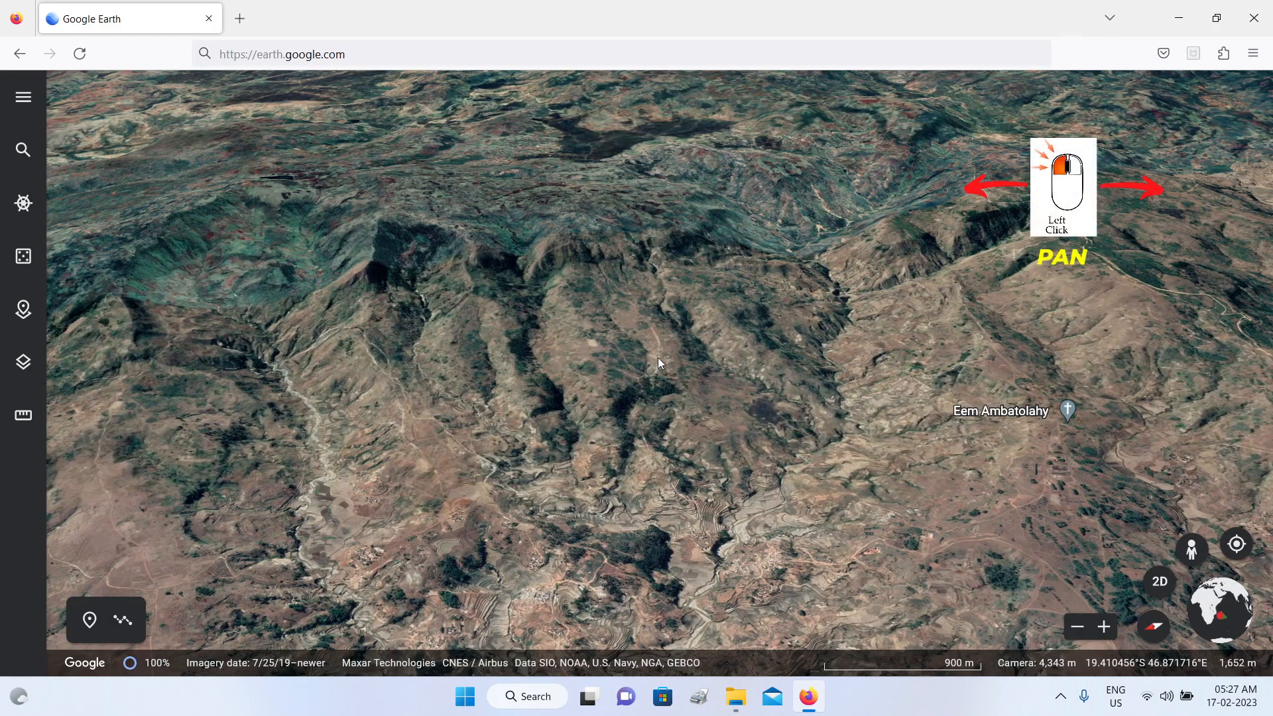
{"action": "left_click_drag", "start_coordinate": [660, 358], "coordinate": [902, 345]}
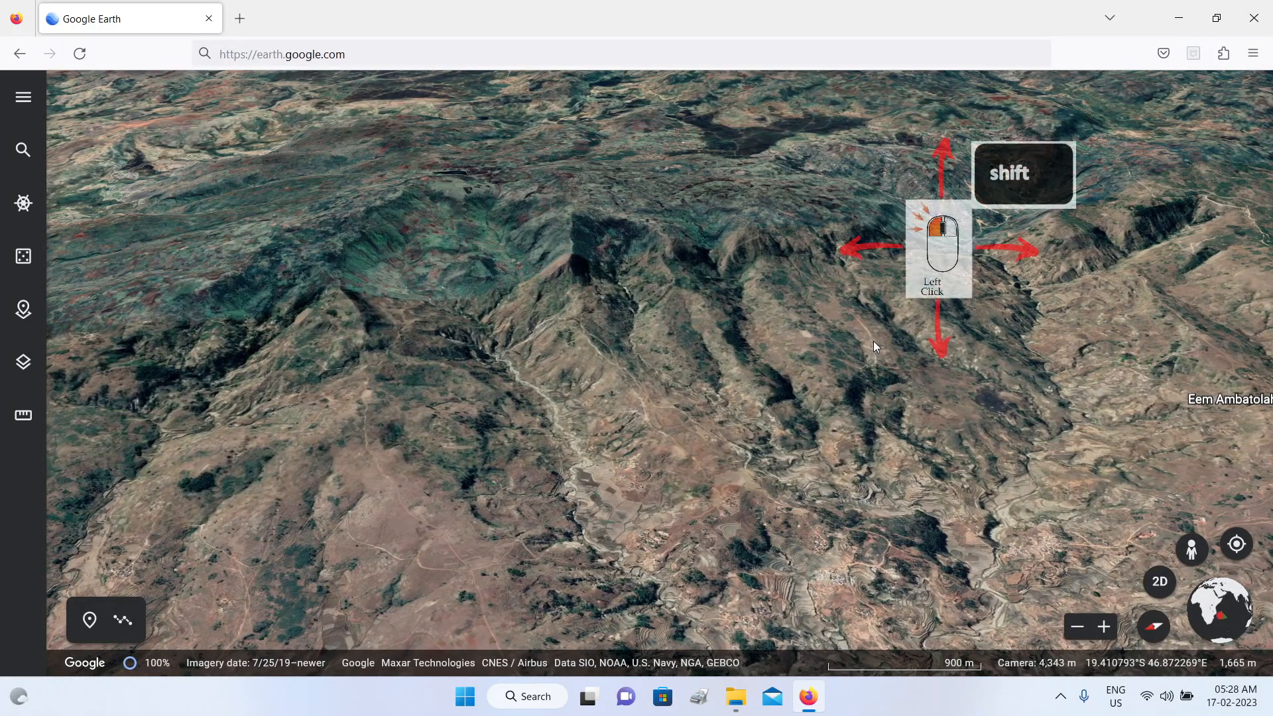
{"action": "left_click_drag", "start_coordinate": [870, 340], "coordinate": [1034, 319], "text": "shift"}
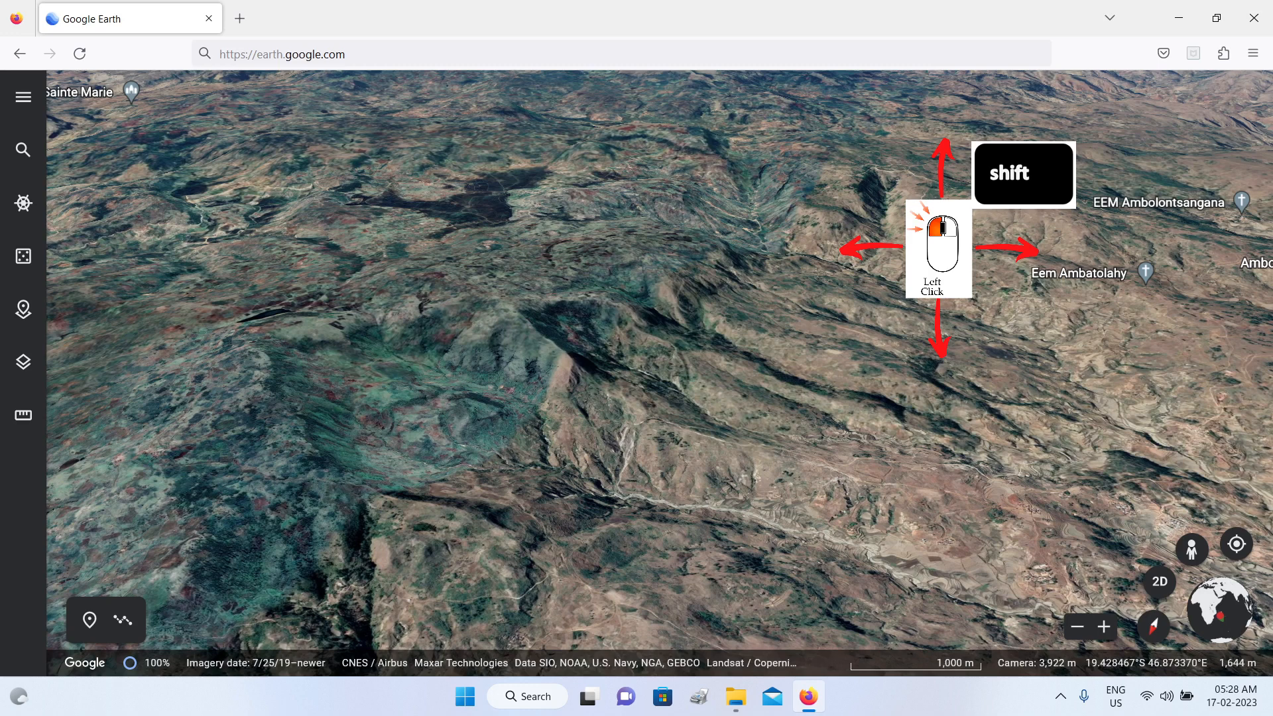
{"action": "left_click_drag", "start_coordinate": [925, 372], "coordinate": [918, 323], "text": "shift"}
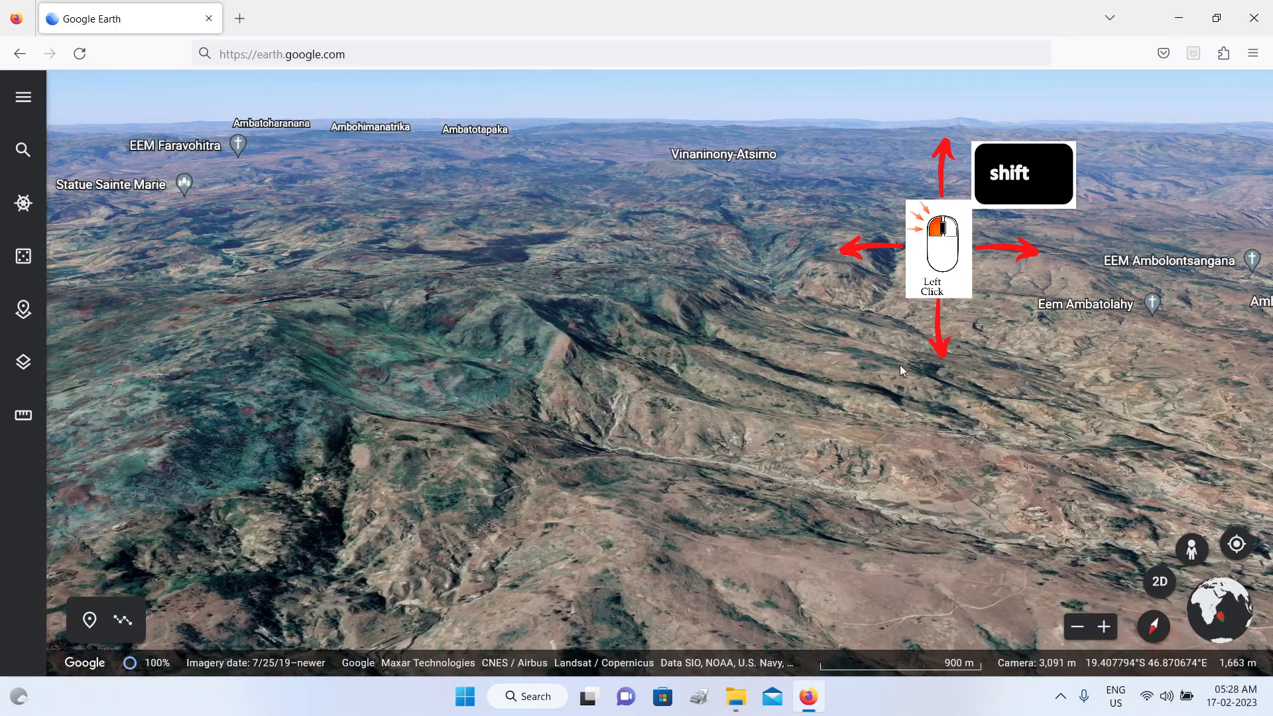
{"action": "left_click_drag", "start_coordinate": [909, 363], "coordinate": [984, 275], "text": "shift"}
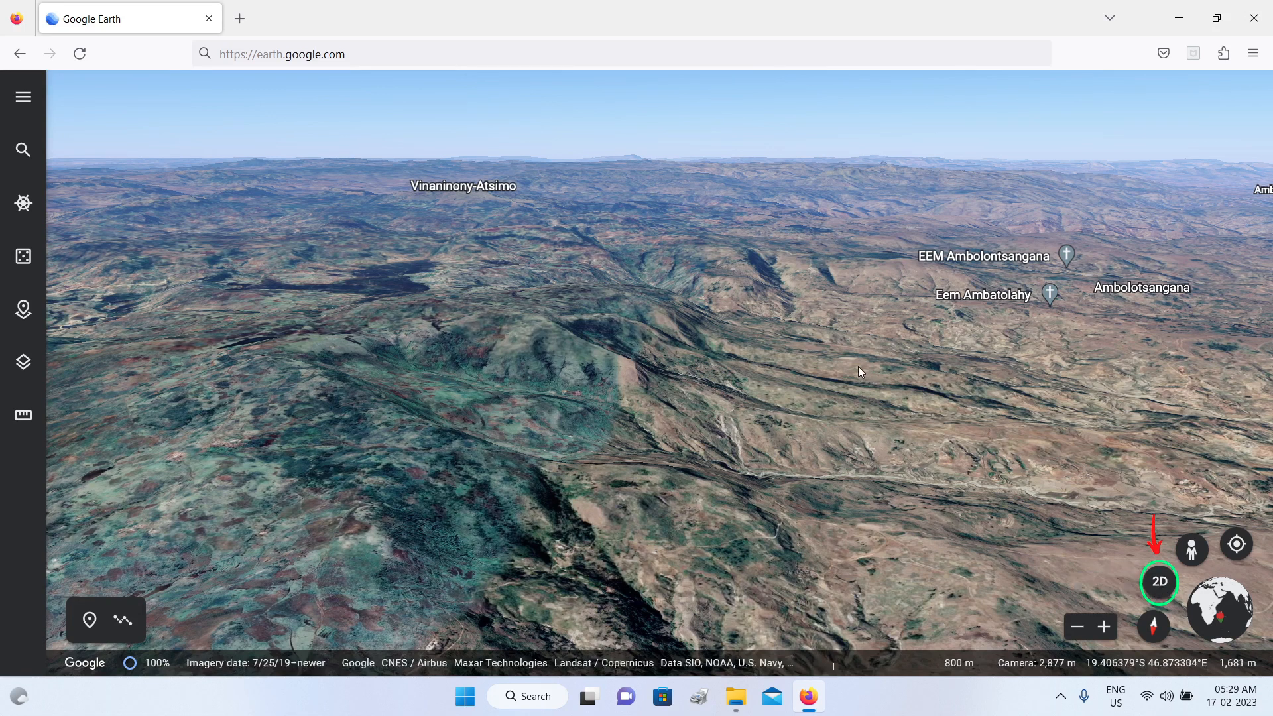
Step: Orbit the 3D view around the ridges and hills near Ambatolampy, and reset the heading to north
{"action": "left_click_drag", "start_coordinate": [857, 366], "coordinate": [762, 370], "text": "shift"}
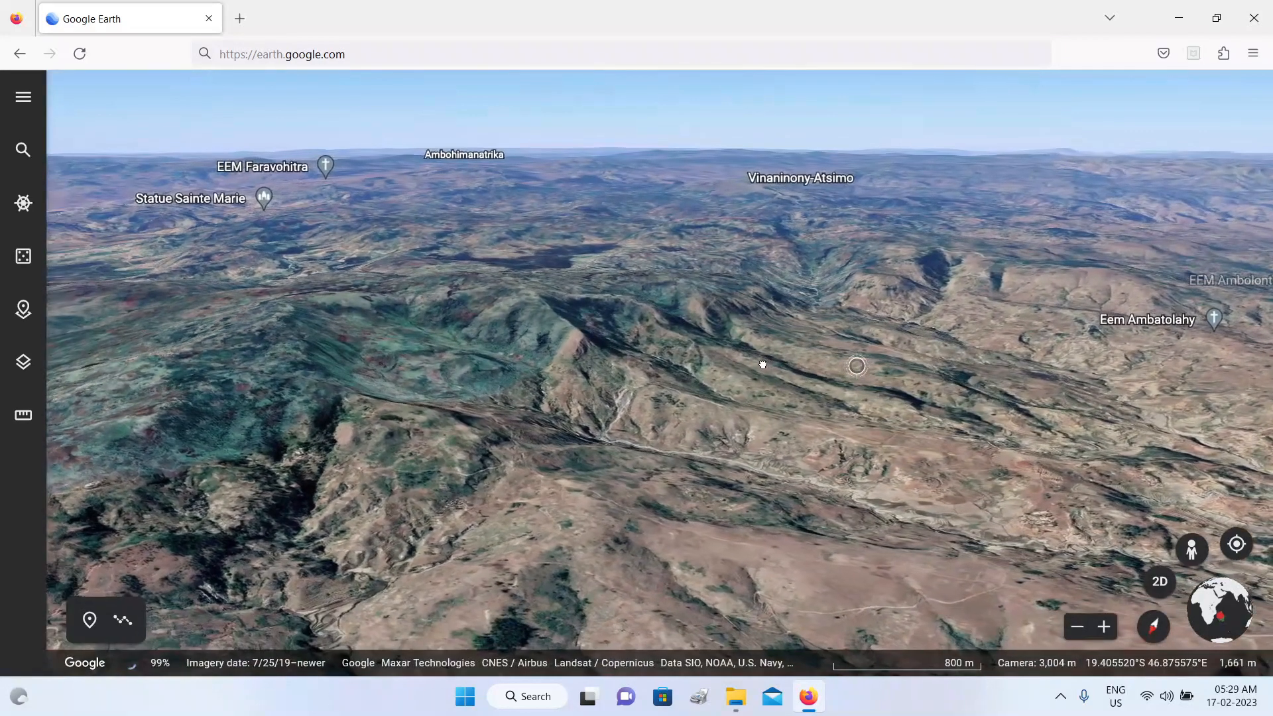
{"action": "left_click", "coordinate": [1155, 630]}
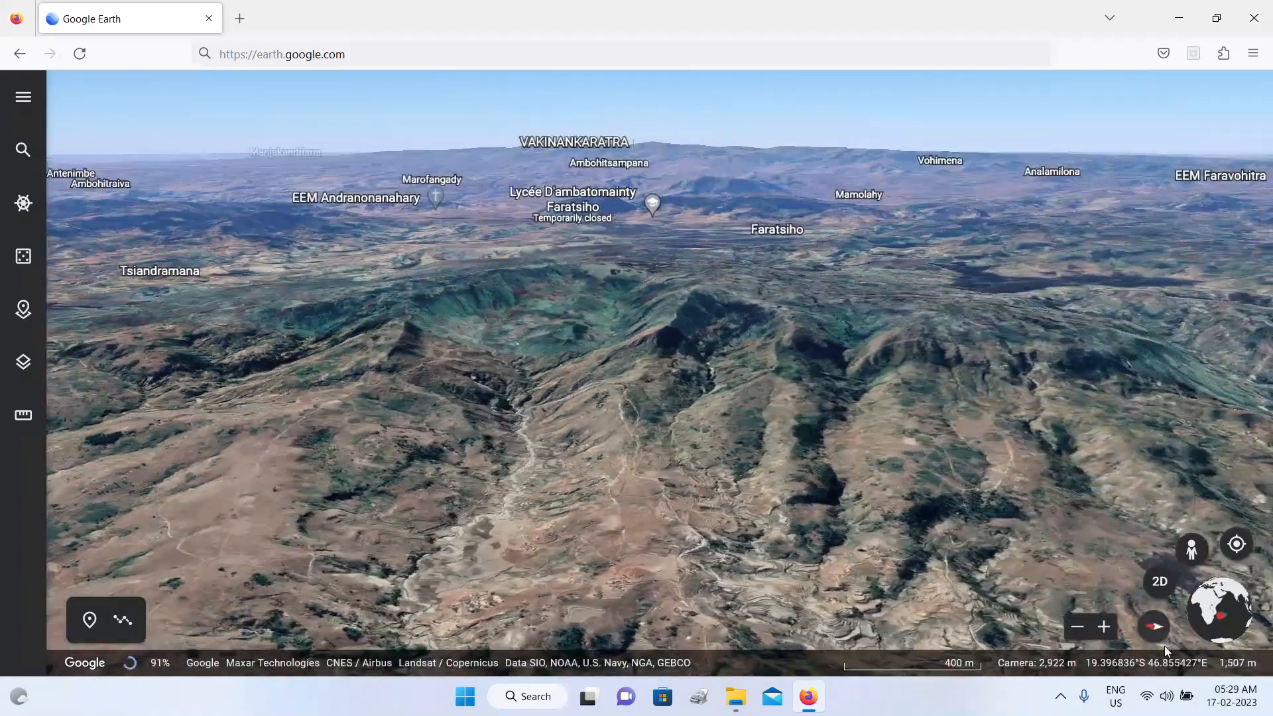
{"action": "left_click_drag", "start_coordinate": [1164, 645], "coordinate": [1163, 643]}
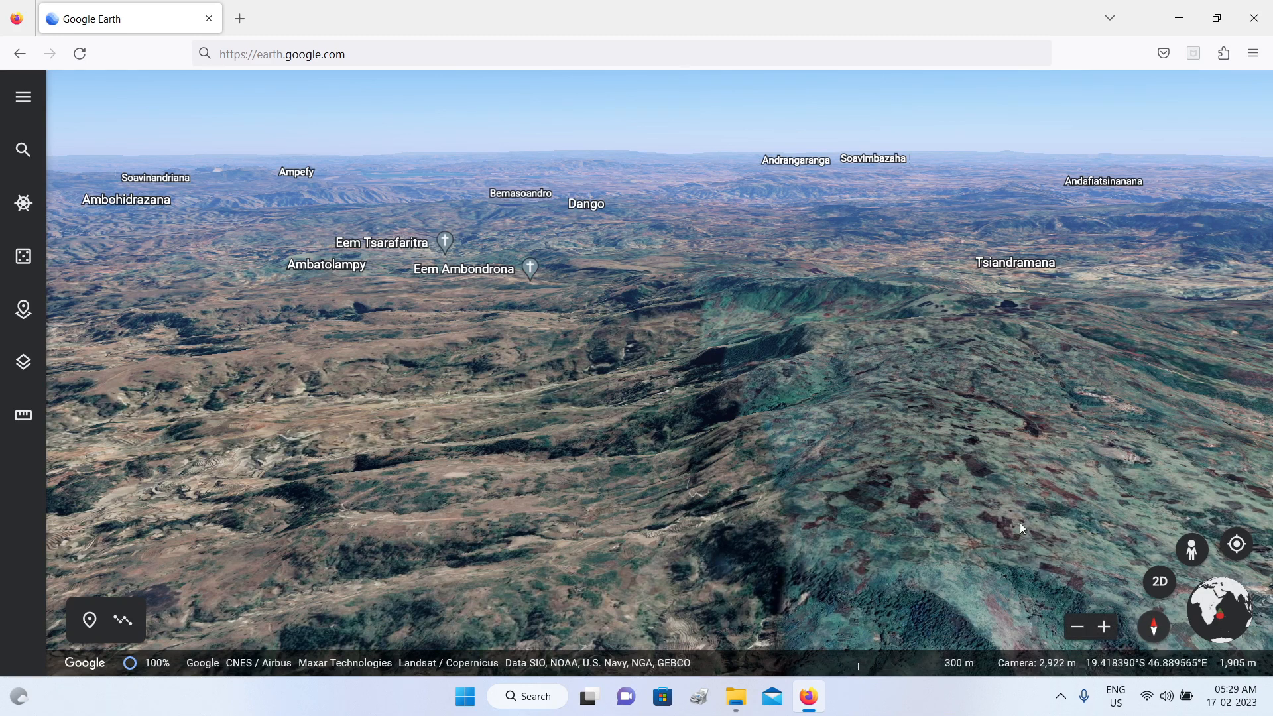
{"action": "left_click_drag", "start_coordinate": [911, 262], "coordinate": [1113, 234]}
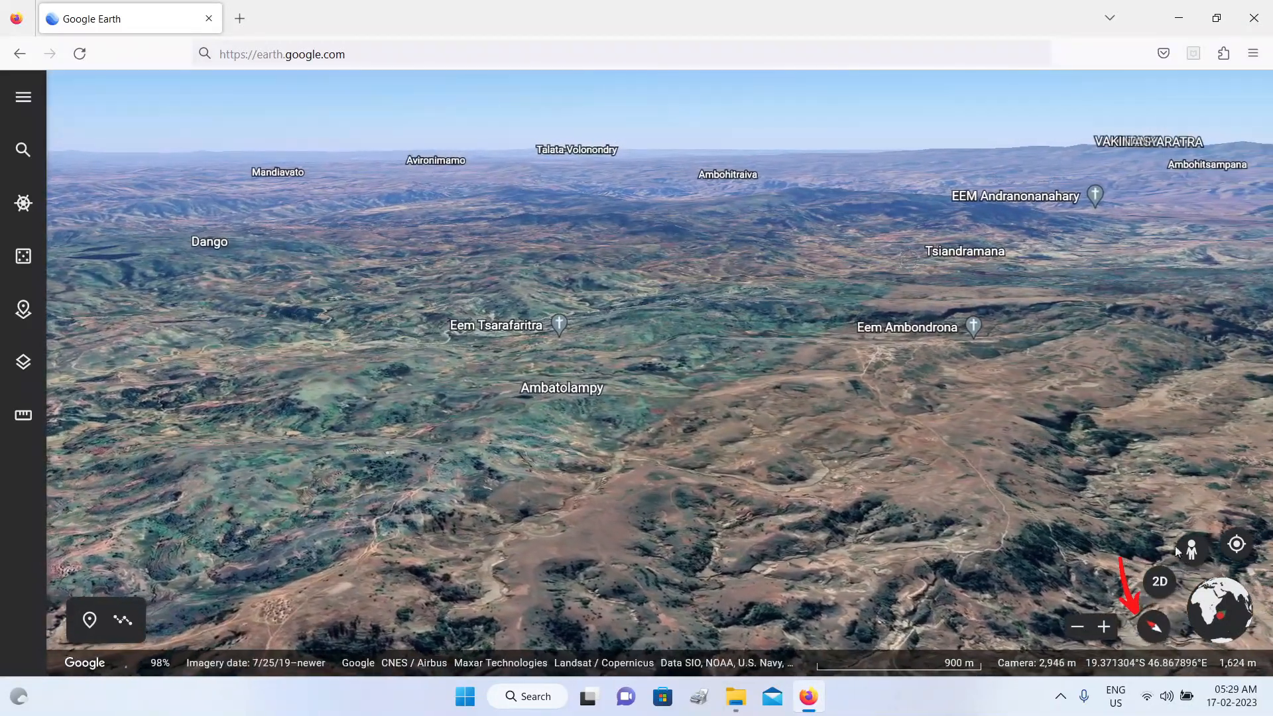
{"action": "left_click", "coordinate": [1154, 632]}
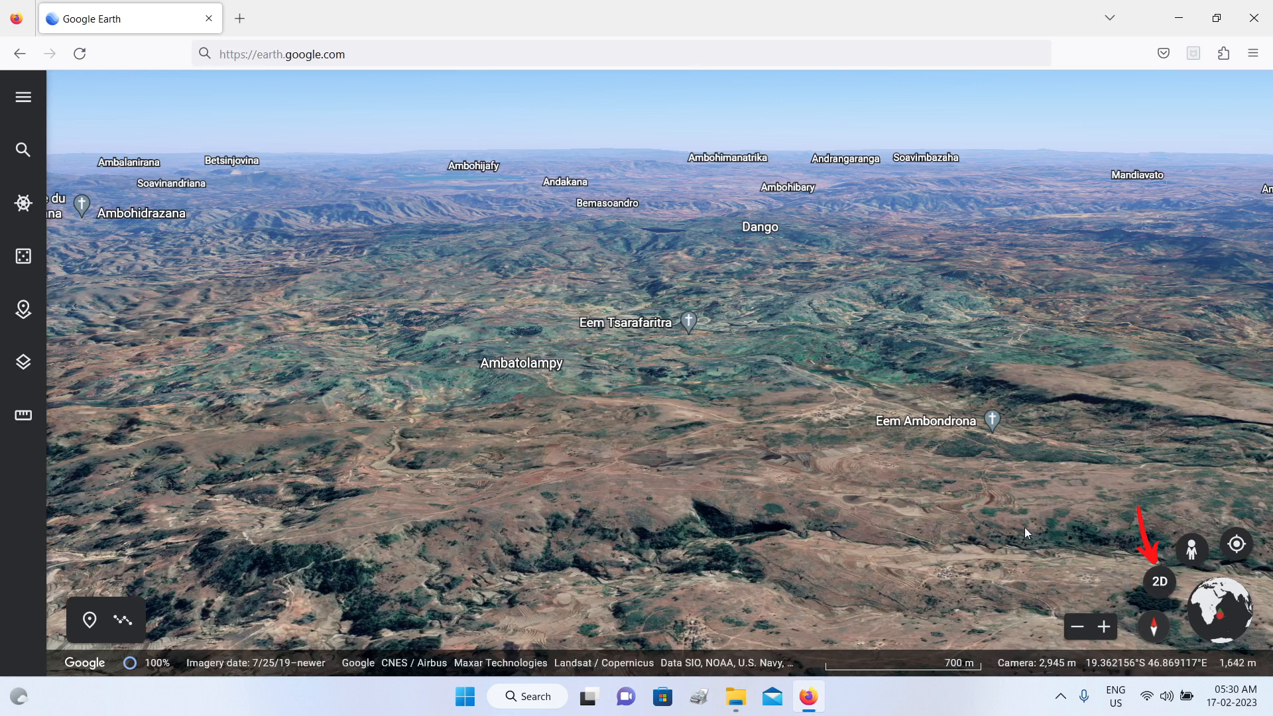
Step: Switch to the top-down 2D view and back to 3D, and zoom in on the hillside between Eem Tsarafaritra and Eem Ambondrona
{"action": "left_click", "coordinate": [1159, 582]}
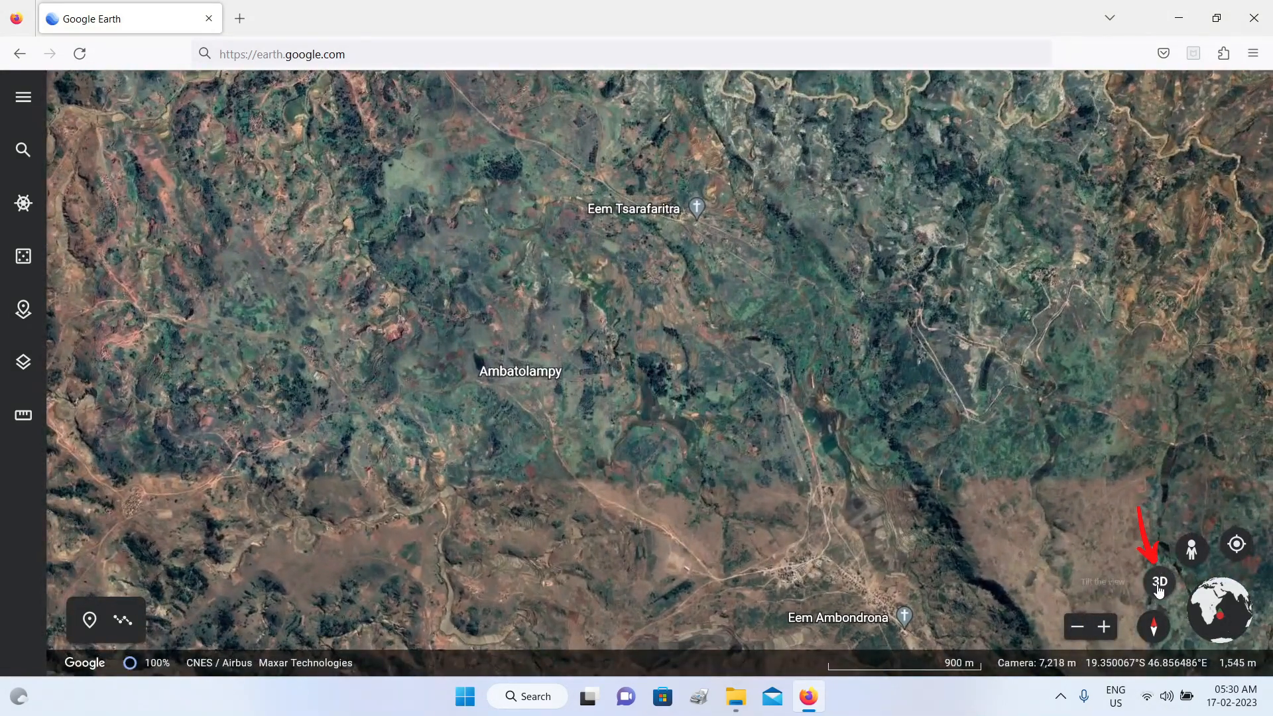
{"action": "left_click", "coordinate": [1159, 583]}
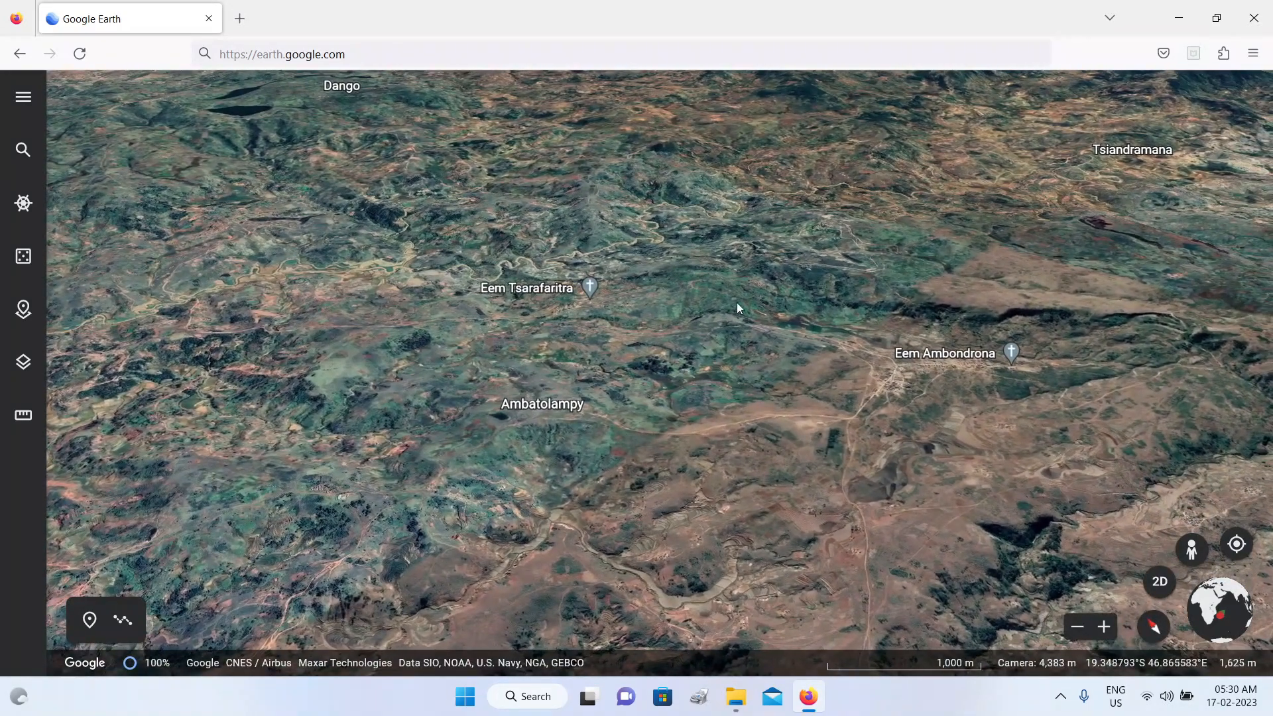
{"action": "double_click", "coordinate": [742, 296]}
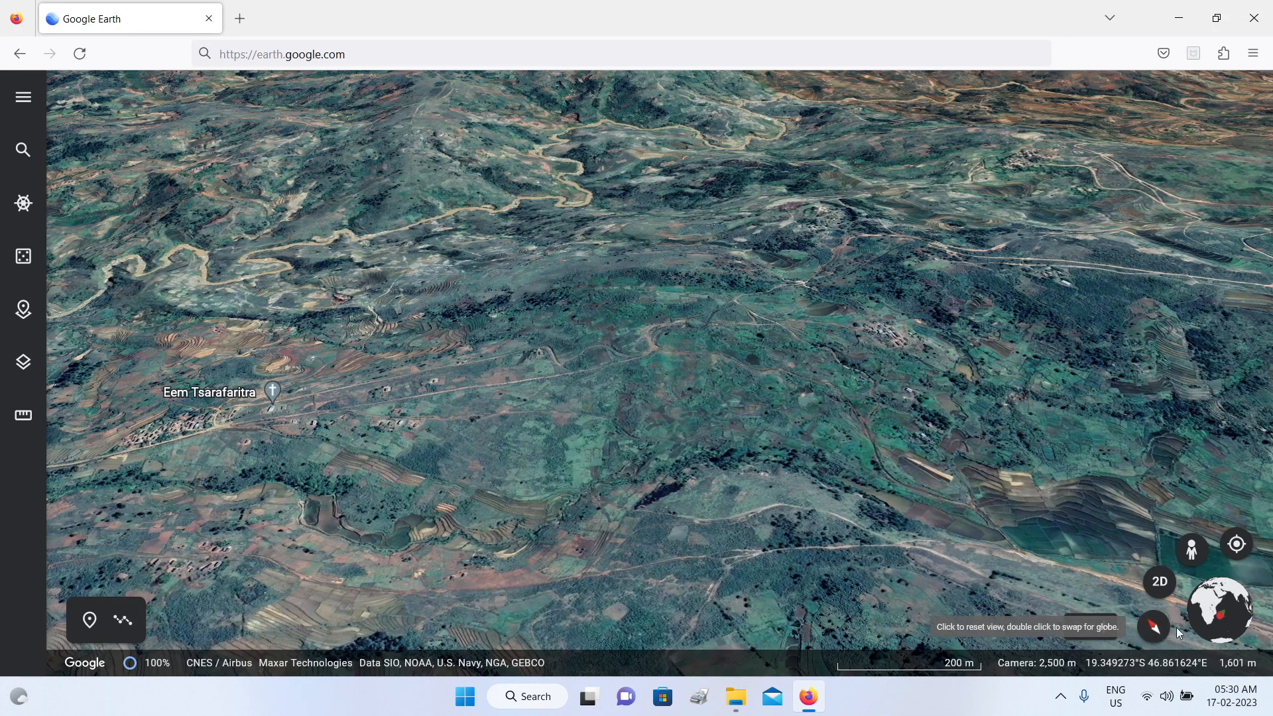
Step: Swap the globe for the large compass, and adjust the heading and tilt around Eem Tsarafaritra and the terraced fields to its south-east
{"action": "double_click", "coordinate": [1157, 628]}
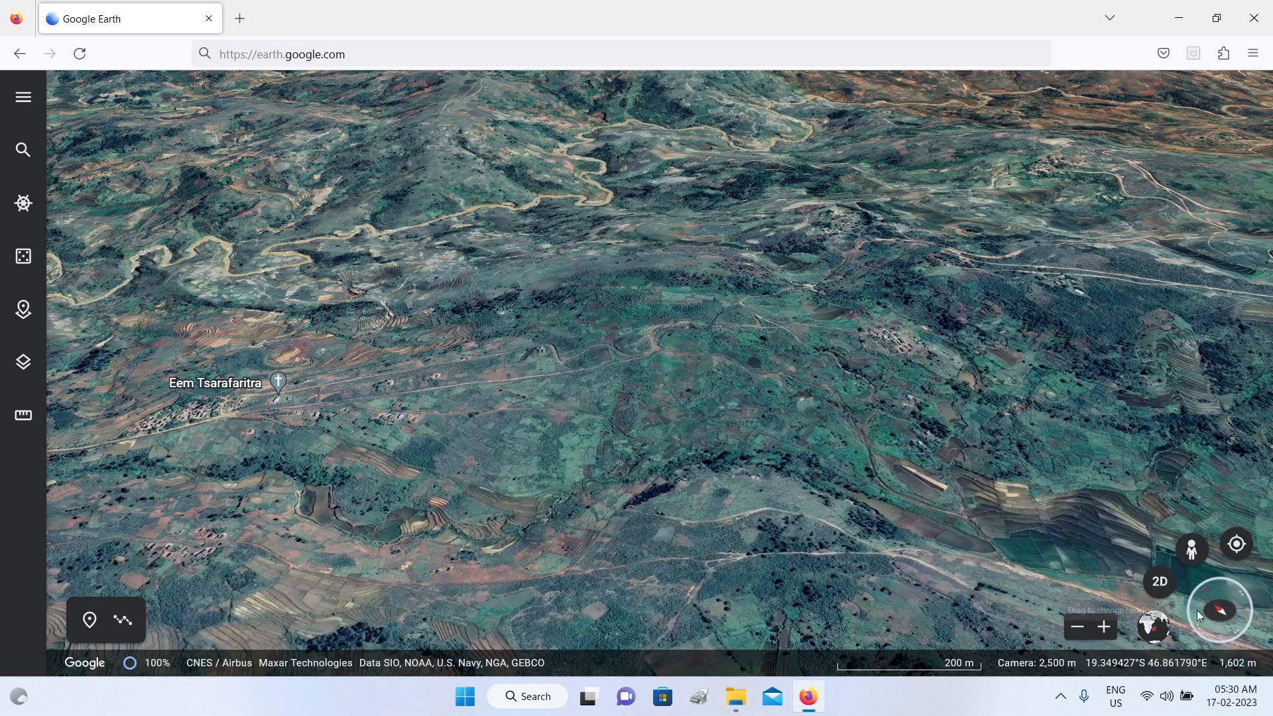
{"action": "left_click", "coordinate": [1235, 592]}
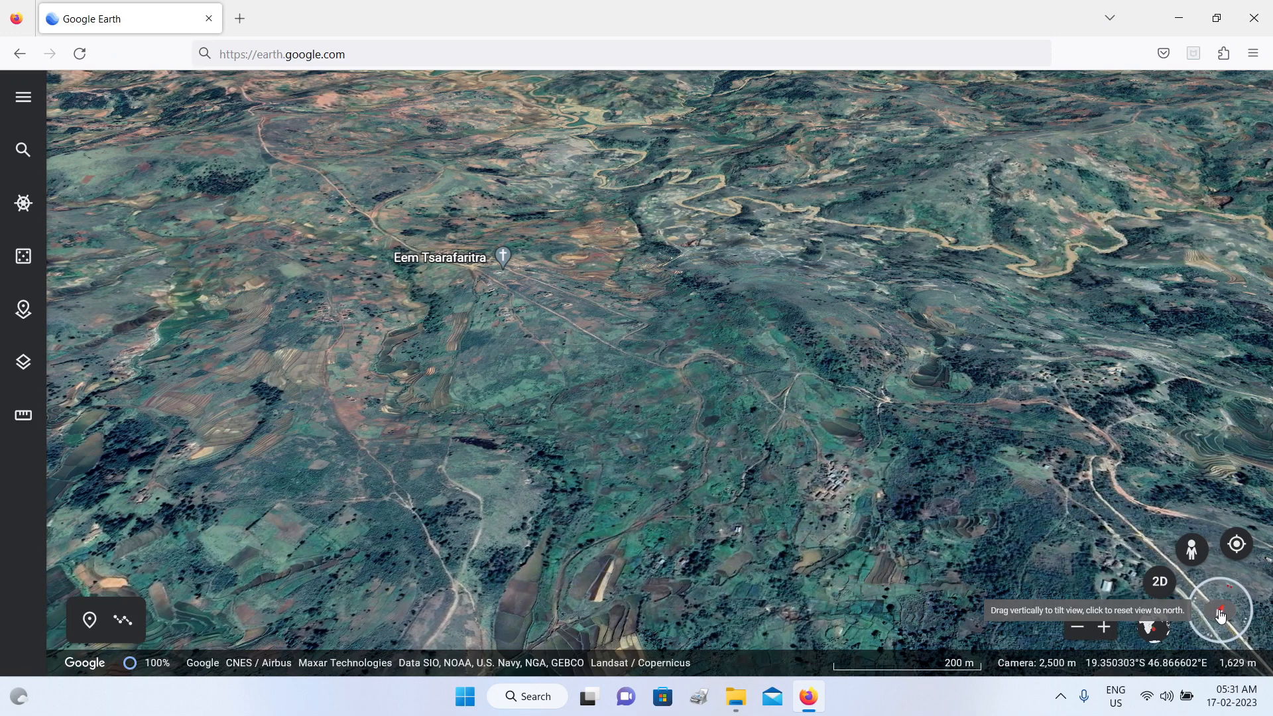
{"action": "left_click_drag", "start_coordinate": [1221, 616], "coordinate": [1208, 589]}
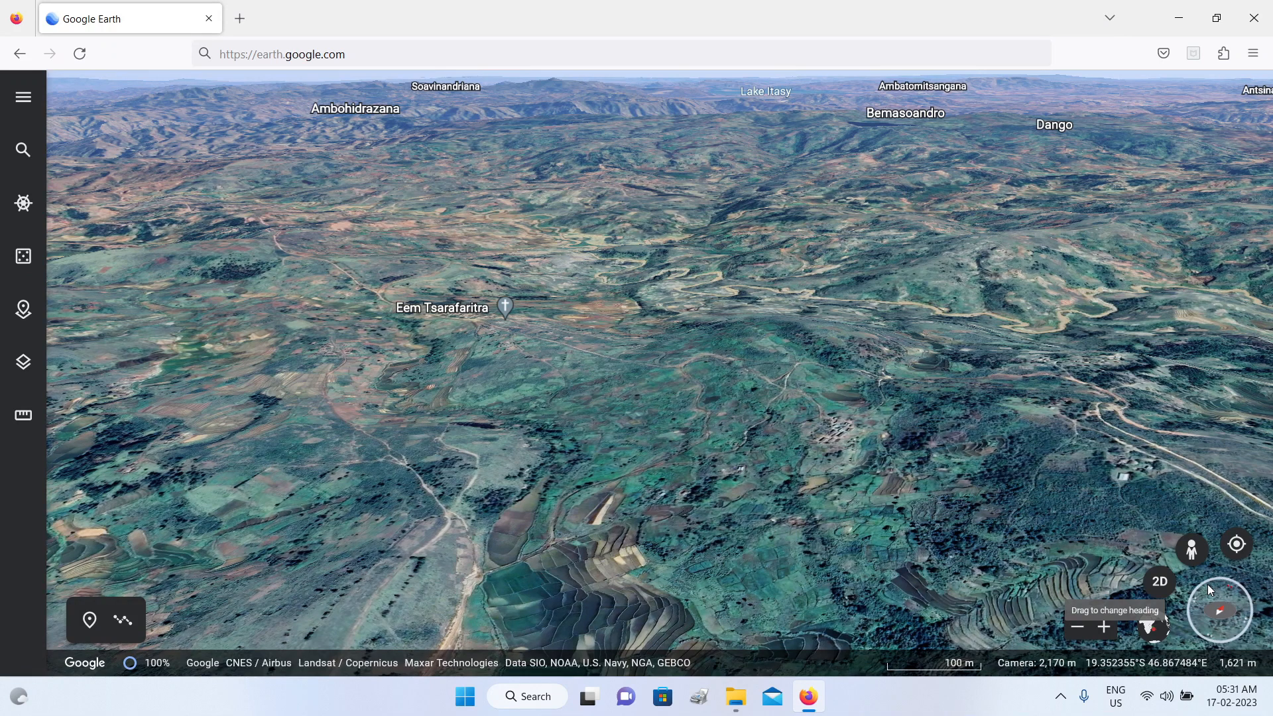
{"action": "left_click_drag", "start_coordinate": [1208, 589], "coordinate": [1210, 581]}
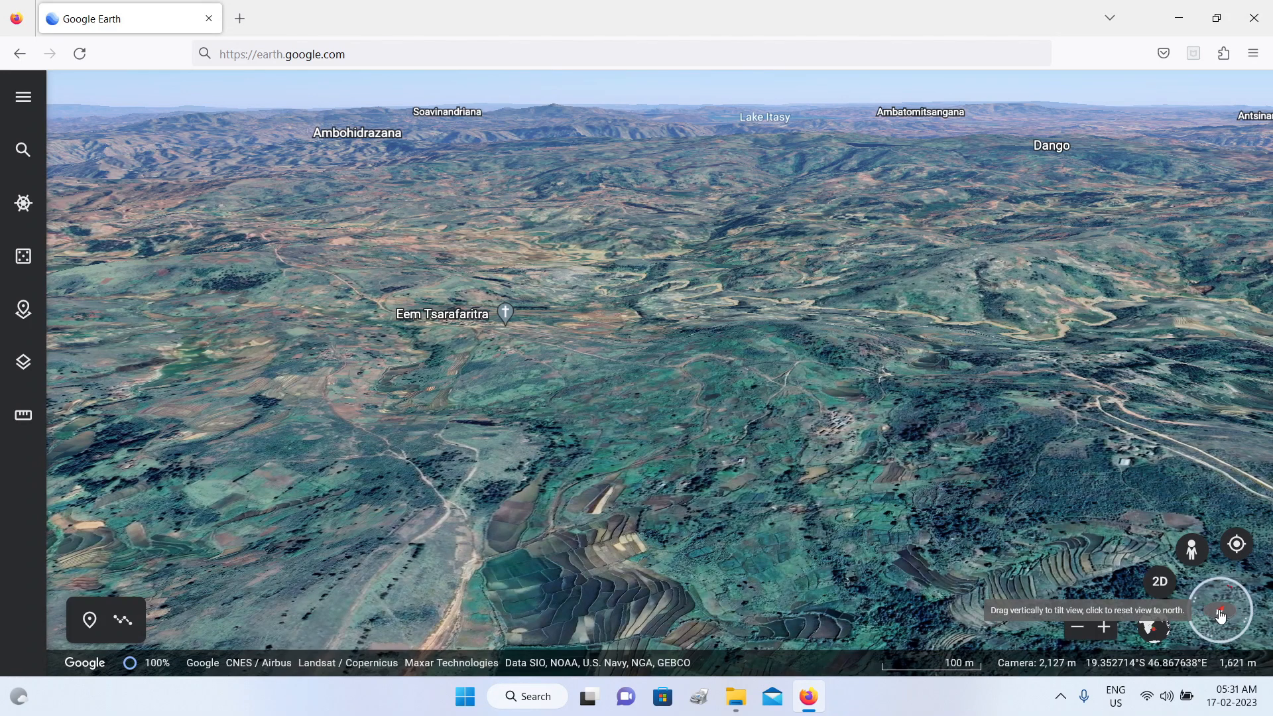
{"action": "mouse_move", "coordinate": [1221, 616]}
{"action": "left_mouse_down"}
{"action": "mouse_move", "coordinate": [1216, 595]}
{"action": "mouse_move", "coordinate": [1222, 619]}
{"action": "left_mouse_up"}
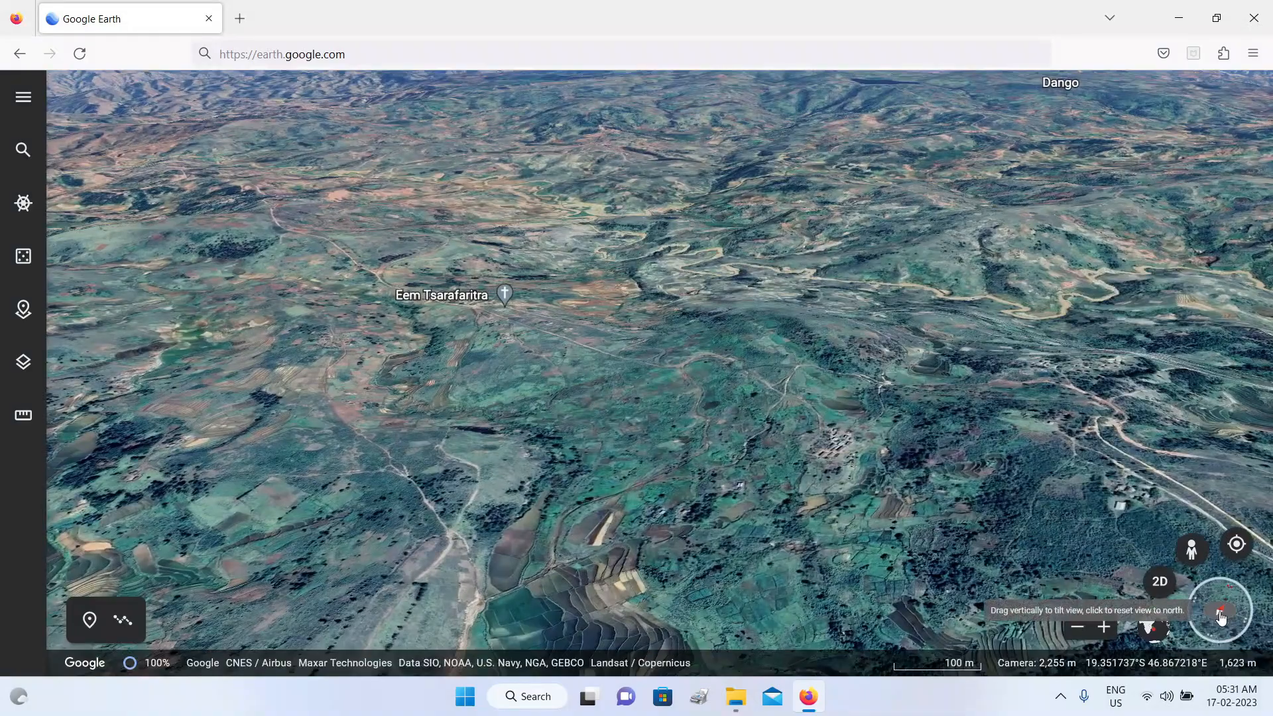
{"action": "left_click_drag", "start_coordinate": [689, 277], "coordinate": [877, 319]}
{"action": "left_click_drag", "start_coordinate": [786, 293], "coordinate": [576, 207]}
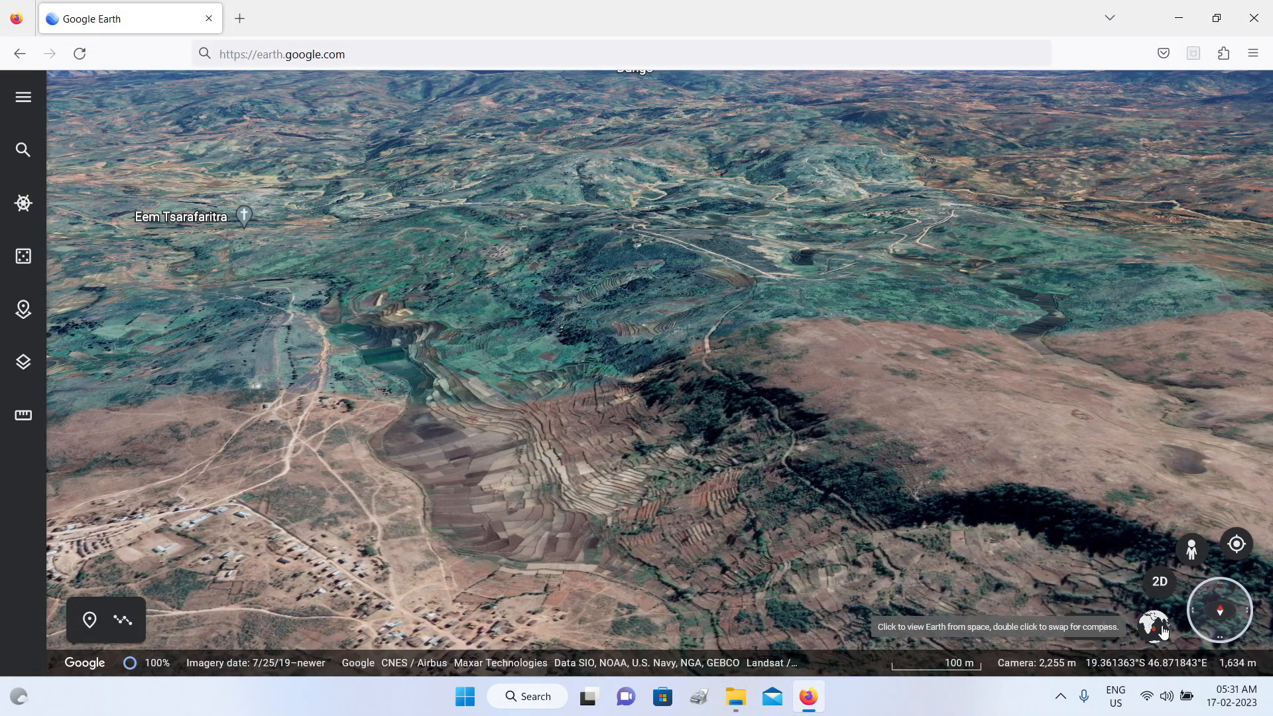
Step: Return to the space view with the large globe restored, and rotate and zoom in on Madagascar and the Indian Ocean
{"action": "left_click", "coordinate": [1164, 631]}
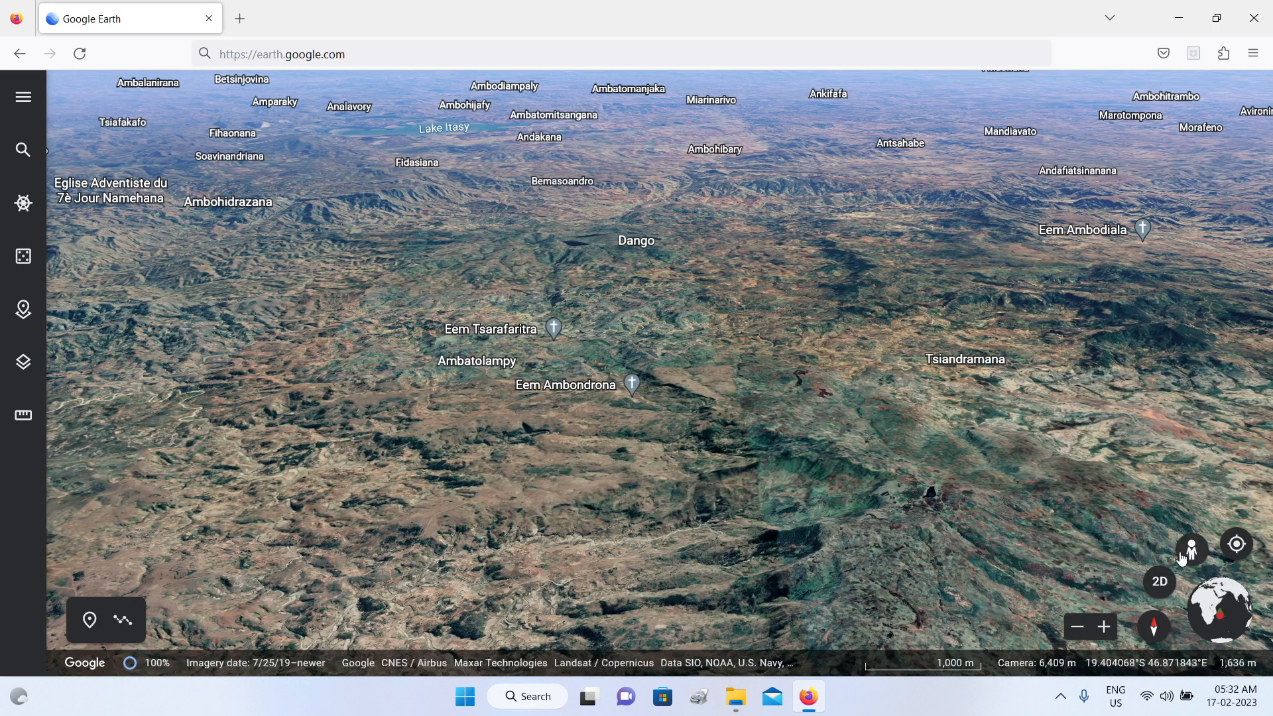
{"action": "left_click", "coordinate": [1233, 615]}
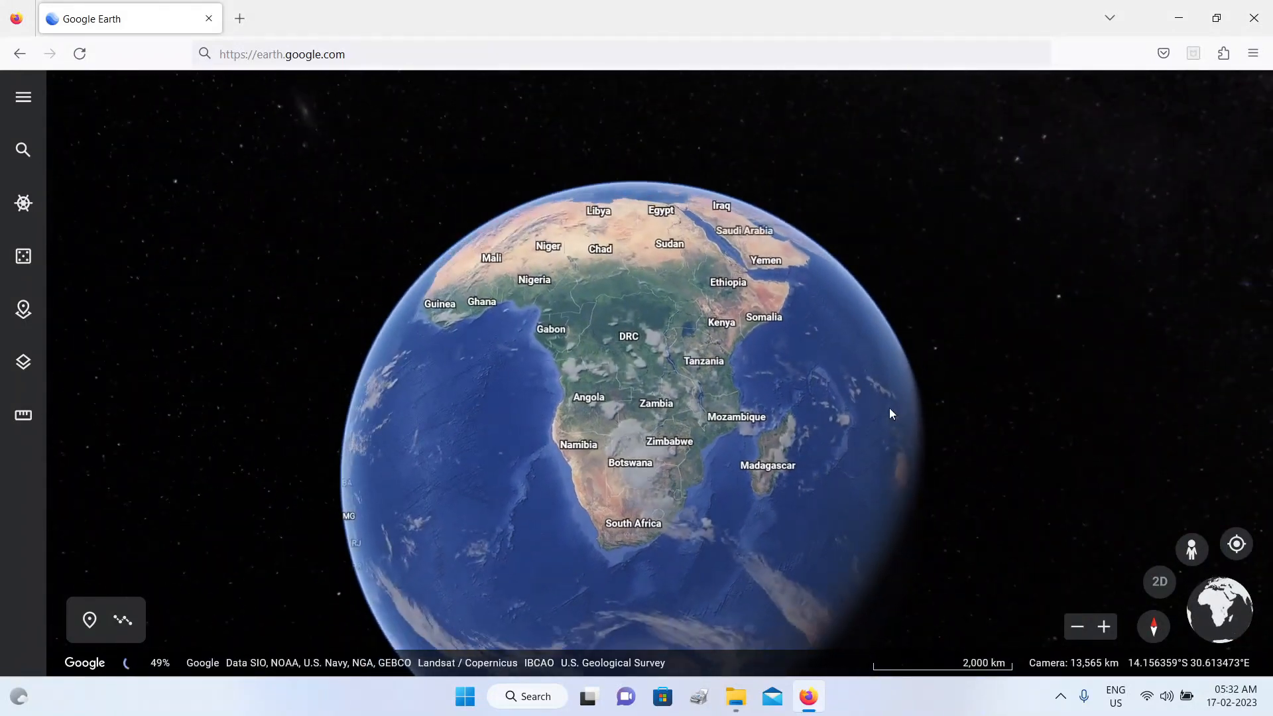
{"action": "left_click_drag", "start_coordinate": [833, 411], "coordinate": [677, 443]}
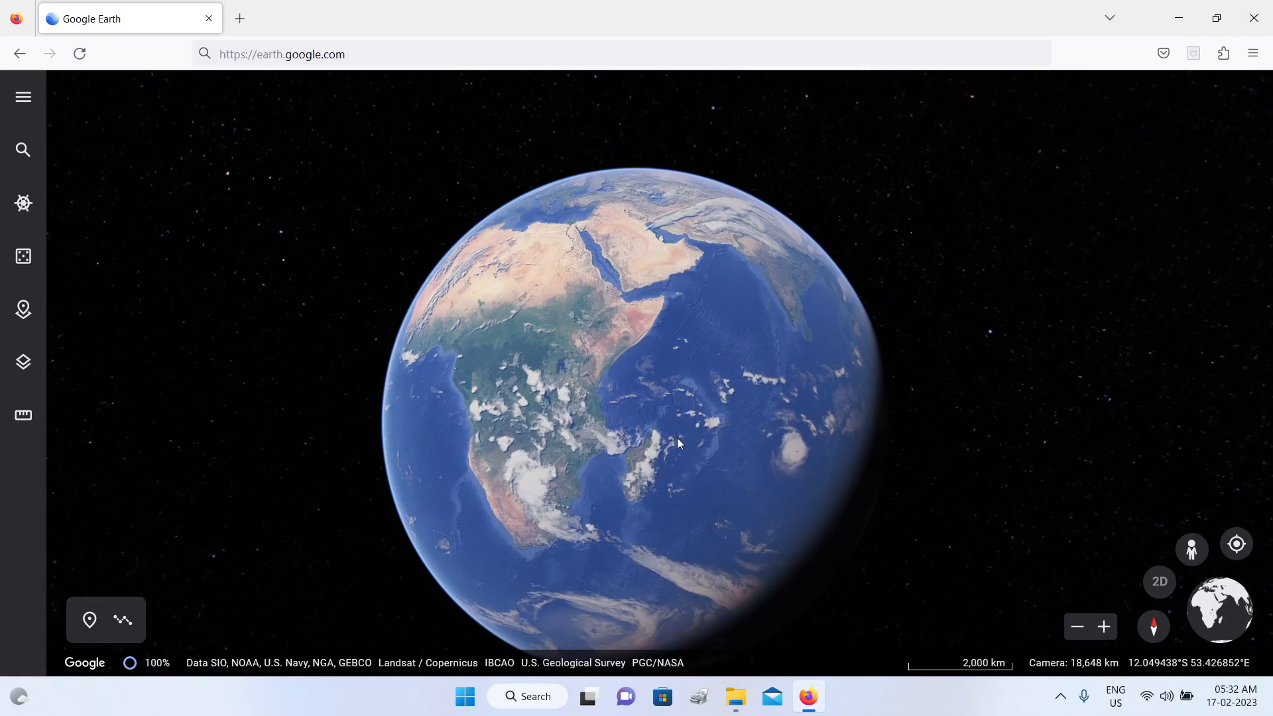
{"action": "scroll", "coordinate": [662, 459], "scroll_direction": "up", "scroll_amount": 5}
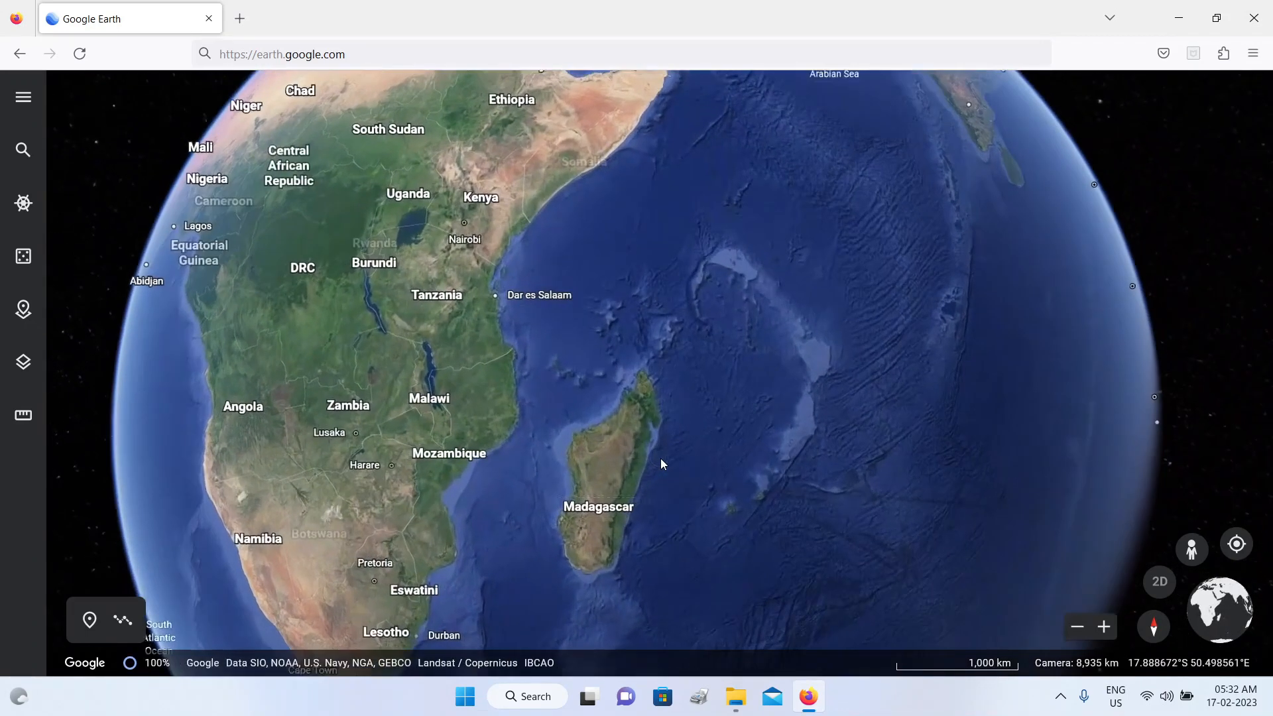
{"action": "scroll", "coordinate": [663, 460], "scroll_direction": "up", "scroll_amount": 2}
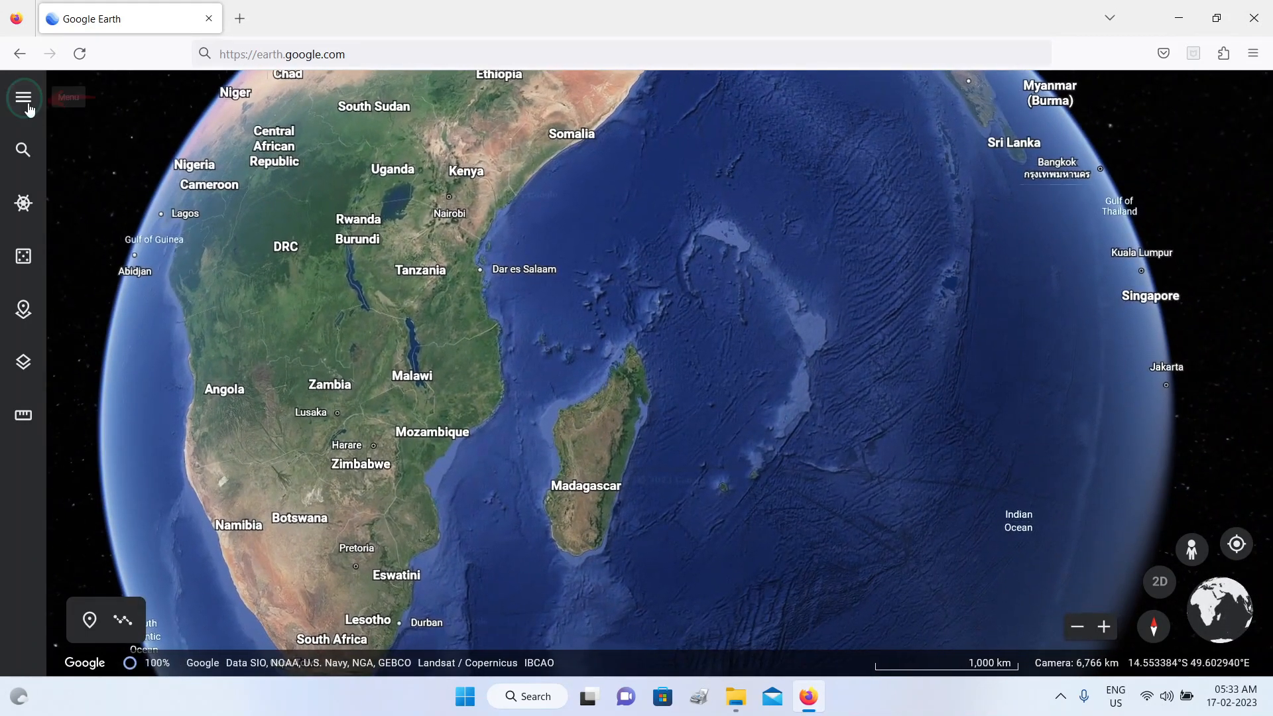
Step: Open the settings and examine the fly animation options, display settings and application theme choices
{"action": "left_click", "coordinate": [29, 107]}
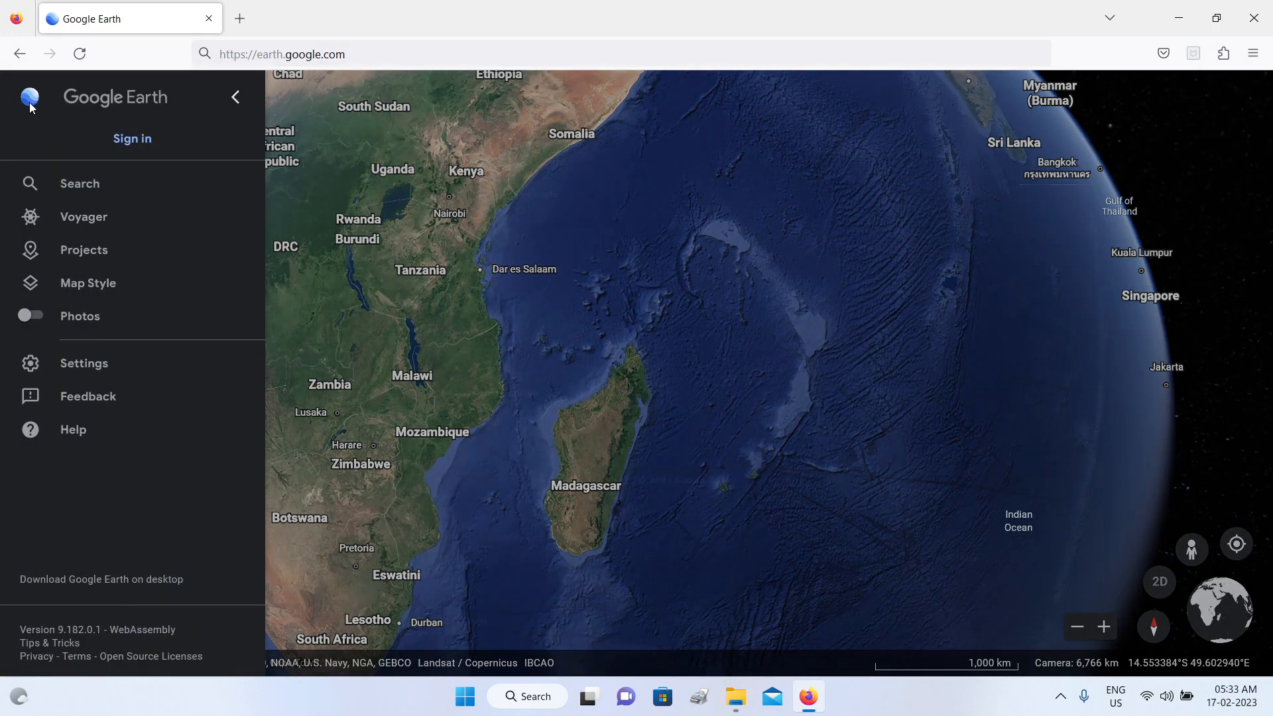
{"action": "left_click", "coordinate": [101, 365]}
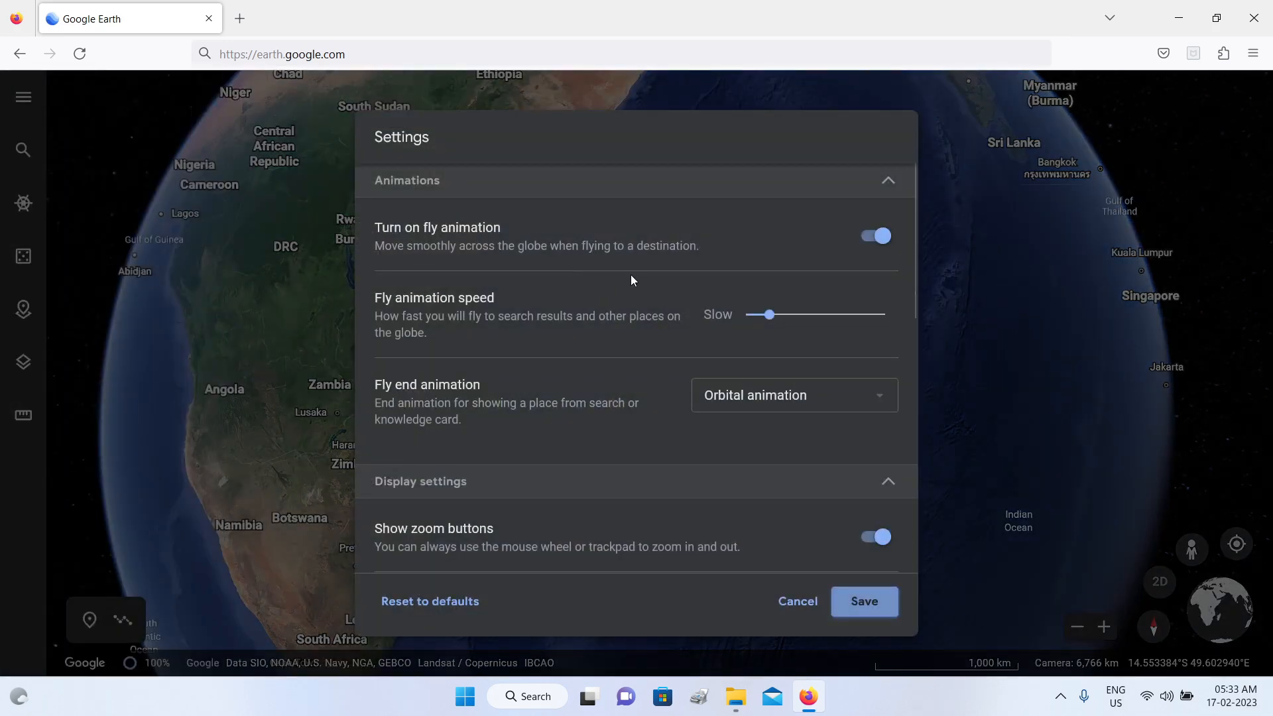
{"action": "left_click", "coordinate": [767, 313]}
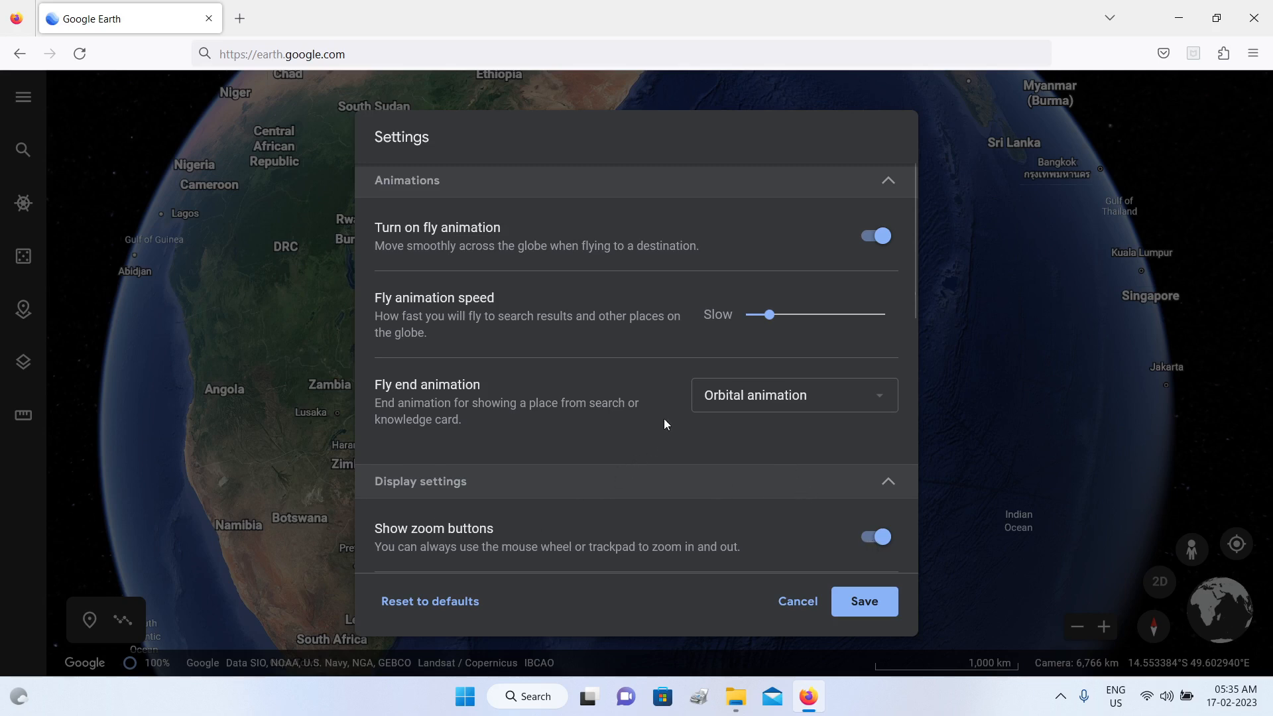
{"action": "scroll", "coordinate": [665, 422], "scroll_direction": "down", "scroll_amount": 2}
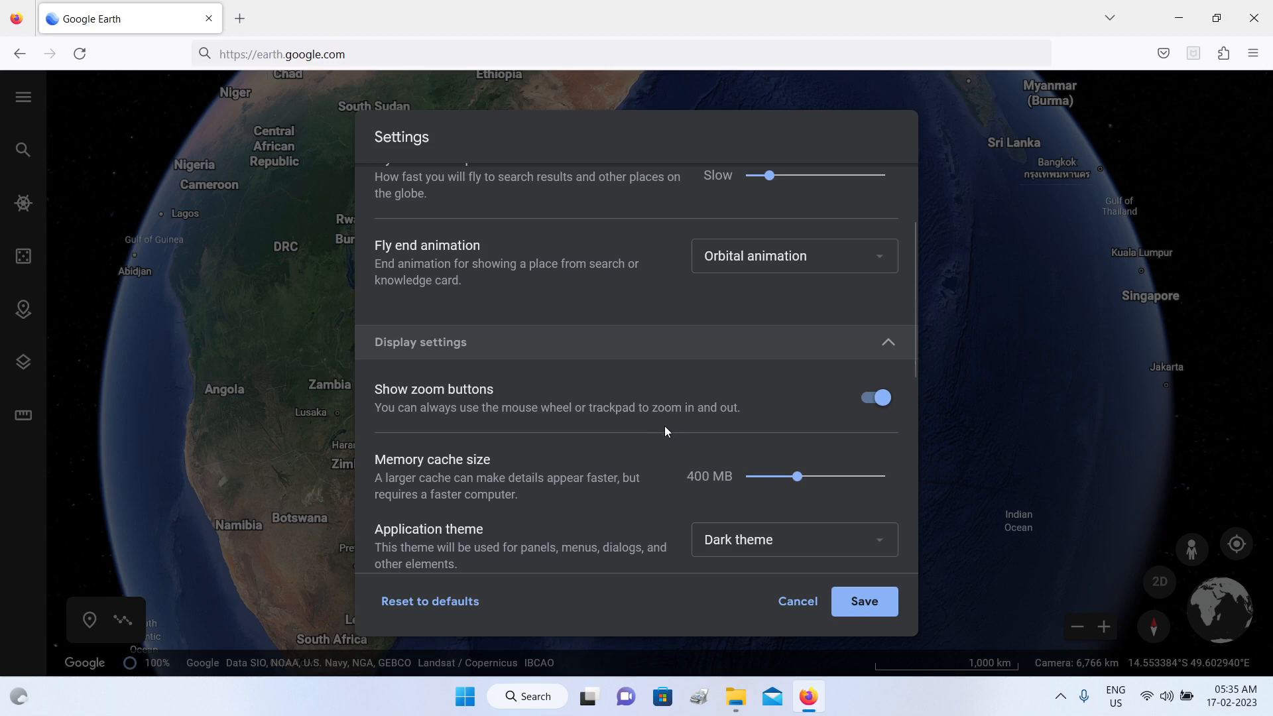
{"action": "scroll", "coordinate": [665, 428], "scroll_direction": "down", "scroll_amount": 2}
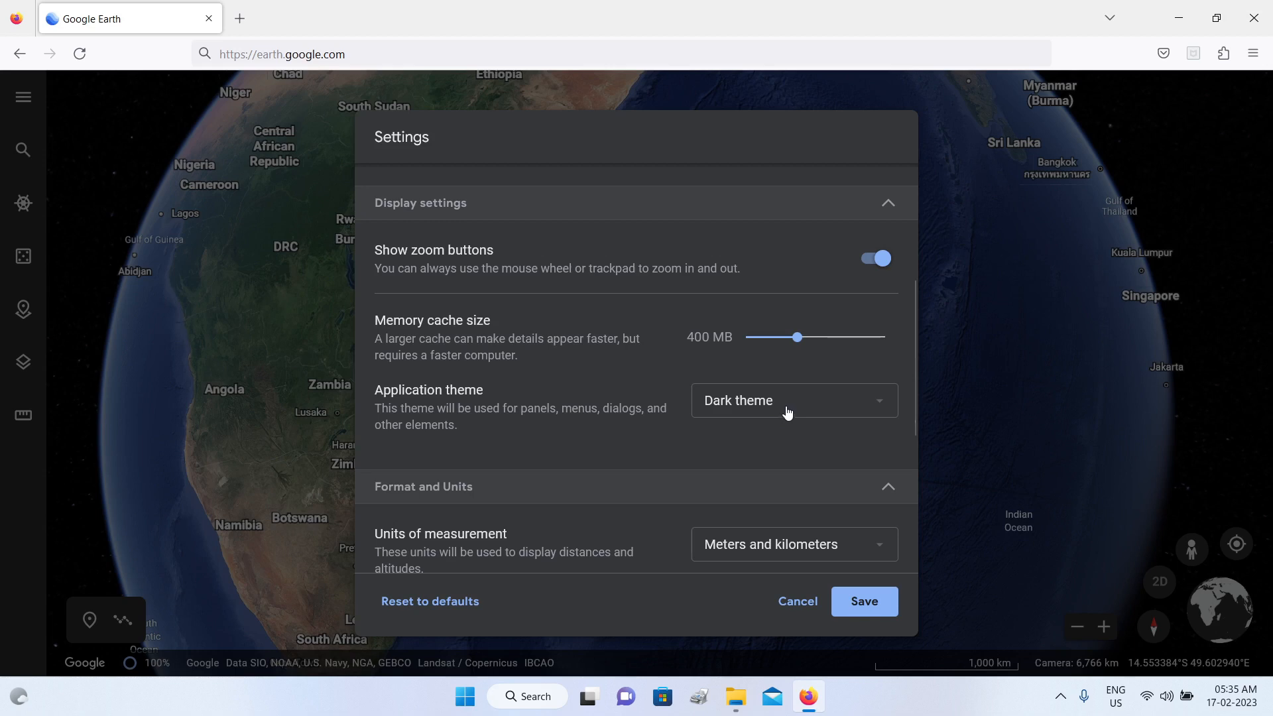
{"action": "left_click", "coordinate": [881, 406]}
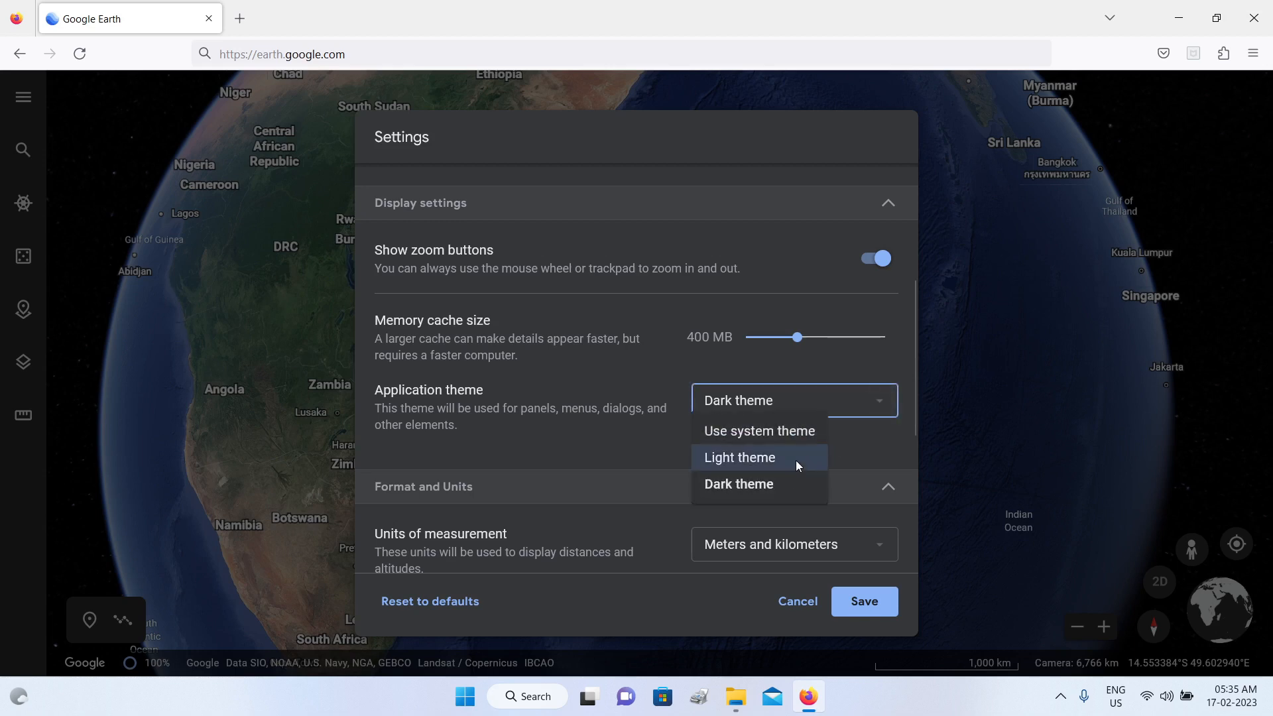
{"action": "left_click", "coordinate": [613, 455]}
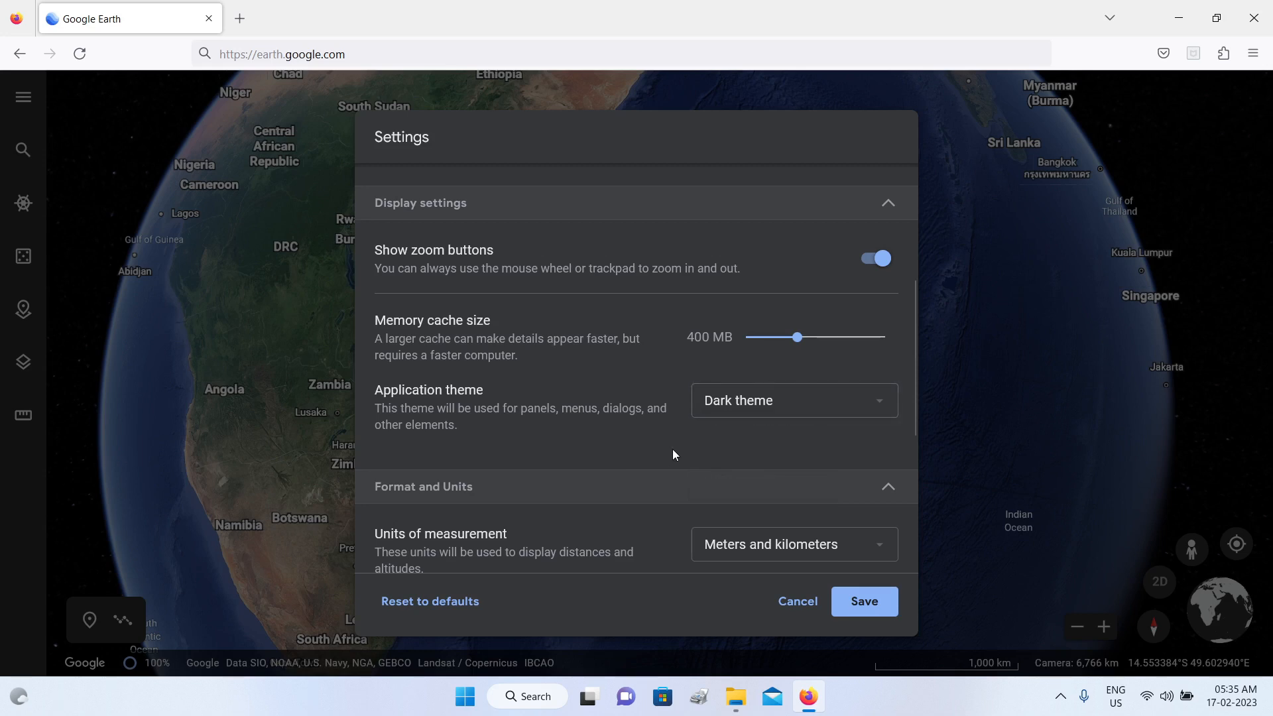
Step: Examine the available units of measurement and latitude/longitude formats in the settings
{"action": "scroll", "coordinate": [673, 454], "scroll_direction": "down", "scroll_amount": 5}
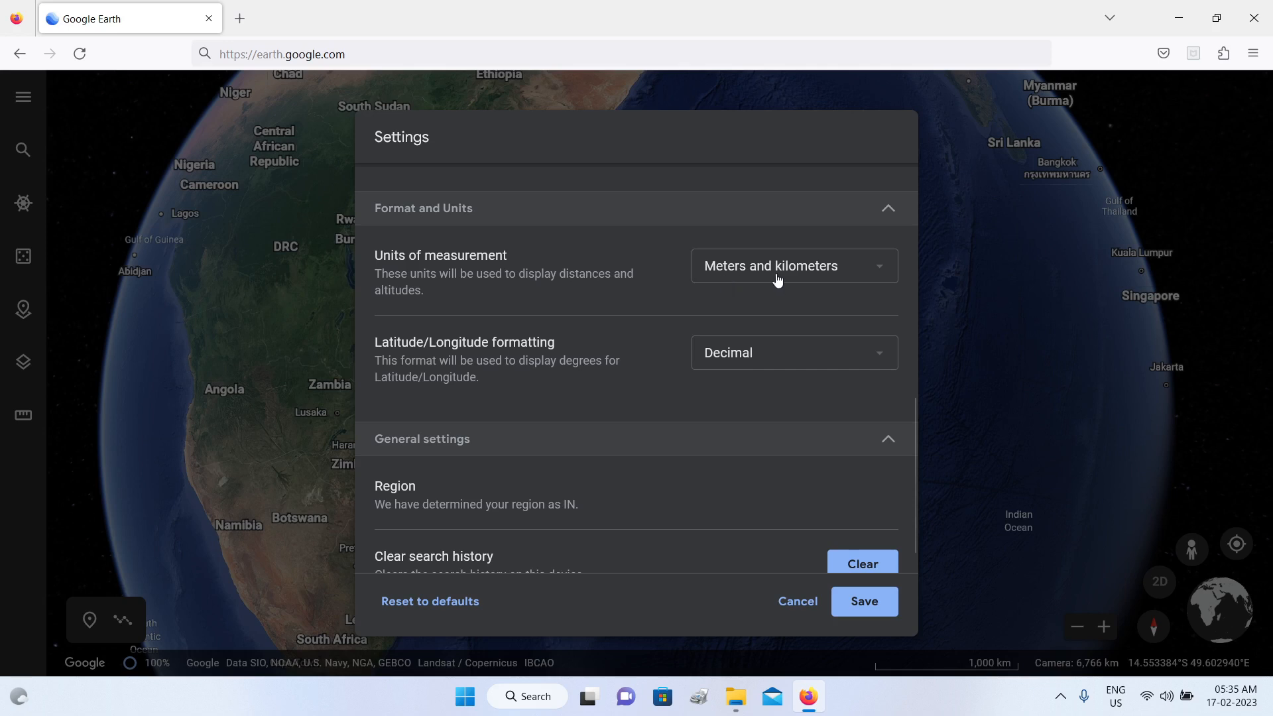
{"action": "left_click", "coordinate": [885, 275]}
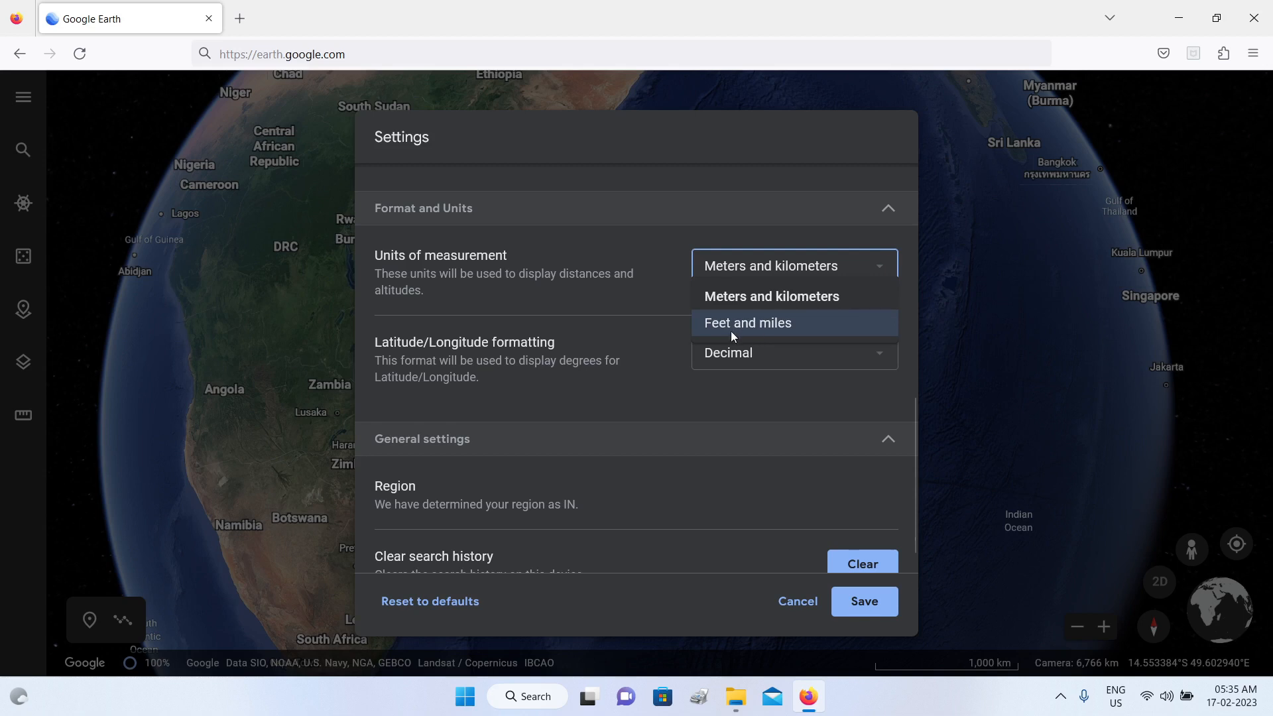
{"action": "left_click", "coordinate": [635, 240]}
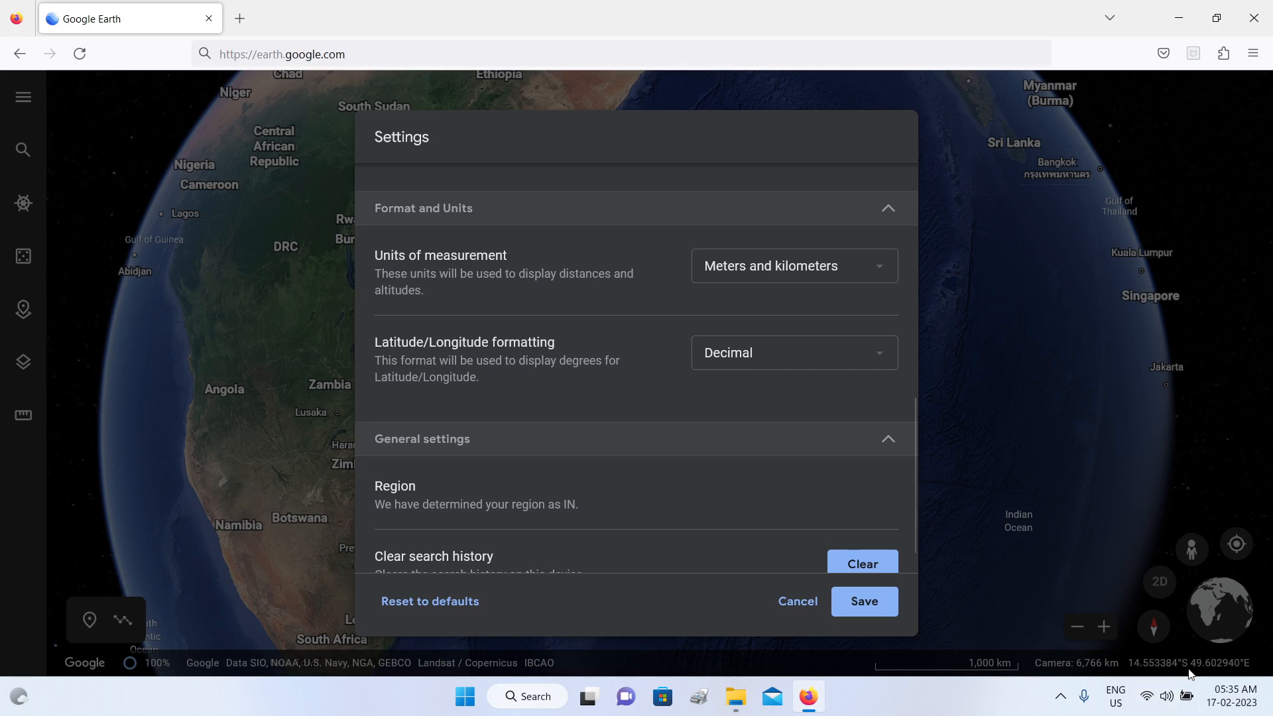
{"action": "left_click", "coordinate": [876, 362]}
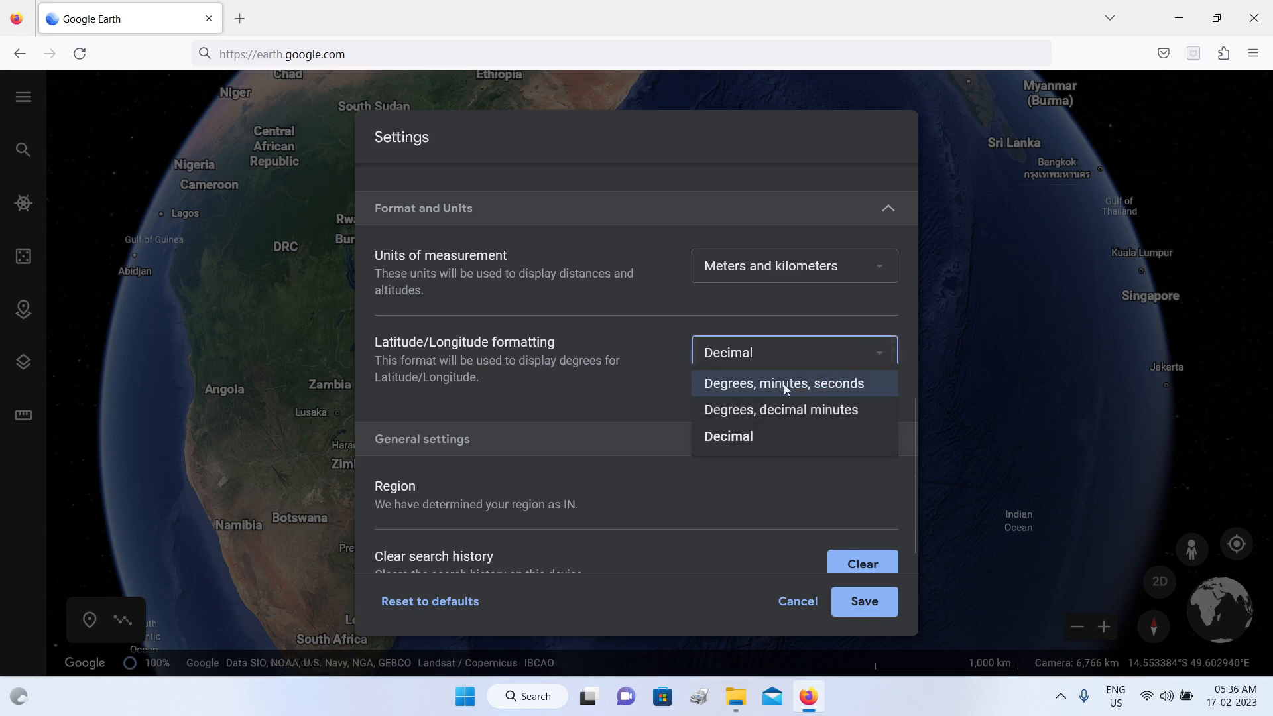
{"action": "left_click", "coordinate": [633, 415]}
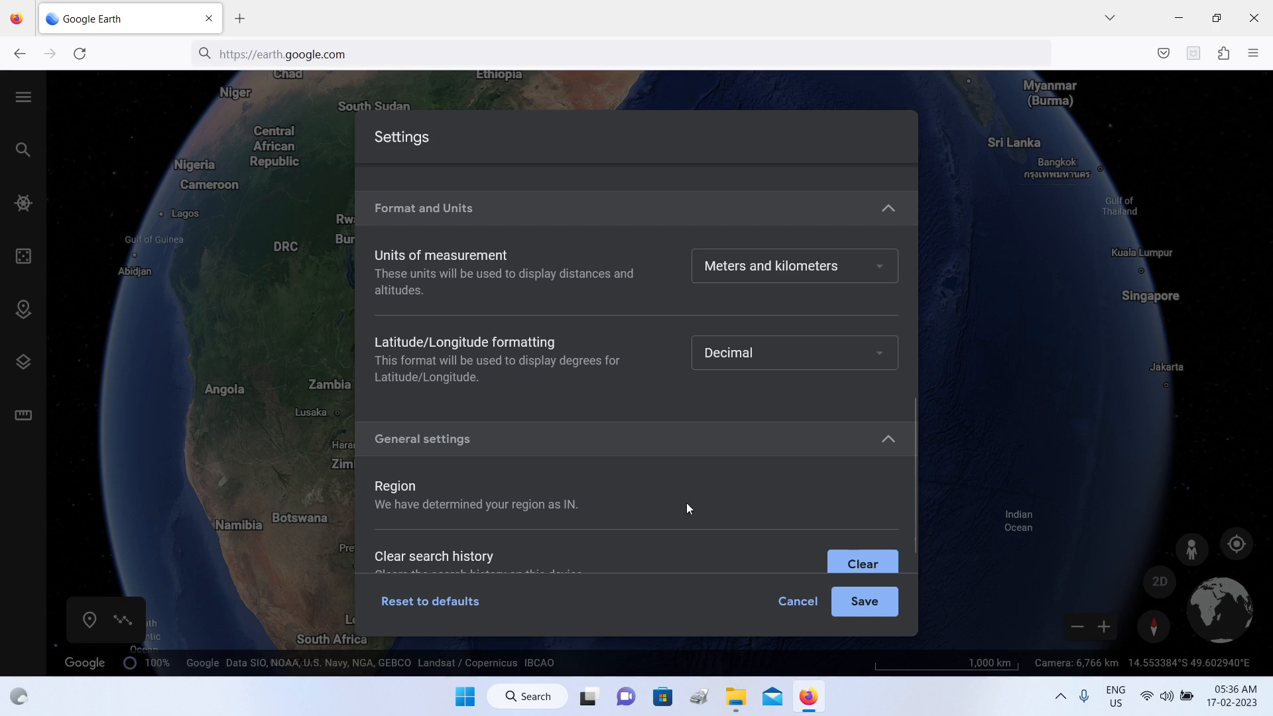
Step: Examine the region, search history and reset options in the settings, and close the settings without saving
{"action": "scroll", "coordinate": [687, 507], "scroll_direction": "down", "scroll_amount": 1}
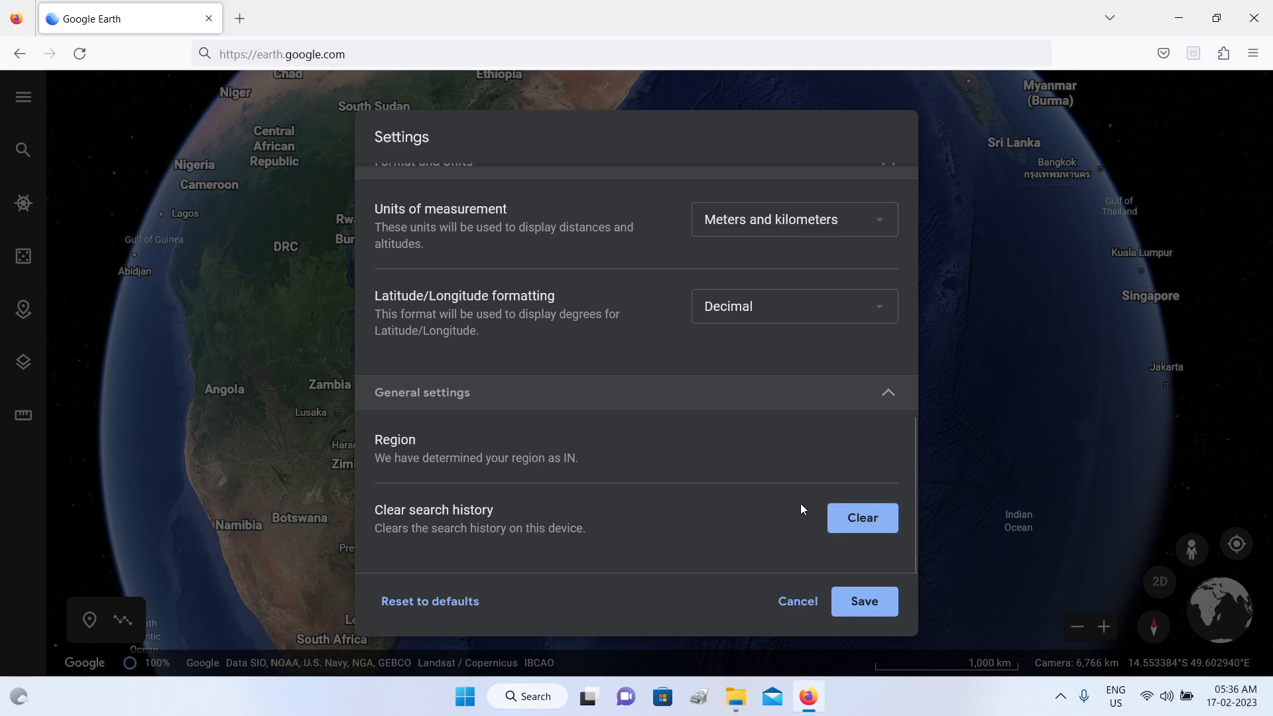
{"action": "scroll", "coordinate": [798, 515], "scroll_direction": "down", "scroll_amount": 5}
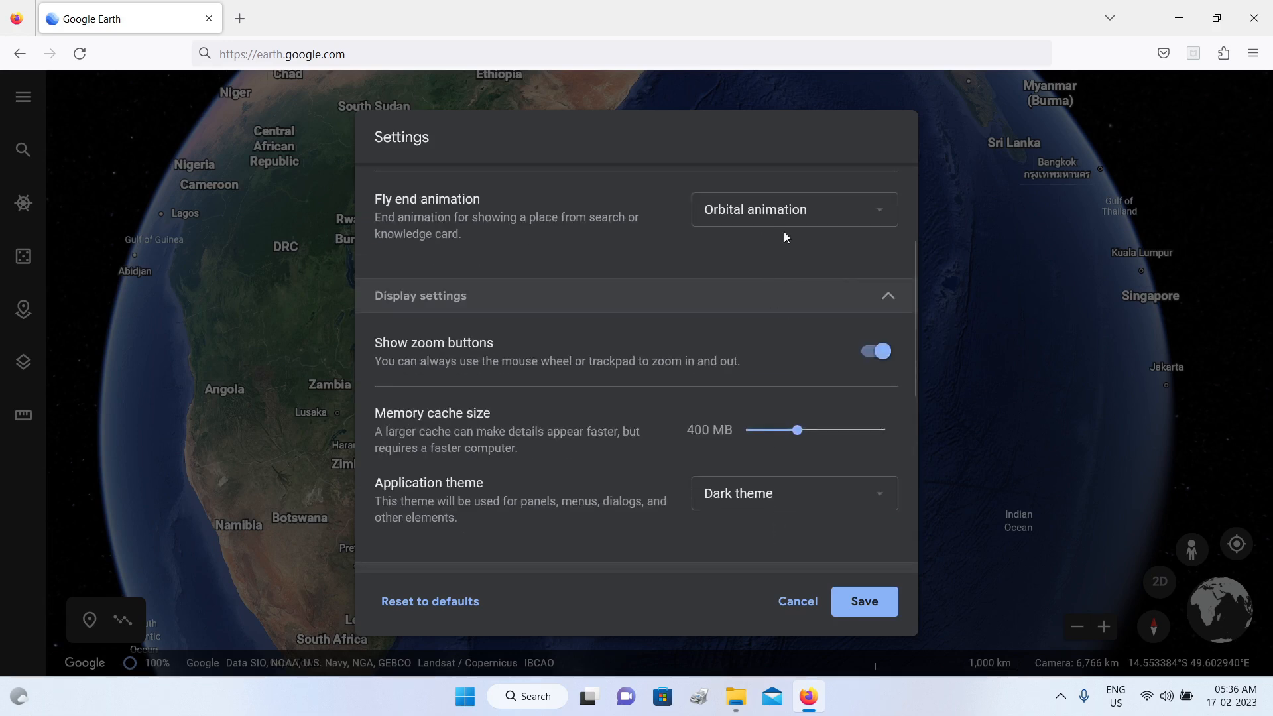
{"action": "scroll", "coordinate": [740, 245], "scroll_direction": "down", "scroll_amount": 5}
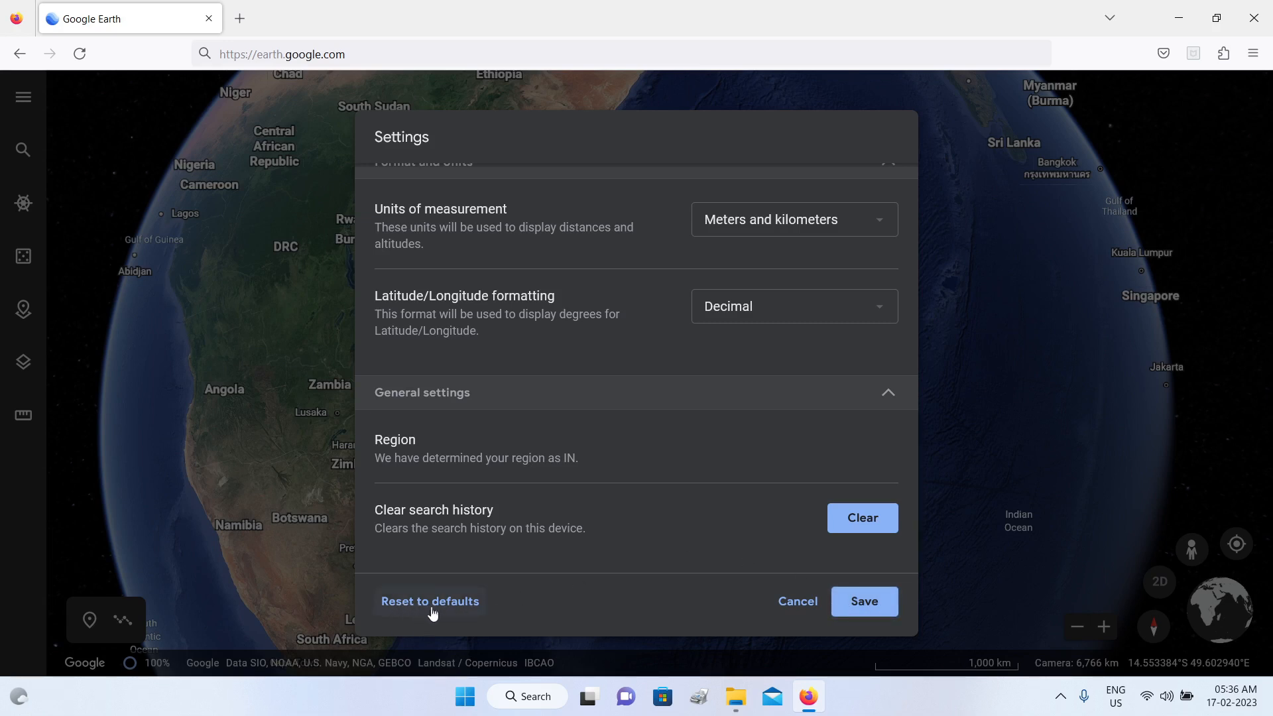
{"action": "left_click", "coordinate": [798, 601]}
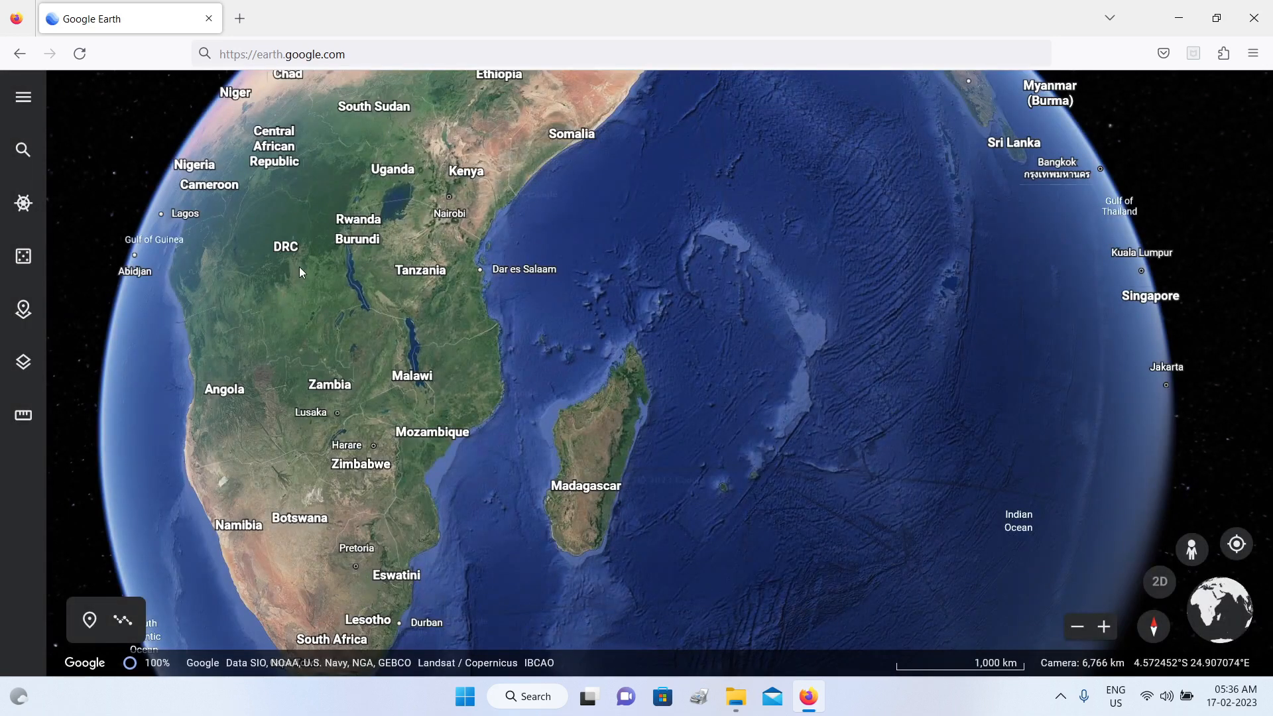
Step: Open the search panel, switch to Voyager, browse its Nature stories and close Voyager
{"action": "left_click", "coordinate": [22, 155]}
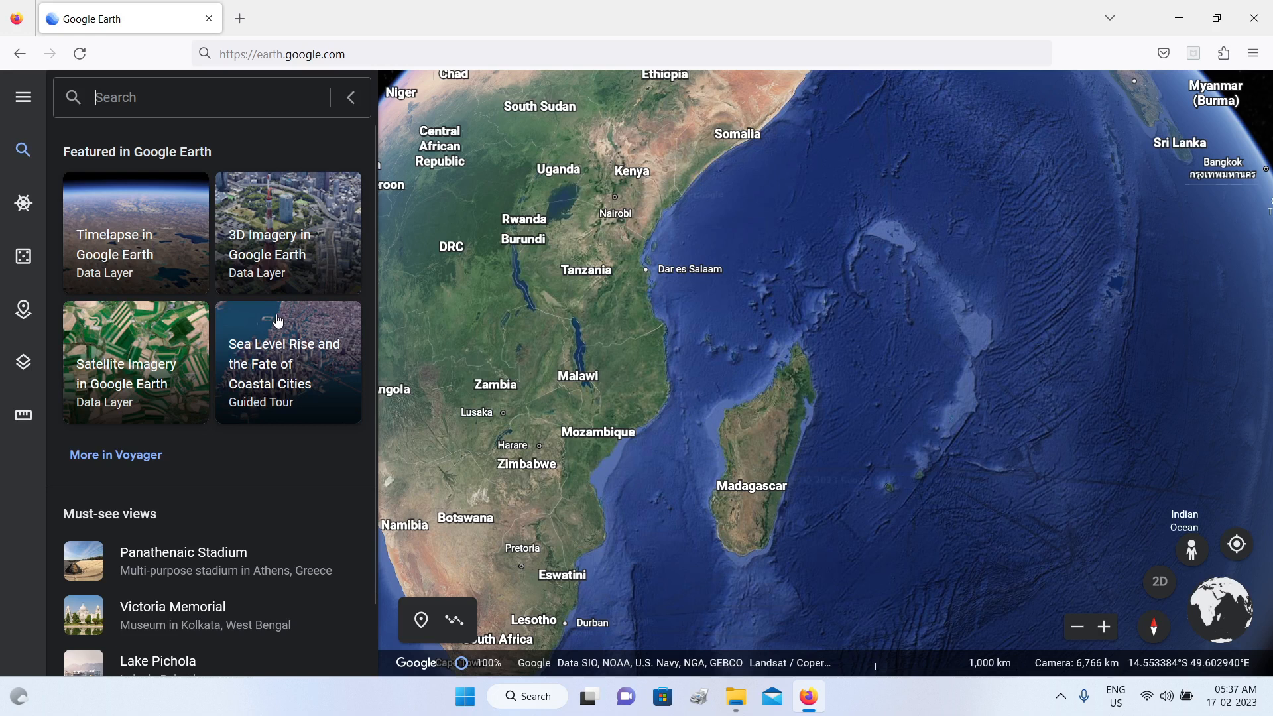
{"action": "left_click", "coordinate": [24, 208]}
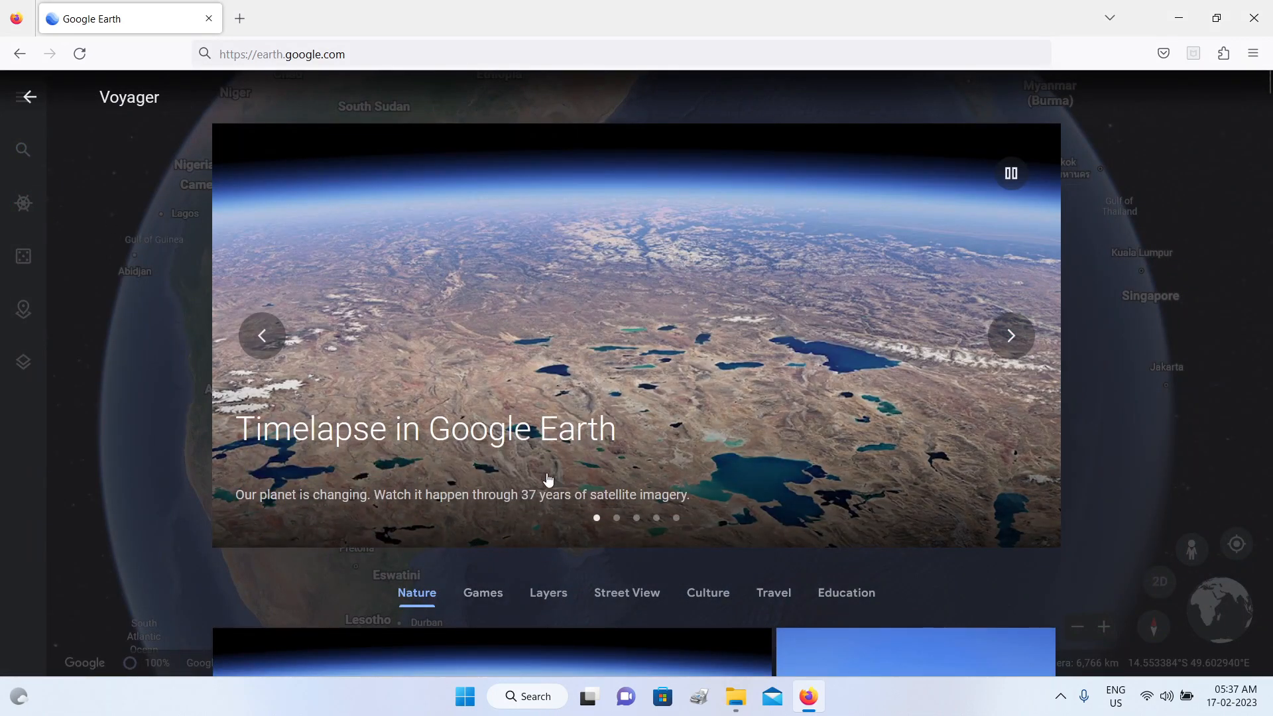
{"action": "scroll", "coordinate": [548, 479], "scroll_direction": "down", "scroll_amount": 5}
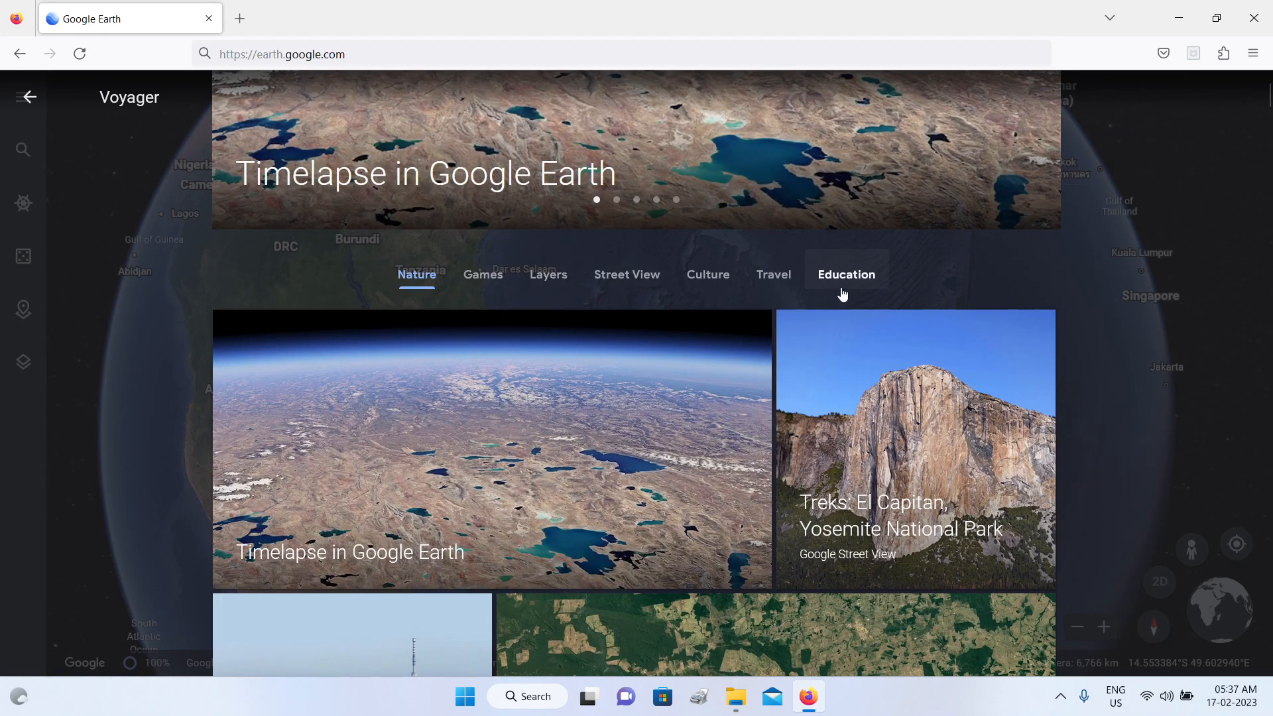
{"action": "scroll", "coordinate": [733, 403], "scroll_direction": "down", "scroll_amount": 3}
{"action": "scroll", "coordinate": [732, 403], "scroll_direction": "down", "scroll_amount": 3}
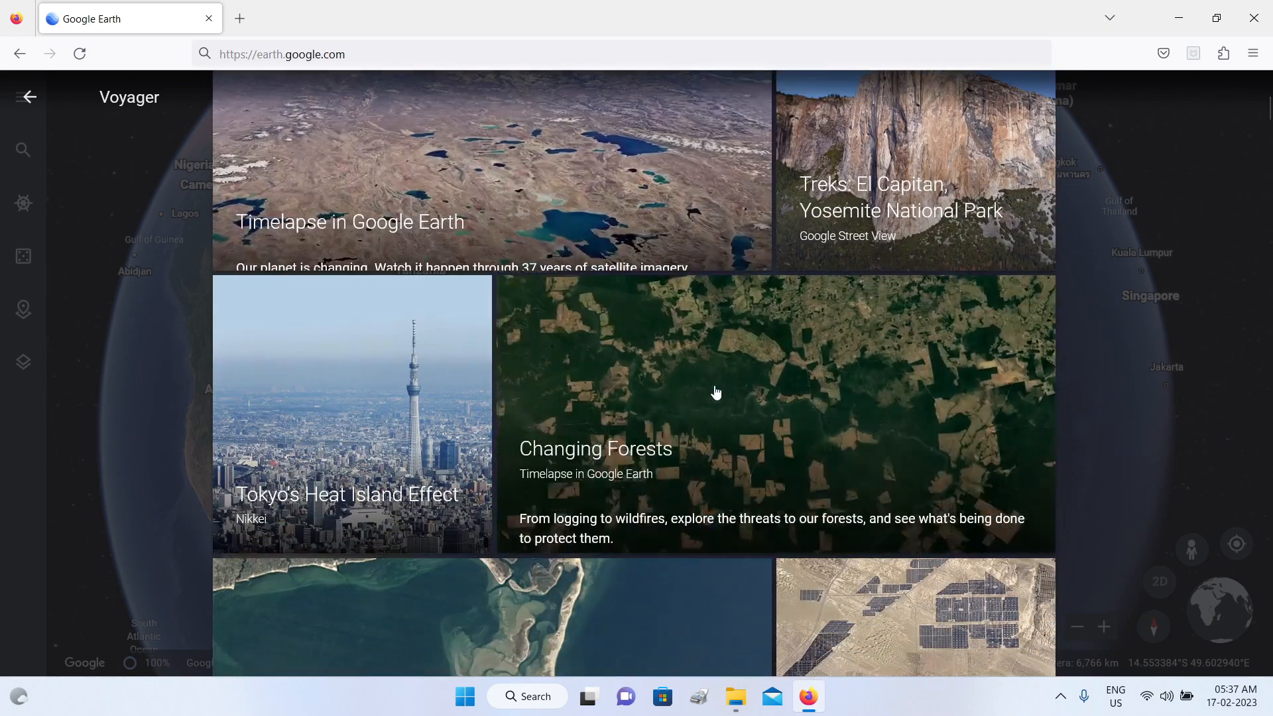
{"action": "scroll", "coordinate": [424, 439], "scroll_direction": "down", "scroll_amount": 9}
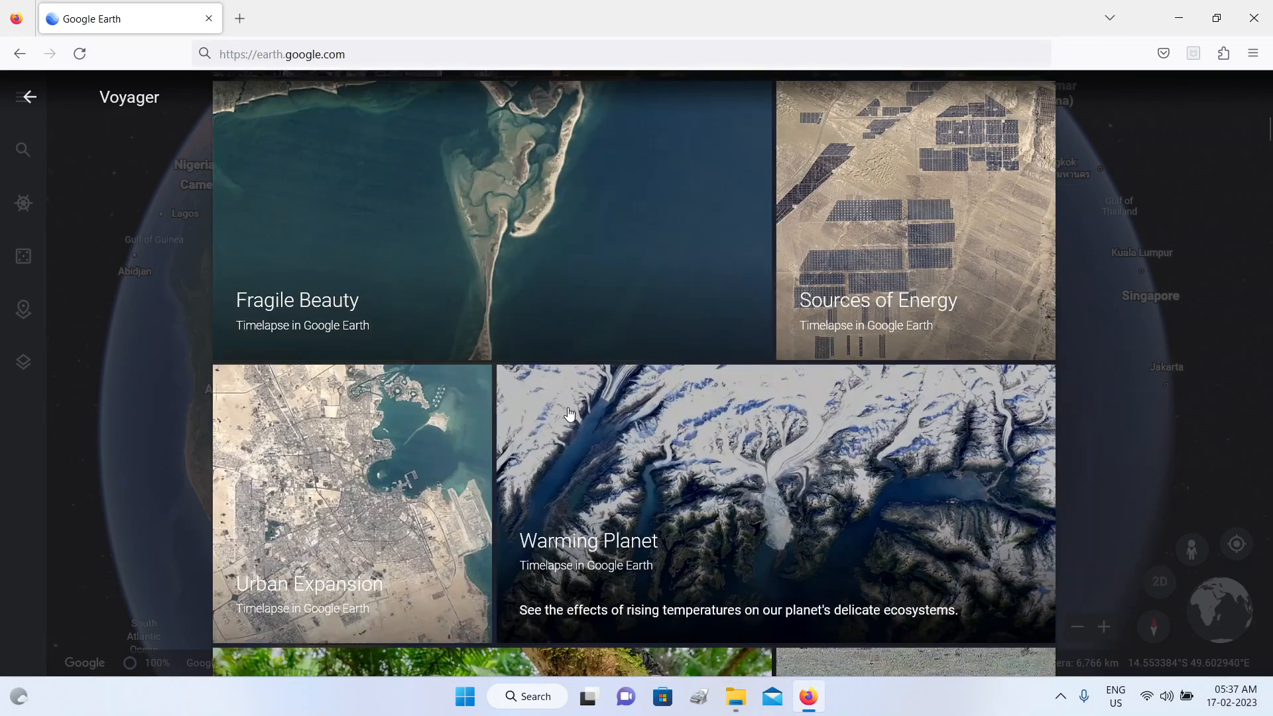
{"action": "scroll", "coordinate": [755, 342], "scroll_direction": "down", "scroll_amount": 3}
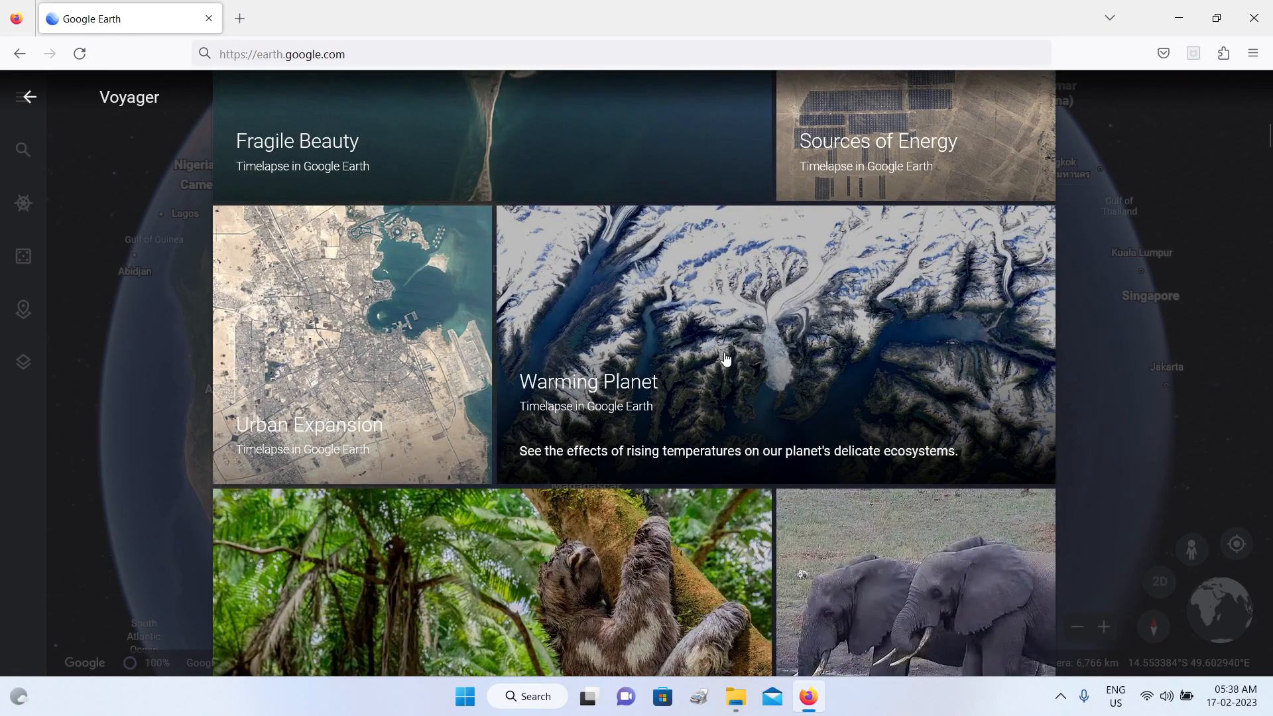
{"action": "scroll", "coordinate": [726, 354], "scroll_direction": "up", "scroll_amount": 15}
{"action": "left_click", "coordinate": [23, 203]}
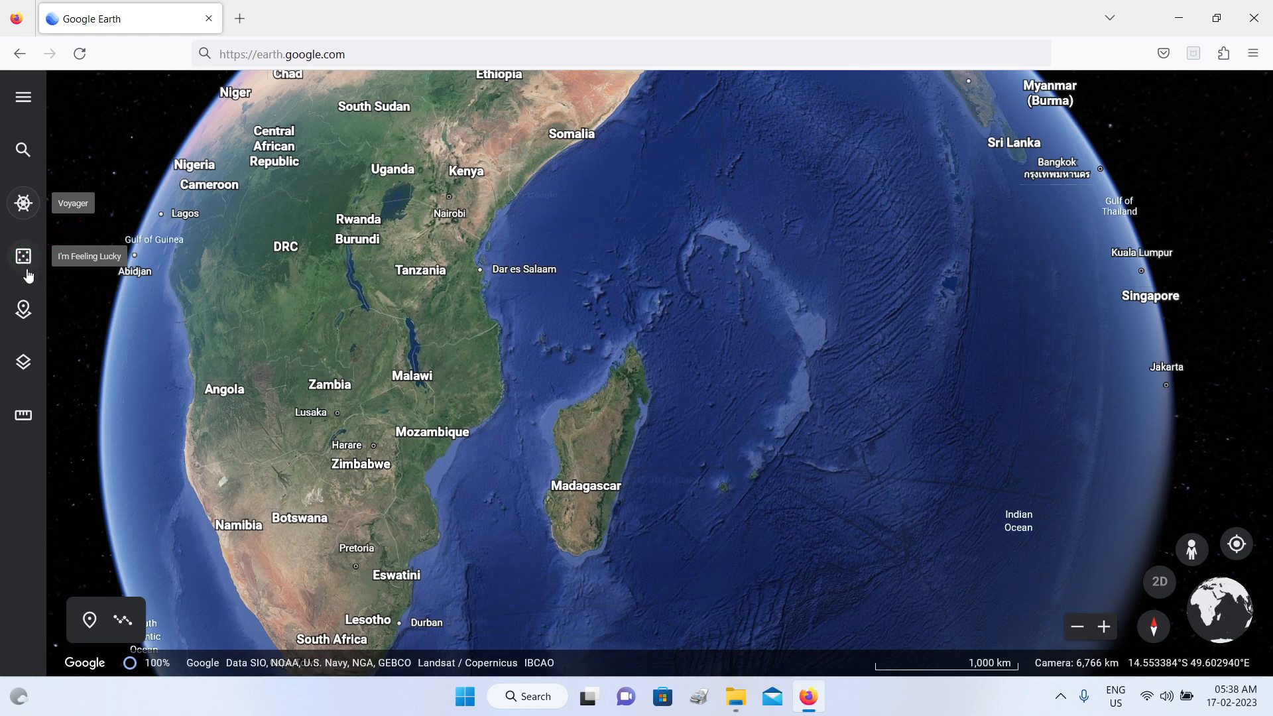
Step: Examine the options for making a new project, close them, and open the map style choices
{"action": "left_click", "coordinate": [25, 311]}
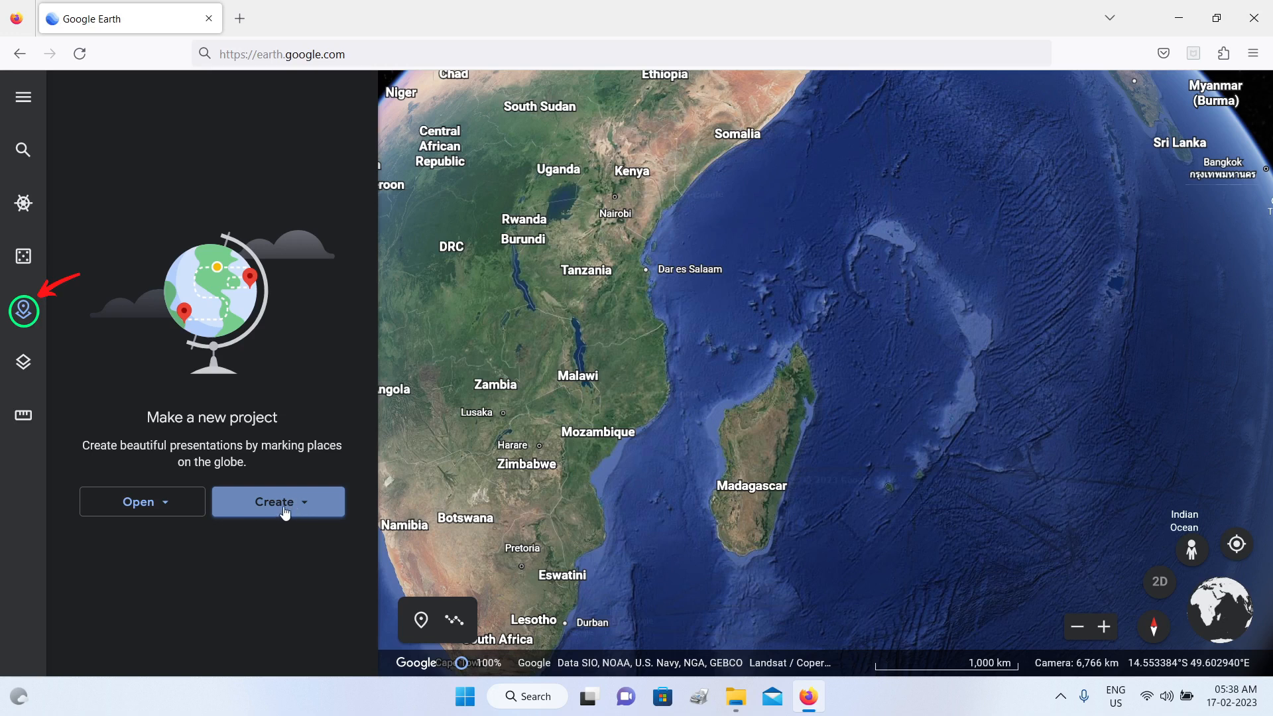
{"action": "left_click", "coordinate": [25, 312]}
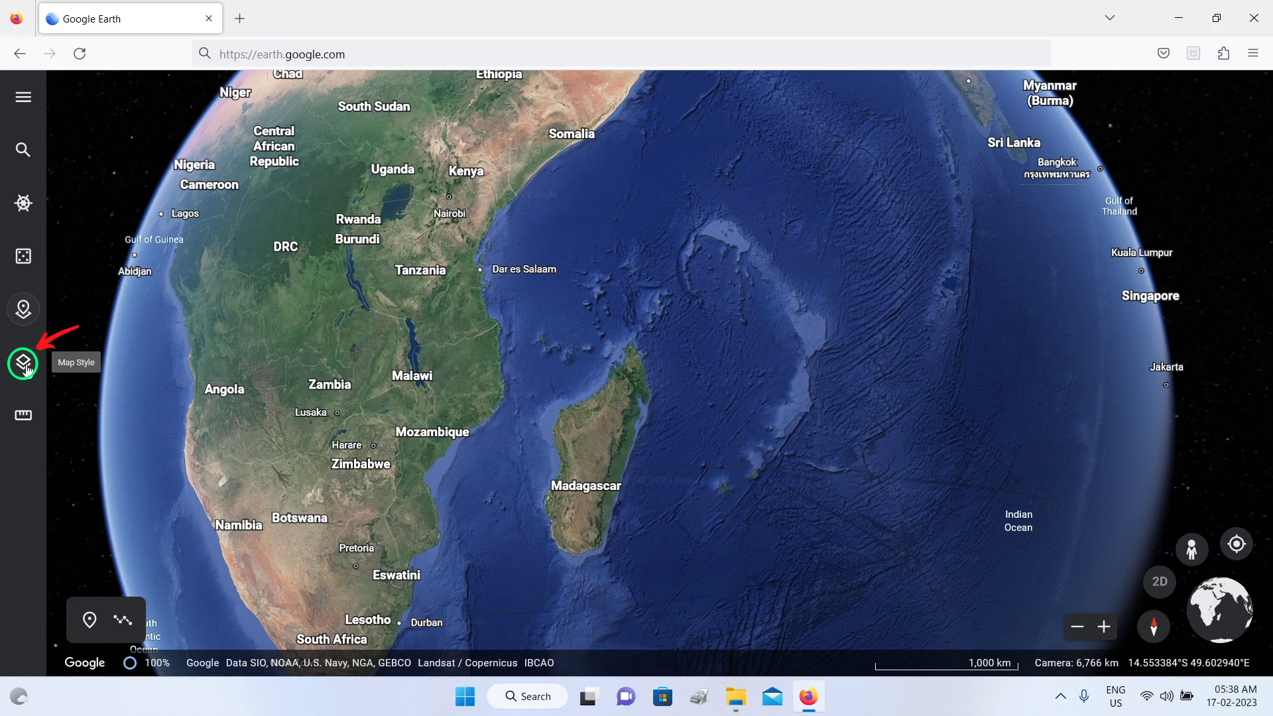
{"action": "left_click", "coordinate": [24, 366]}
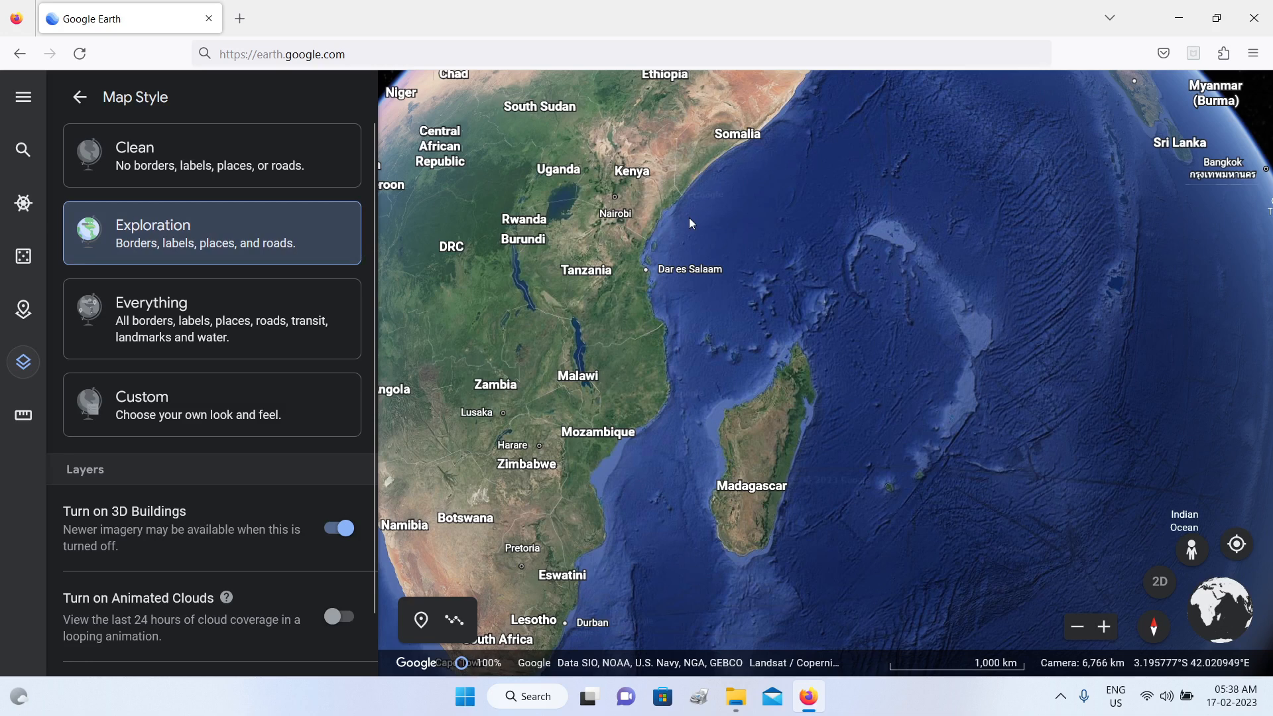
Step: Apply the Clean map style and inspect Africa and the whole globe at different zoom levels
{"action": "scroll", "coordinate": [707, 241], "scroll_direction": "down", "scroll_amount": 5}
{"action": "scroll", "coordinate": [759, 332], "scroll_direction": "up", "scroll_amount": 5}
{"action": "left_click_drag", "start_coordinate": [559, 268], "coordinate": [774, 317]}
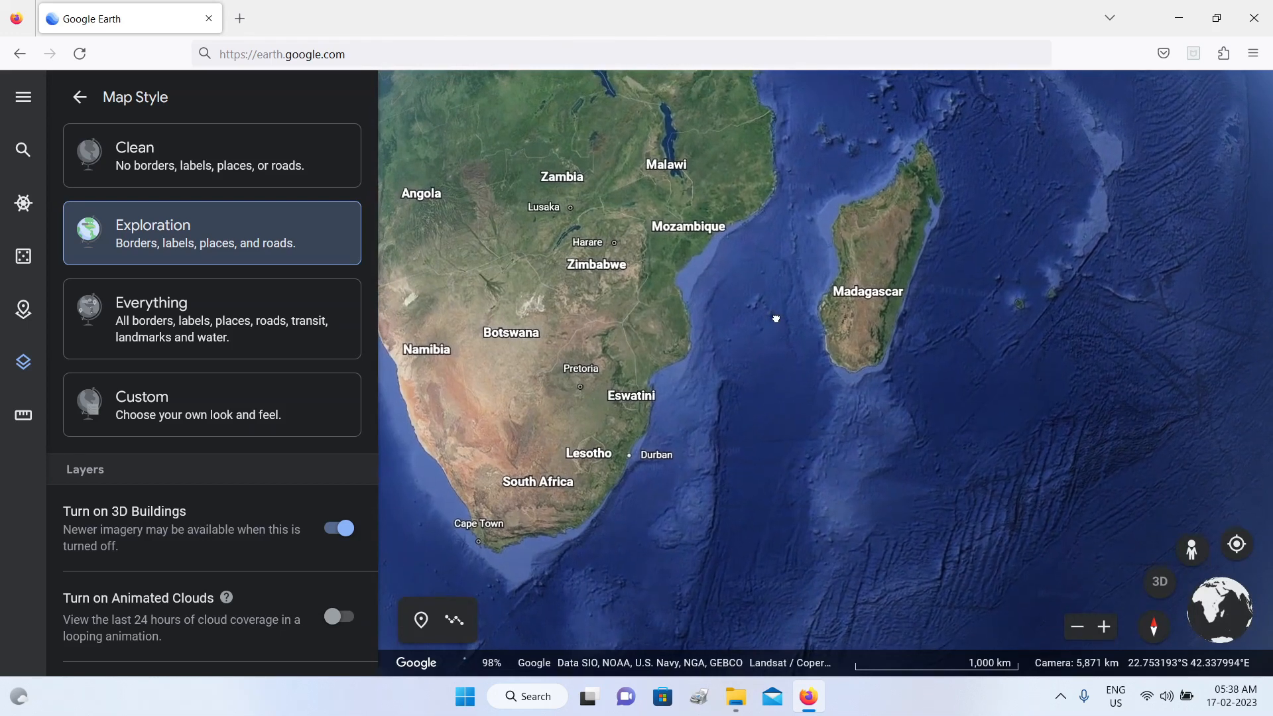
{"action": "left_click", "coordinate": [166, 166]}
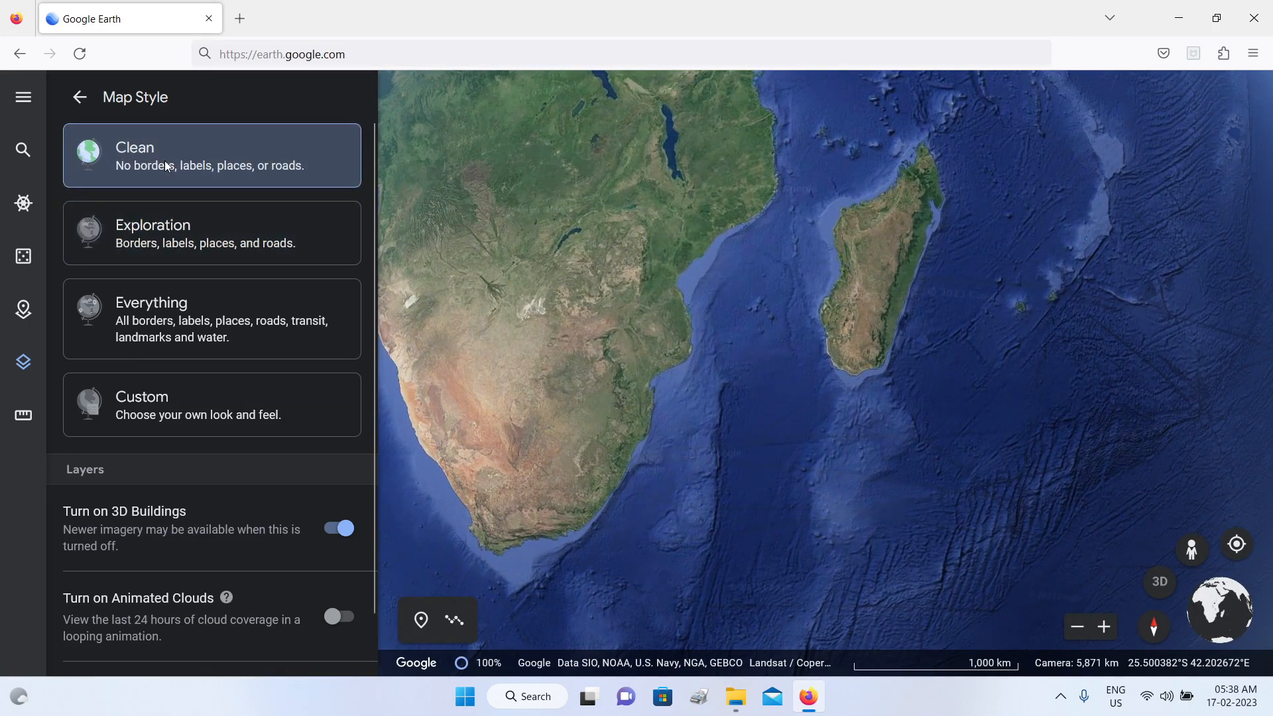
{"action": "scroll", "coordinate": [702, 329], "scroll_direction": "down", "scroll_amount": 2}
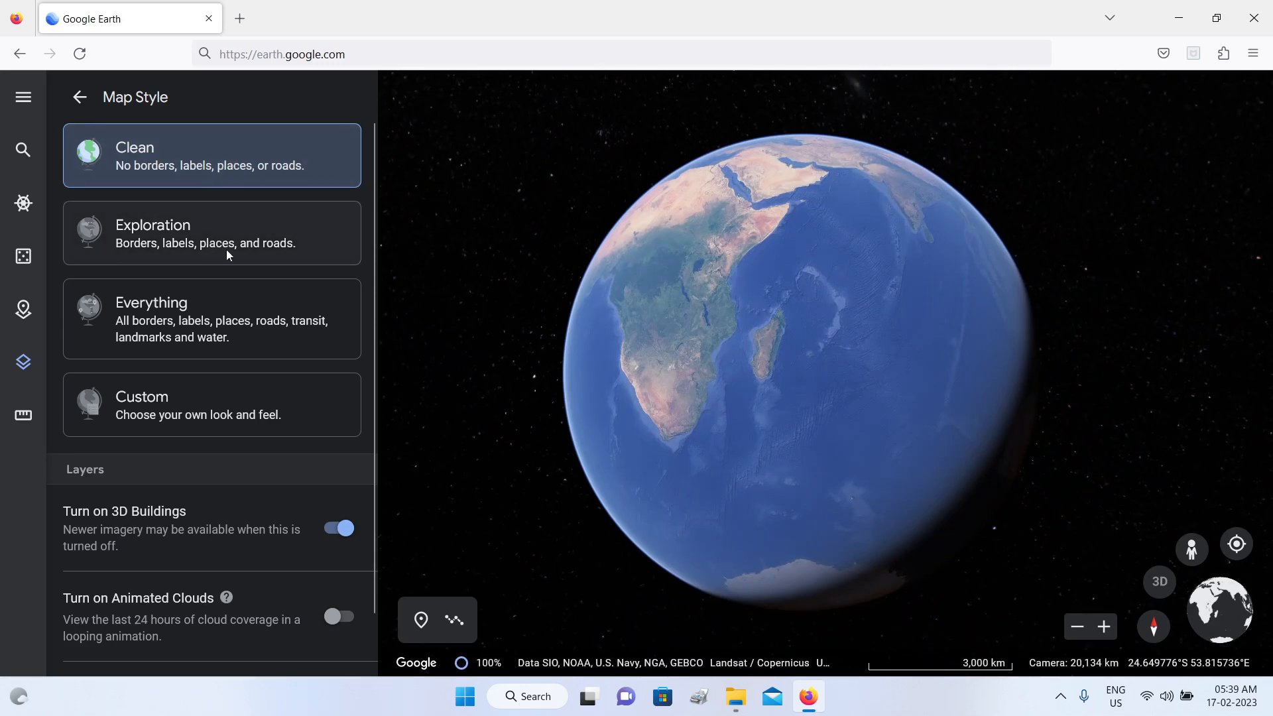
{"action": "scroll", "coordinate": [683, 313], "scroll_direction": "up", "scroll_amount": 3}
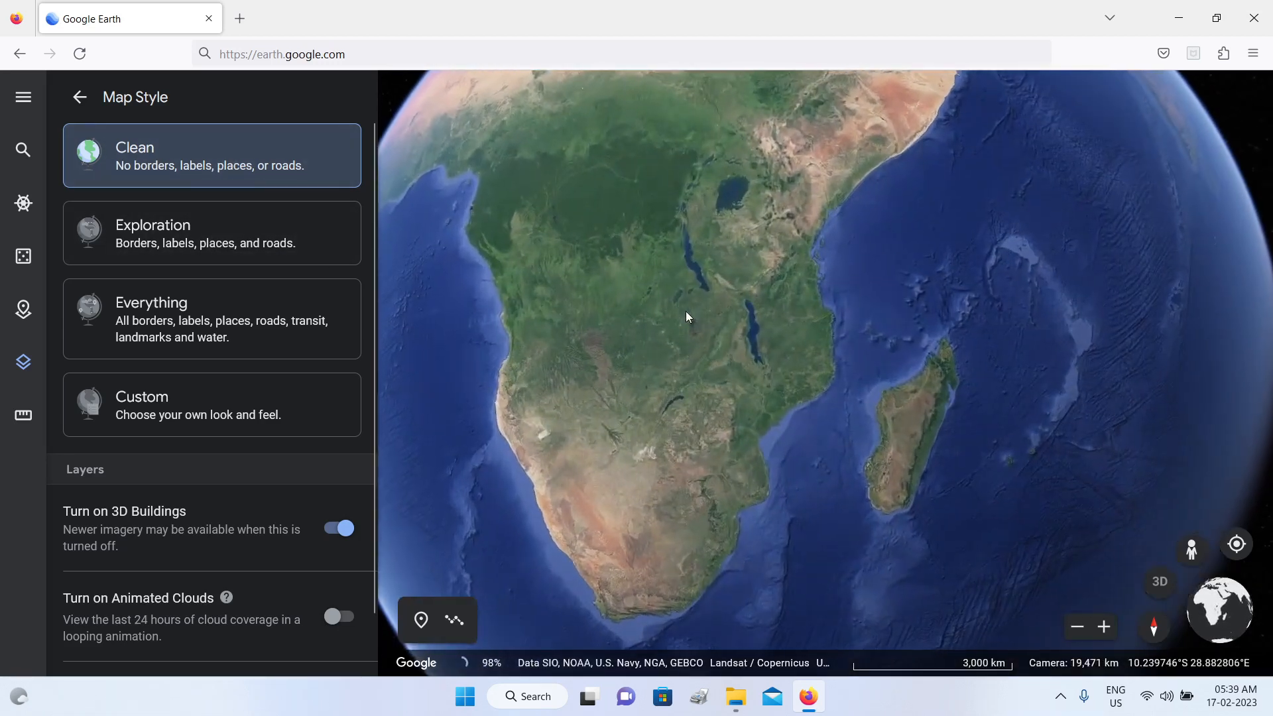
{"action": "scroll", "coordinate": [686, 311], "scroll_direction": "down", "scroll_amount": 2}
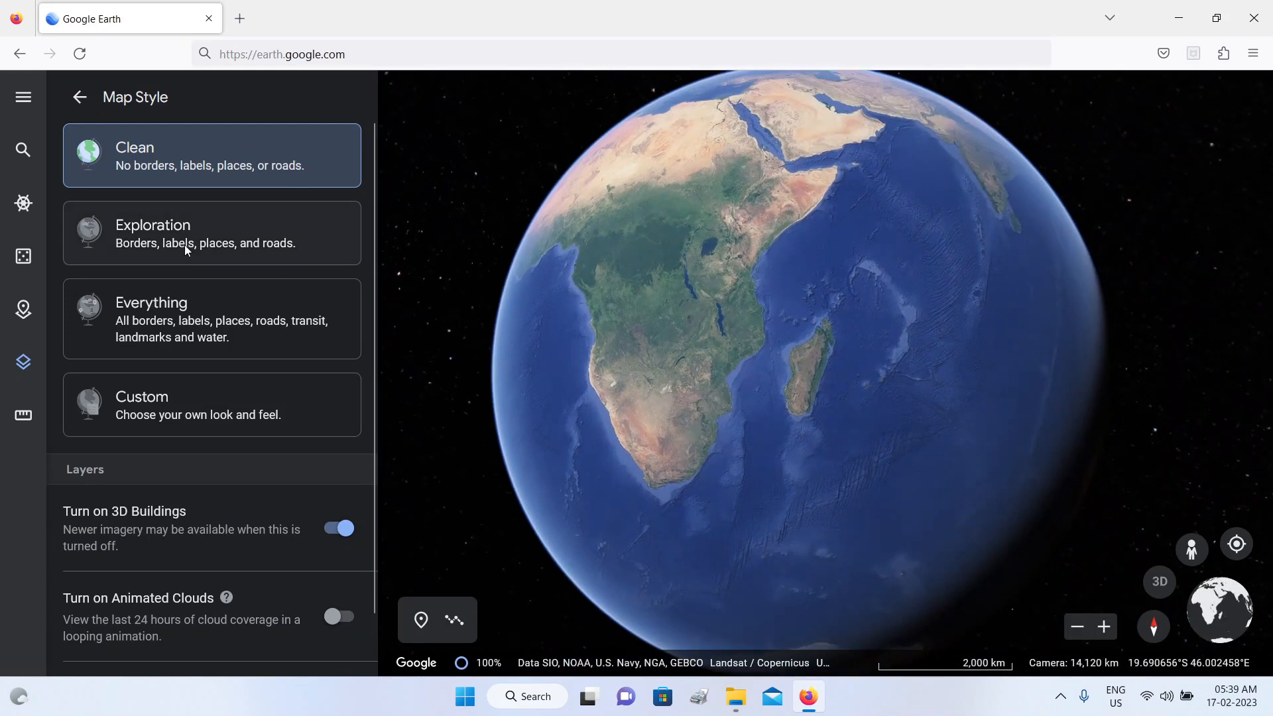
Step: Apply the Exploration map style, switch to Everything, and inspect the area around Tanzania and Malawi up close
{"action": "left_click", "coordinate": [170, 240]}
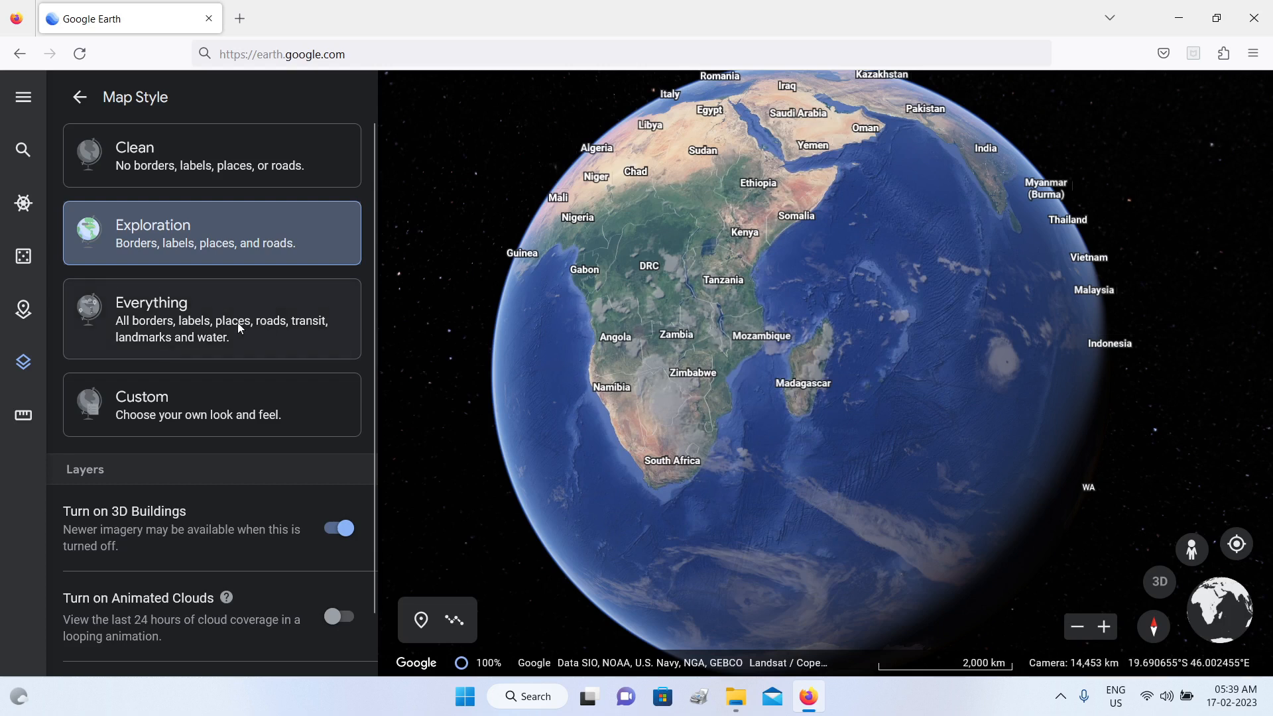
{"action": "left_click", "coordinate": [210, 324]}
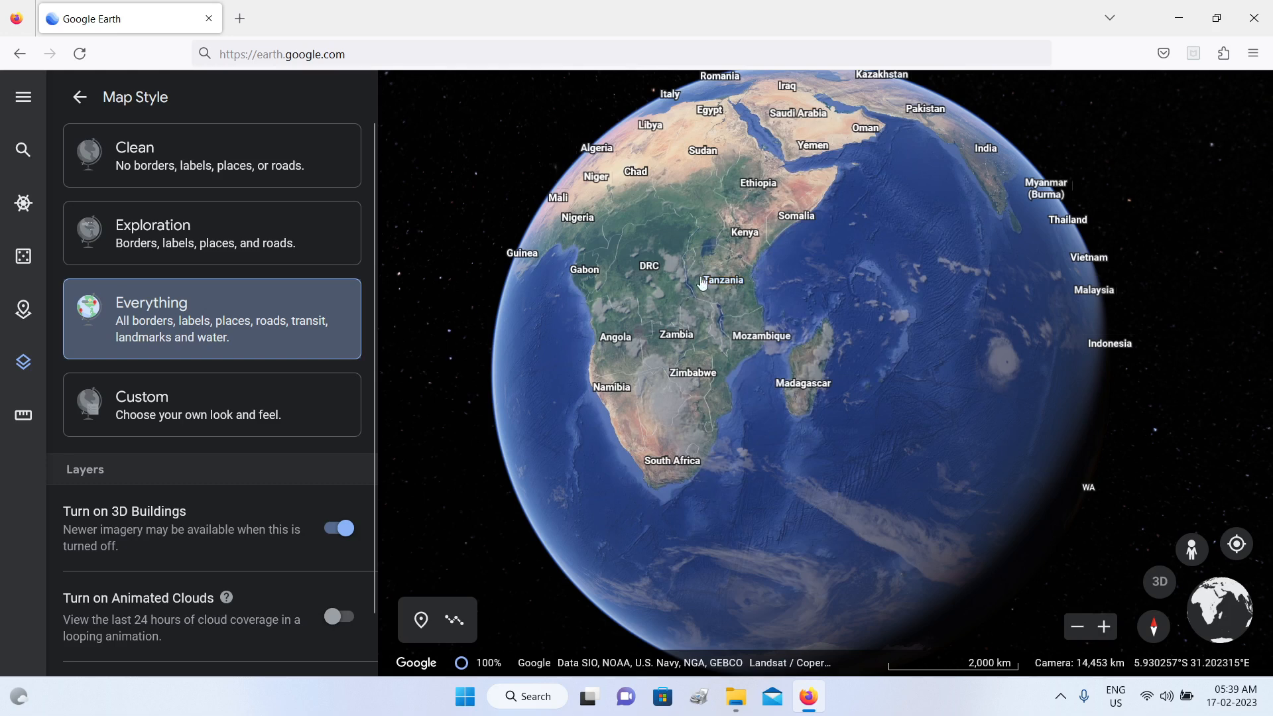
{"action": "scroll", "coordinate": [690, 296], "scroll_direction": "up", "scroll_amount": 3}
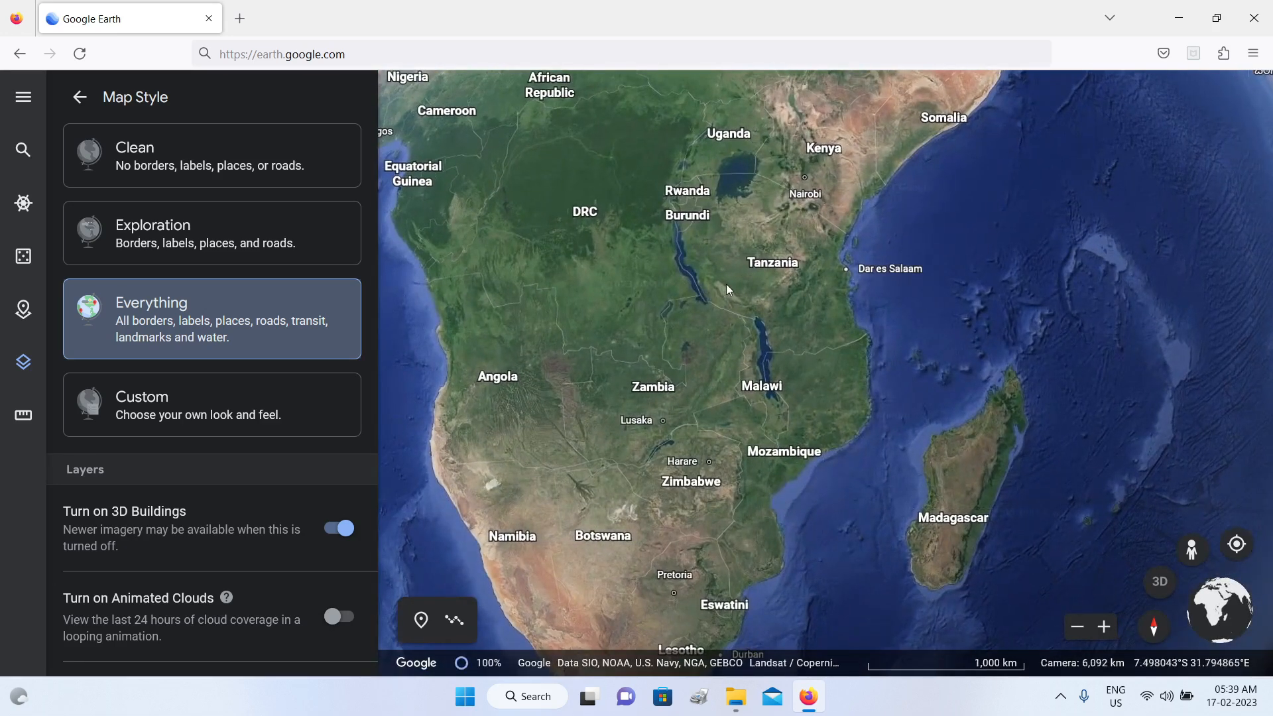
{"action": "scroll", "coordinate": [726, 284], "scroll_direction": "up", "scroll_amount": 2}
{"action": "scroll", "coordinate": [730, 277], "scroll_direction": "down", "scroll_amount": 2}
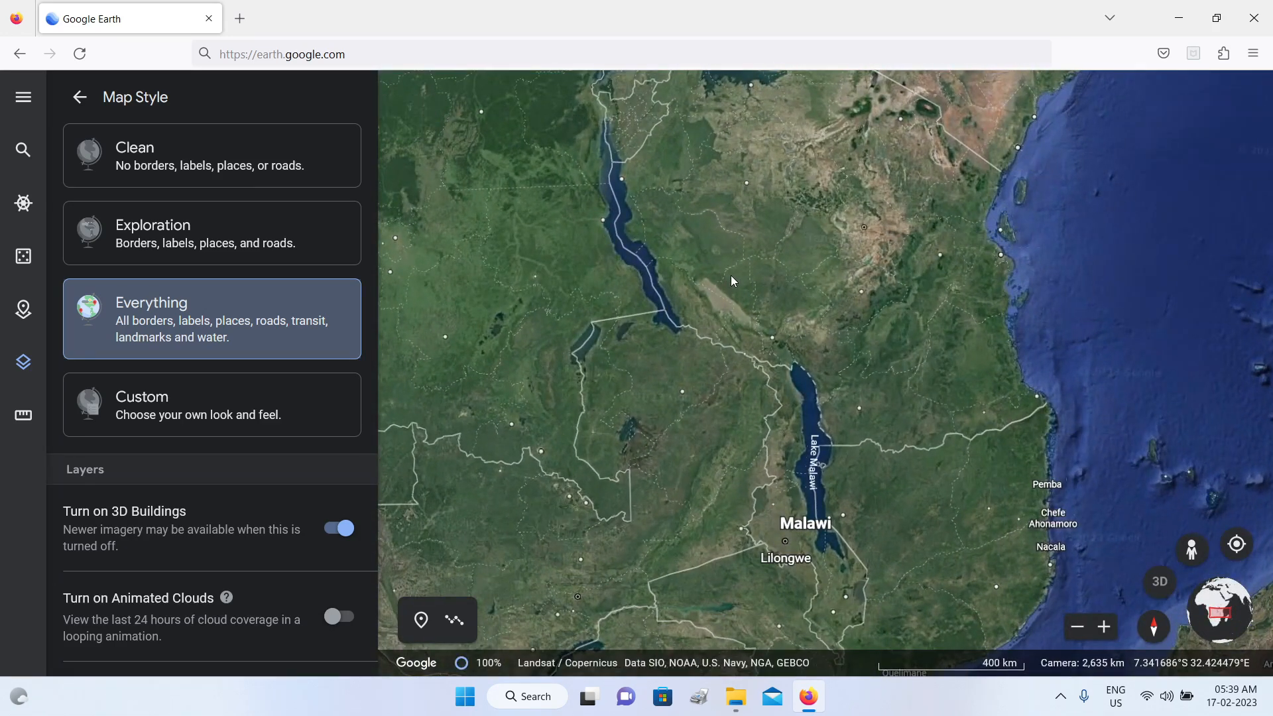
{"action": "scroll", "coordinate": [732, 275], "scroll_direction": "down", "scroll_amount": 2}
{"action": "scroll", "coordinate": [733, 279], "scroll_direction": "down", "scroll_amount": 3}
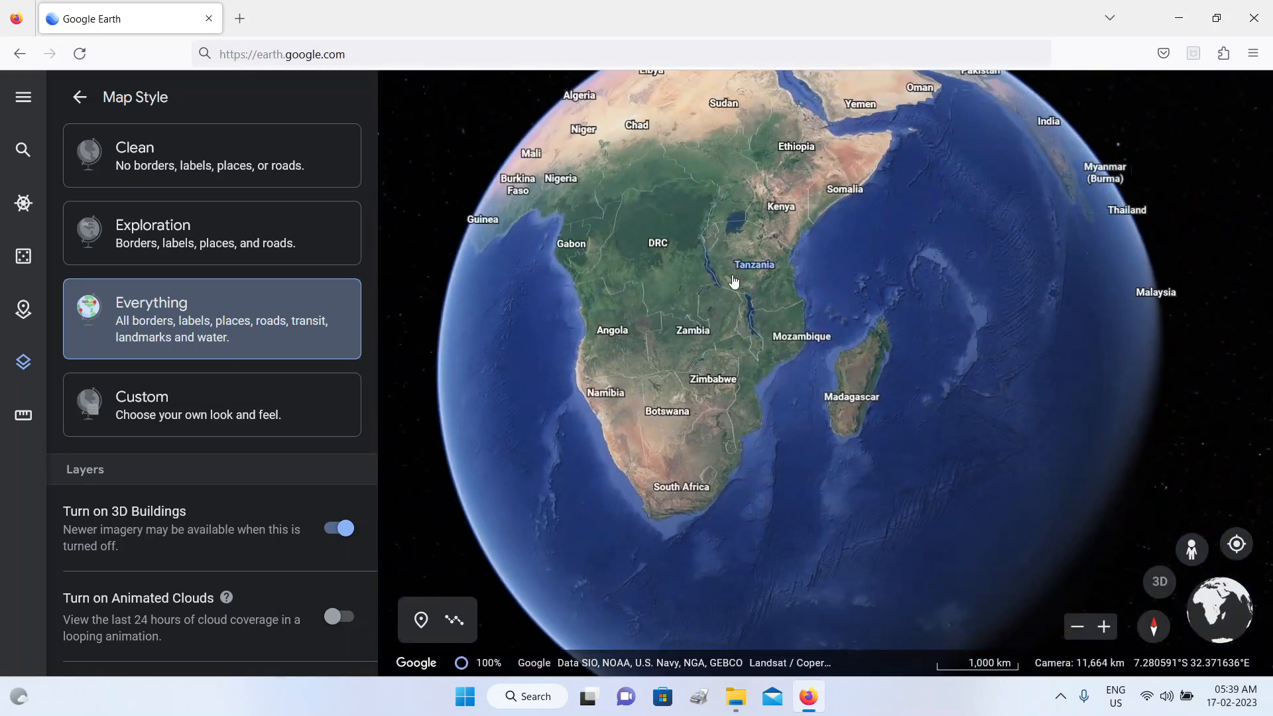
Step: Examine the Custom map style's options and set the map style back to Exploration
{"action": "left_click", "coordinate": [137, 415]}
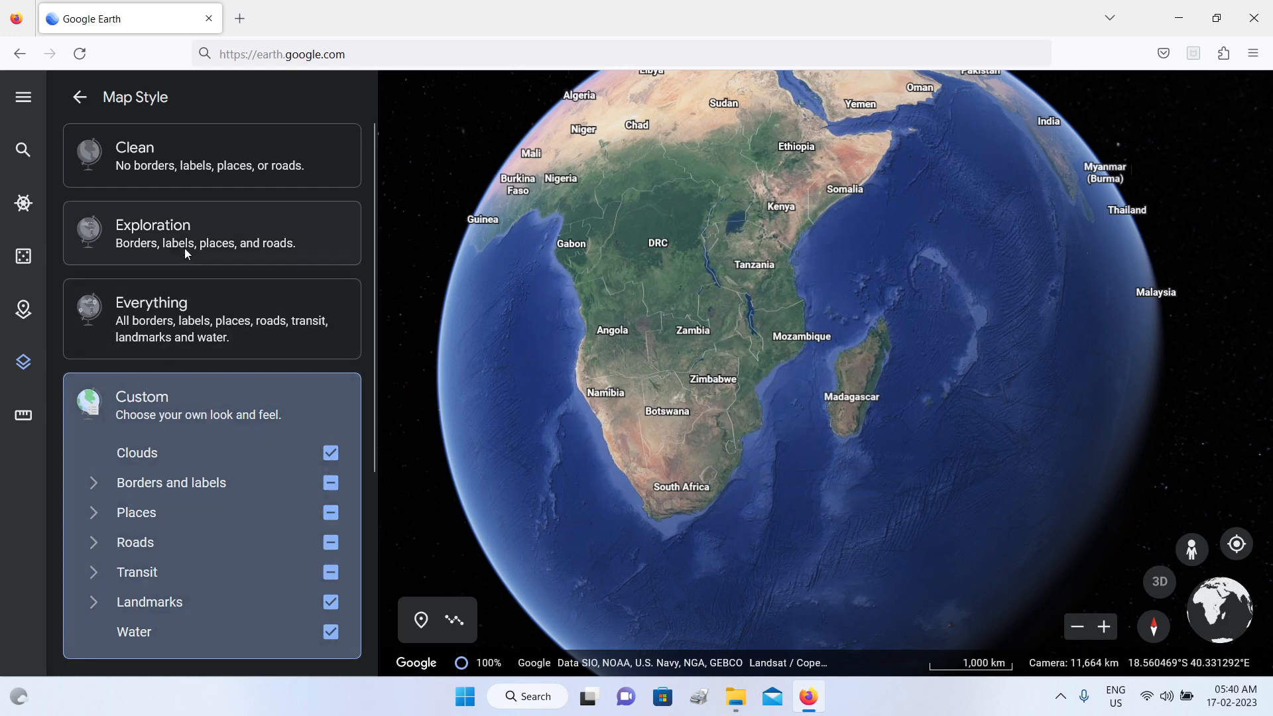
{"action": "left_click", "coordinate": [184, 244]}
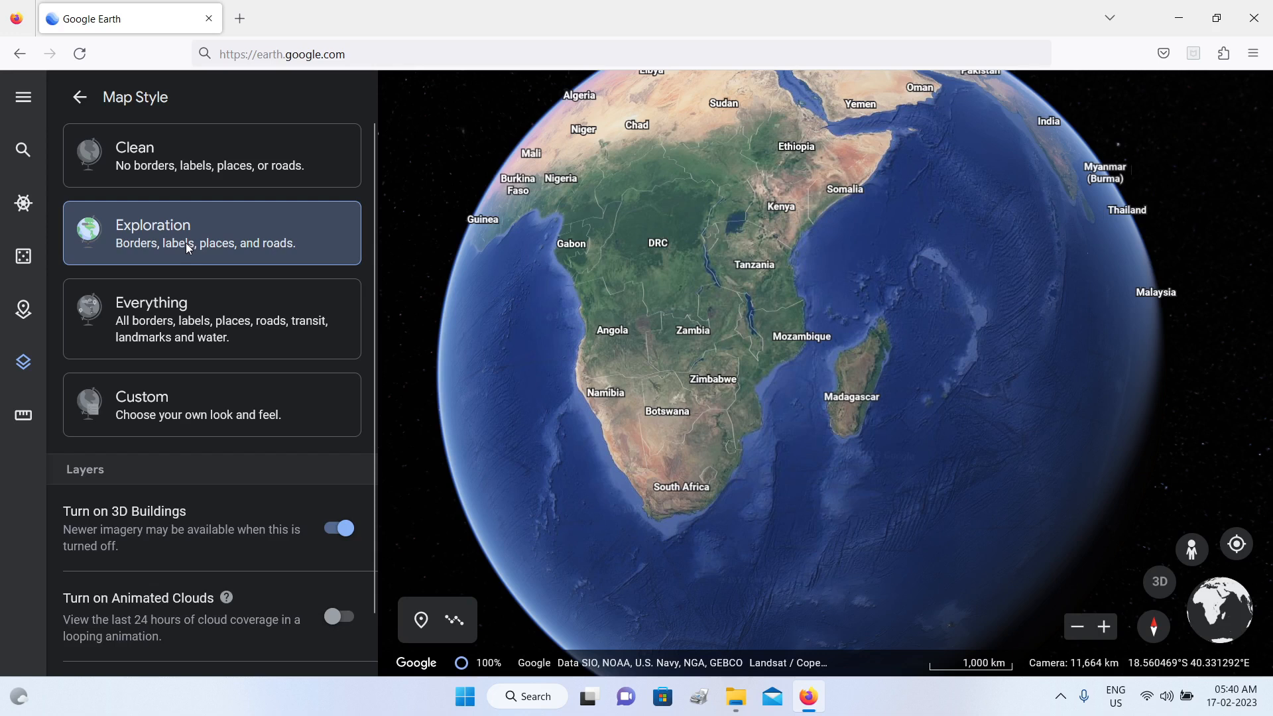
Step: Turn on the latitude/longitude gridlines, inspect them across the rotating globe, and turn them off
{"action": "scroll", "coordinate": [229, 344], "scroll_direction": "down", "scroll_amount": 2}
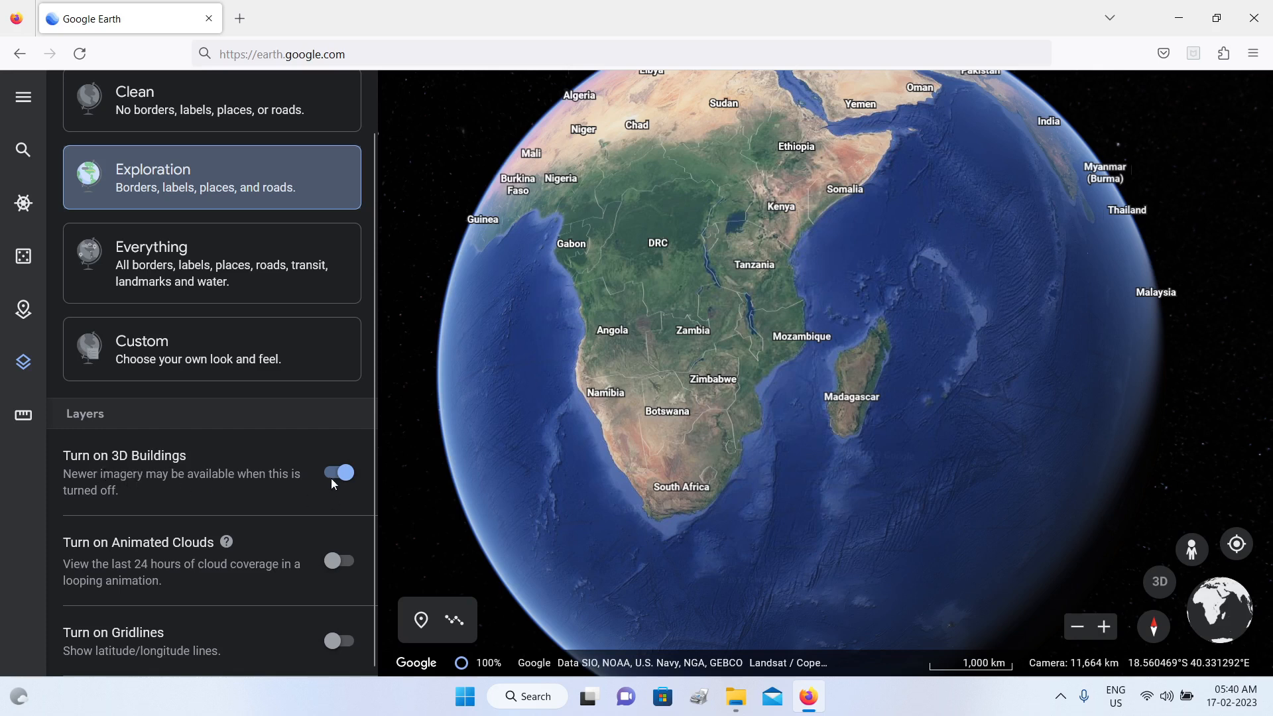
{"action": "left_click", "coordinate": [348, 640]}
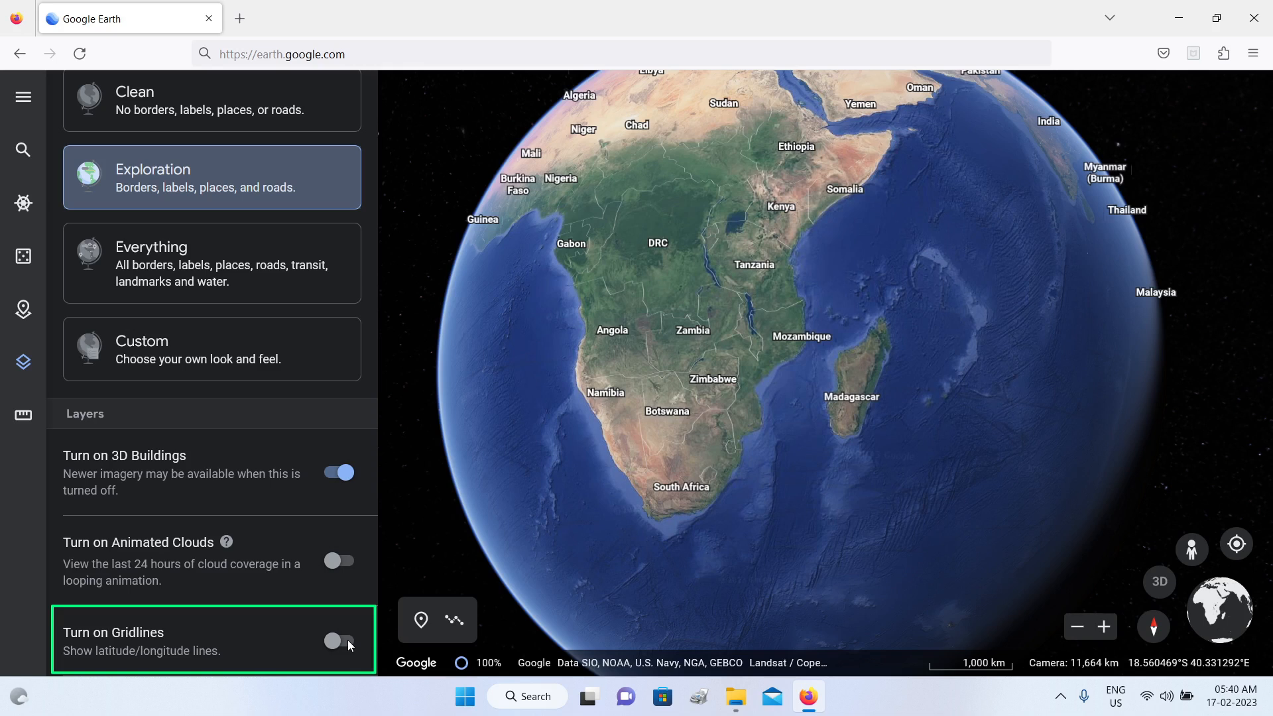
{"action": "left_click", "coordinate": [348, 639]}
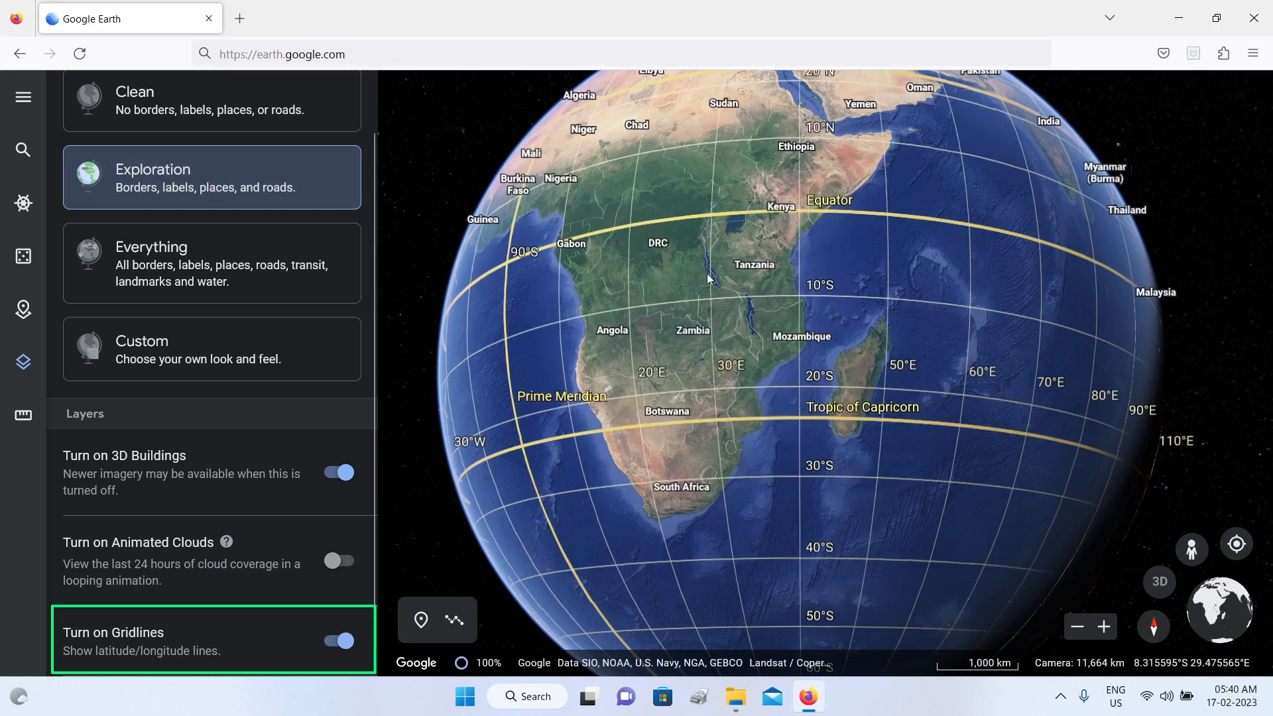
{"action": "left_click_drag", "start_coordinate": [708, 271], "coordinate": [727, 366]}
{"action": "scroll", "coordinate": [727, 367], "scroll_direction": "down", "scroll_amount": 3}
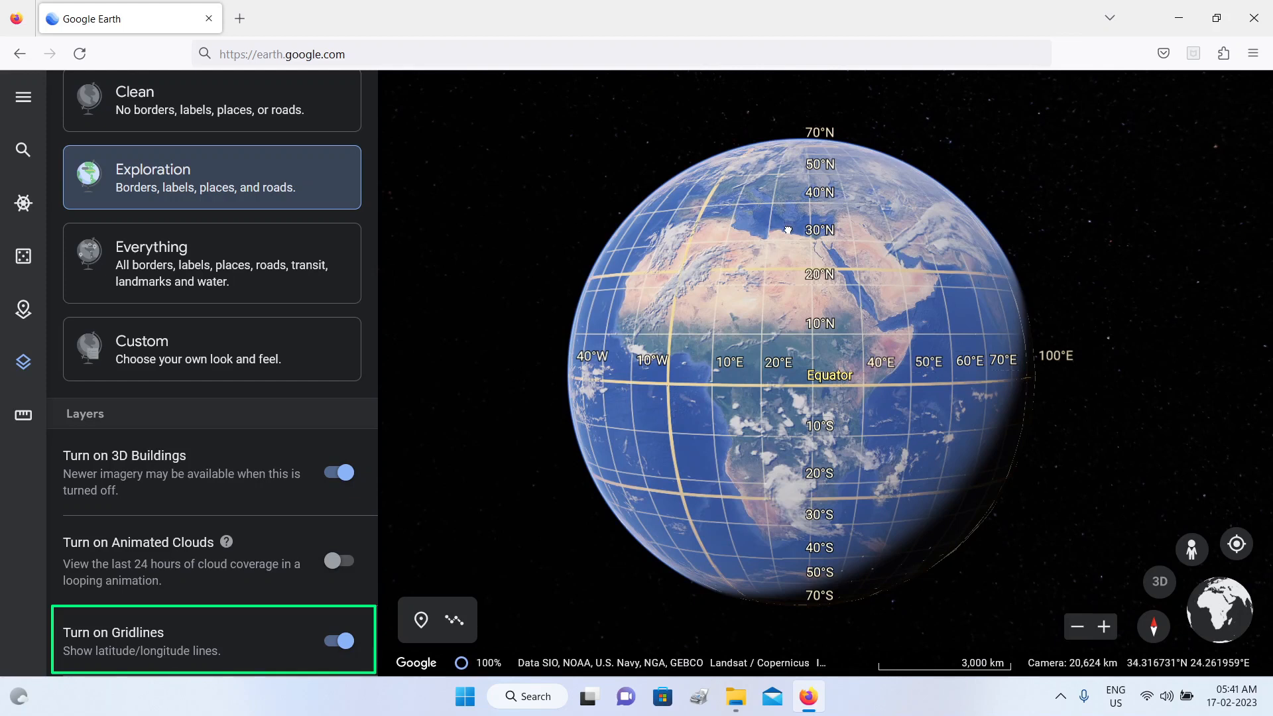
{"action": "left_click_drag", "start_coordinate": [754, 360], "coordinate": [676, 368]}
{"action": "left_click", "coordinate": [339, 640]}
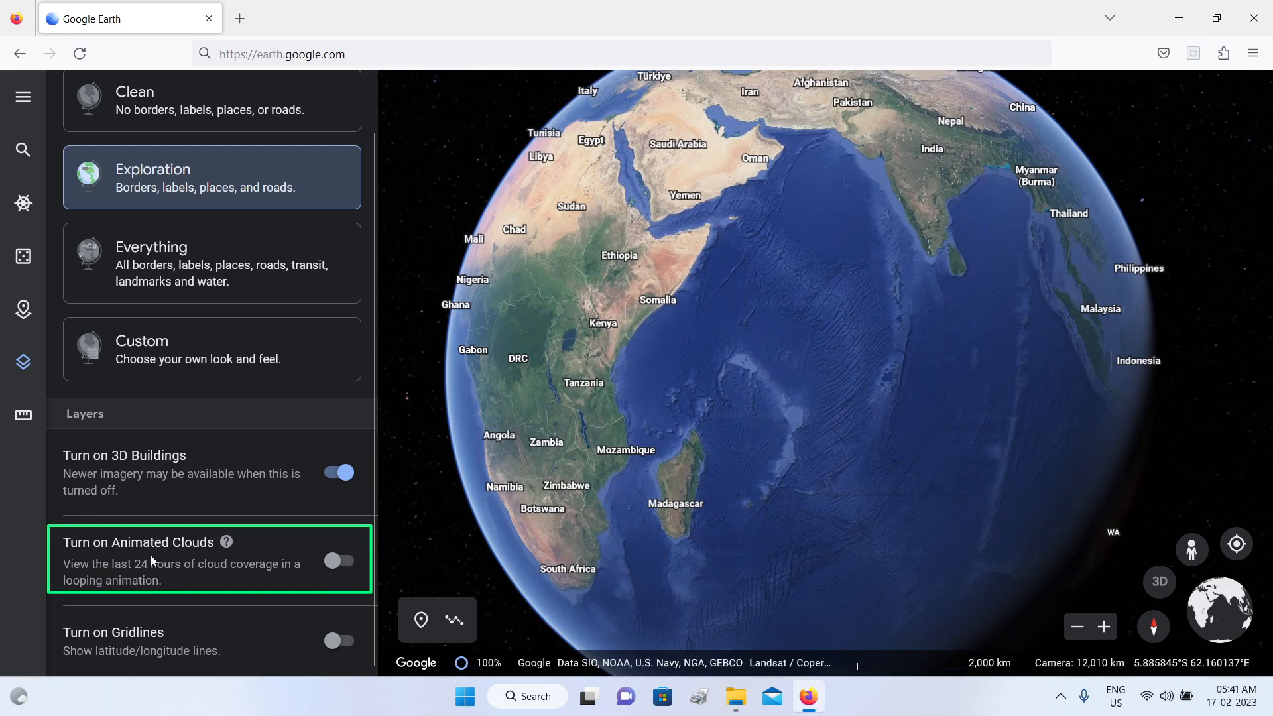
Step: Turn on animated clouds, inspect the cloud coverage over the Indian Ocean, turn them off and close the map style choices
{"action": "left_click", "coordinate": [349, 563]}
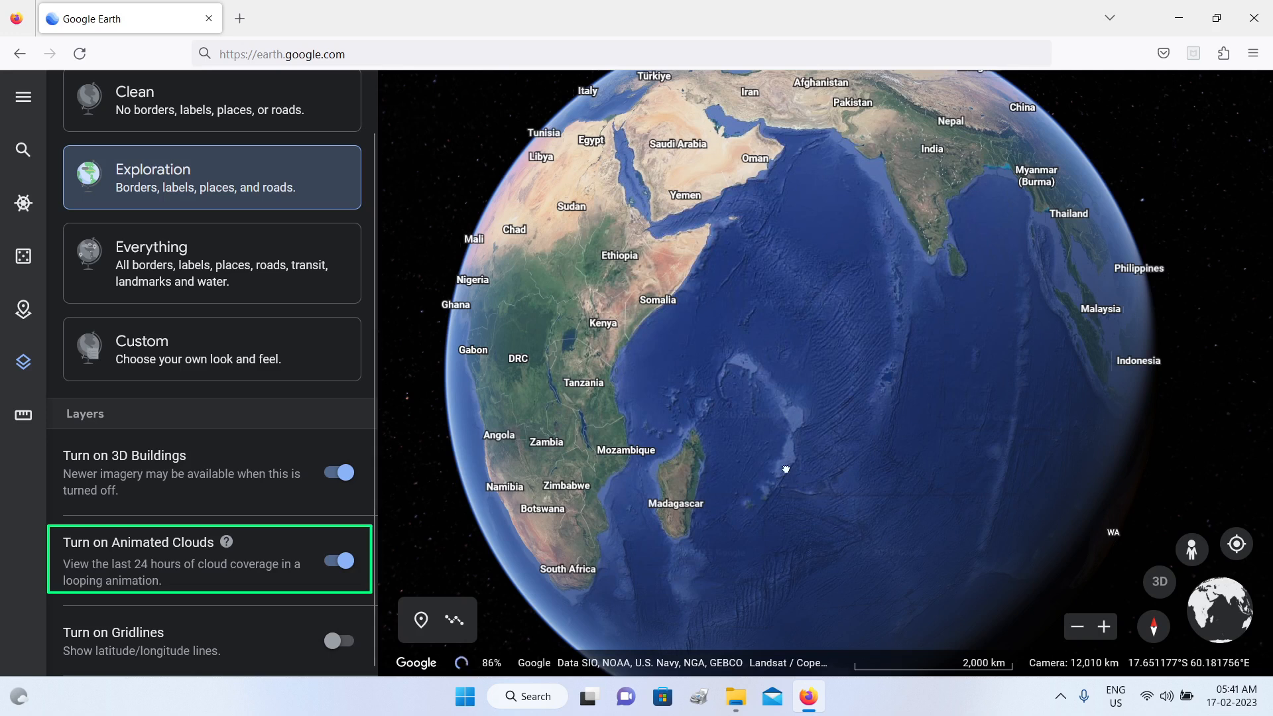
{"action": "left_click_drag", "start_coordinate": [784, 466], "coordinate": [798, 362]}
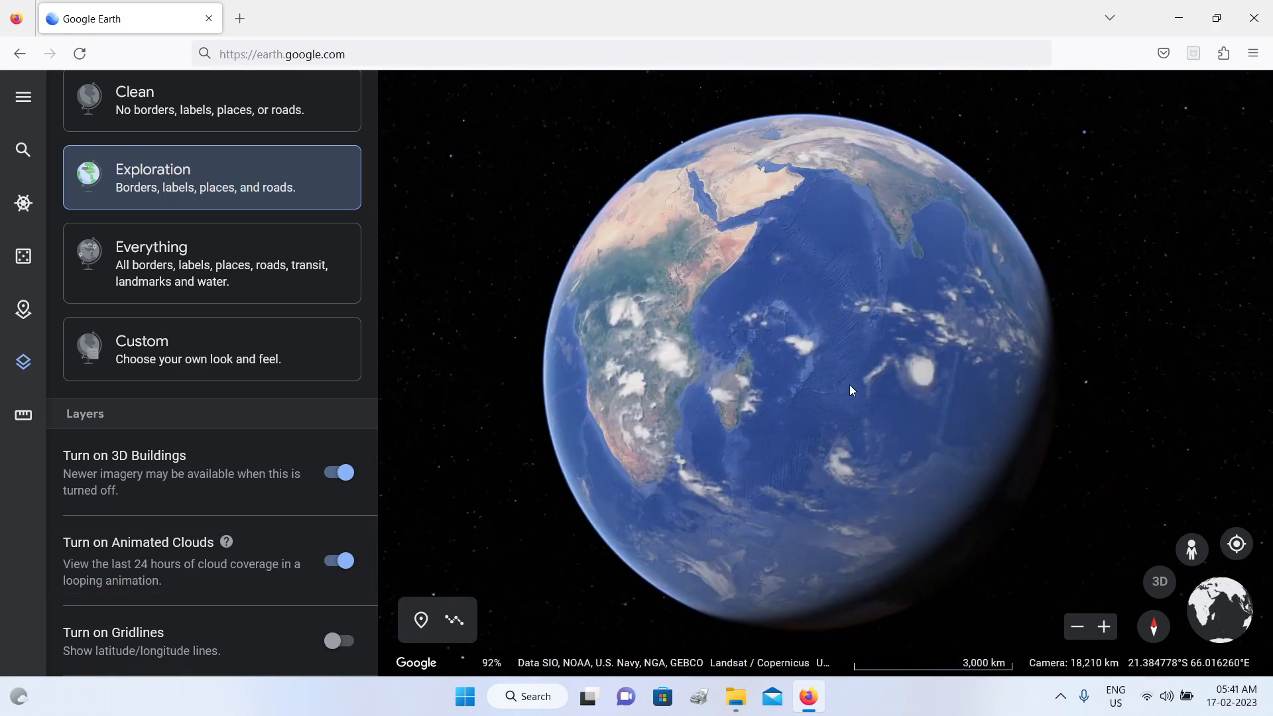
{"action": "left_click_drag", "start_coordinate": [841, 383], "coordinate": [824, 420]}
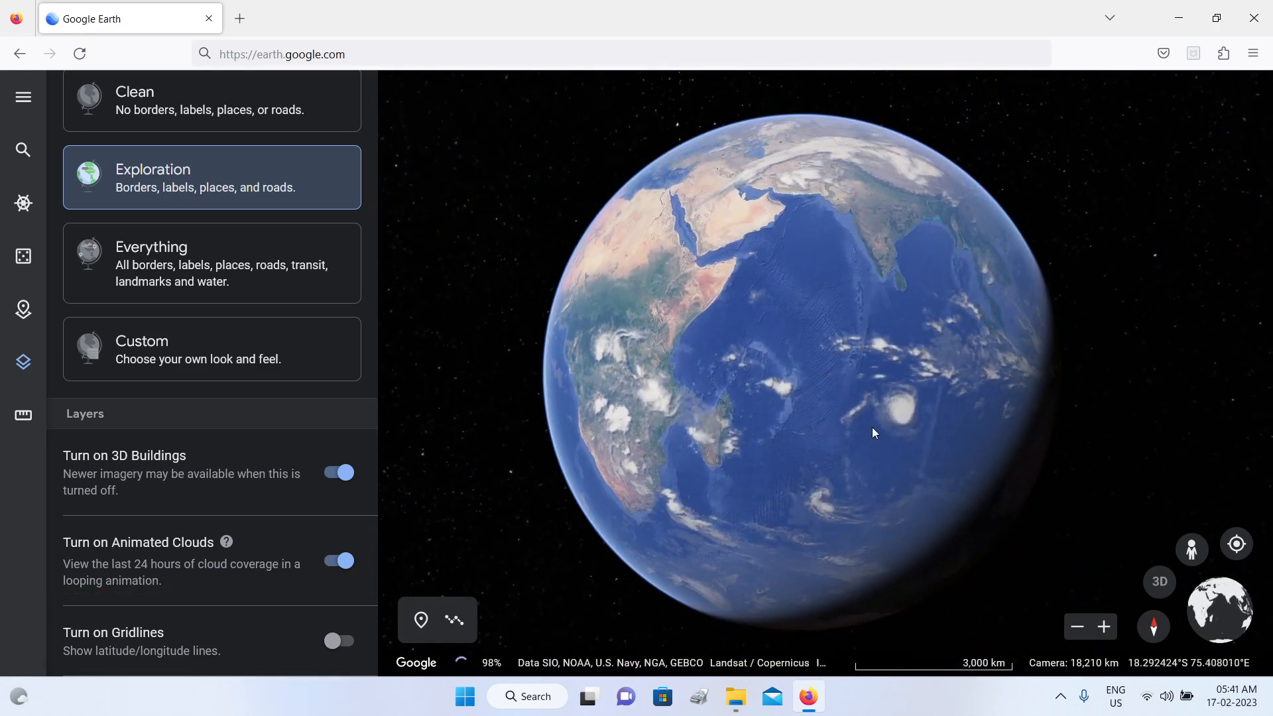
{"action": "scroll", "coordinate": [902, 424], "scroll_direction": "up", "scroll_amount": 5}
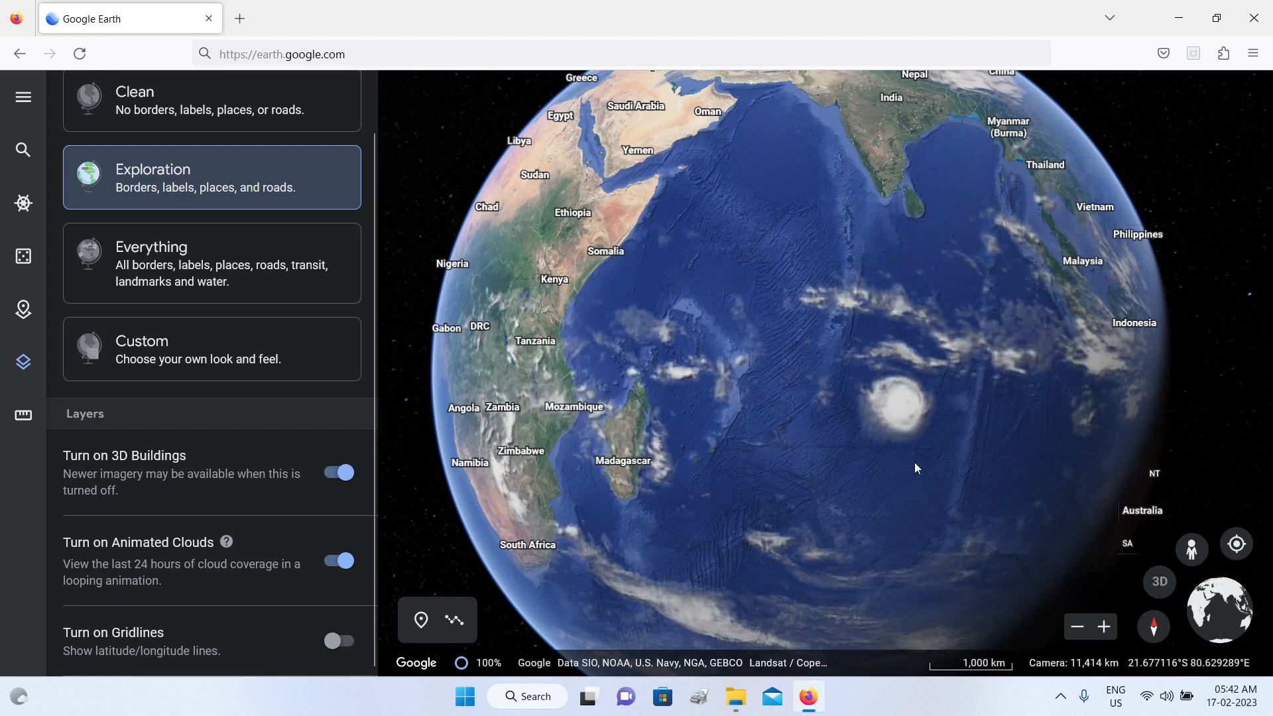
{"action": "scroll", "coordinate": [914, 448], "scroll_direction": "up", "scroll_amount": 3}
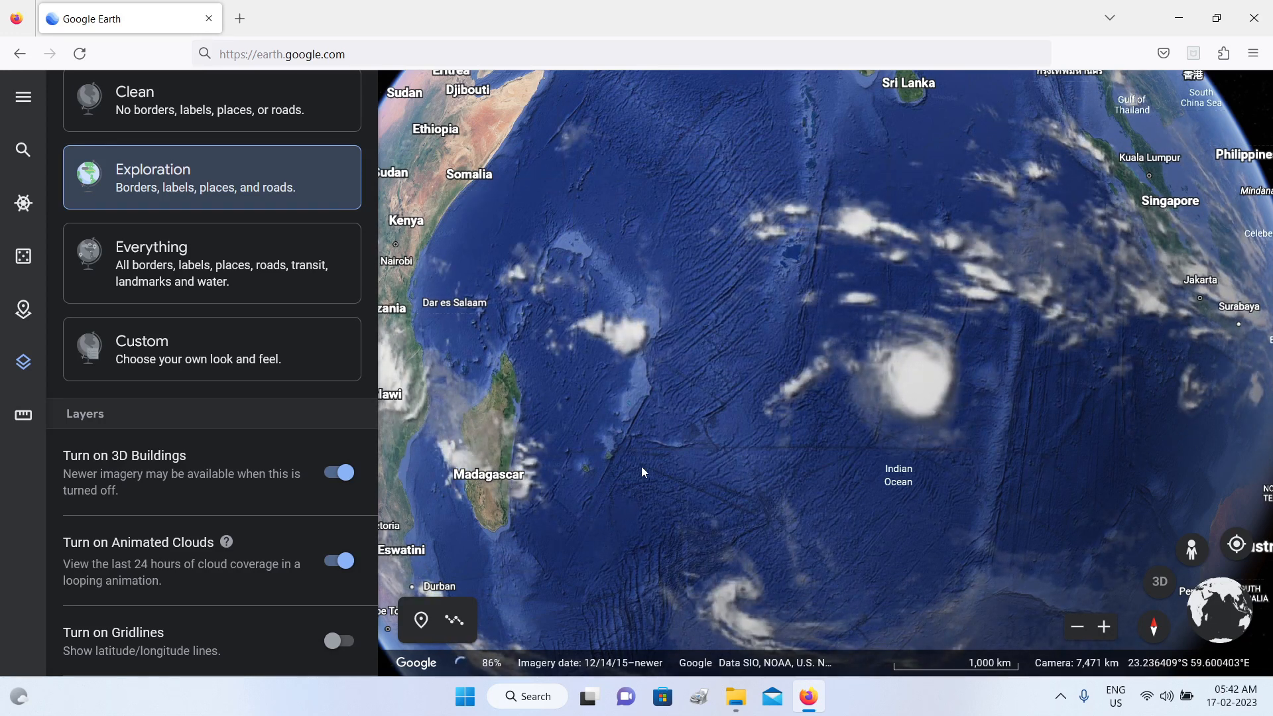
{"action": "left_click_drag", "start_coordinate": [663, 478], "coordinate": [751, 488]}
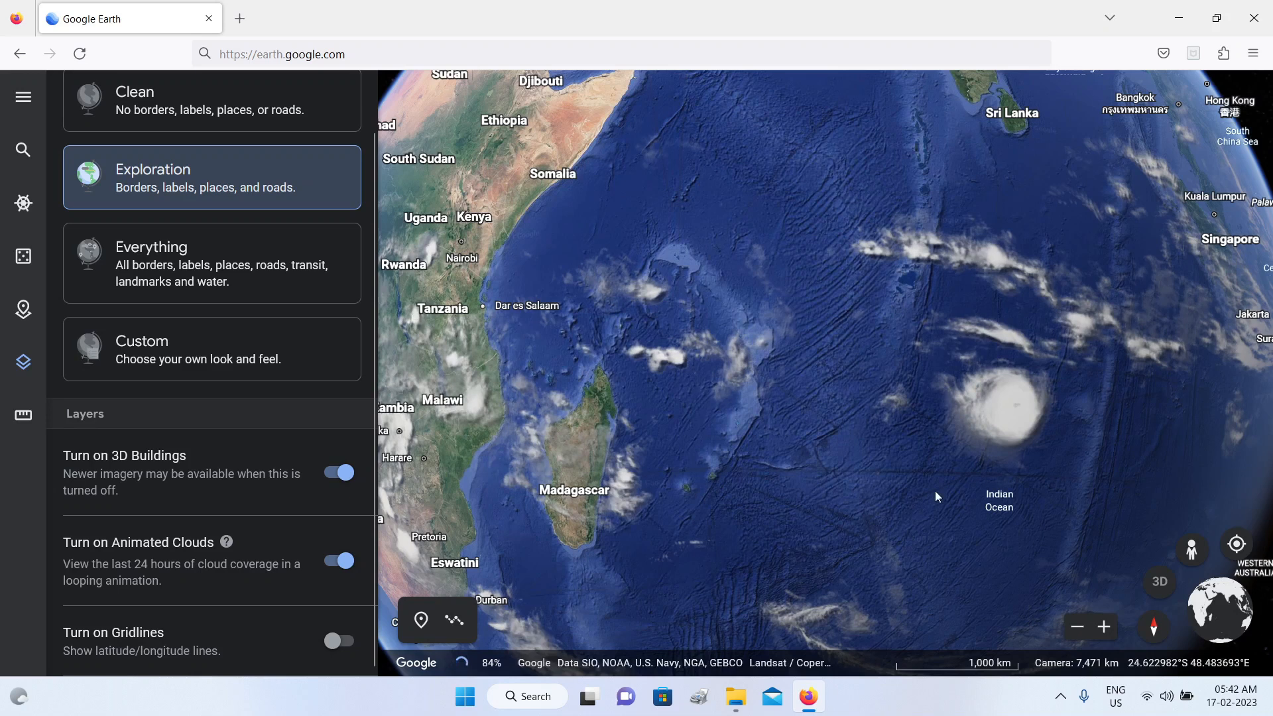
{"action": "left_click_drag", "start_coordinate": [932, 491], "coordinate": [865, 494]}
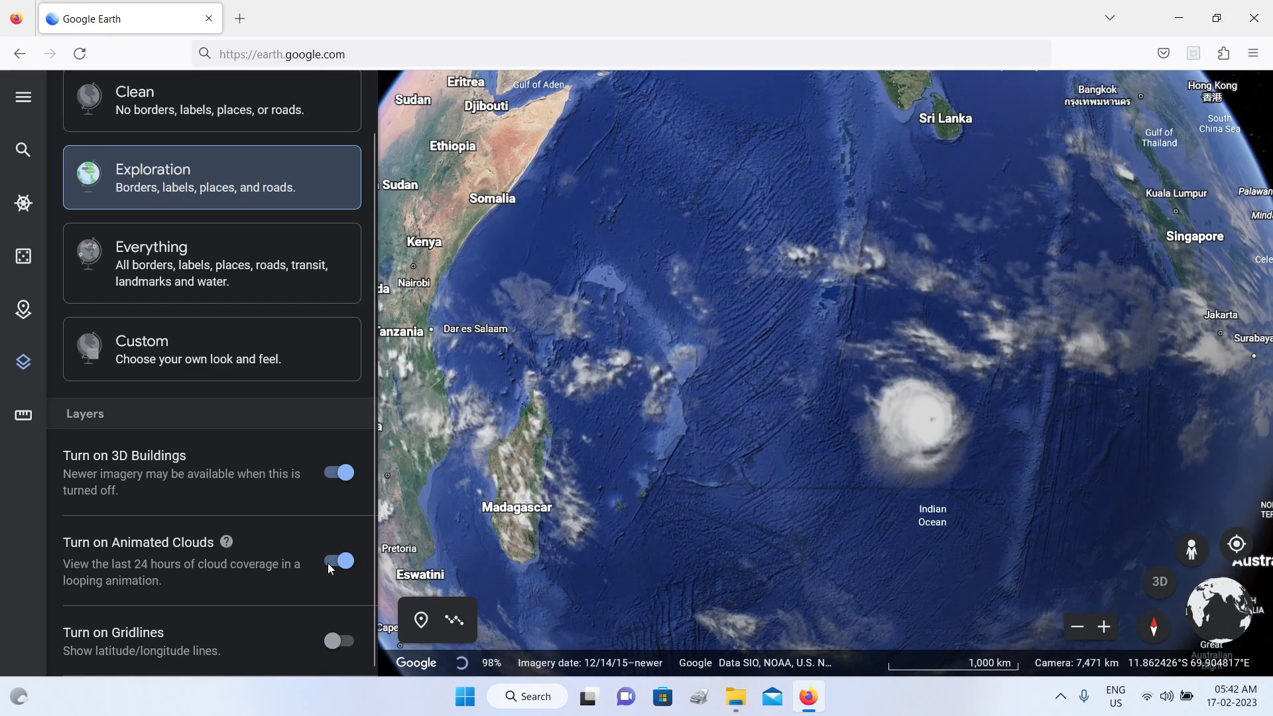
{"action": "left_click", "coordinate": [331, 563]}
{"action": "left_click", "coordinate": [23, 361]}
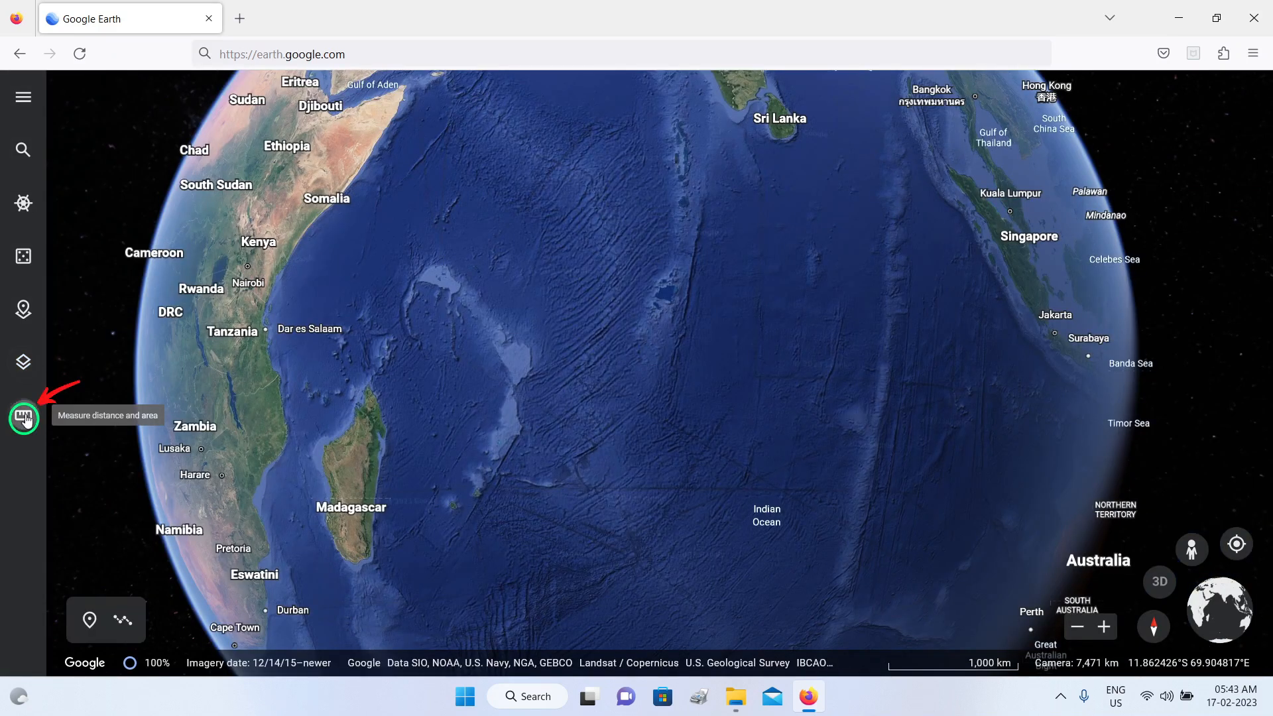
Step: Measure the distance from northern Madagascar to the Somali coast and on to a point in the Indian Ocean, finish and close the measurement
{"action": "left_click", "coordinate": [25, 418]}
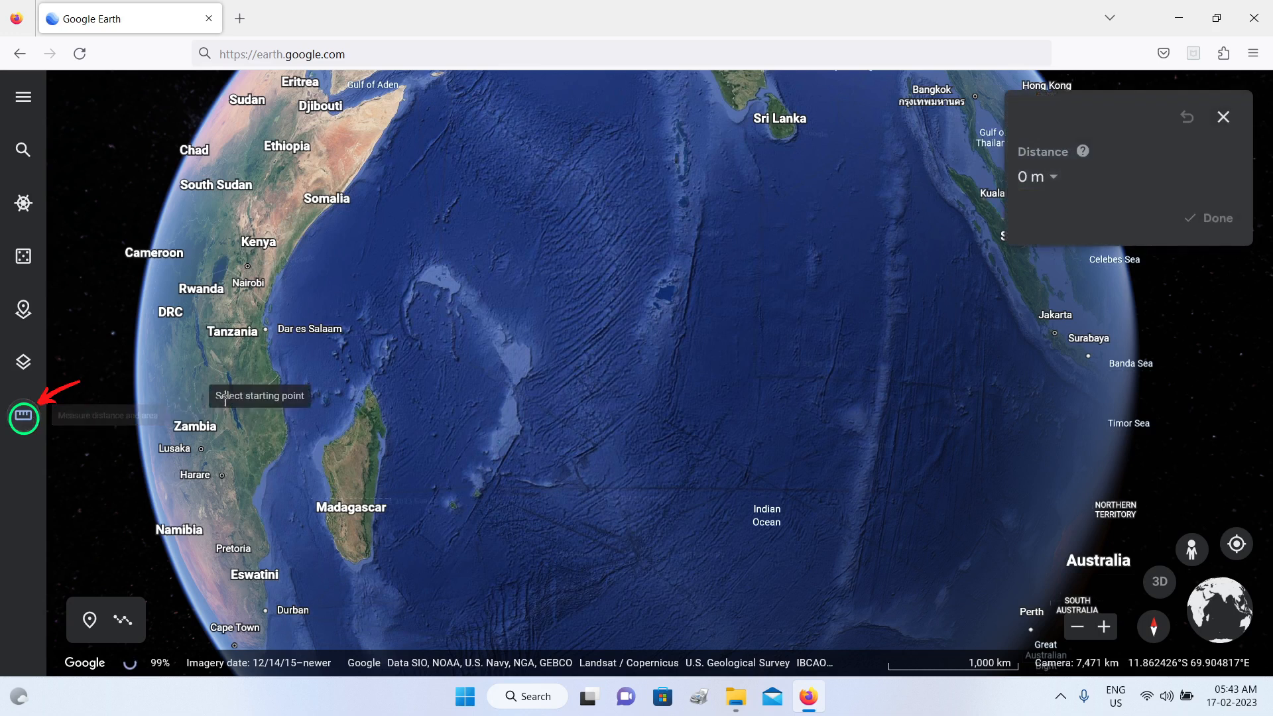
{"action": "left_click", "coordinate": [358, 415]}
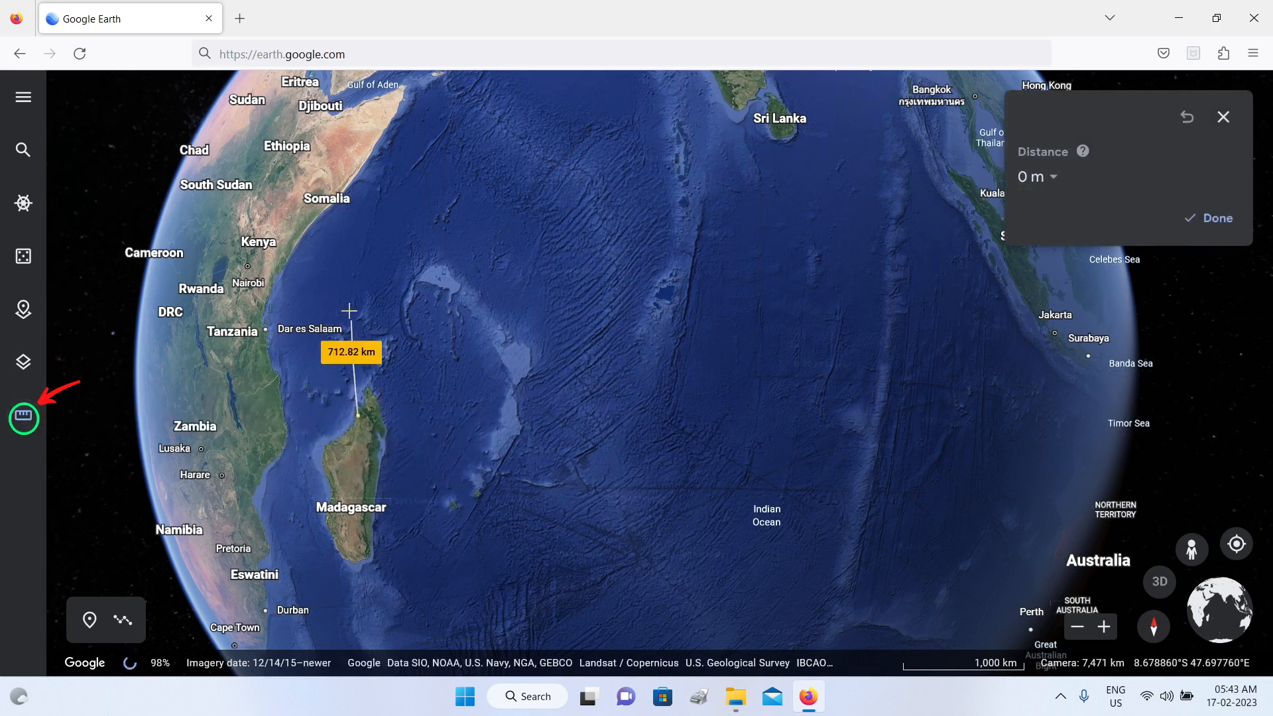
{"action": "left_click", "coordinate": [330, 214]}
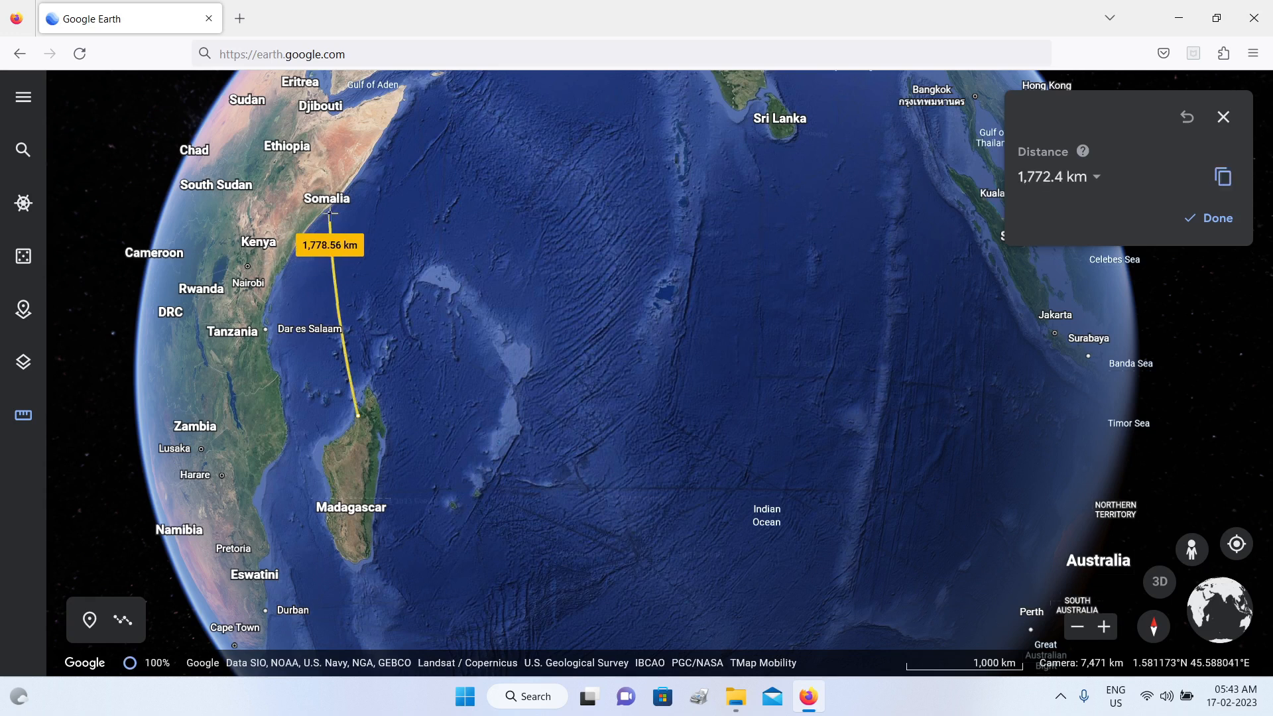
{"action": "left_click", "coordinate": [431, 197]}
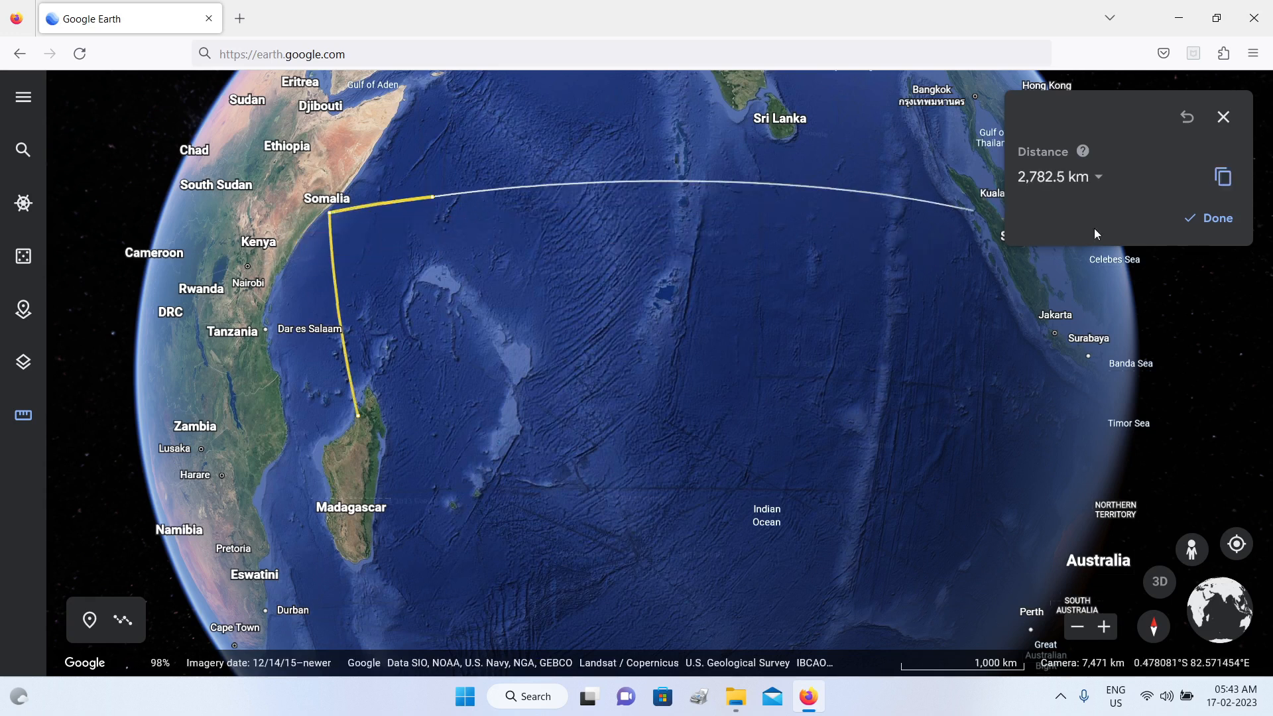
{"action": "left_click", "coordinate": [1229, 226]}
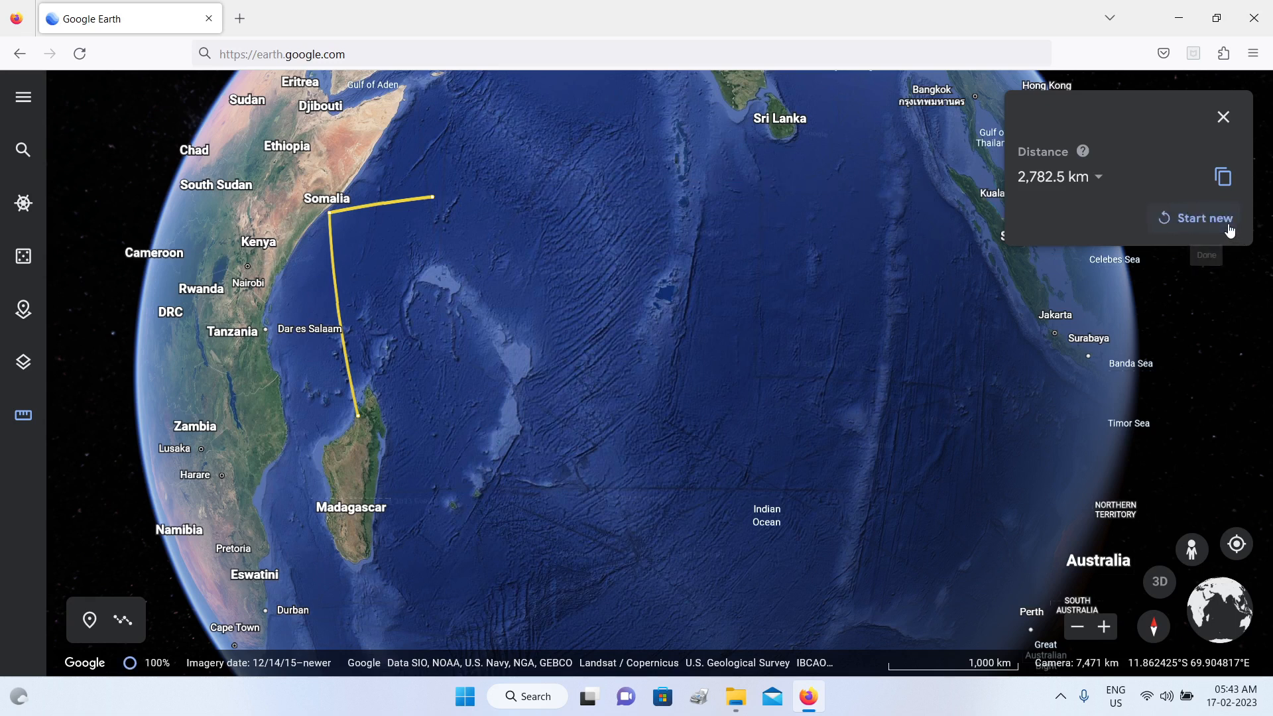
{"action": "left_click", "coordinate": [1223, 118]}
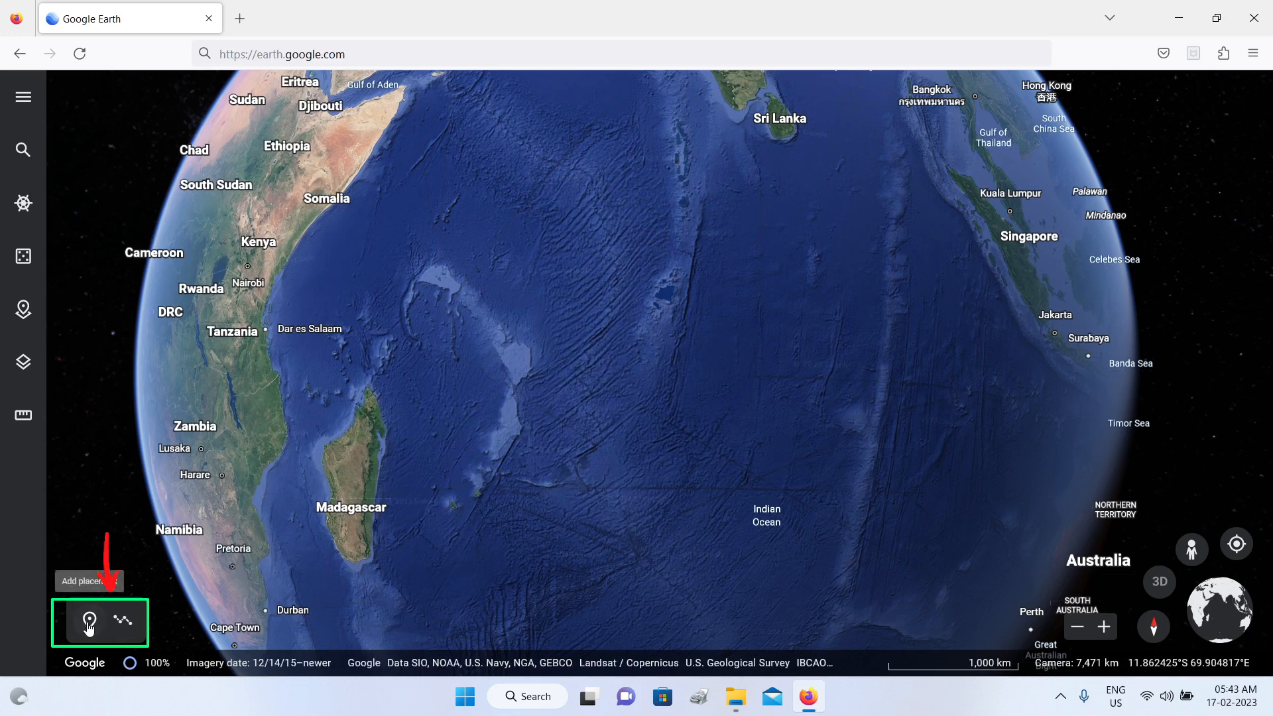
Step: Try adding a placemark on northern Madagascar, closing the project prompt without saving
{"action": "left_click", "coordinate": [89, 620]}
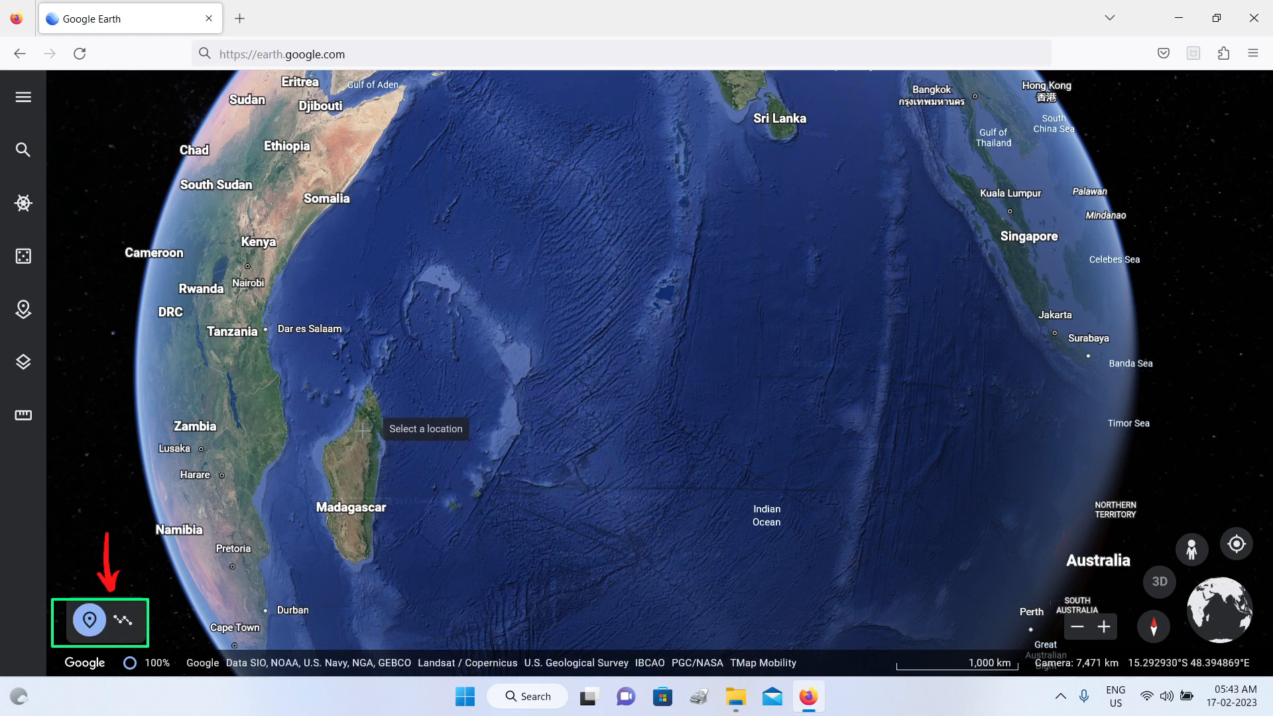
{"action": "left_click", "coordinate": [364, 431]}
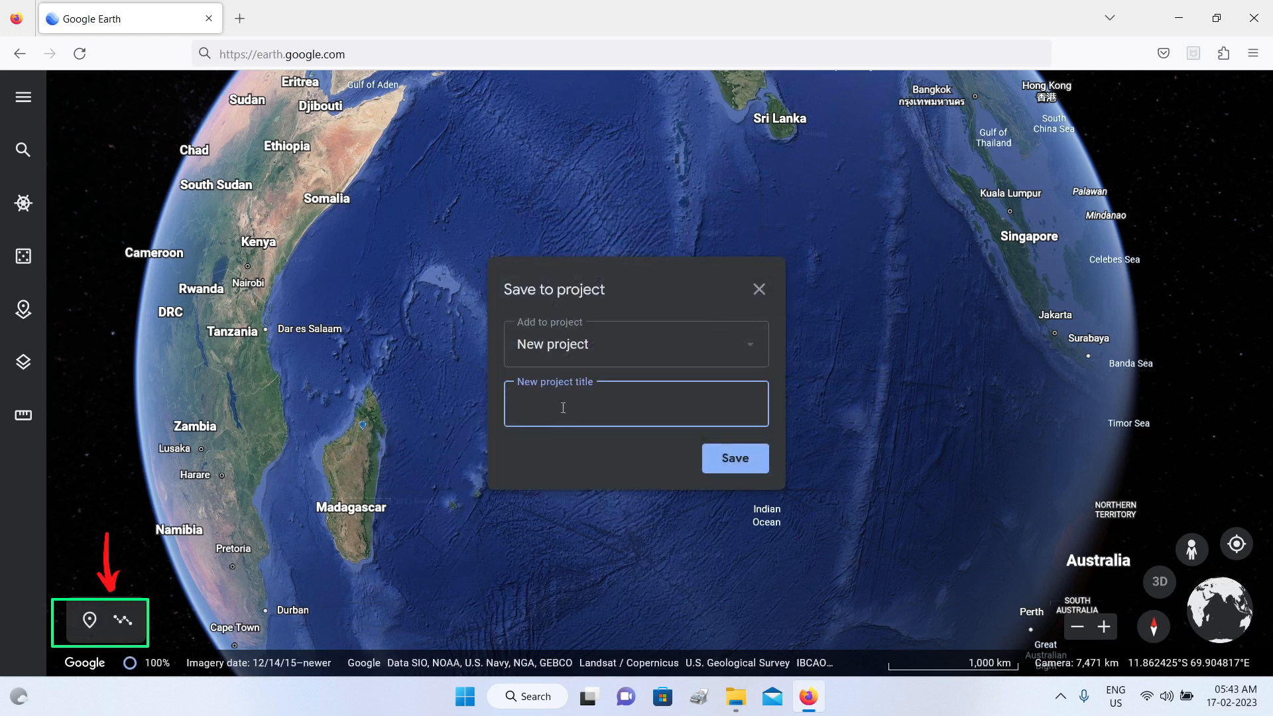
{"action": "left_click", "coordinate": [761, 292]}
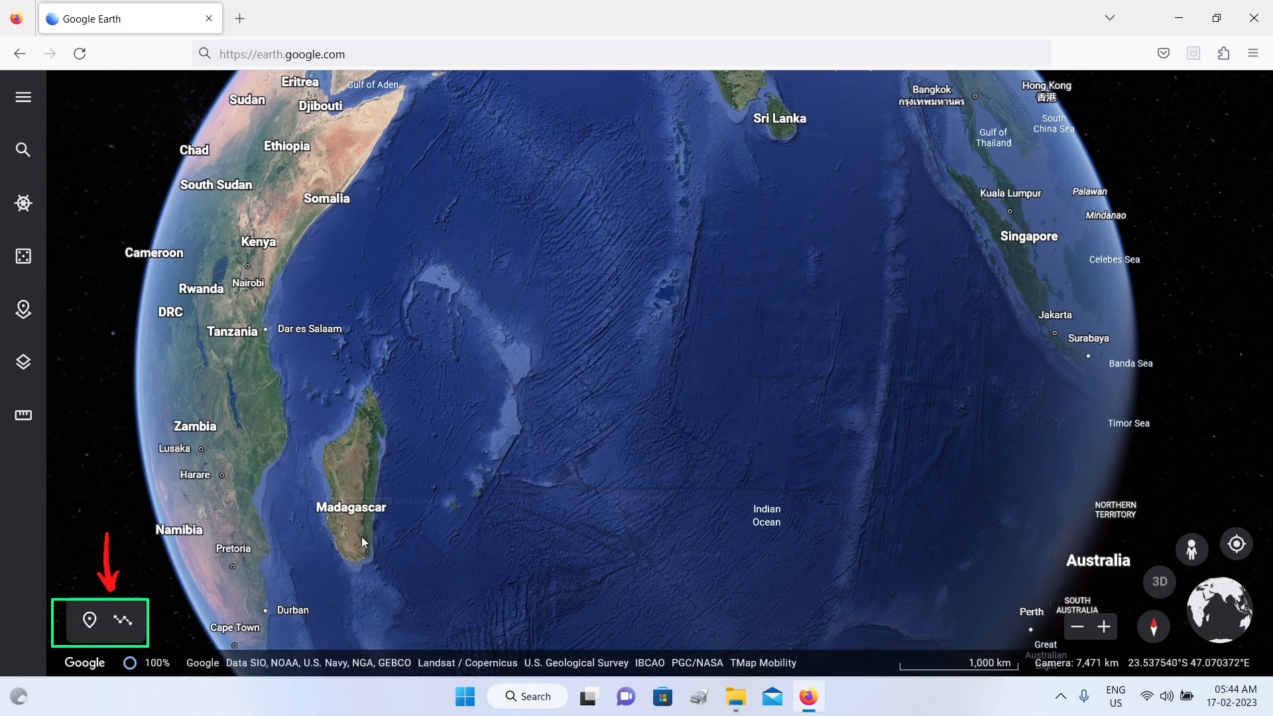
Step: Try drawing a closed six-point shape over the Indian Ocean starting at Madagascar's northern tip, and dismiss it without saving to a project
{"action": "left_click", "coordinate": [123, 622]}
{"action": "left_click", "coordinate": [377, 436]}
{"action": "left_click", "coordinate": [581, 357]}
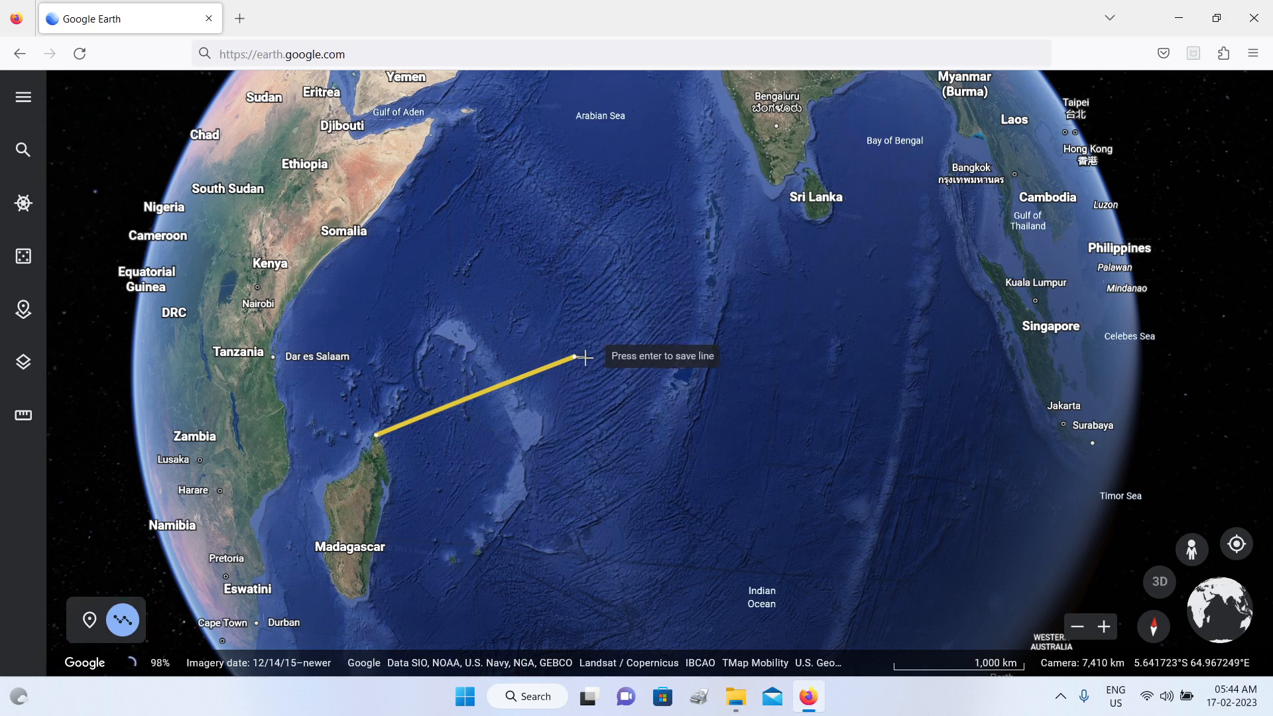
{"action": "left_click", "coordinate": [622, 406]}
{"action": "left_click", "coordinate": [586, 465]}
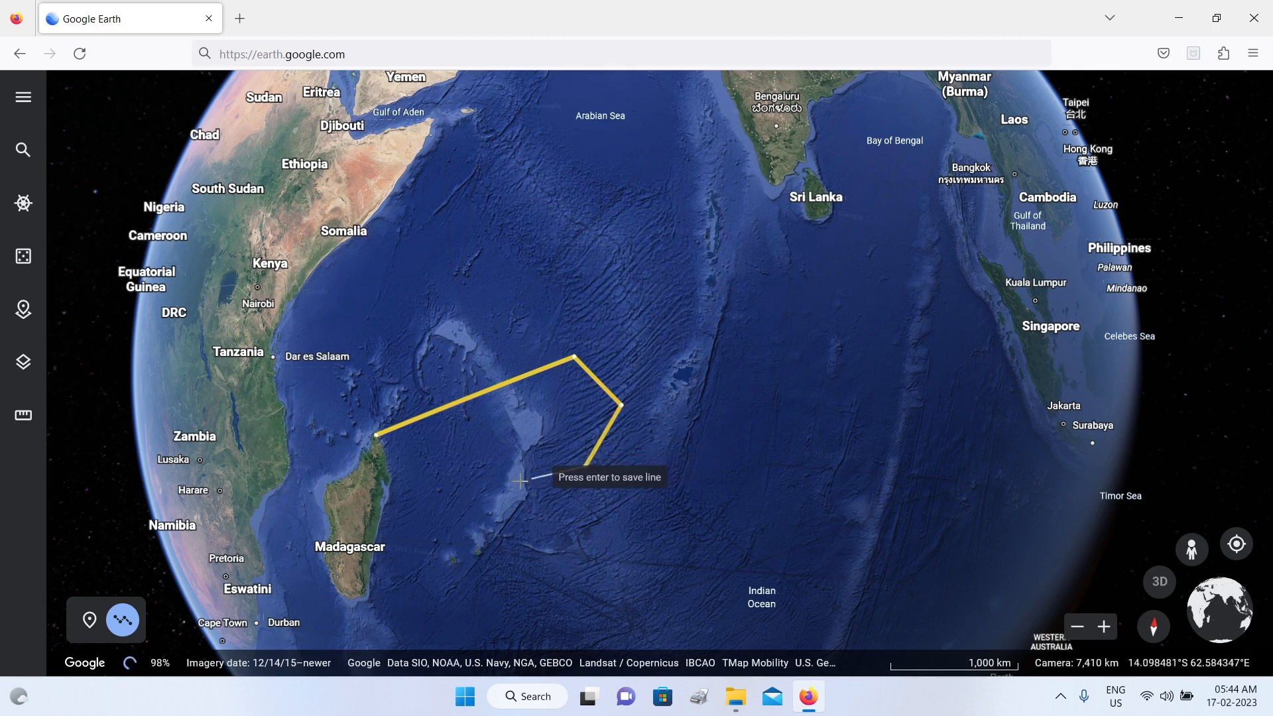
{"action": "left_click", "coordinate": [471, 479]}
{"action": "left_click", "coordinate": [408, 466]}
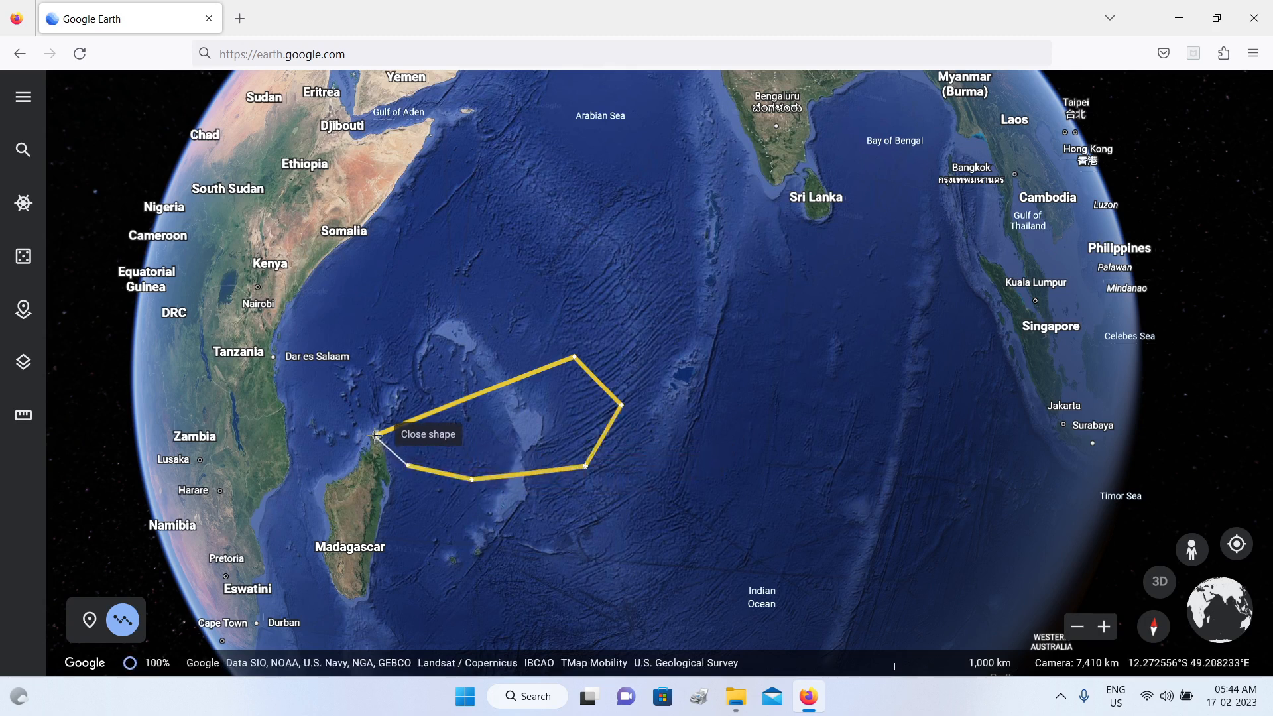
{"action": "left_click", "coordinate": [378, 435]}
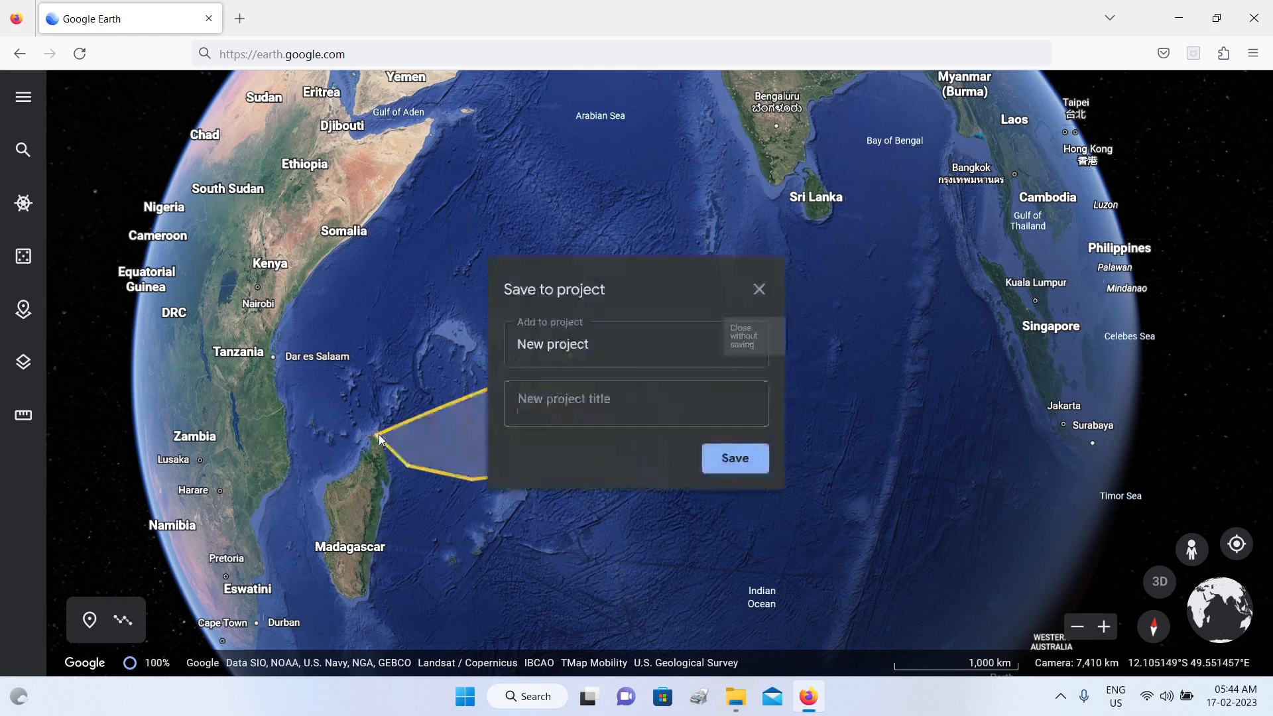
{"action": "left_click", "coordinate": [636, 277]}
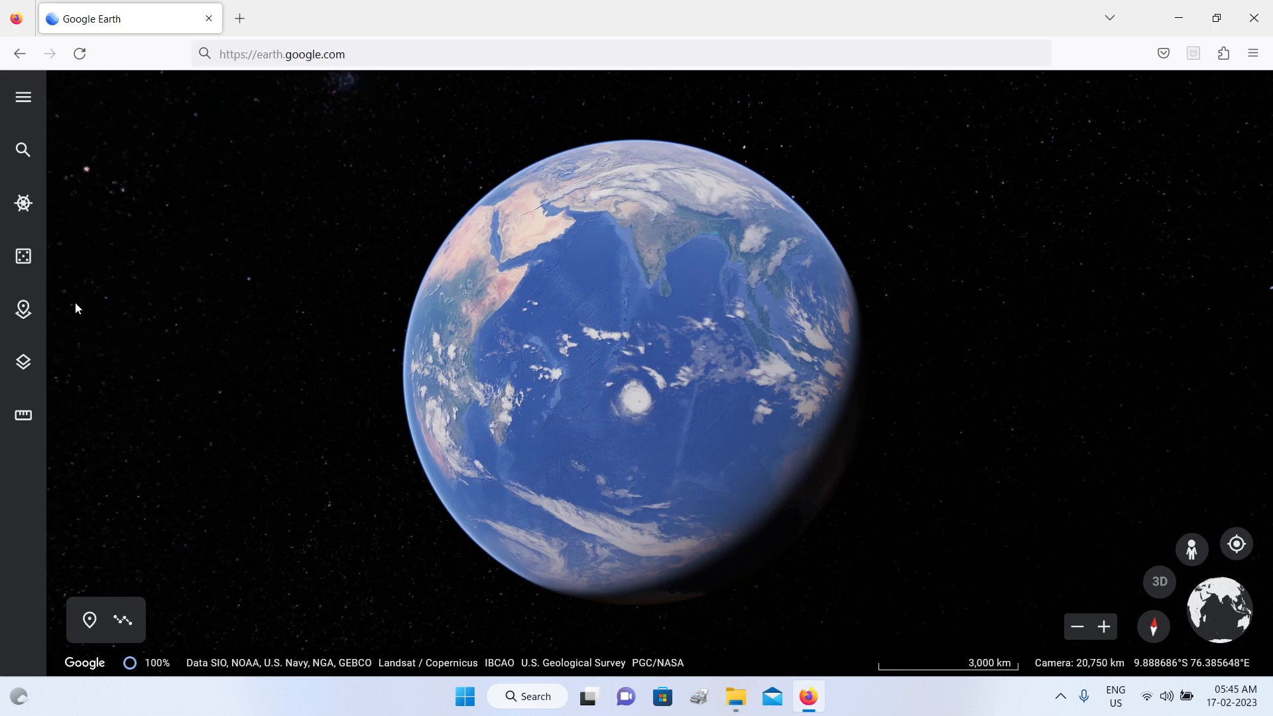
Step: Search for New York and fly to New York, NY, USA
{"action": "left_click", "coordinate": [25, 159]}
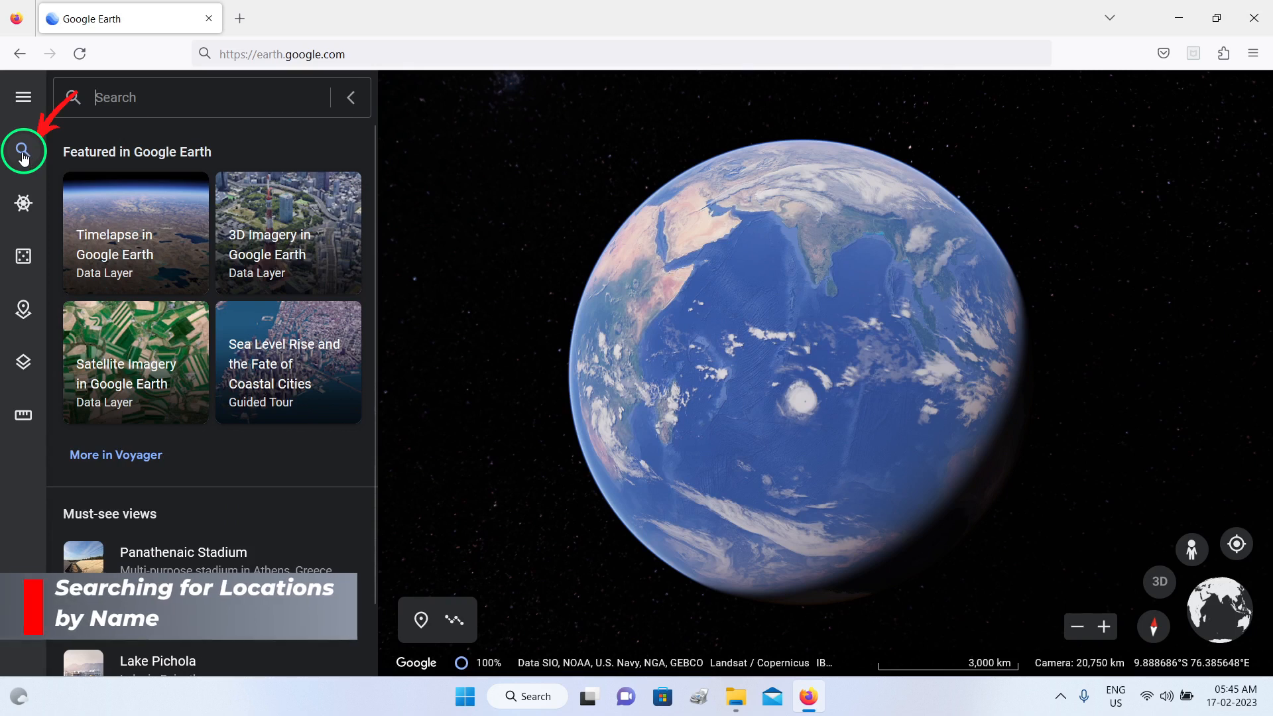
{"action": "left_click", "coordinate": [121, 106]}
{"action": "type", "text": "New Y"}
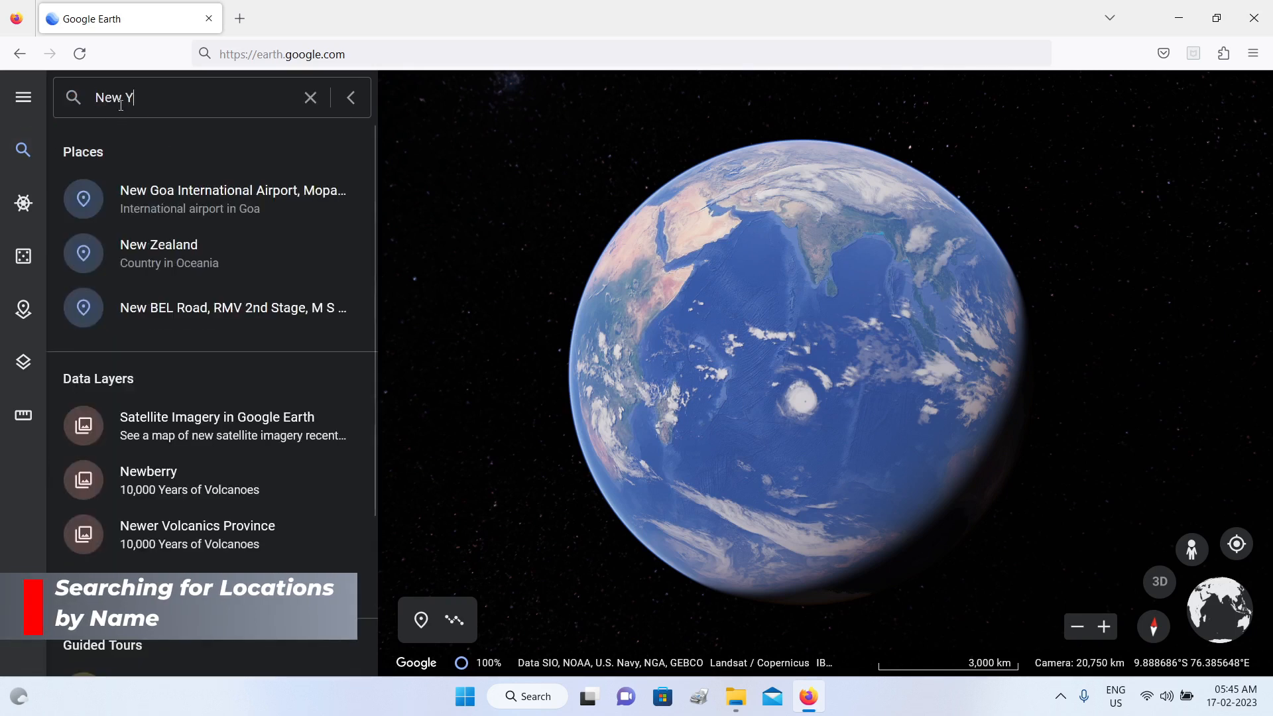
{"action": "type", "text": "ork"}
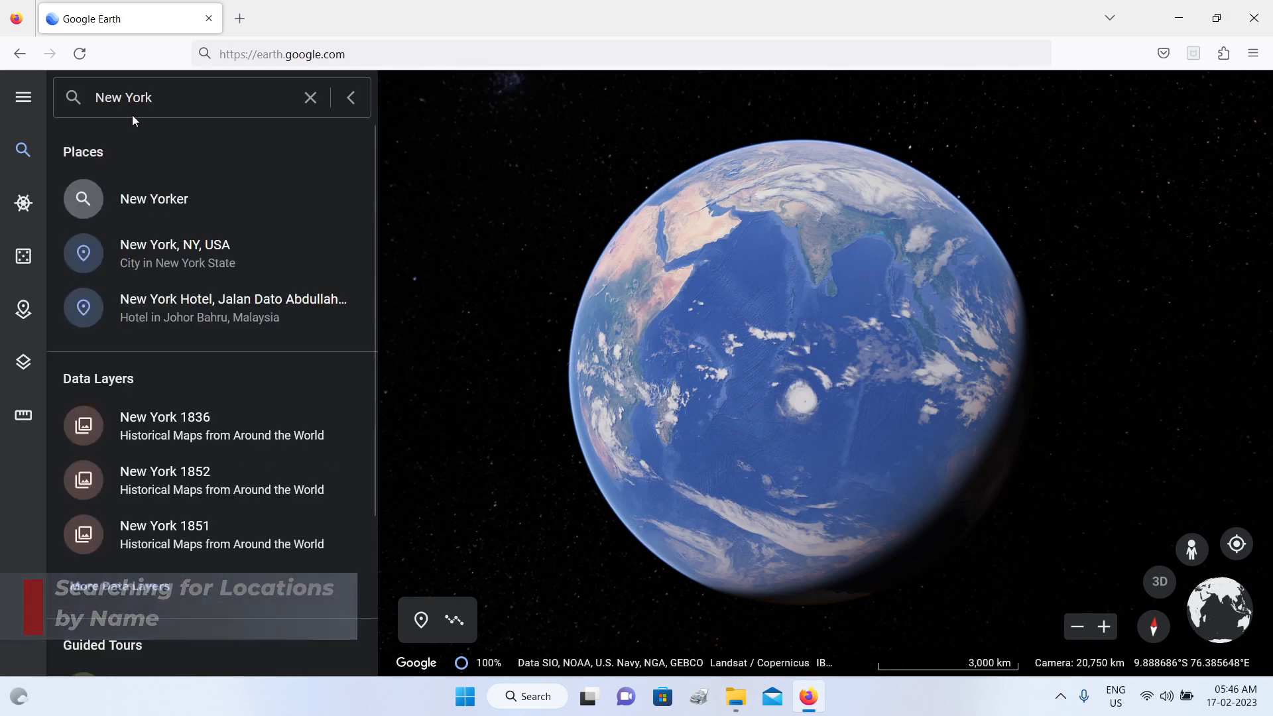
{"action": "left_click", "coordinate": [202, 255]}
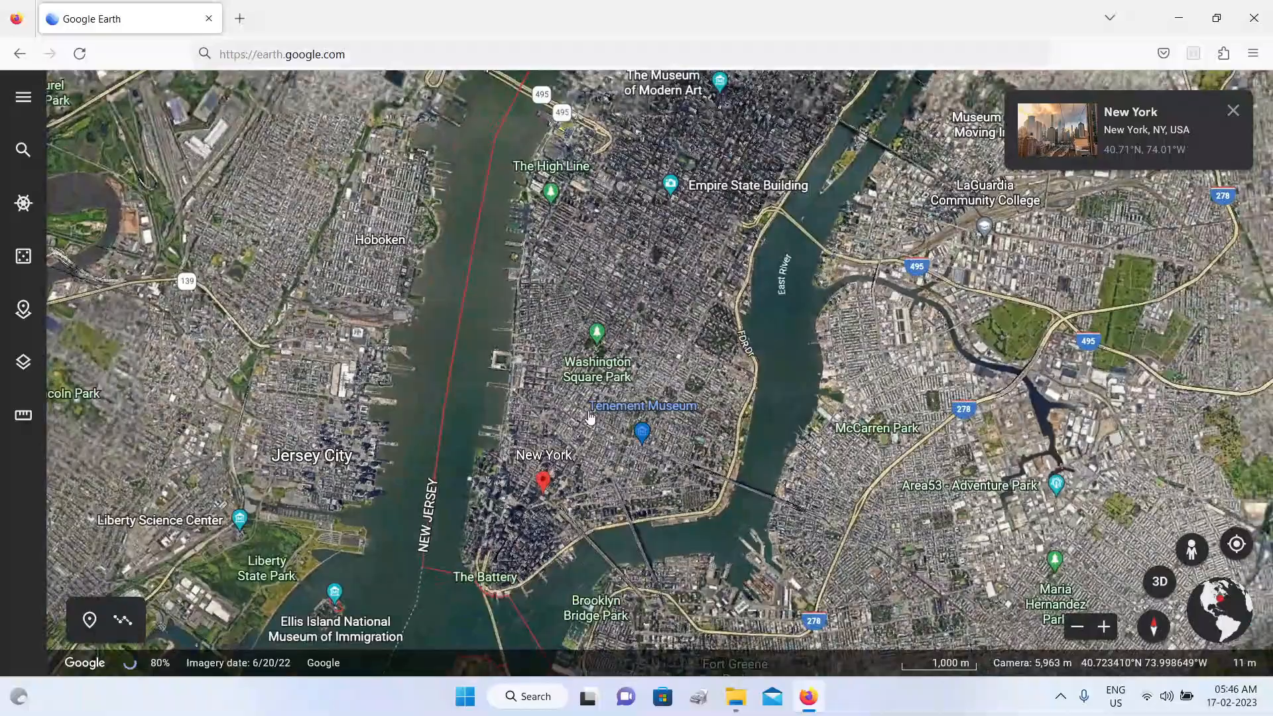
Step: Zoom in to the Manhattan blocks around the Museum of Ice Cream and switch the view to 3D
{"action": "scroll", "coordinate": [602, 405], "scroll_direction": "up", "scroll_amount": 4}
{"action": "scroll", "coordinate": [602, 406], "scroll_direction": "up", "scroll_amount": 6}
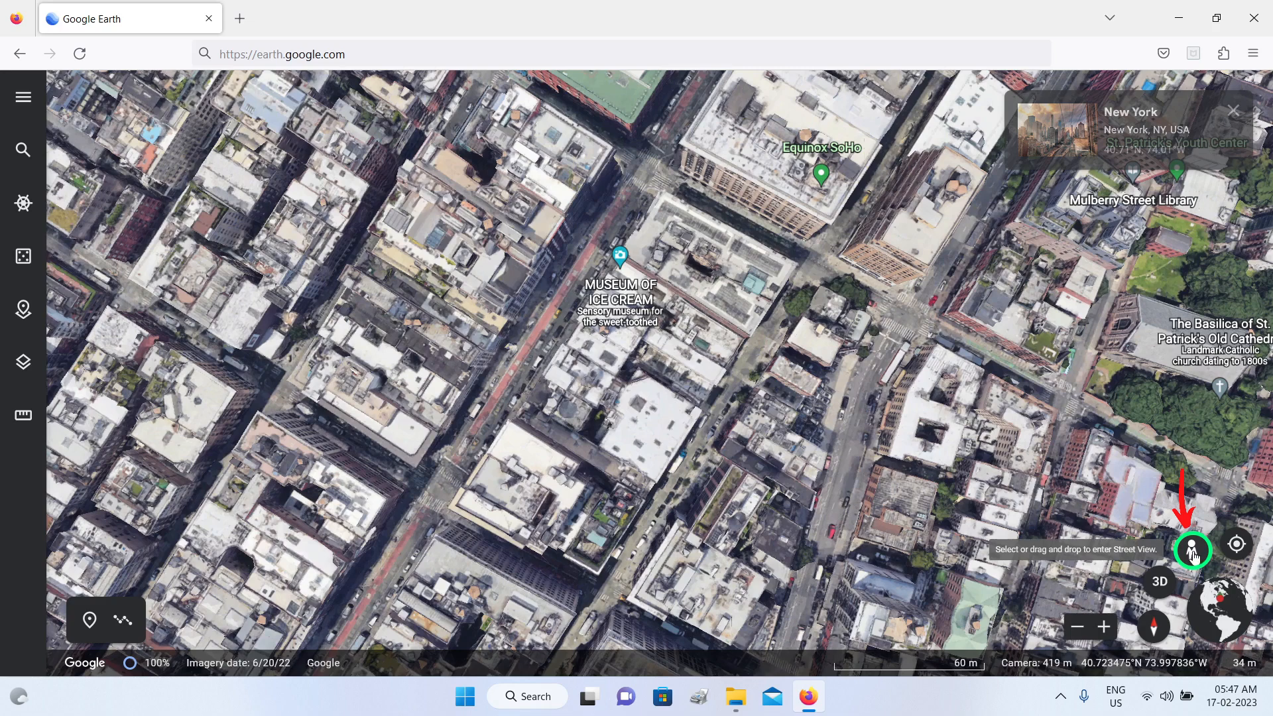
{"action": "left_click", "coordinate": [1160, 583]}
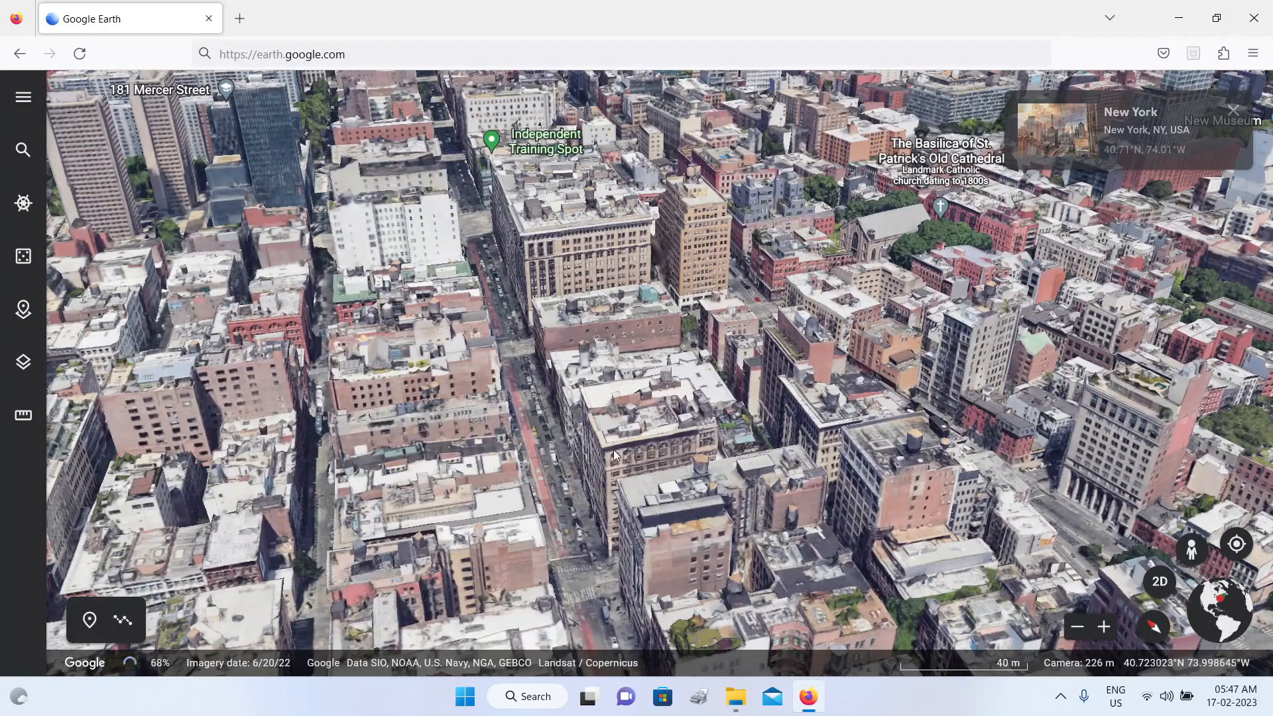
Step: Turn off 3D buildings to compare the flattened city imagery, turn them back on and close the map style choices
{"action": "left_click", "coordinate": [24, 365]}
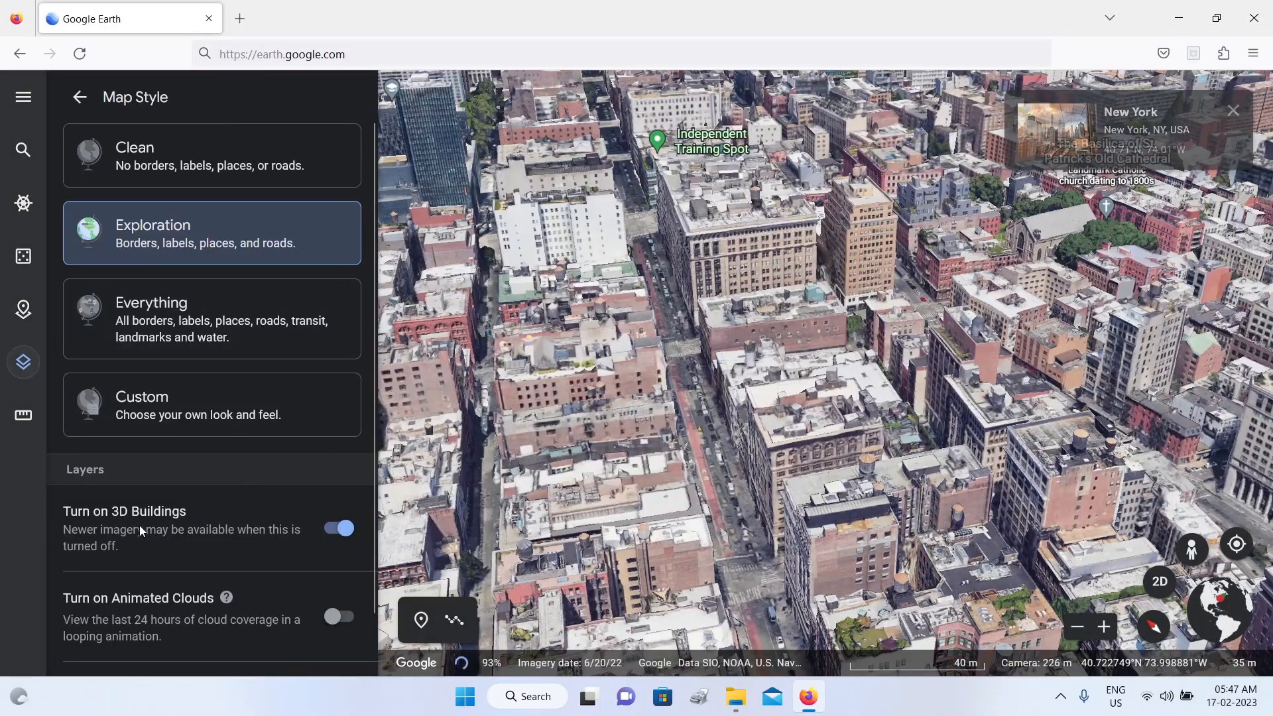
{"action": "left_click", "coordinate": [327, 528]}
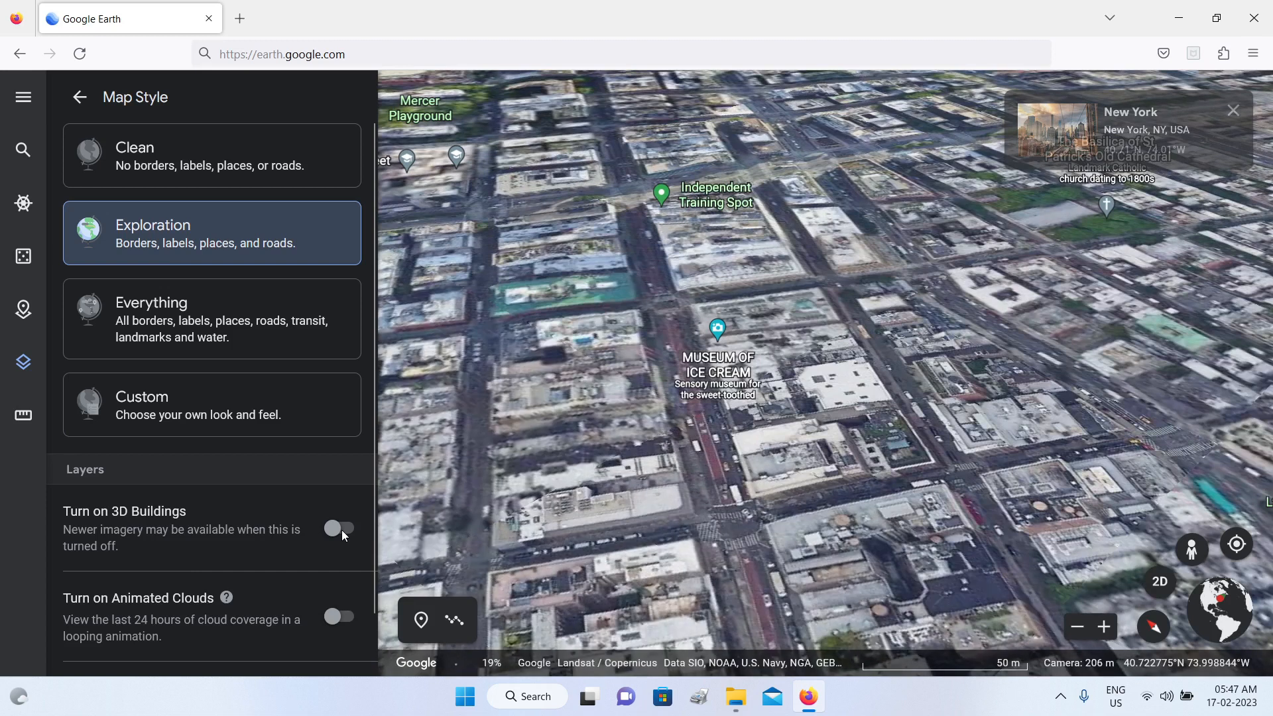
{"action": "left_click", "coordinate": [343, 528]}
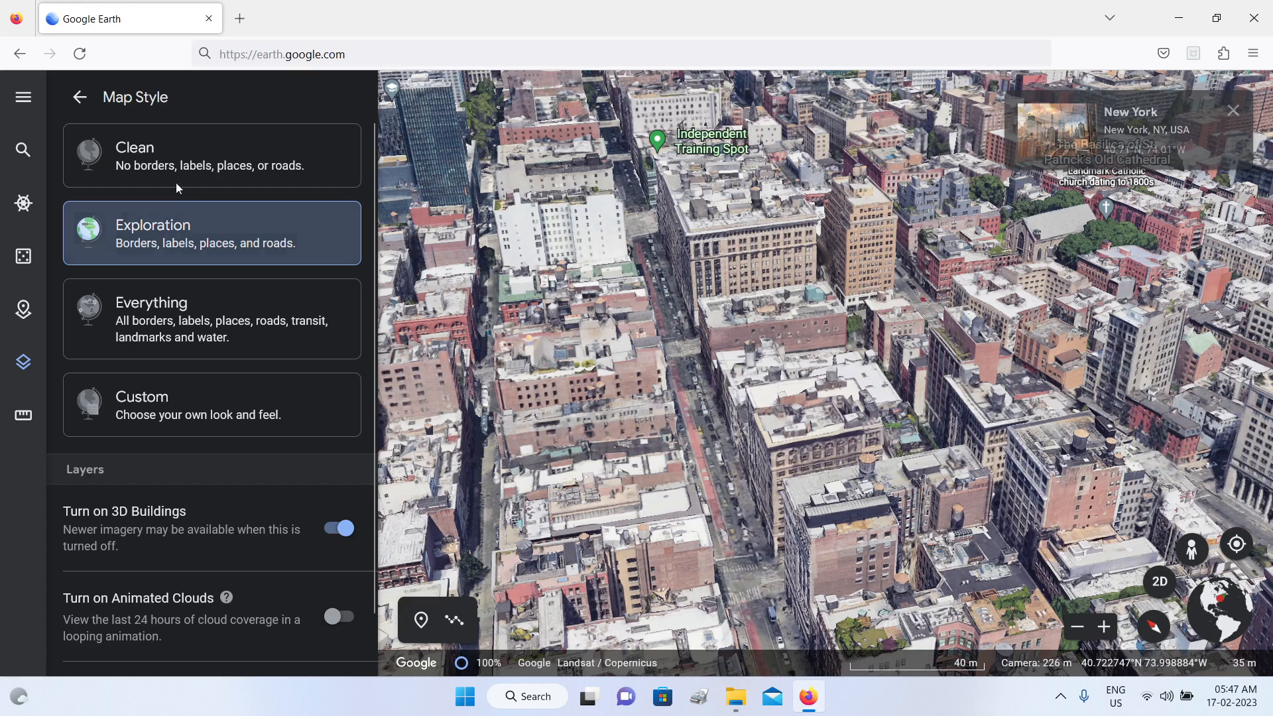
{"action": "left_click", "coordinate": [79, 96]}
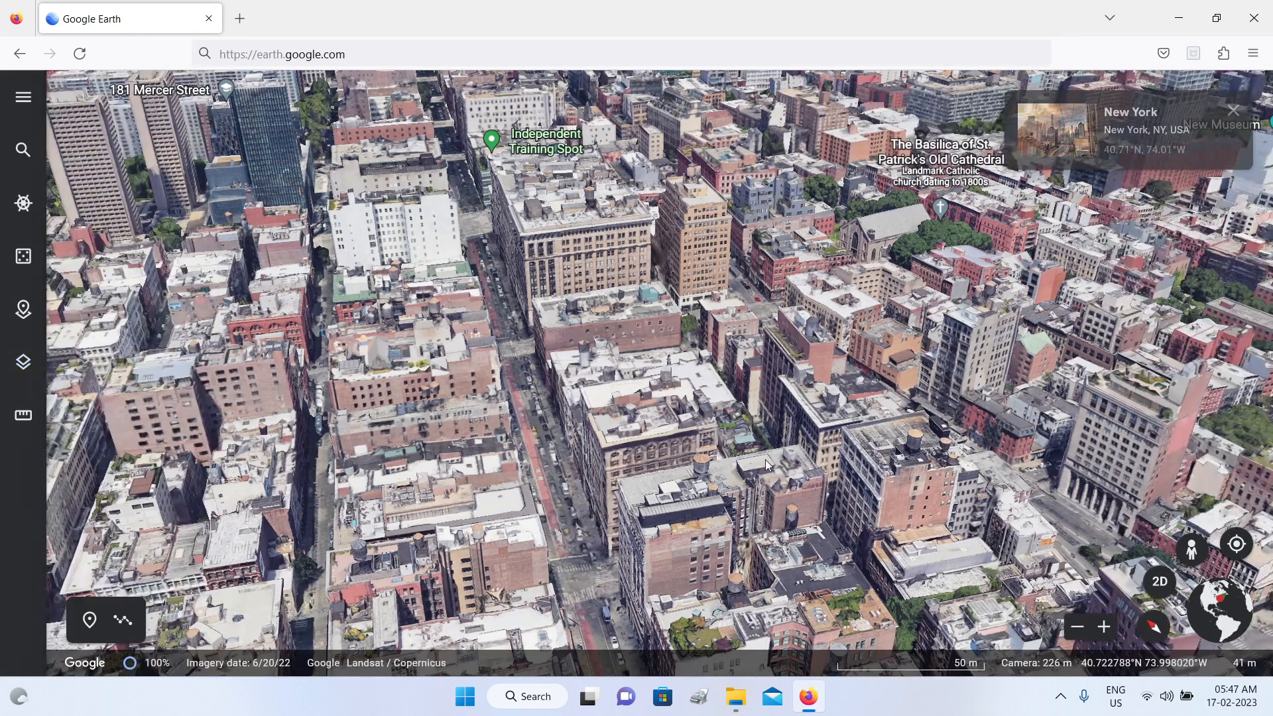
Step: Enter Street View on the blue-highlighted stretch of Broadway beside the Museum of Ice Cream block
{"action": "left_click_drag", "start_coordinate": [730, 475], "coordinate": [660, 460]}
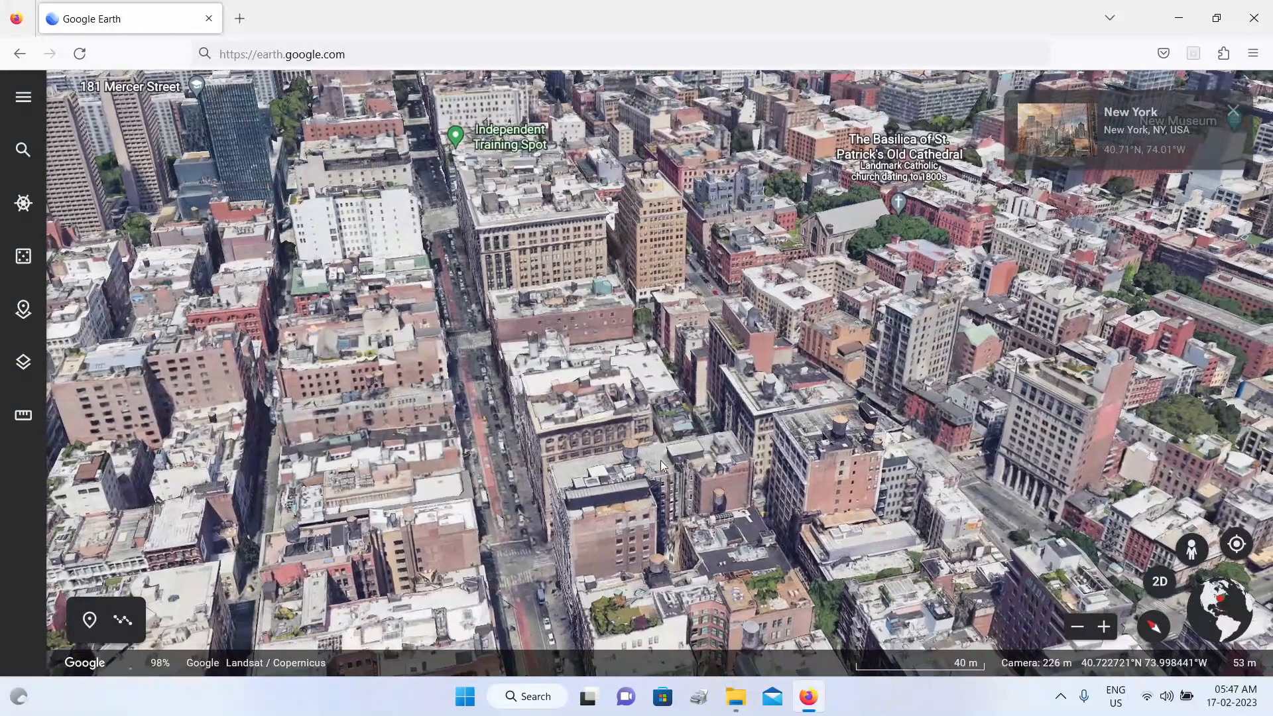
{"action": "left_click", "coordinate": [1194, 553]}
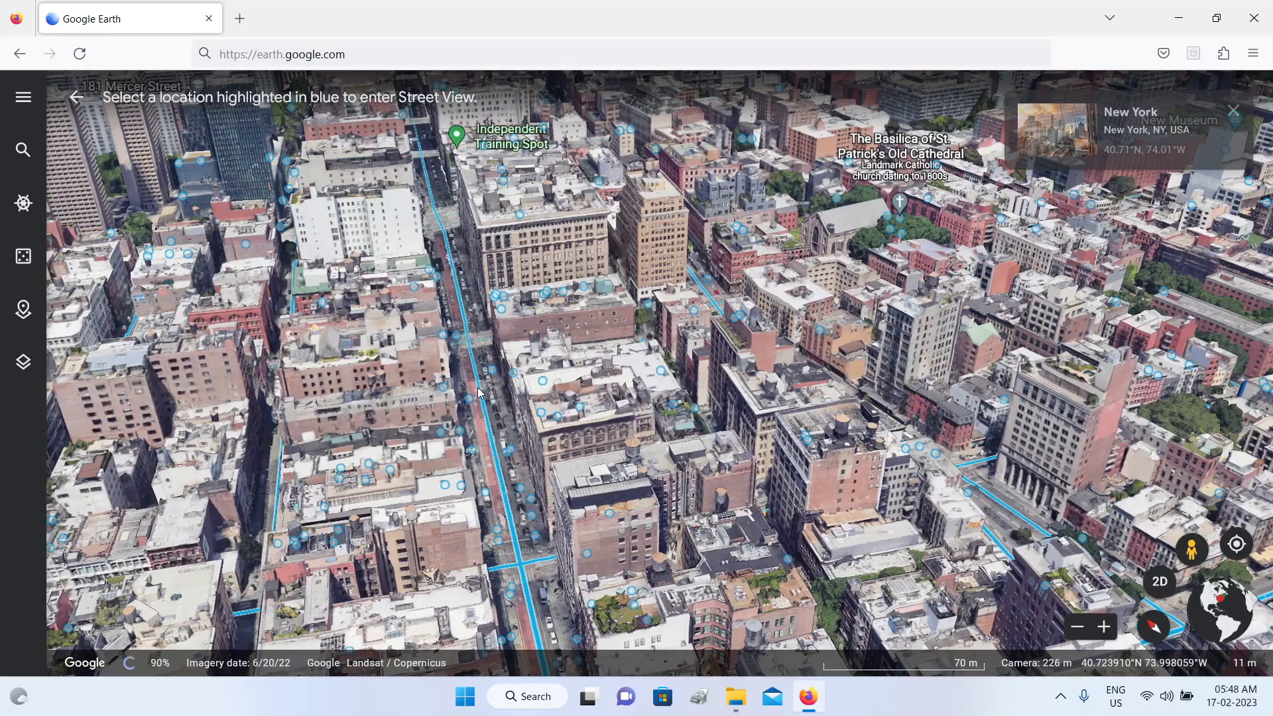
{"action": "left_click", "coordinate": [476, 388]}
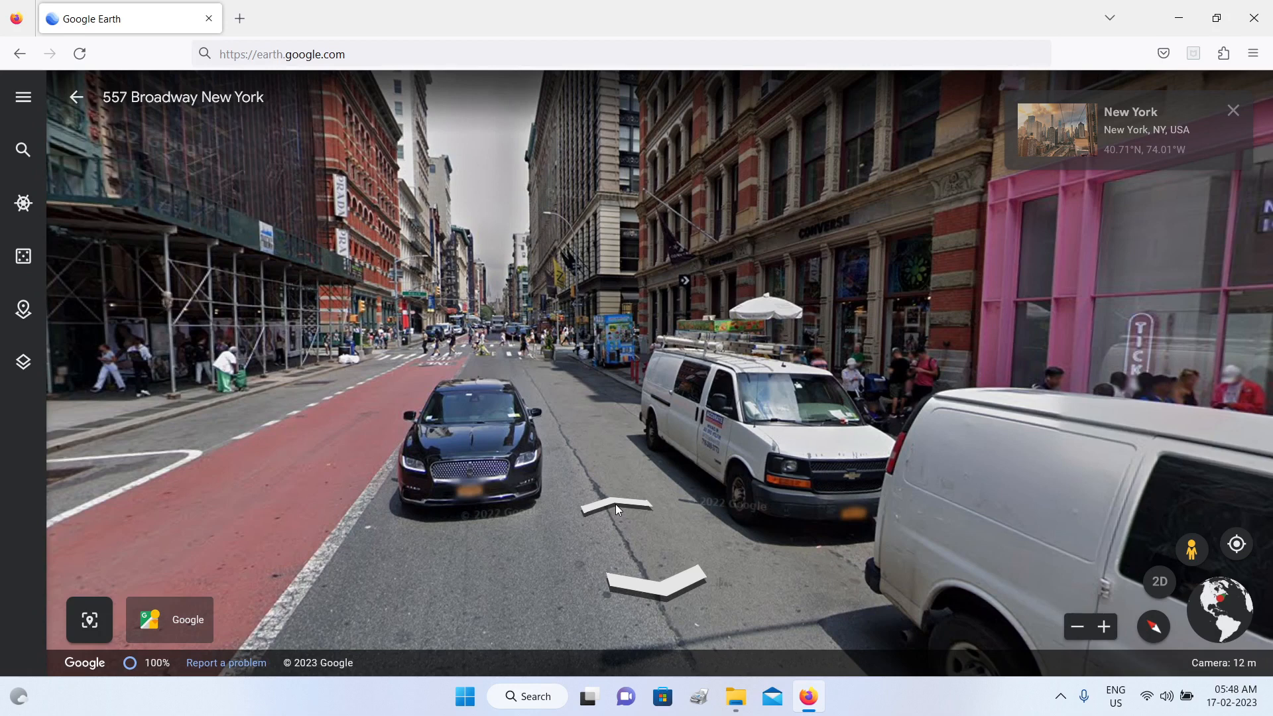
Step: Move one position forward and back on Broadway, and look around at the storefronts and the buildings along the street
{"action": "left_click", "coordinate": [617, 507]}
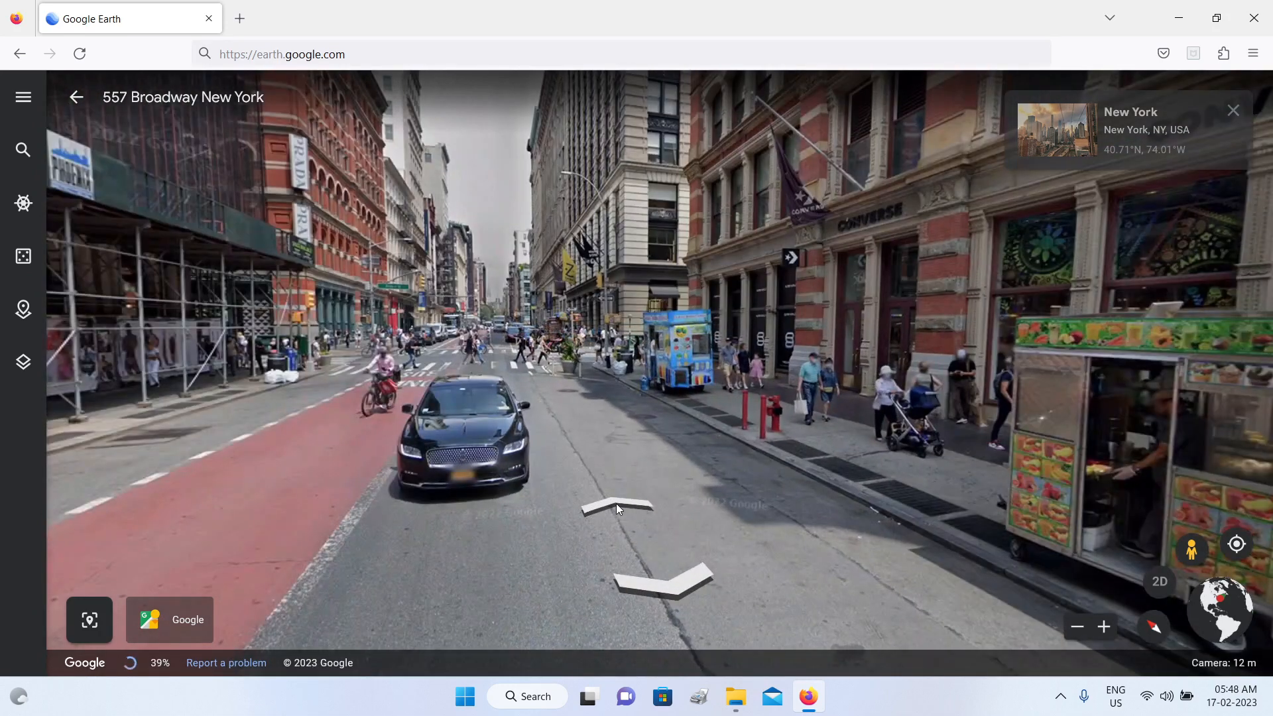
{"action": "left_click", "coordinate": [669, 582]}
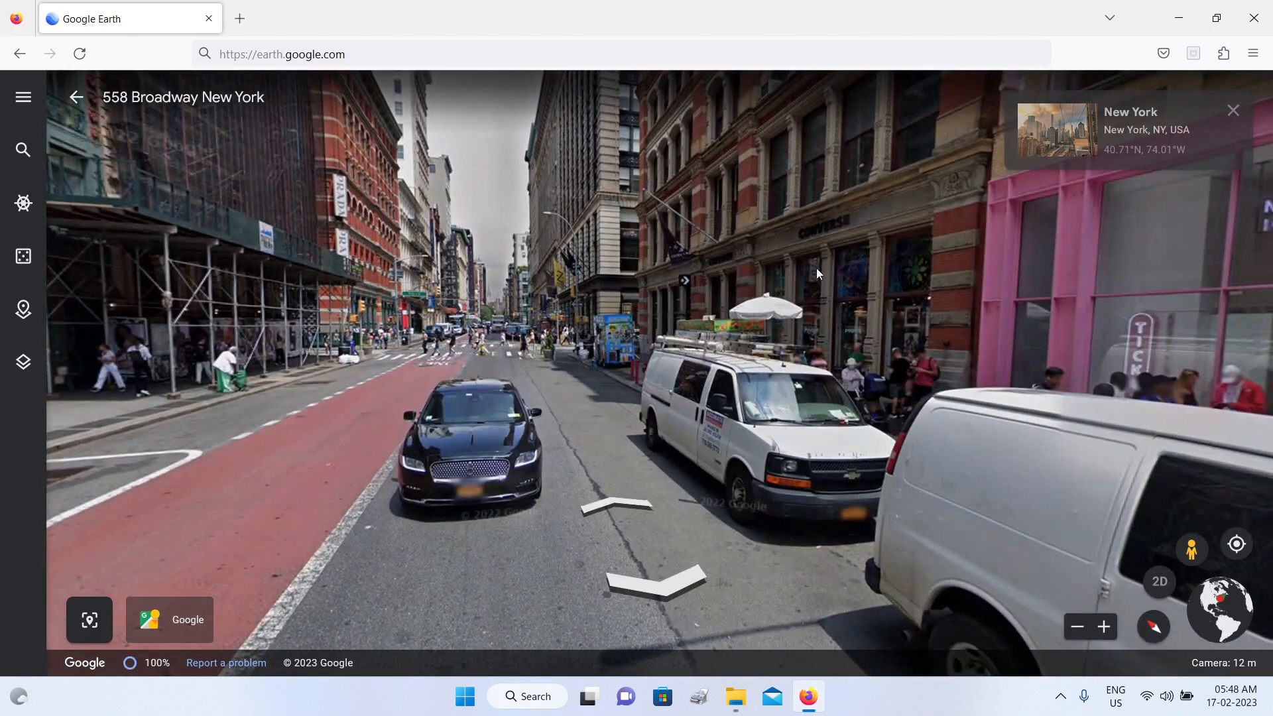
{"action": "left_click_drag", "start_coordinate": [818, 241], "coordinate": [365, 306]}
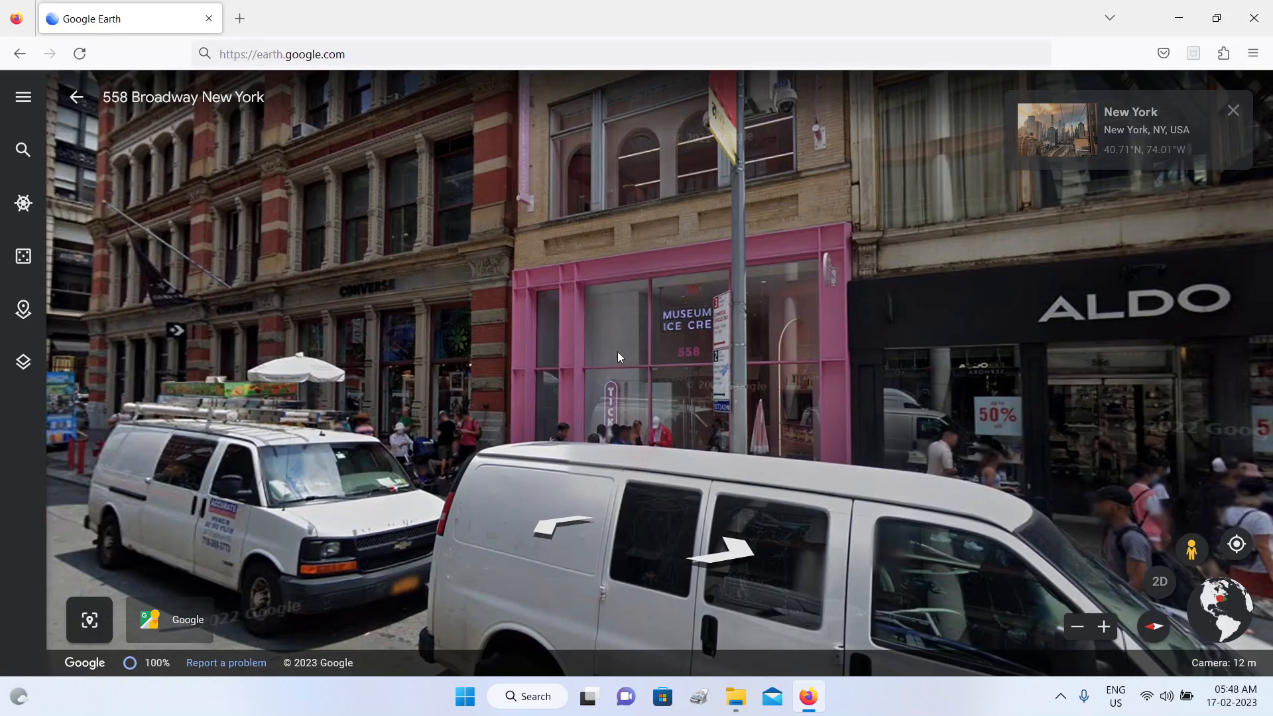
{"action": "left_click_drag", "start_coordinate": [678, 331], "coordinate": [547, 385]}
{"action": "left_click_drag", "start_coordinate": [687, 286], "coordinate": [1078, 460]}
{"action": "left_click_drag", "start_coordinate": [722, 379], "coordinate": [1041, 311]}
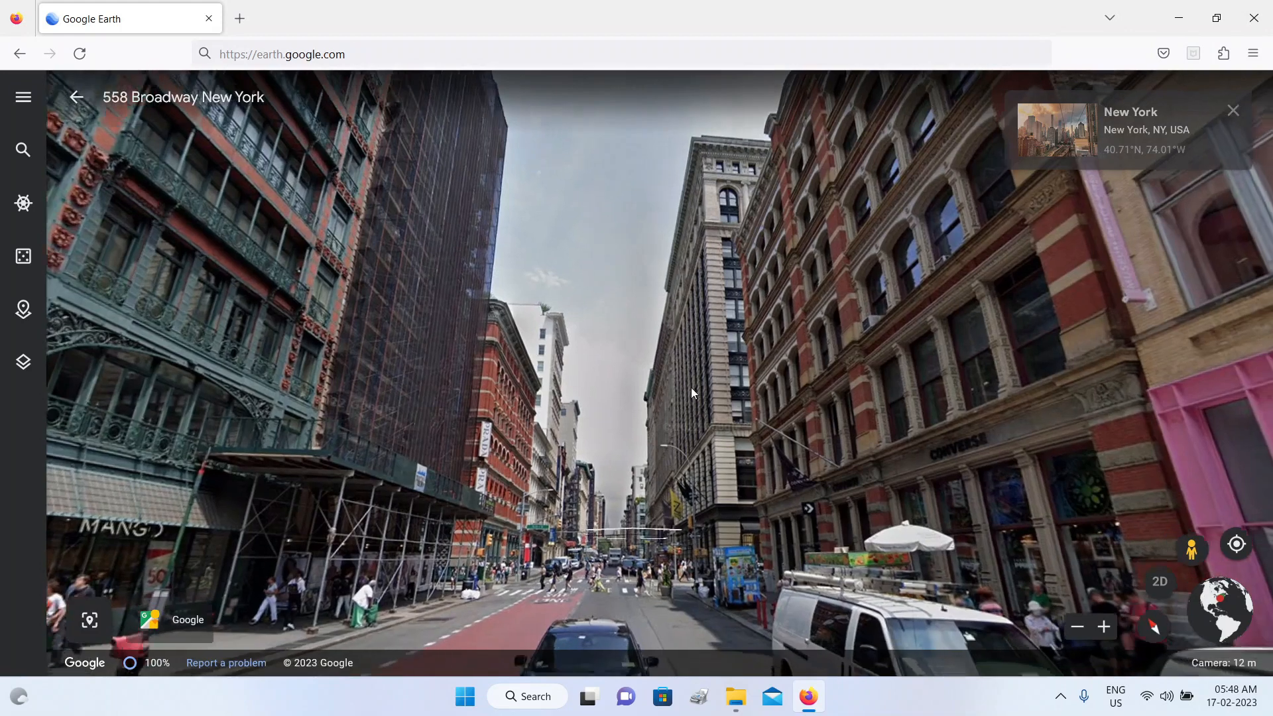
{"action": "left_click_drag", "start_coordinate": [691, 387], "coordinate": [667, 285]}
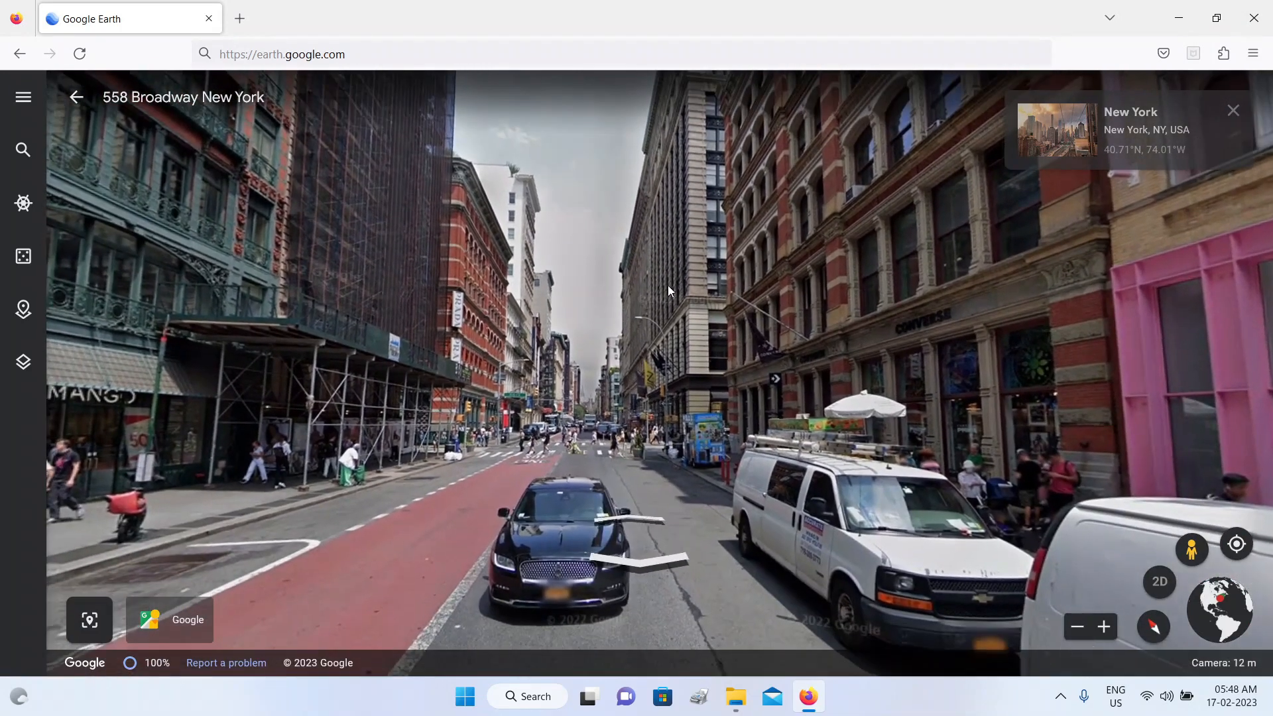
Step: Move forward along Broadway to the Prince Street intersection and turn to look down the crossing street
{"action": "left_click", "coordinate": [631, 518]}
{"action": "left_click", "coordinate": [634, 522]}
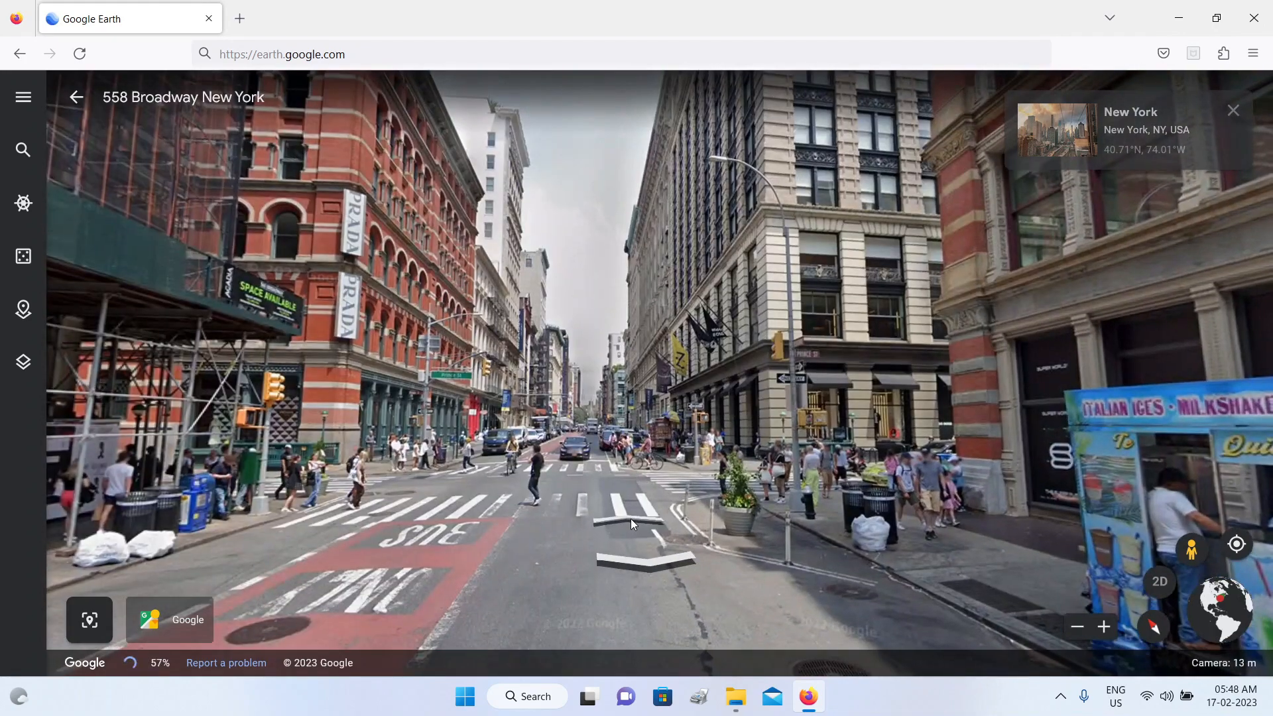
{"action": "left_click", "coordinate": [631, 519]}
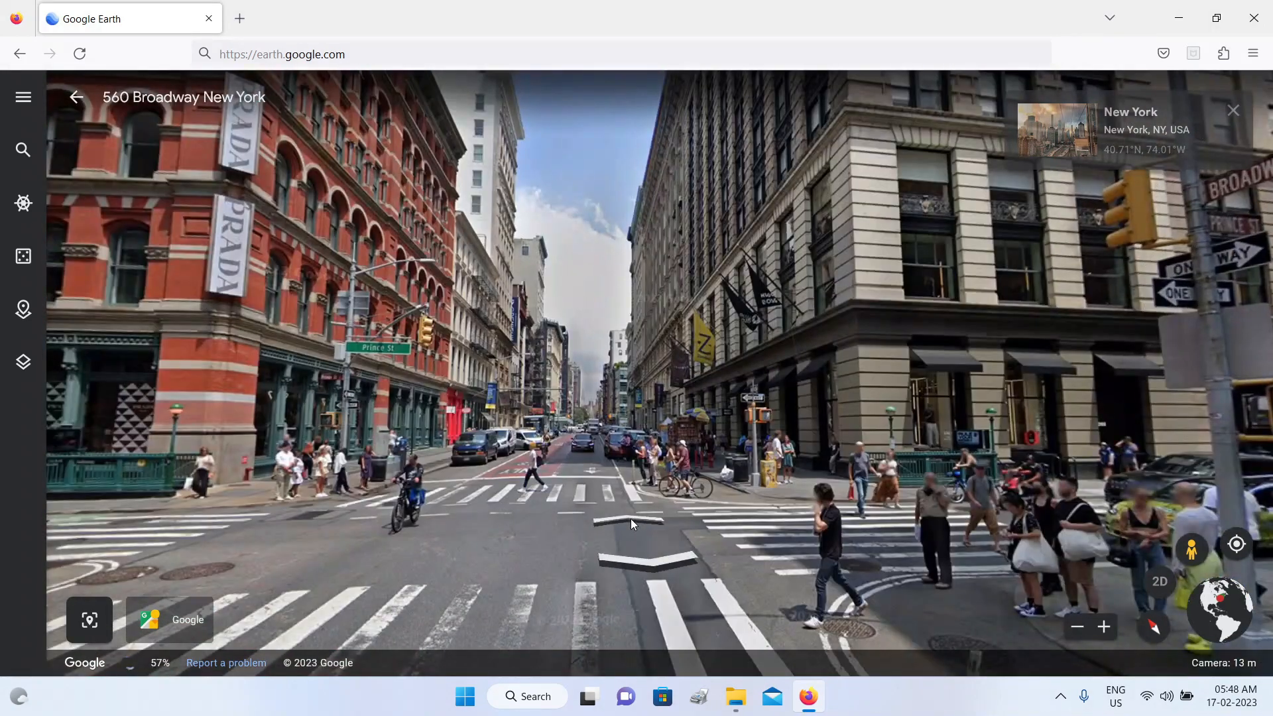
{"action": "left_click", "coordinate": [631, 518]}
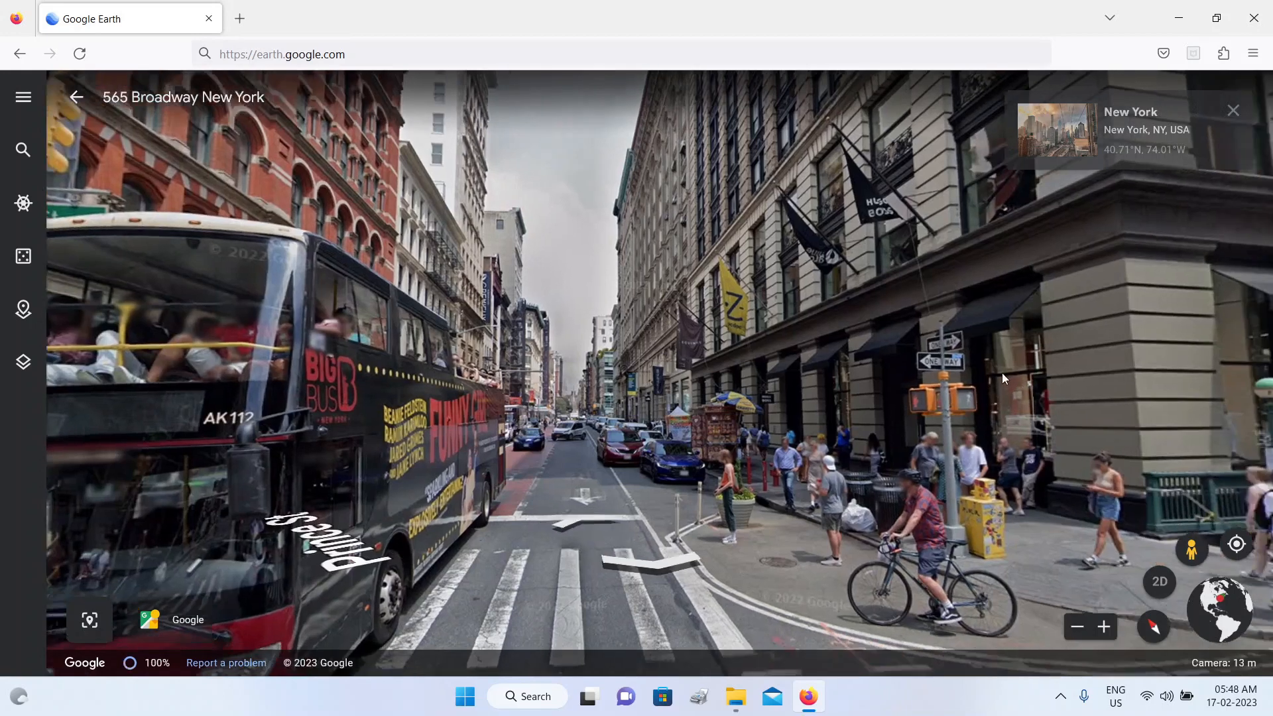
{"action": "mouse_move", "coordinate": [1001, 372]}
{"action": "left_mouse_down"}
{"action": "mouse_move", "coordinate": [717, 327]}
{"action": "mouse_move", "coordinate": [458, 255]}
{"action": "left_mouse_up"}
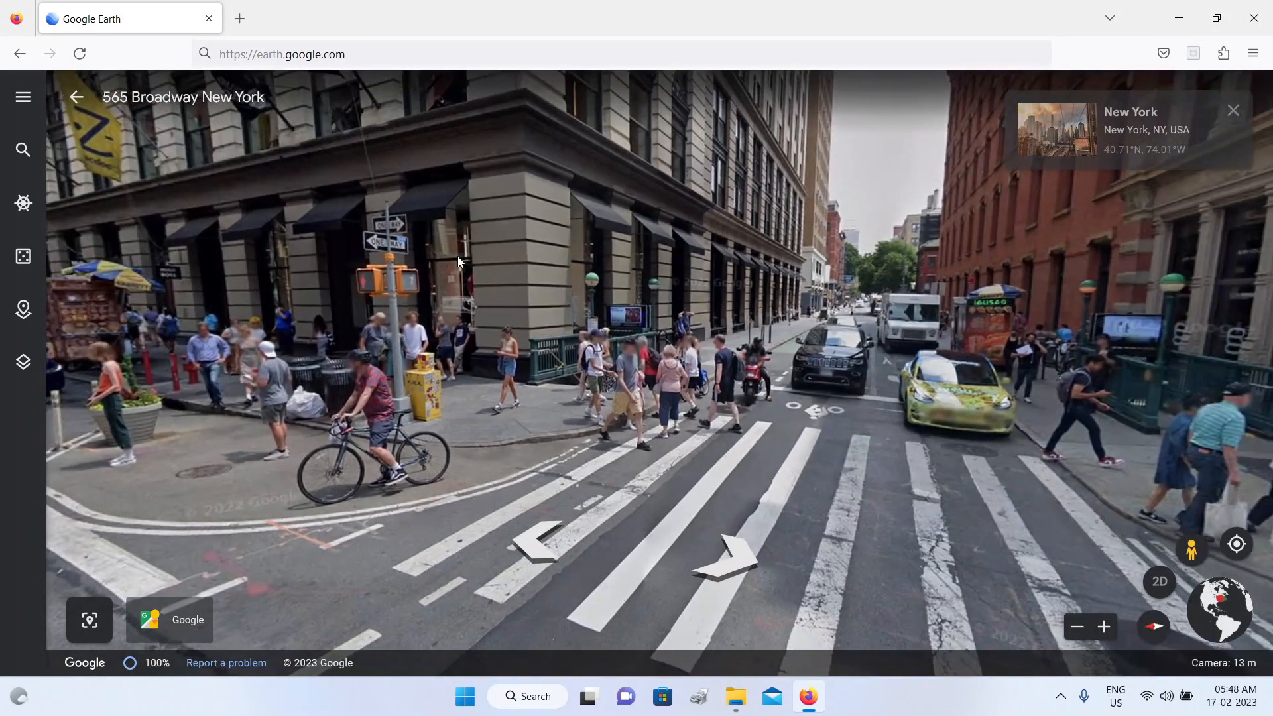
Step: Look around the Broadway and Prince Street intersection, turning from the crossing street back to face along Broadway
{"action": "left_click_drag", "start_coordinate": [773, 277], "coordinate": [650, 236]}
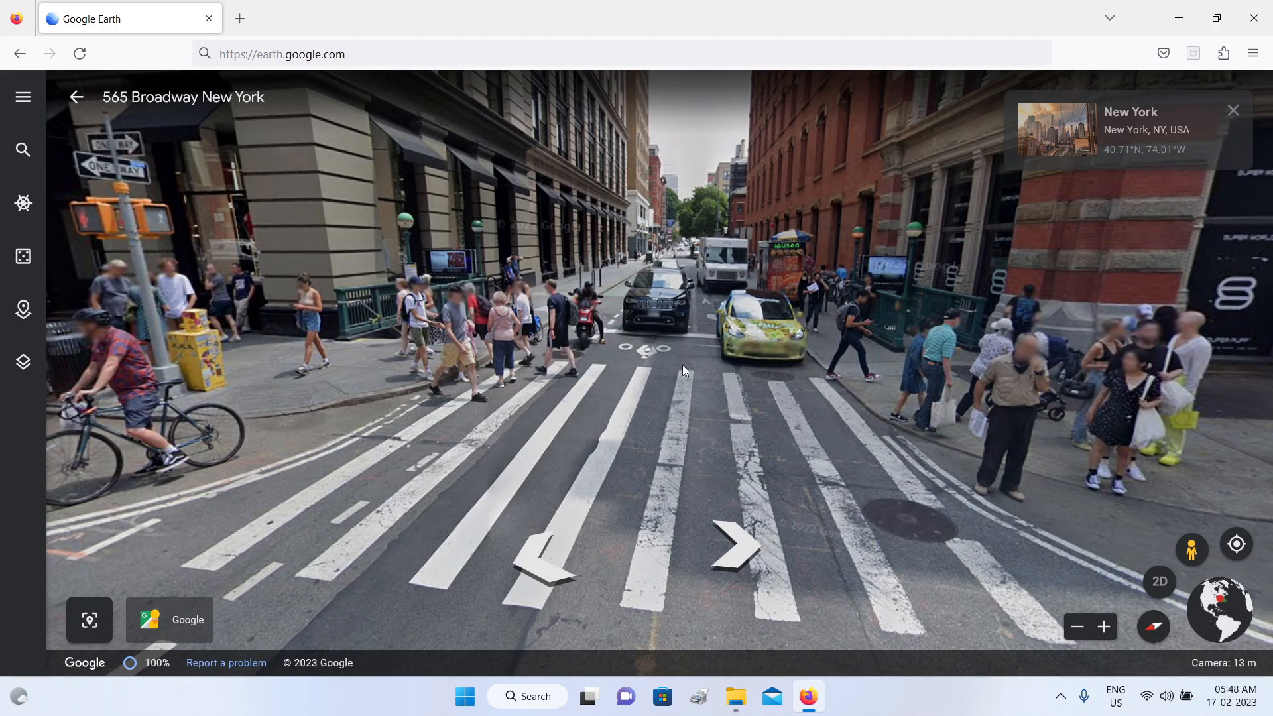
{"action": "left_click_drag", "start_coordinate": [742, 305], "coordinate": [666, 282]}
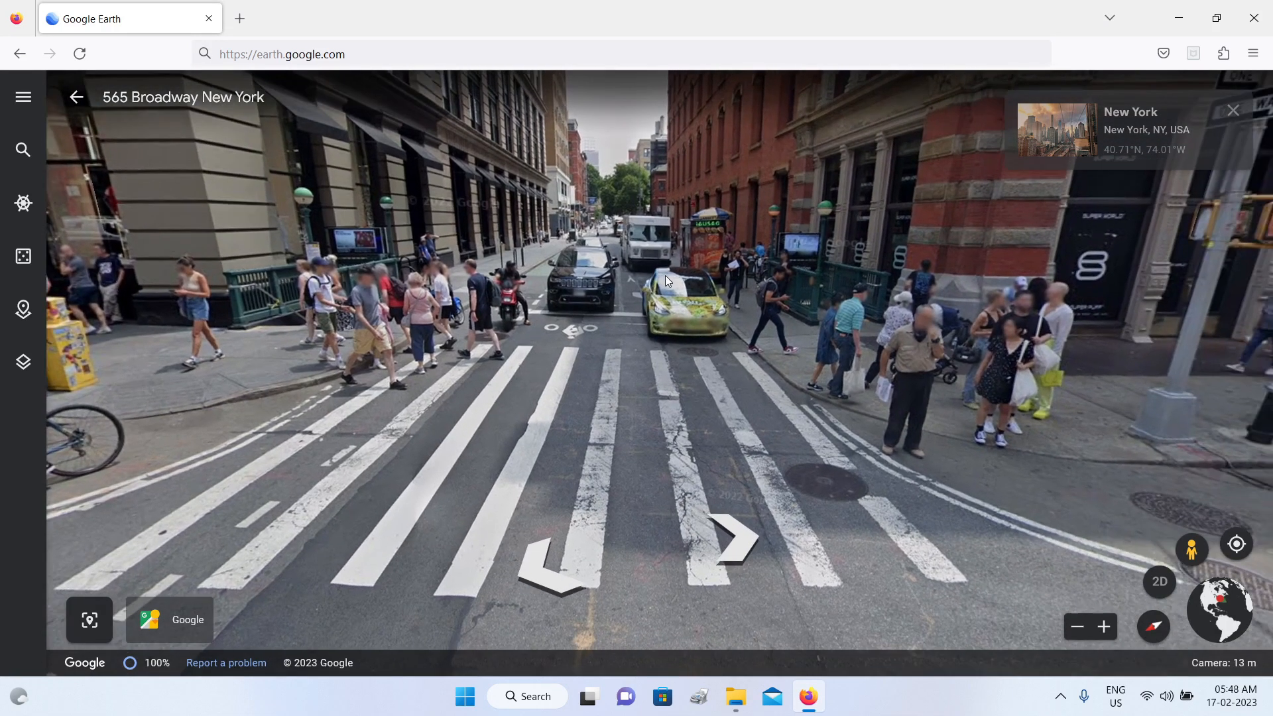
{"action": "left_click_drag", "start_coordinate": [602, 436], "coordinate": [606, 535]}
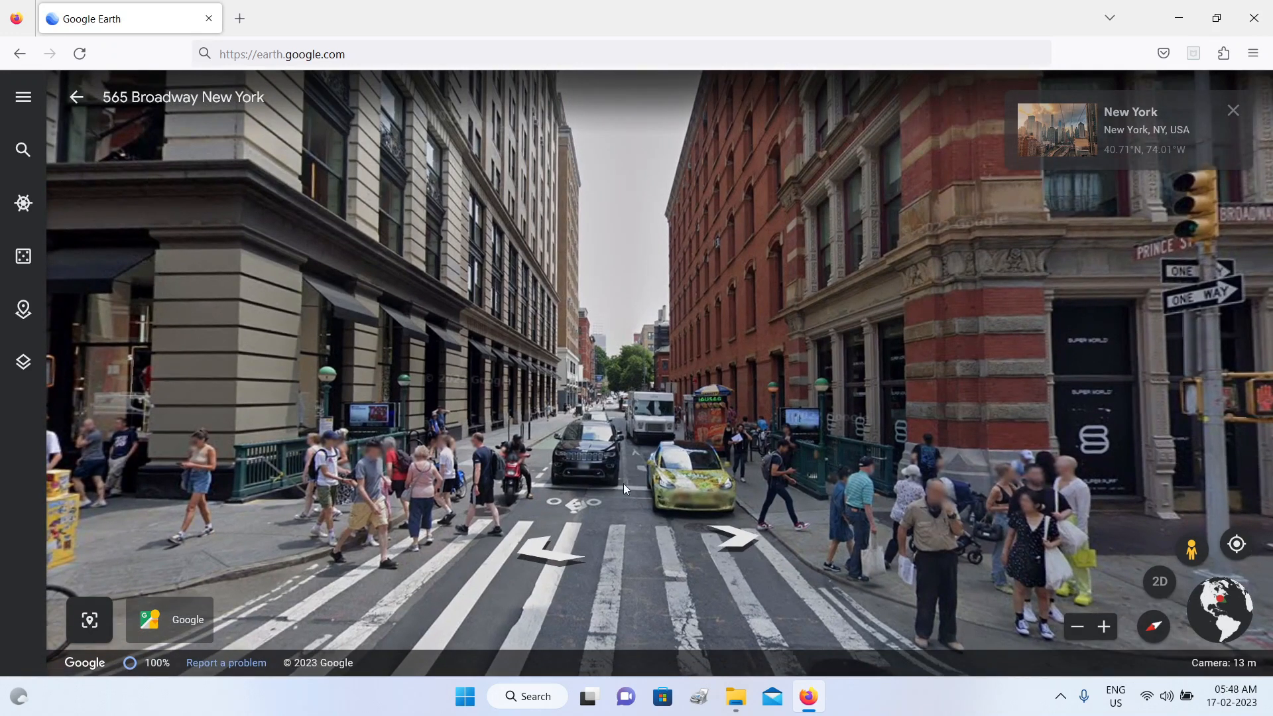
{"action": "left_click_drag", "start_coordinate": [623, 483], "coordinate": [974, 312]}
{"action": "left_click_drag", "start_coordinate": [584, 298], "coordinate": [915, 269]}
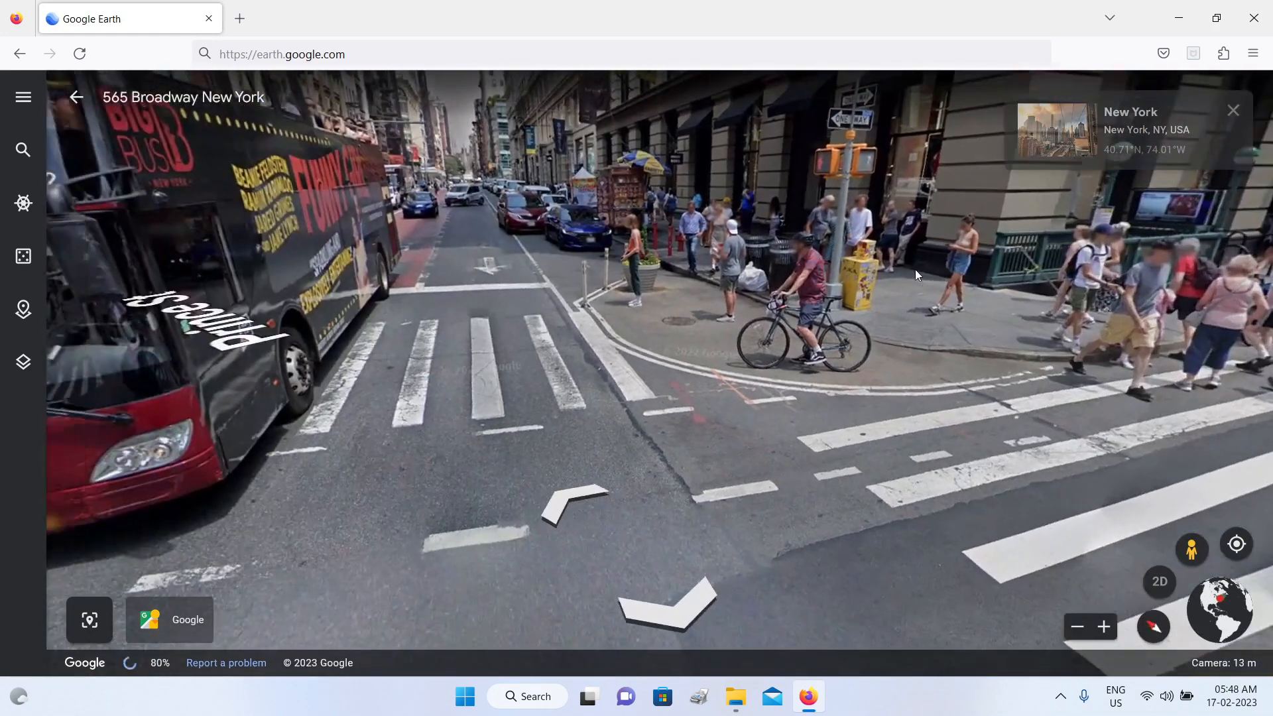
Step: Advance one position along Broadway past Prince Street, look up at the buildings, and leave Street View for the whole-globe view
{"action": "left_click", "coordinate": [567, 495]}
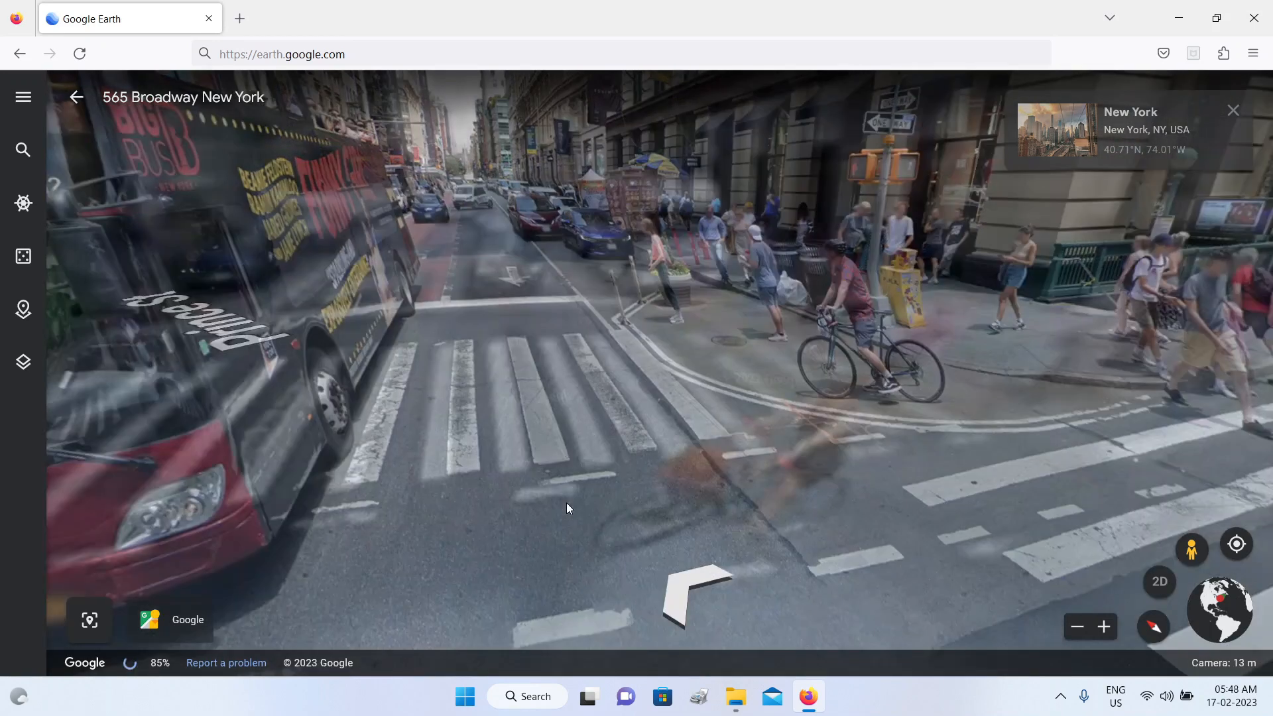
{"action": "left_click_drag", "start_coordinate": [584, 245], "coordinate": [620, 451]}
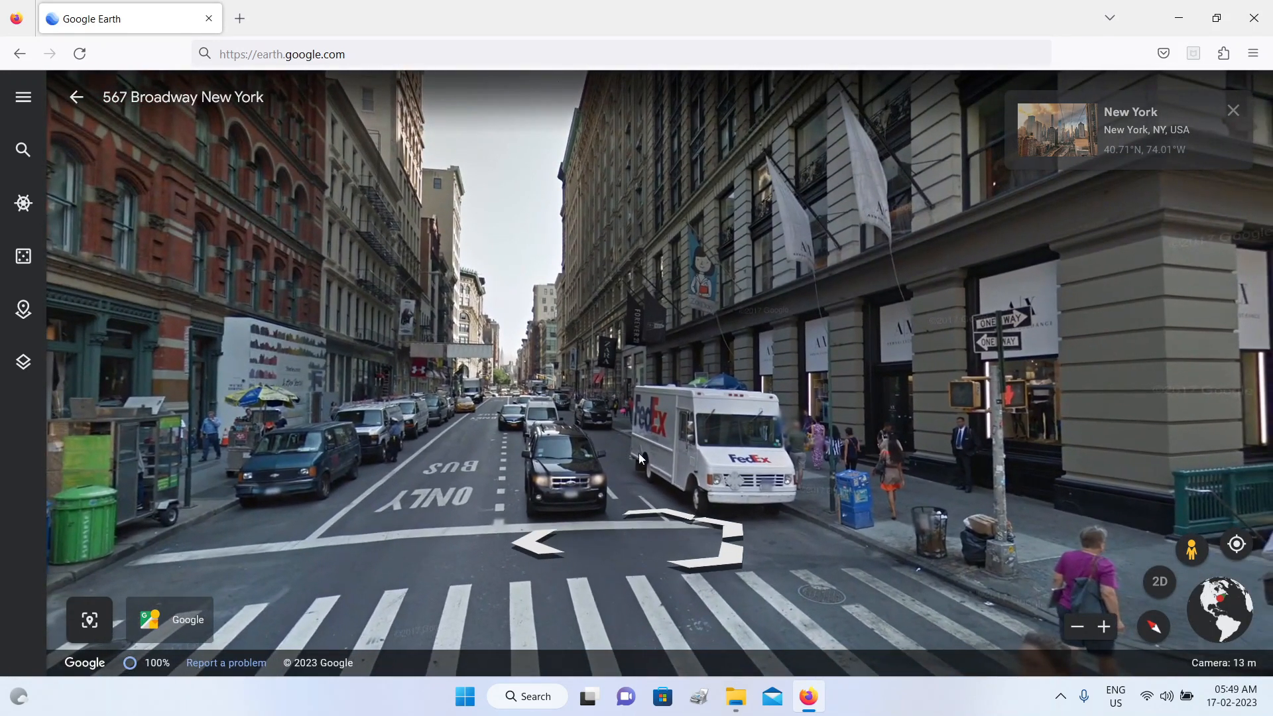
{"action": "left_click", "coordinate": [1190, 550]}
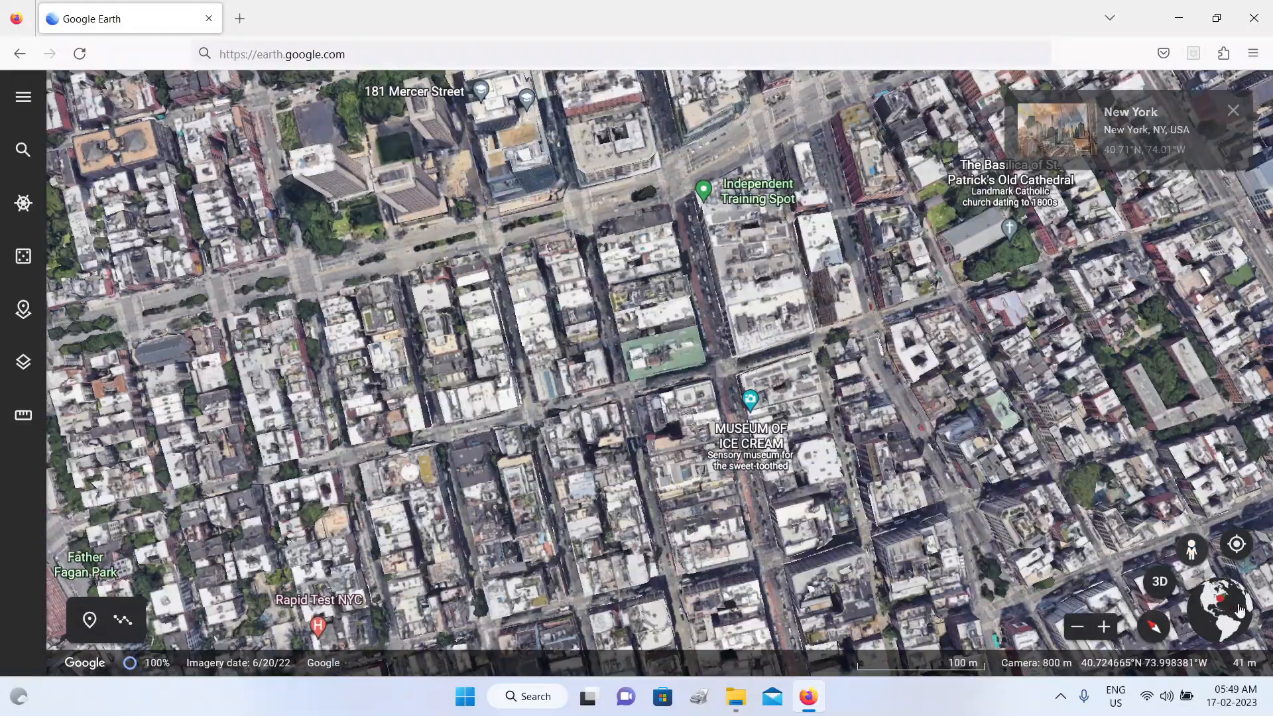
{"action": "left_click", "coordinate": [1241, 609]}
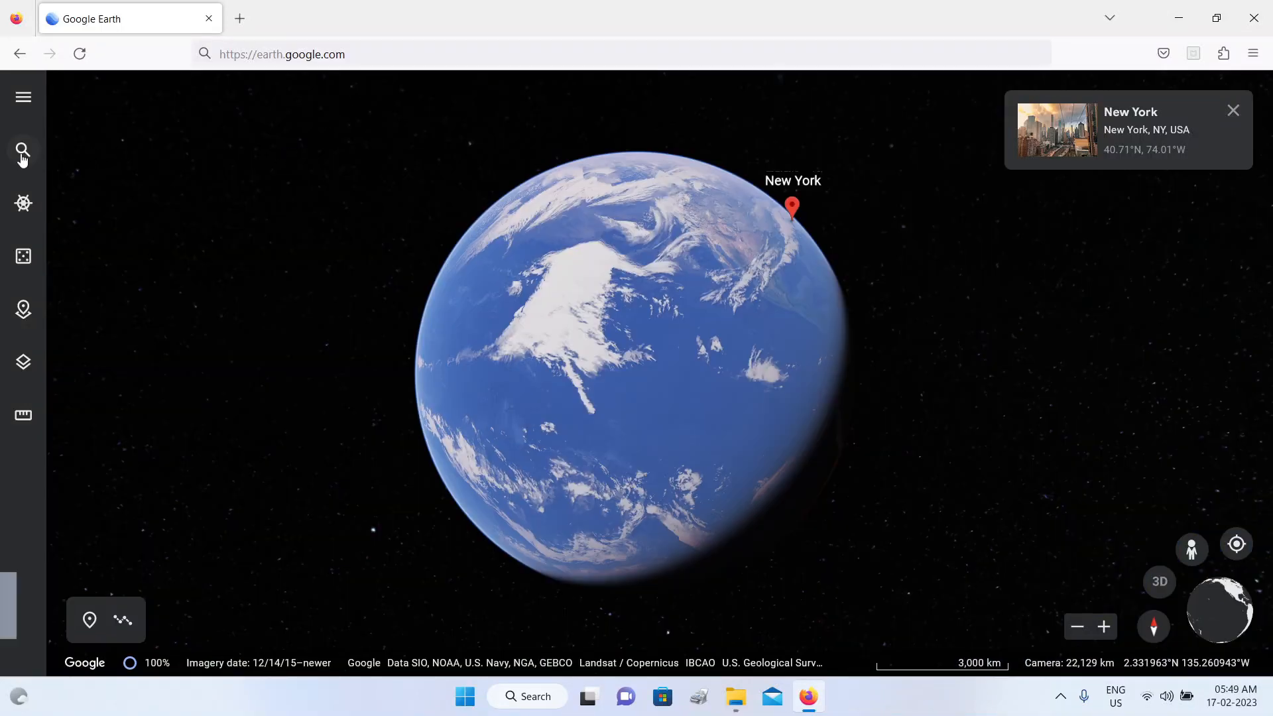
Step: Search by coordinates for latitude 43.08 and longitude -79.0778 and fly to that point
{"action": "left_click", "coordinate": [22, 153]}
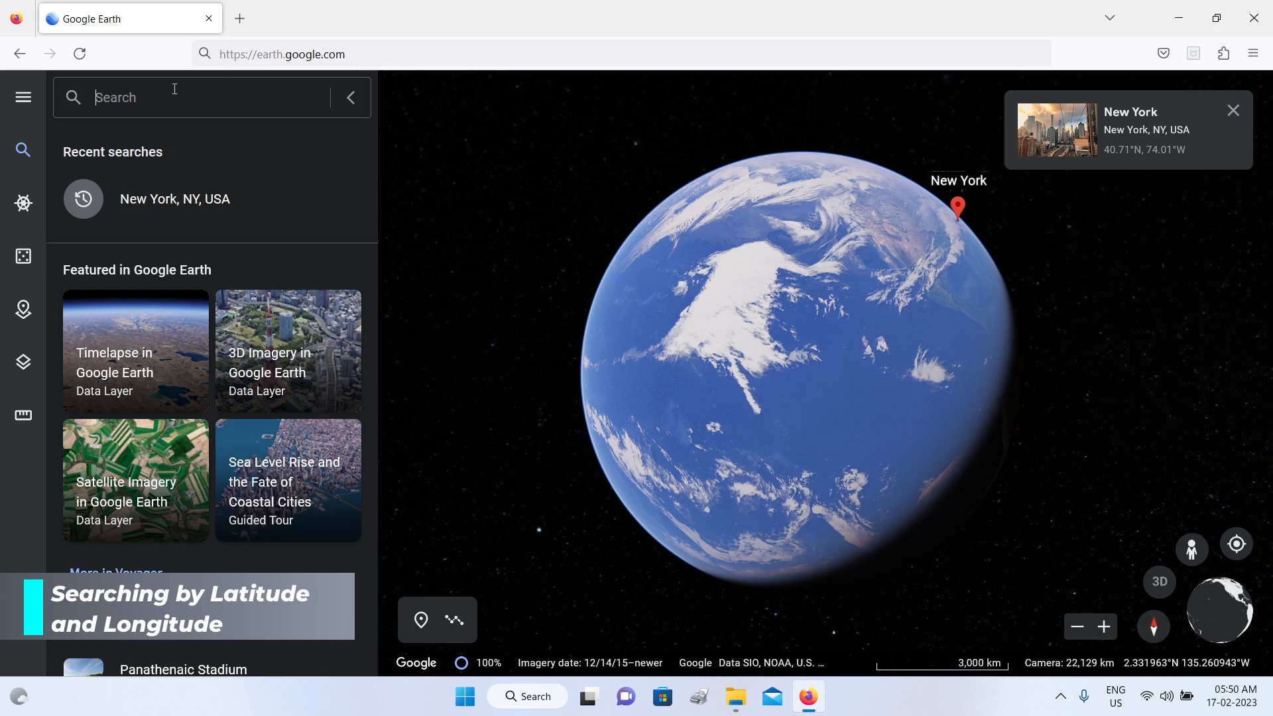
{"action": "type", "text": "43."}
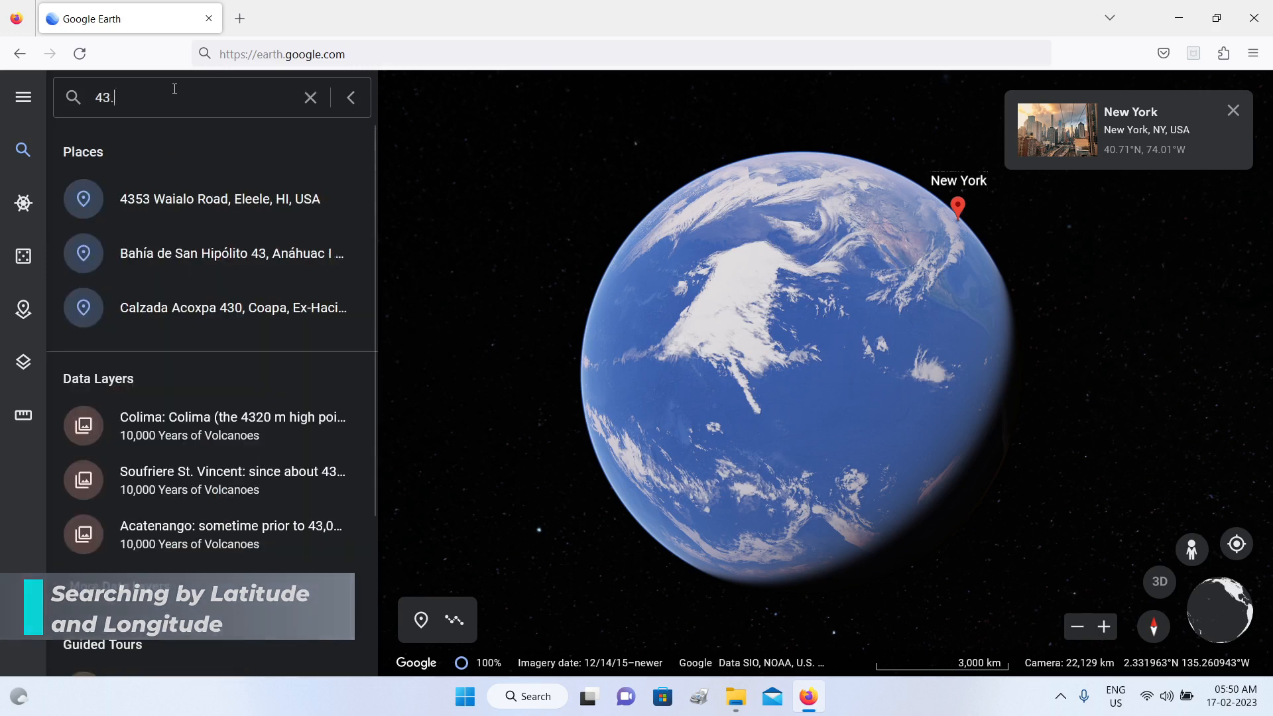
{"action": "type", "text": "0"}
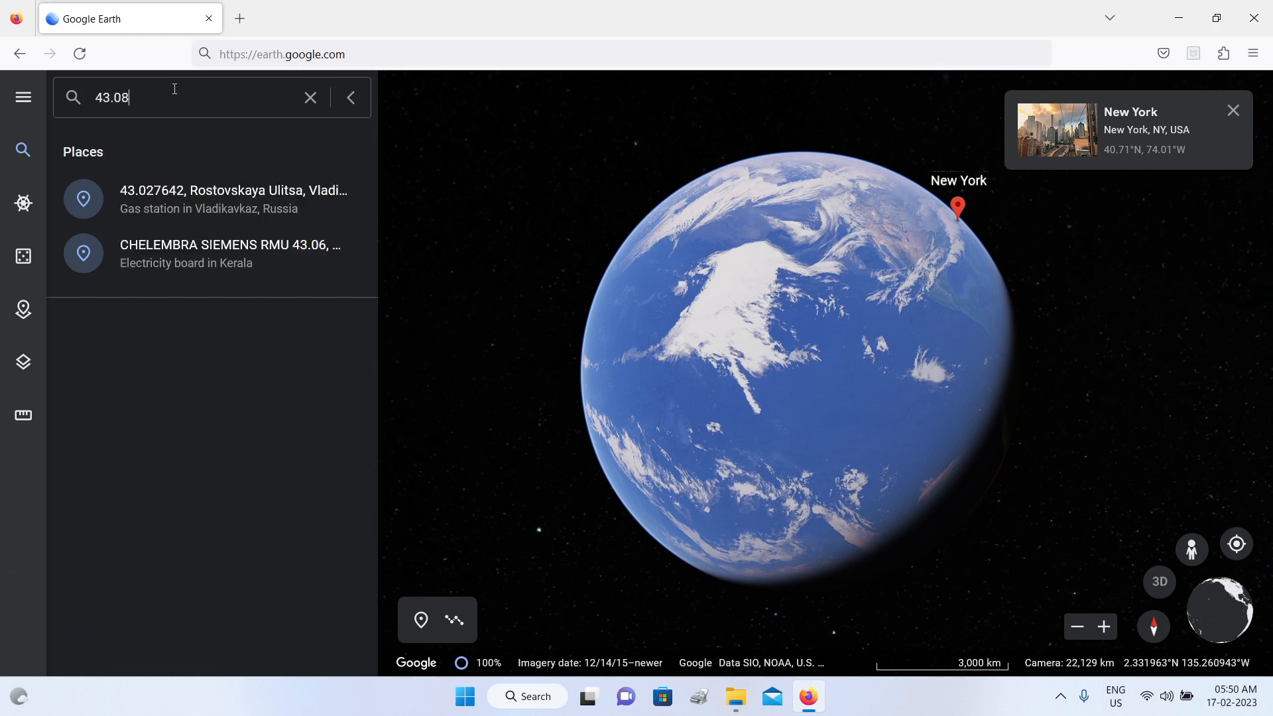
{"action": "type", "text": "8"}
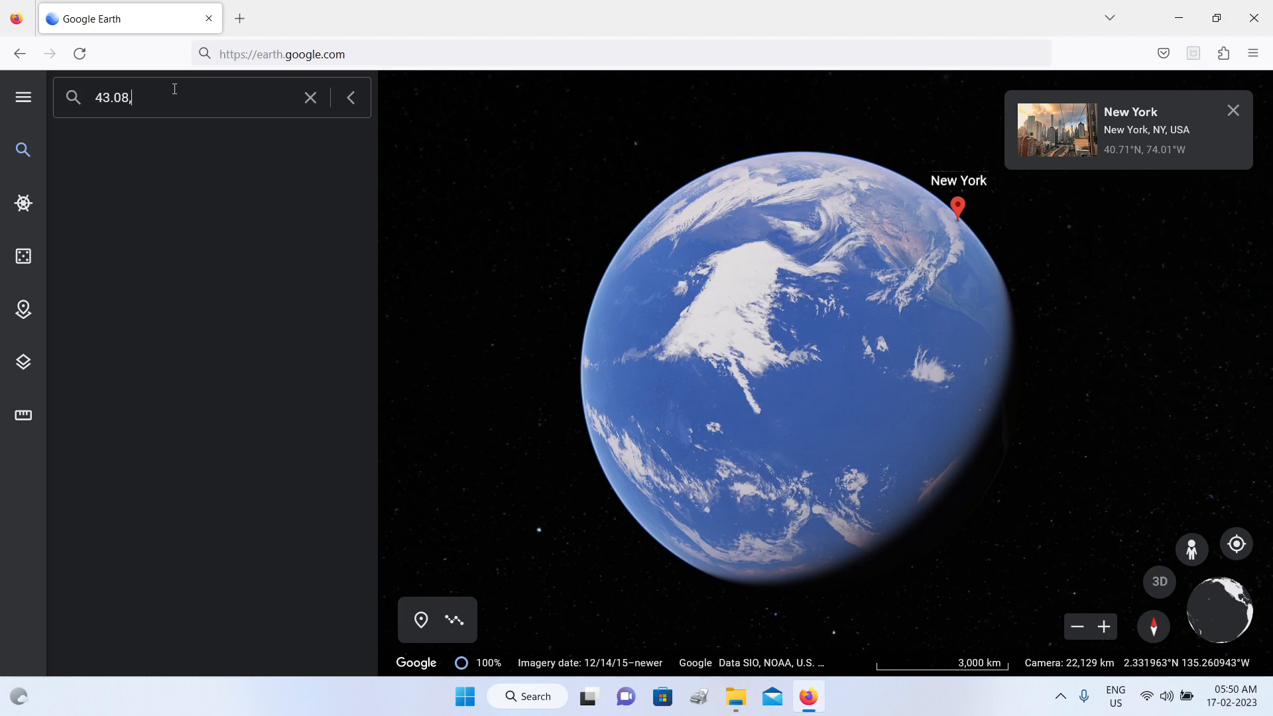
{"action": "type", "text": "9.0778"}
{"action": "key", "text": "Return"}
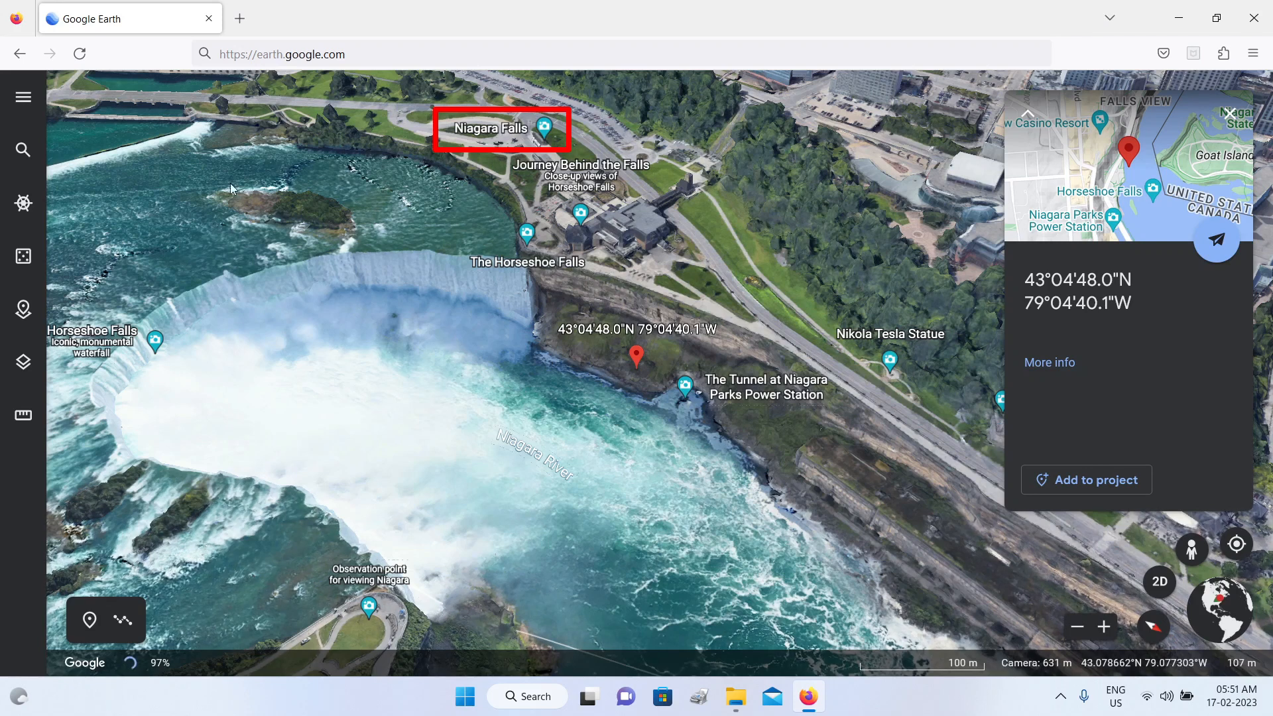
Step: Zoom out from Niagara Falls to the whole globe and close the information card of the searched coordinates
{"action": "left_click", "coordinate": [22, 152]}
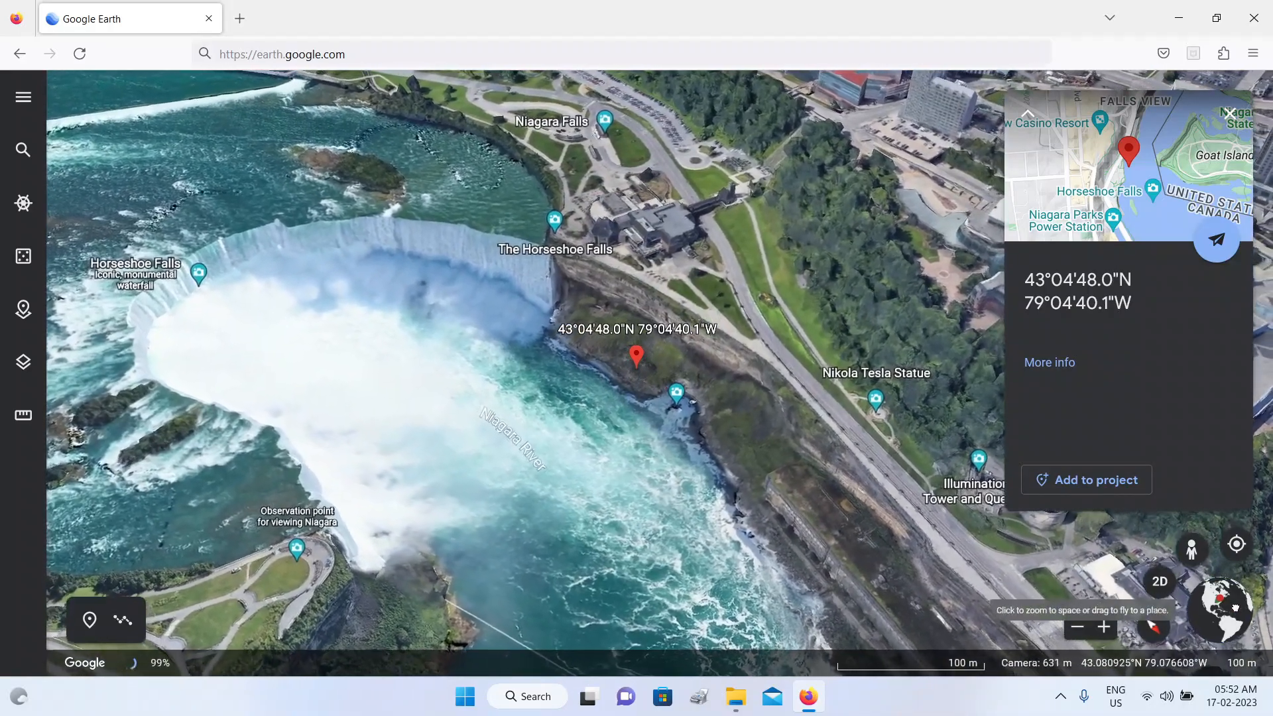
{"action": "left_click", "coordinate": [1237, 612]}
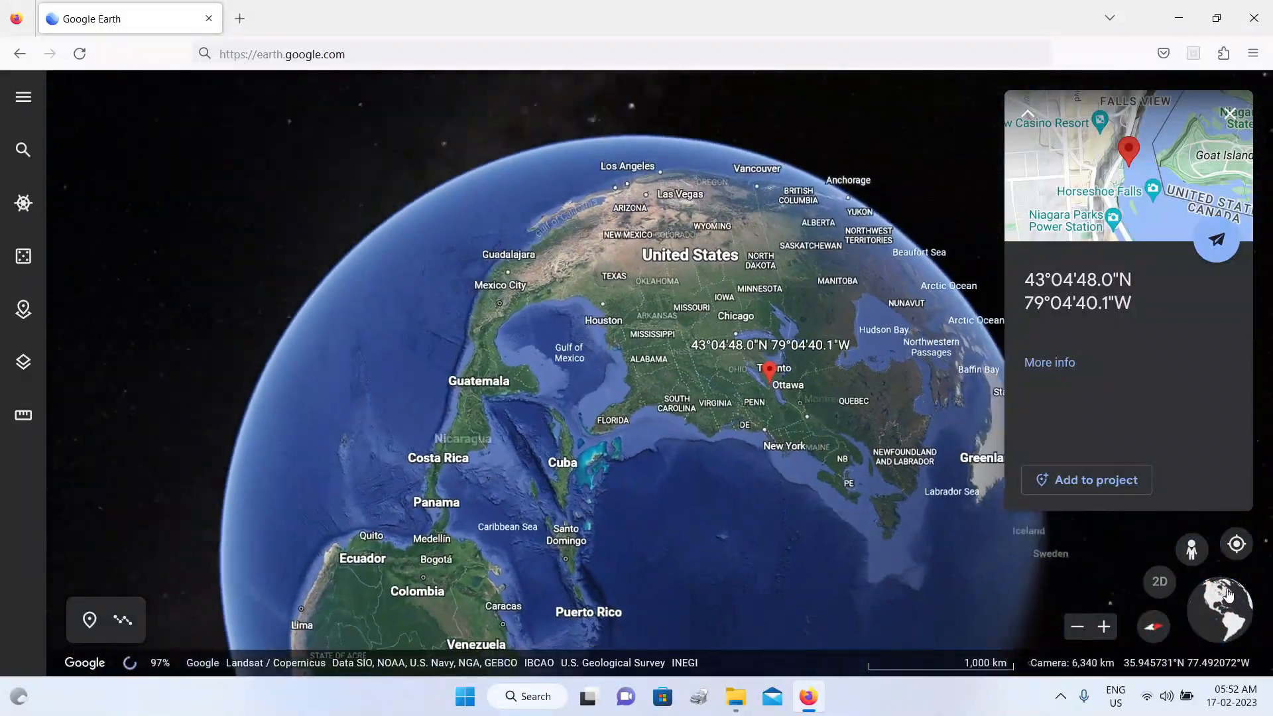
{"action": "left_click", "coordinate": [1229, 114]}
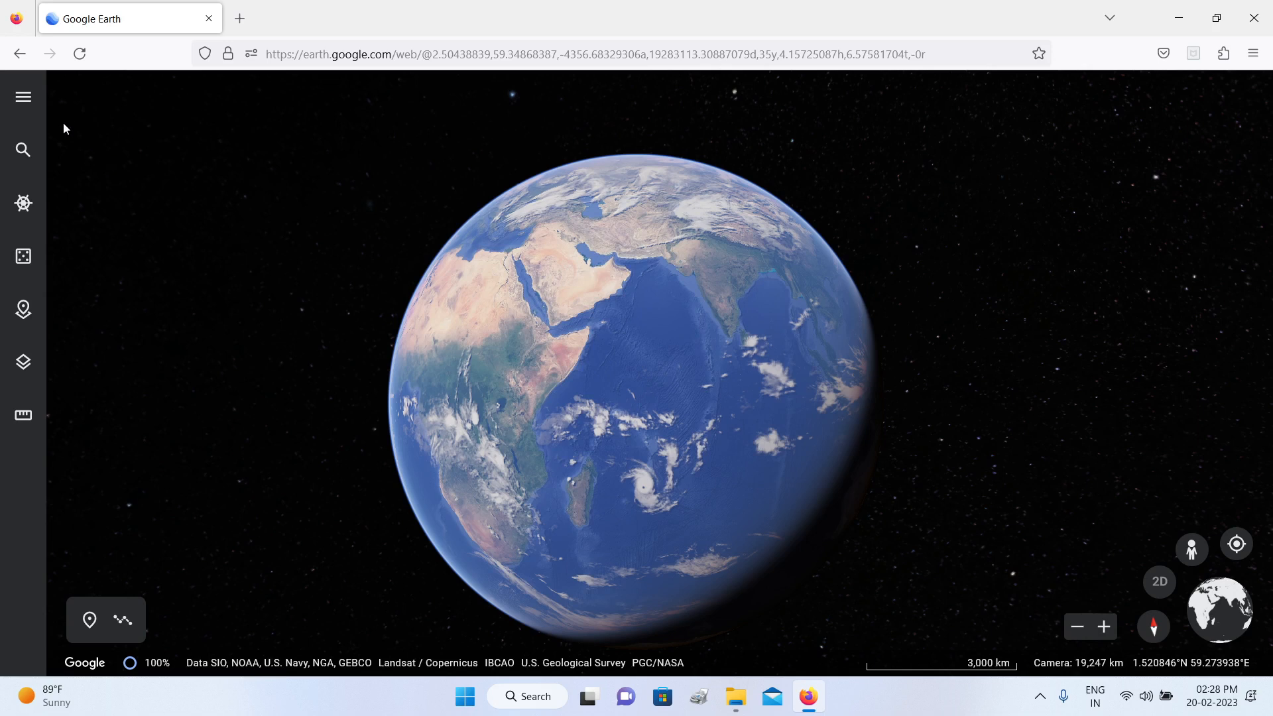
Step: Create a new project stored in Google Drive
{"action": "left_click", "coordinate": [24, 100]}
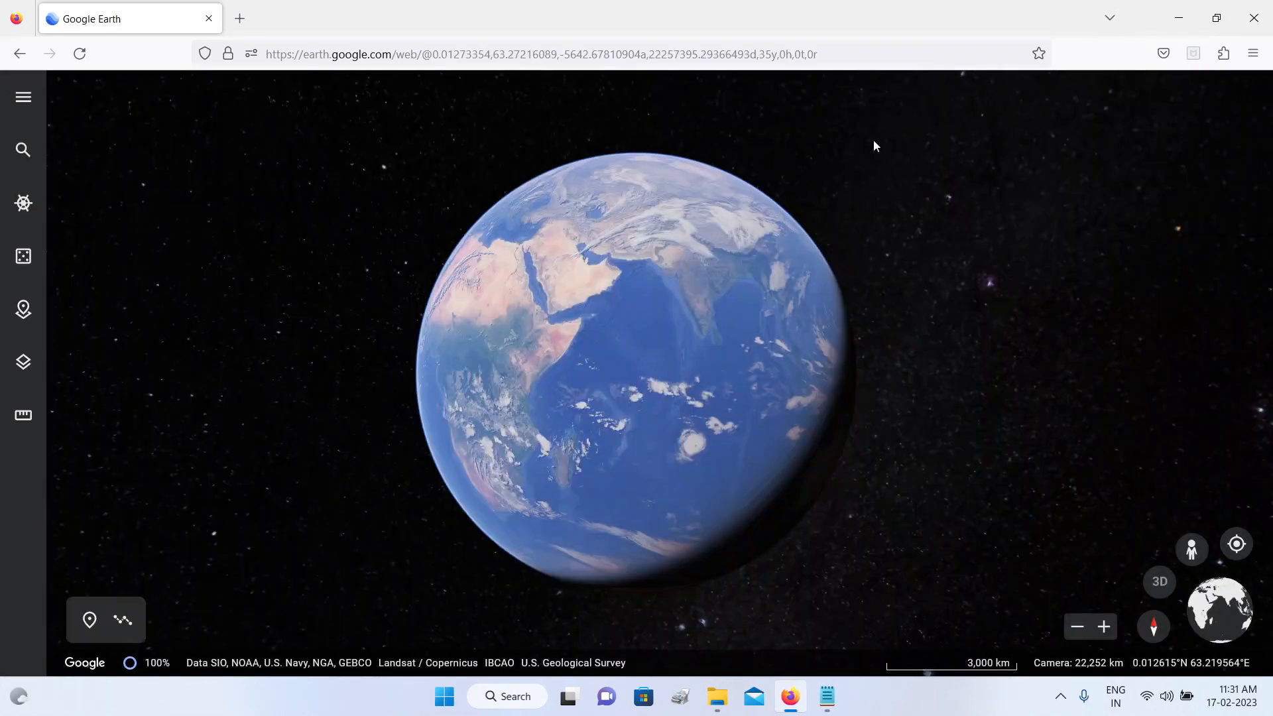
{"action": "left_click", "coordinate": [24, 310]}
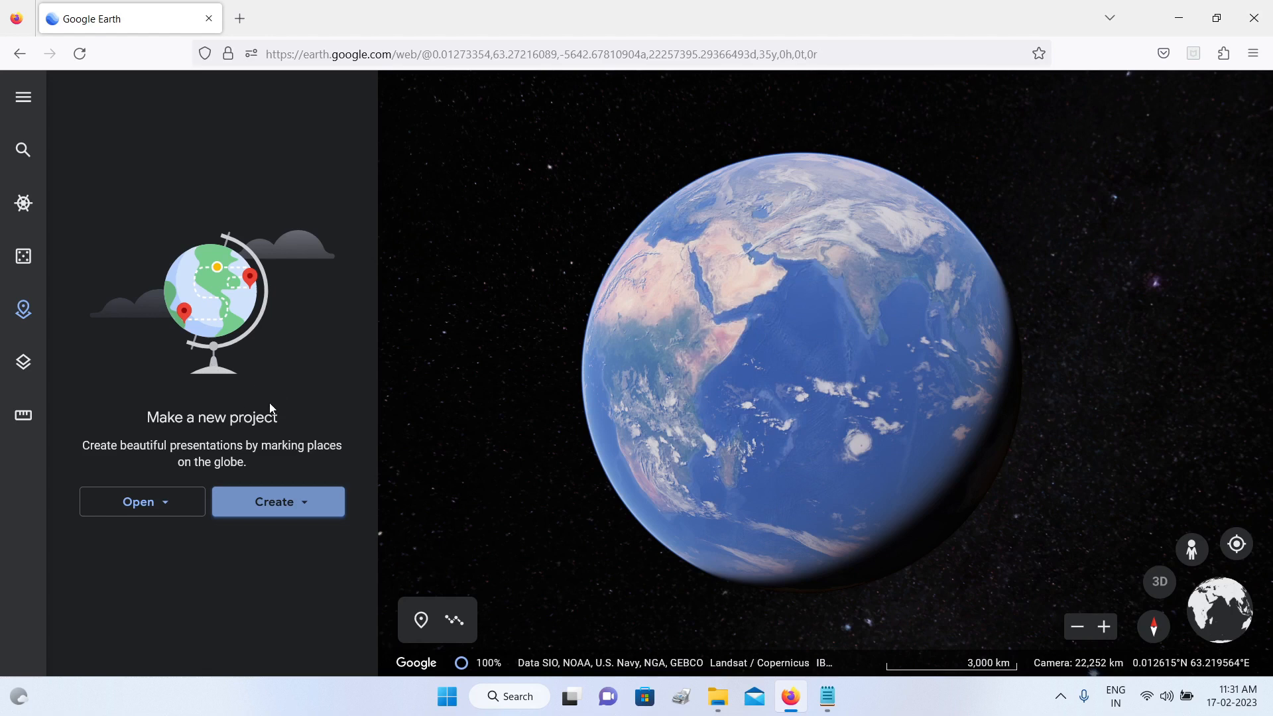
{"action": "left_click", "coordinate": [295, 511]}
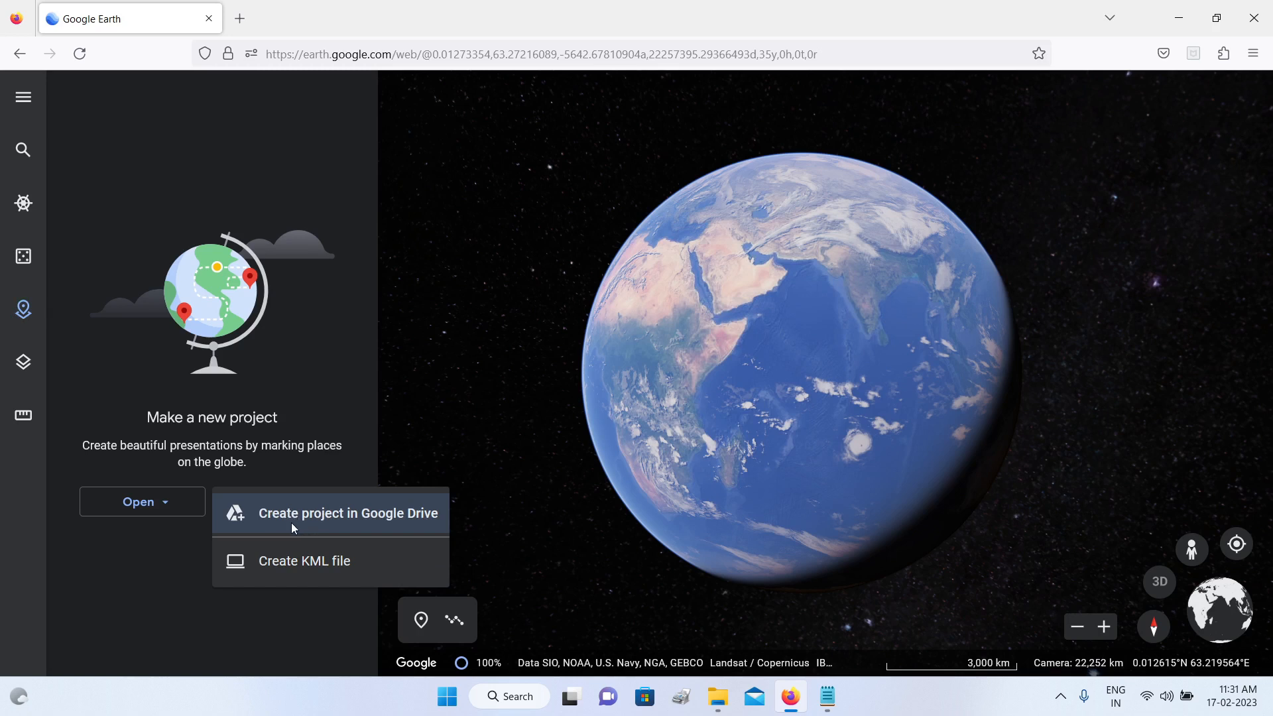
{"action": "left_click", "coordinate": [412, 514]}
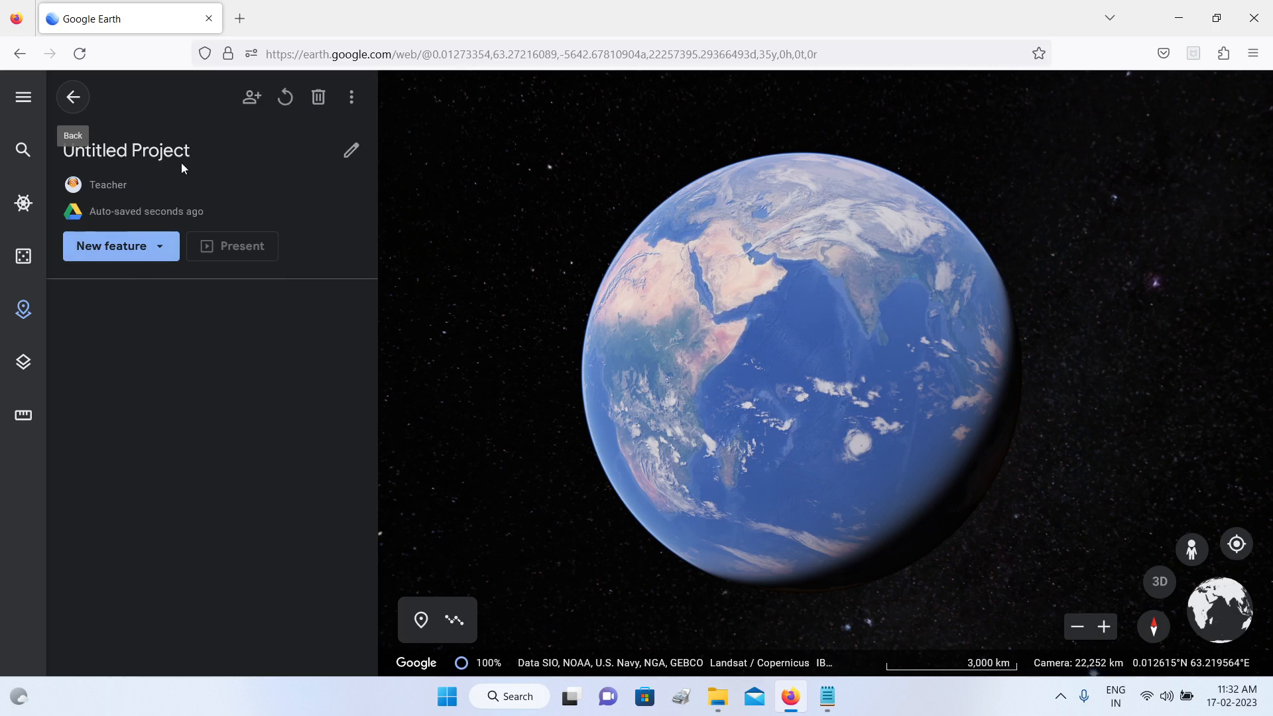
Step: Title the project "Major Nuclear Disasters", describe it as "A cautionary tale" and show the choices for a new feature
{"action": "left_click", "coordinate": [350, 150]}
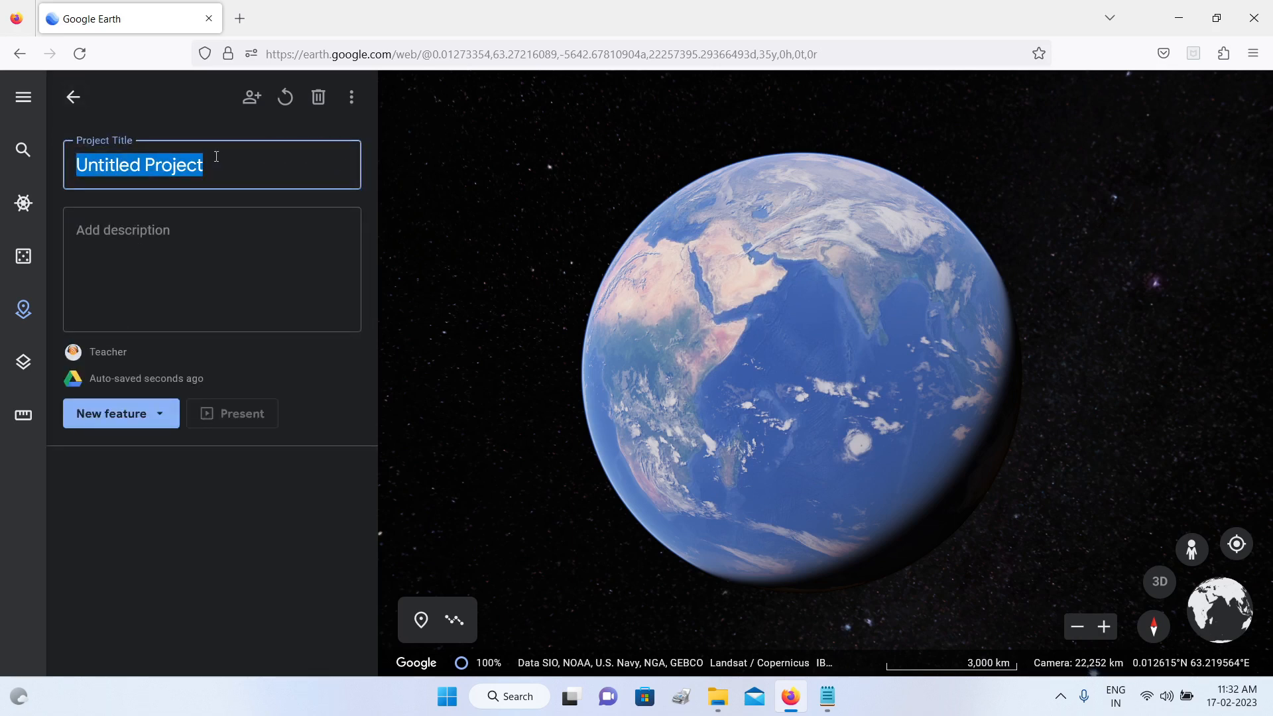
{"action": "type", "text": "Major"}
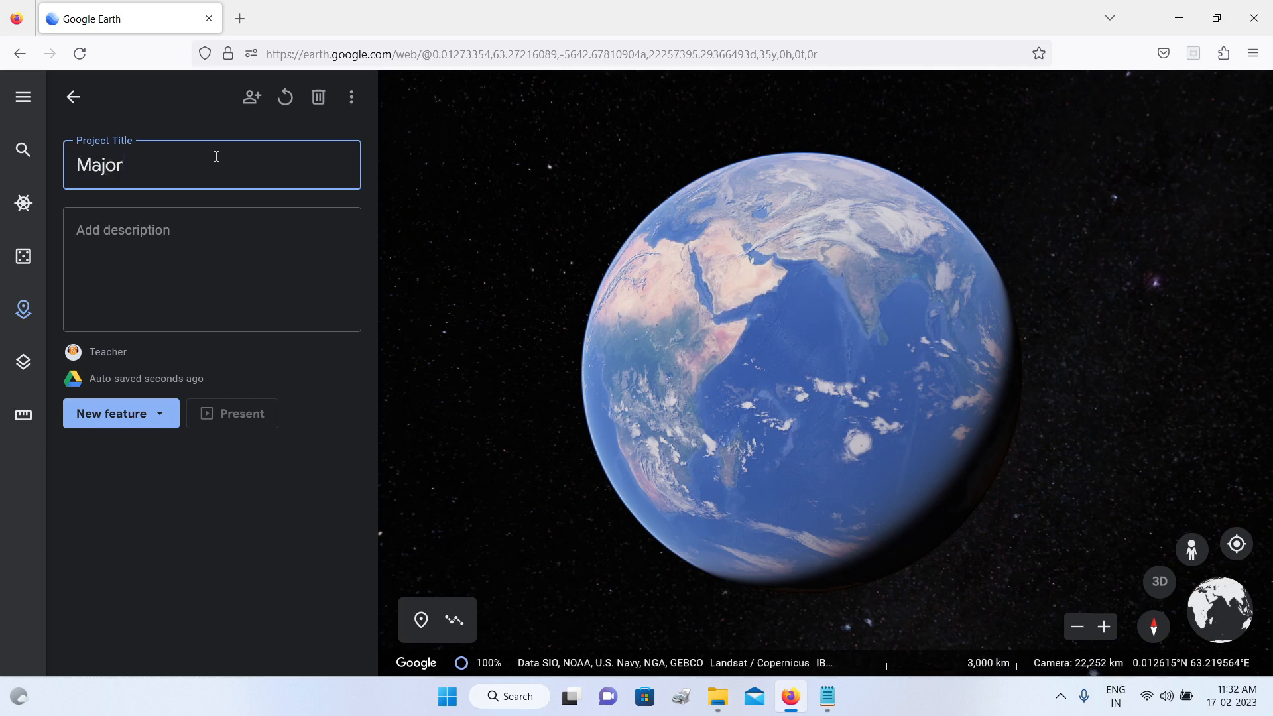
{"action": "type", "text": " Nuclear "}
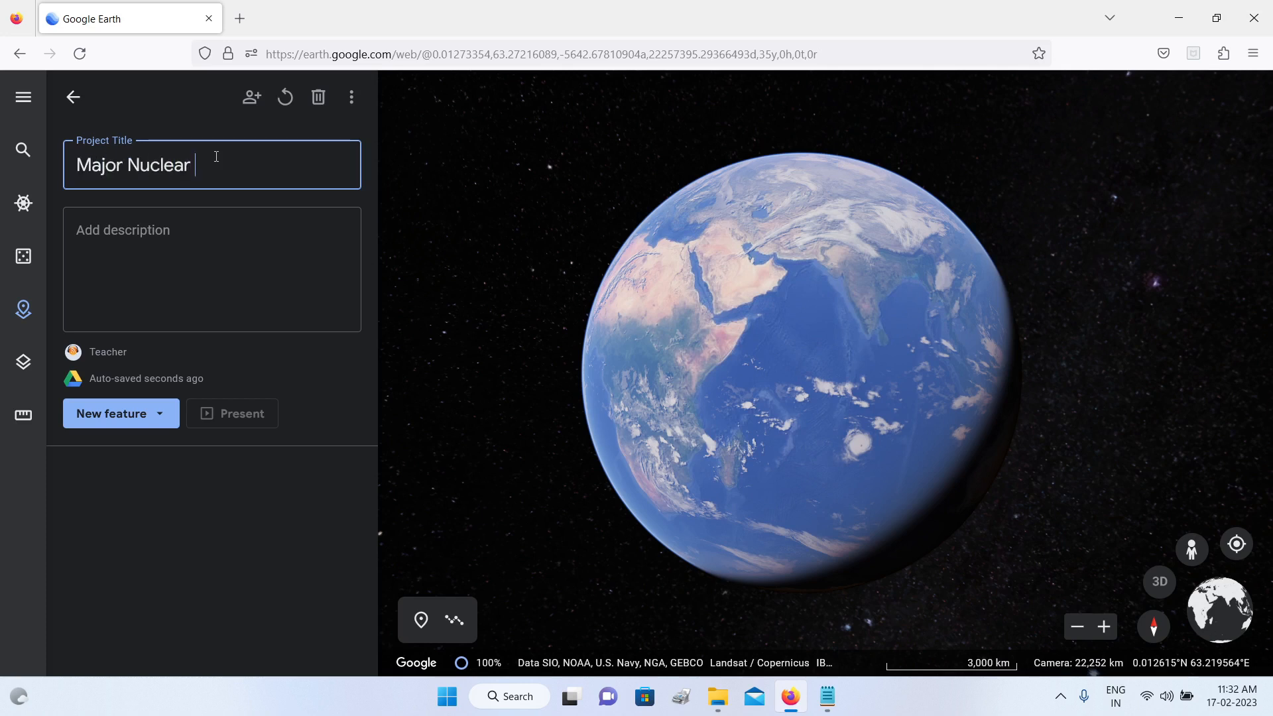
{"action": "type", "text": "Disasters"}
{"action": "left_click", "coordinate": [177, 237]}
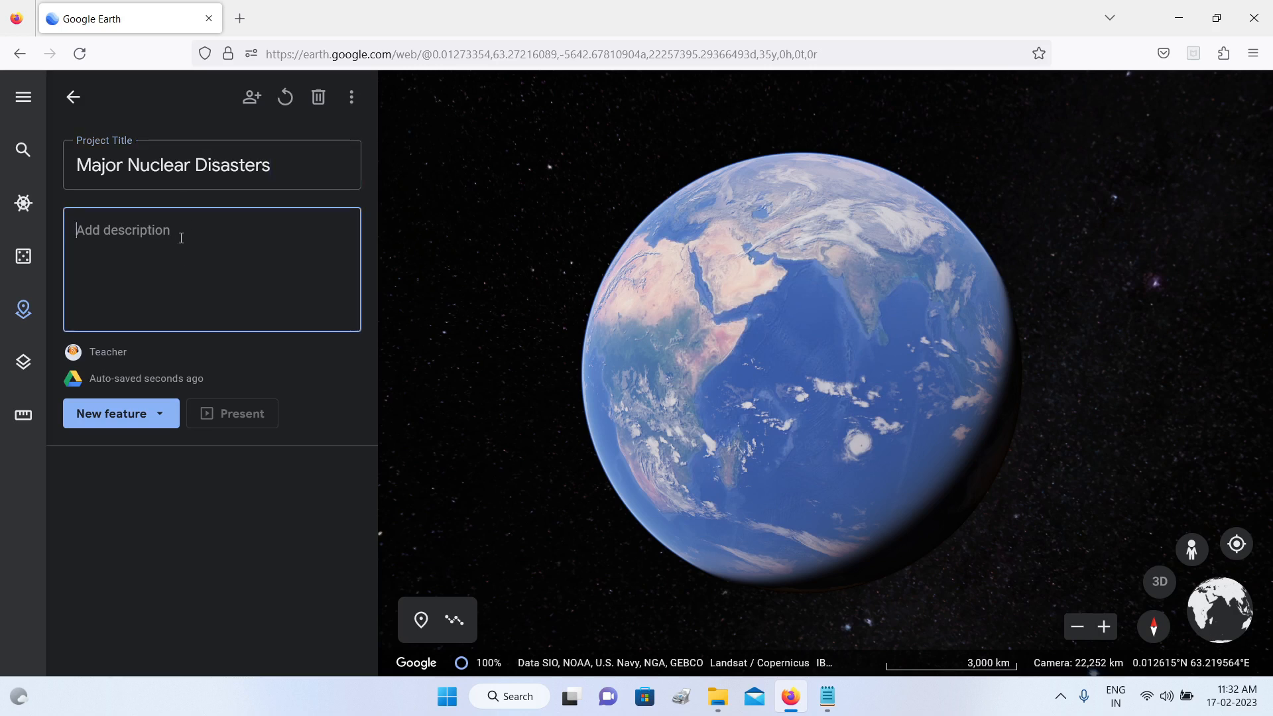
{"action": "type", "text": "A cautionary tale"}
{"action": "left_click", "coordinate": [159, 422]}
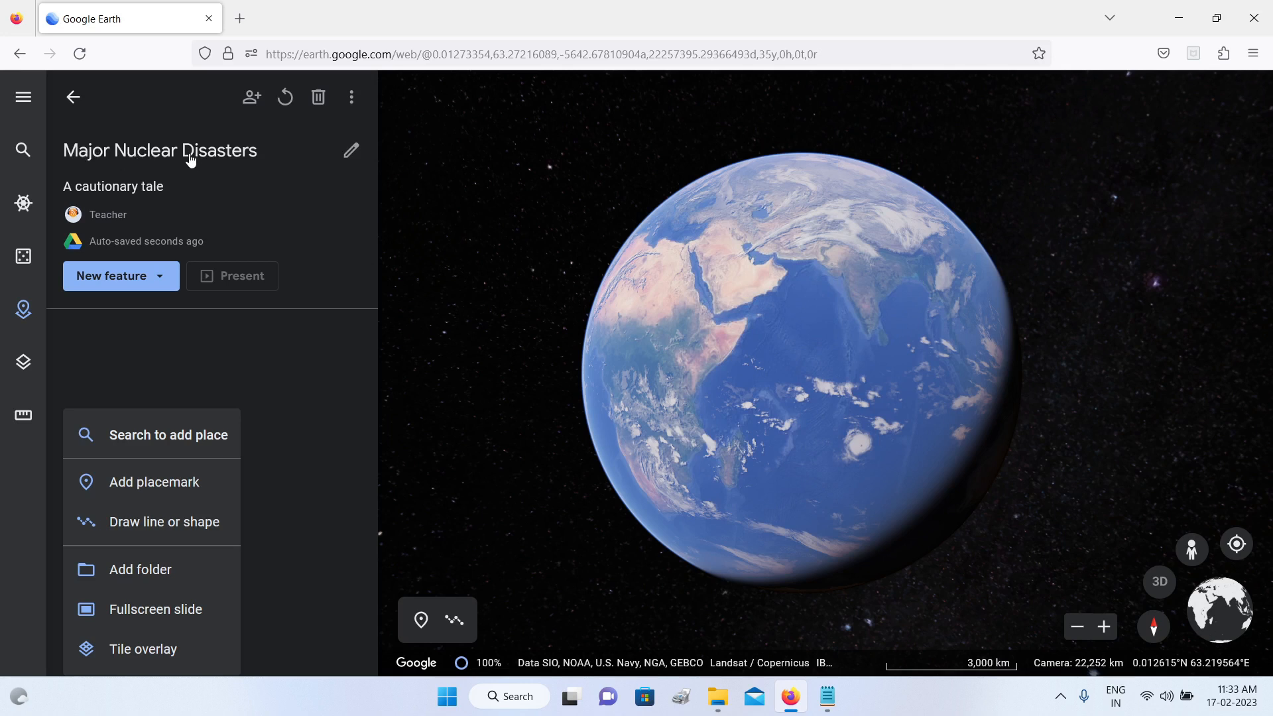
Step: Search for "Fukushima nuclear", choose the suggested nuclear power plant near Fukushima, and bring the Fukushima Daiichi plant into close view
{"action": "left_click", "coordinate": [24, 154]}
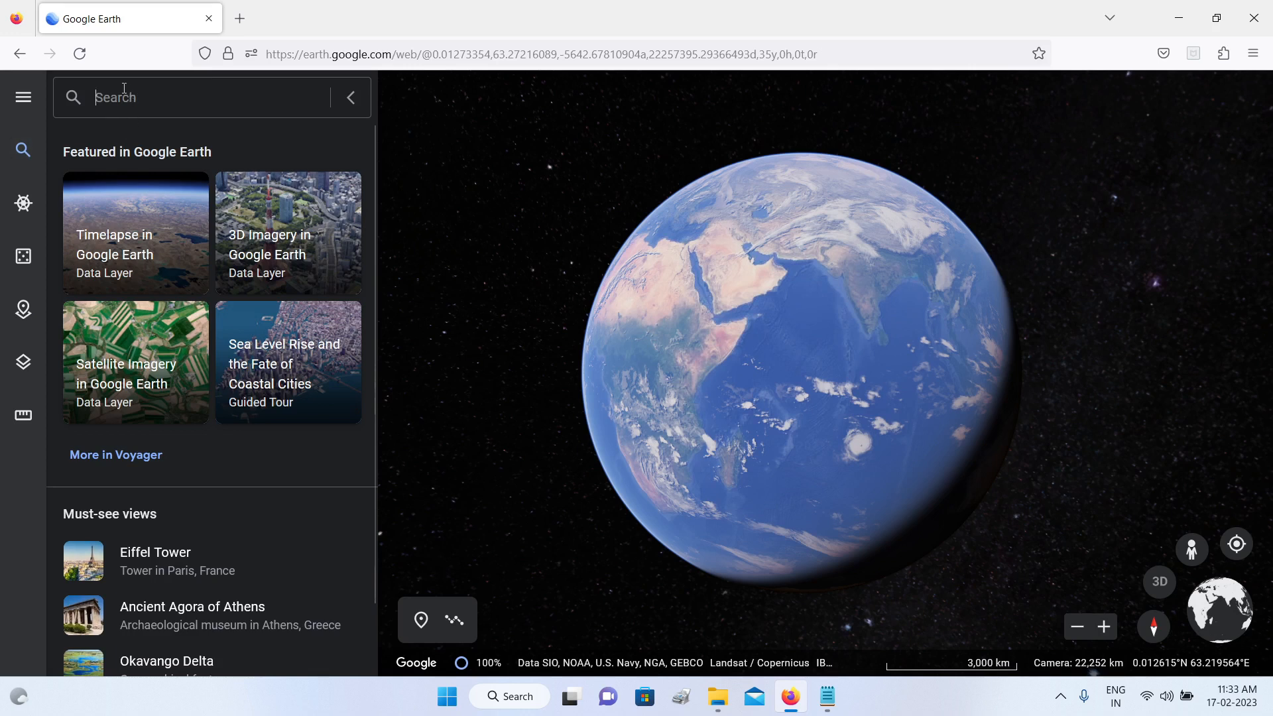
{"action": "type", "text": "F"}
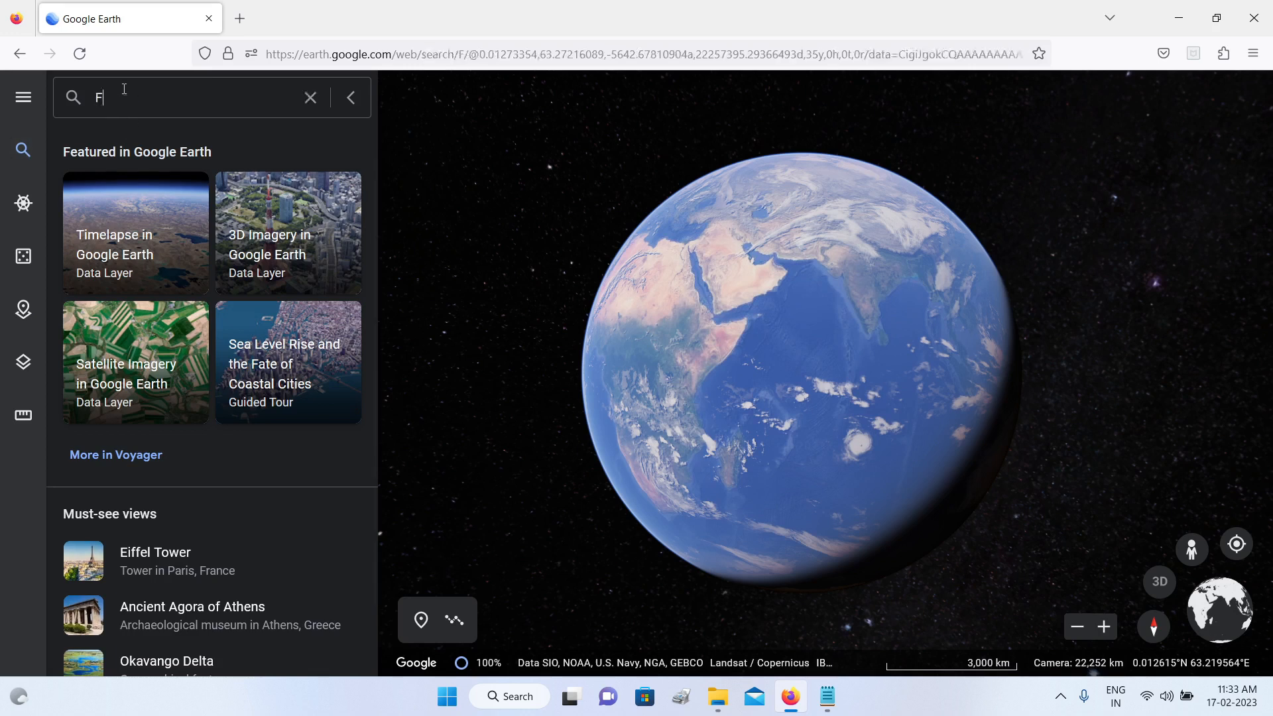
{"action": "type", "text": "ukushi"}
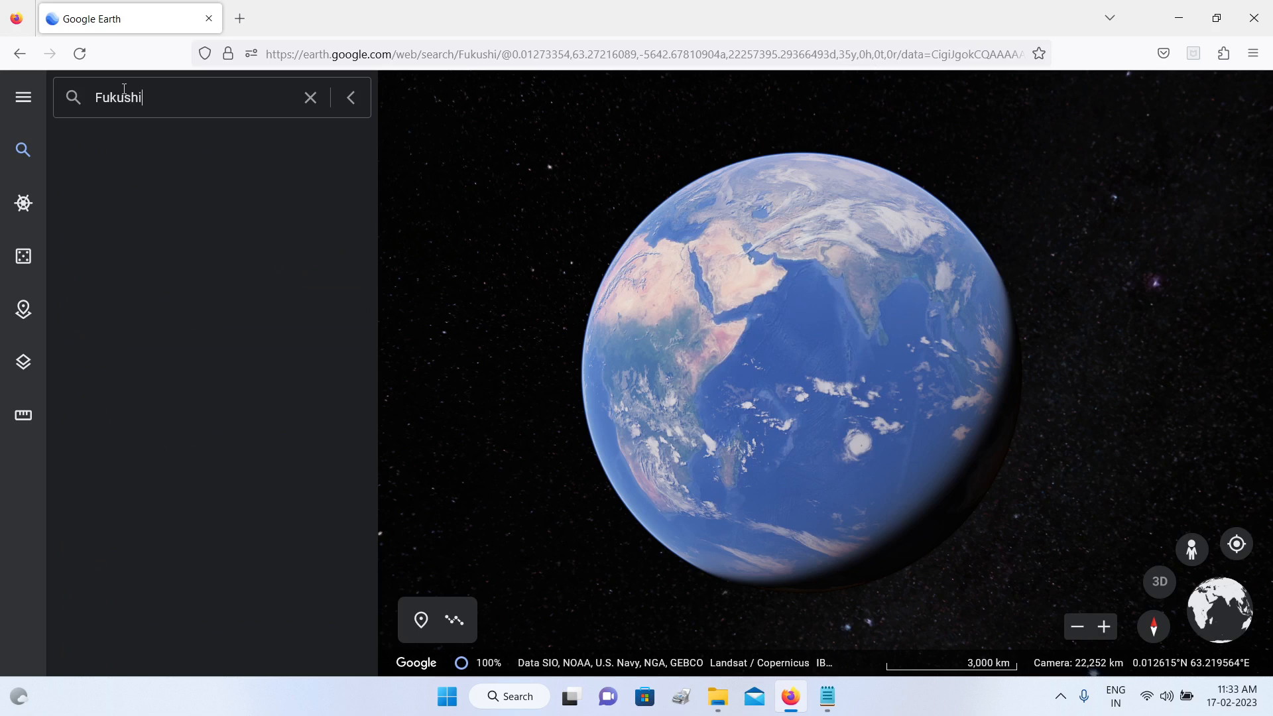
{"action": "type", "text": "ma nuclear"}
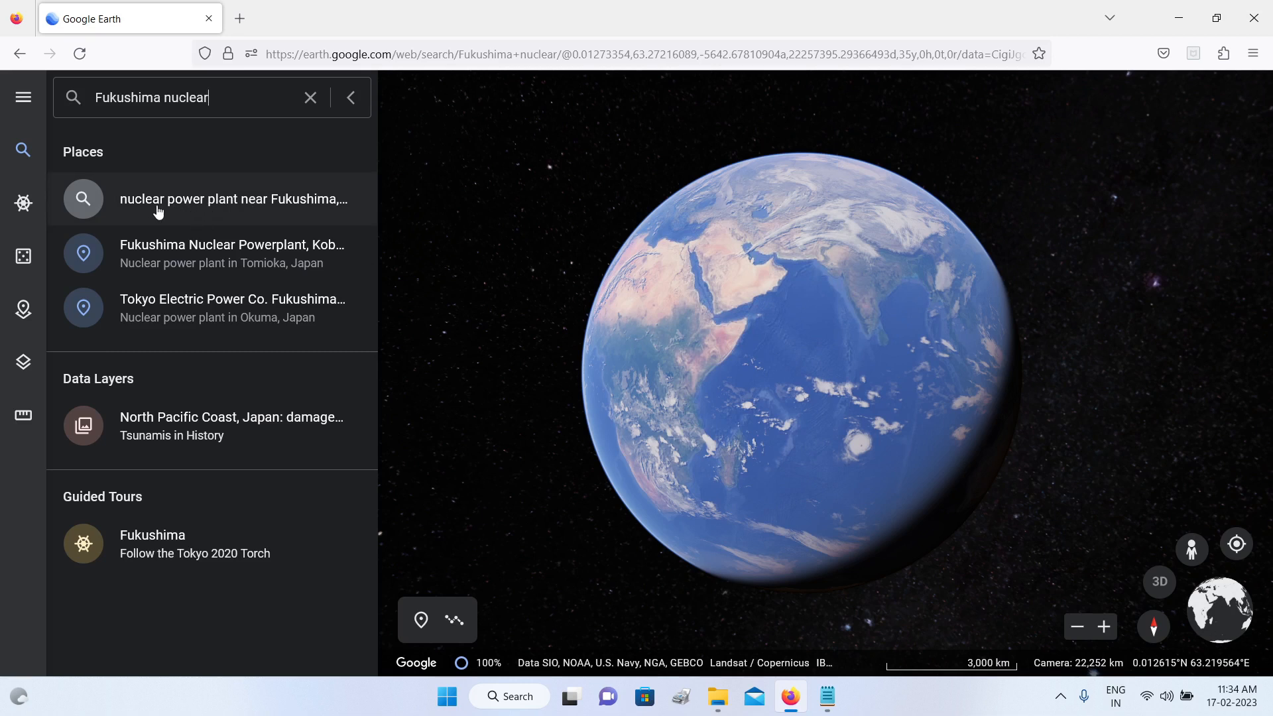
{"action": "left_click", "coordinate": [307, 200]}
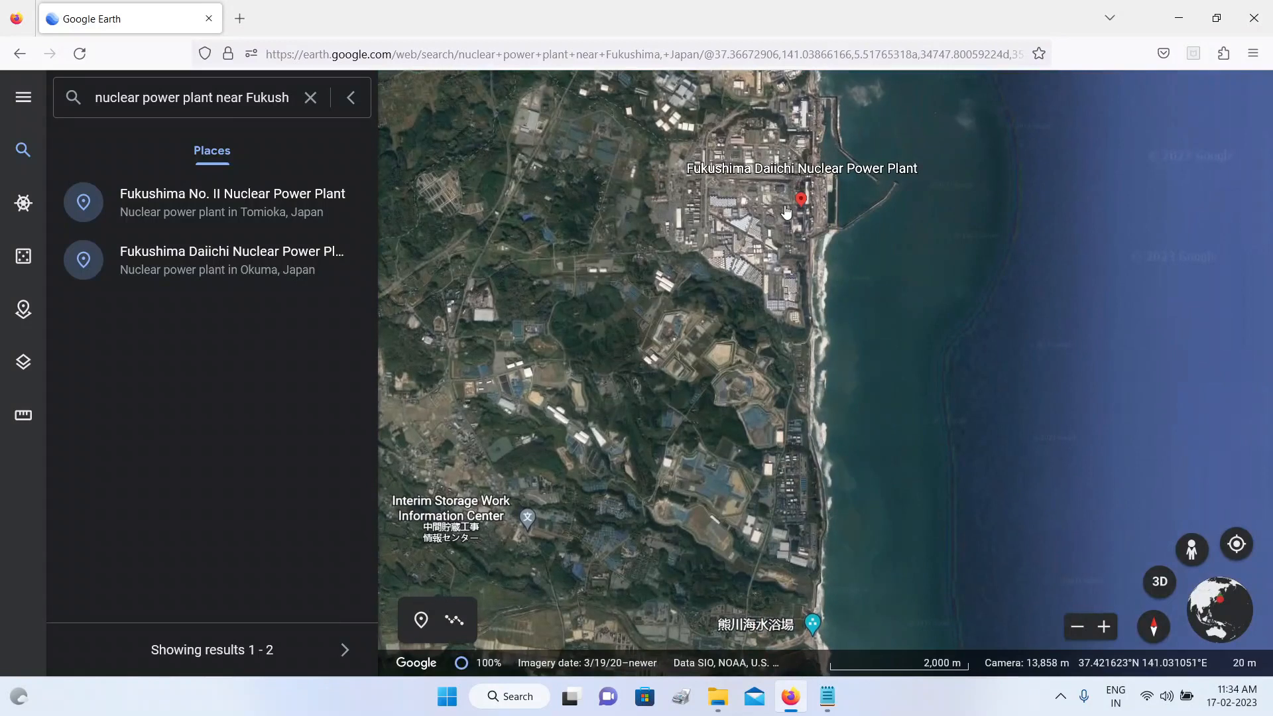
{"action": "left_click_drag", "start_coordinate": [768, 244], "coordinate": [702, 411]}
{"action": "scroll", "coordinate": [777, 336], "scroll_direction": "up", "scroll_amount": 3}
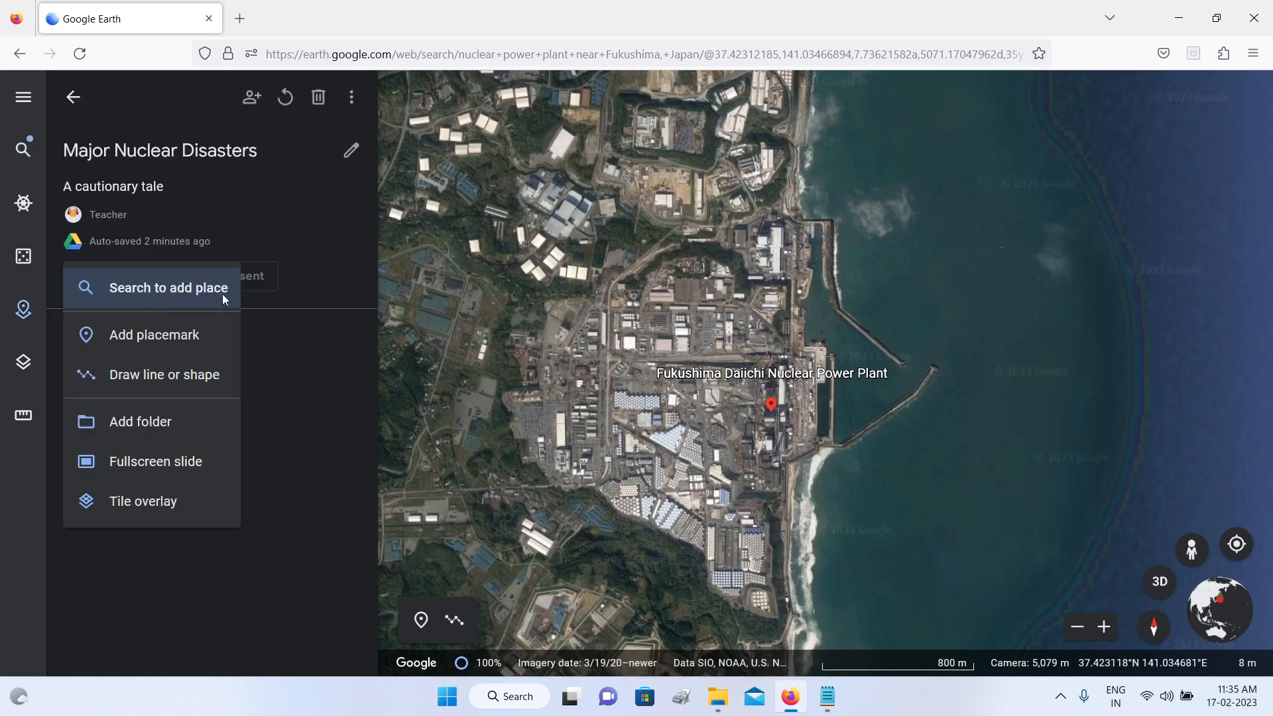
Step: Dismiss the new feature choices and view the Fukushima Daiichi plant and its coastline in tilted, rotated 3D
{"action": "left_click", "coordinate": [738, 338]}
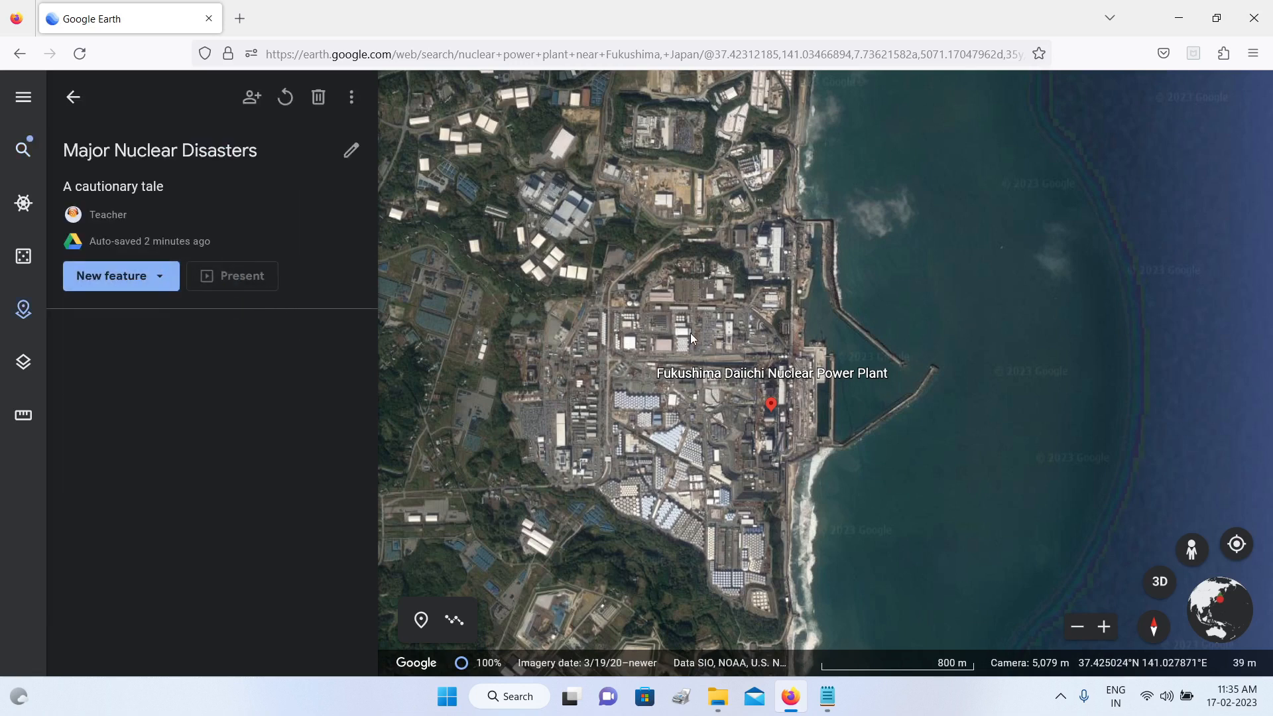
{"action": "scroll", "coordinate": [690, 333], "scroll_direction": "up", "scroll_amount": 3}
{"action": "scroll", "coordinate": [691, 333], "scroll_direction": "down", "scroll_amount": 3}
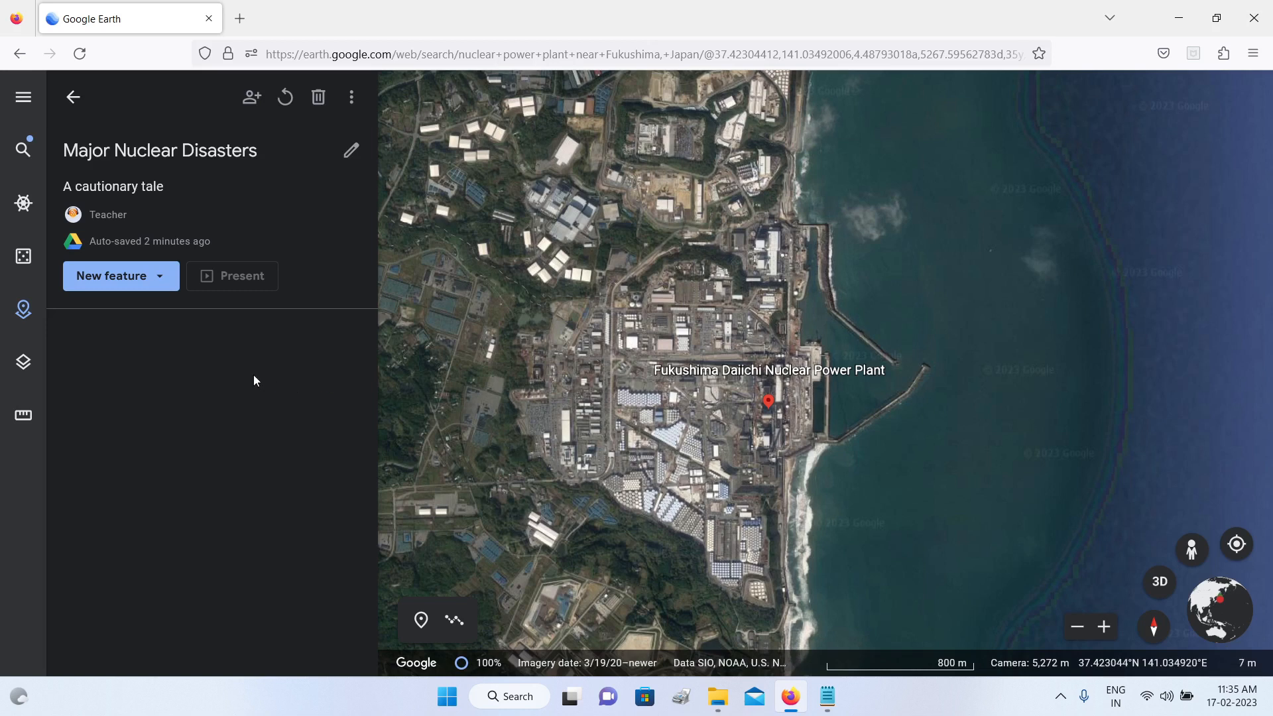
{"action": "left_click", "coordinate": [1158, 583]}
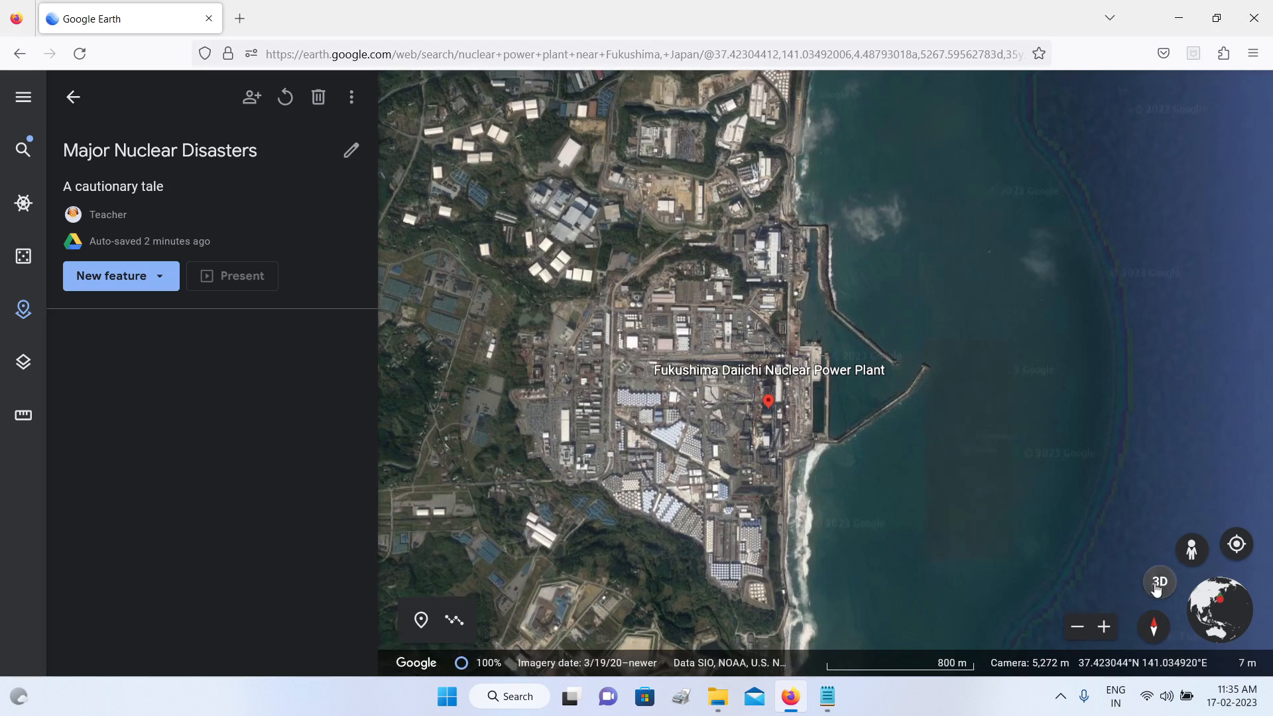
{"action": "middle_click_drag", "start_coordinate": [714, 475], "coordinate": [793, 450]}
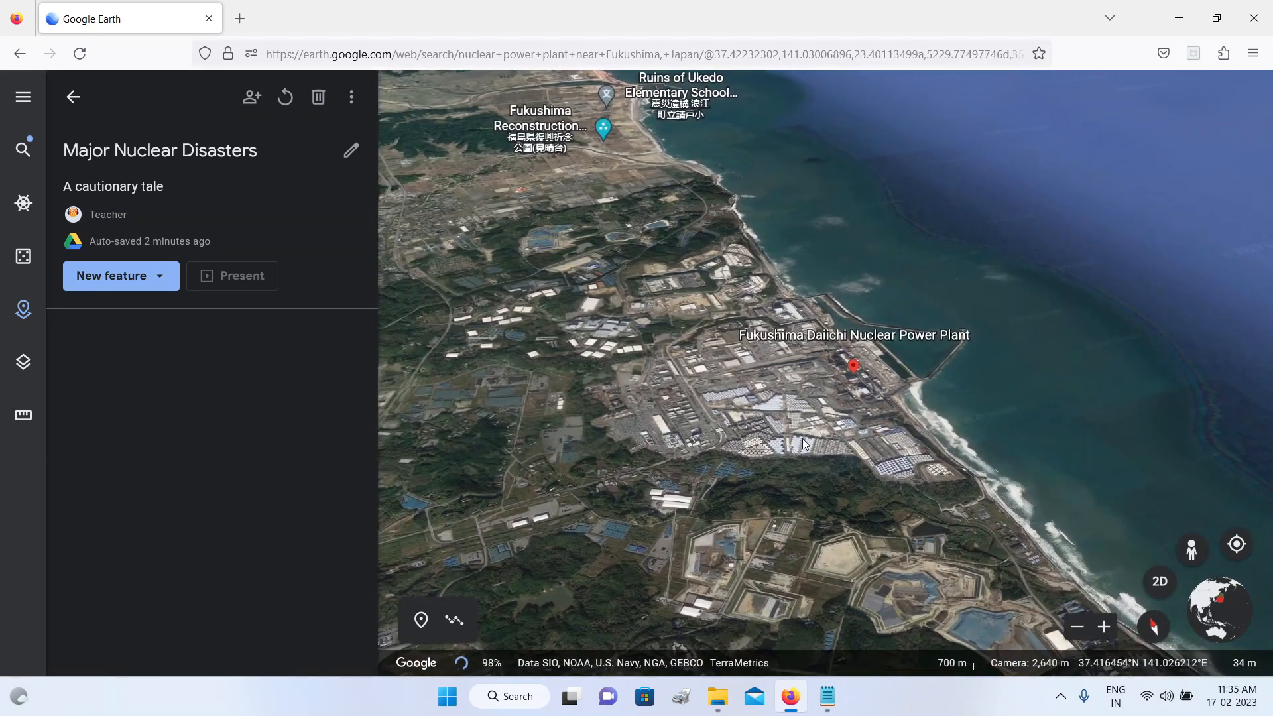
Step: Add a placemark in the middle of the Fukushima Daiichi plant grounds, west of the existing search marker
{"action": "scroll", "coordinate": [827, 406], "scroll_direction": "up", "scroll_amount": 3}
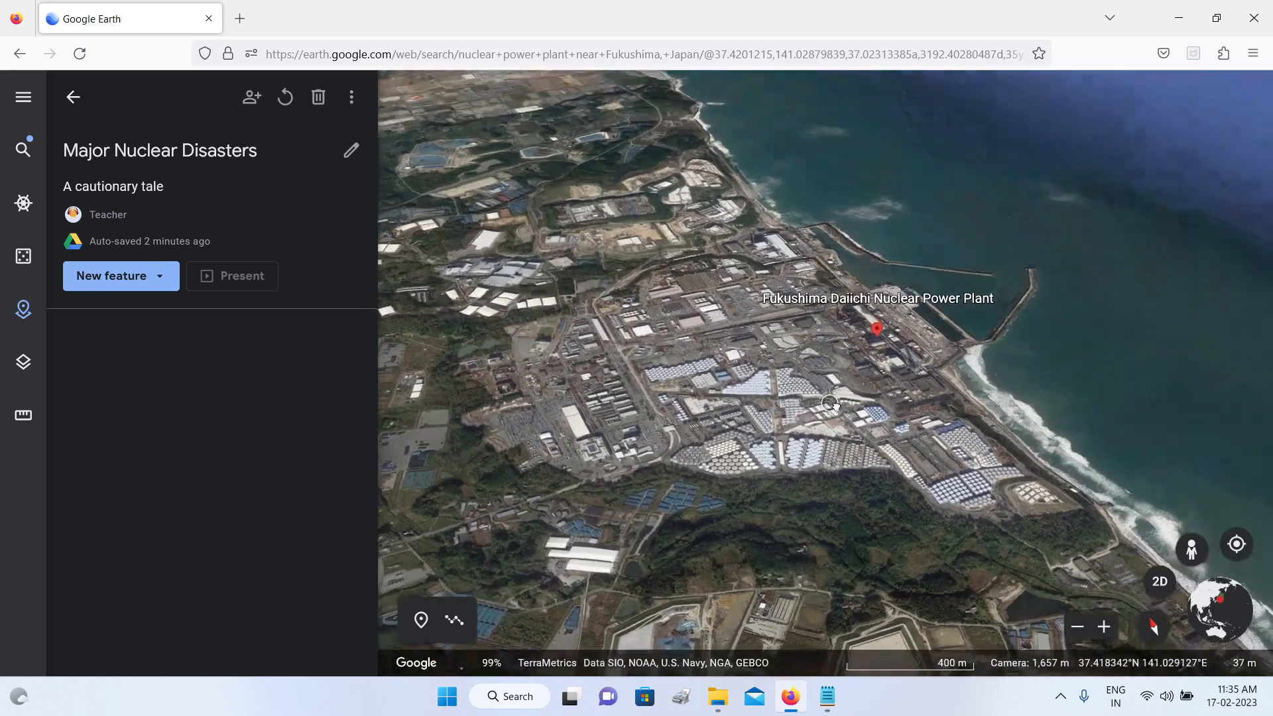
{"action": "mouse_move", "coordinate": [835, 405]}
{"action": "middle_mouse_down"}
{"action": "mouse_move", "coordinate": [933, 418]}
{"action": "mouse_move", "coordinate": [856, 414]}
{"action": "middle_mouse_up"}
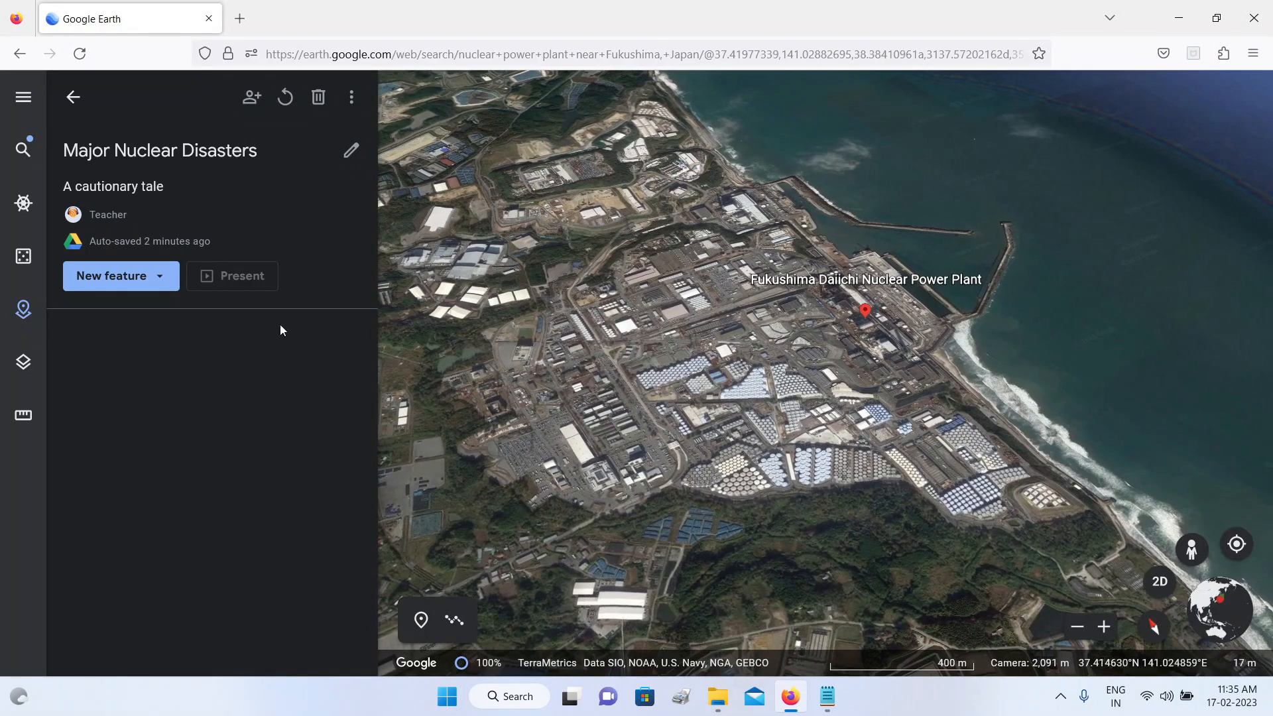
{"action": "left_click", "coordinate": [159, 280]}
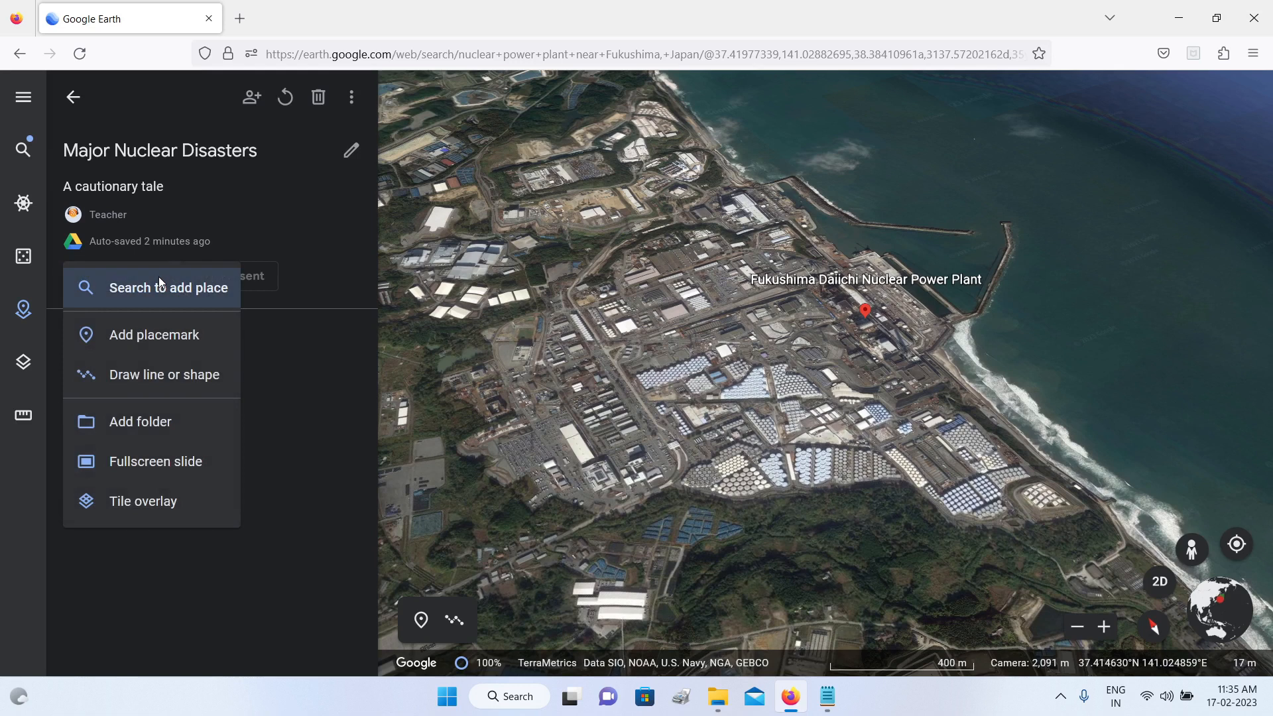
{"action": "left_click", "coordinate": [156, 335]}
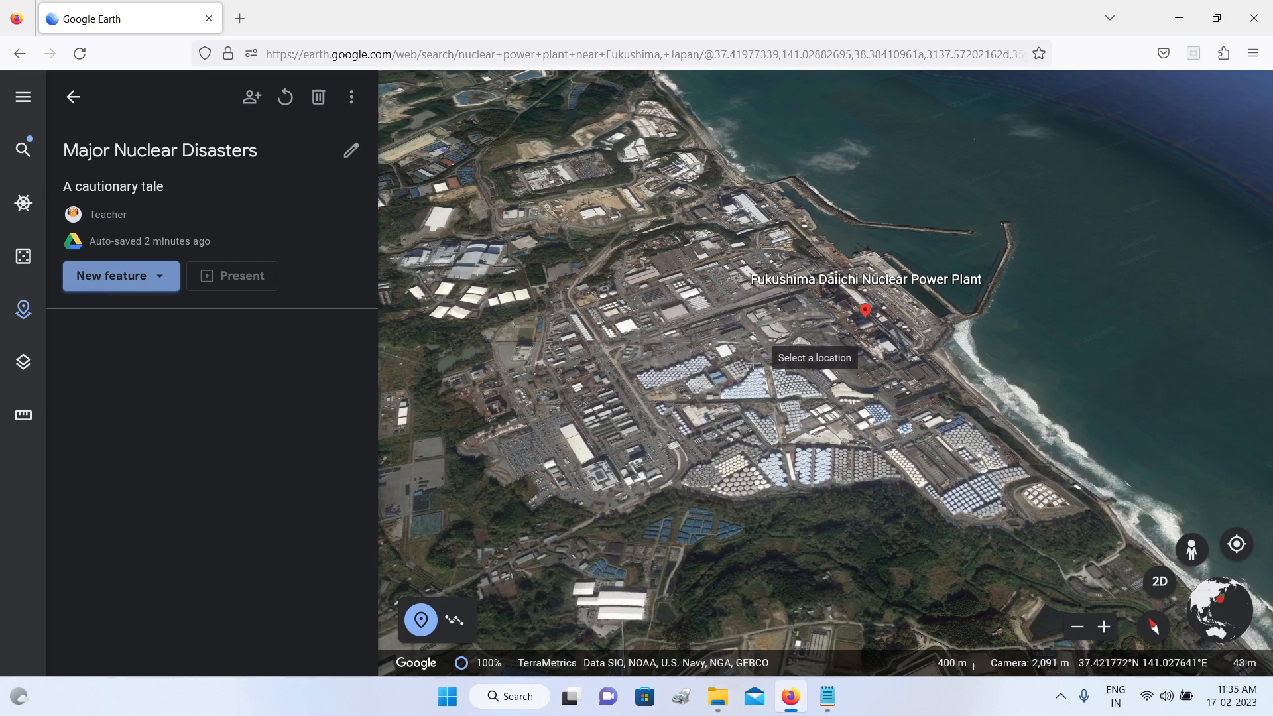
{"action": "left_click", "coordinate": [732, 323]}
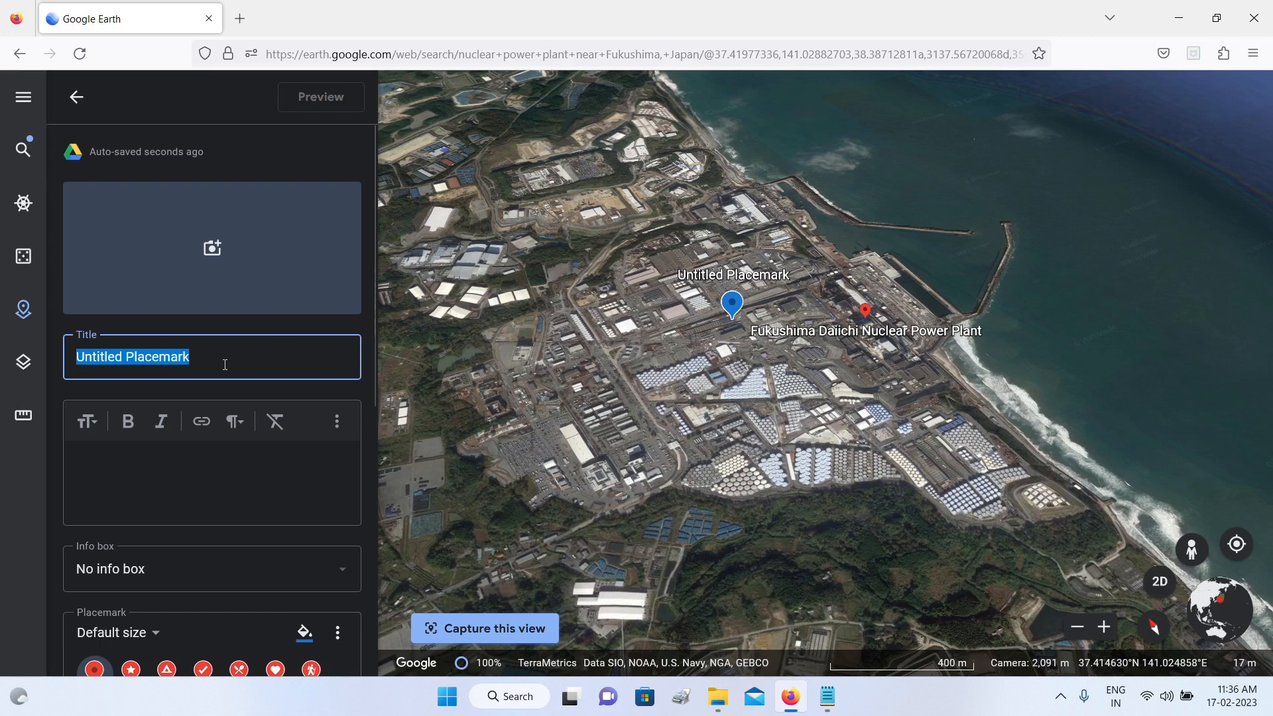
Step: Title the new placemark "Fukushima Nuclear Plant"
{"action": "type", "text": "Fukushim"}
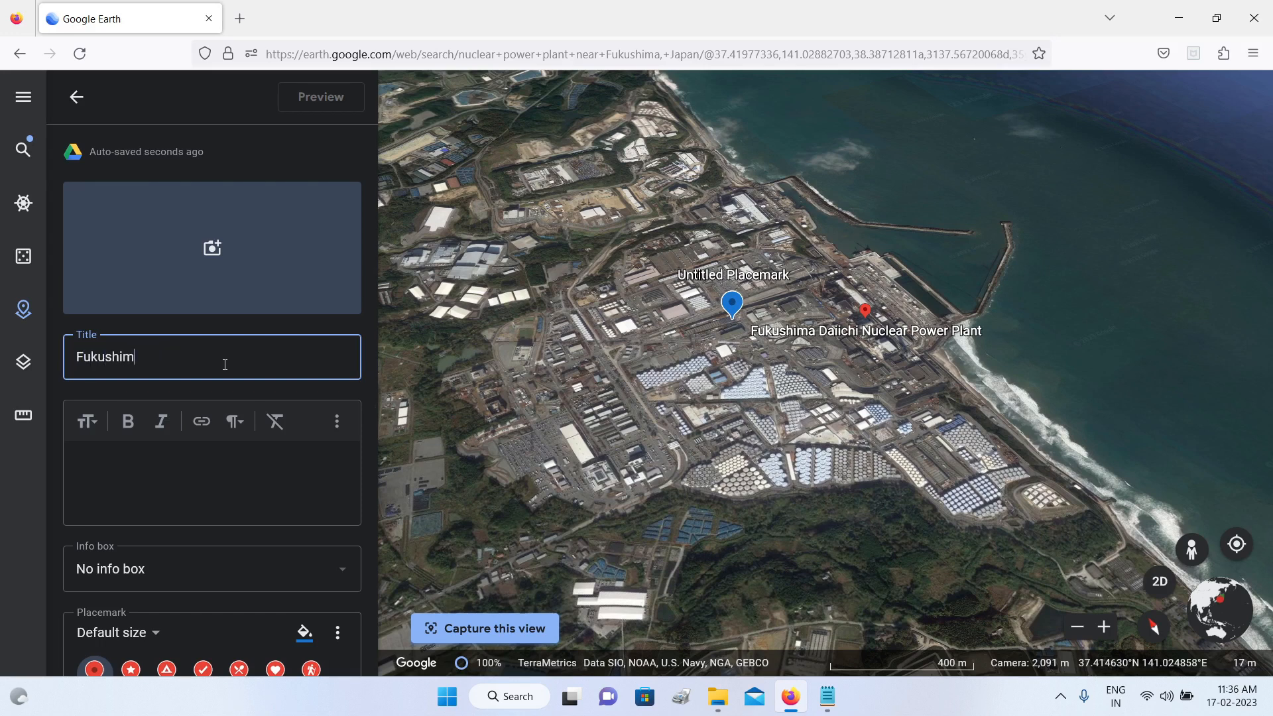
{"action": "type", "text": "a Nuclear Plant"}
{"action": "left_click", "coordinate": [202, 461]}
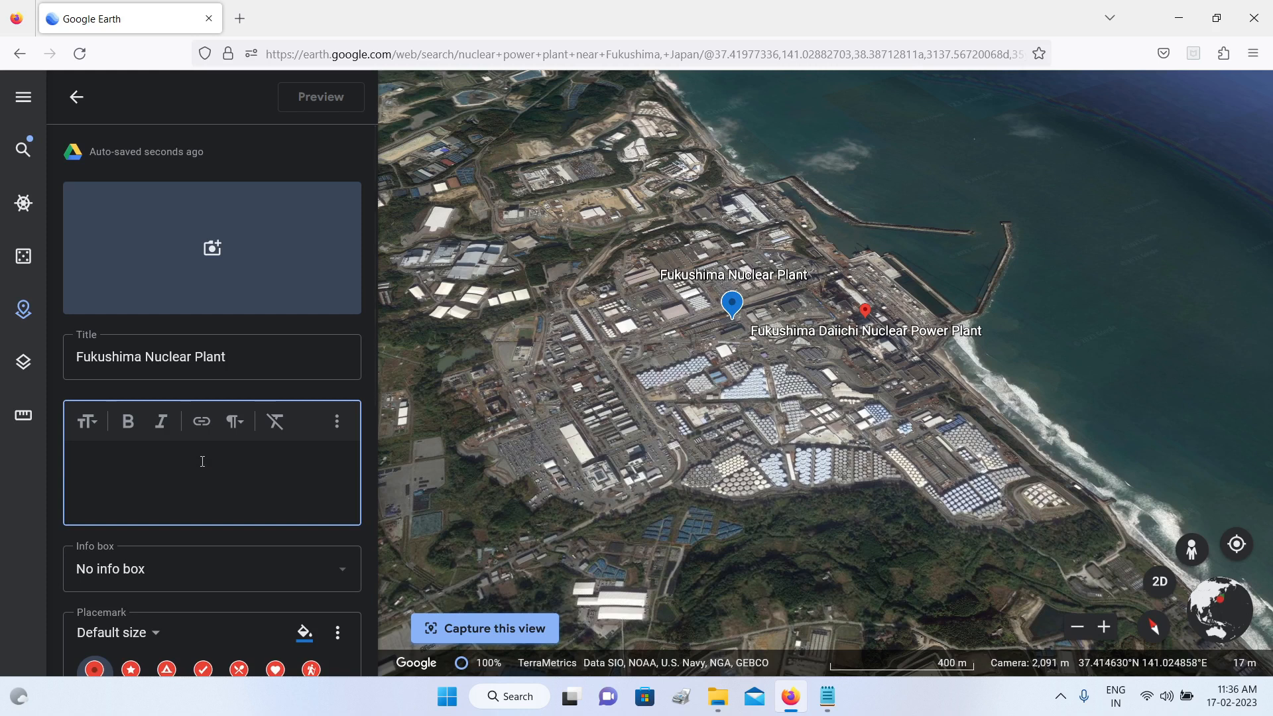
Step: Style the Fukushima placemark as extra large and red with the X icon
{"action": "scroll", "coordinate": [202, 461], "scroll_direction": "down", "scroll_amount": 3}
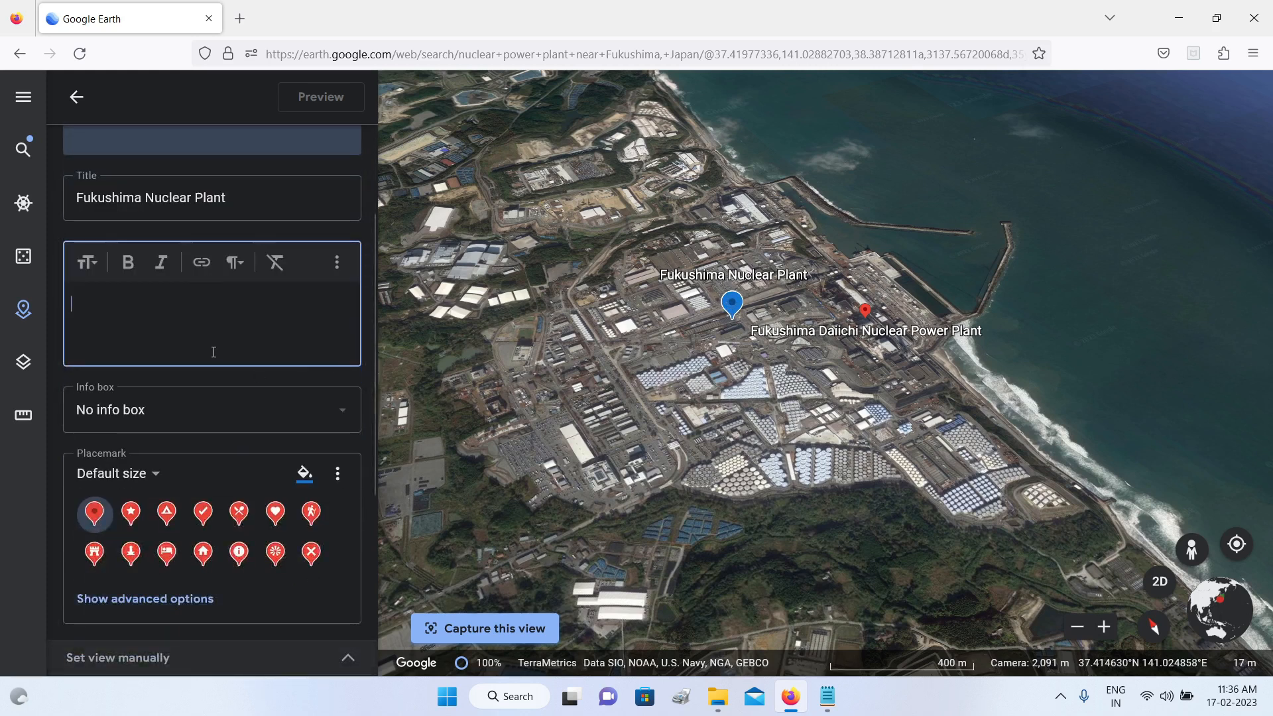
{"action": "scroll", "coordinate": [206, 368], "scroll_direction": "down", "scroll_amount": 3}
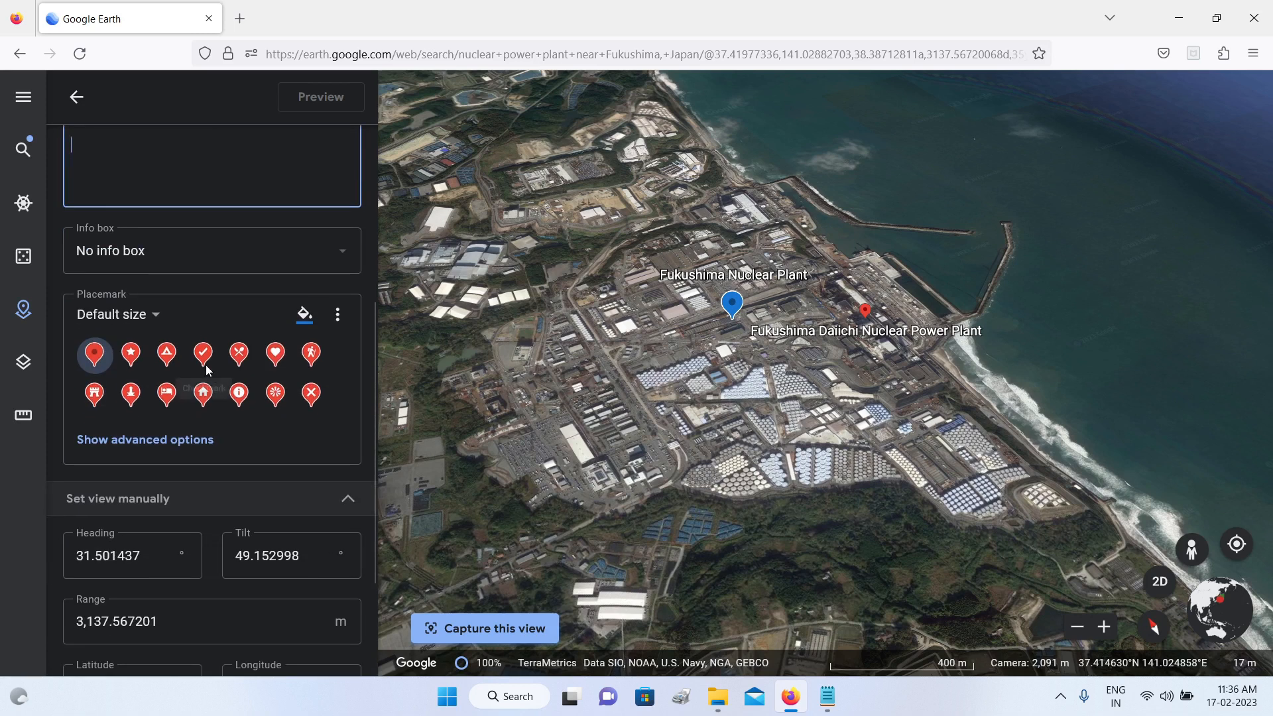
{"action": "left_click", "coordinate": [154, 318]}
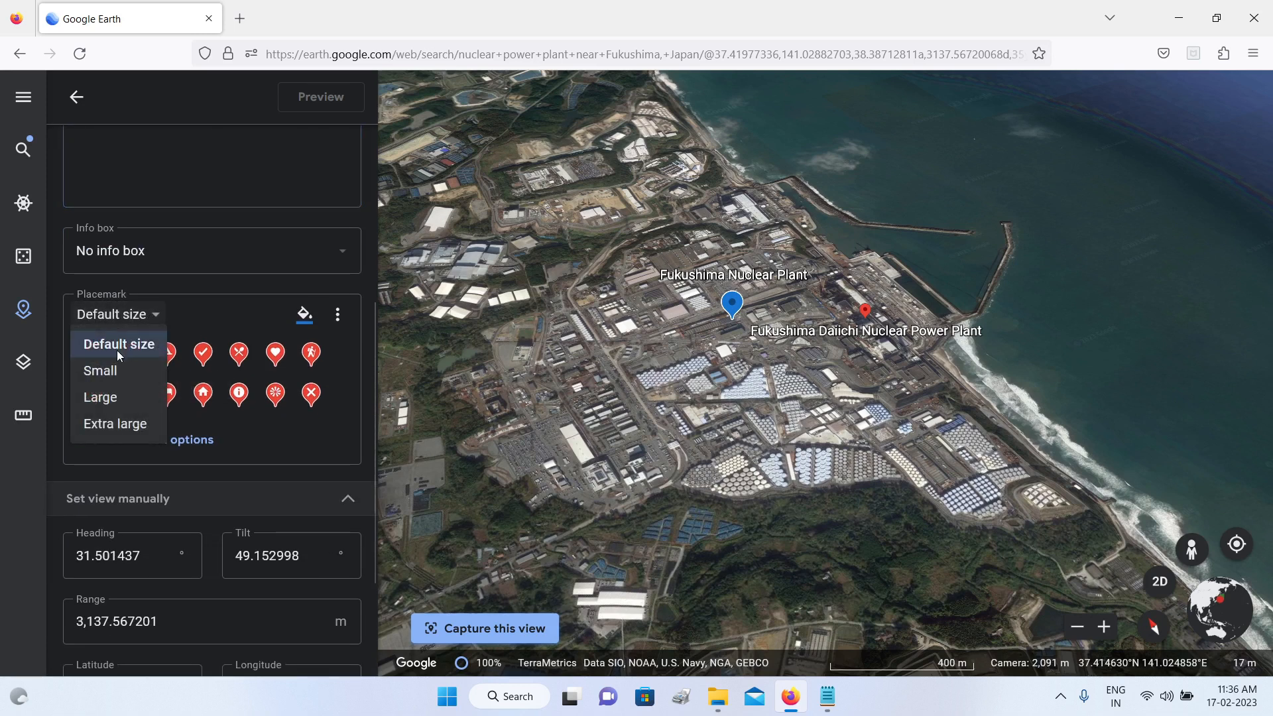
{"action": "left_click", "coordinate": [98, 427]}
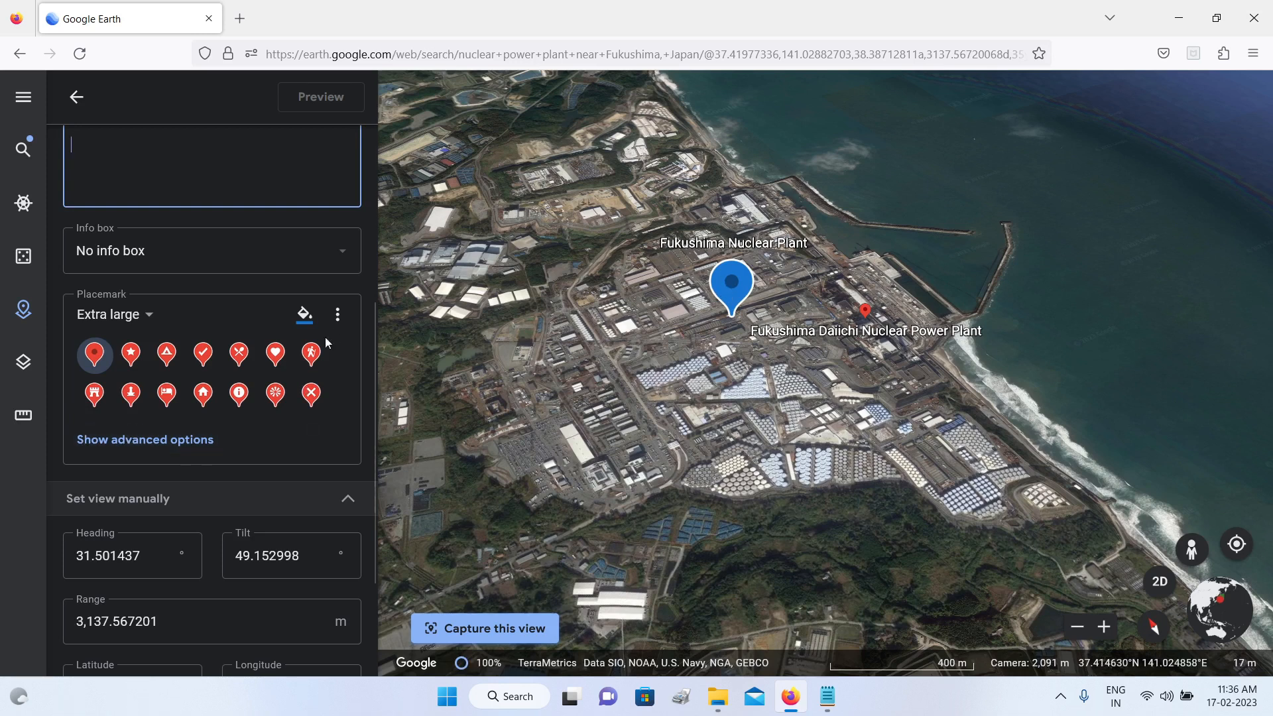
{"action": "left_click", "coordinate": [311, 324]}
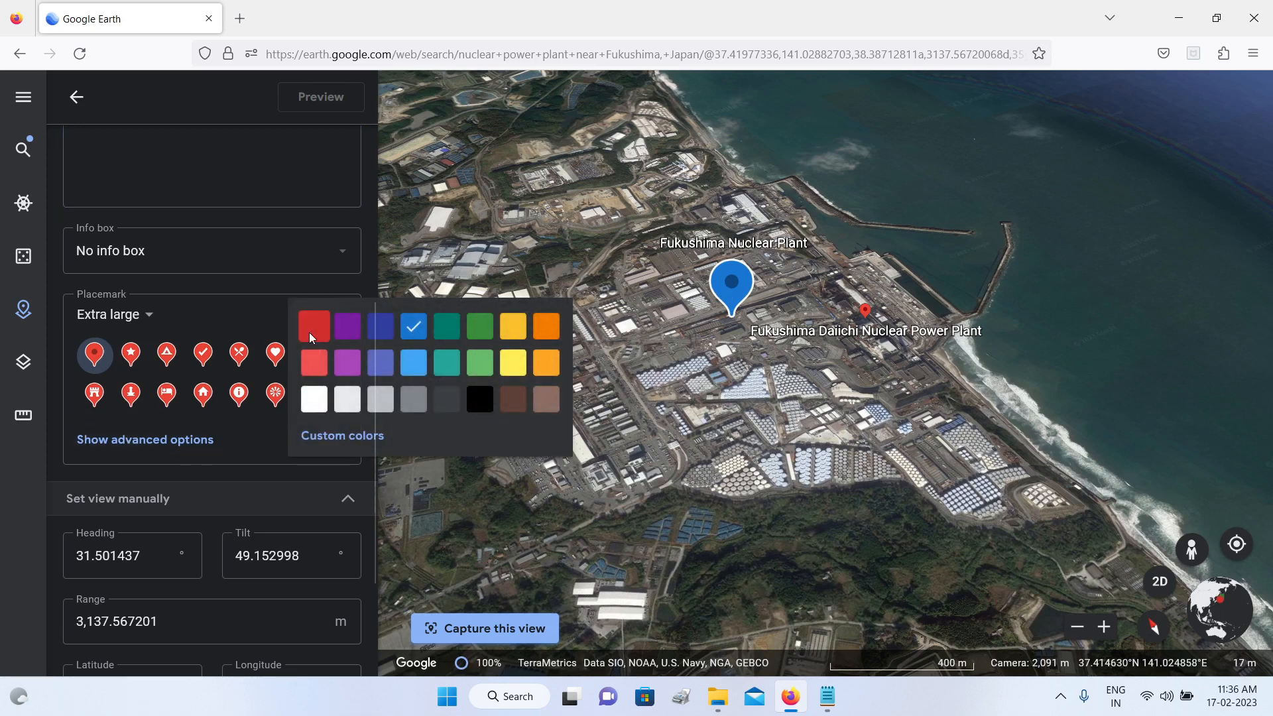
{"action": "left_click", "coordinate": [308, 330]}
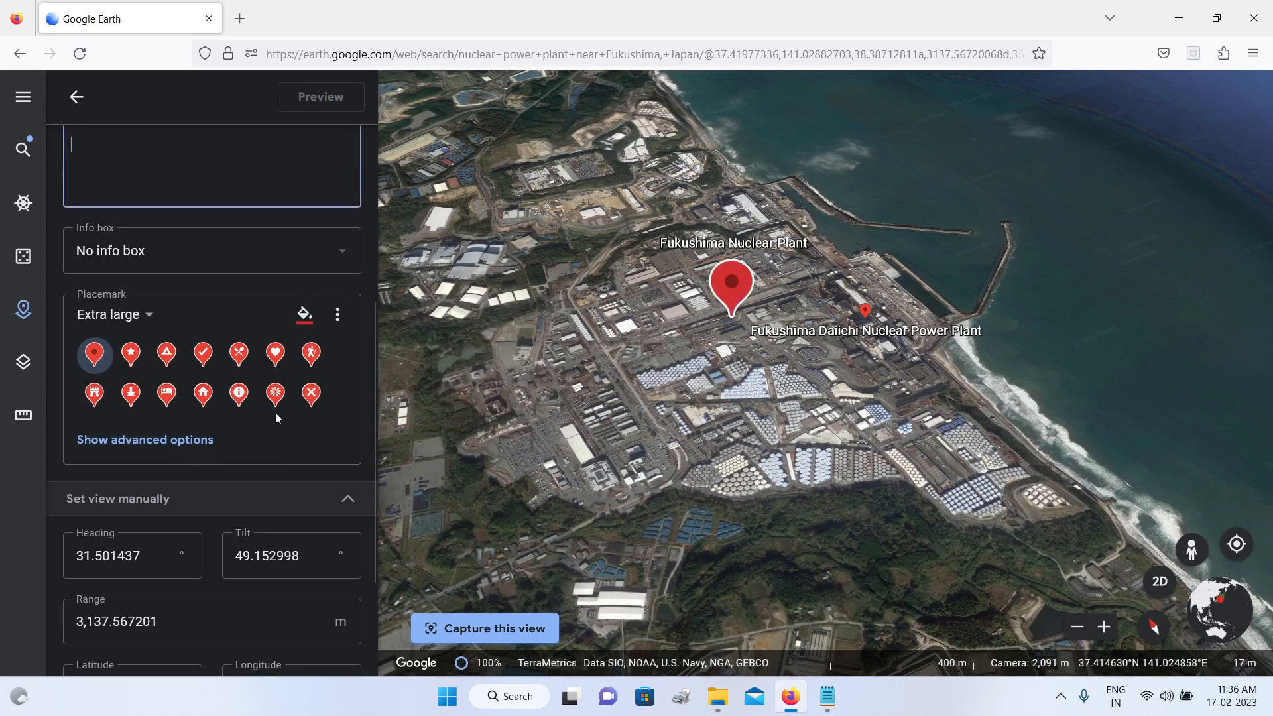
{"action": "left_click", "coordinate": [311, 395]}
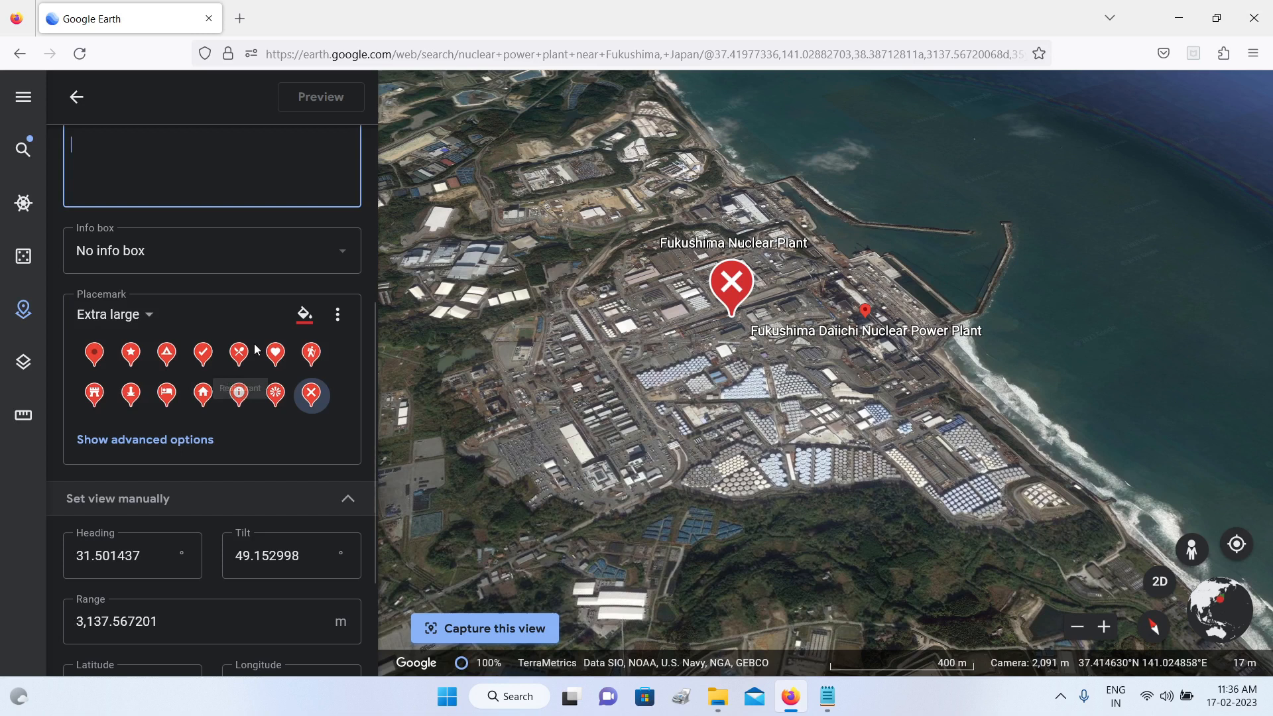
{"action": "left_click", "coordinate": [338, 314]}
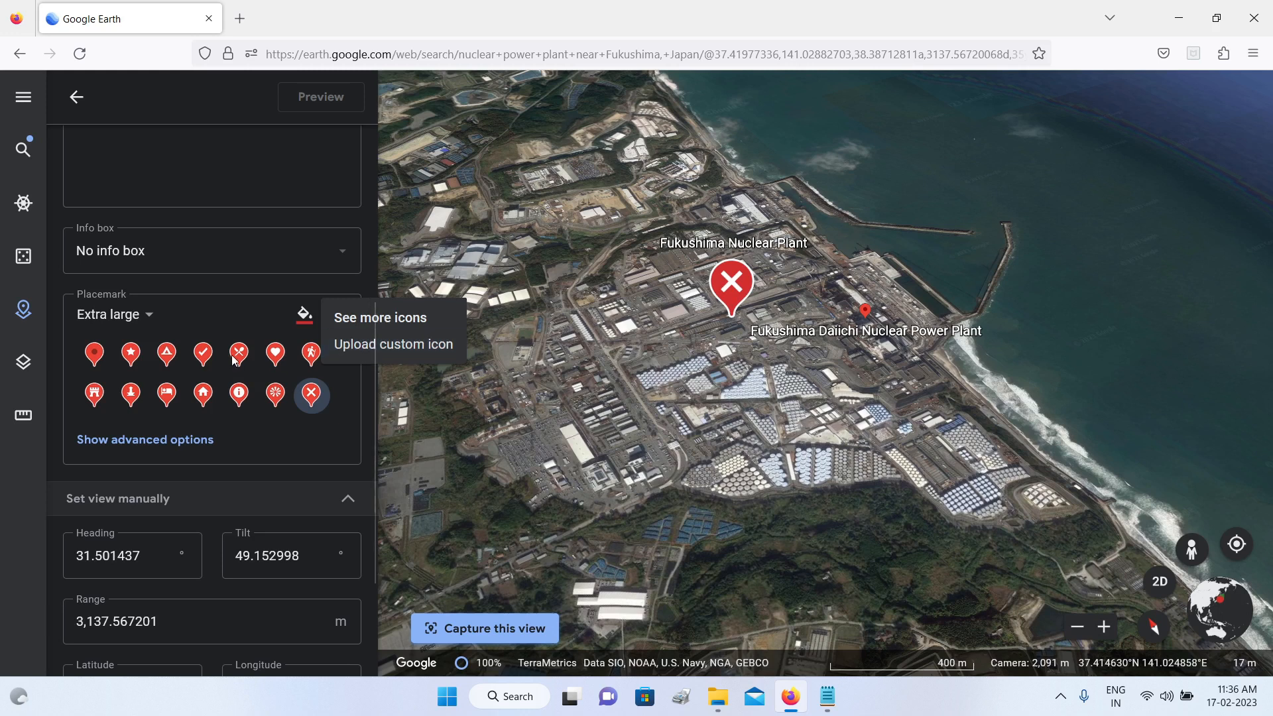
{"action": "left_click", "coordinate": [320, 442]}
Step: Fill the placemark's description with the Fukushima nuclear disaster text from the open Notepad file
{"action": "scroll", "coordinate": [226, 479], "scroll_direction": "up", "scroll_amount": 5}
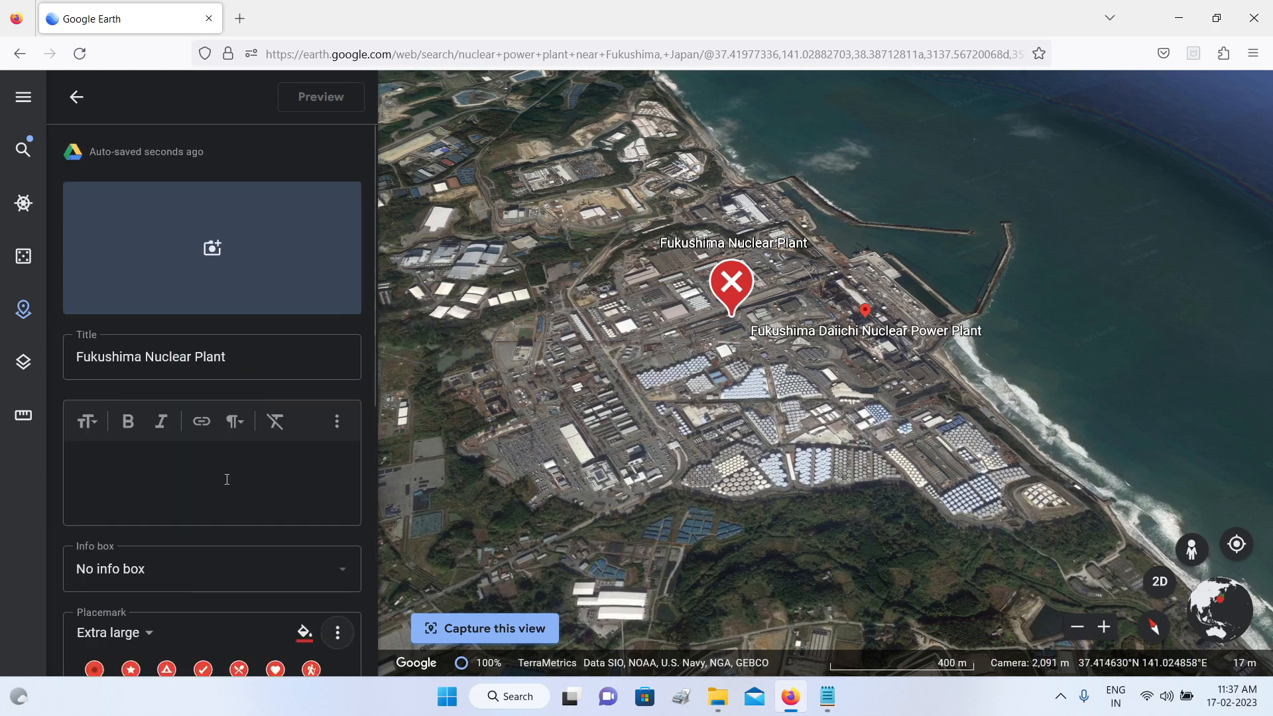
{"action": "scroll", "coordinate": [227, 479], "scroll_direction": "down", "scroll_amount": 3}
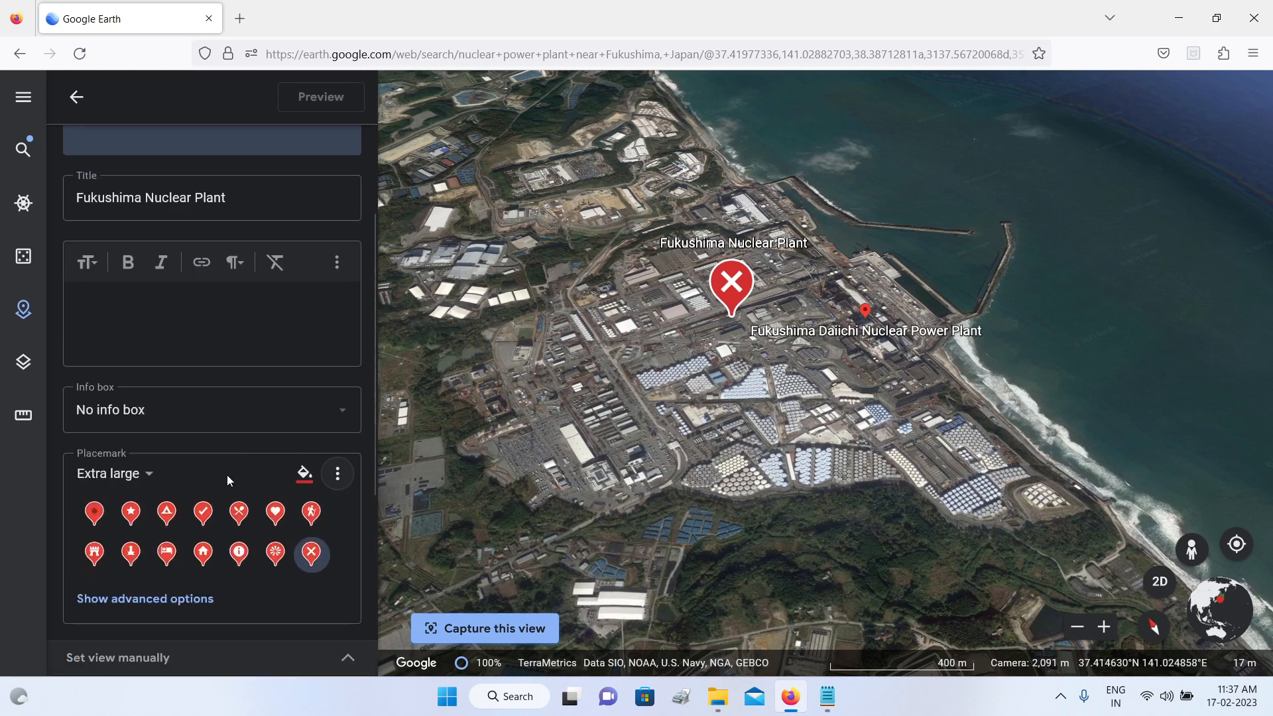
{"action": "scroll", "coordinate": [226, 475], "scroll_direction": "up", "scroll_amount": 3}
{"action": "left_click", "coordinate": [98, 453]}
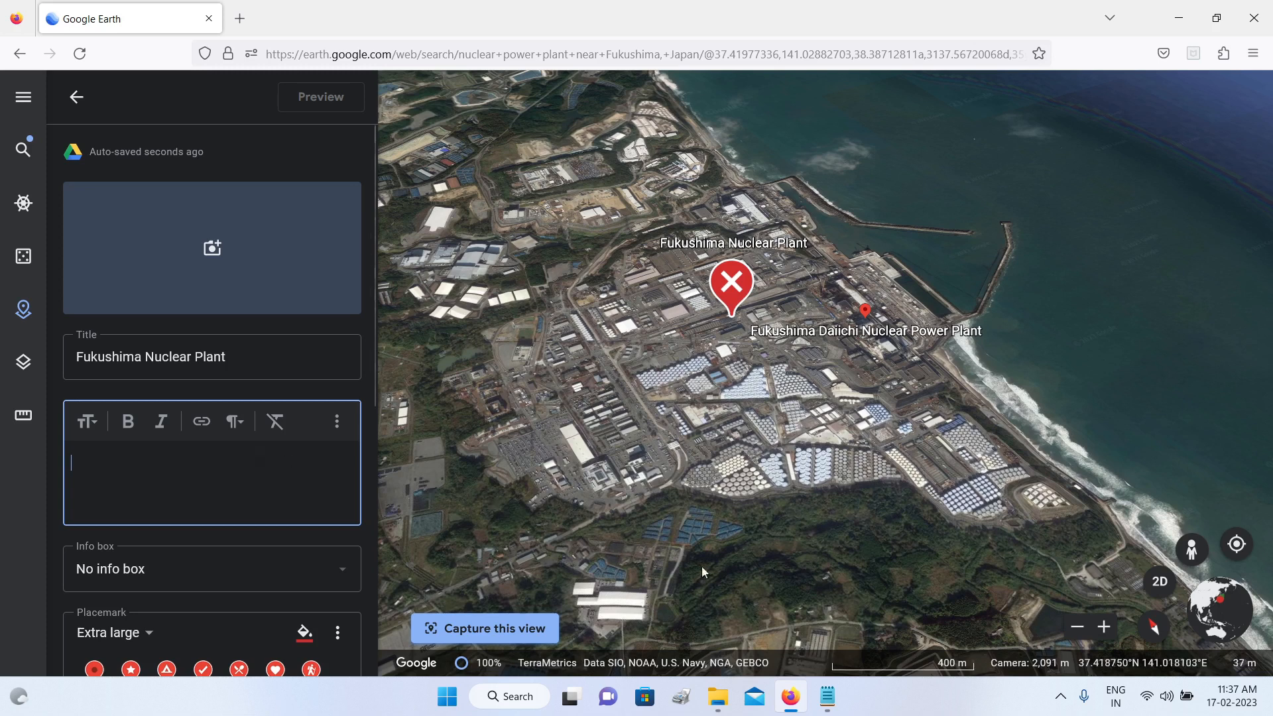
{"action": "mouse_move", "coordinate": [829, 708]}
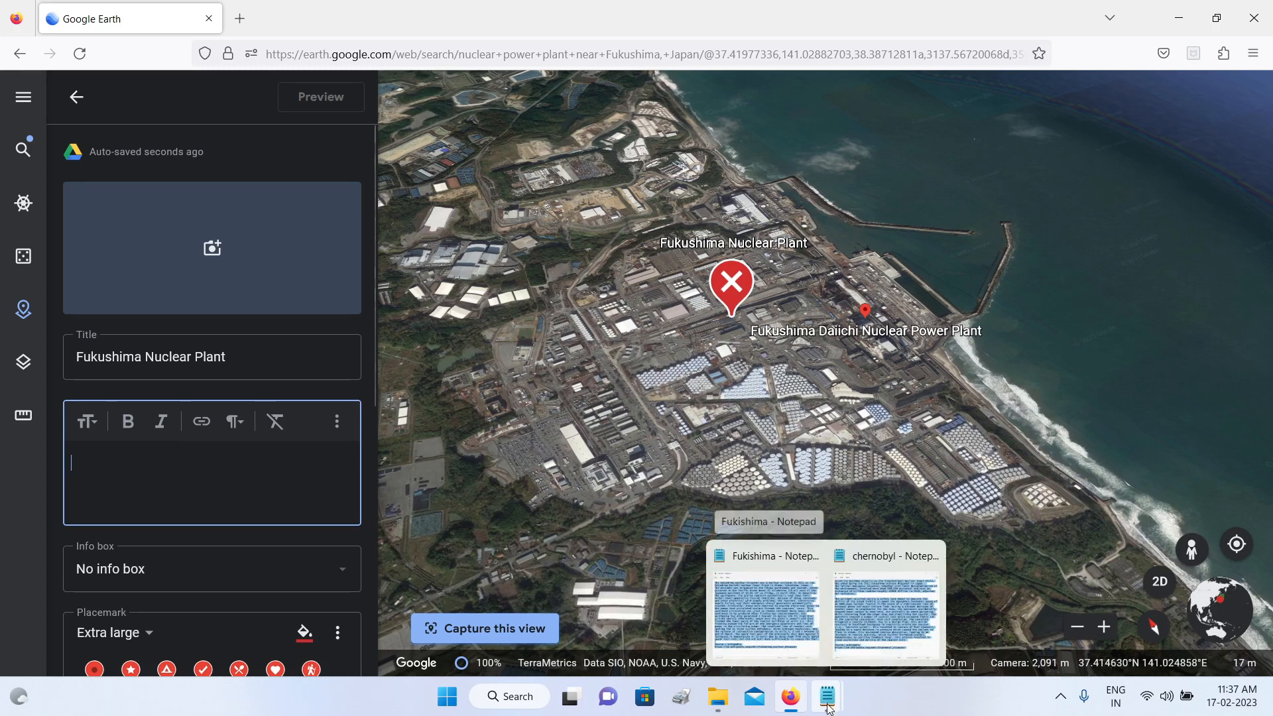
{"action": "left_click", "coordinate": [764, 630]}
{"action": "left_click", "coordinate": [1074, 38]}
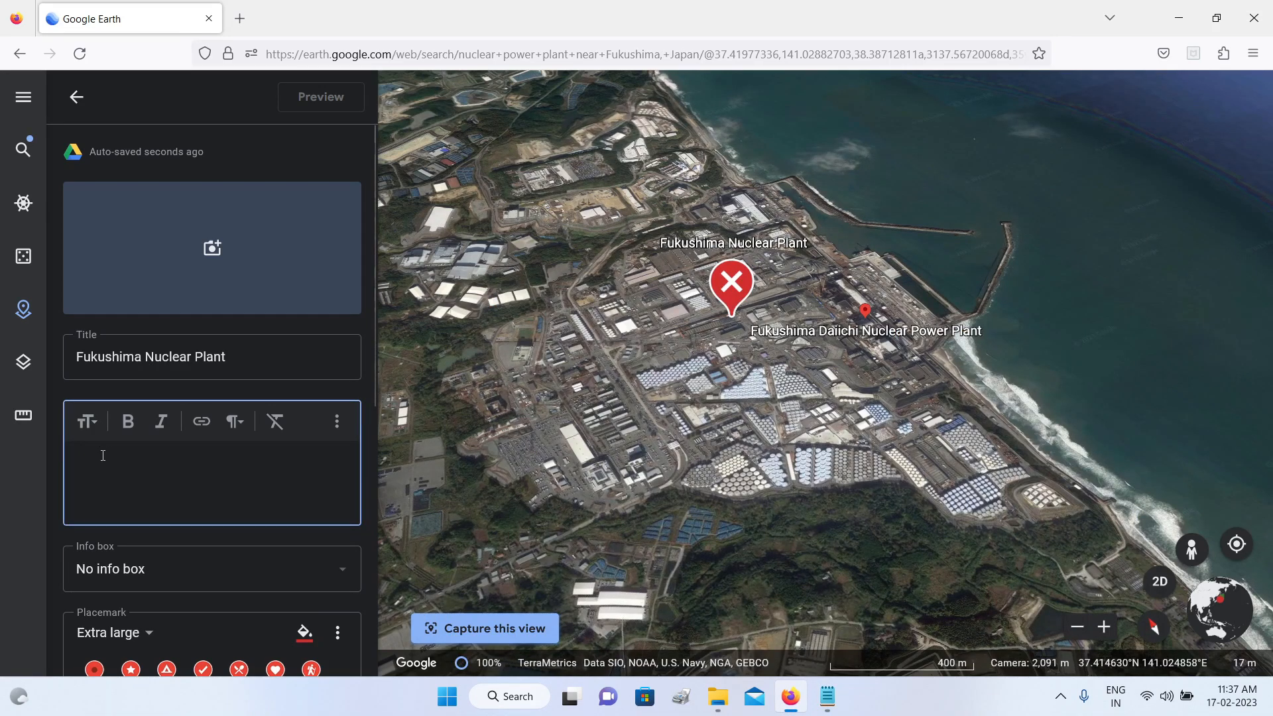
{"action": "key", "text": "ctrl+v"}
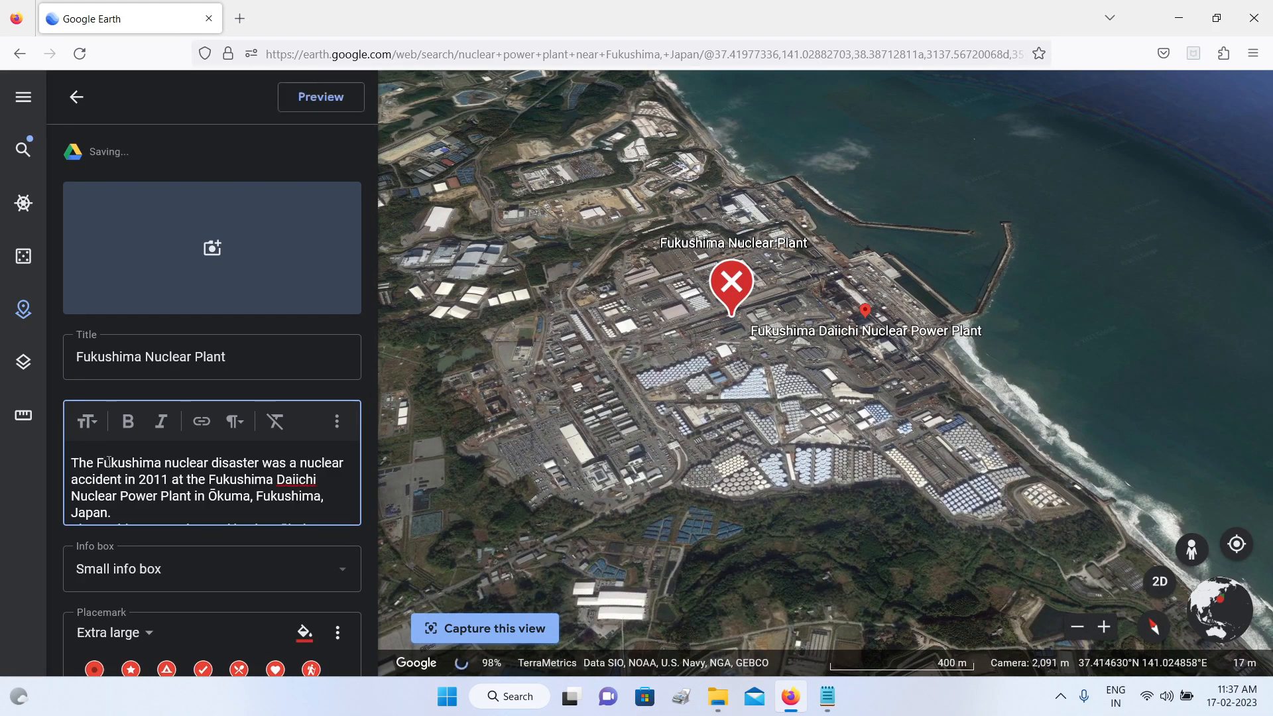
Step: Review the pasted description from its opening to the Wikipedia source link, and look at the paragraph formatting options
{"action": "scroll", "coordinate": [114, 489], "scroll_direction": "down", "scroll_amount": 10}
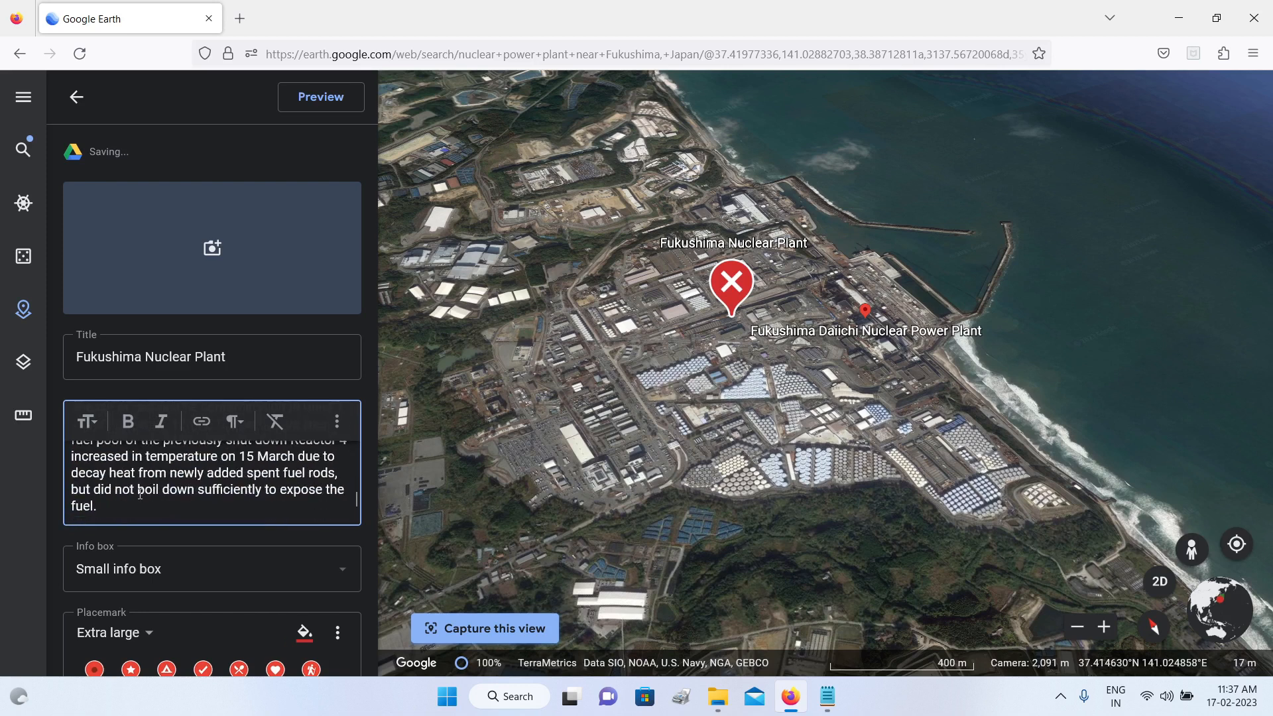
{"action": "scroll", "coordinate": [140, 502], "scroll_direction": "down", "scroll_amount": 5}
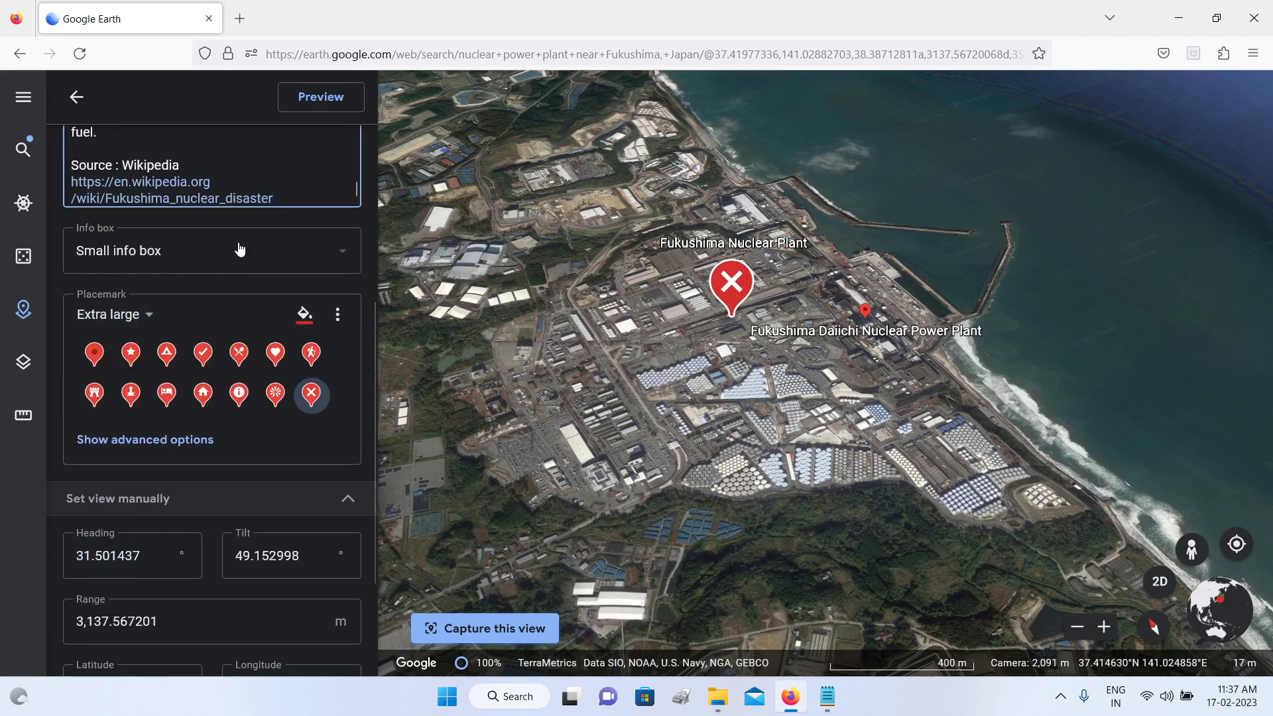
{"action": "scroll", "coordinate": [233, 189], "scroll_direction": "up", "scroll_amount": 5}
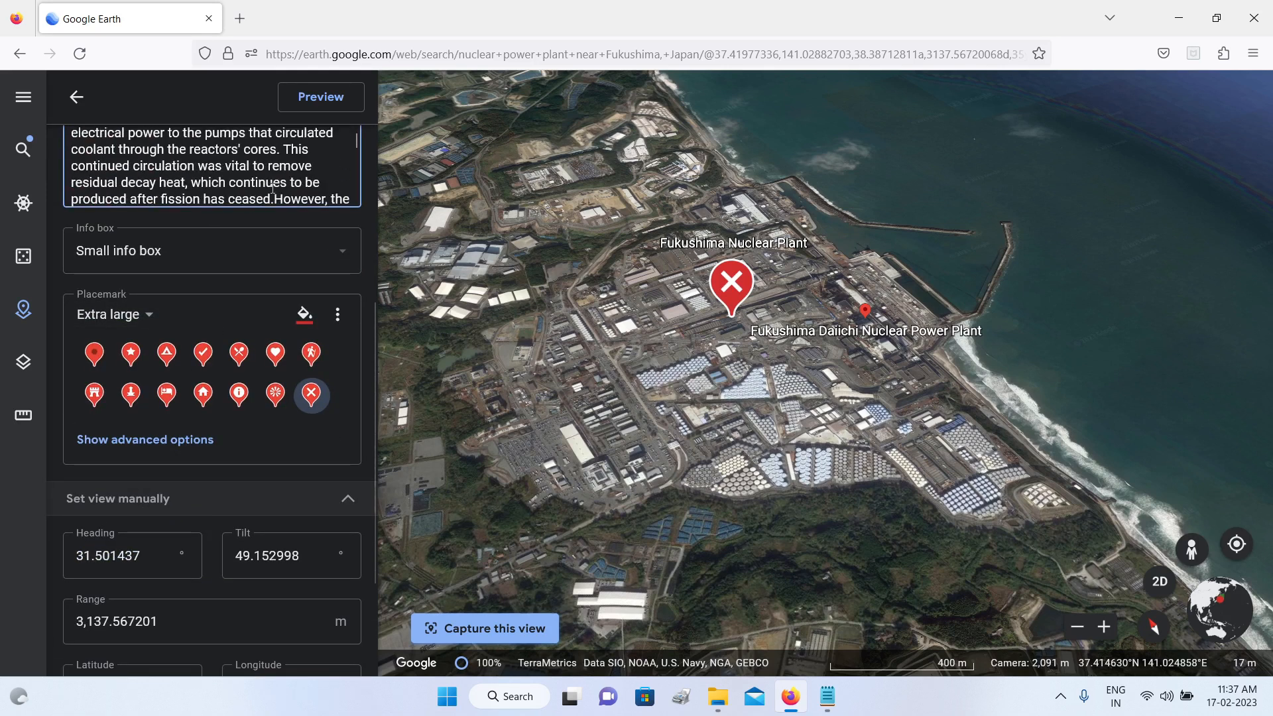
{"action": "scroll", "coordinate": [371, 174], "scroll_direction": "up", "scroll_amount": 5}
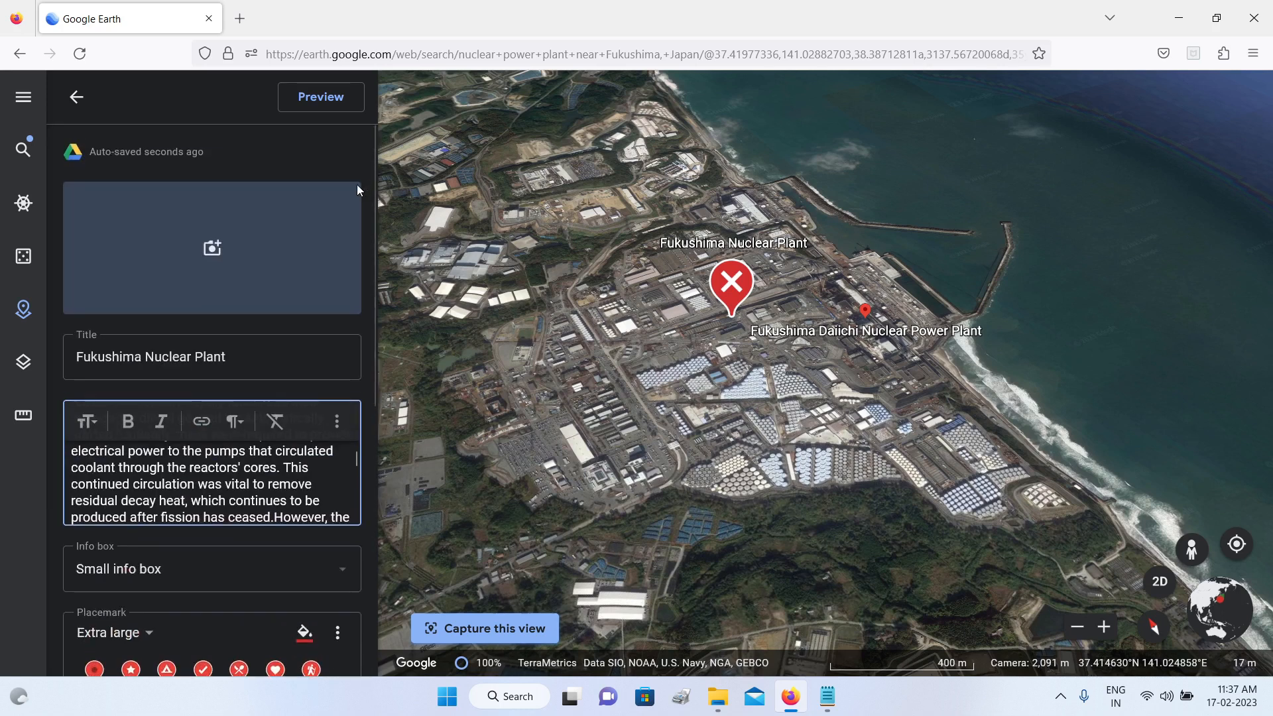
{"action": "scroll", "coordinate": [182, 452], "scroll_direction": "down", "scroll_amount": 5}
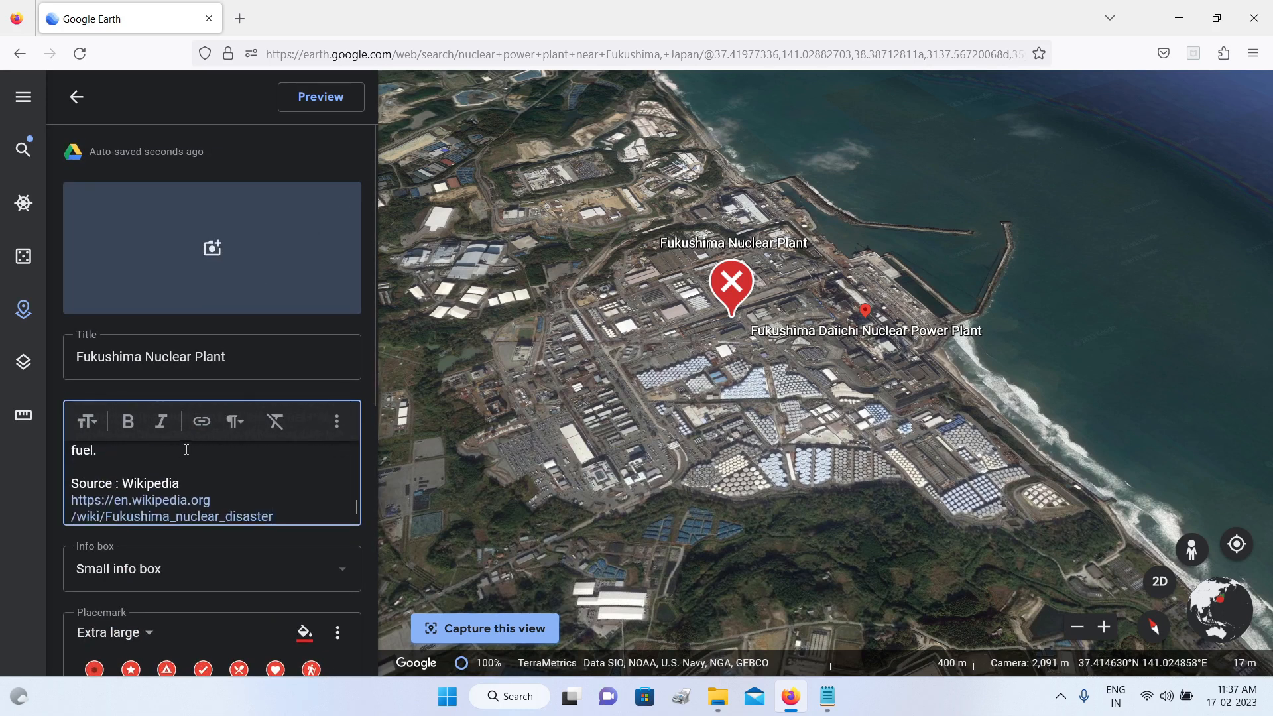
{"action": "scroll", "coordinate": [186, 502], "scroll_direction": "up", "scroll_amount": 10}
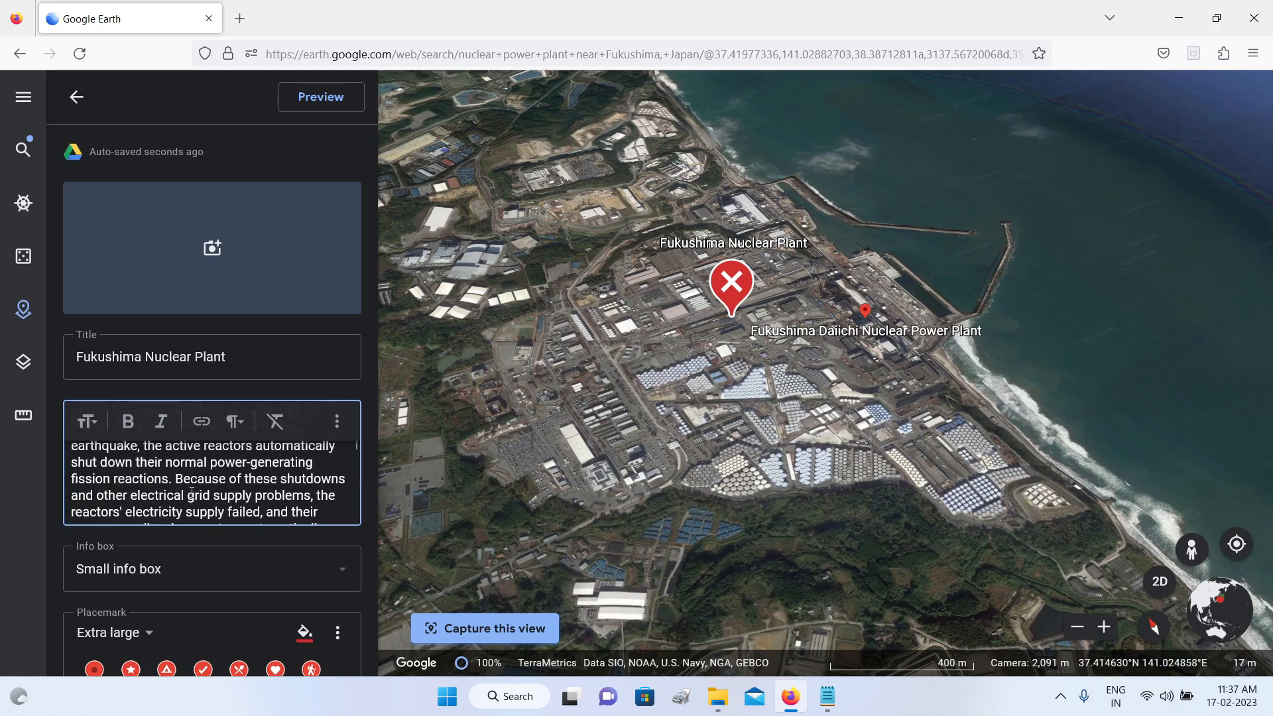
{"action": "scroll", "coordinate": [192, 491], "scroll_direction": "up", "scroll_amount": 1}
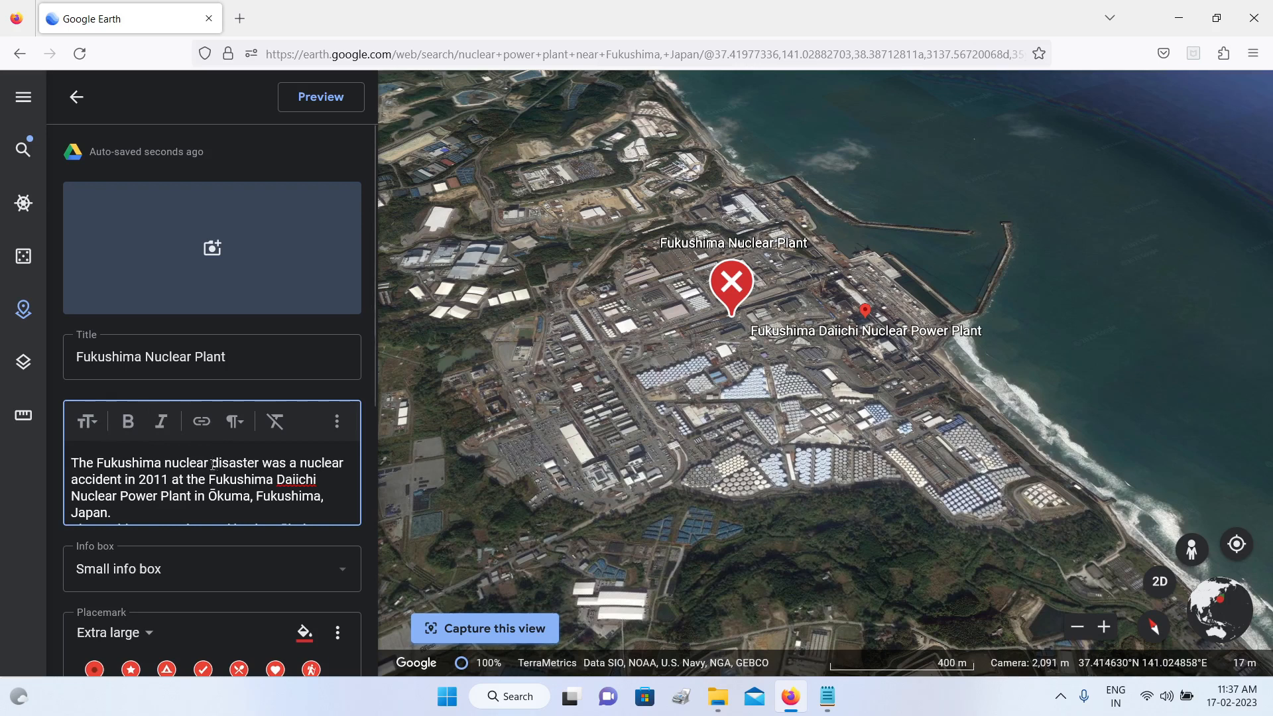
{"action": "left_click", "coordinate": [241, 429]}
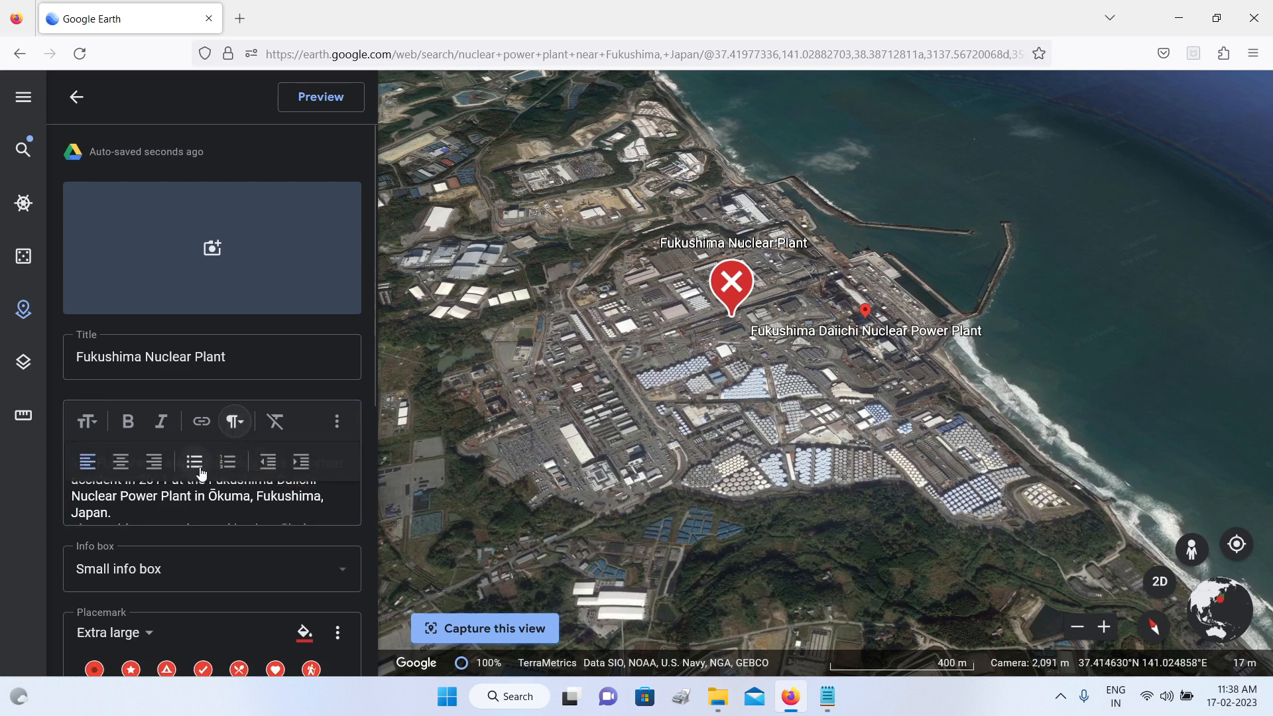
{"action": "left_click", "coordinate": [136, 507]}
{"action": "scroll", "coordinate": [168, 470], "scroll_direction": "down", "scroll_amount": 10}
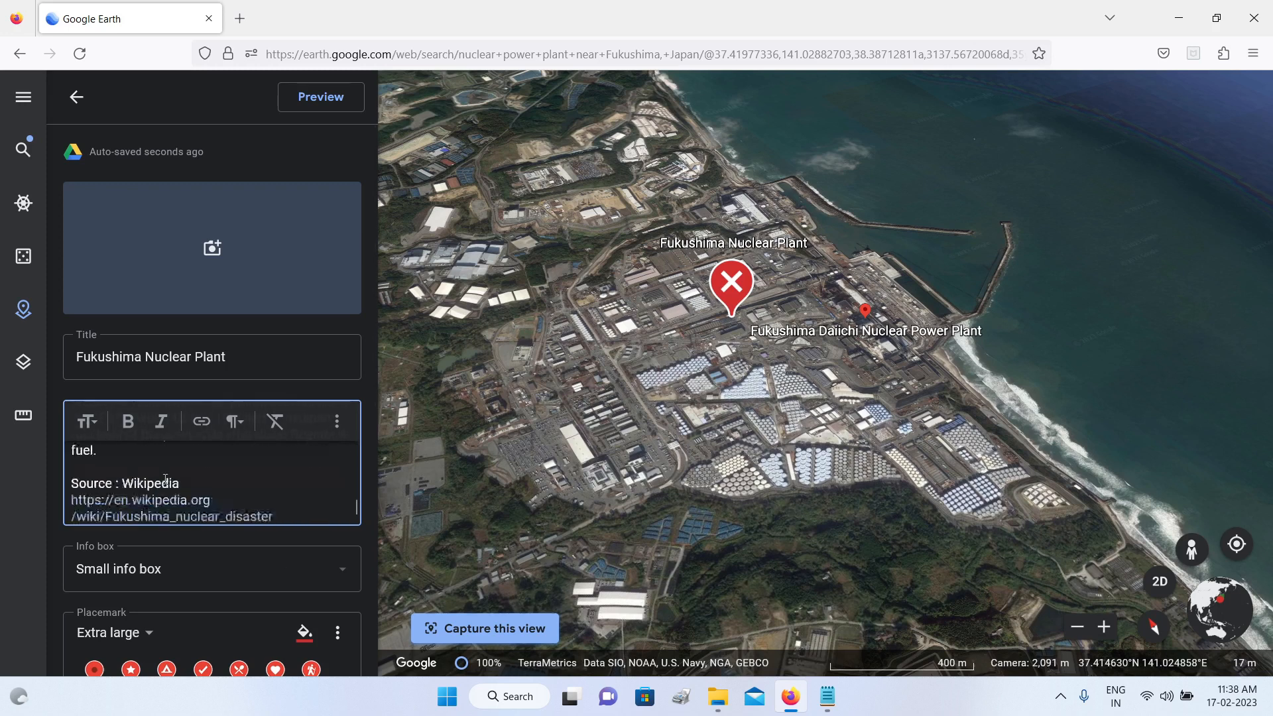
{"action": "scroll", "coordinate": [165, 479], "scroll_direction": "up", "scroll_amount": 10}
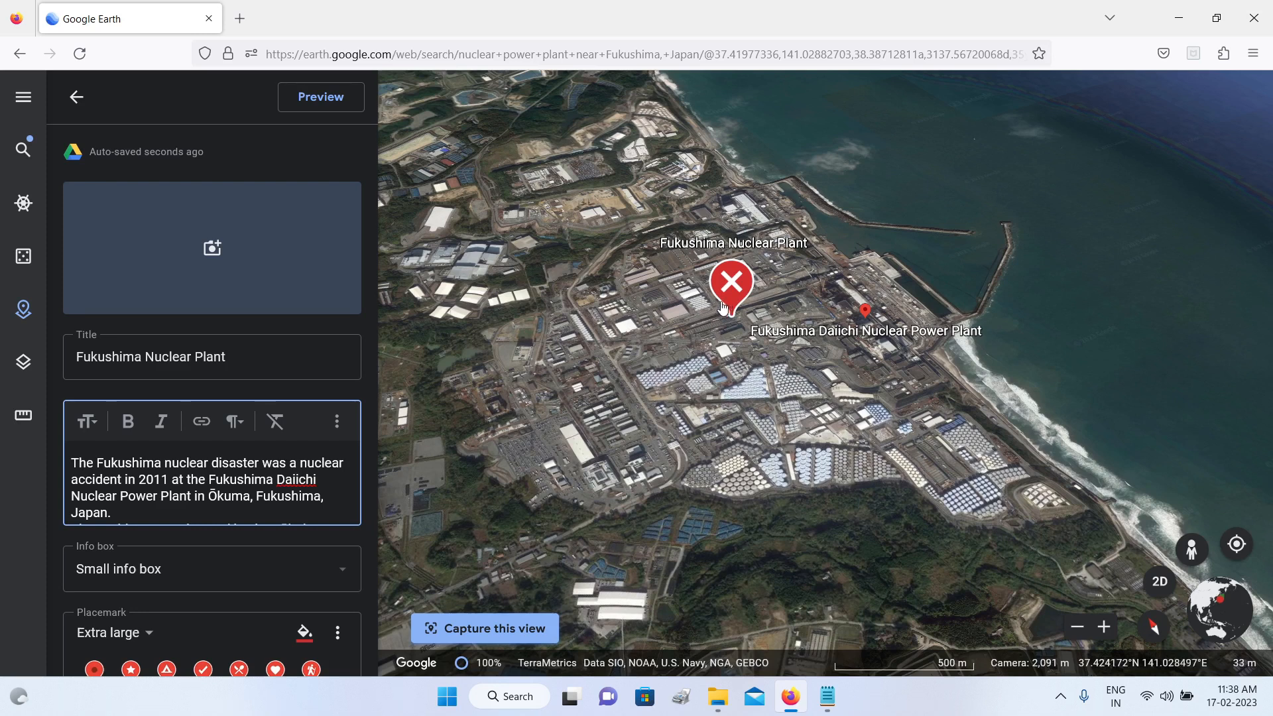
Step: Add the burning storage tanks photo to the Fukushima placemark from a Google image search for "Fukushima Nuclear Disaster"
{"action": "left_click", "coordinate": [212, 251]}
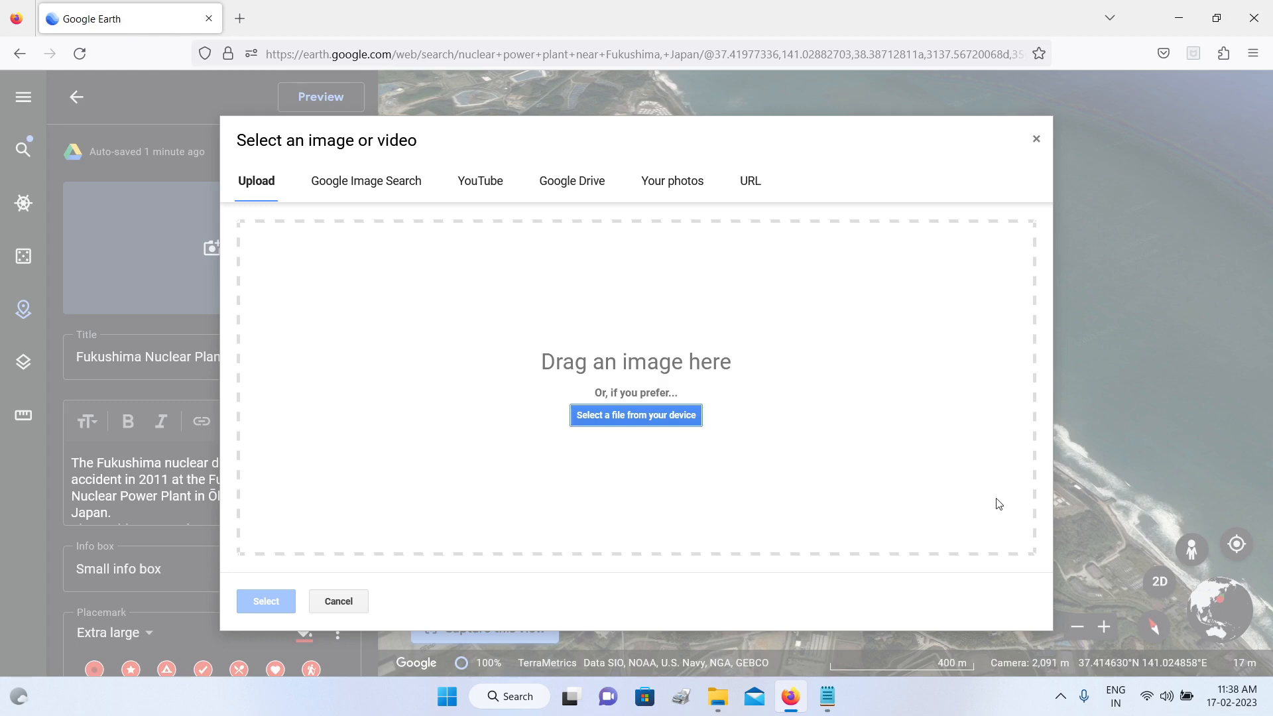
{"action": "left_click", "coordinate": [336, 187]}
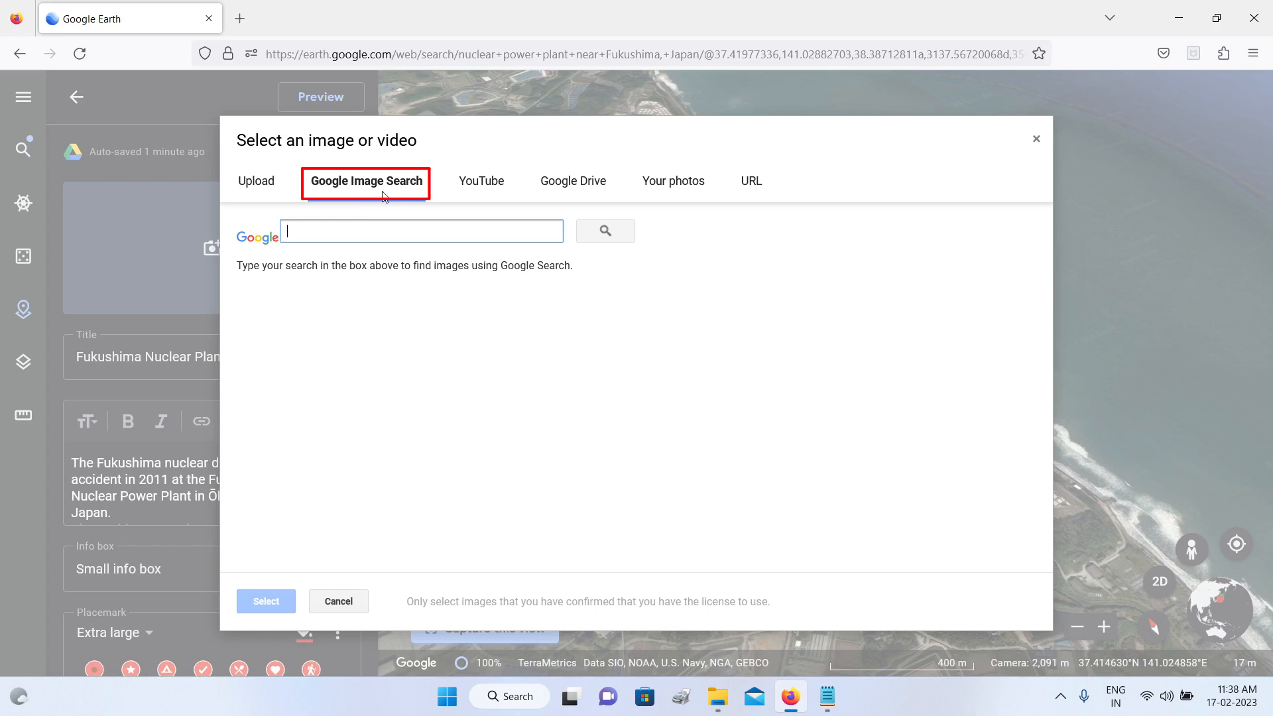
{"action": "left_click", "coordinate": [361, 231]}
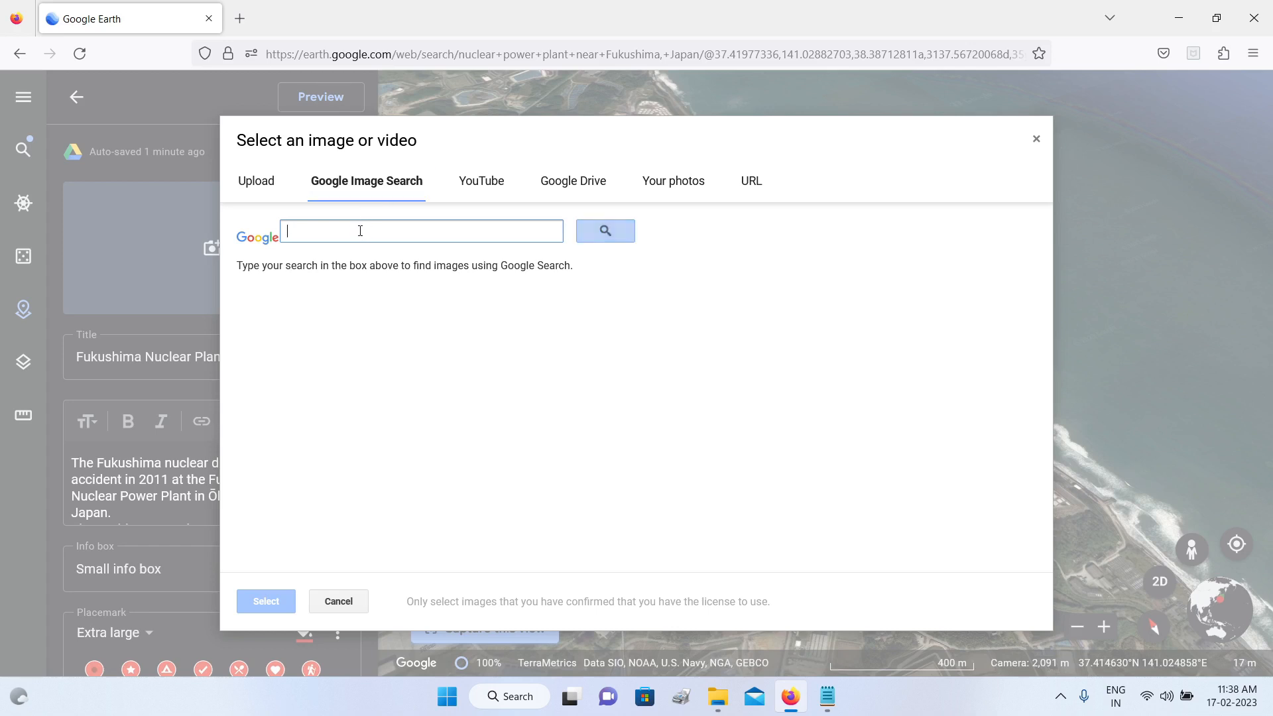
{"action": "type", "text": "Fukushima Nuclear Disaster"}
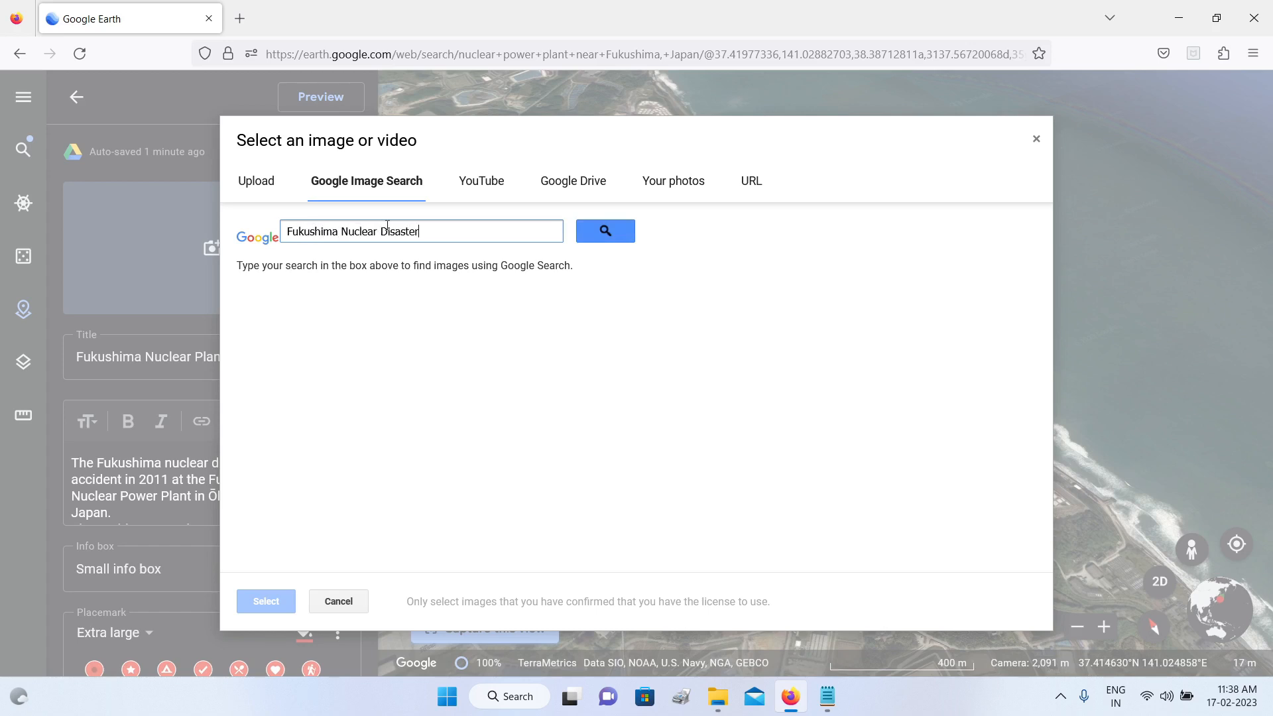
{"action": "left_click", "coordinate": [605, 230]}
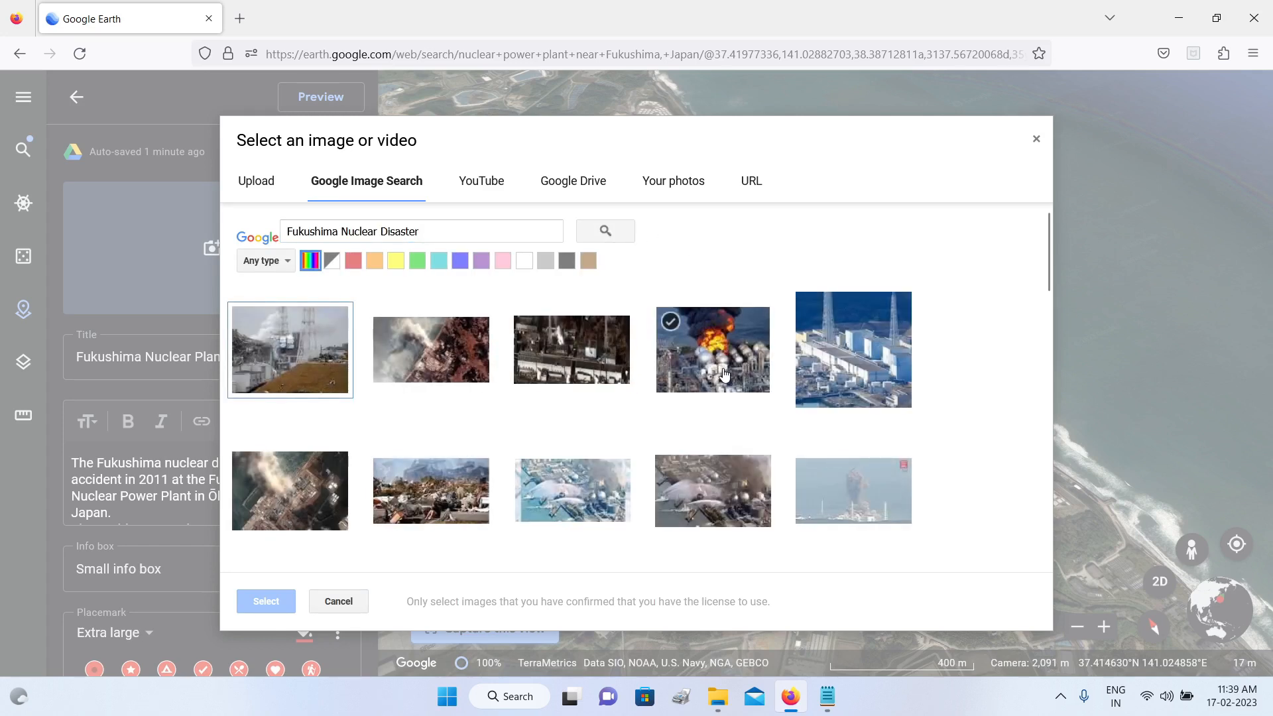
{"action": "left_click", "coordinate": [724, 374]}
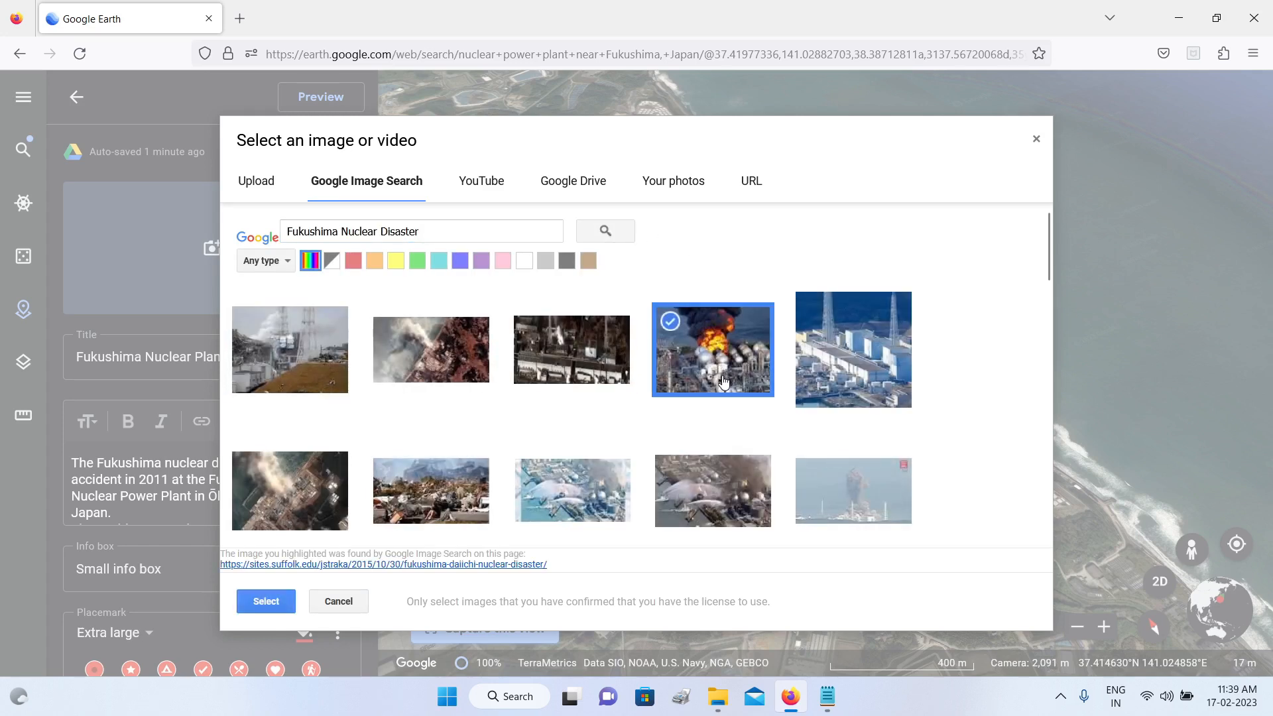
{"action": "left_click", "coordinate": [266, 601]}
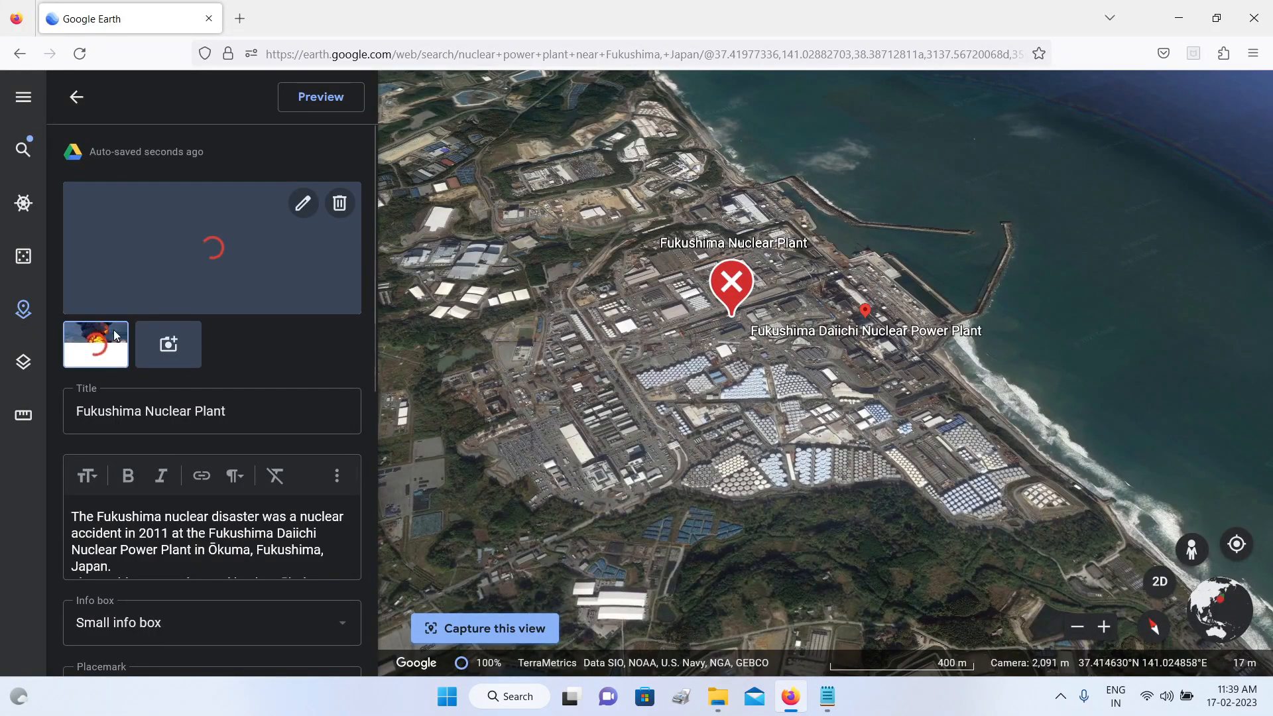
Step: Add the aerial photo of the smoking plant from the same image results as the placemark's second image
{"action": "left_click", "coordinate": [175, 343]}
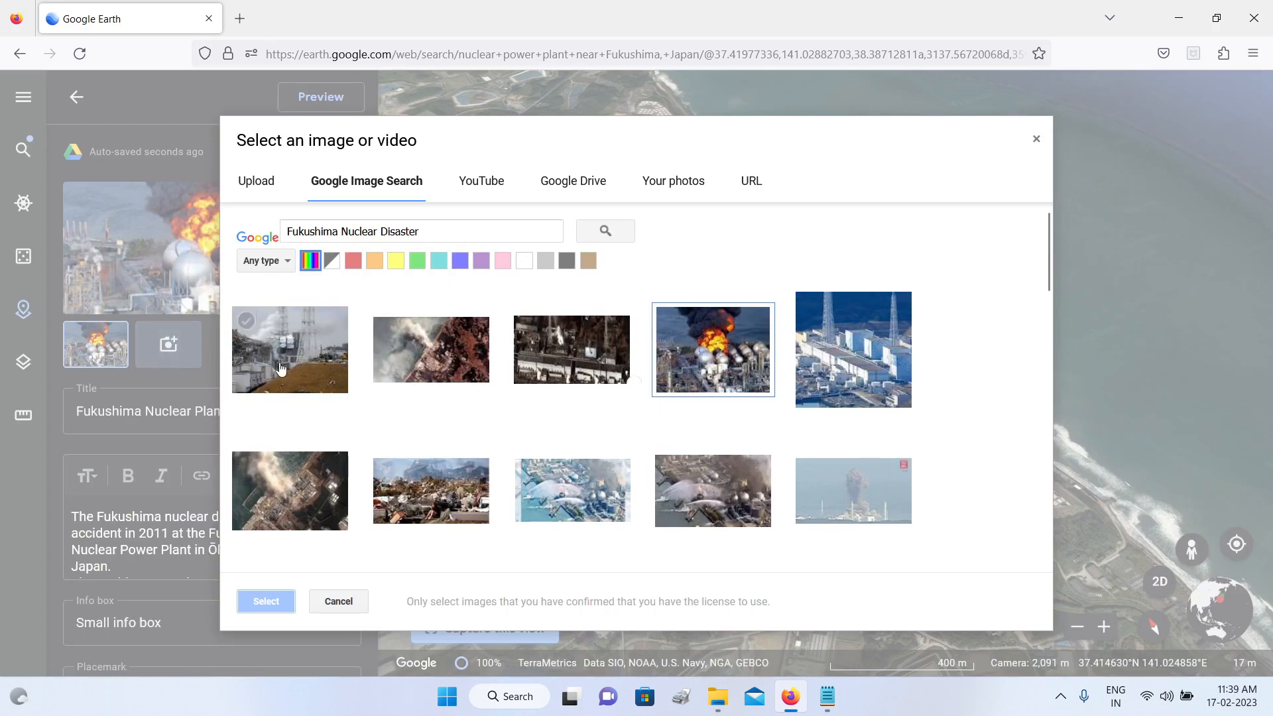
{"action": "left_click", "coordinate": [290, 492]}
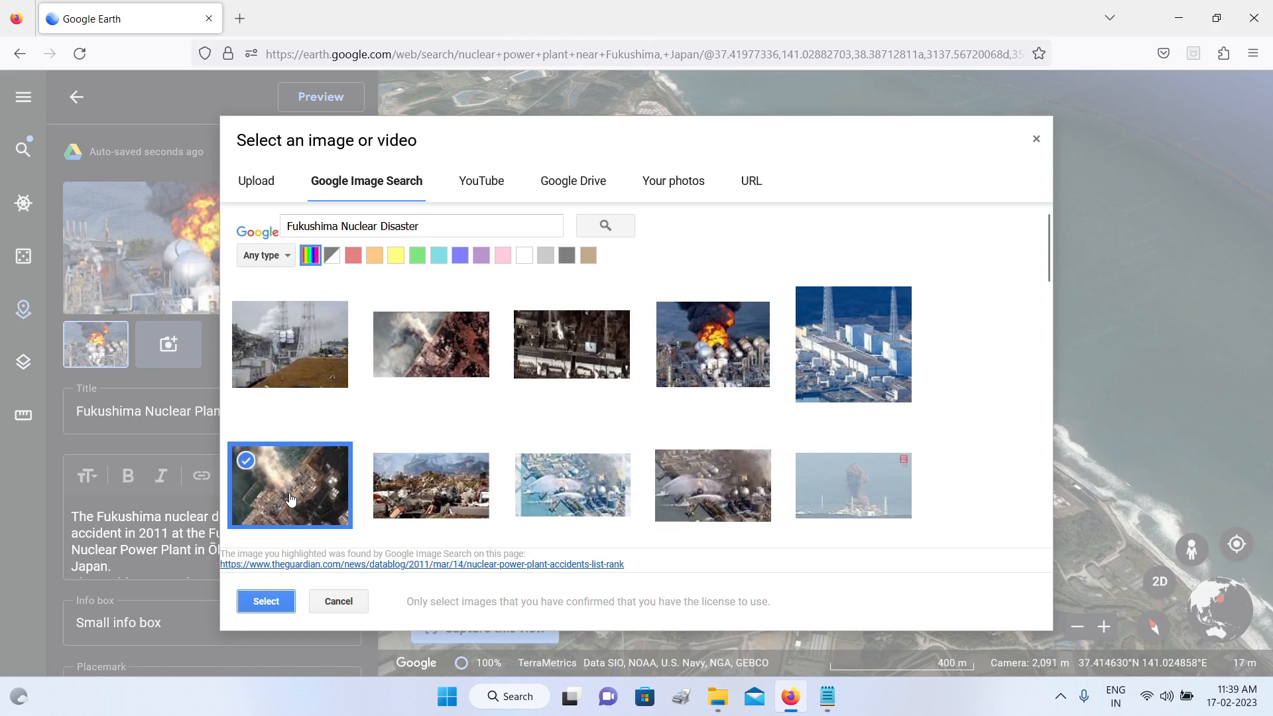
{"action": "left_click", "coordinate": [266, 602]}
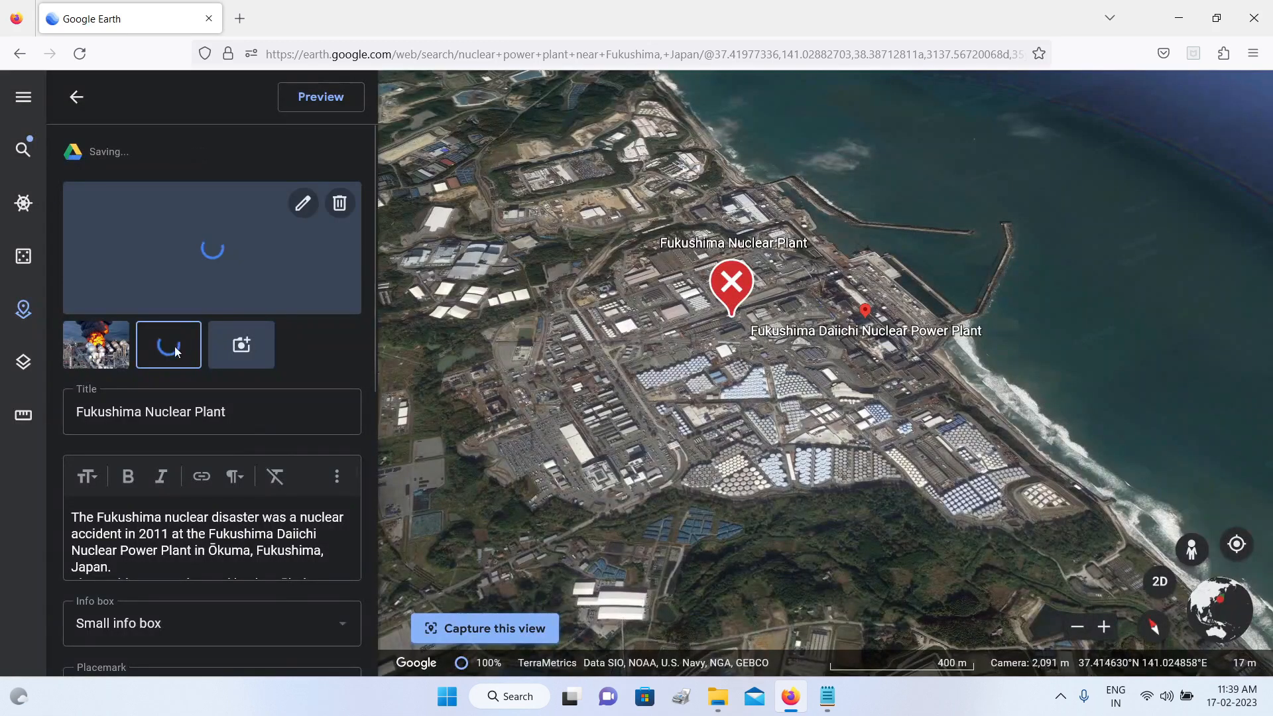
Step: Search YouTube for "fukushima disaster" and add the video "The Fukushima Nuclear Power Plant Disaster (Disaster Documentary)" to the placemark
{"action": "left_click", "coordinate": [242, 345]}
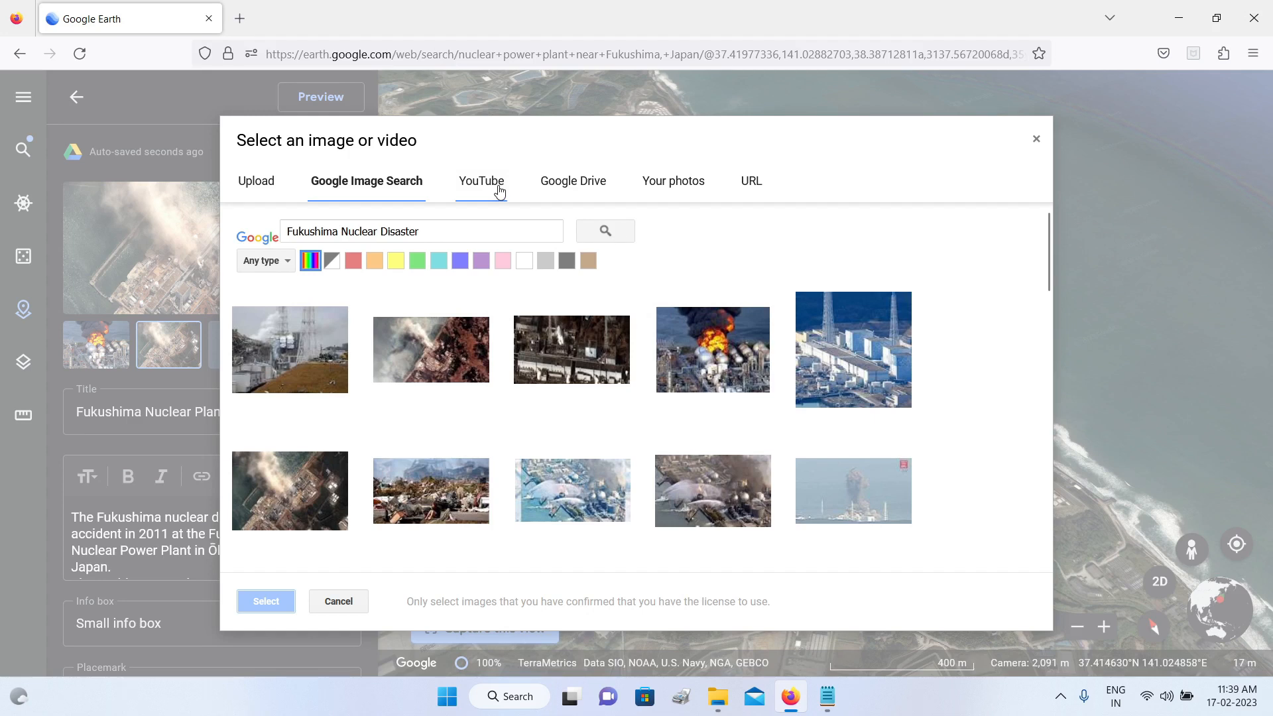
{"action": "left_click", "coordinate": [500, 191]}
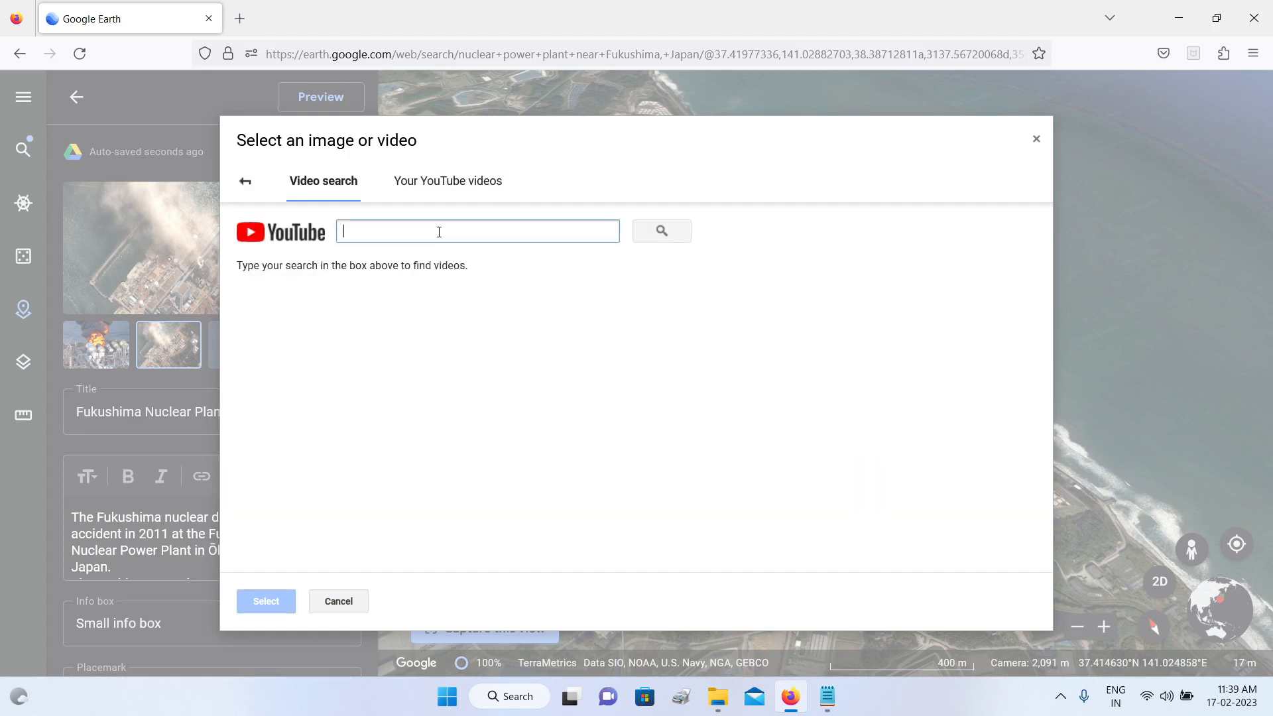
{"action": "type", "text": "fukushim"}
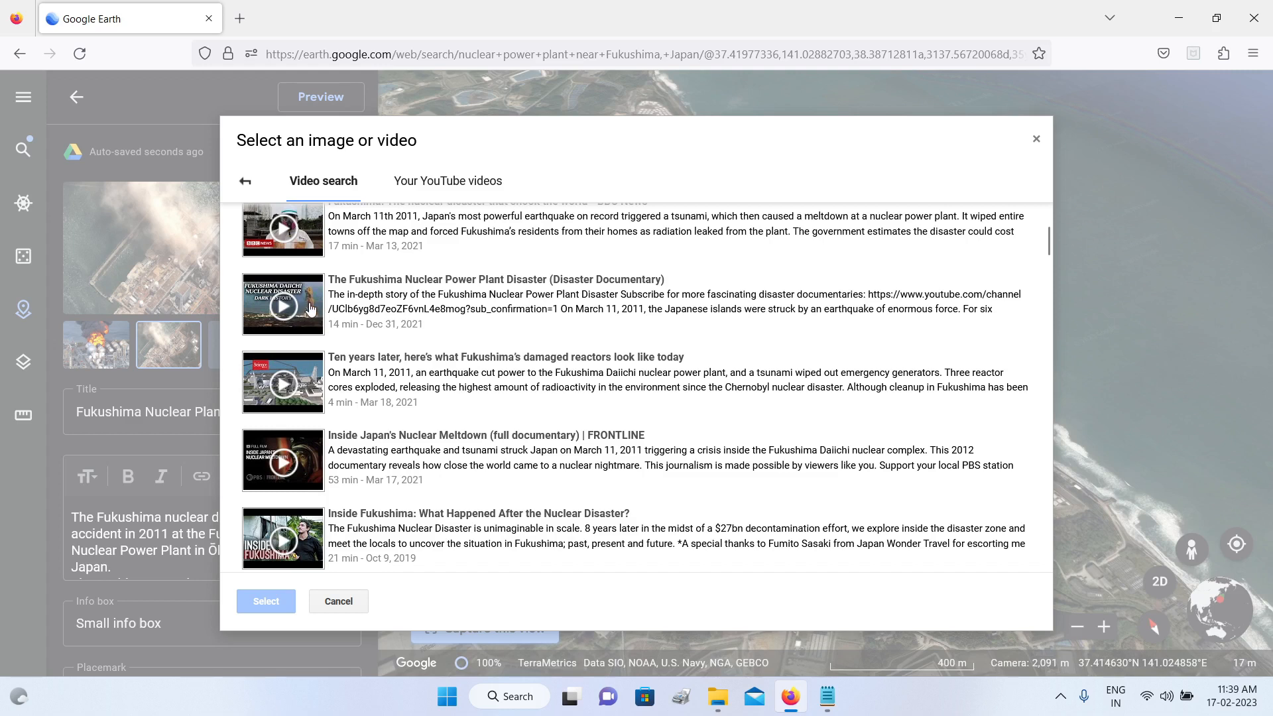
{"action": "left_click", "coordinate": [315, 307]}
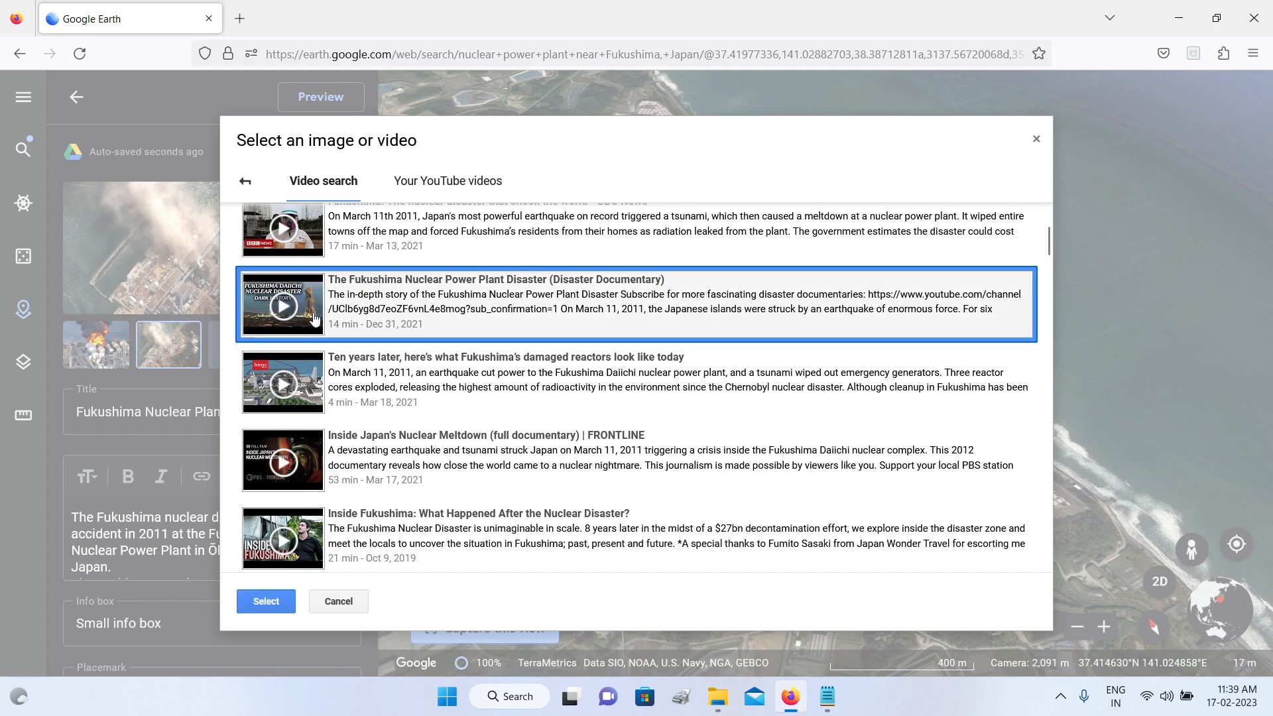
{"action": "left_click", "coordinate": [268, 601]}
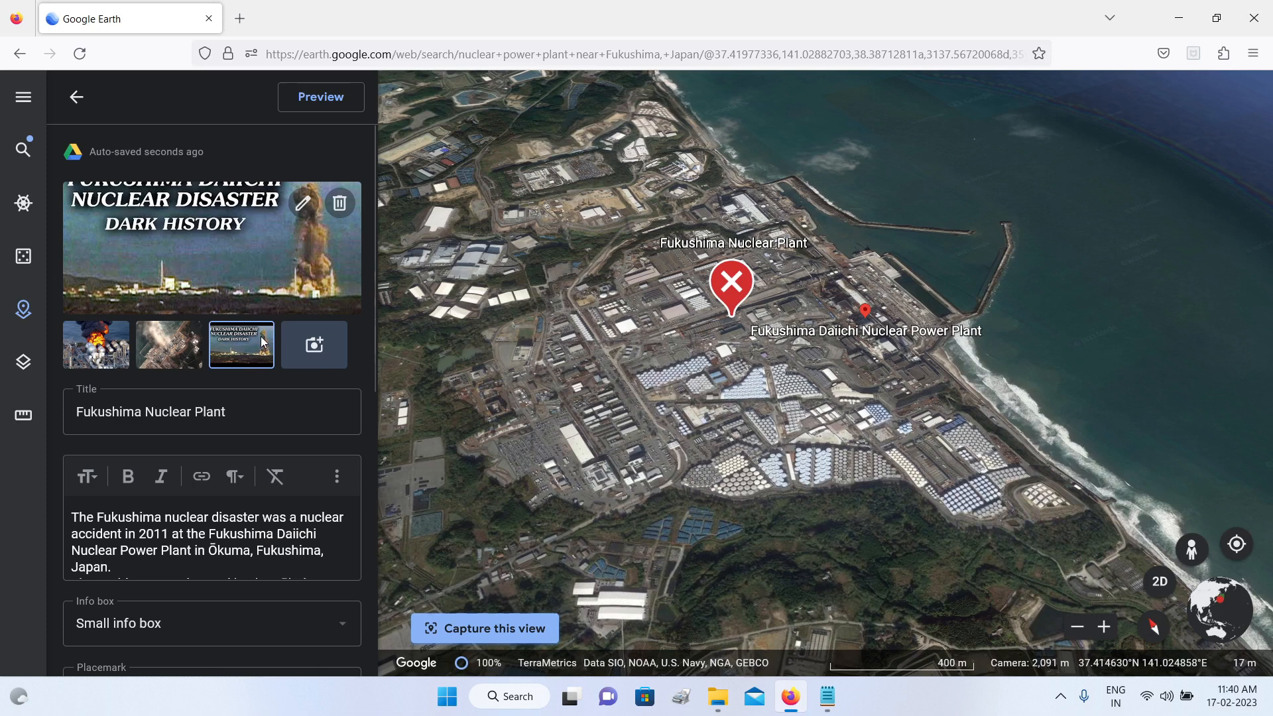
{"action": "left_click", "coordinate": [177, 345]}
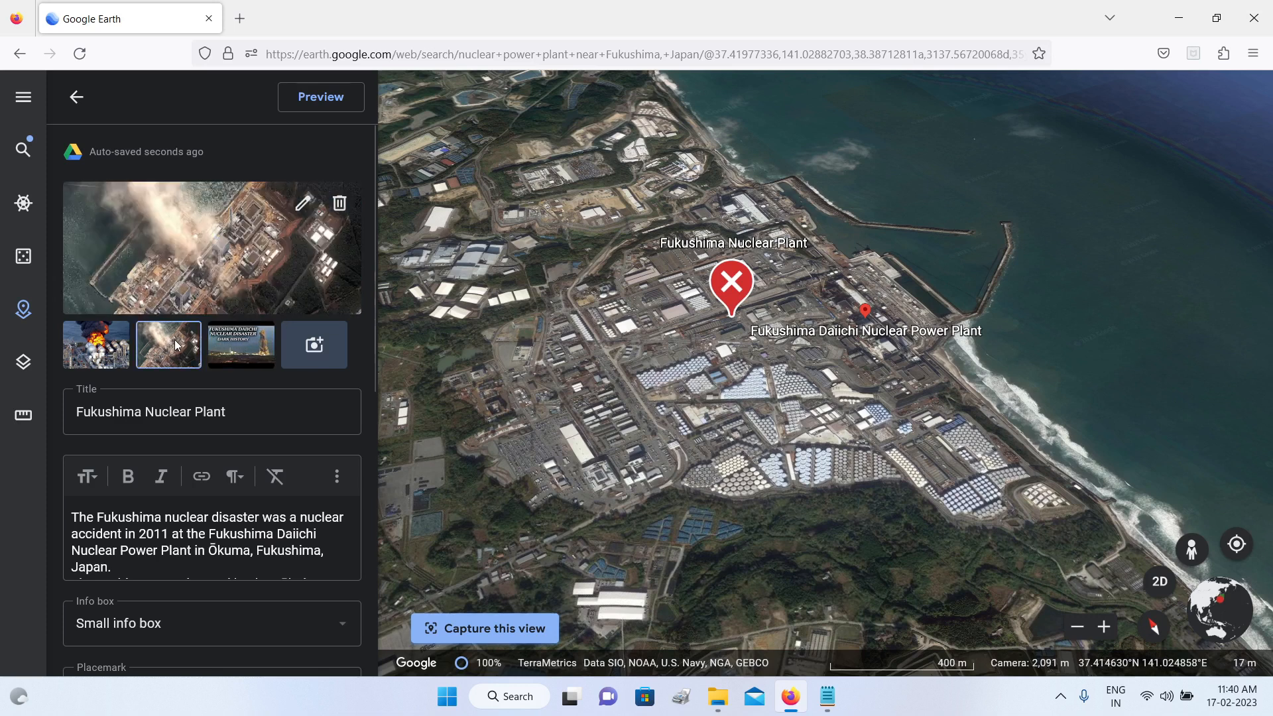
{"action": "left_click", "coordinate": [303, 211]}
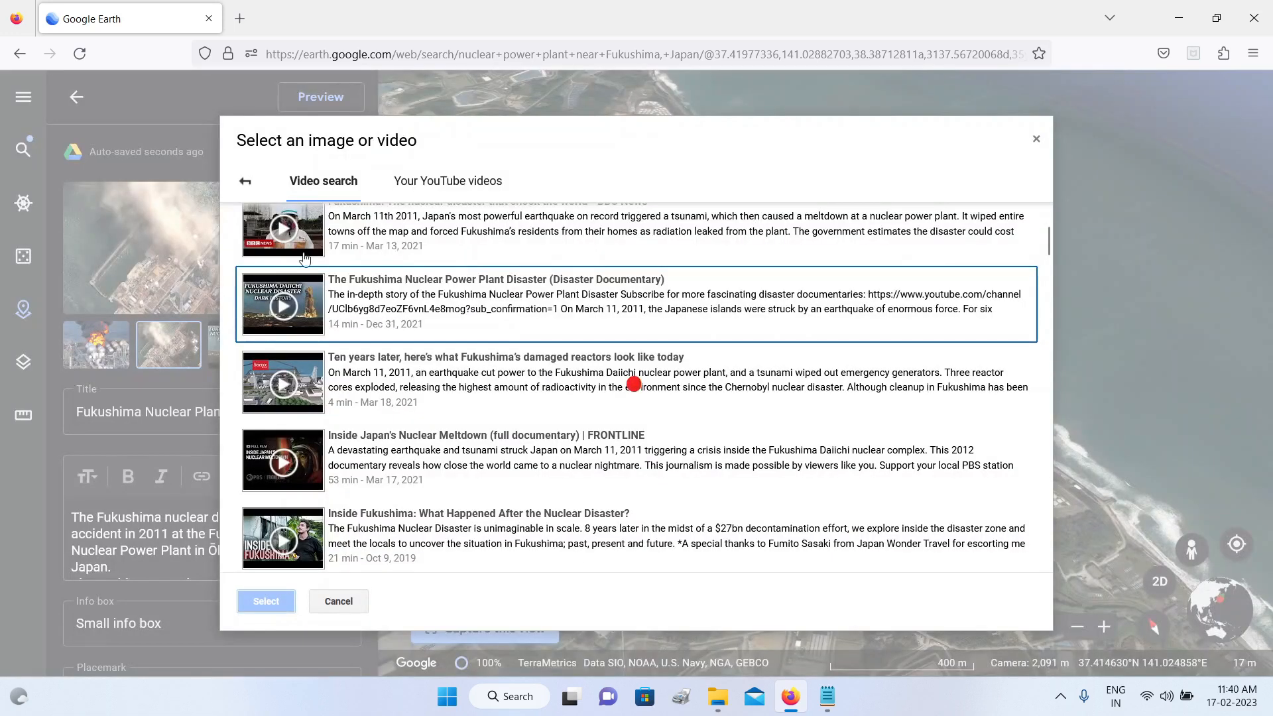
{"action": "left_click", "coordinate": [1037, 141]}
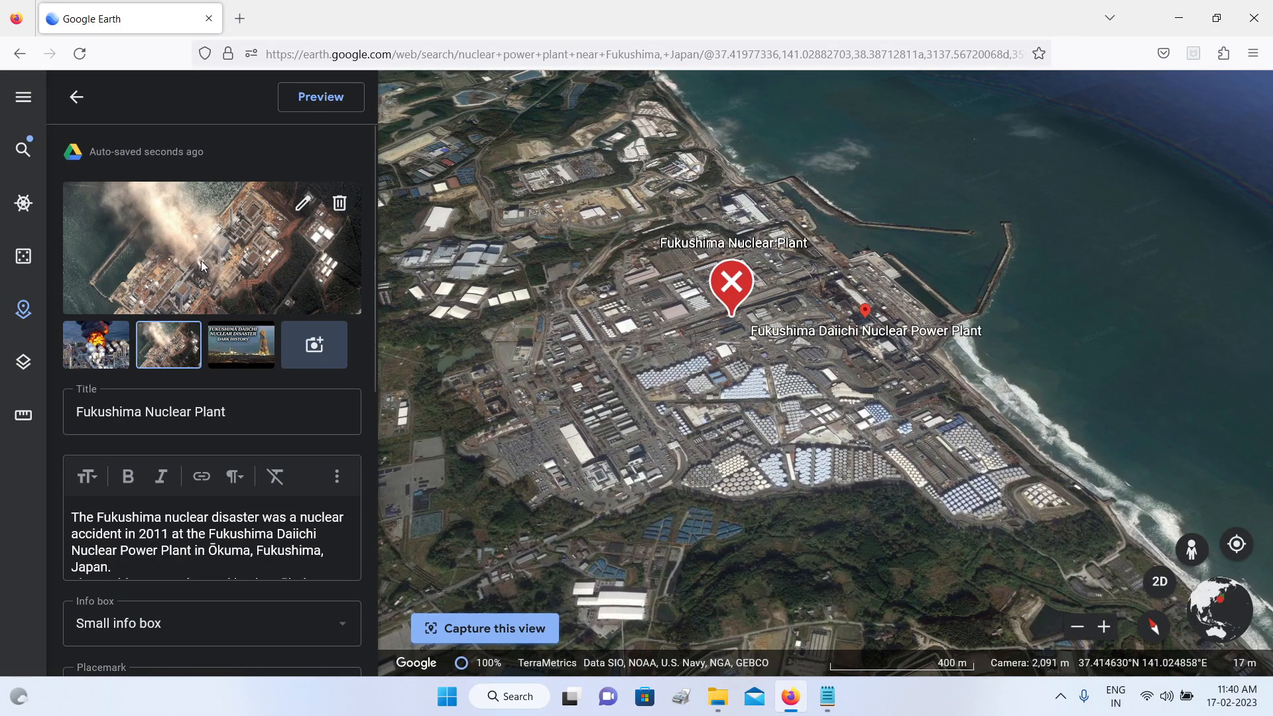
Step: Shift the map view of the plant slightly and capture it as the placemark's view
{"action": "left_click_drag", "start_coordinate": [833, 368], "coordinate": [843, 352]}
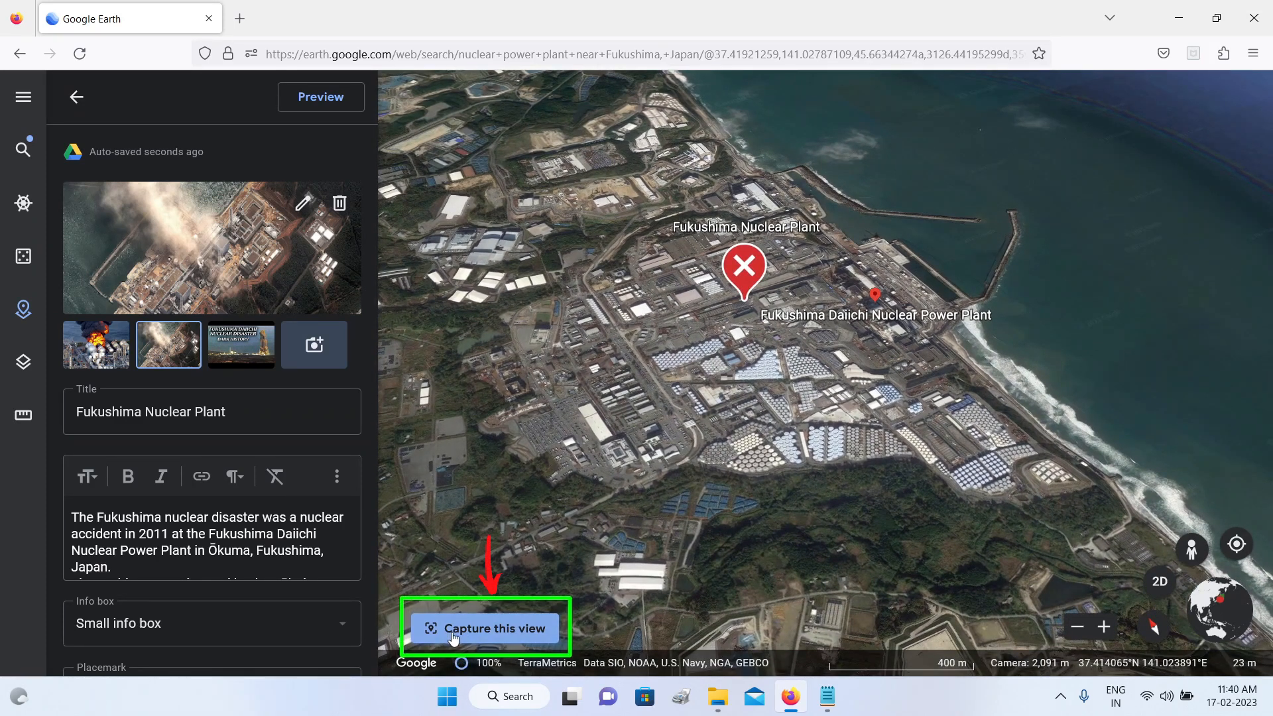
{"action": "left_click", "coordinate": [511, 636]}
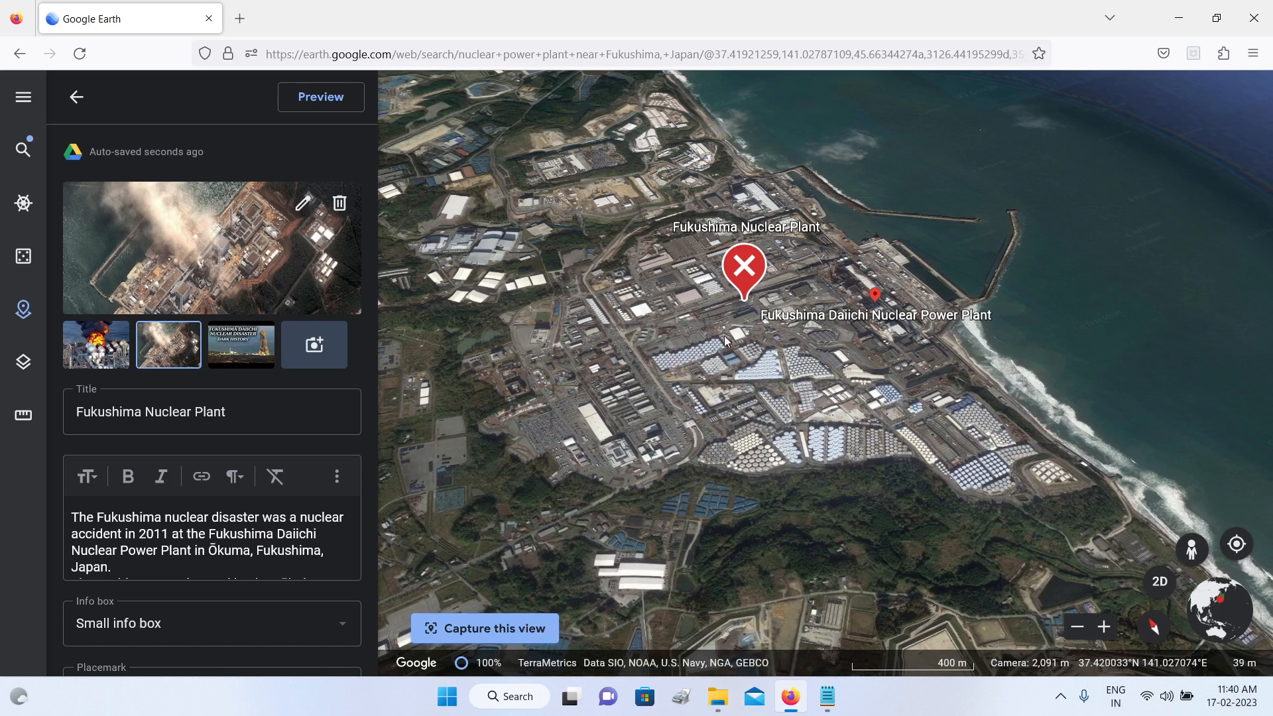
Step: Preview the Fukushima placemark and compare the description in its info box with the text in the editor
{"action": "left_click", "coordinate": [322, 98]}
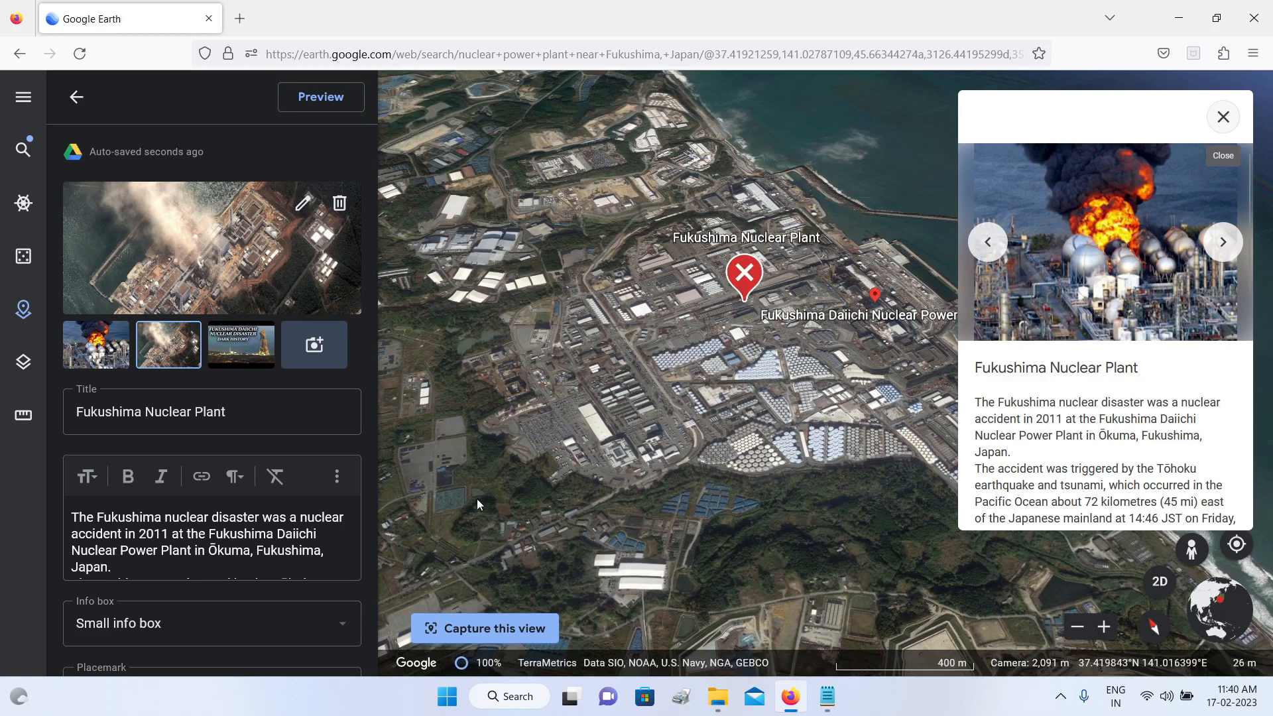
{"action": "scroll", "coordinate": [1086, 397], "scroll_direction": "down", "scroll_amount": 2}
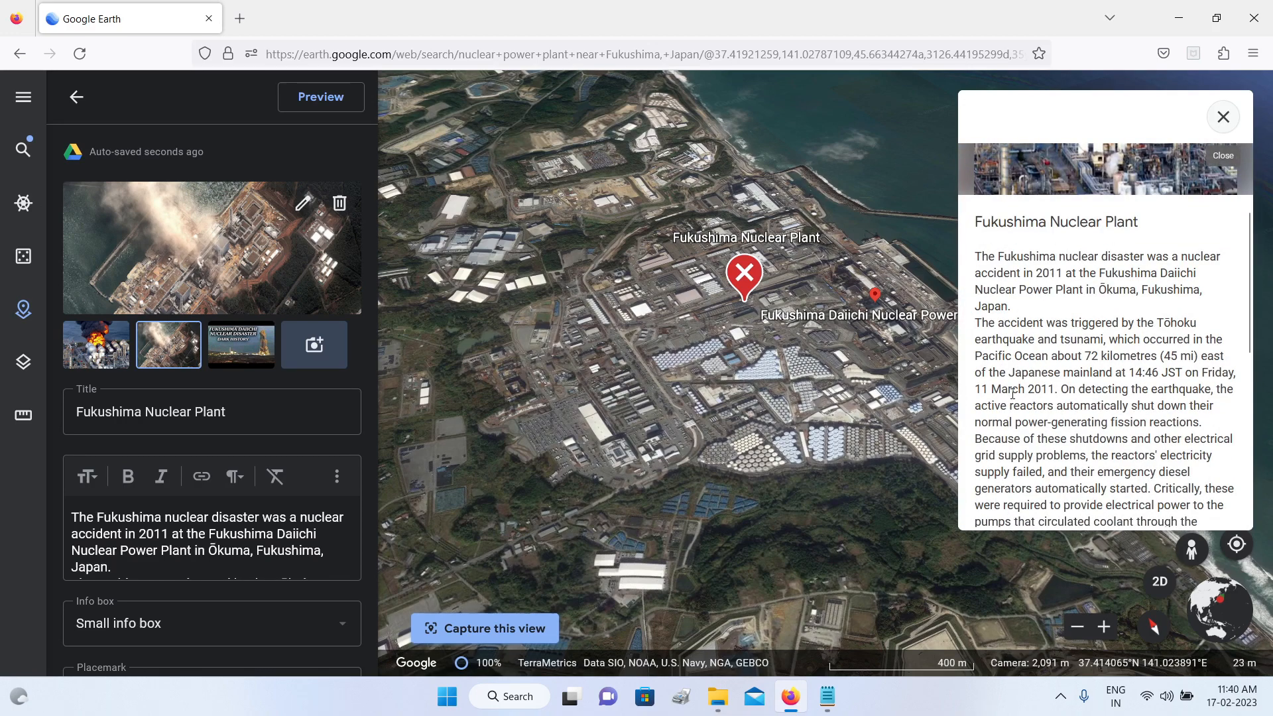
{"action": "scroll", "coordinate": [189, 531], "scroll_direction": "down", "scroll_amount": 5}
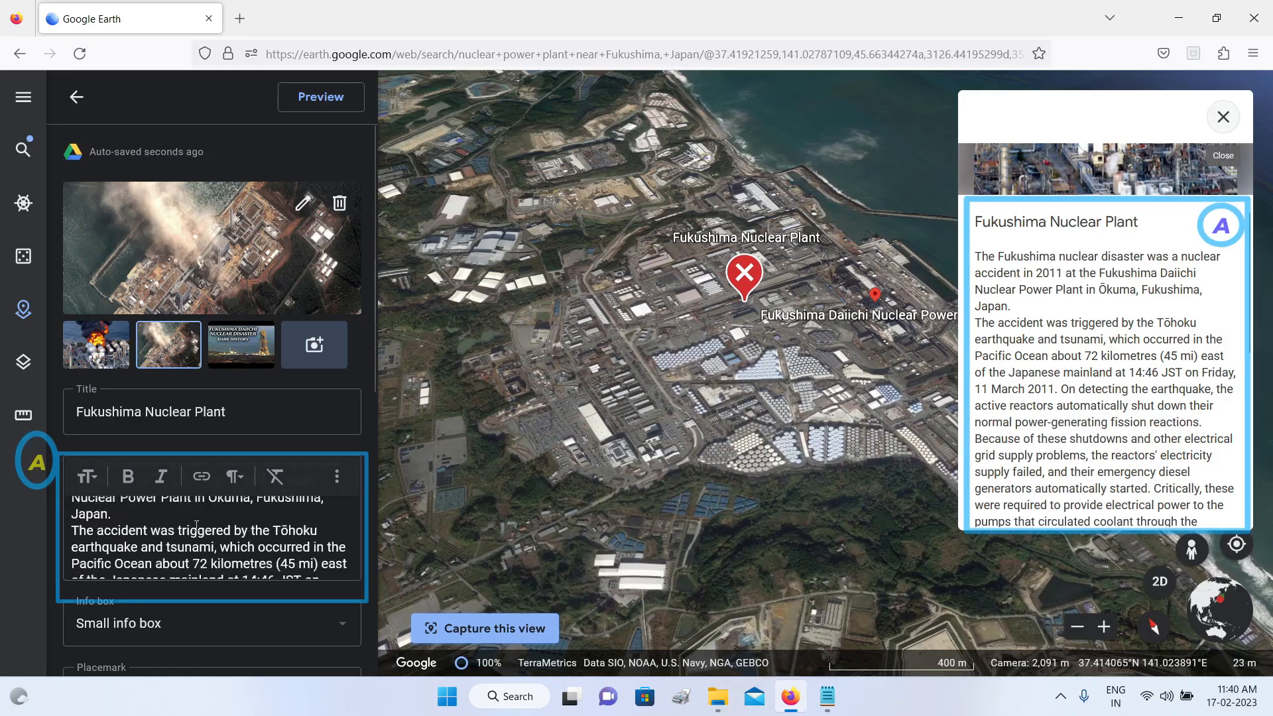
{"action": "scroll", "coordinate": [189, 531], "scroll_direction": "up", "scroll_amount": 5}
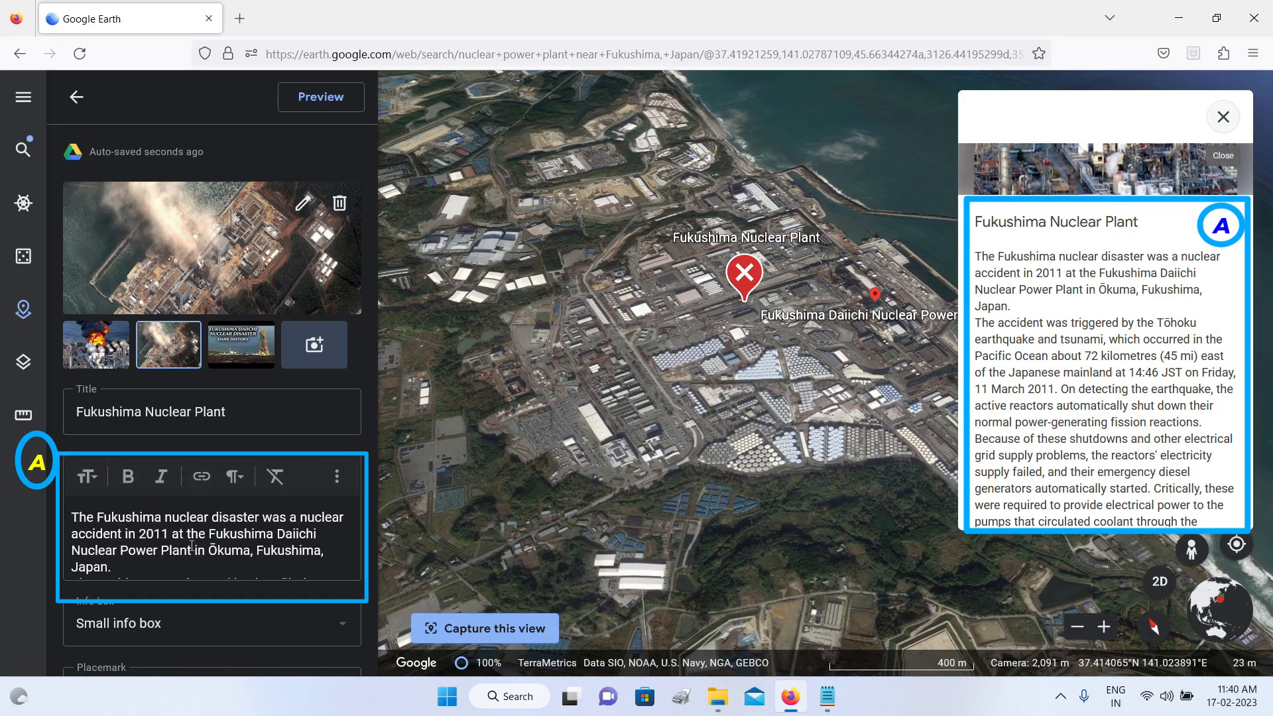
{"action": "scroll", "coordinate": [1100, 286], "scroll_direction": "up", "scroll_amount": 1}
{"action": "scroll", "coordinate": [1100, 286], "scroll_direction": "up", "scroll_amount": 2}
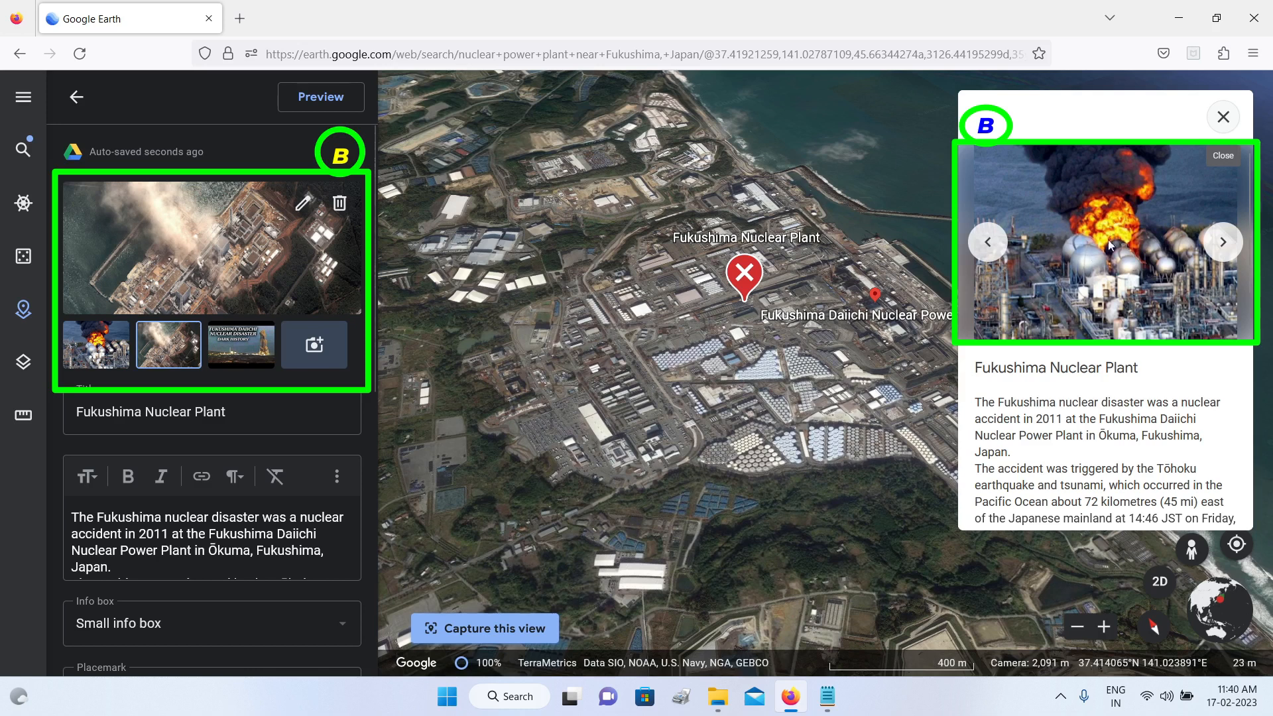
Step: Browse the previewed media through to the documentary video, play it briefly and close the player
{"action": "left_click", "coordinate": [1223, 243]}
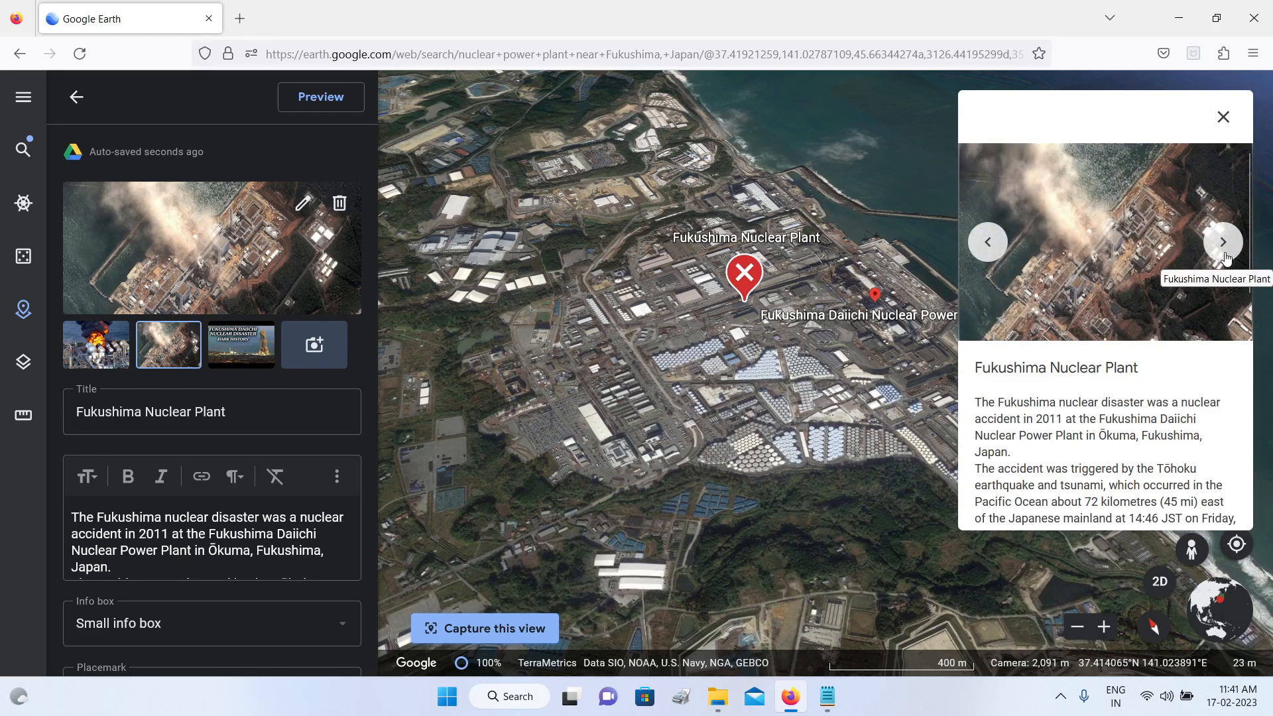
{"action": "left_click", "coordinate": [1226, 257]}
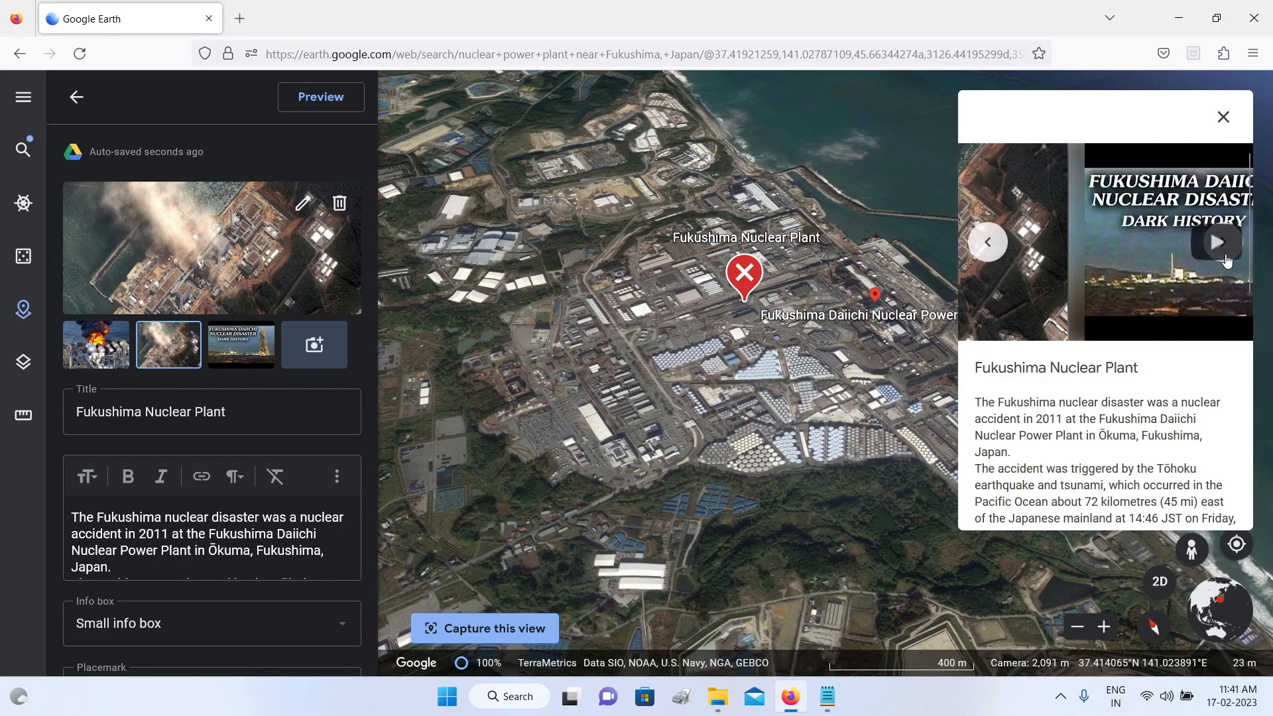
{"action": "left_click", "coordinate": [1111, 251]}
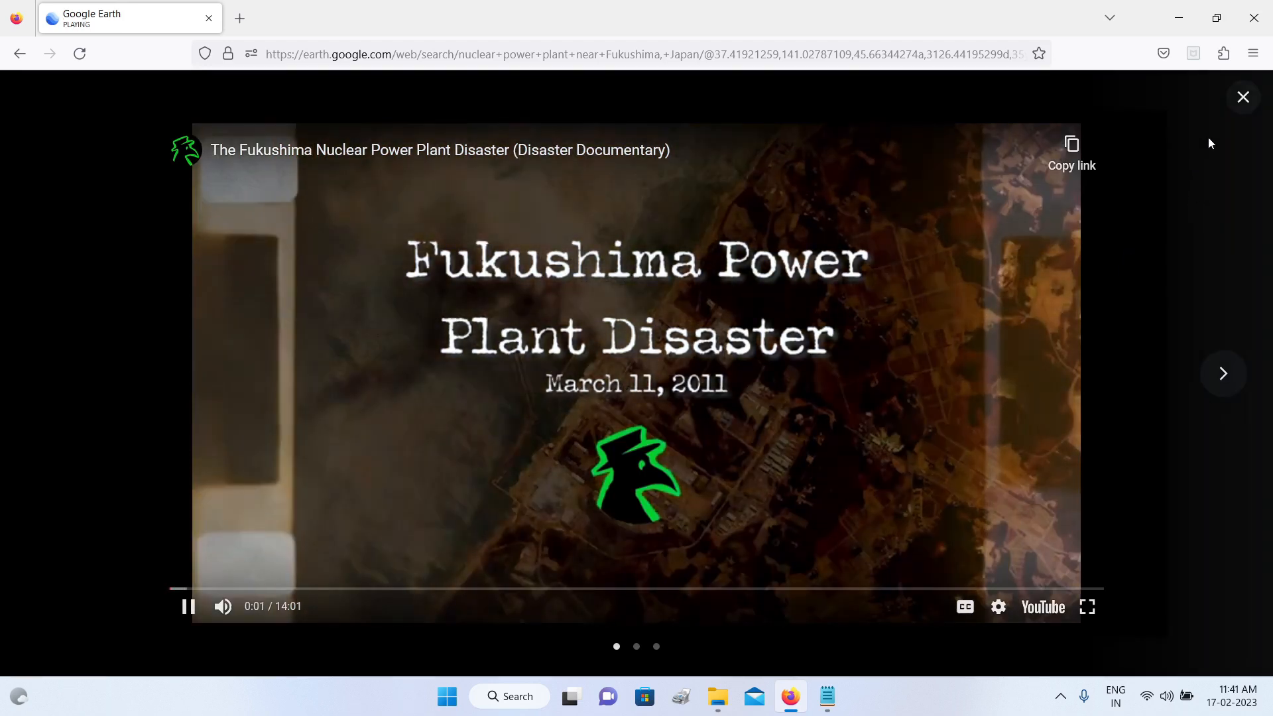
{"action": "left_click", "coordinate": [1243, 97]}
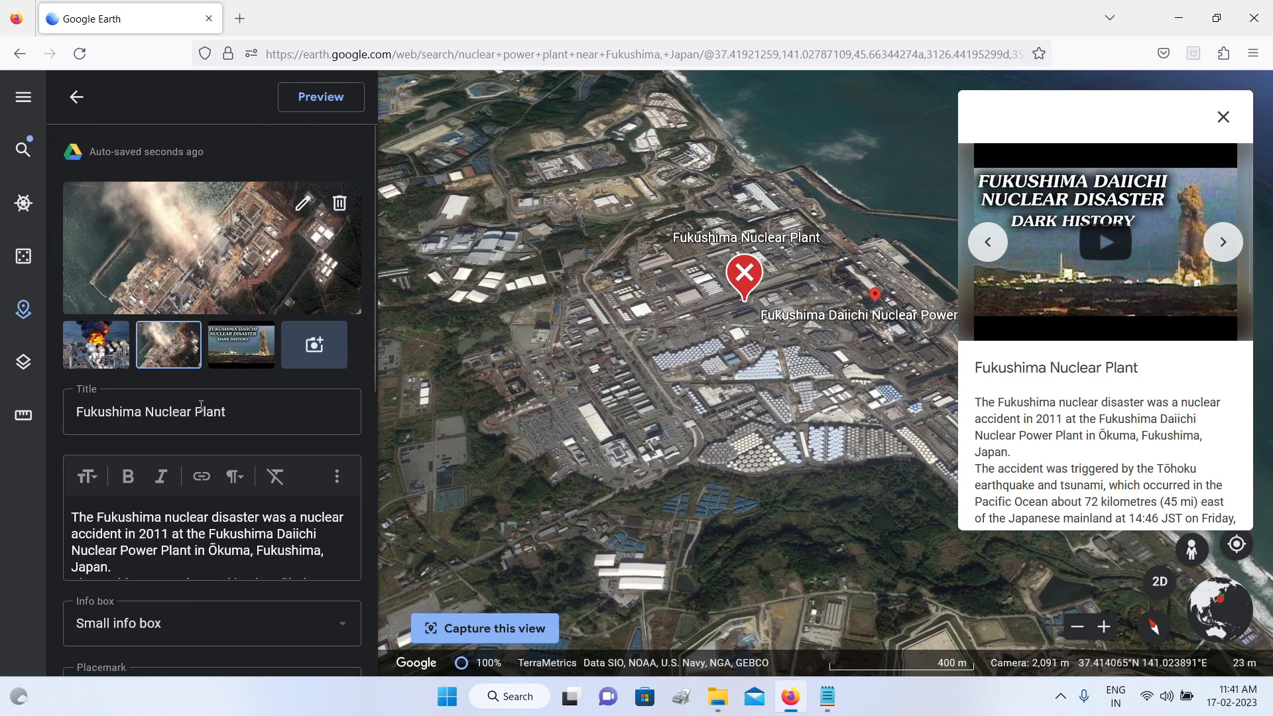
Step: Set the placemark's info box to Large info box and preview the placemark with it
{"action": "scroll", "coordinate": [201, 405], "scroll_direction": "down", "scroll_amount": 2}
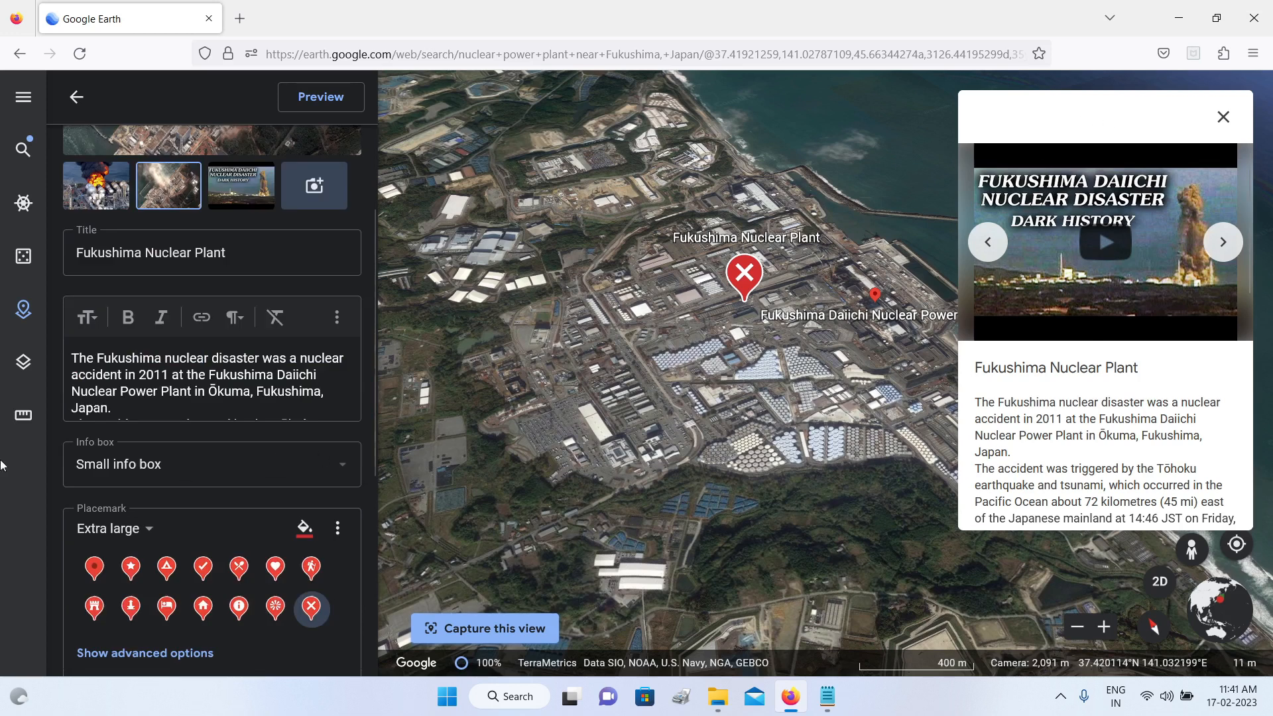
{"action": "left_click", "coordinate": [342, 472]}
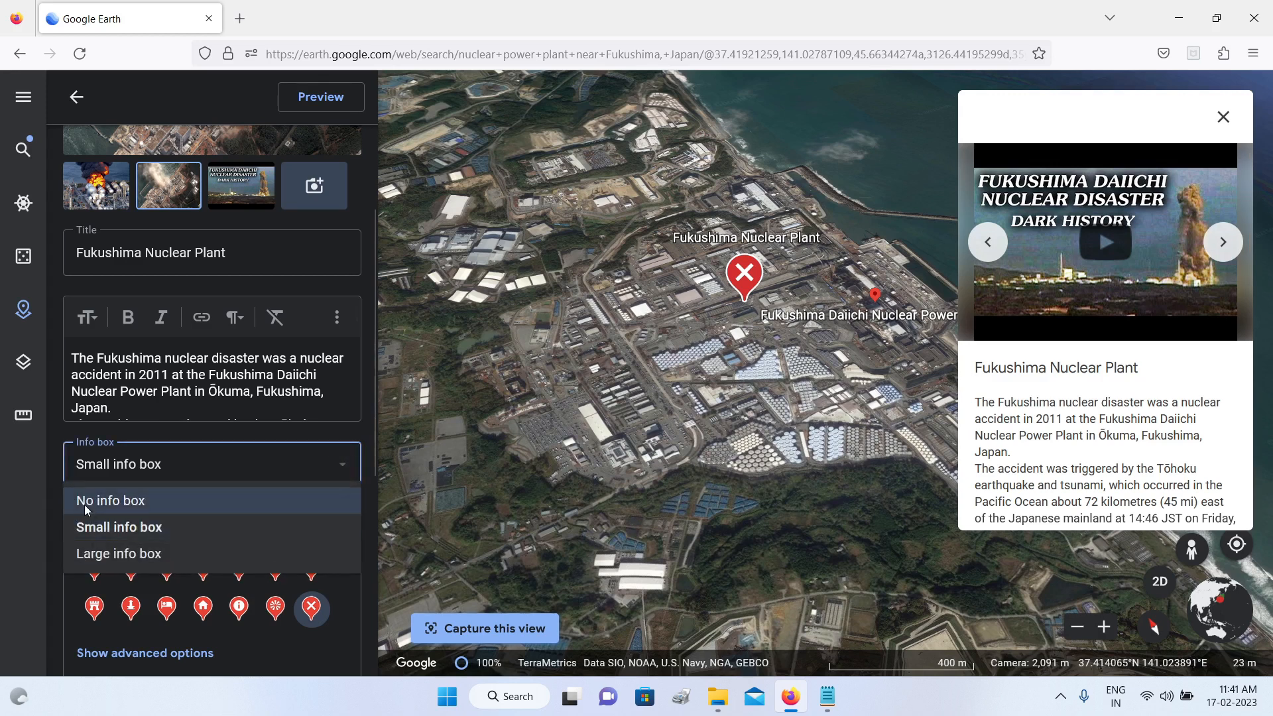
{"action": "left_click", "coordinate": [85, 504]}
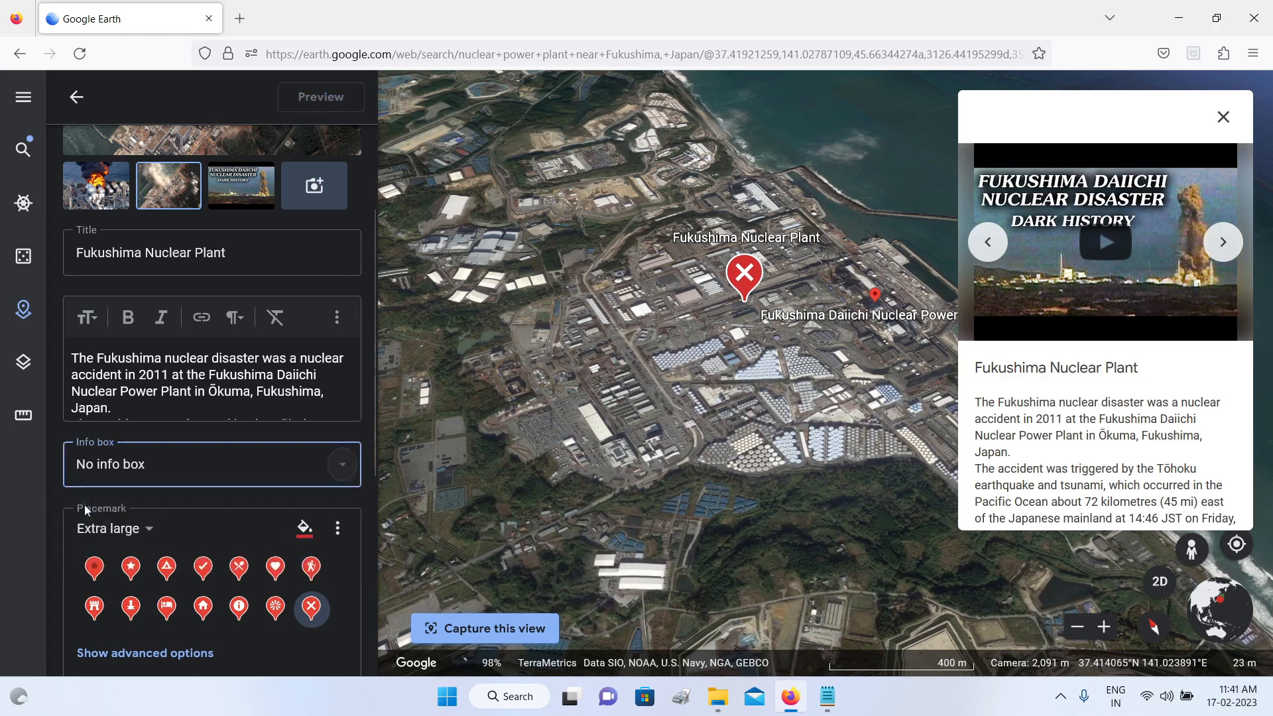
{"action": "left_click", "coordinate": [342, 472]}
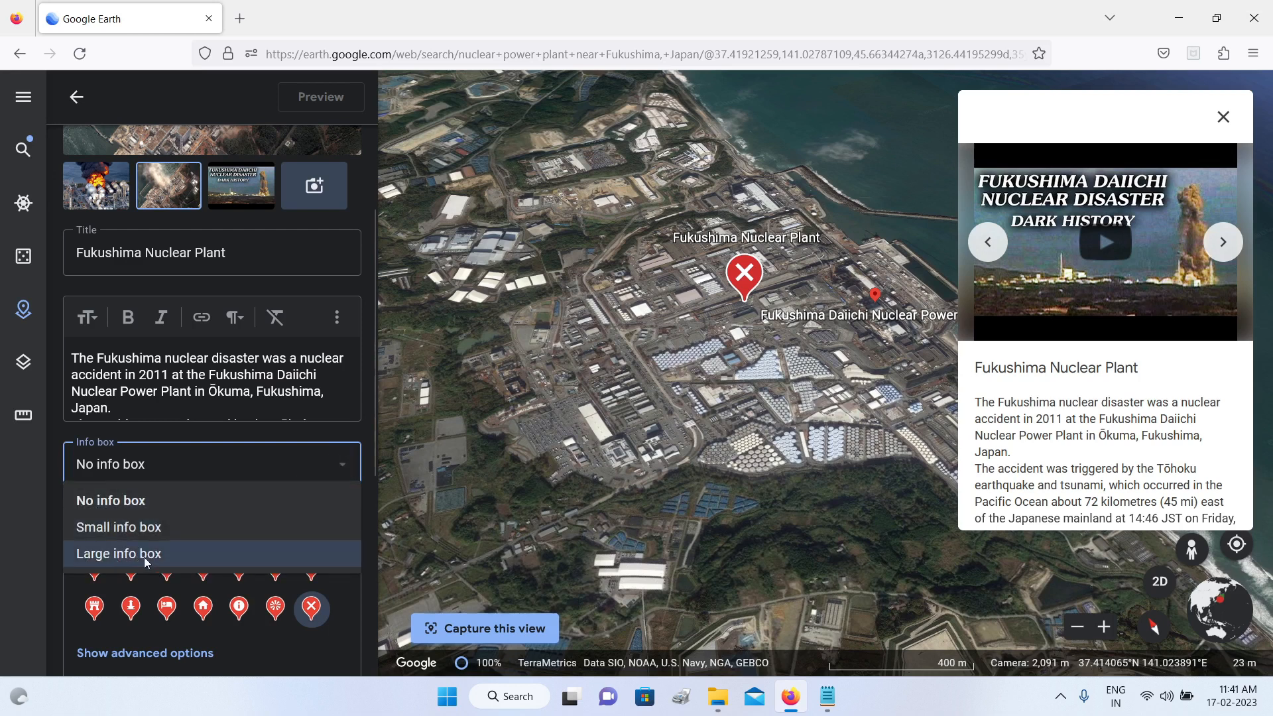
{"action": "left_click", "coordinate": [178, 555]}
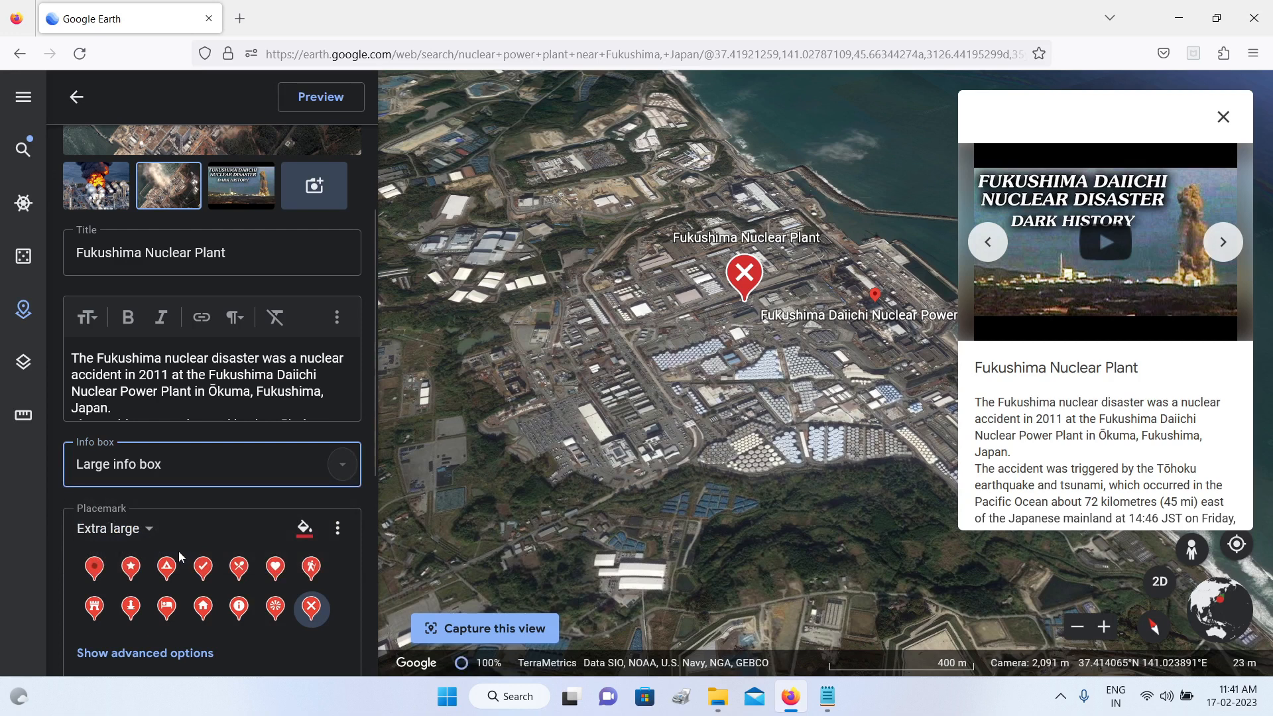
{"action": "left_click", "coordinate": [315, 104]}
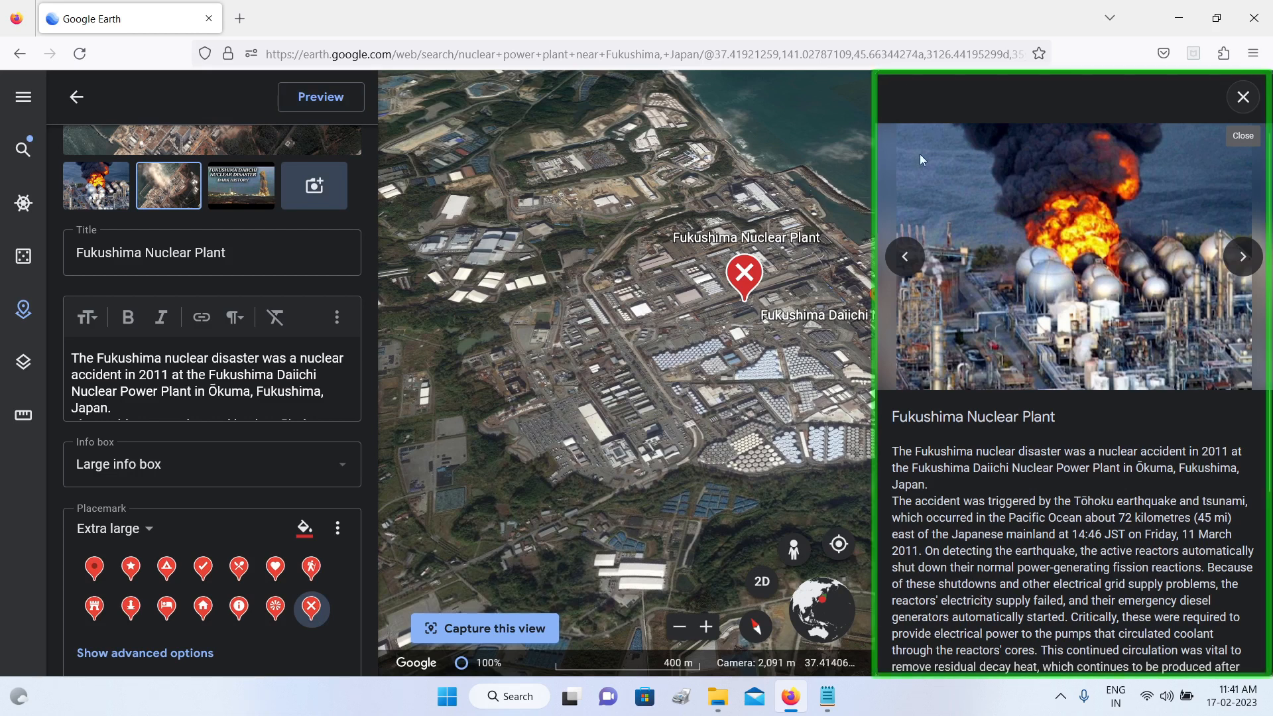
Step: Examine the large info box preview, reading through its description and browsing its media before returning to the plant fire image
{"action": "scroll", "coordinate": [1159, 361], "scroll_direction": "down", "scroll_amount": 5}
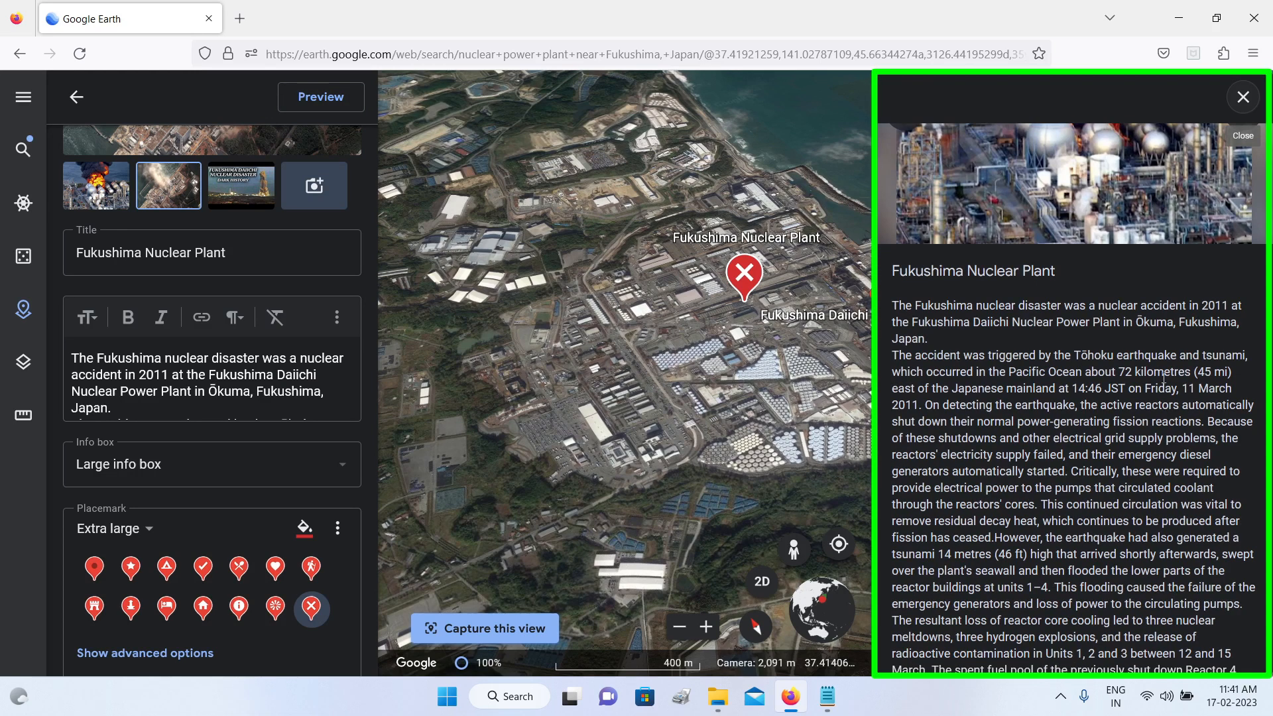
{"action": "scroll", "coordinate": [1164, 392], "scroll_direction": "up", "scroll_amount": 5}
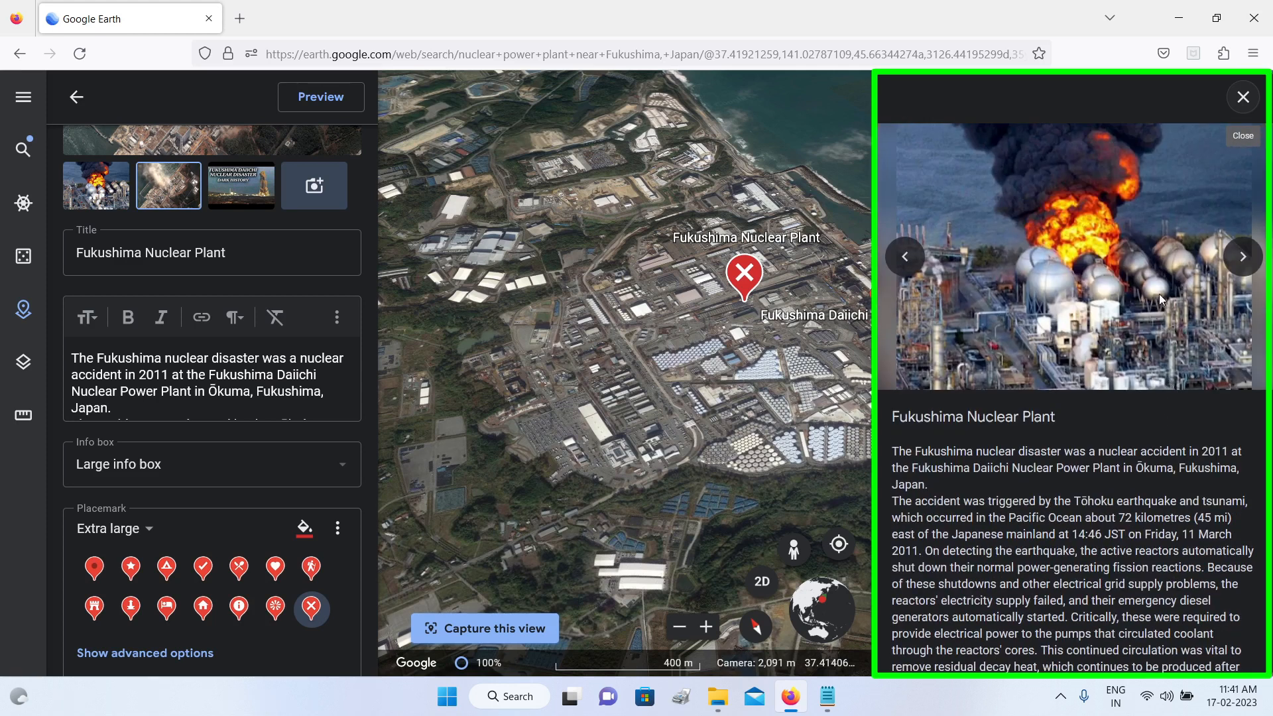
{"action": "left_click", "coordinate": [1243, 265]}
{"action": "left_click", "coordinate": [1243, 265]}
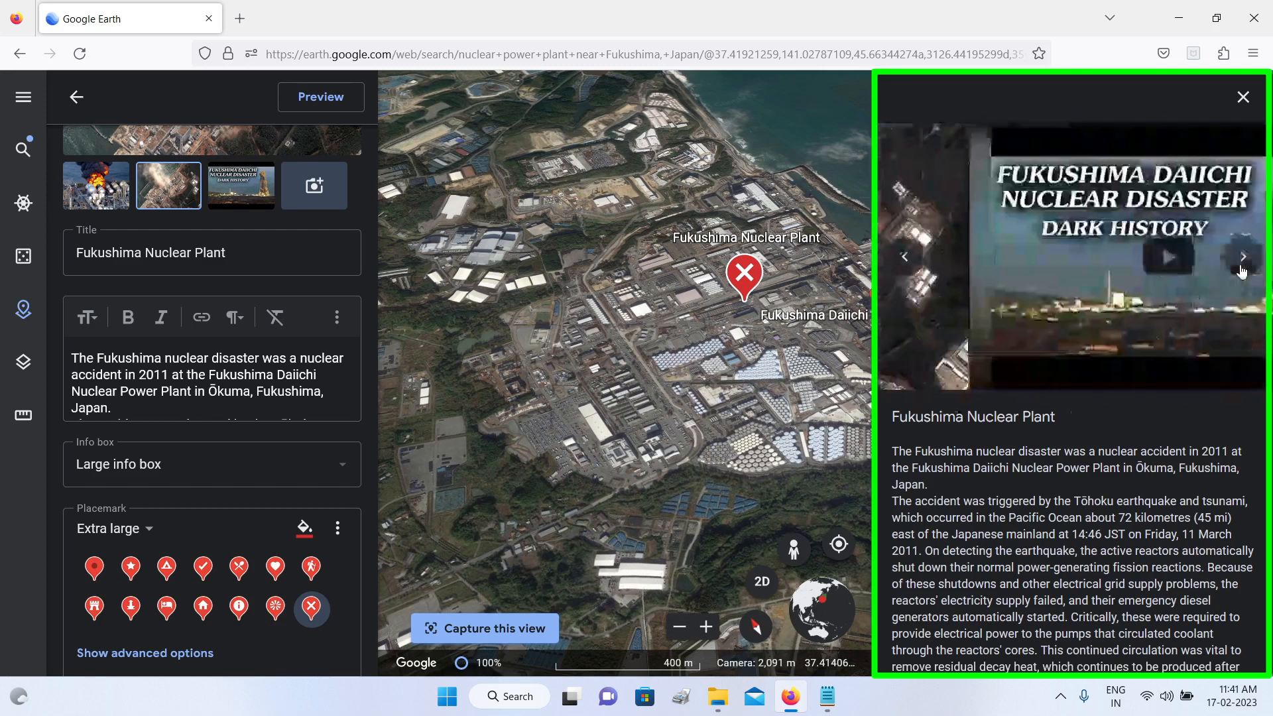
{"action": "left_click", "coordinate": [905, 257]}
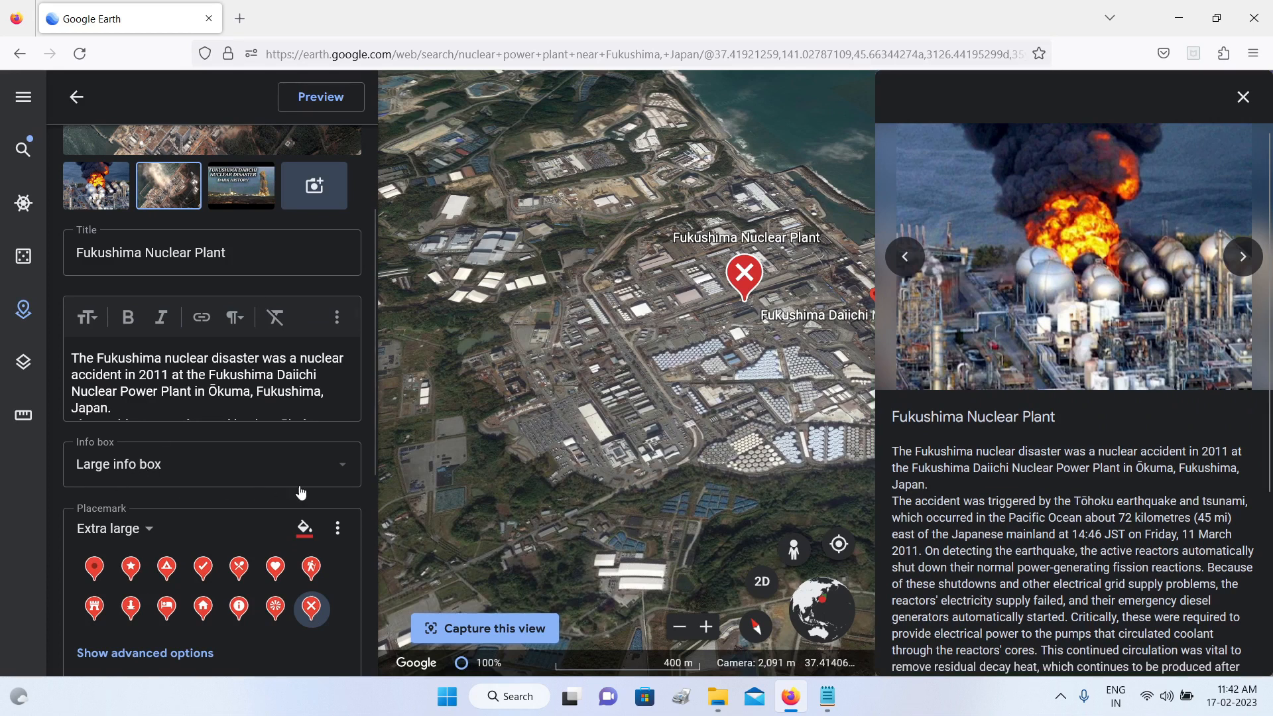
Step: Set the Fukushima placemark's info box to Small info box, preview it and return to the project's feature list
{"action": "left_click", "coordinate": [333, 472]}
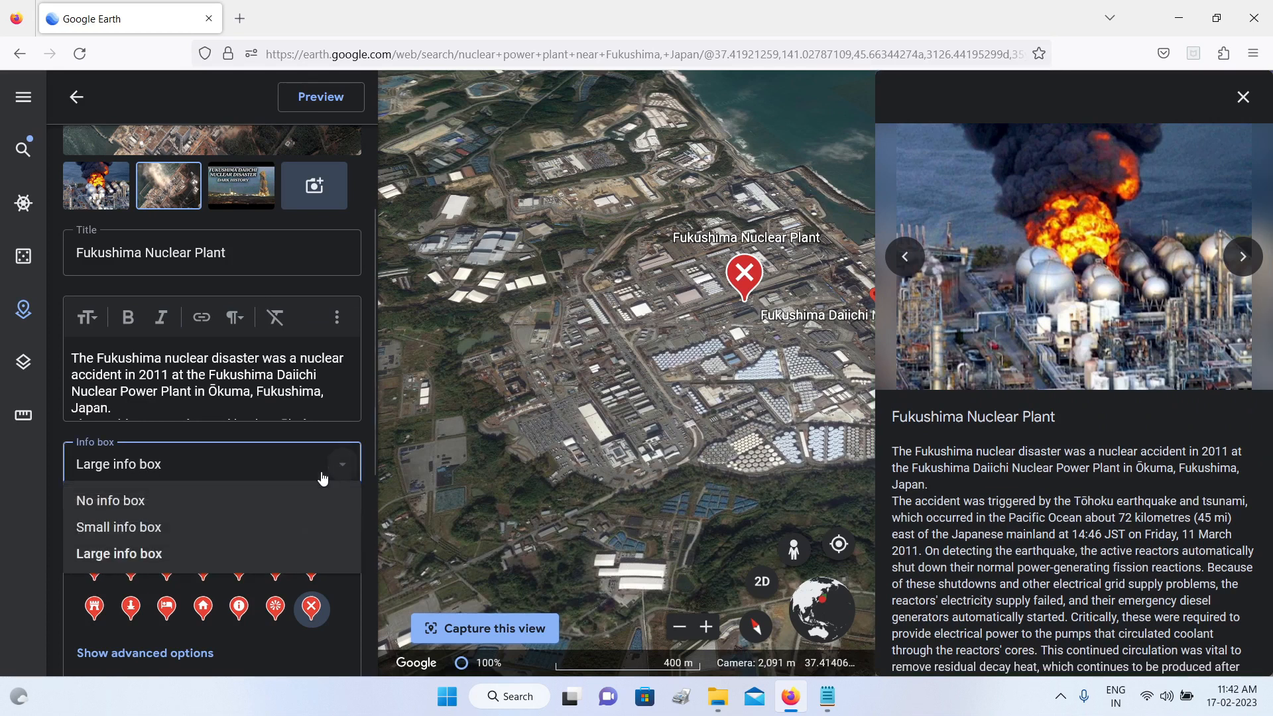
{"action": "left_click", "coordinate": [146, 534]}
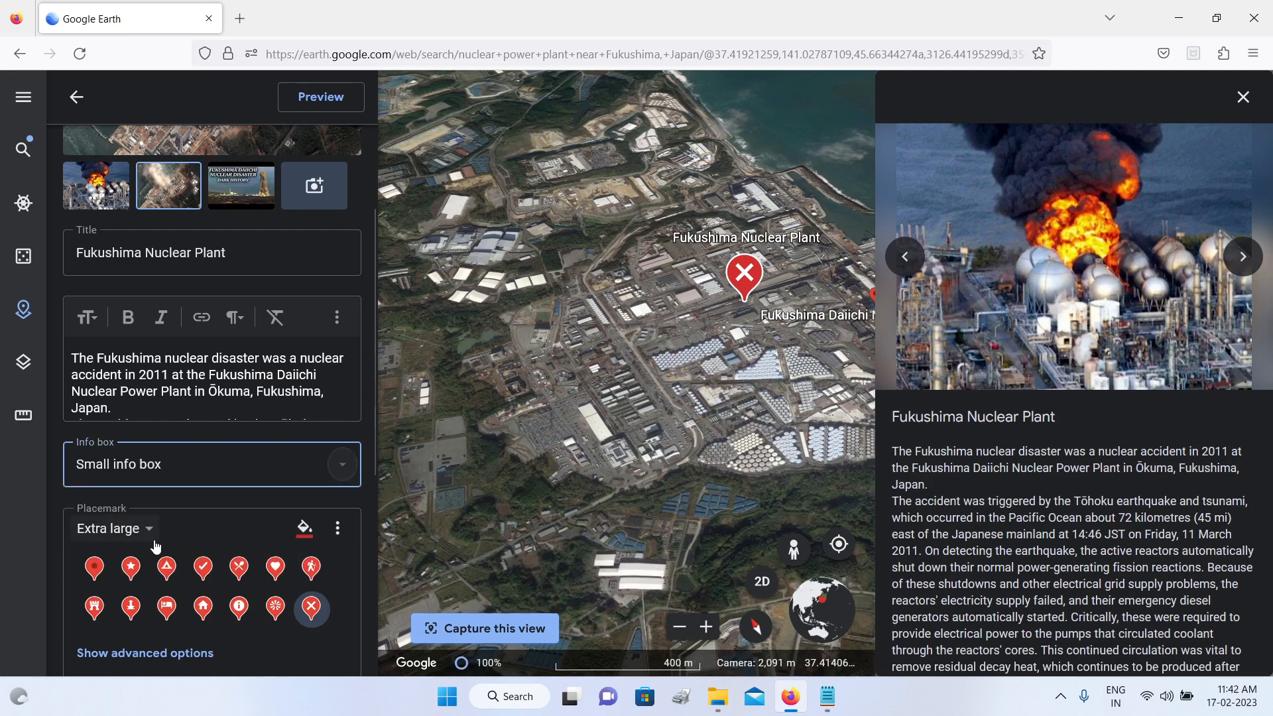
{"action": "left_click", "coordinate": [321, 111]}
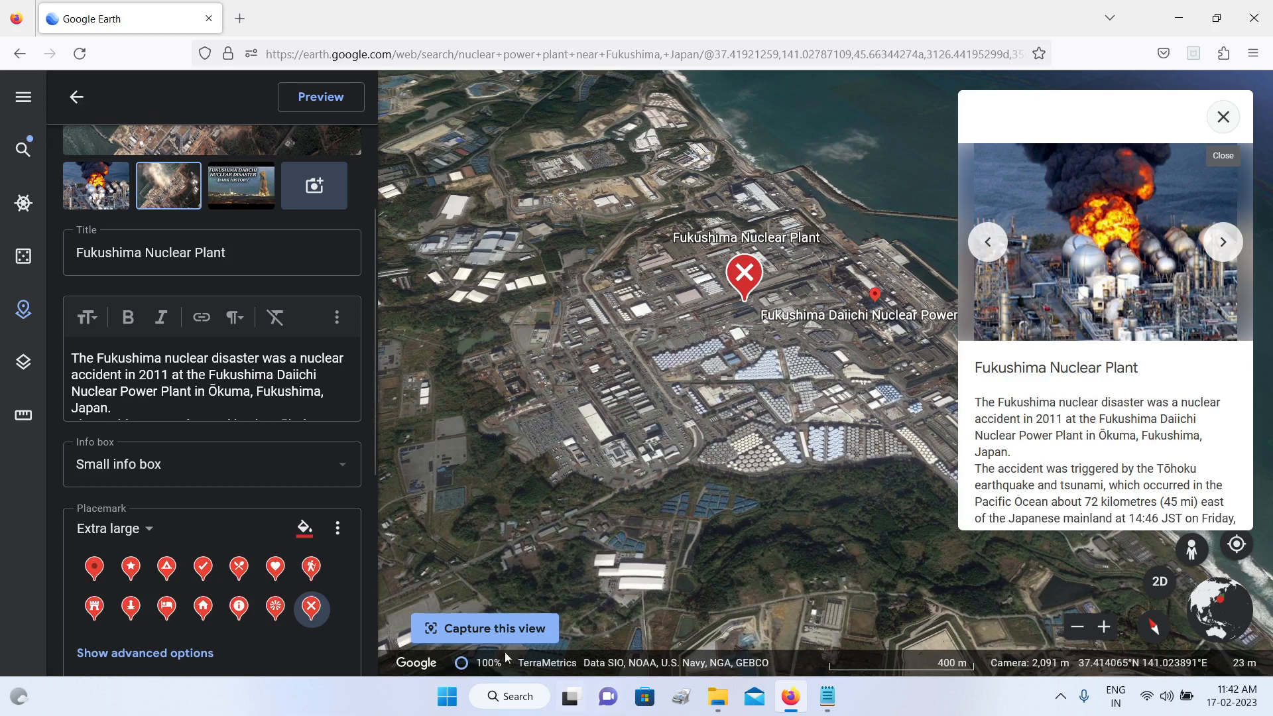
{"action": "left_click", "coordinate": [74, 97]}
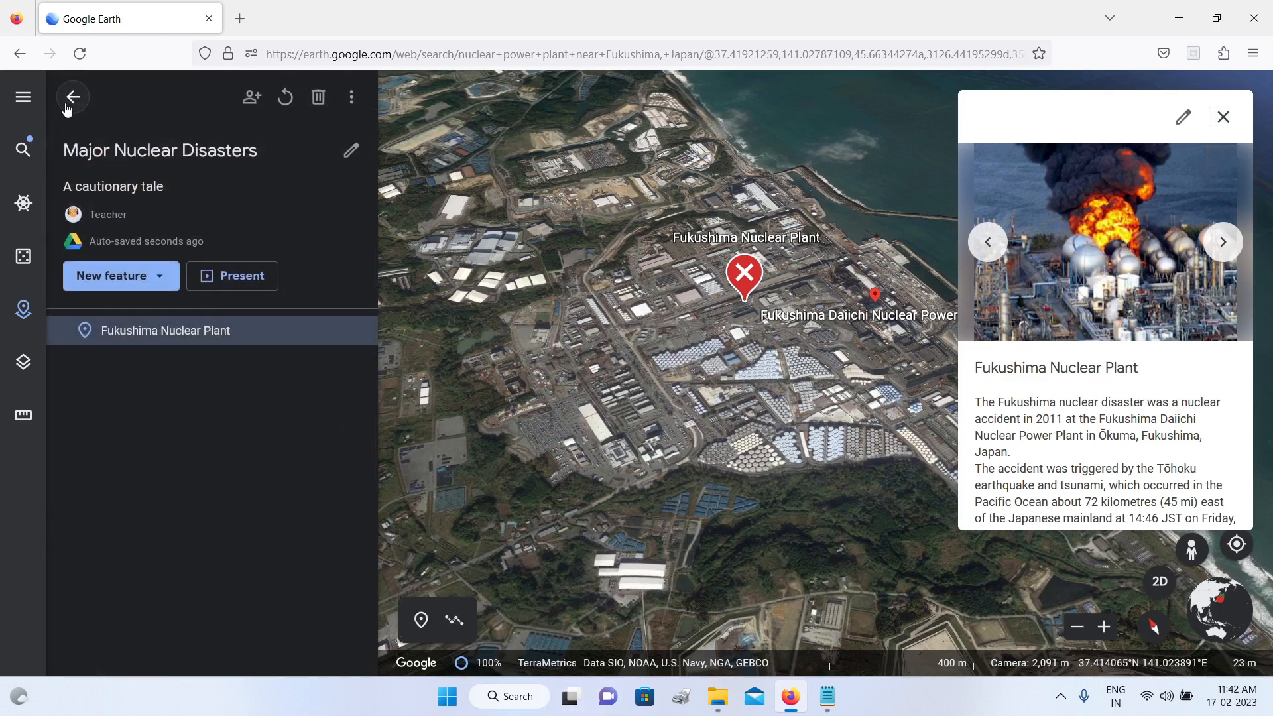
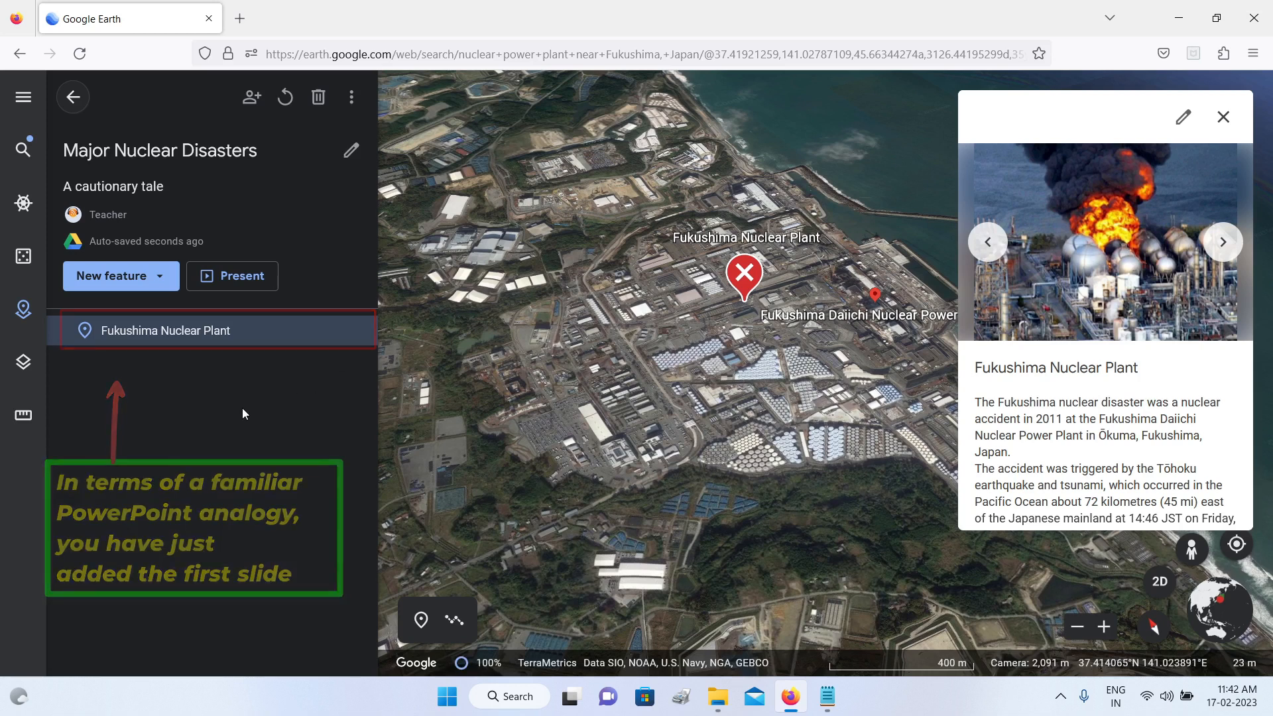
Step: Clear the previous search, search for "chernobyl" and fly to the suggested Chernobyl Nuclear Power Plant in Pryp'yat'
{"action": "left_click", "coordinate": [22, 152]}
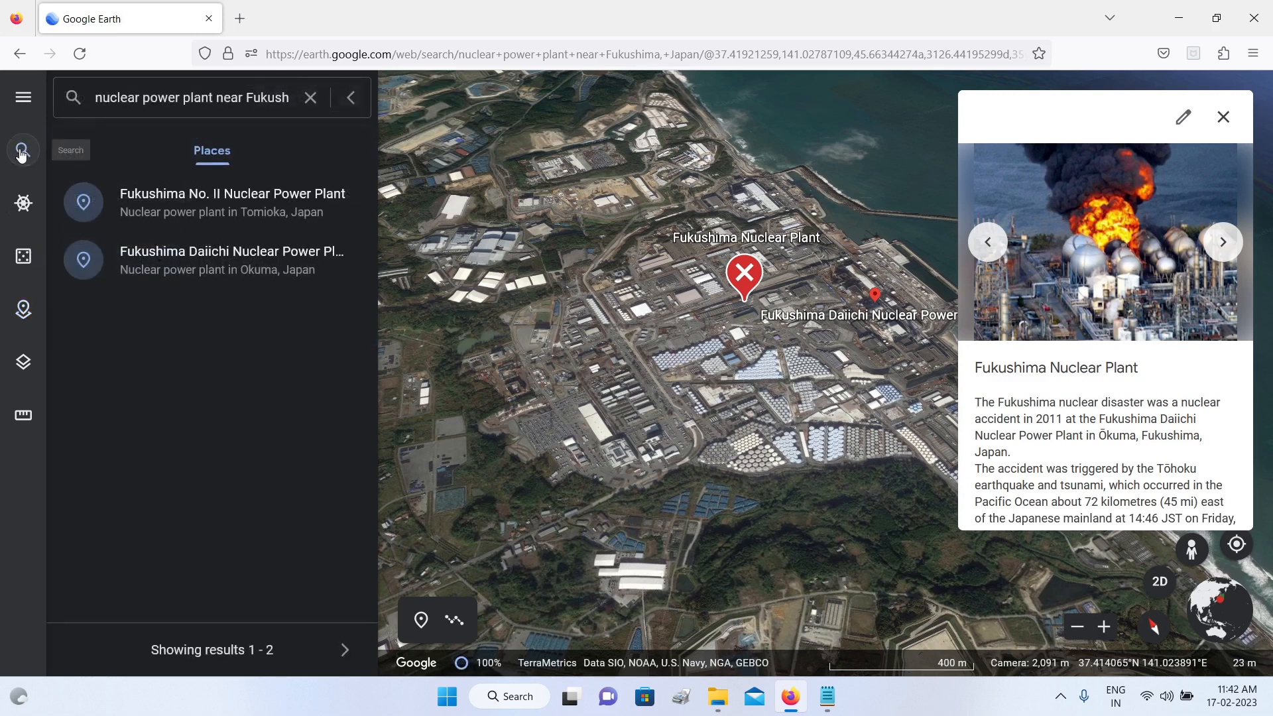
{"action": "left_click", "coordinate": [307, 100]}
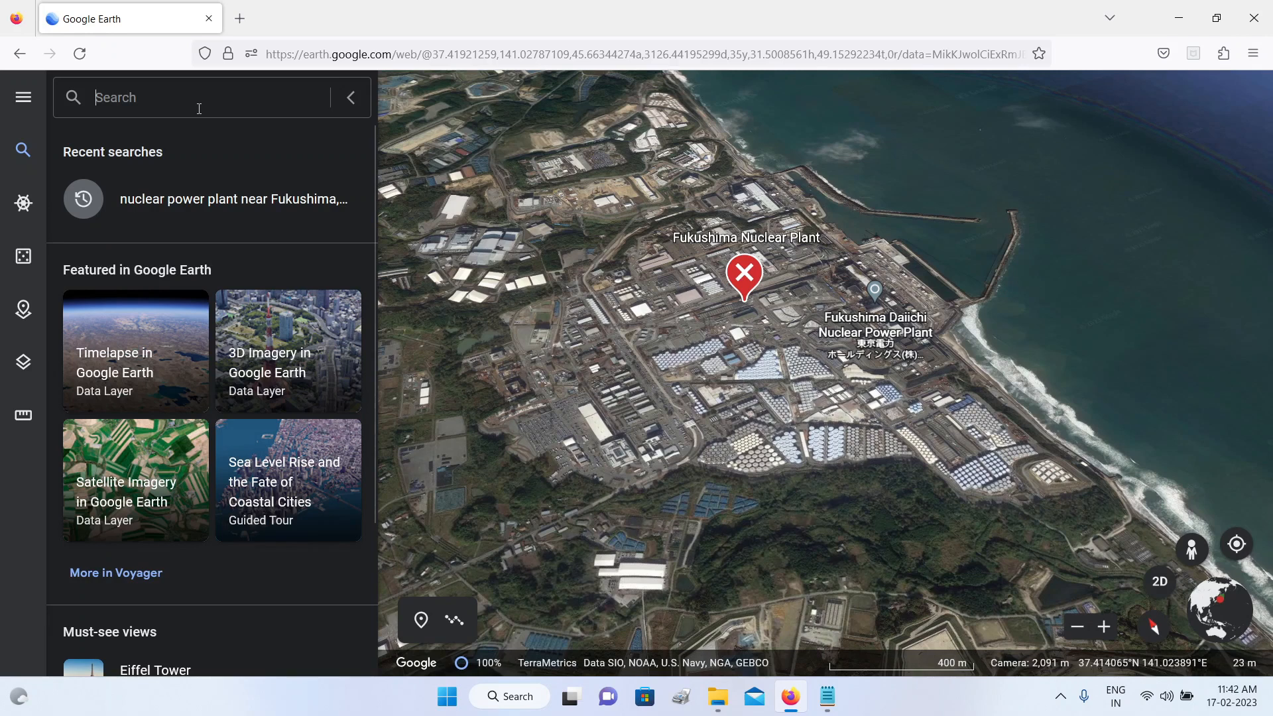
{"action": "type", "text": "che"}
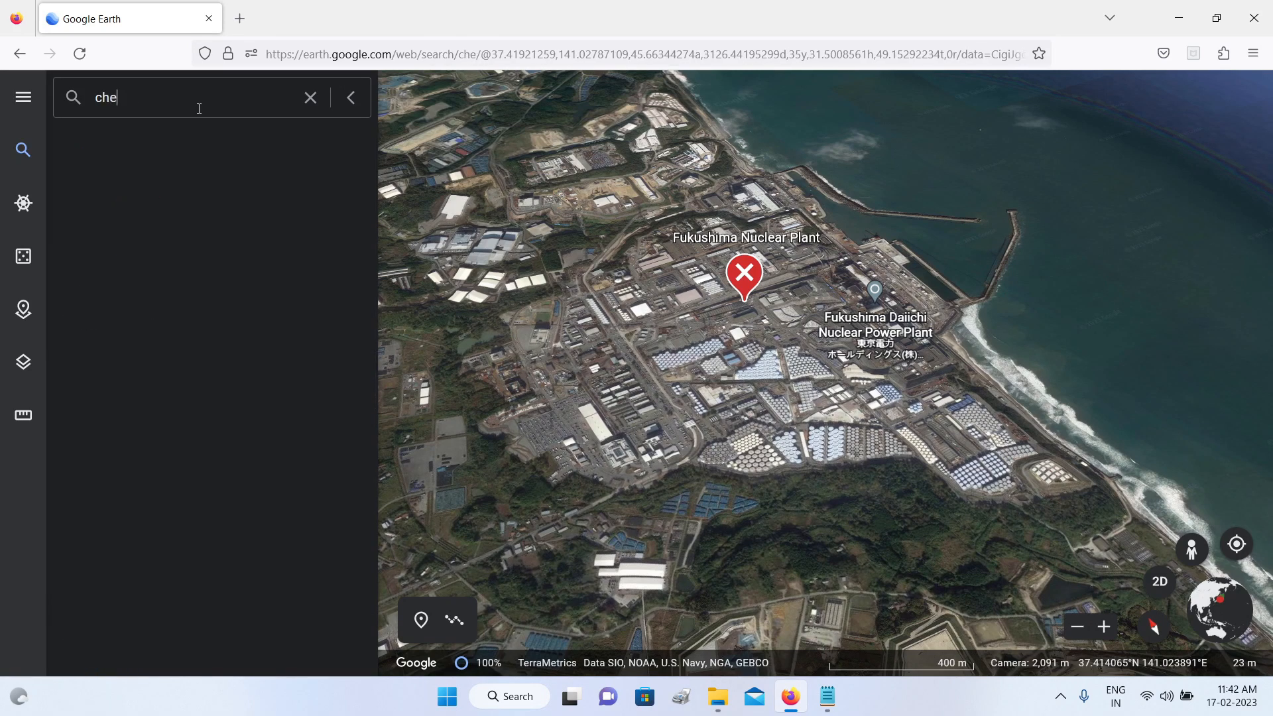
{"action": "type", "text": "rnobyl"}
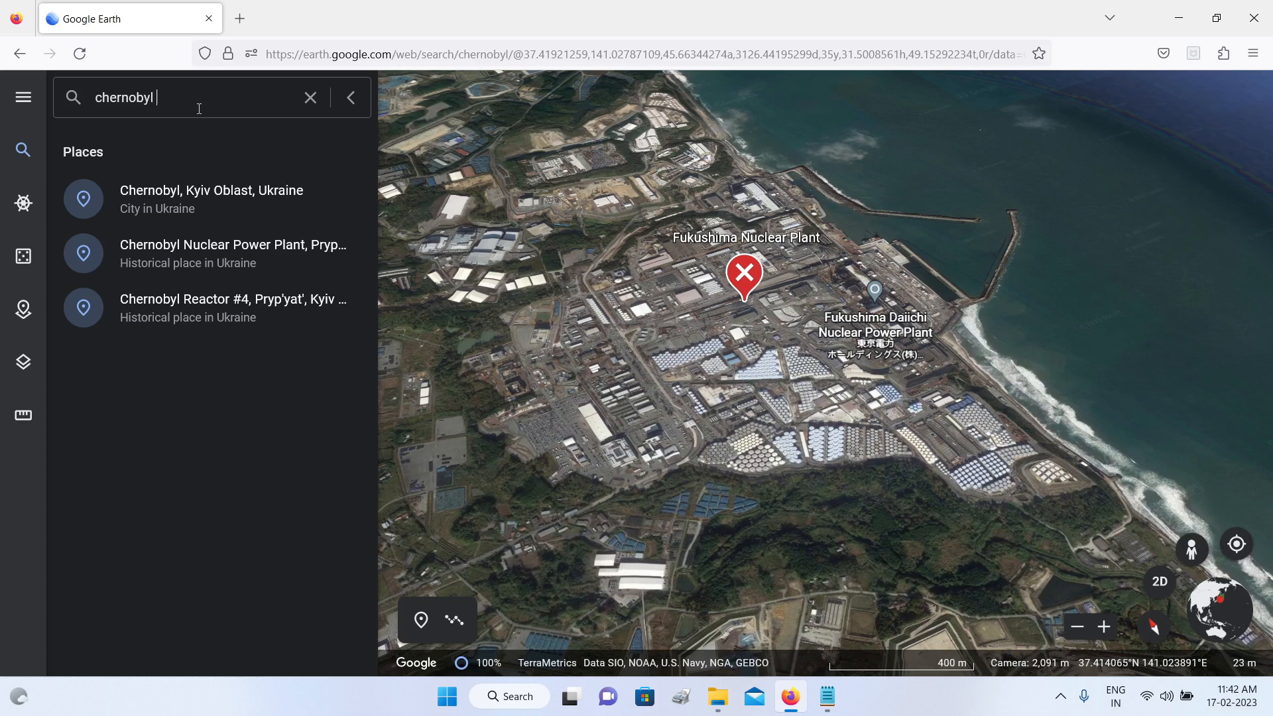
{"action": "left_click", "coordinate": [234, 256]}
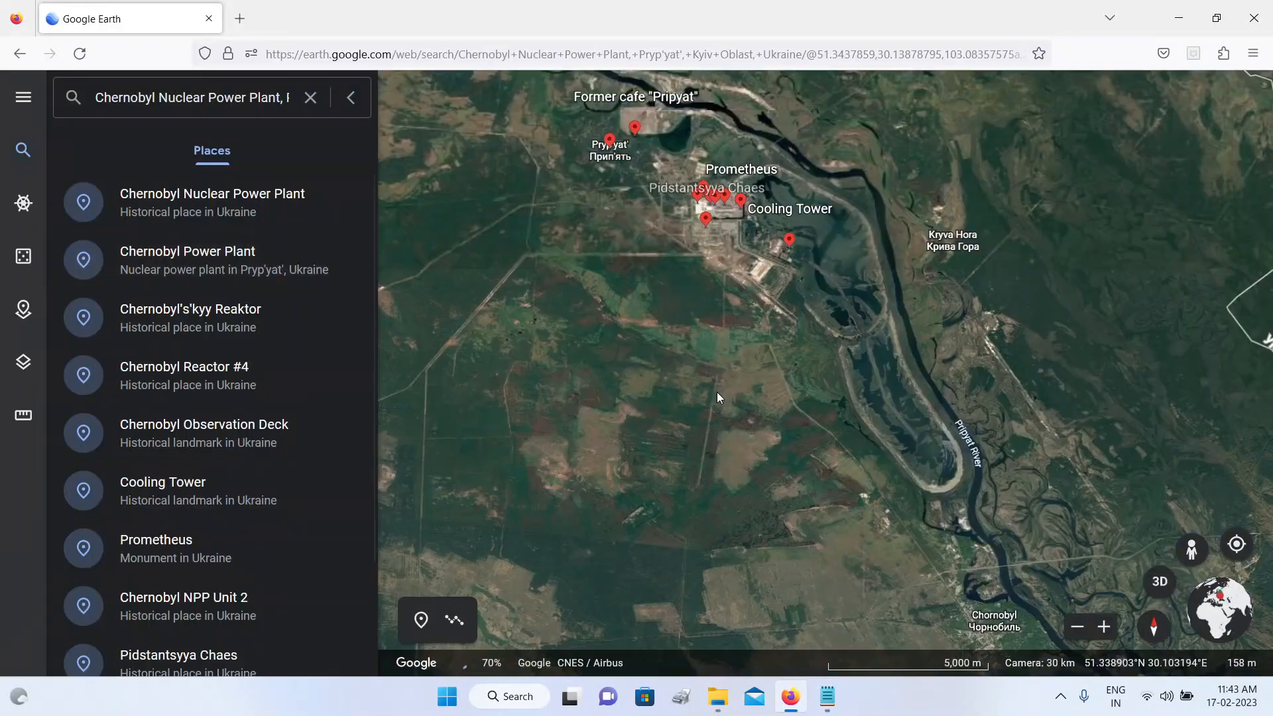
Step: Examine the Chernobyl plant site and its surroundings from closer, tilted and rotated views
{"action": "scroll", "coordinate": [802, 252], "scroll_direction": "up", "scroll_amount": 2}
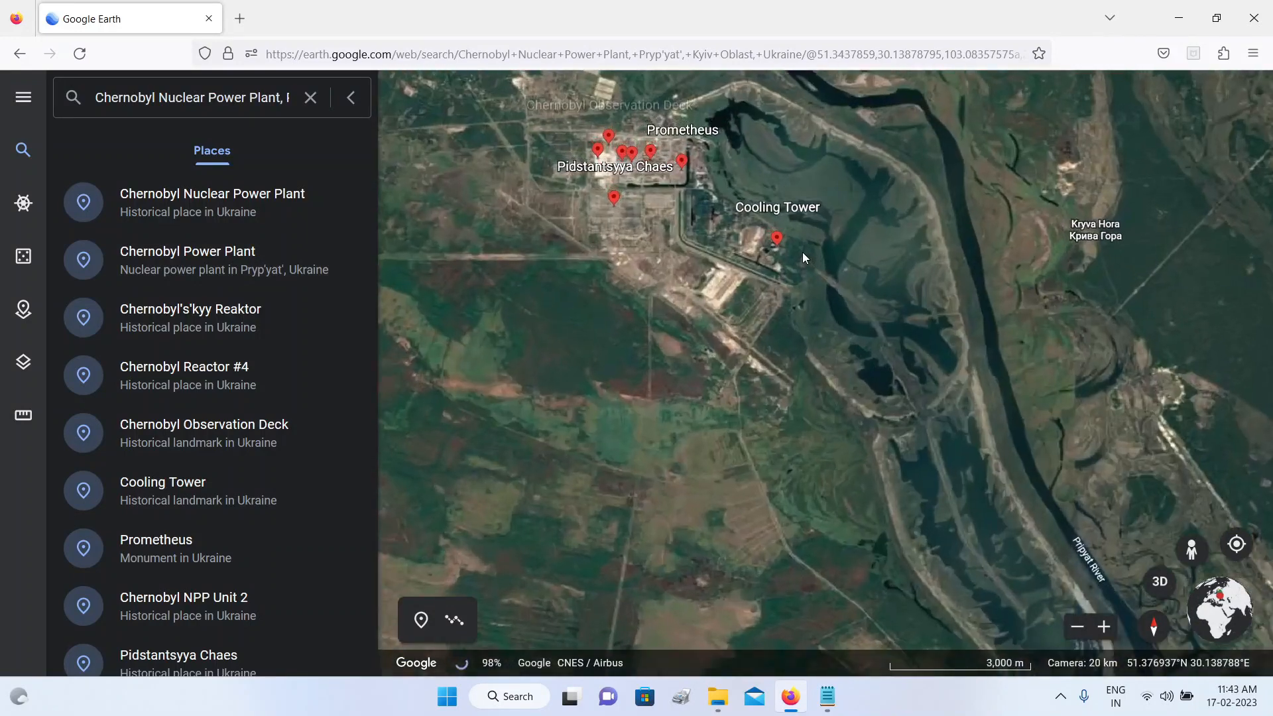
{"action": "scroll", "coordinate": [802, 252], "scroll_direction": "up", "scroll_amount": 3}
{"action": "left_click_drag", "start_coordinate": [669, 205], "coordinate": [841, 315]}
{"action": "scroll", "coordinate": [767, 276], "scroll_direction": "up", "scroll_amount": 3}
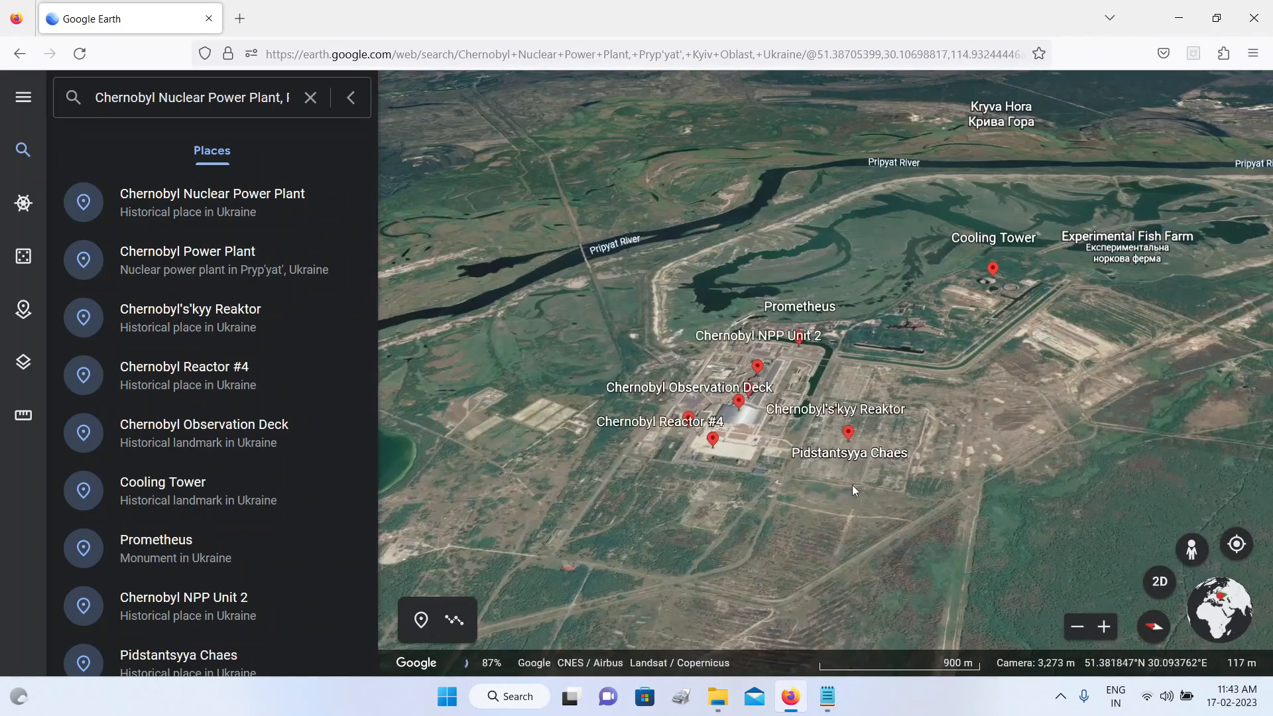
{"action": "left_click_drag", "start_coordinate": [854, 491], "coordinate": [717, 486]}
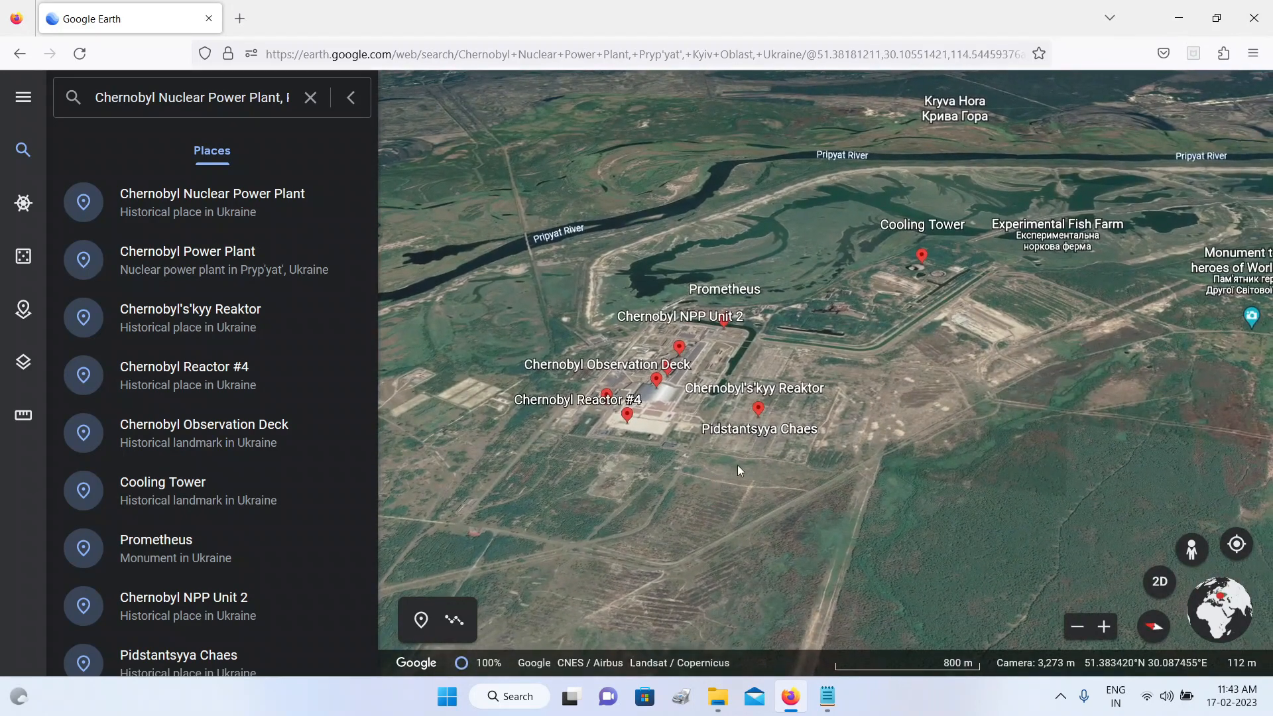
{"action": "scroll", "coordinate": [989, 344], "scroll_direction": "down", "scroll_amount": 2}
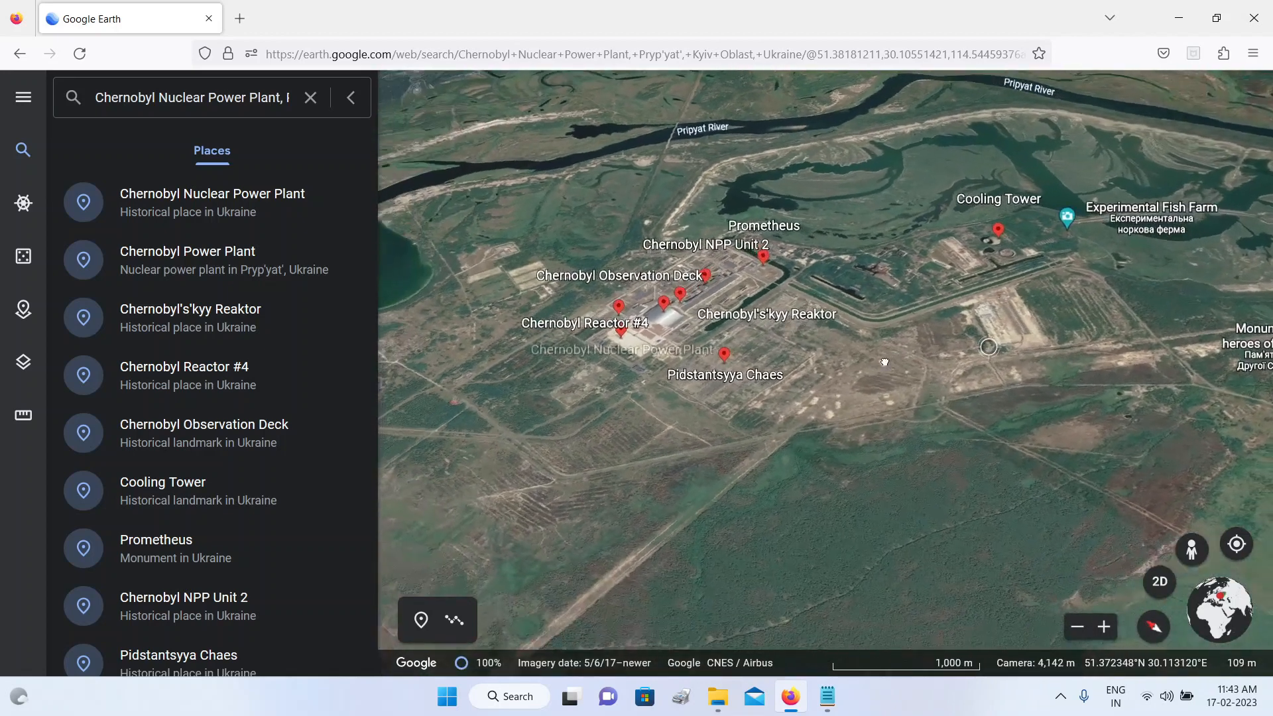
{"action": "middle_click_drag", "start_coordinate": [884, 362], "coordinate": [753, 349]}
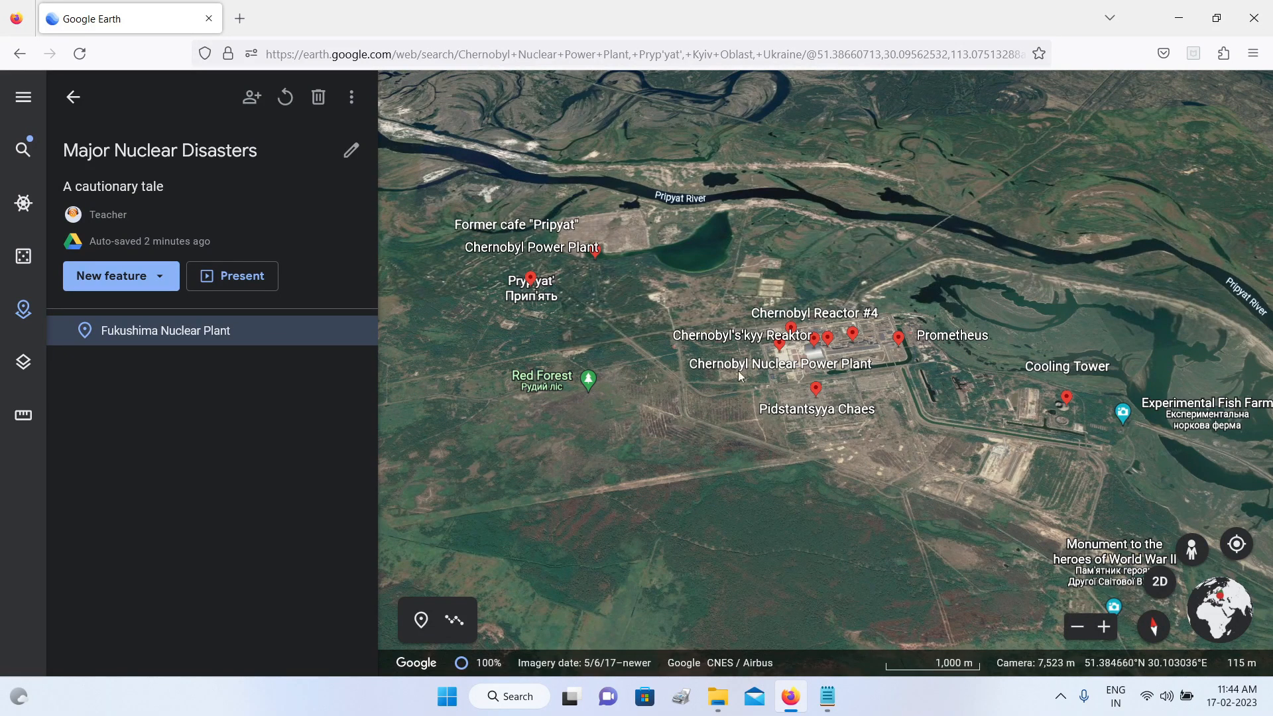
Step: Add a placemark to the Major Nuclear Disasters project beside the Chernobyl plant and title it "Chernobyl Nuclear Plant"
{"action": "mouse_move", "coordinate": [221, 329]}
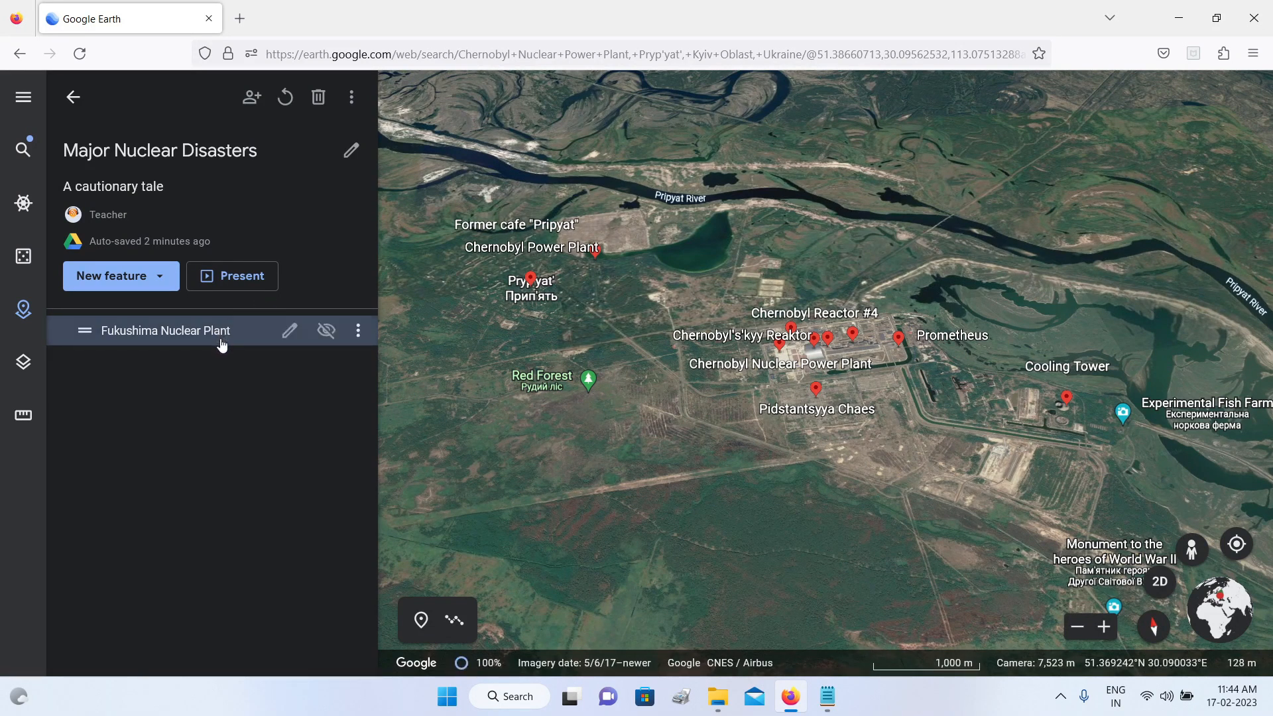
{"action": "left_click", "coordinate": [154, 277]}
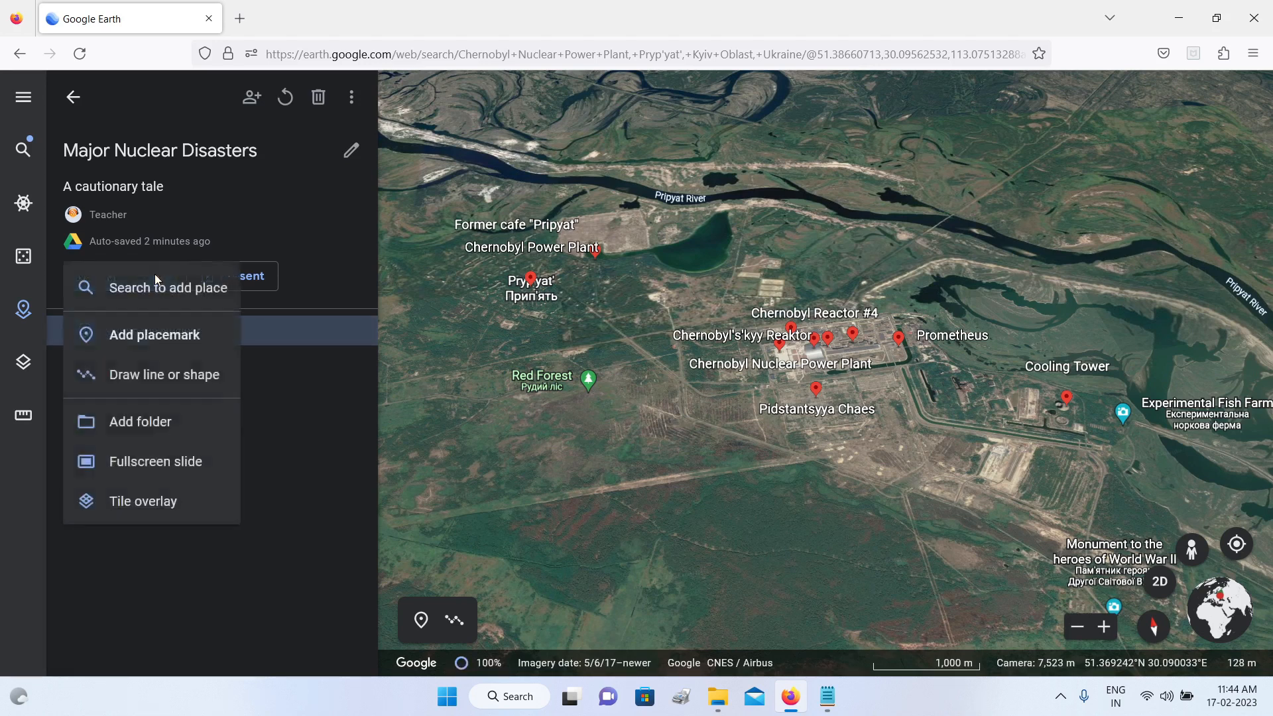
{"action": "left_click", "coordinate": [154, 336]}
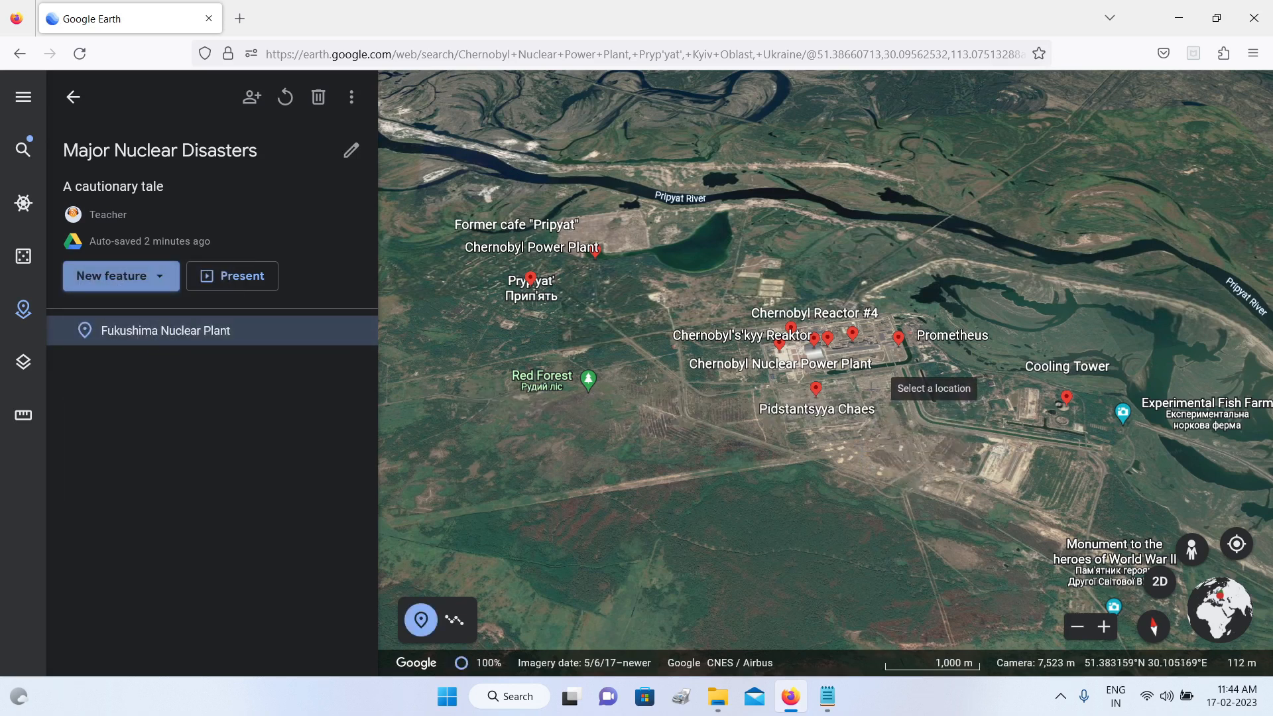
{"action": "left_click", "coordinate": [883, 386]}
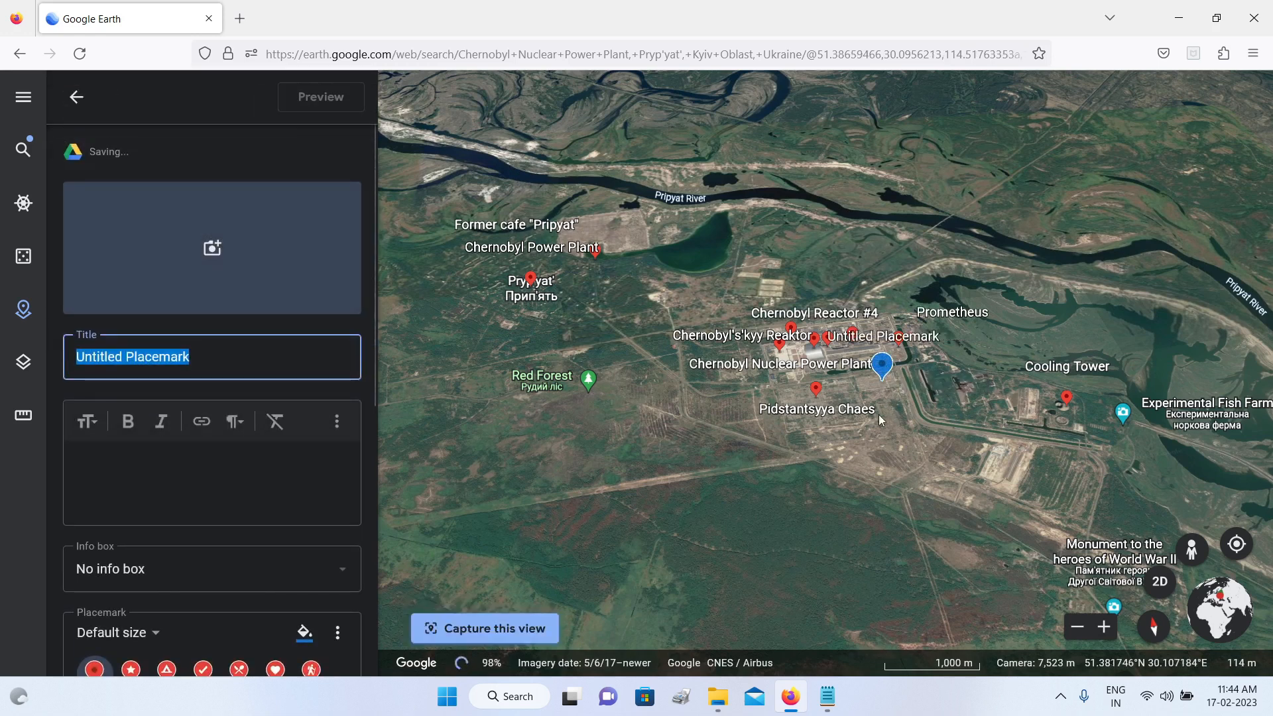
{"action": "type", "text": "C"}
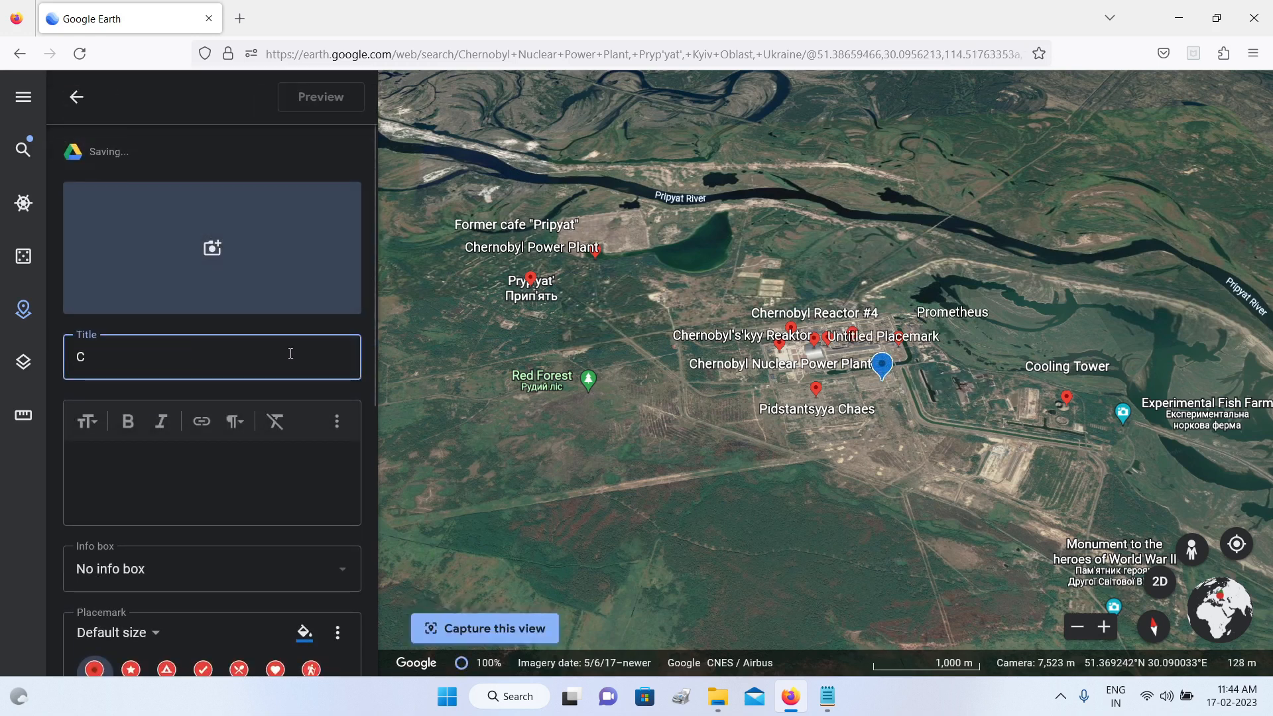
{"action": "type", "text": "hernobyl Nuclear Plant"}
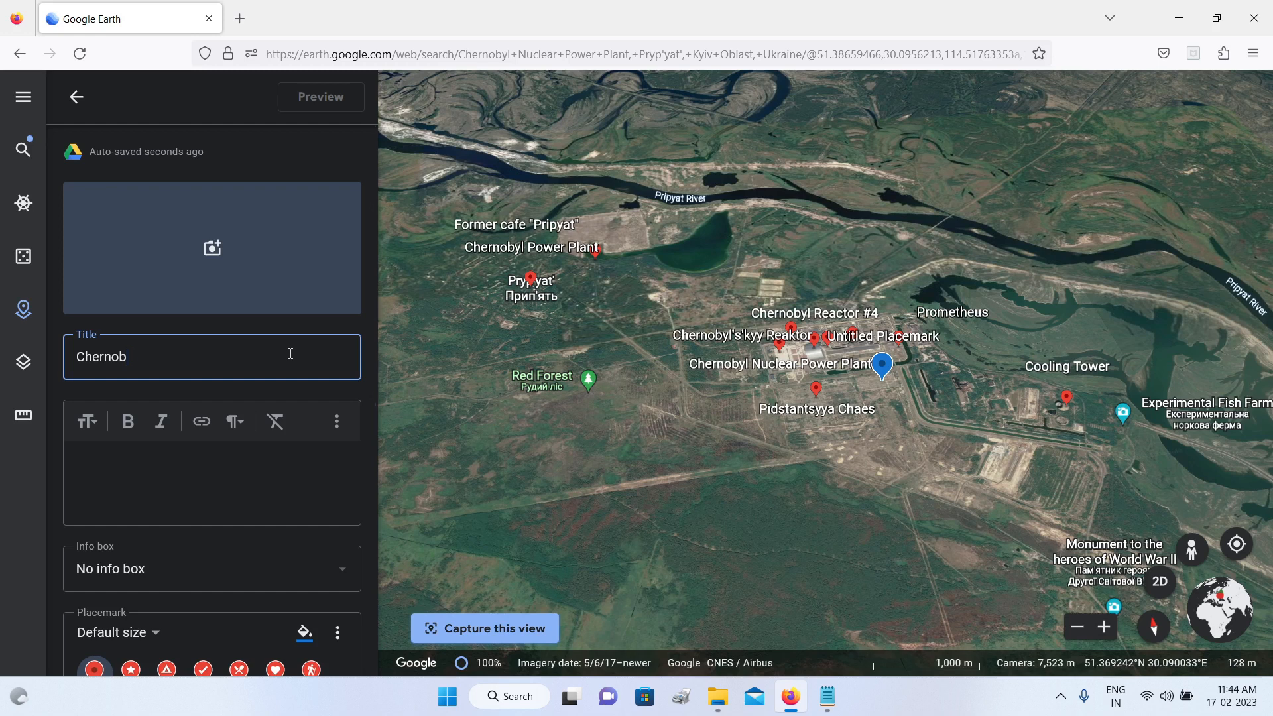
Step: Copy the full text of the chernobyl Notepad file and paste it as the placemark's description
{"action": "left_click", "coordinate": [156, 469]}
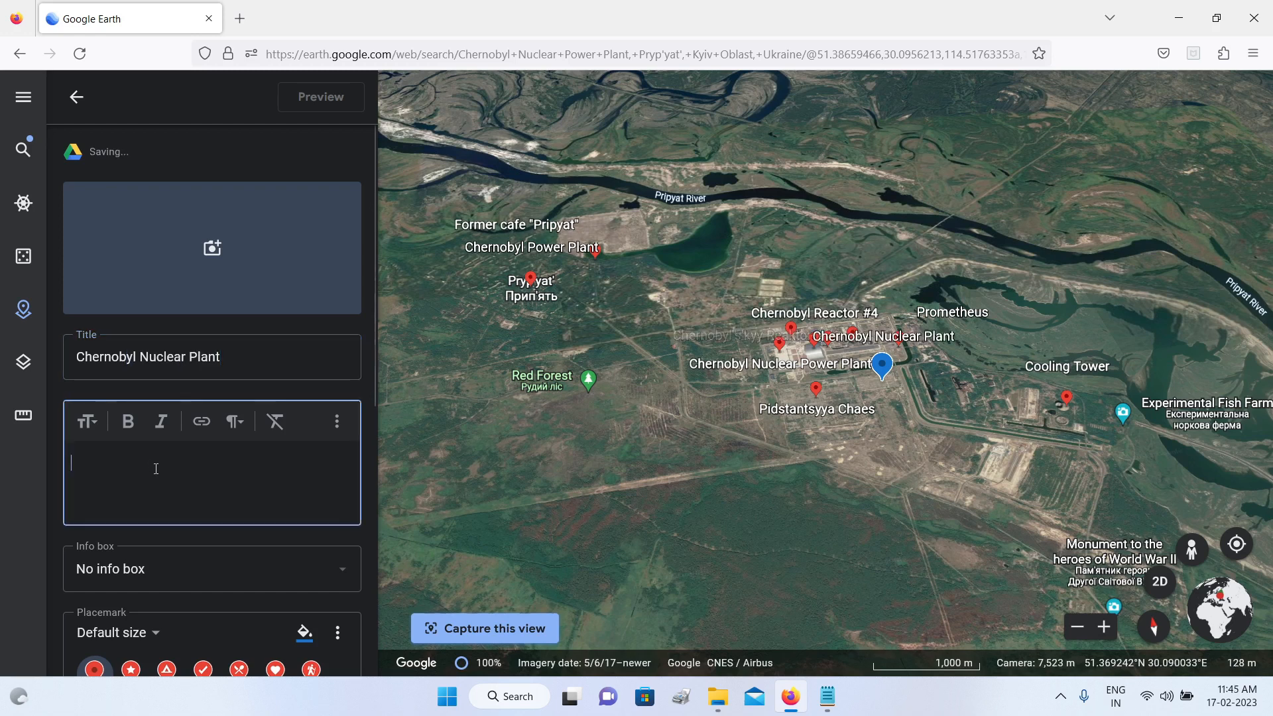
{"action": "left_click", "coordinate": [827, 696]}
{"action": "left_click", "coordinate": [884, 630]}
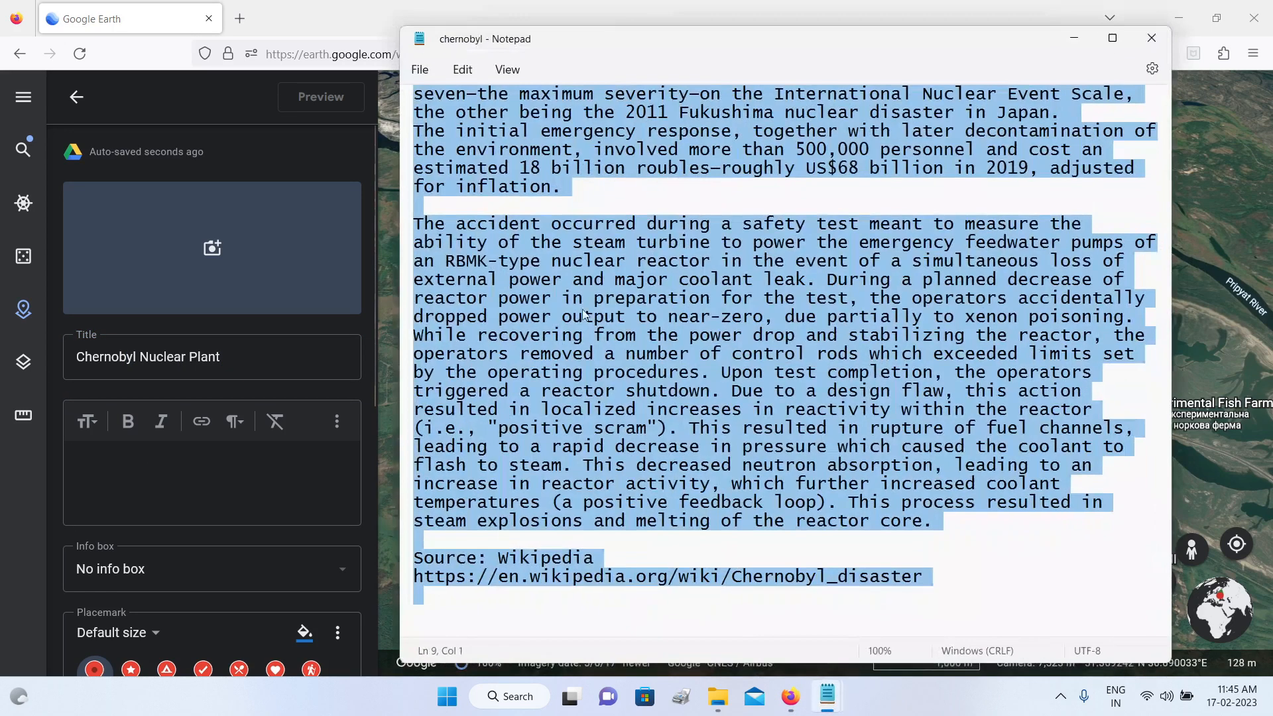
{"action": "scroll", "coordinate": [422, 106], "scroll_direction": "up", "scroll_amount": 2}
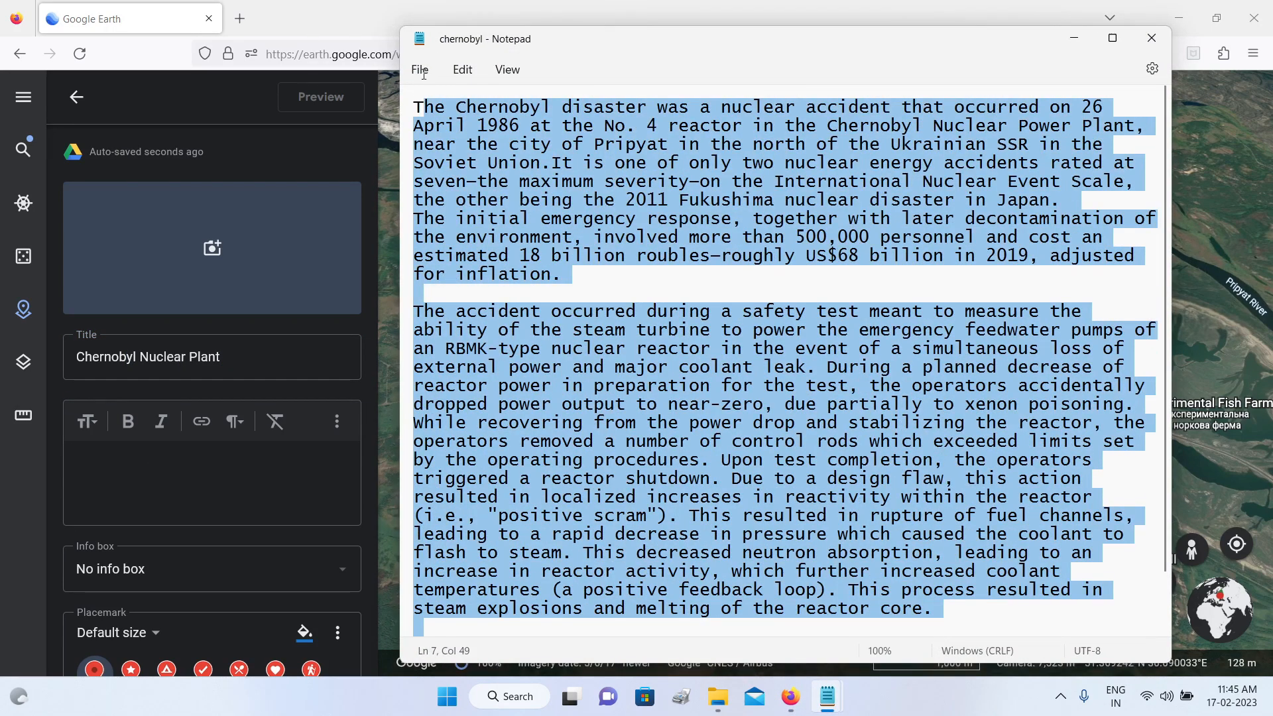
{"action": "right_click", "coordinate": [480, 124]}
{"action": "left_click", "coordinate": [526, 206]}
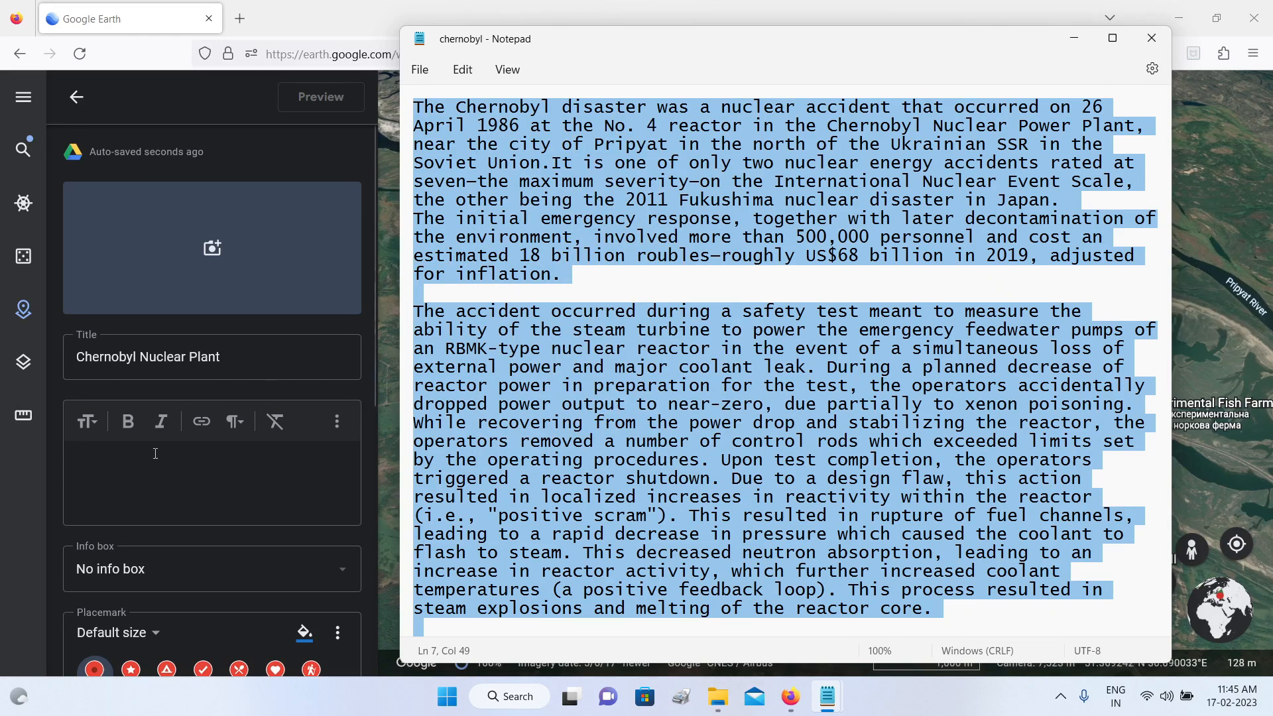
{"action": "left_click", "coordinate": [141, 459]}
{"action": "key", "text": "ctrl+v"}
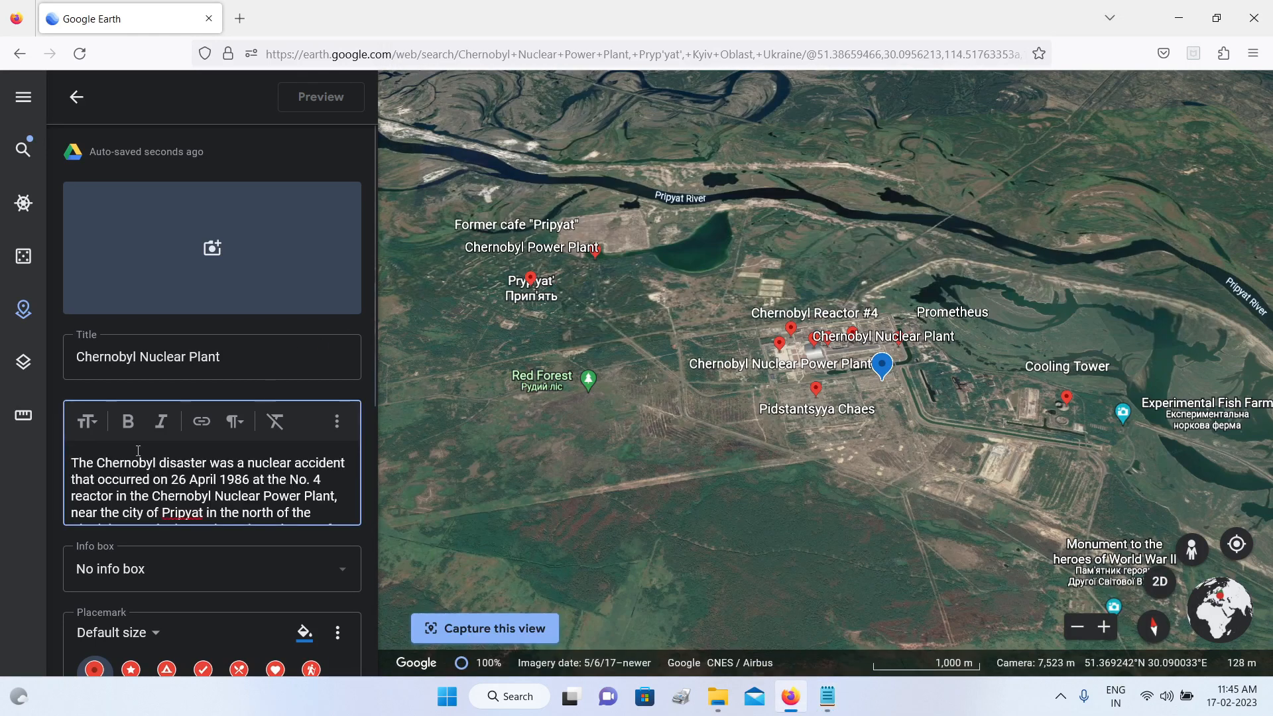
{"action": "scroll", "coordinate": [209, 468], "scroll_direction": "down", "scroll_amount": 15}
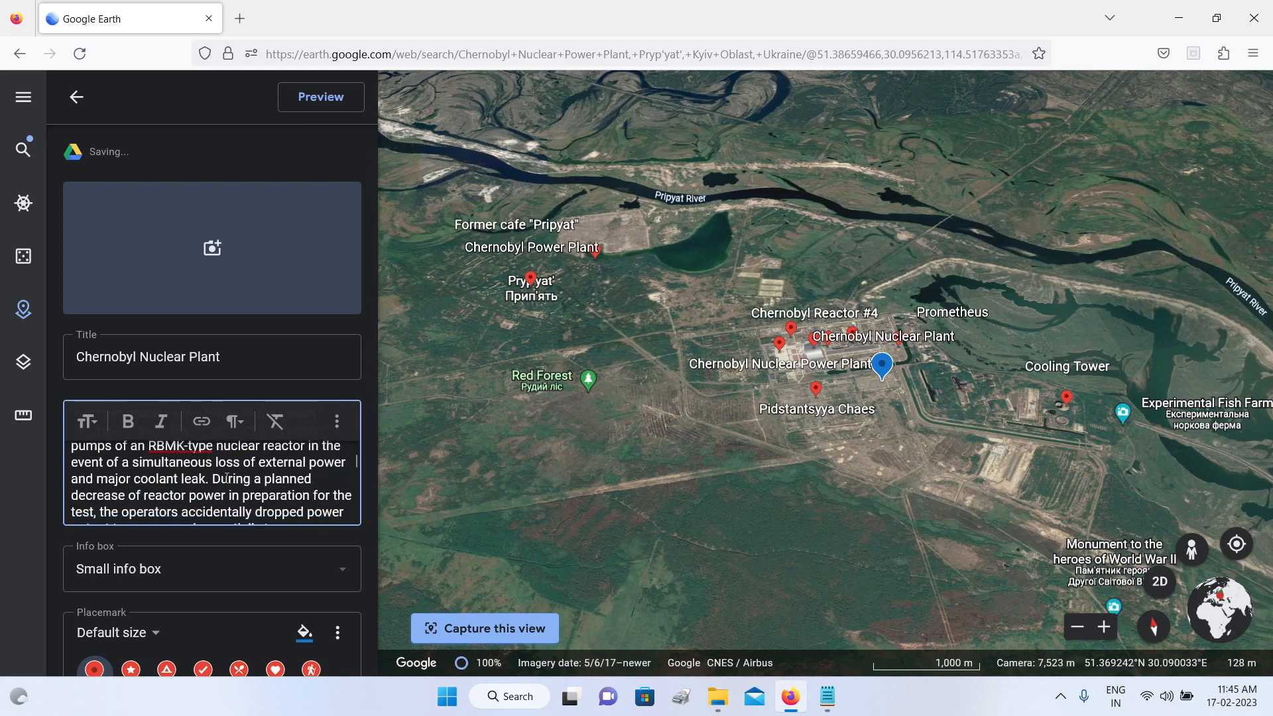
Step: Style the Chernobyl placemark with the X icon, Extra large size and a light red colour
{"action": "scroll", "coordinate": [231, 480], "scroll_direction": "down", "scroll_amount": 5}
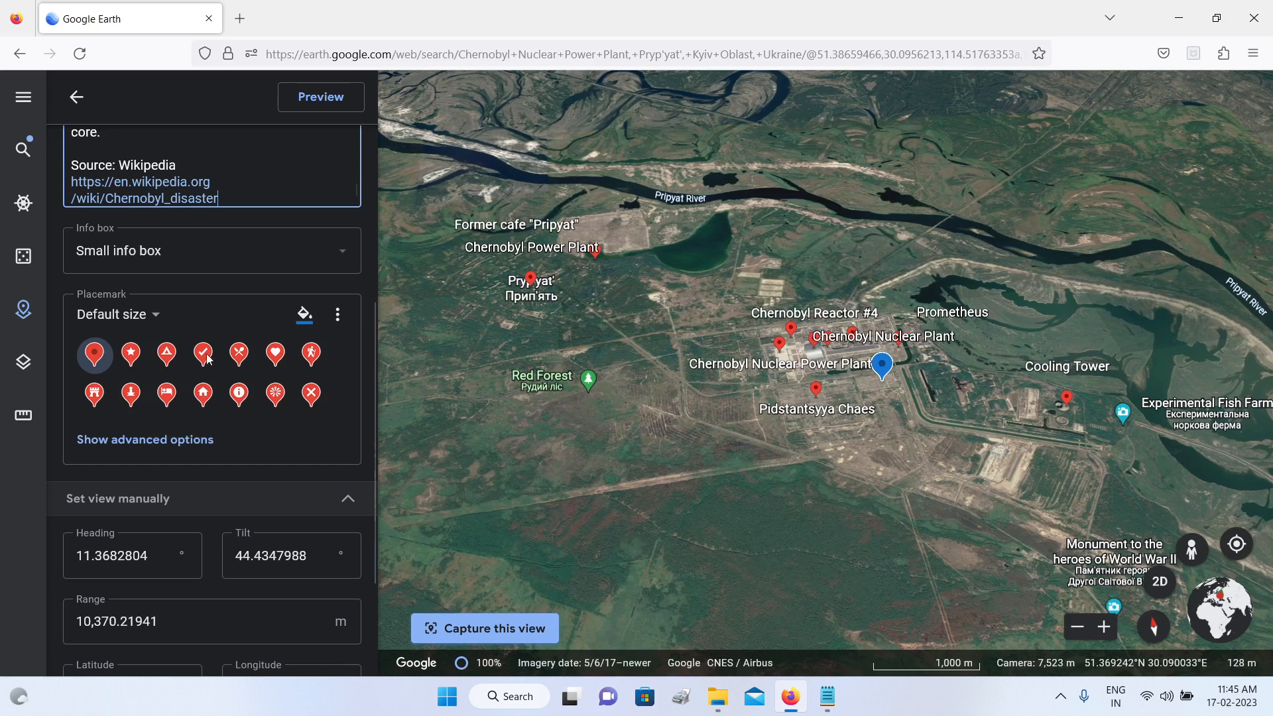
{"action": "left_click", "coordinate": [313, 395]}
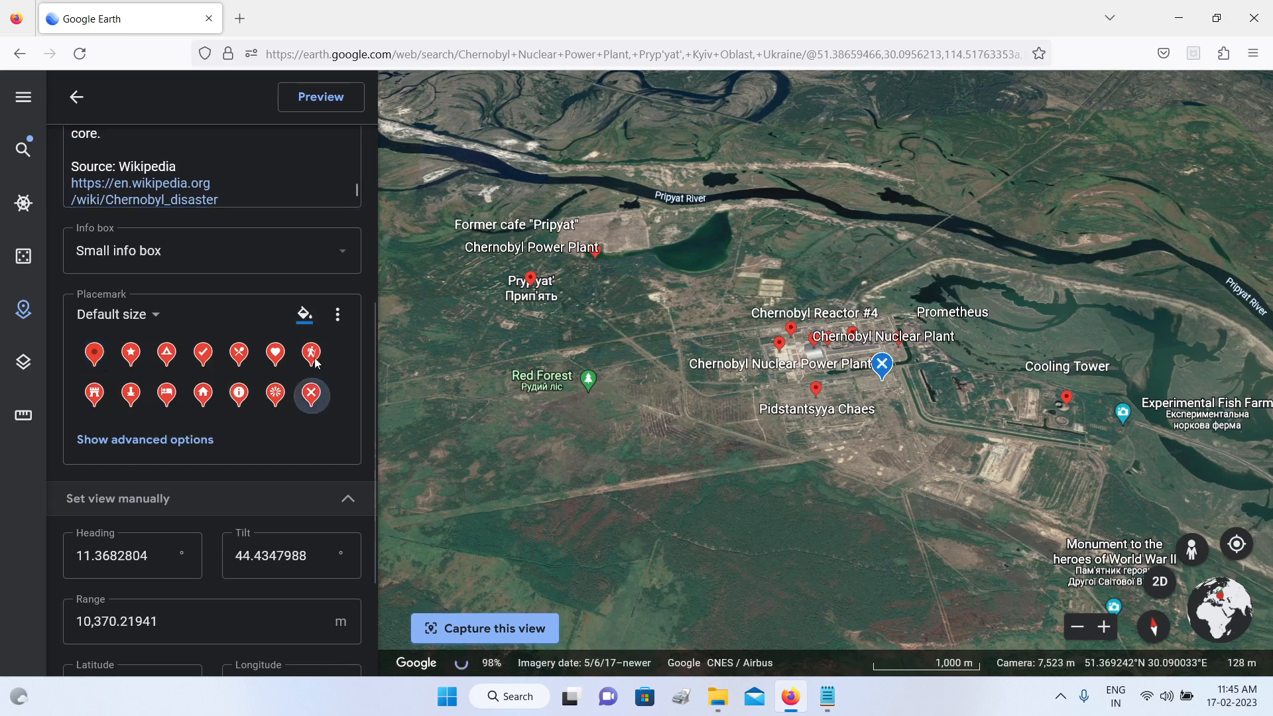
{"action": "left_click", "coordinate": [157, 317]}
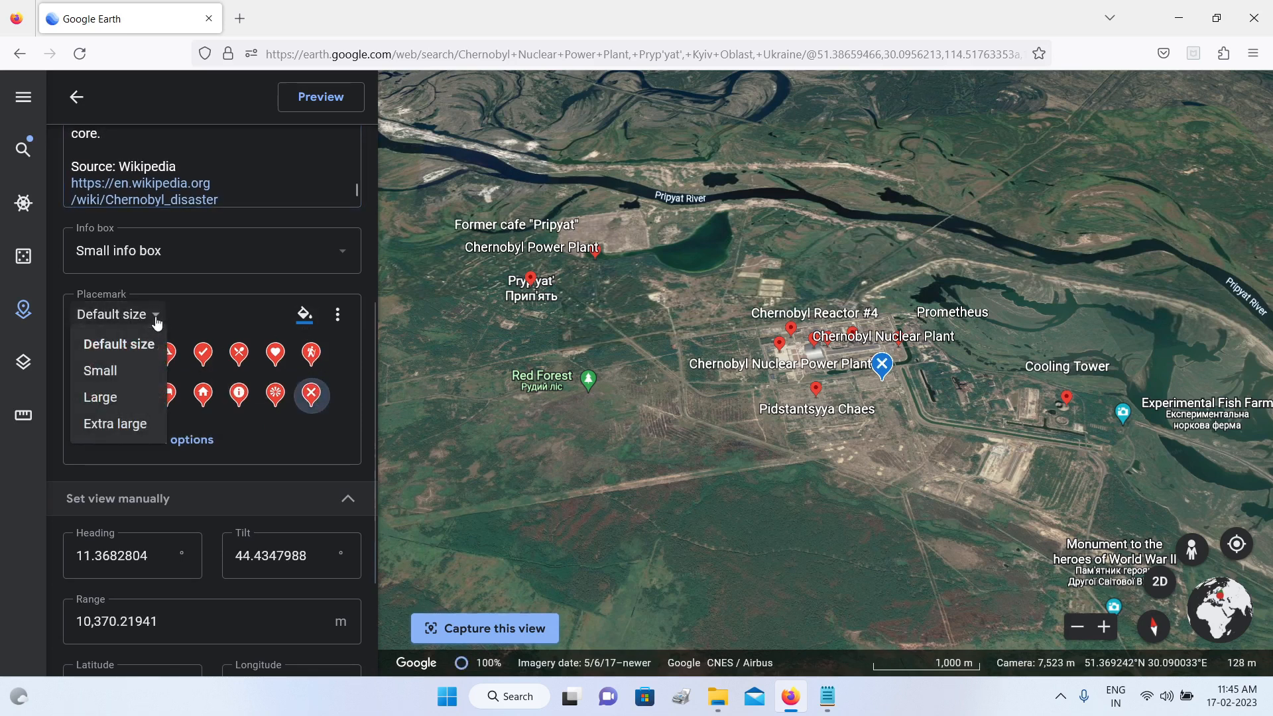
{"action": "left_click", "coordinate": [133, 424]}
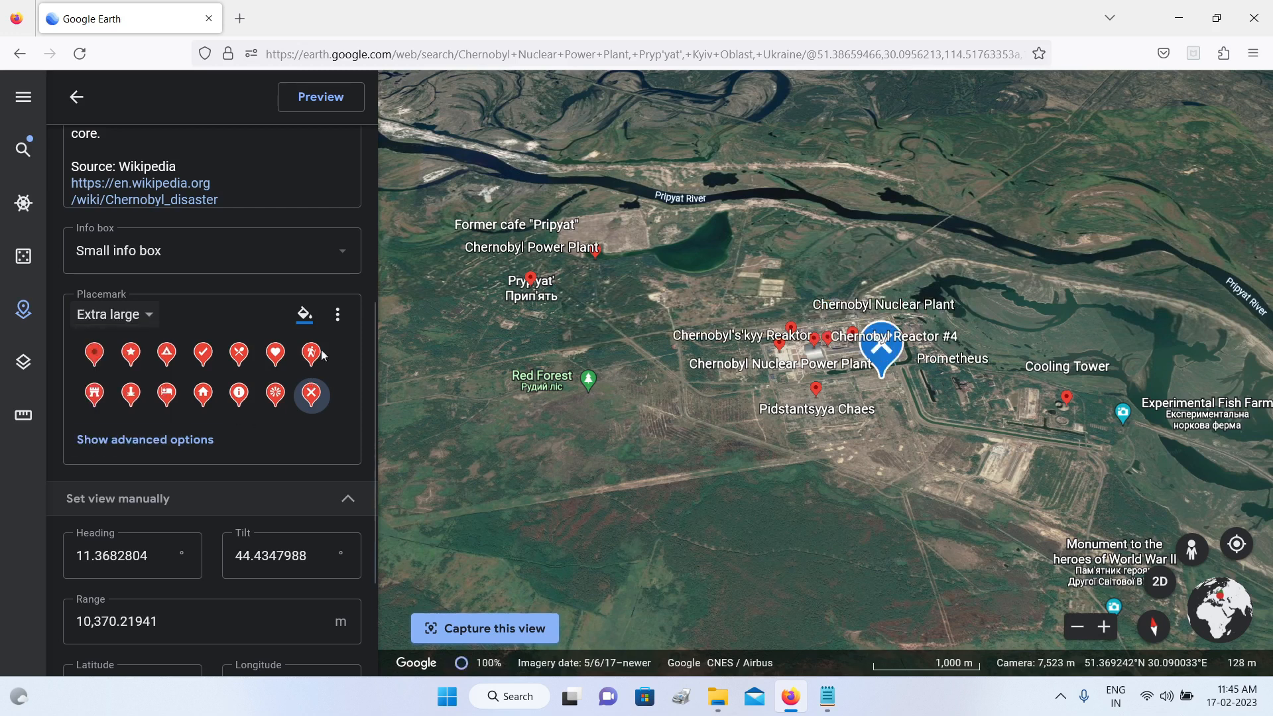
{"action": "left_click", "coordinate": [304, 314]}
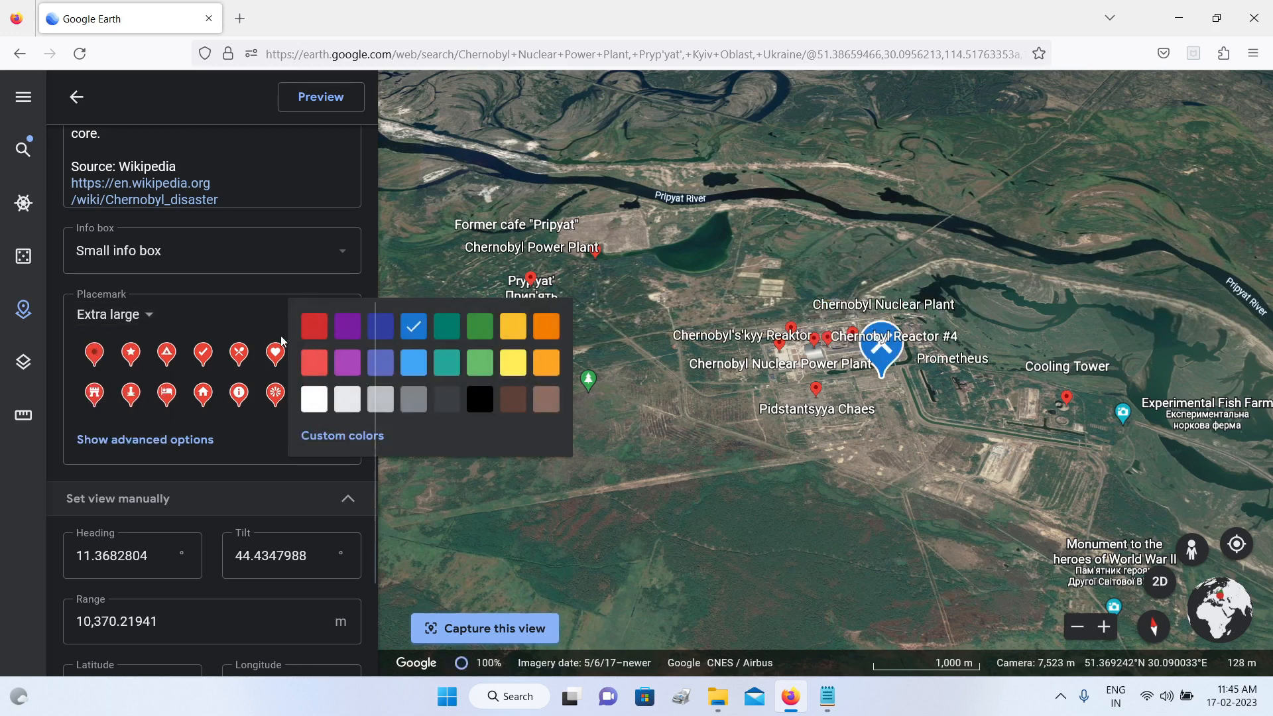
{"action": "left_click", "coordinate": [320, 370]}
{"action": "scroll", "coordinate": [246, 302], "scroll_direction": "up", "scroll_amount": 5}
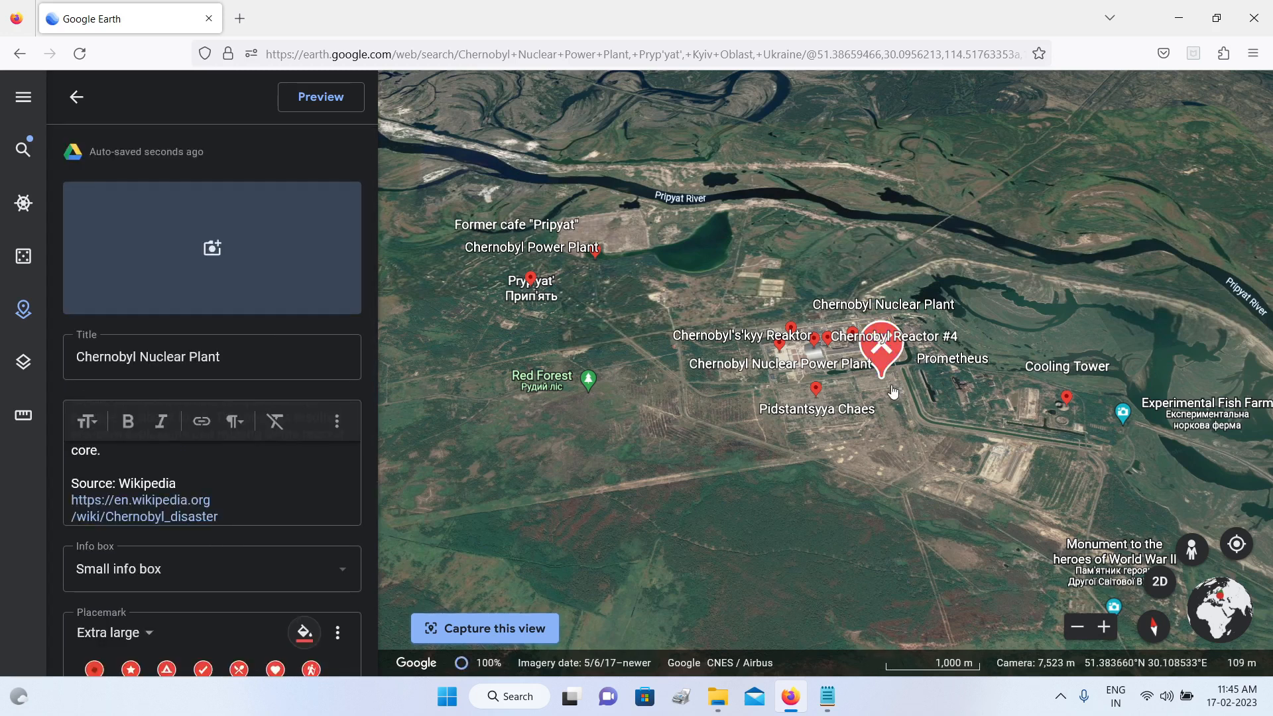
Step: Frame the Chernobyl plant in a closer tilted view and capture it as the placemark's view
{"action": "left_click_drag", "start_coordinate": [768, 449], "coordinate": [740, 443]}
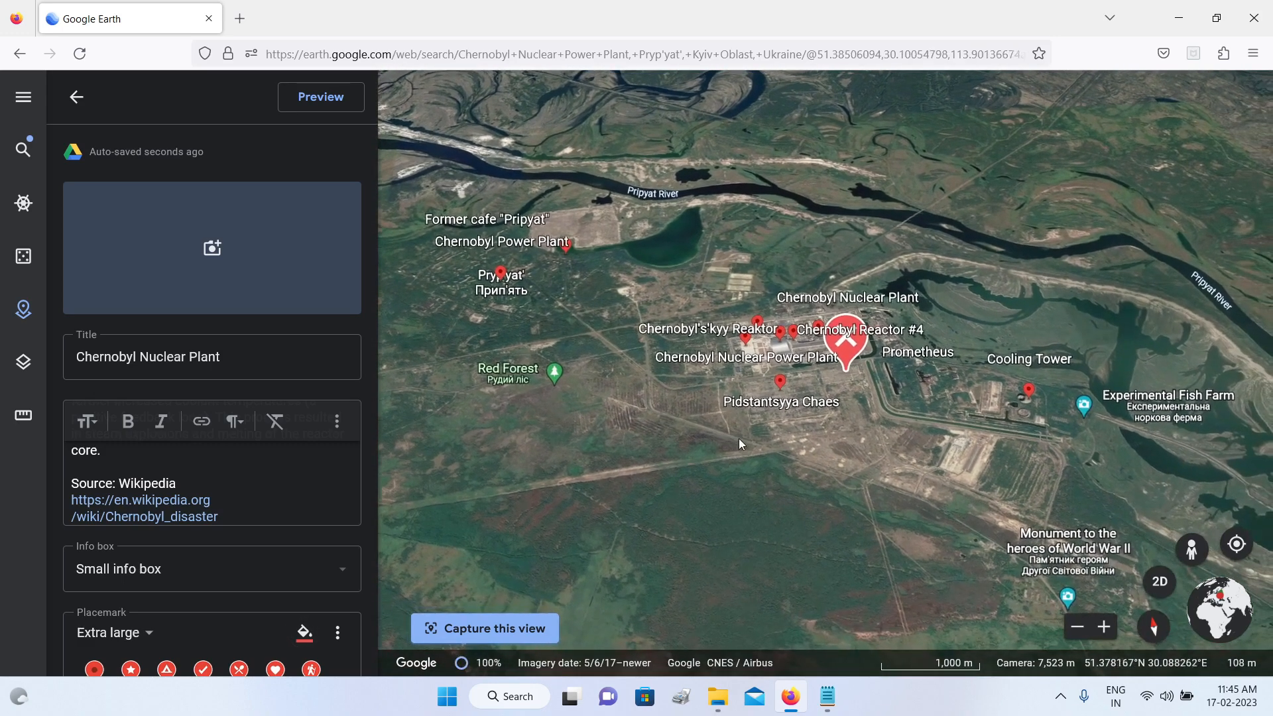
{"action": "scroll", "coordinate": [740, 442], "scroll_direction": "up", "scroll_amount": 3}
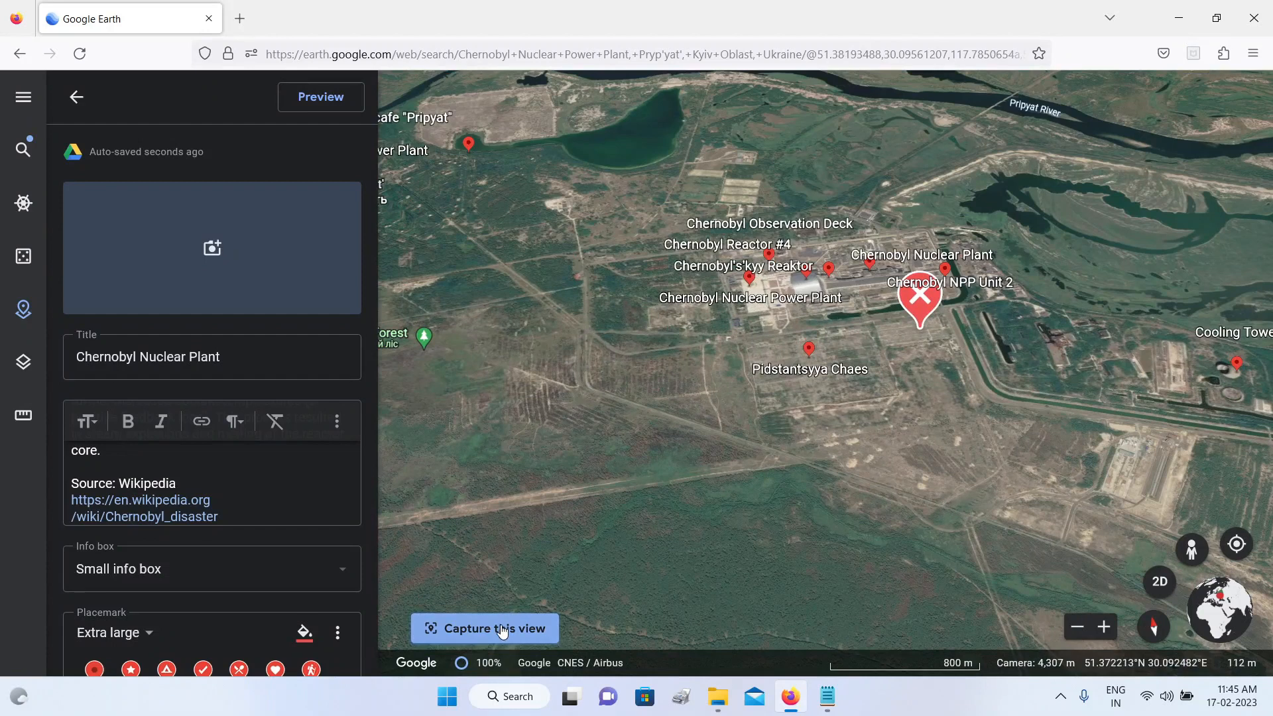
{"action": "left_click", "coordinate": [502, 630]}
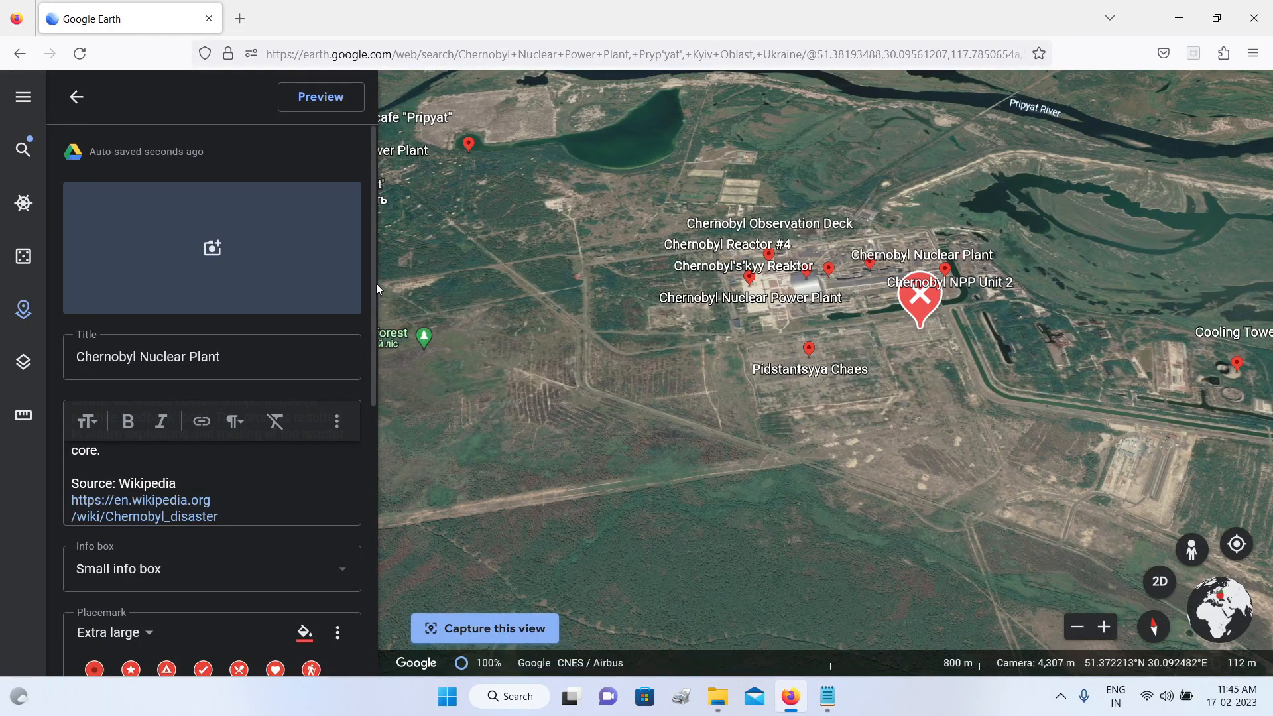
Step: Search Google Images for "chenobyl disaster" and add the wrecked plant interior photo and a black-and-white aerial photo to the placemark
{"action": "left_click", "coordinate": [214, 249]}
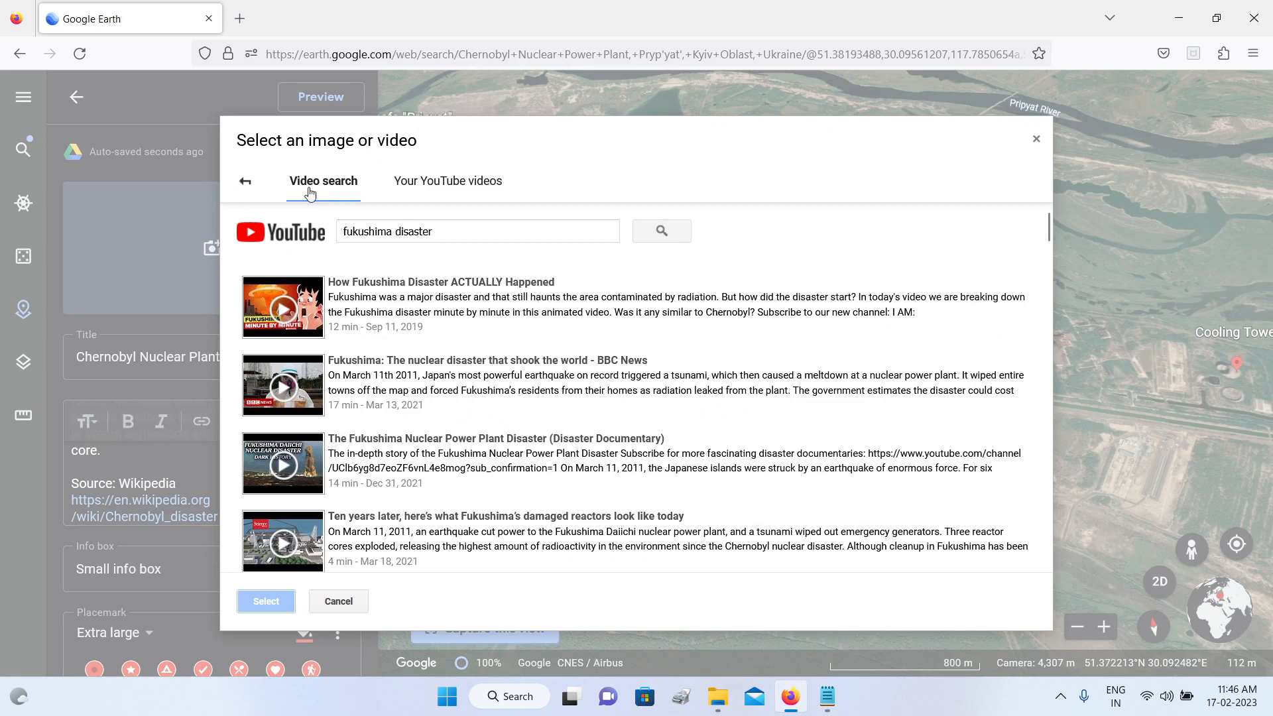
{"action": "left_click", "coordinate": [248, 182]}
{"action": "left_click", "coordinate": [408, 195]}
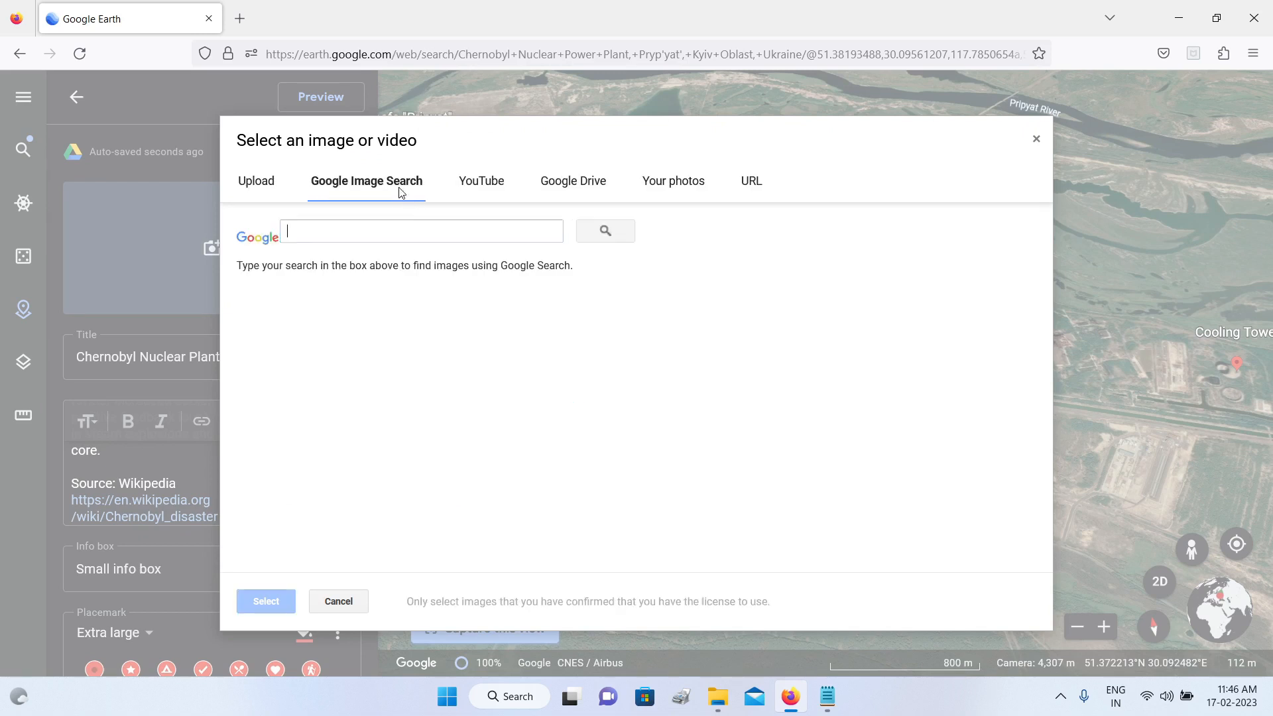
{"action": "type", "text": "chenobyl disaster"}
{"action": "key", "text": "Return"}
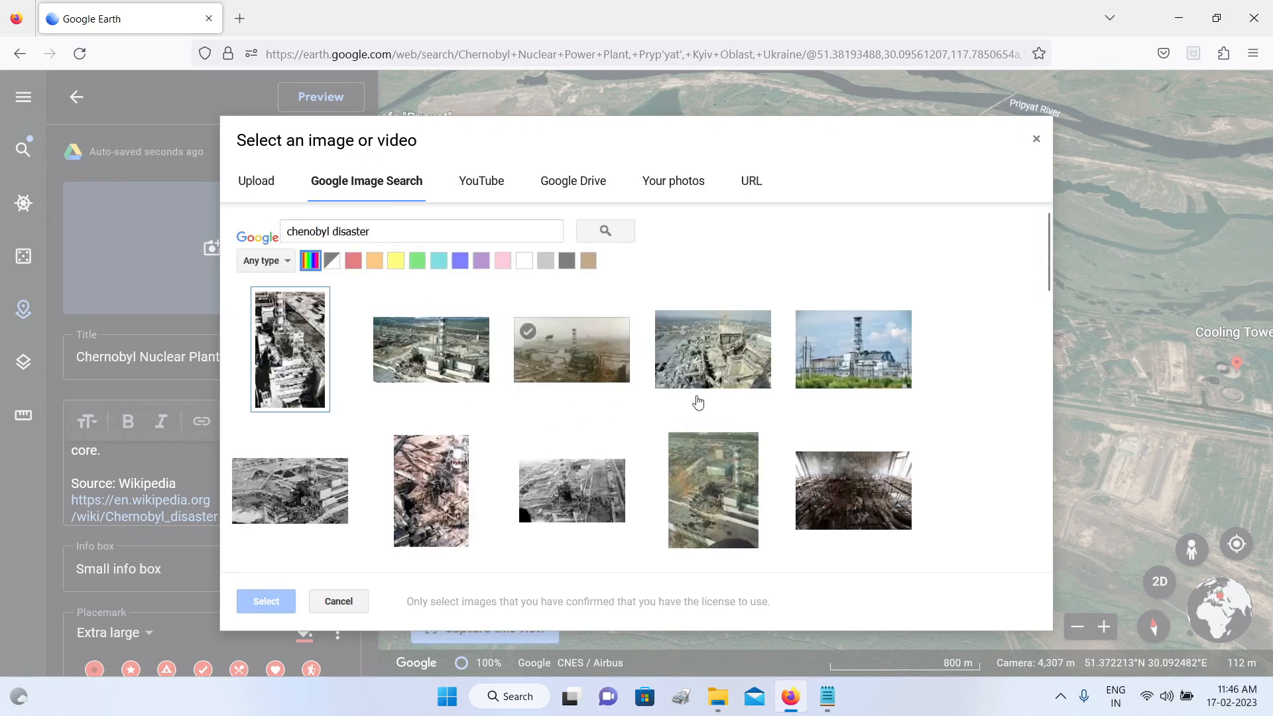
{"action": "left_click", "coordinate": [812, 496]}
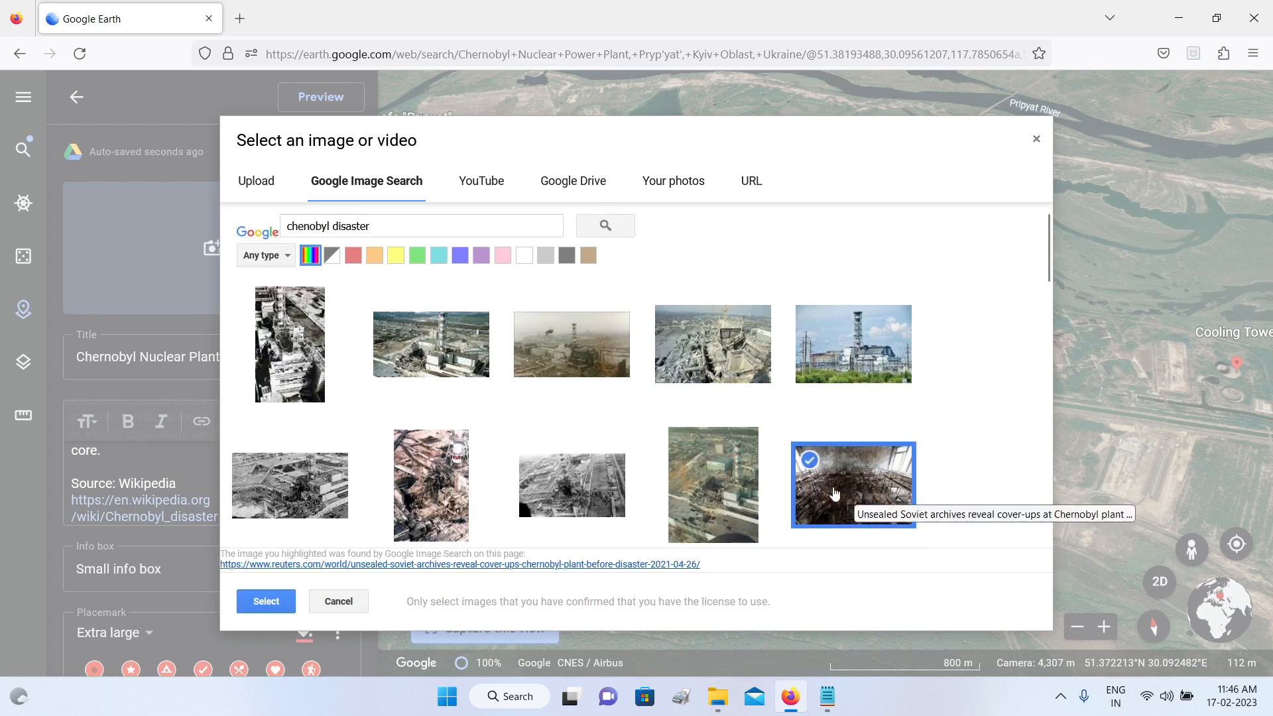
{"action": "left_click", "coordinate": [269, 602]}
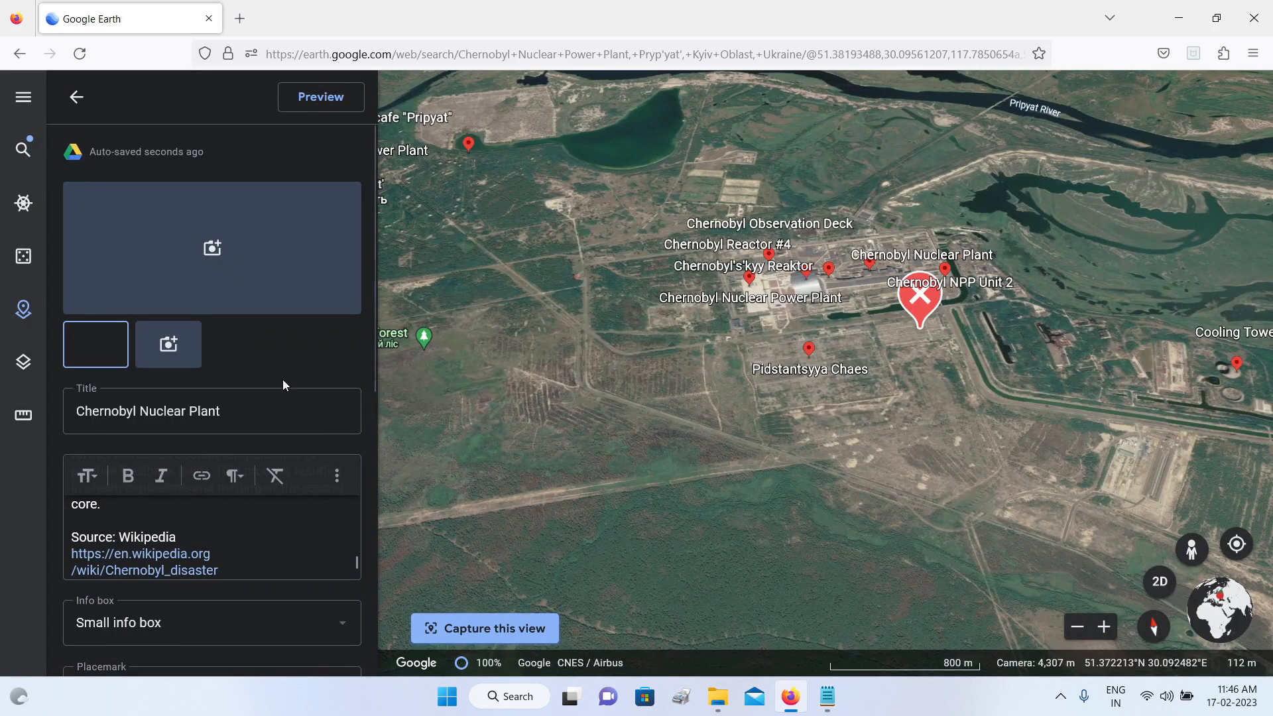
{"action": "left_click", "coordinate": [172, 348]}
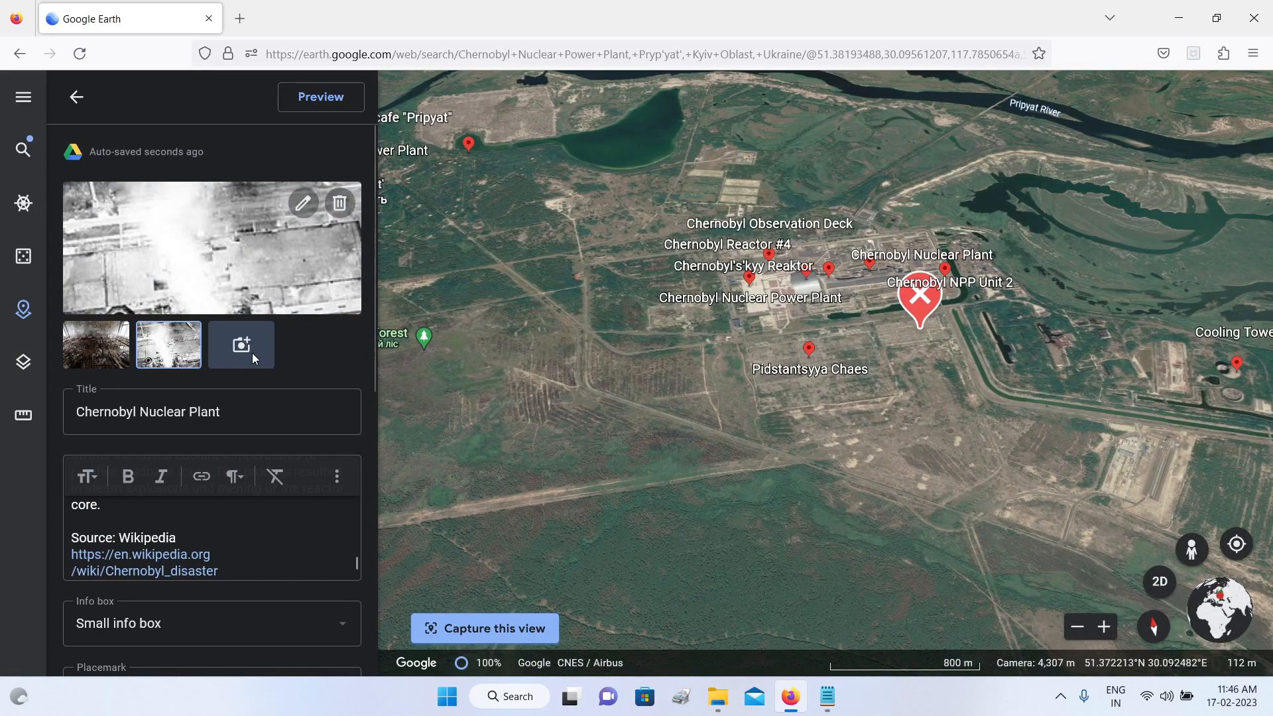
Step: Add the photo of the arched steel shelter from the image search results as the Chernobyl placemark's third image
{"action": "left_click", "coordinate": [241, 345]}
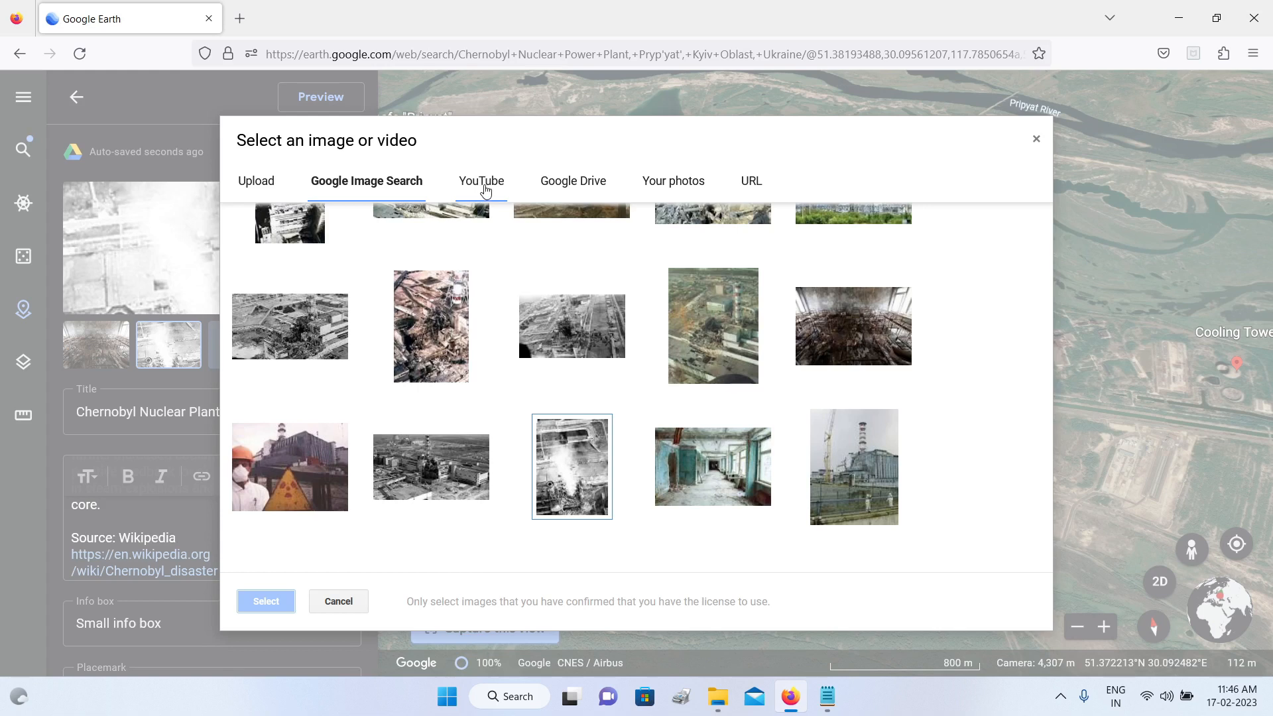
{"action": "scroll", "coordinate": [786, 454], "scroll_direction": "down", "scroll_amount": 3}
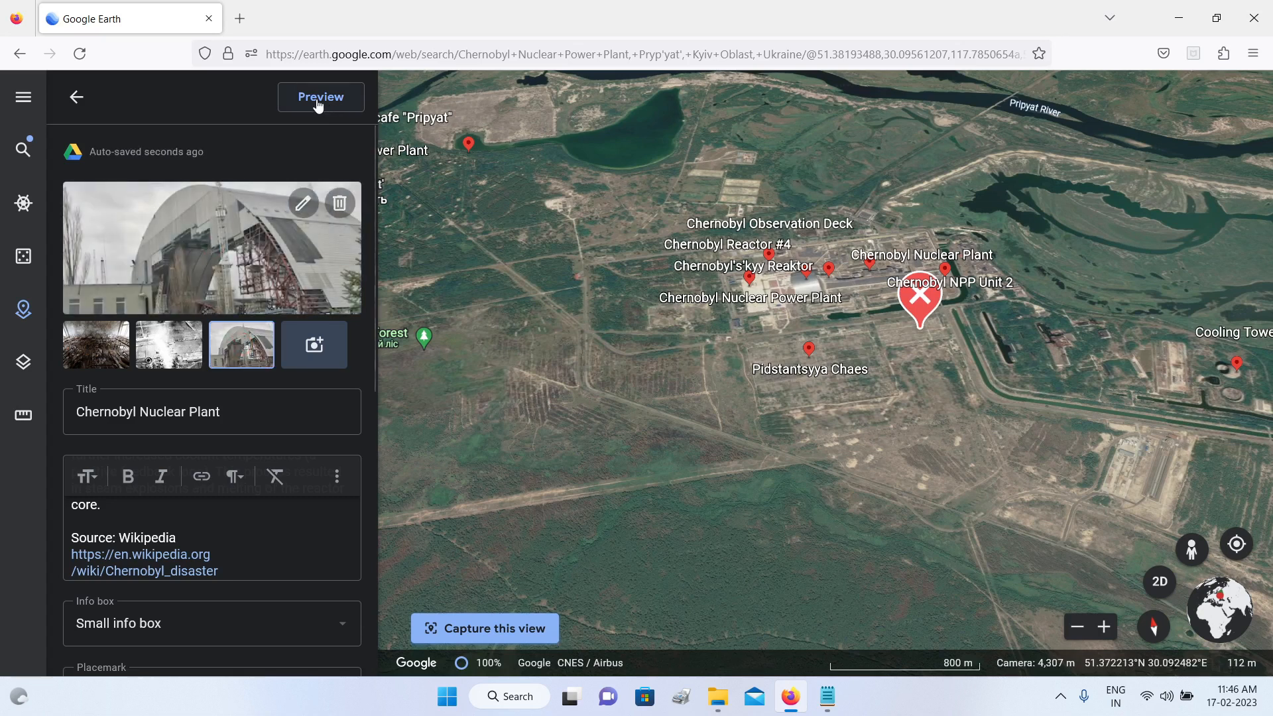
Step: Preview the Chernobyl placemark's info box, check its description and browse its photos, including at full screen
{"action": "left_click", "coordinate": [318, 99]}
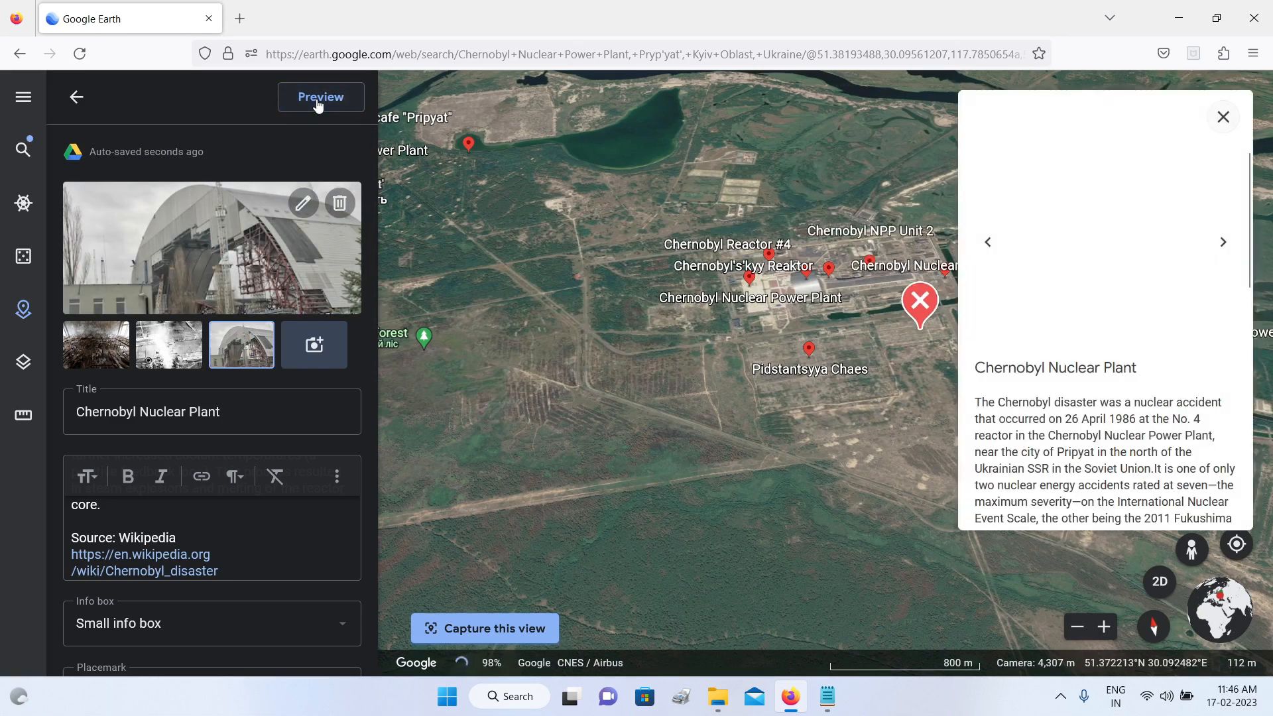
{"action": "scroll", "coordinate": [1171, 272], "scroll_direction": "down", "scroll_amount": 8}
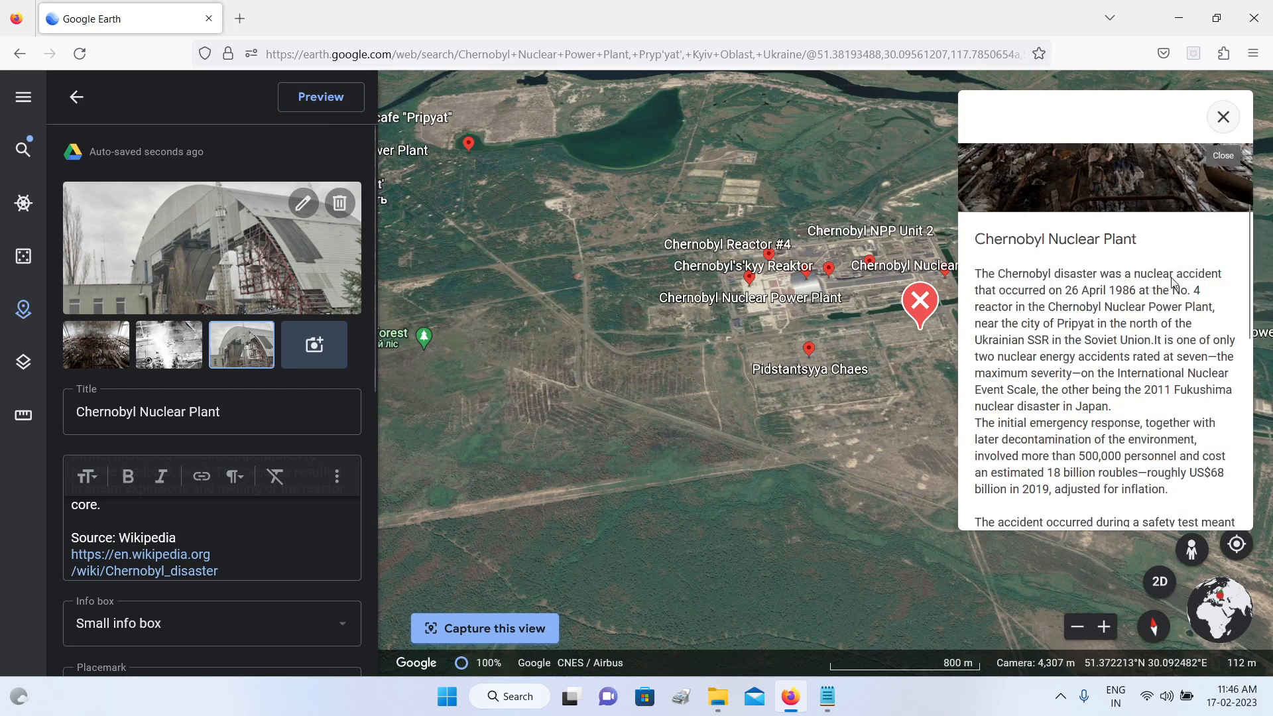
{"action": "scroll", "coordinate": [1192, 265], "scroll_direction": "up", "scroll_amount": 8}
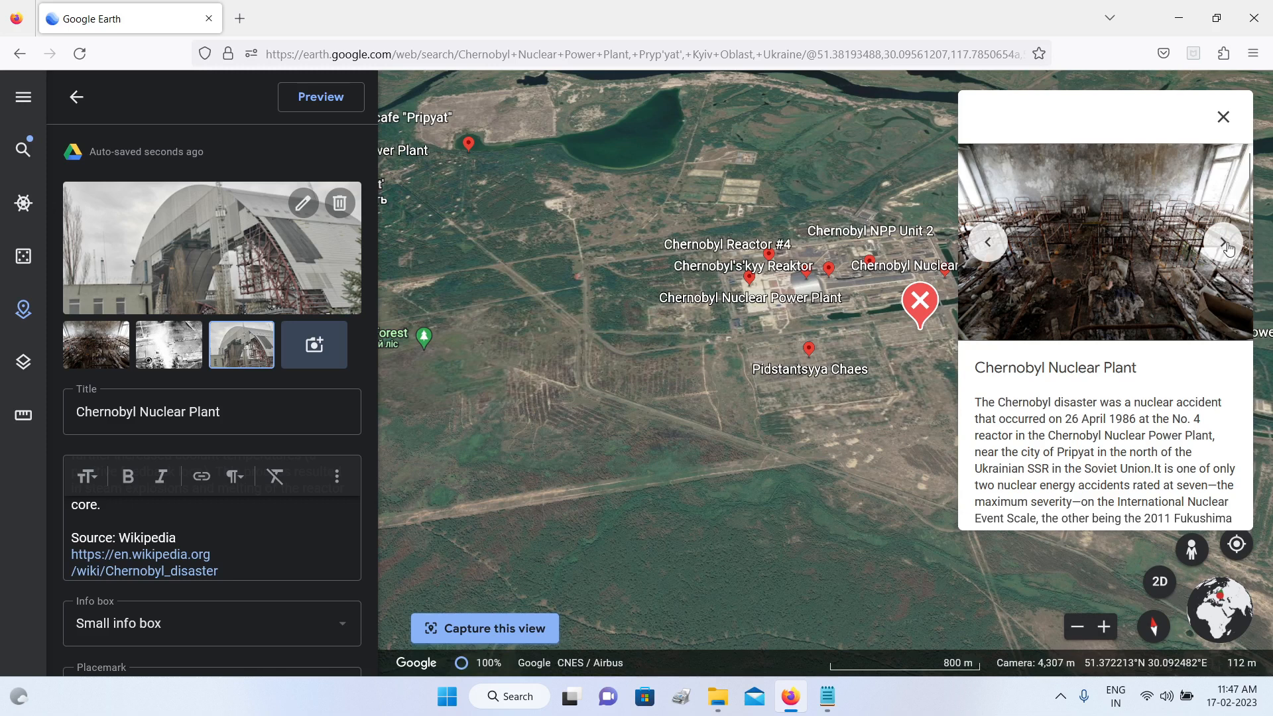
{"action": "left_click", "coordinate": [1224, 244]}
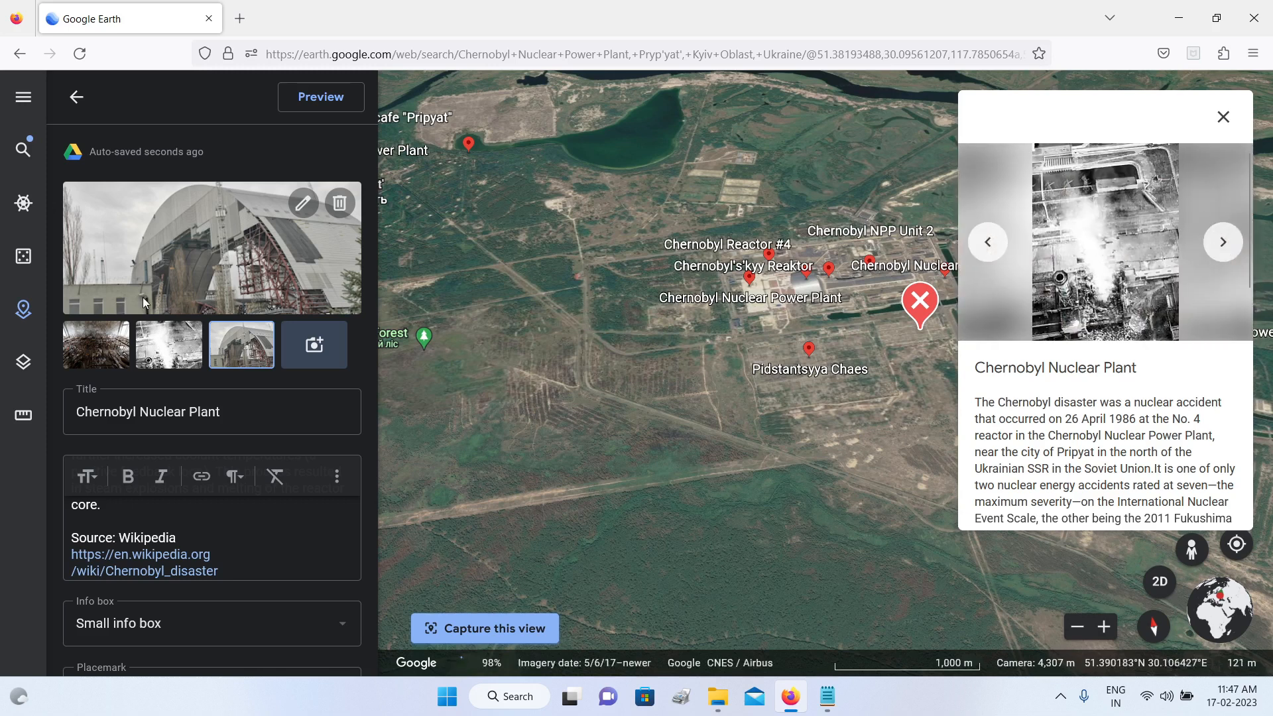
{"action": "left_click", "coordinate": [1220, 244]}
{"action": "left_click", "coordinate": [1107, 233]}
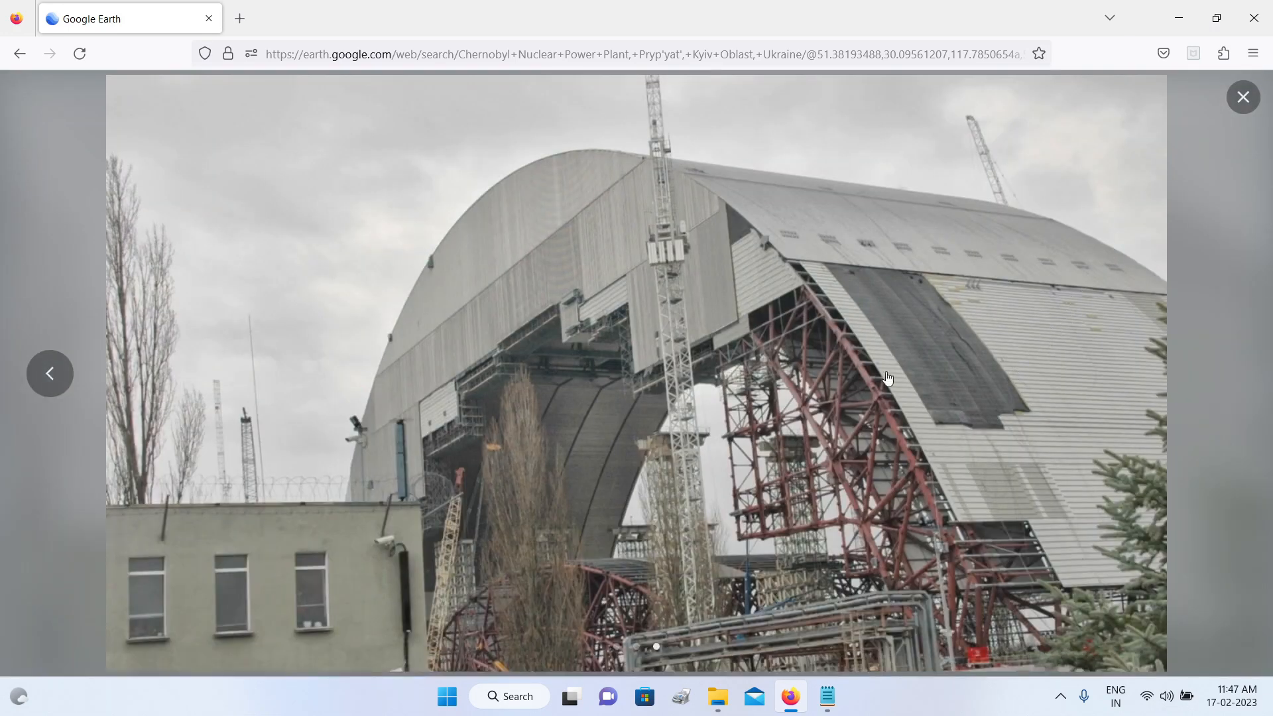
{"action": "left_click", "coordinate": [50, 392]}
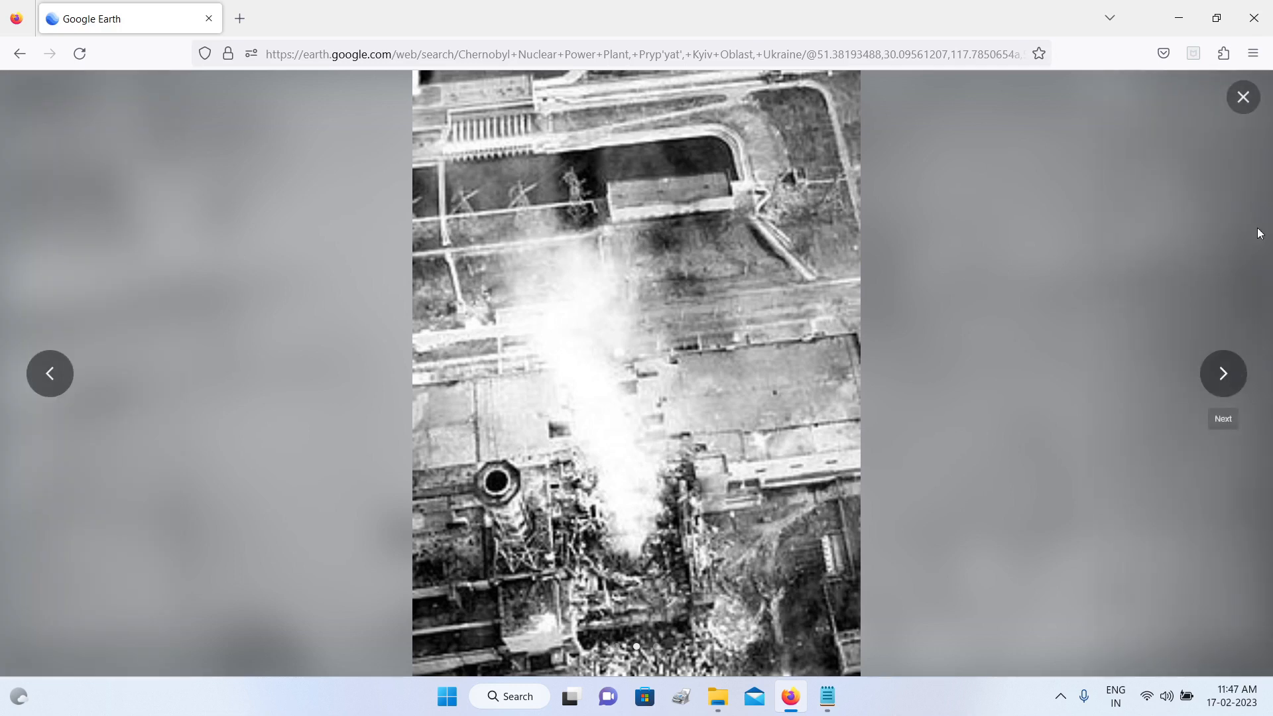
{"action": "key", "text": "Escape"}
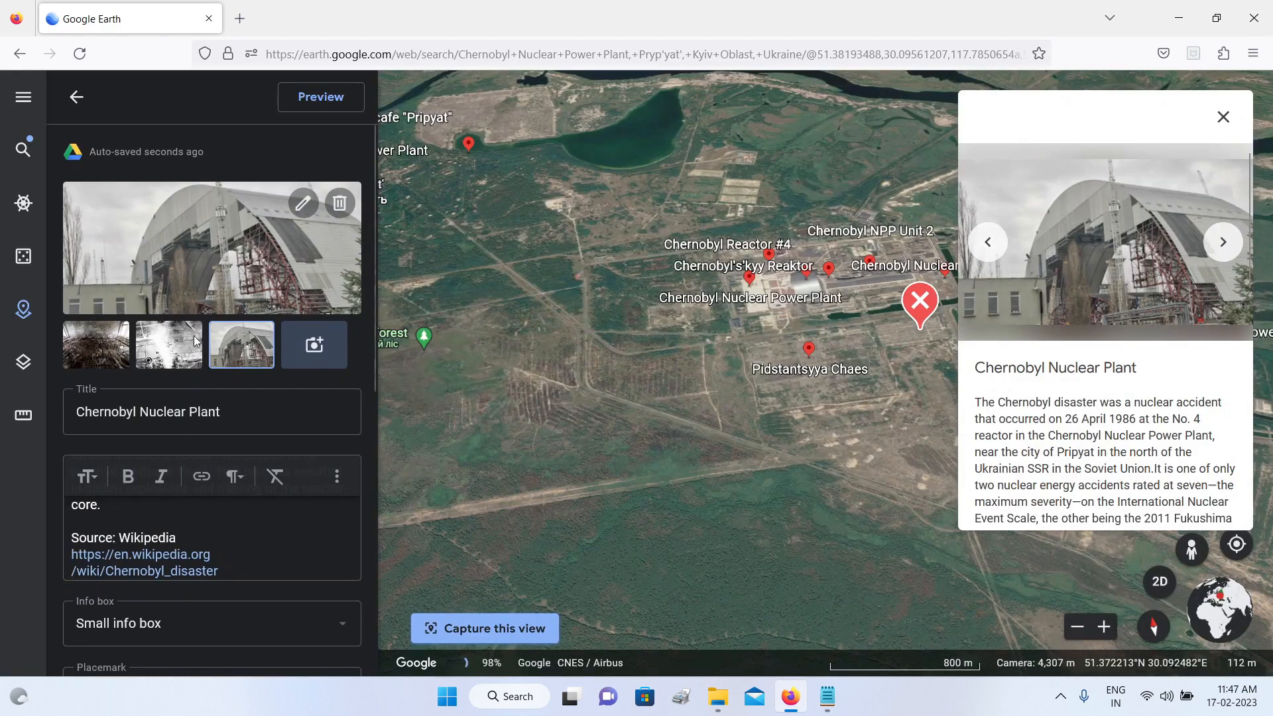
Step: Replace the arched shelter photo with the black-and-white photo of the wrecked reactor building
{"action": "left_click", "coordinate": [303, 203]}
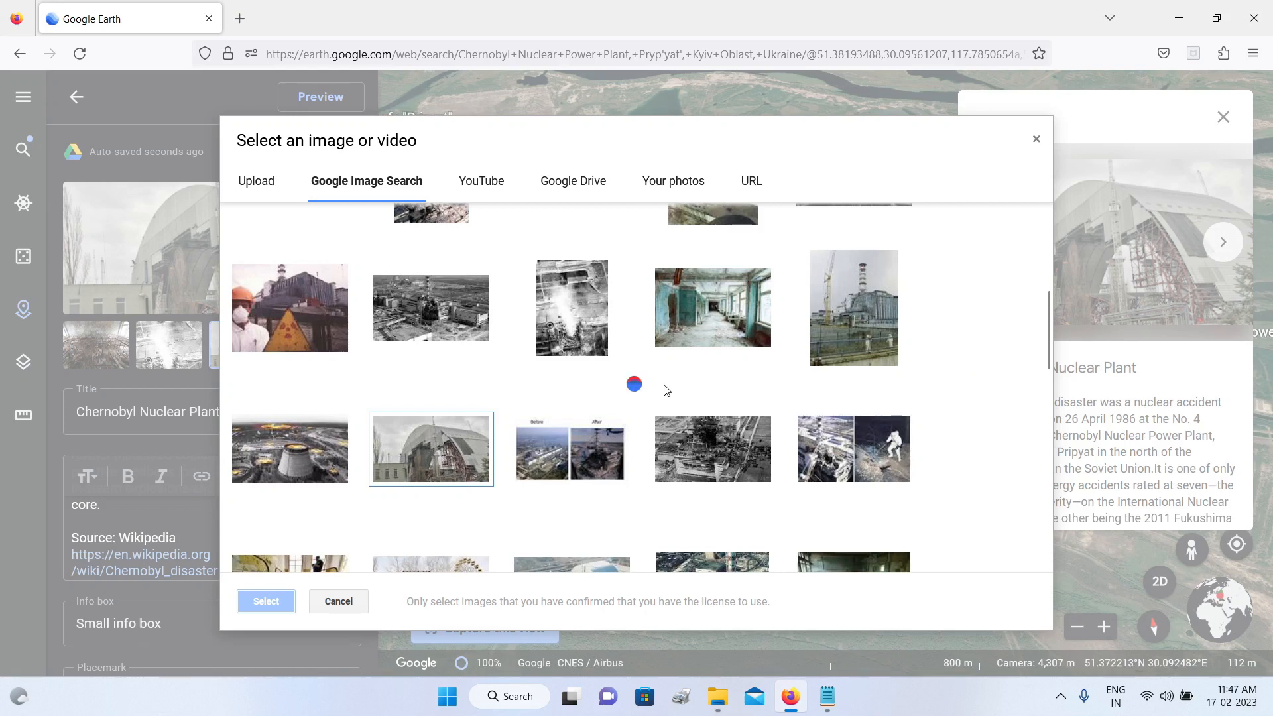
{"action": "left_click", "coordinate": [729, 443]}
{"action": "left_click", "coordinate": [256, 606]}
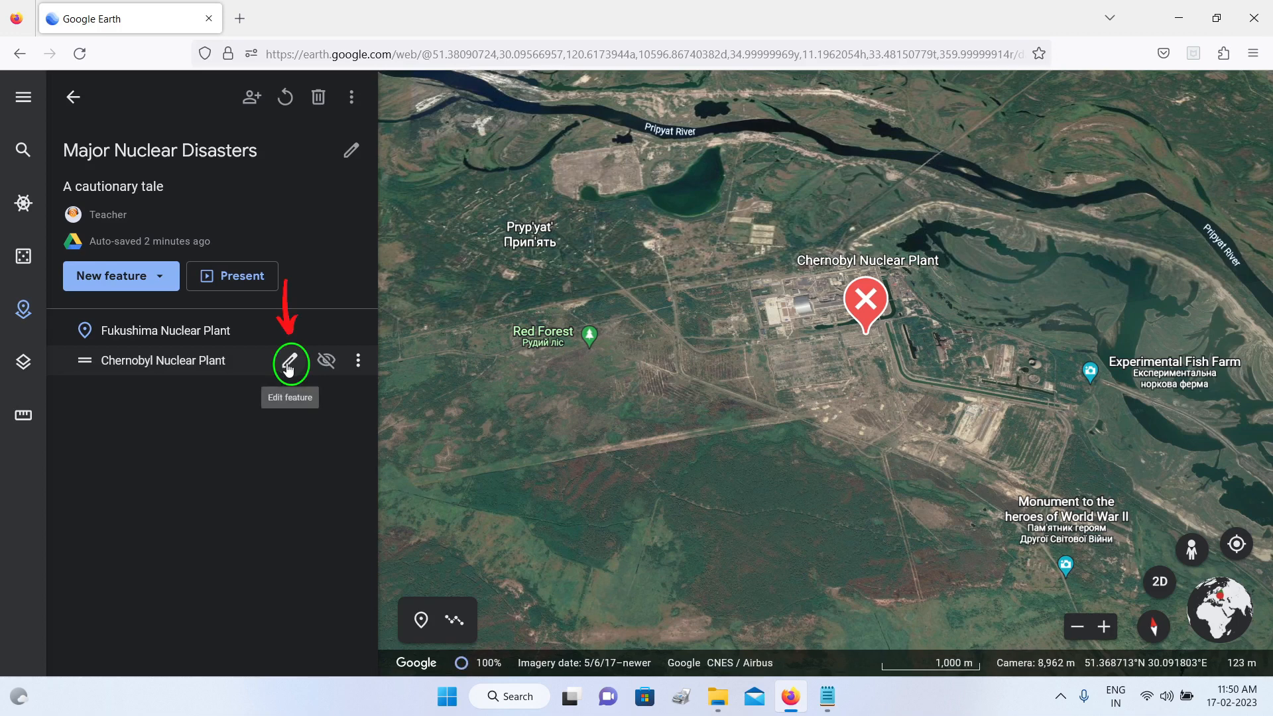
Step: Reopen the Chernobyl placemark for editing, reframe the plant in a closer tilted view, capture that view and return to the project
{"action": "left_click", "coordinate": [289, 364]}
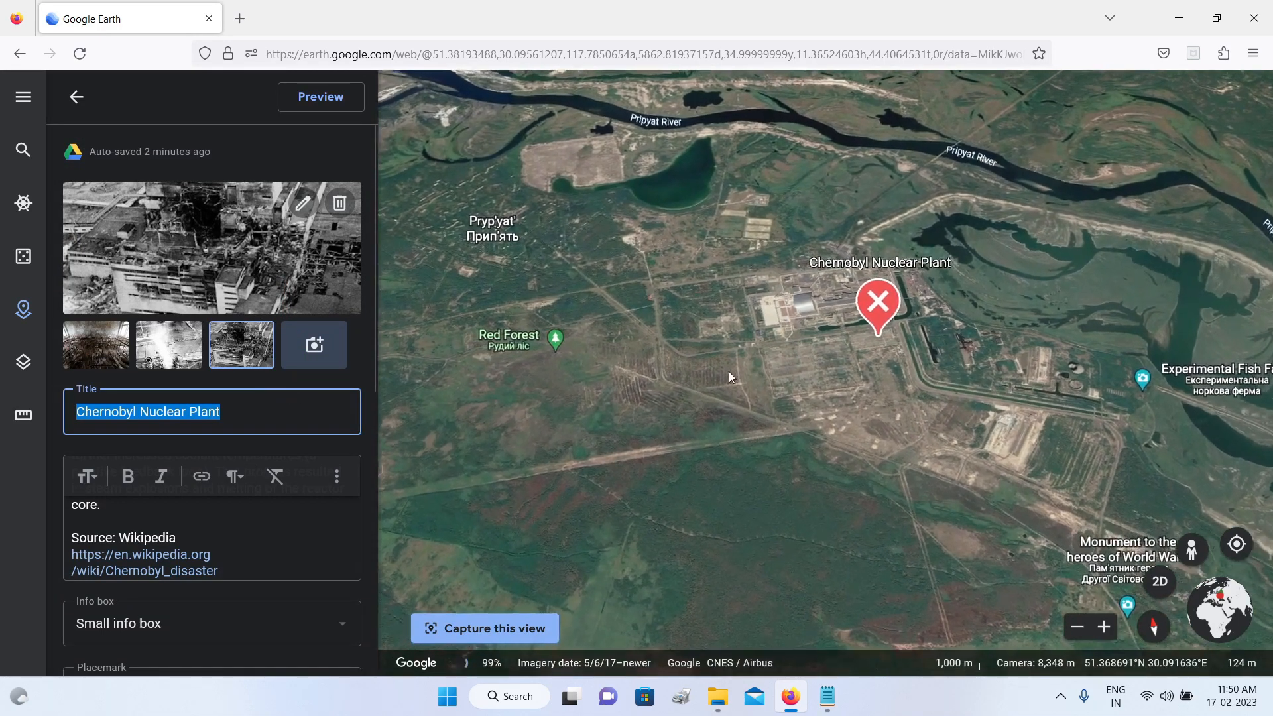
{"action": "left_click", "coordinate": [795, 357]}
{"action": "scroll", "coordinate": [803, 356], "scroll_direction": "down", "scroll_amount": 3}
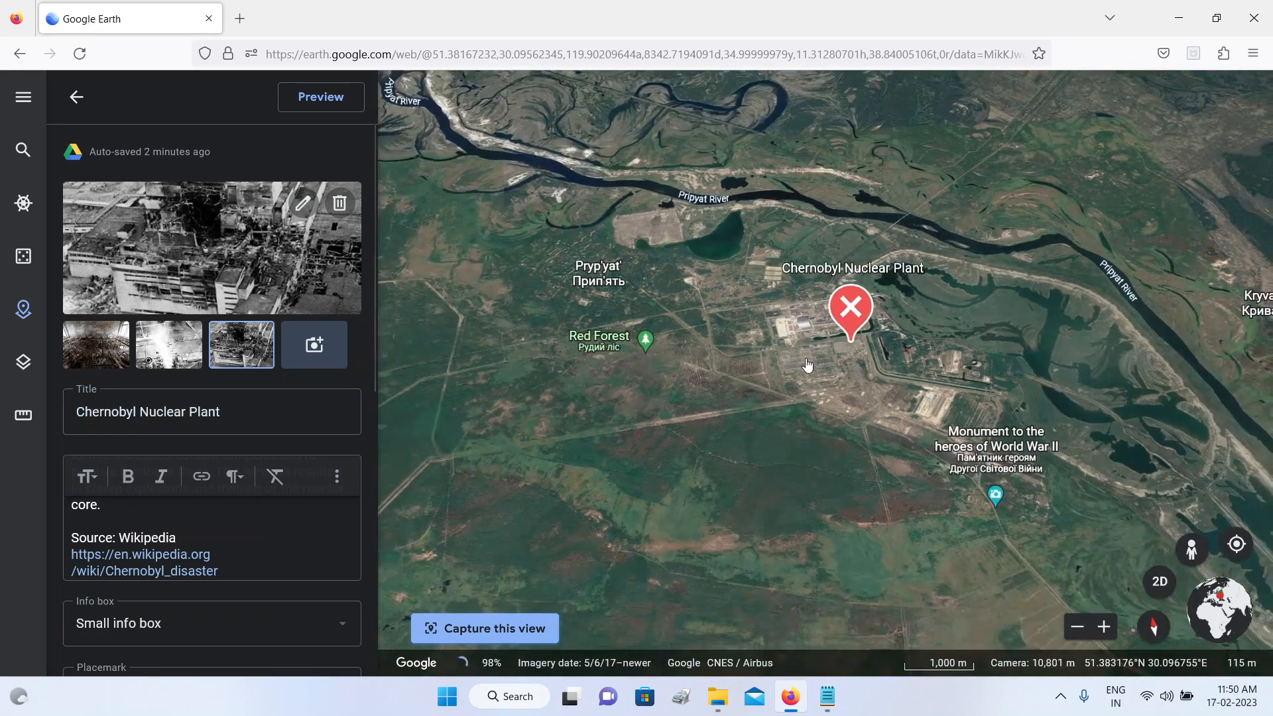
{"action": "scroll", "coordinate": [806, 360], "scroll_direction": "up", "scroll_amount": 3}
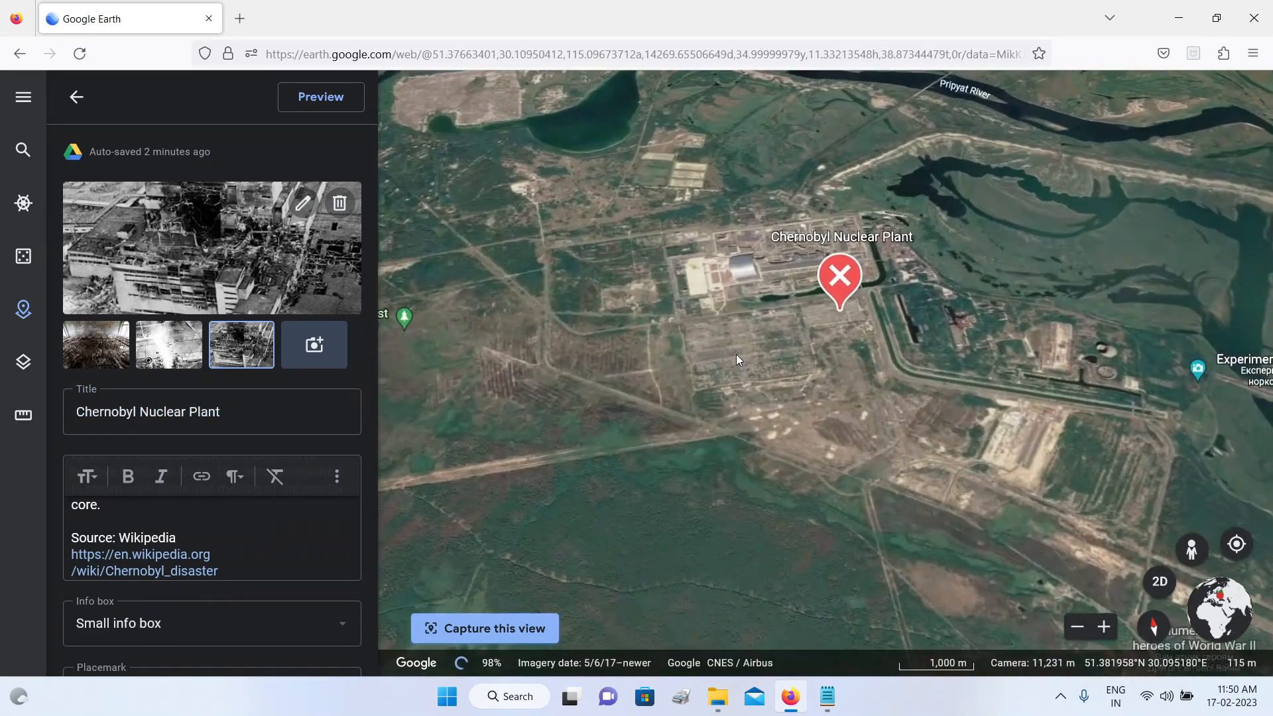
{"action": "left_click_drag", "start_coordinate": [750, 357], "coordinate": [771, 338]}
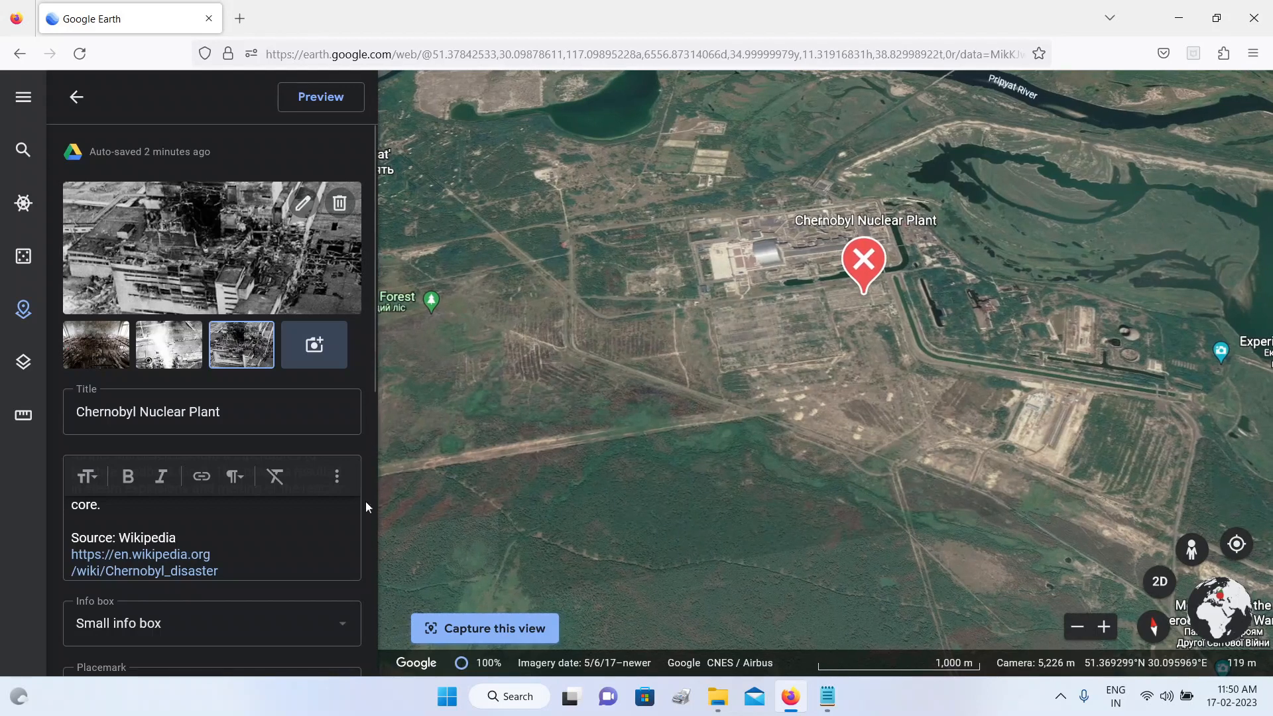
{"action": "left_click", "coordinate": [494, 630]}
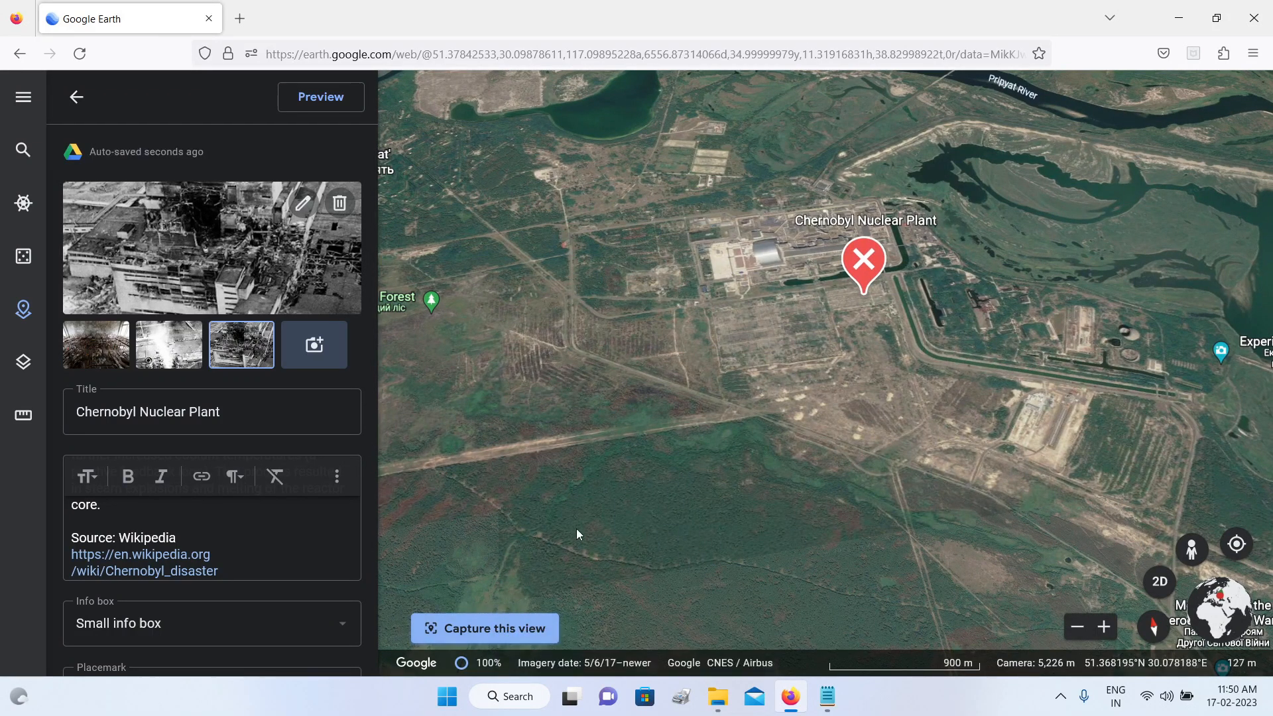
{"action": "left_click", "coordinate": [77, 101]}
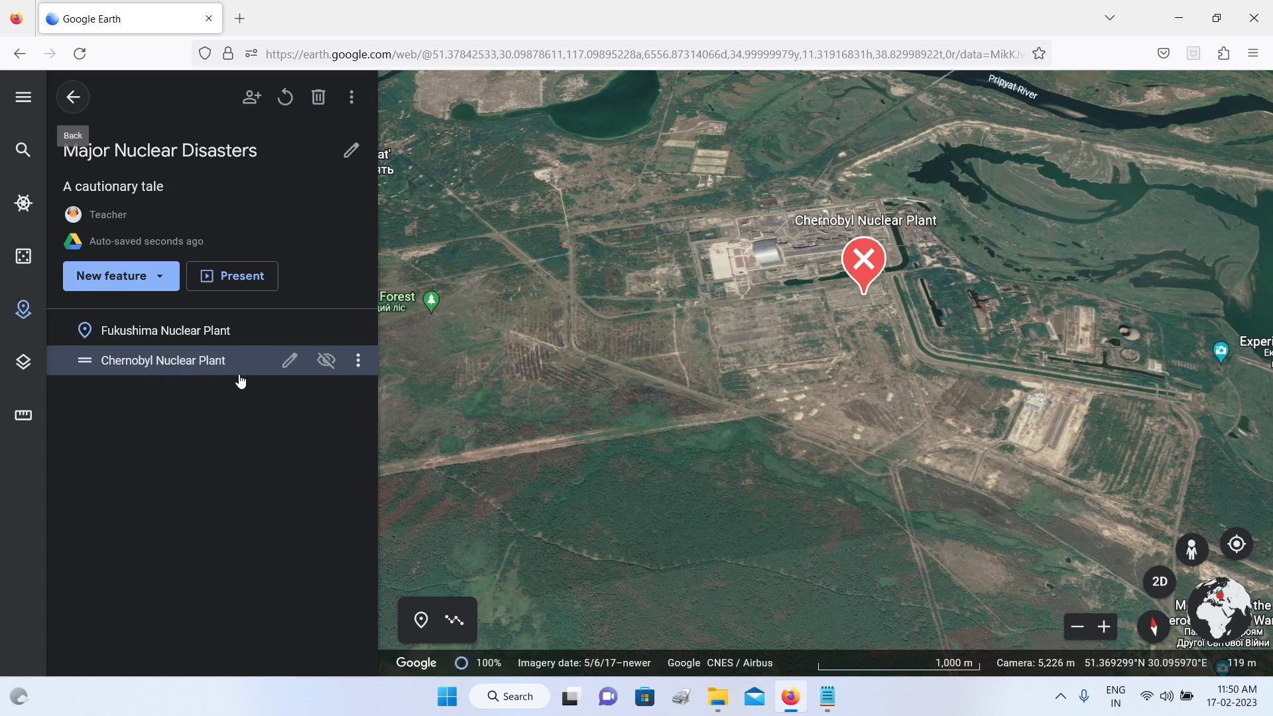
Step: Search for "three mile island nuclear plant" and fly to Three Mile Island in Londonderry Township
{"action": "left_click", "coordinate": [23, 152]}
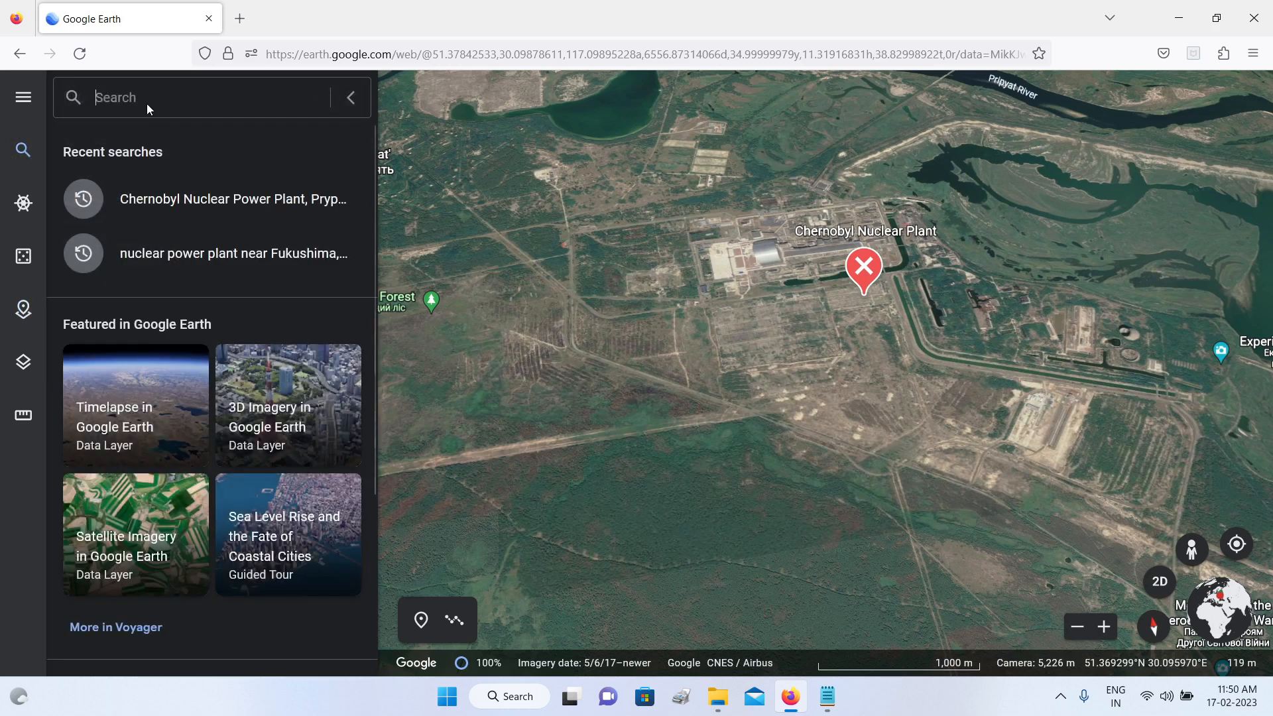
{"action": "type", "text": "three"}
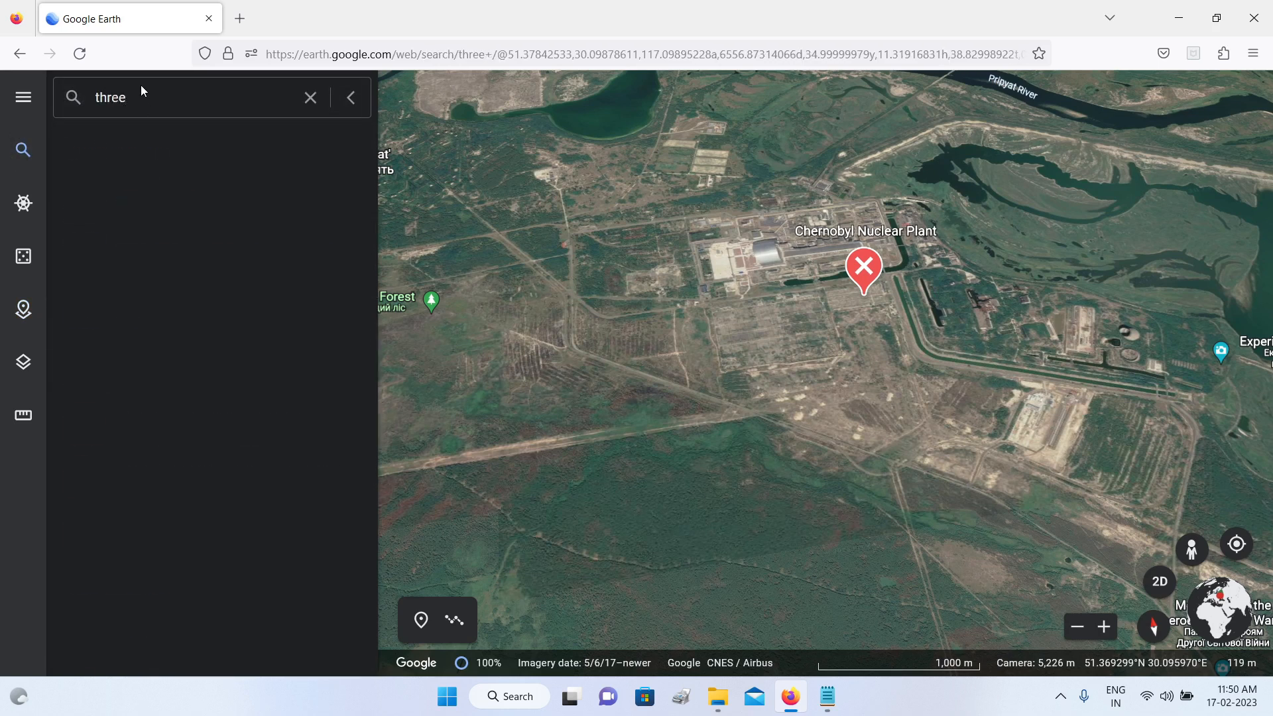
{"action": "type", "text": " mile is"}
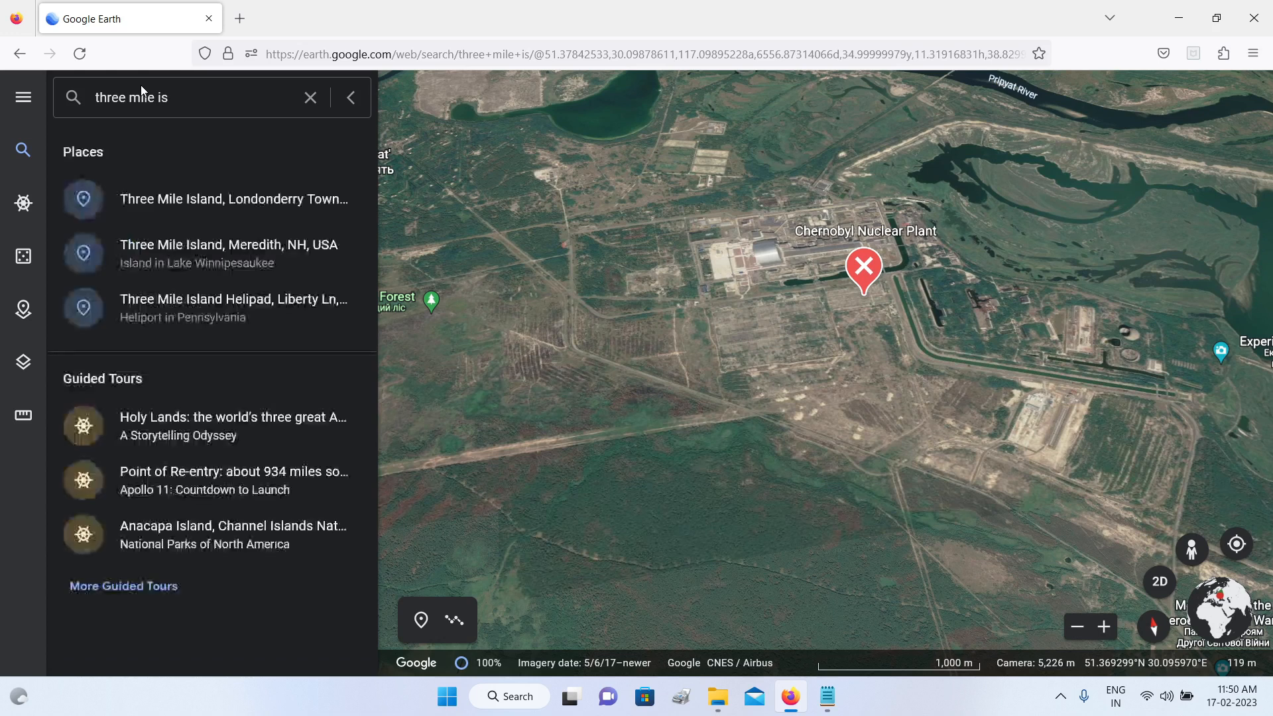
{"action": "type", "text": "land nuclear"}
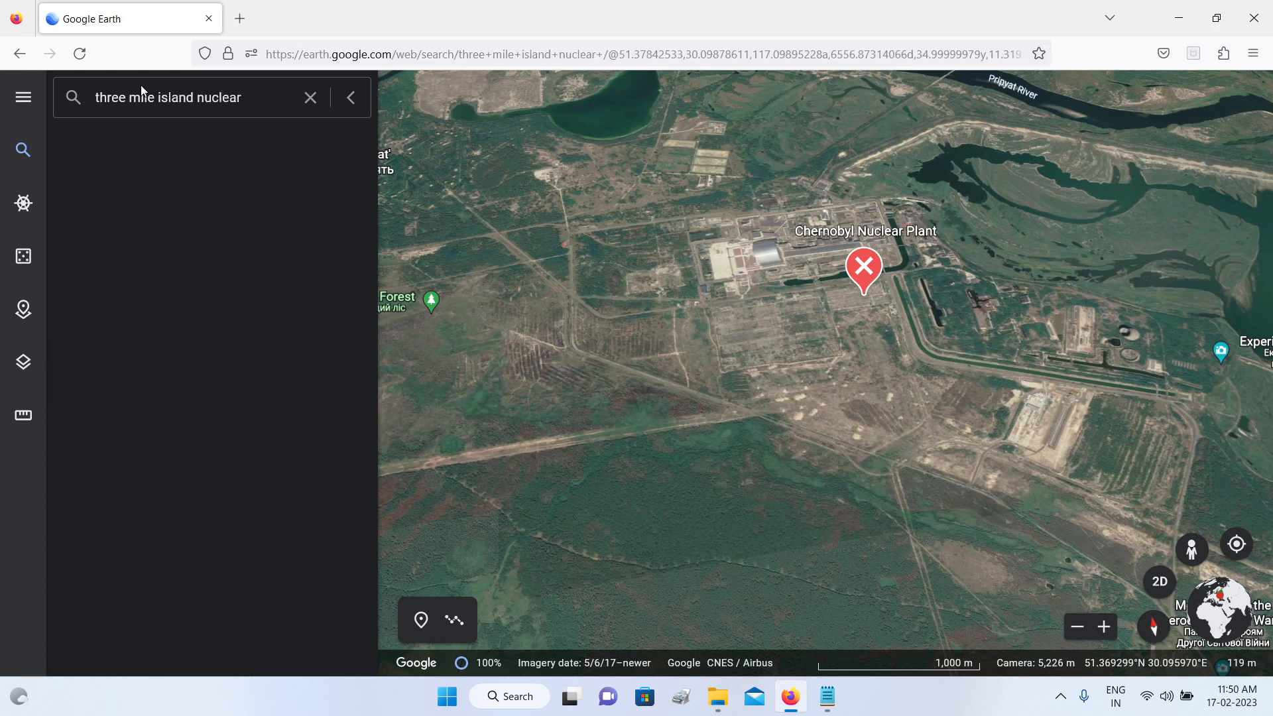
{"action": "type", "text": " plant"}
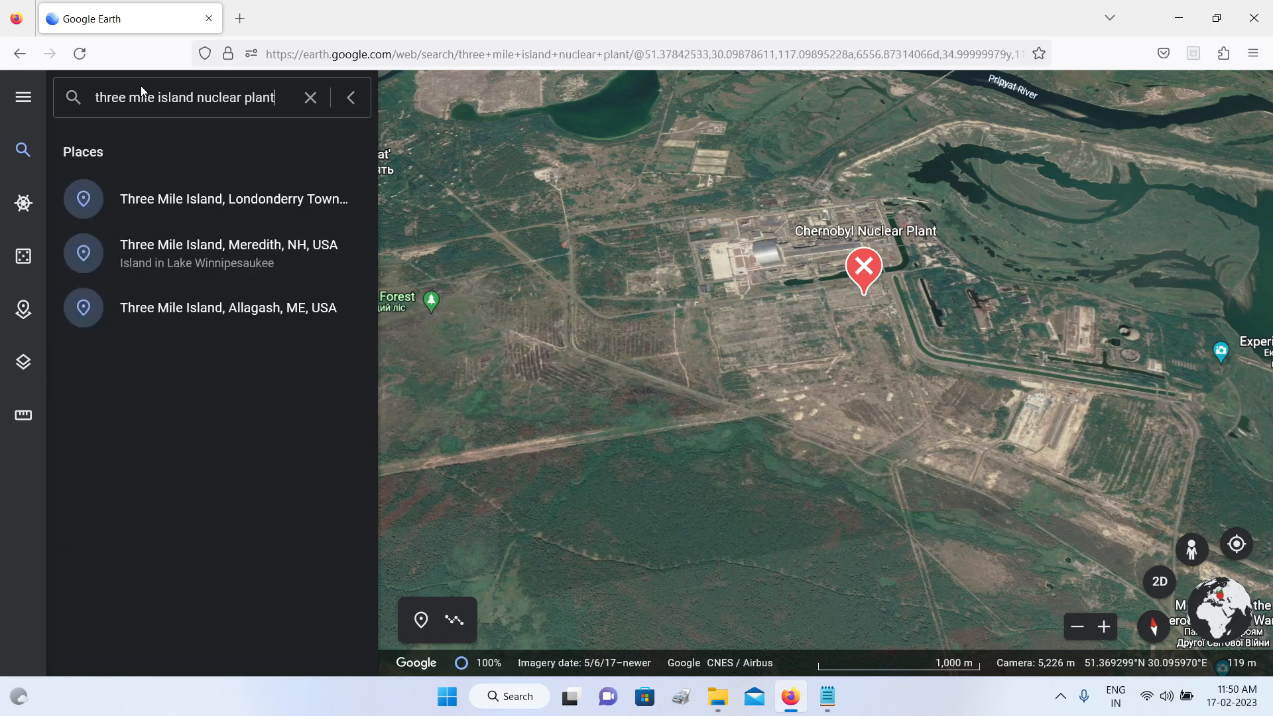
{"action": "left_click", "coordinate": [236, 200]}
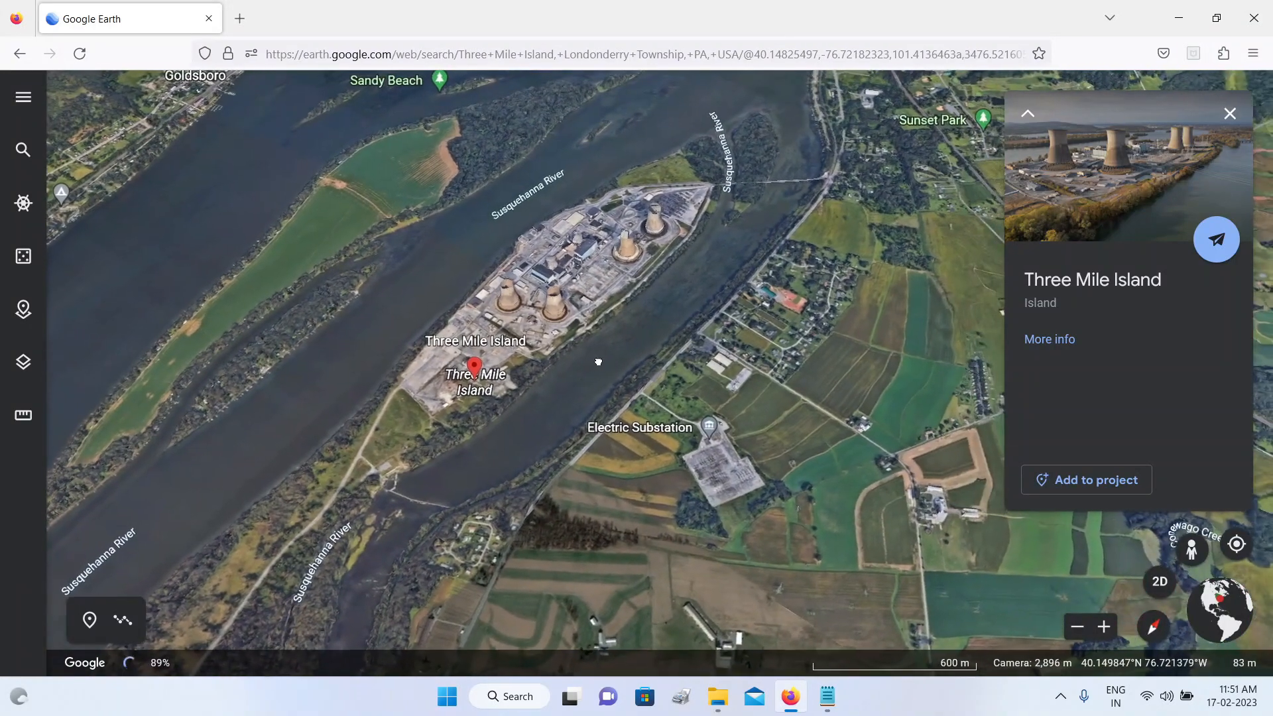
Step: Add a placemark amid the cooling towers to the Major Nuclear Disasters project and title it "Three Mile Island Nuclear Plant"
{"action": "scroll", "coordinate": [593, 333], "scroll_direction": "up", "scroll_amount": 3}
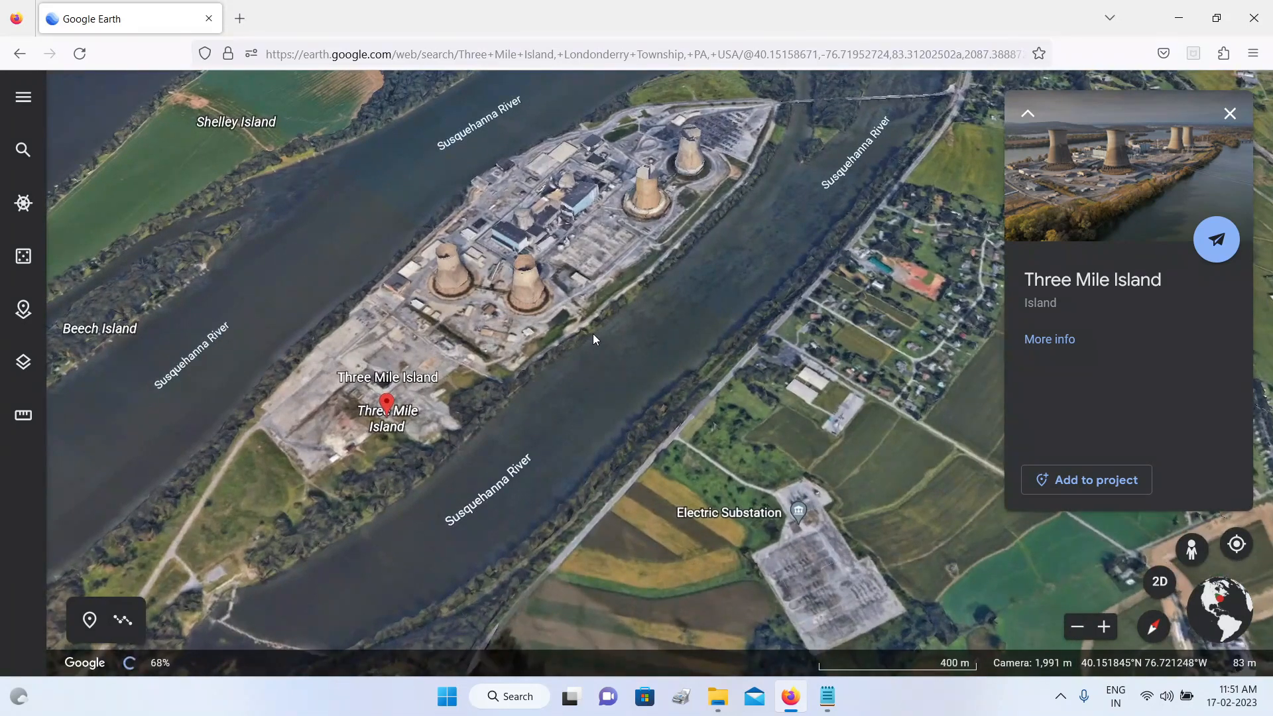
{"action": "left_click", "coordinate": [23, 309]}
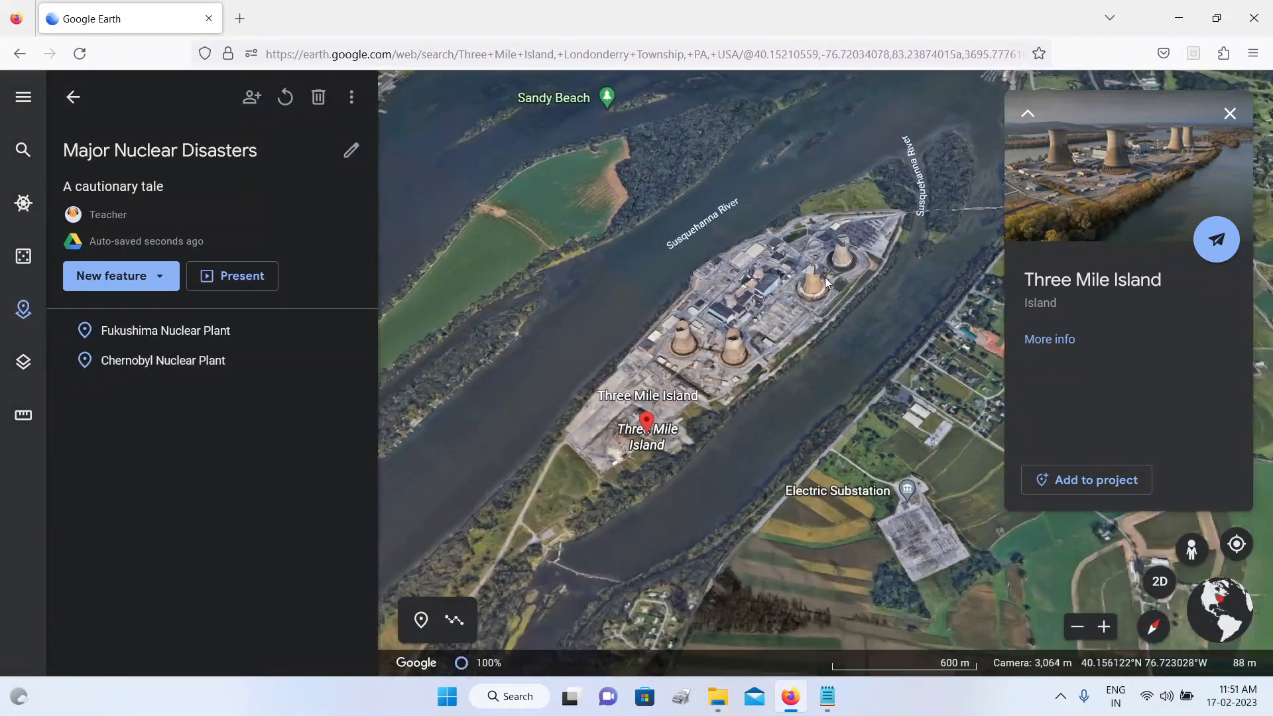
{"action": "left_click", "coordinate": [154, 281]}
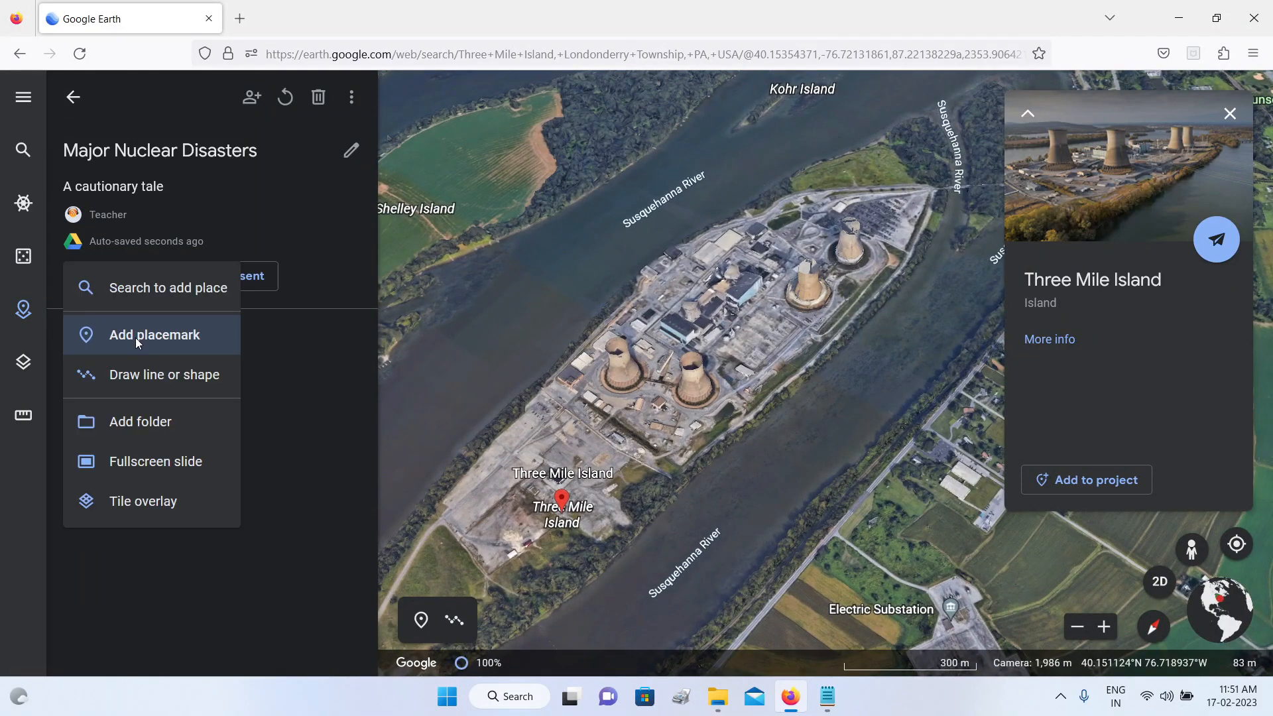
{"action": "left_click", "coordinate": [139, 341]}
{"action": "left_click", "coordinate": [754, 328]}
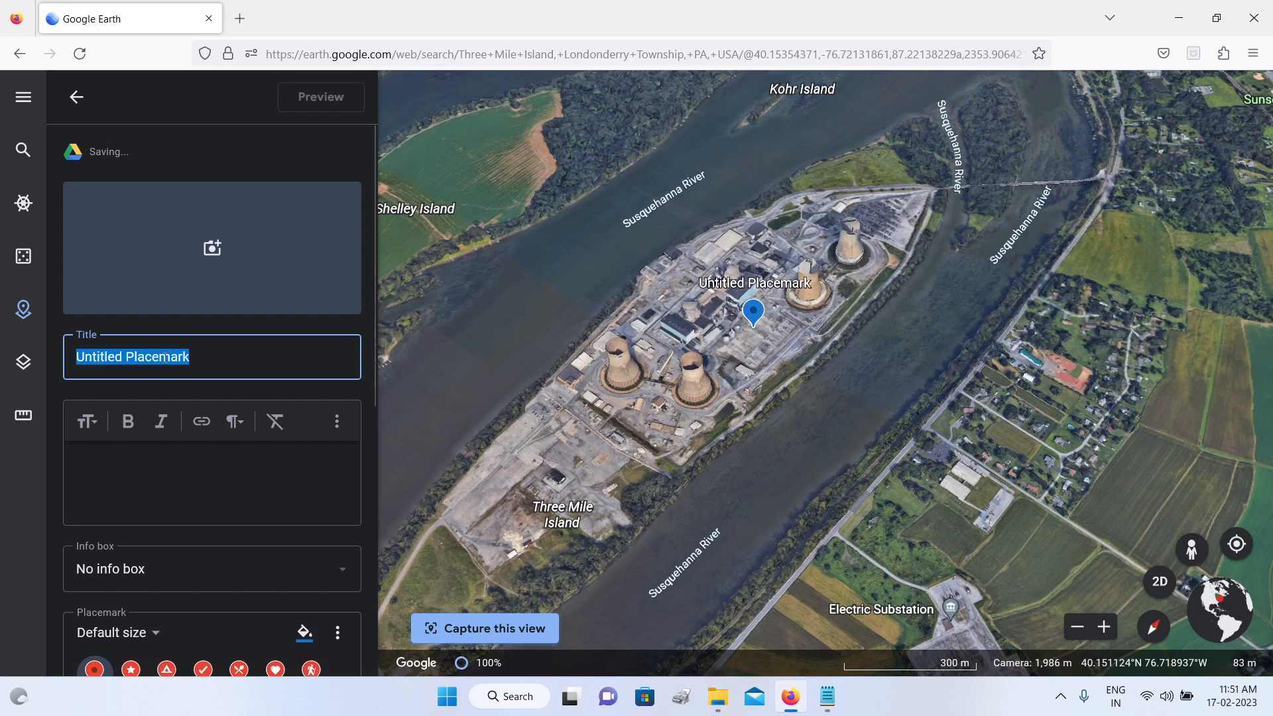
{"action": "type", "text": "Three"}
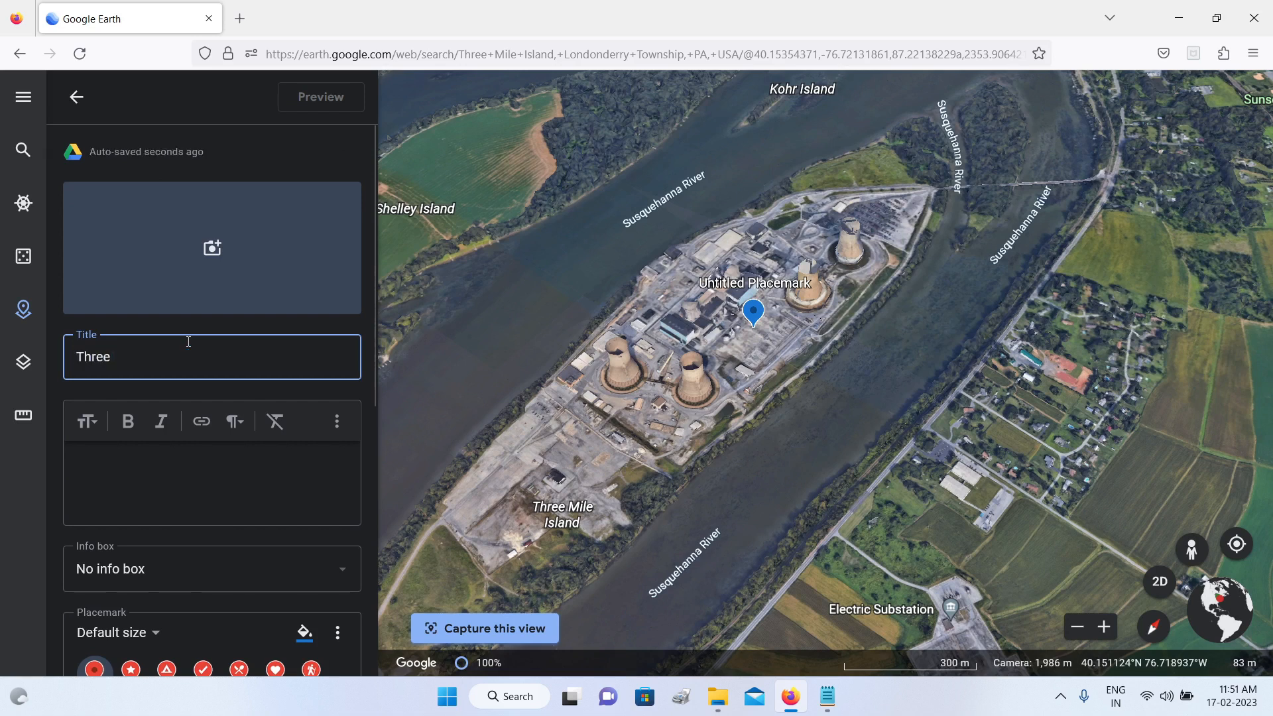
{"action": "type", "text": " Mile Island Nuclear Plant"}
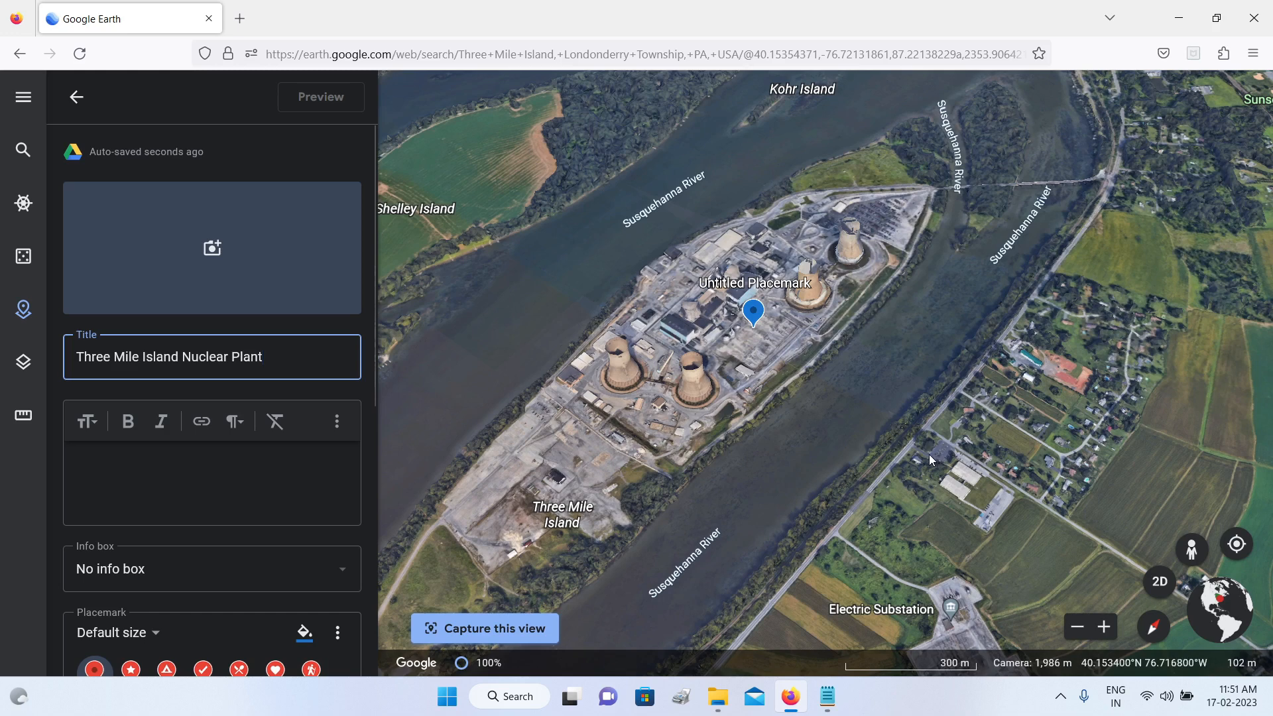
{"action": "key", "text": "Tab"}
Step: Frame the Three Mile Island plant in a more tilted view and capture it as the placemark's view
{"action": "scroll", "coordinate": [908, 447], "scroll_direction": "up", "scroll_amount": 3}
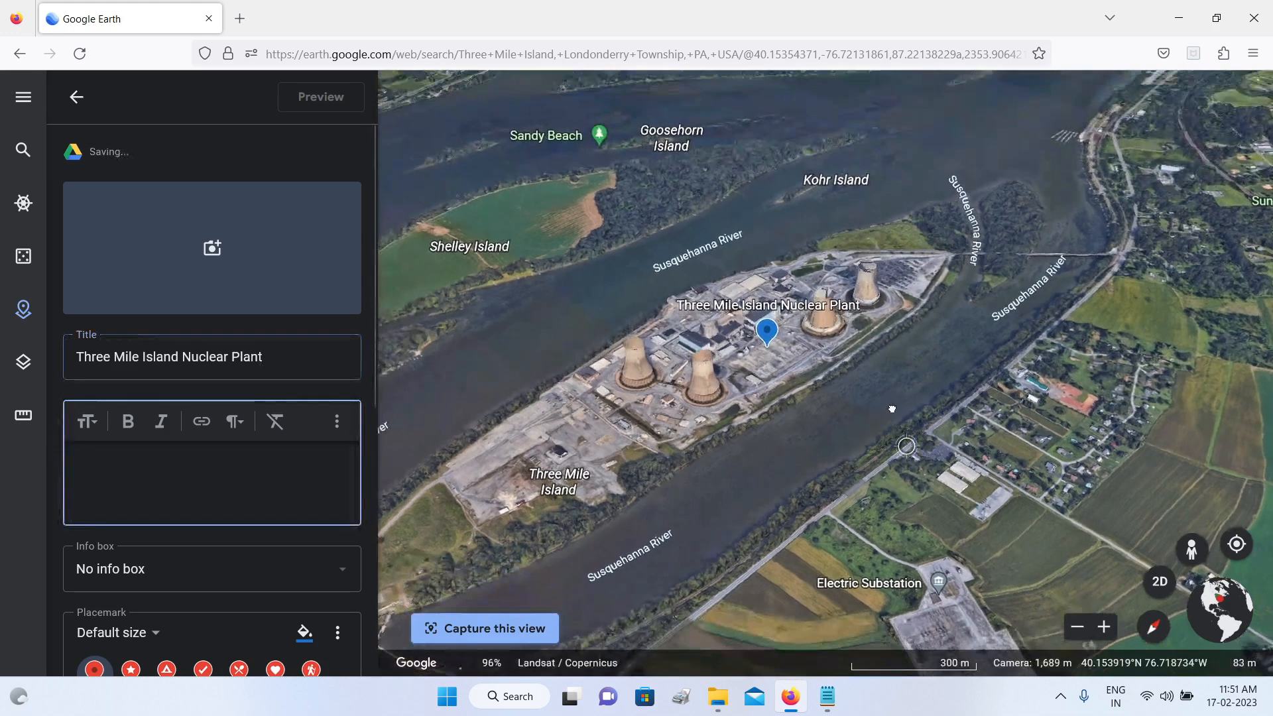
{"action": "scroll", "coordinate": [813, 415], "scroll_direction": "up", "scroll_amount": 2}
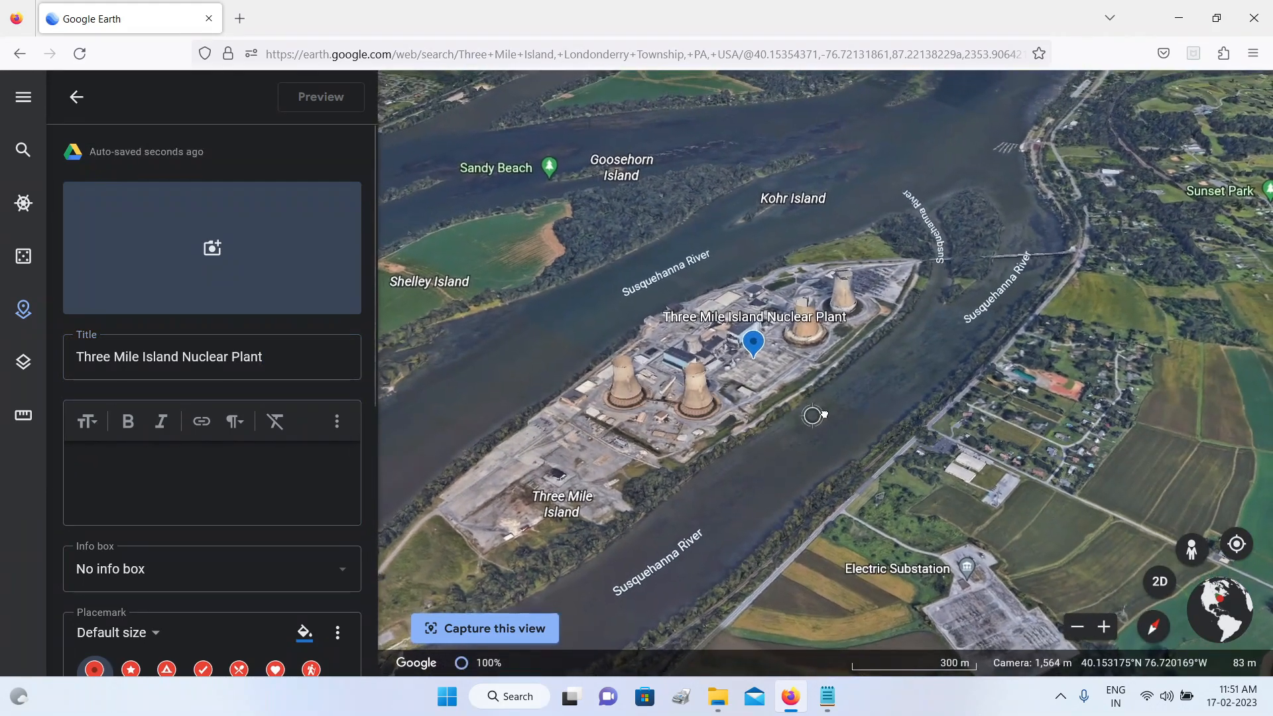
{"action": "middle_click_drag", "start_coordinate": [824, 413], "coordinate": [847, 373]}
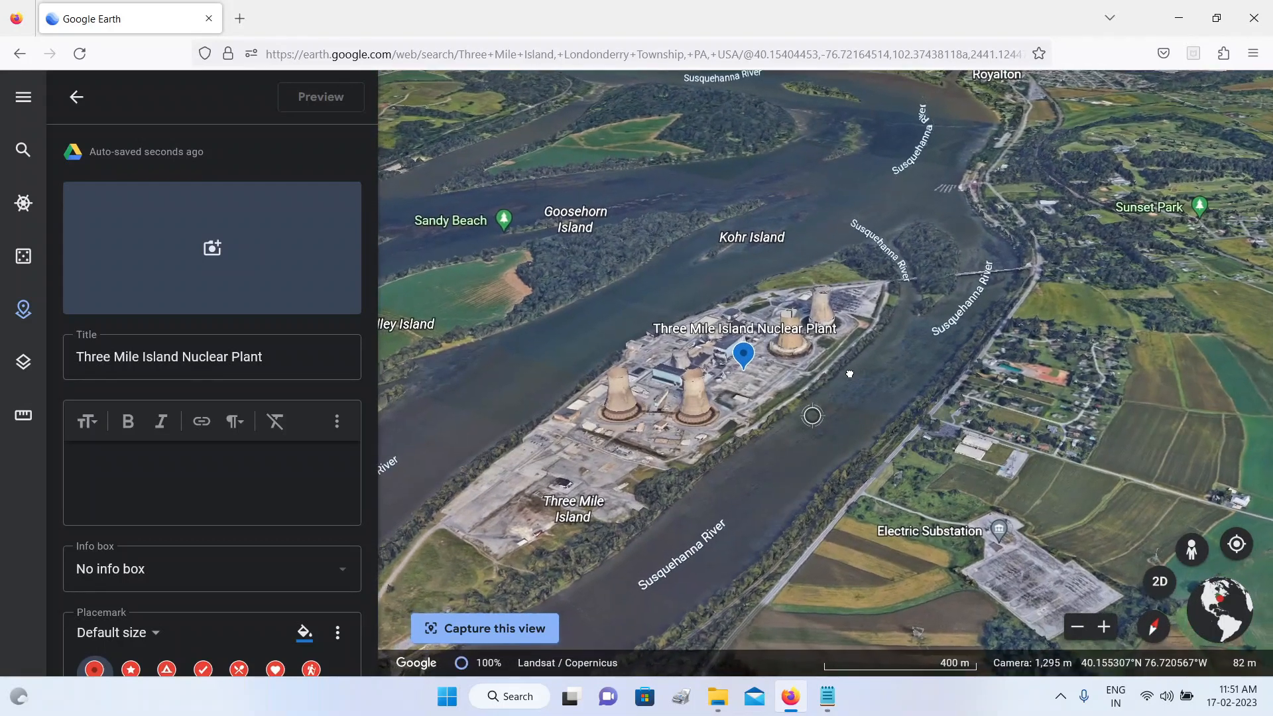
{"action": "left_click", "coordinate": [513, 635]}
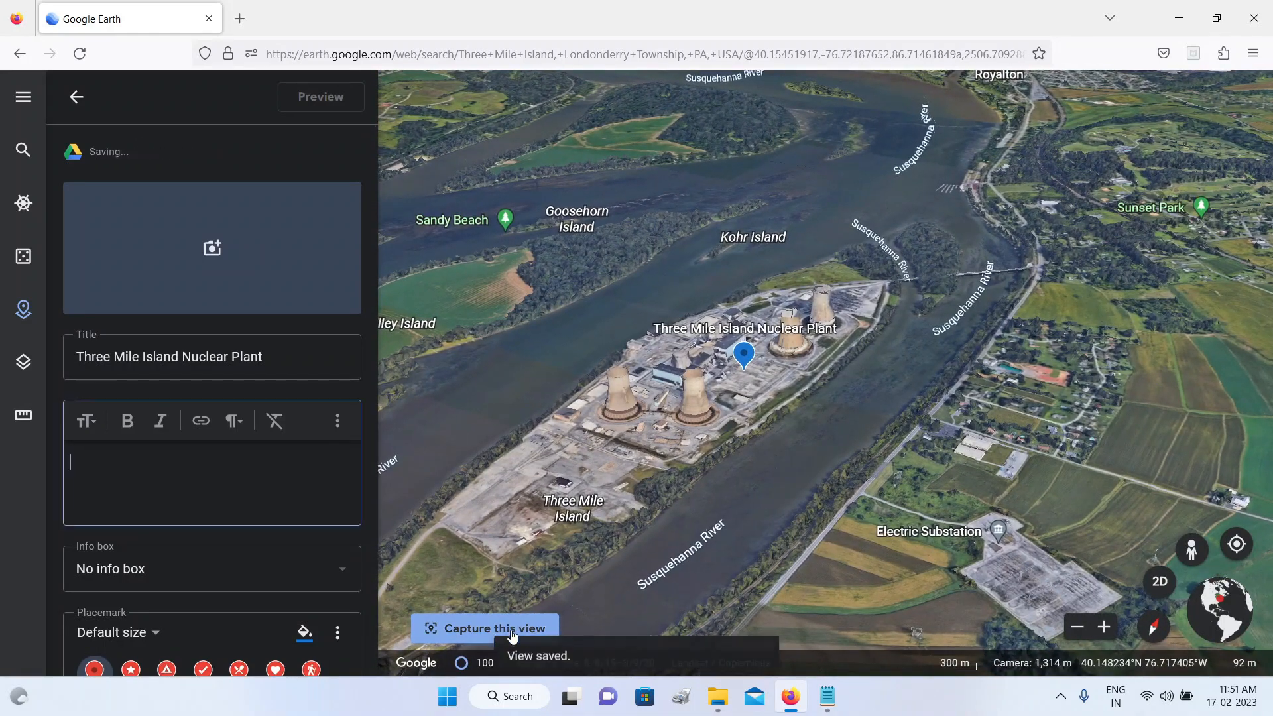
Step: Copy the accident text with its Wikipedia source link from the Three Mile note in Notepad into the placemark's description, and add plant photos
{"action": "key", "text": "alt+Tab"}
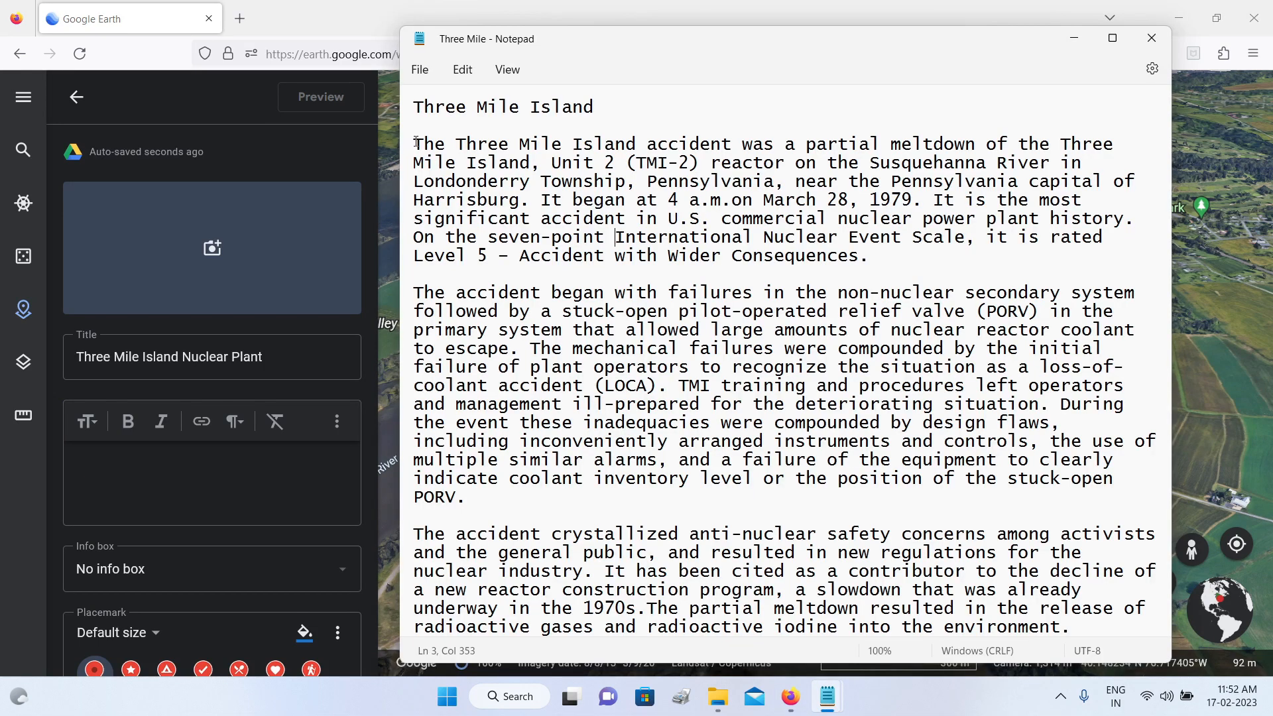
{"action": "left_click_drag", "start_coordinate": [416, 142], "coordinate": [1028, 653]}
{"action": "right_click", "coordinate": [785, 284]}
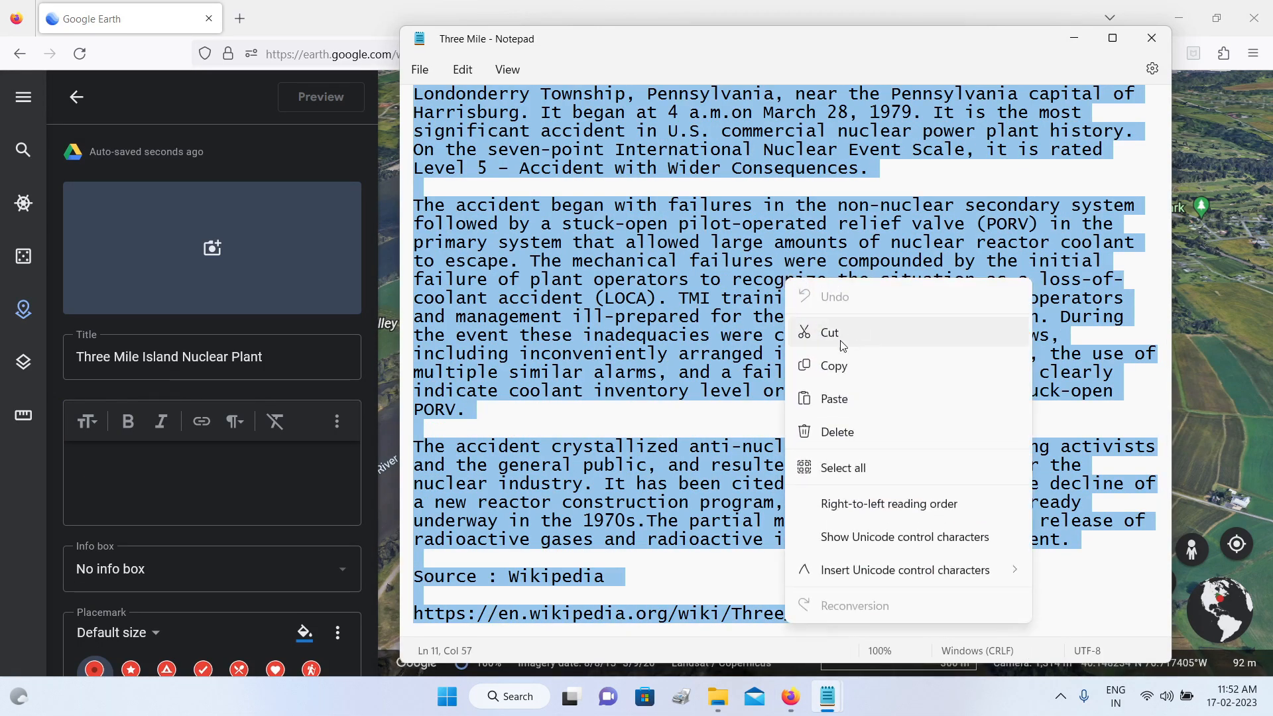
{"action": "left_click", "coordinate": [849, 366]}
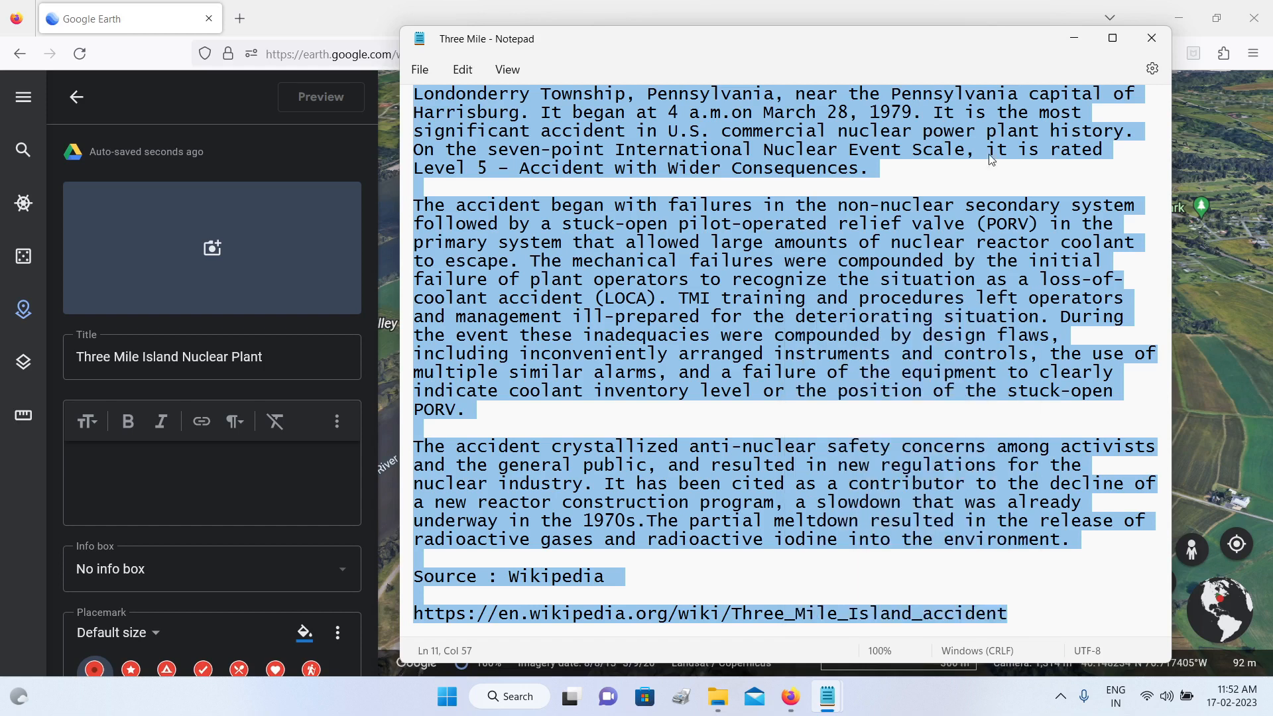
{"action": "left_click", "coordinate": [1075, 39]}
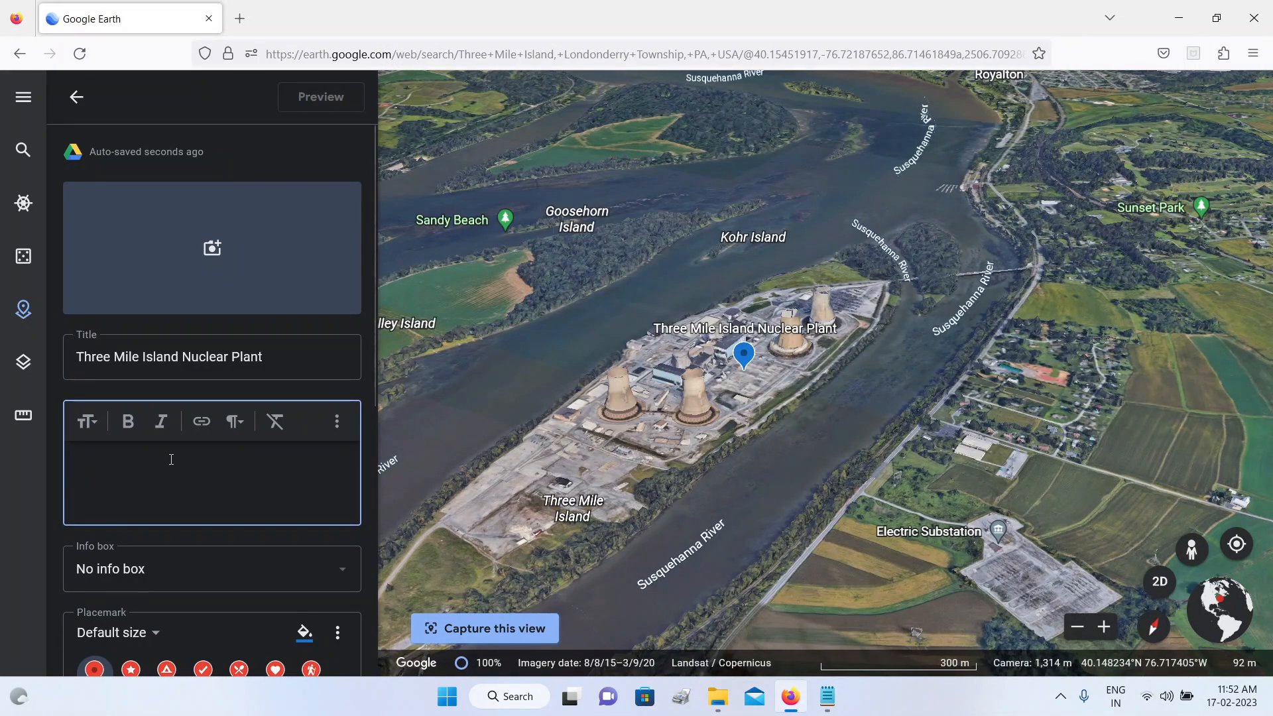
{"action": "key", "text": "ctrl+v"}
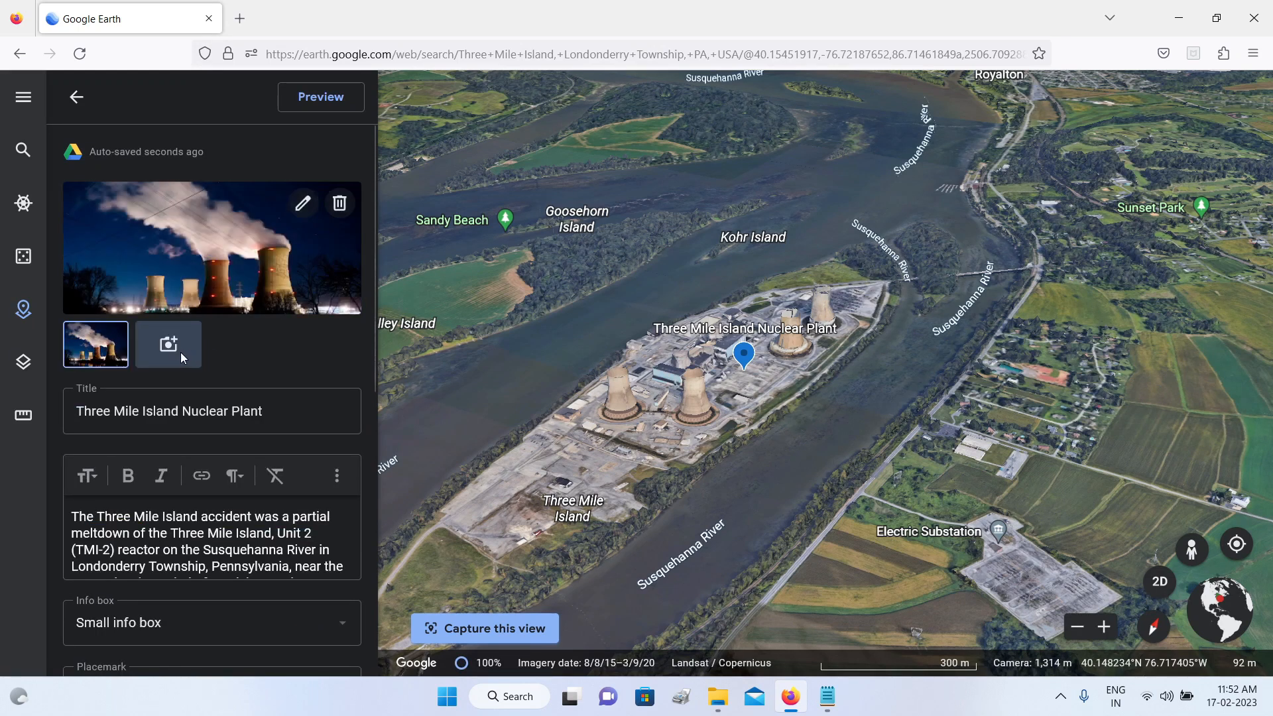
{"action": "left_click", "coordinate": [167, 343]}
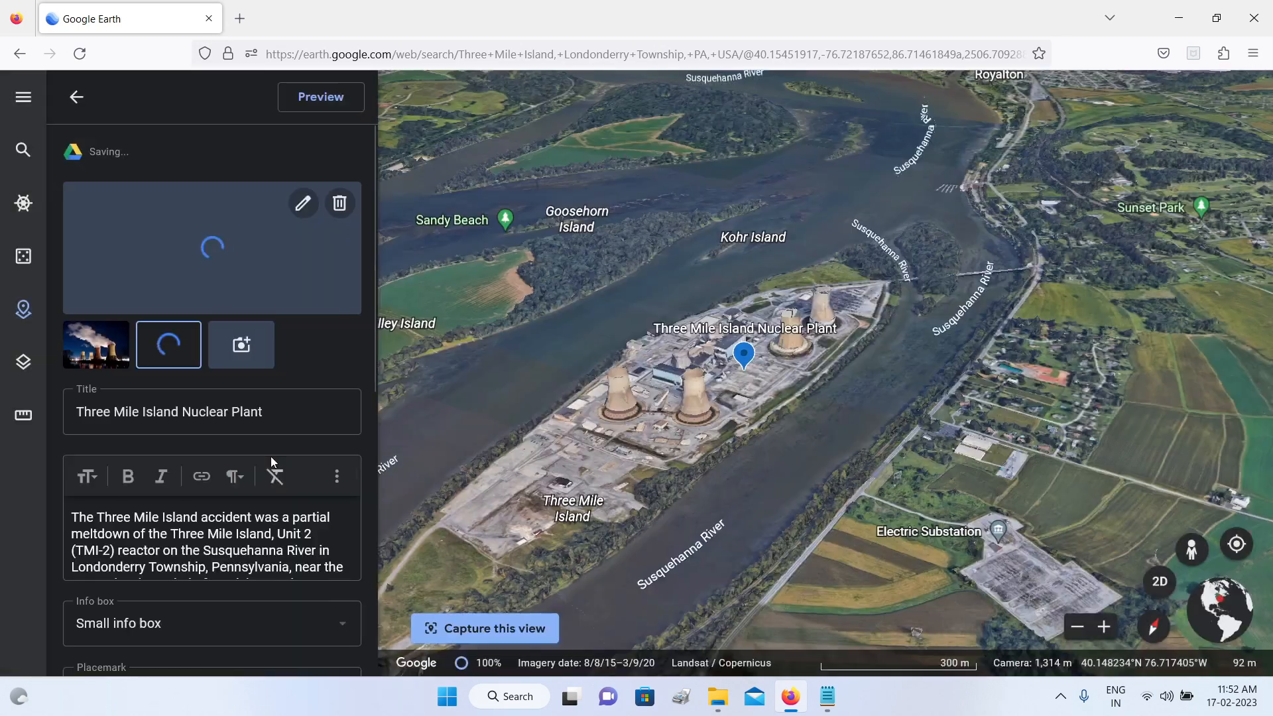
Step: Style the Three Mile Island placemark with a red colour, the X icon and the Extra large size
{"action": "scroll", "coordinate": [270, 459], "scroll_direction": "down", "scroll_amount": 5}
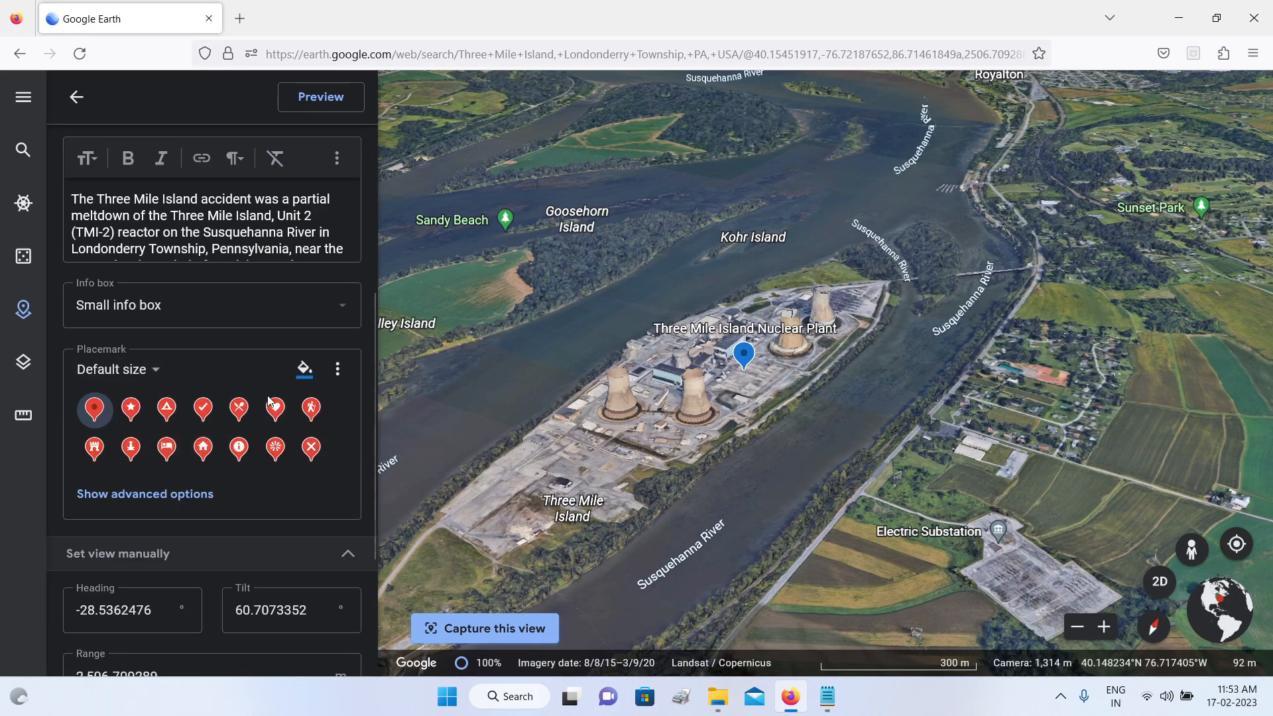
{"action": "left_click", "coordinate": [306, 375]}
{"action": "left_click", "coordinate": [313, 379]}
{"action": "left_click", "coordinate": [289, 399]}
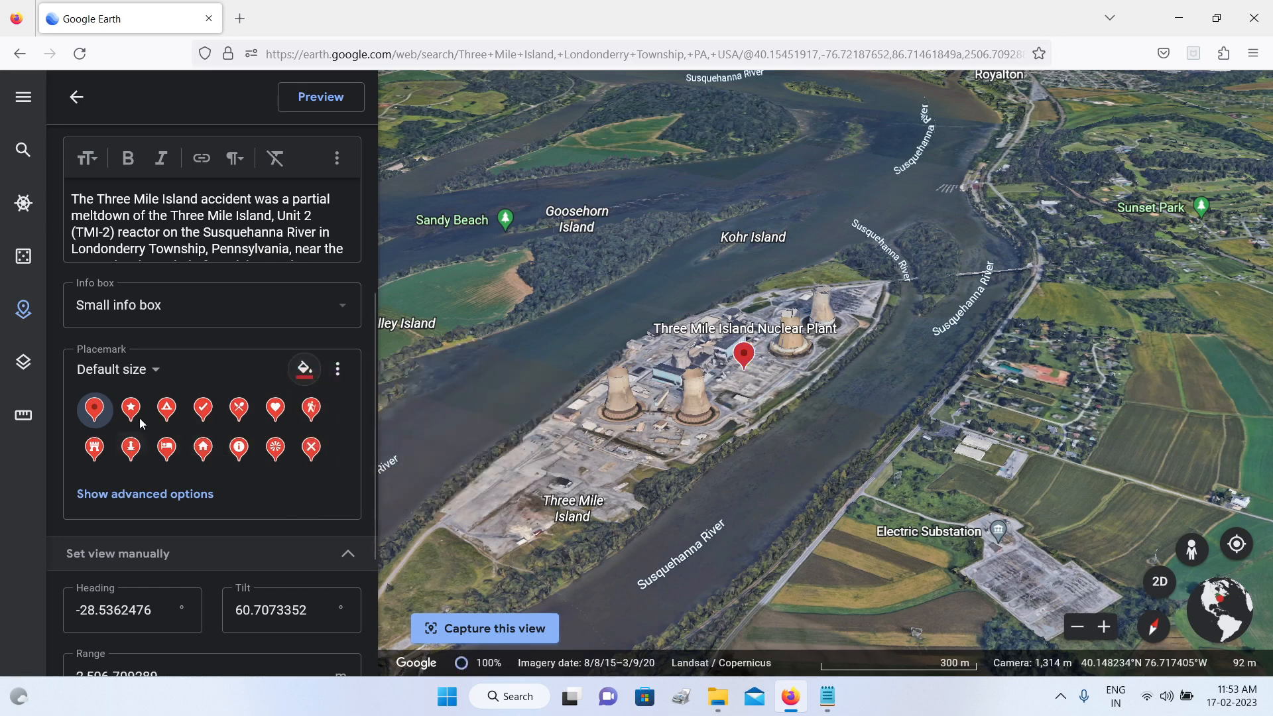
{"action": "left_click", "coordinate": [313, 451]}
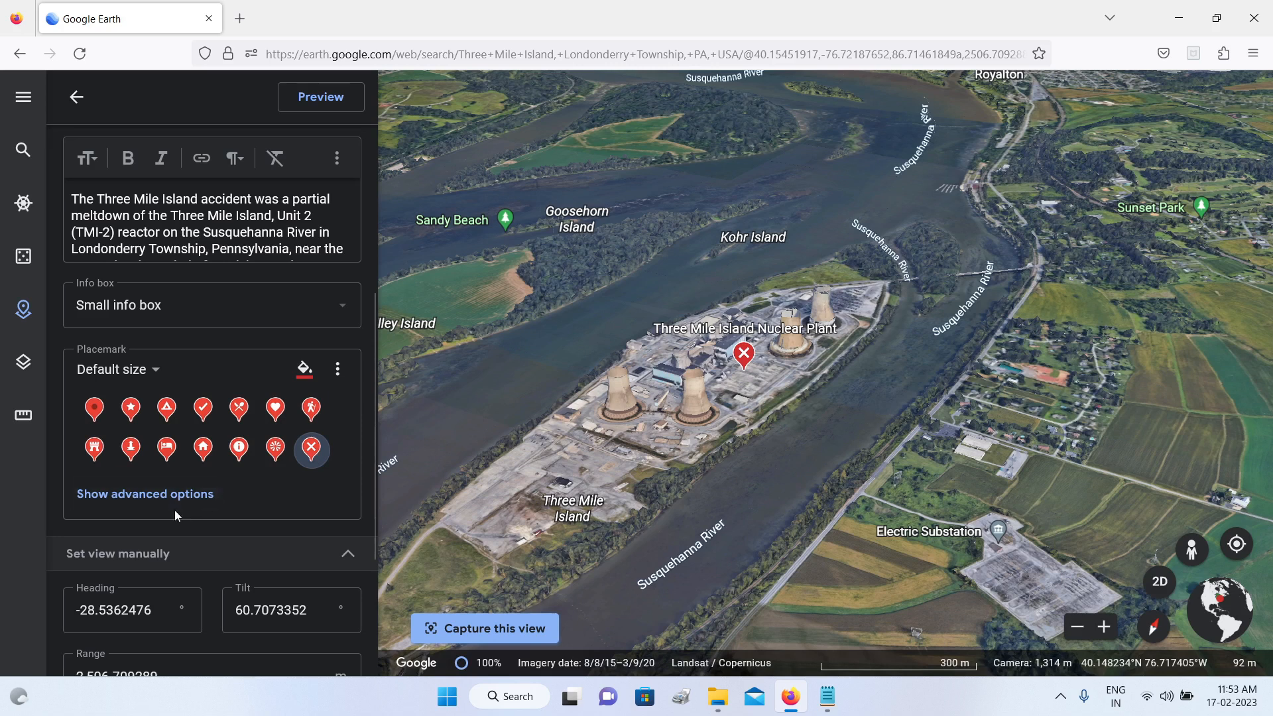
{"action": "left_click", "coordinate": [136, 370]}
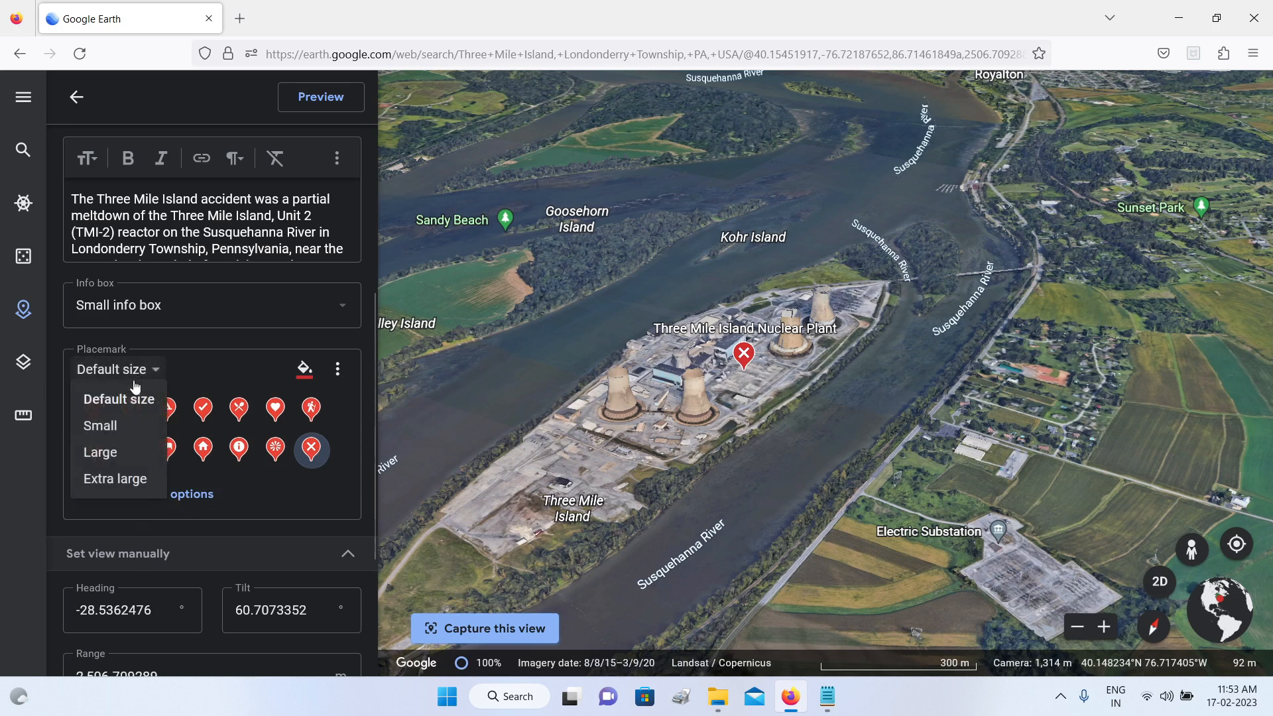
{"action": "left_click", "coordinate": [116, 479]}
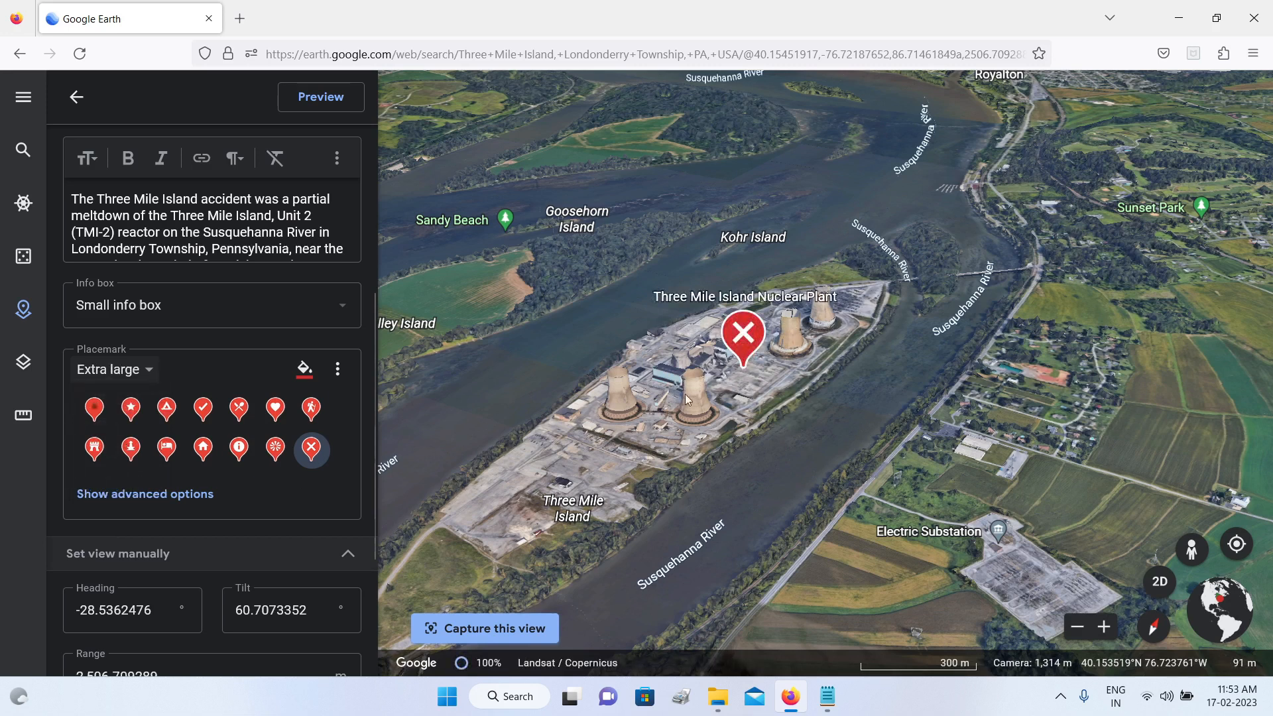
Step: Preview the Three Mile Island info box, checking its photos and description through to the source link, and return to the project
{"action": "scroll", "coordinate": [265, 265], "scroll_direction": "up", "scroll_amount": 5}
{"action": "left_click", "coordinate": [319, 99]}
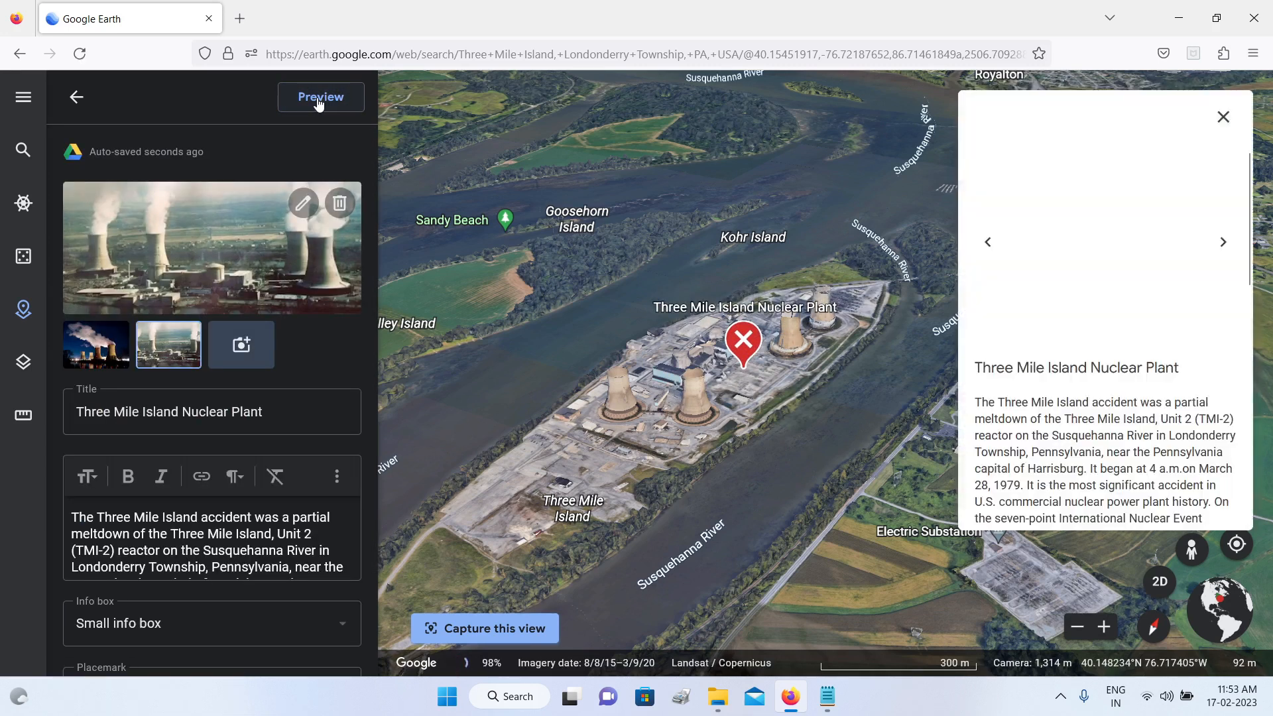
{"action": "left_click", "coordinate": [1228, 243]}
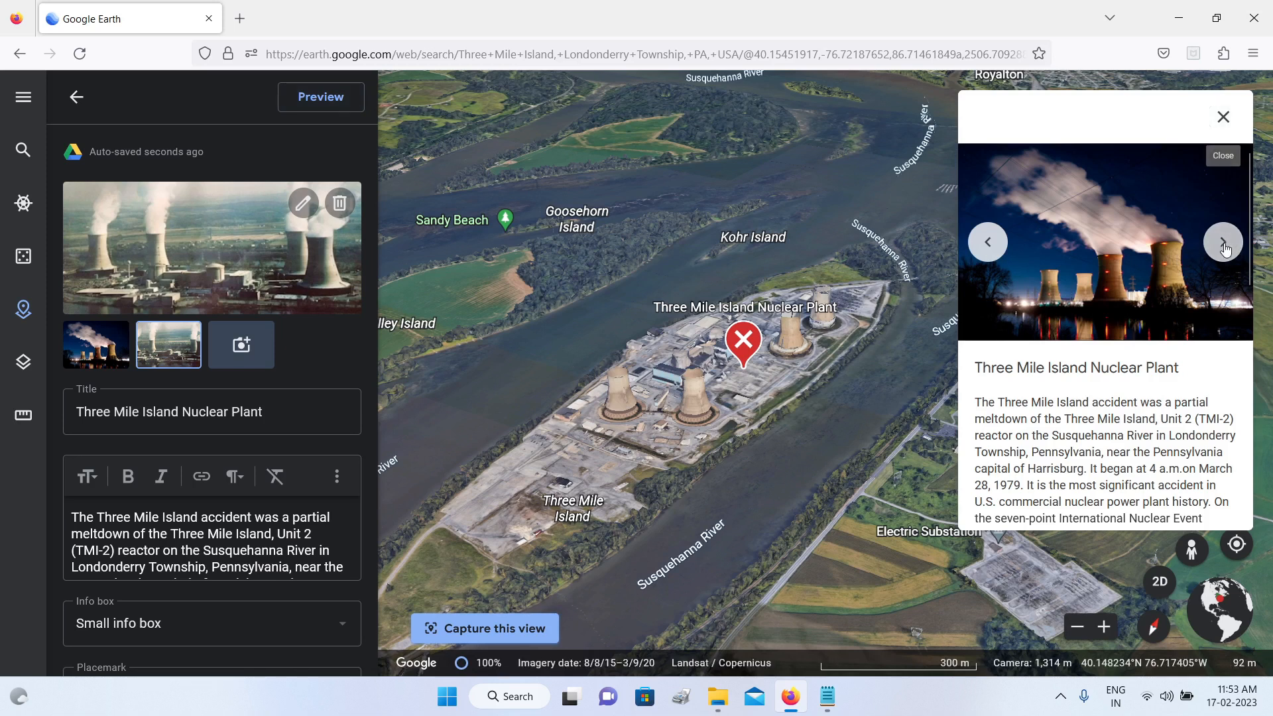
{"action": "left_click", "coordinate": [988, 243]}
{"action": "scroll", "coordinate": [1059, 397], "scroll_direction": "down", "scroll_amount": 6}
{"action": "scroll", "coordinate": [1060, 407], "scroll_direction": "down", "scroll_amount": 3}
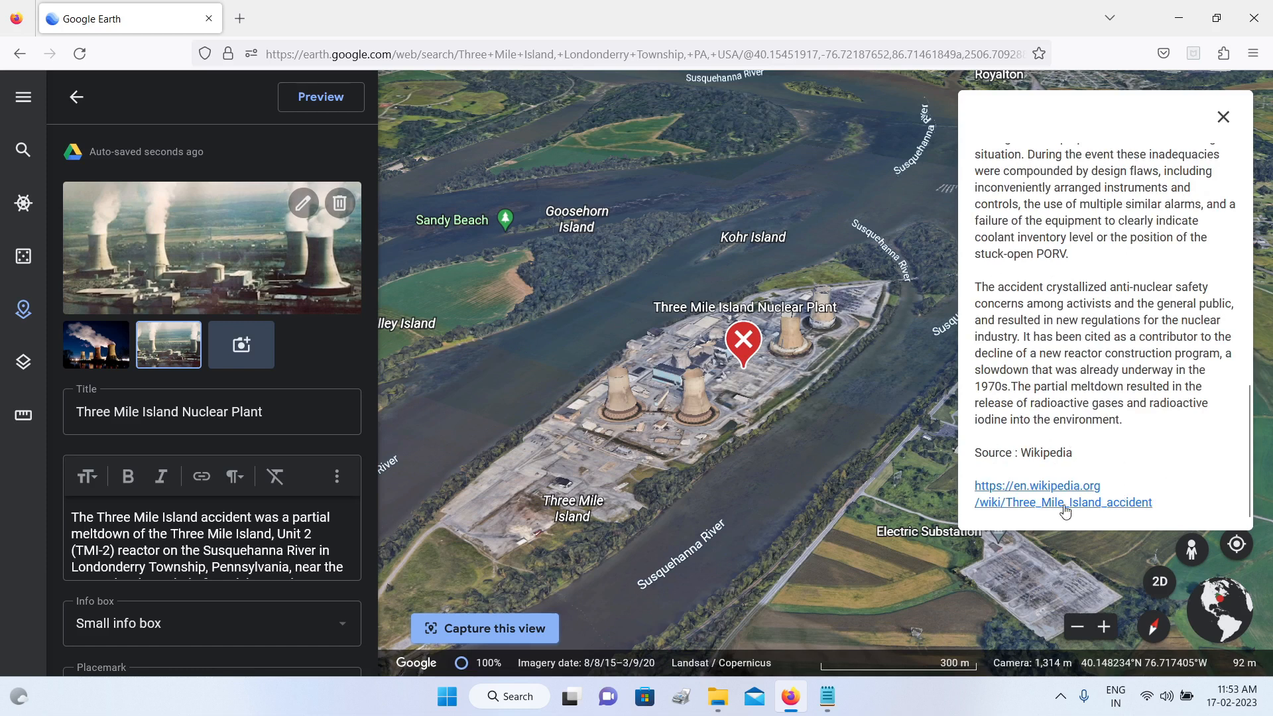
{"action": "scroll", "coordinate": [1104, 464], "scroll_direction": "up", "scroll_amount": 10}
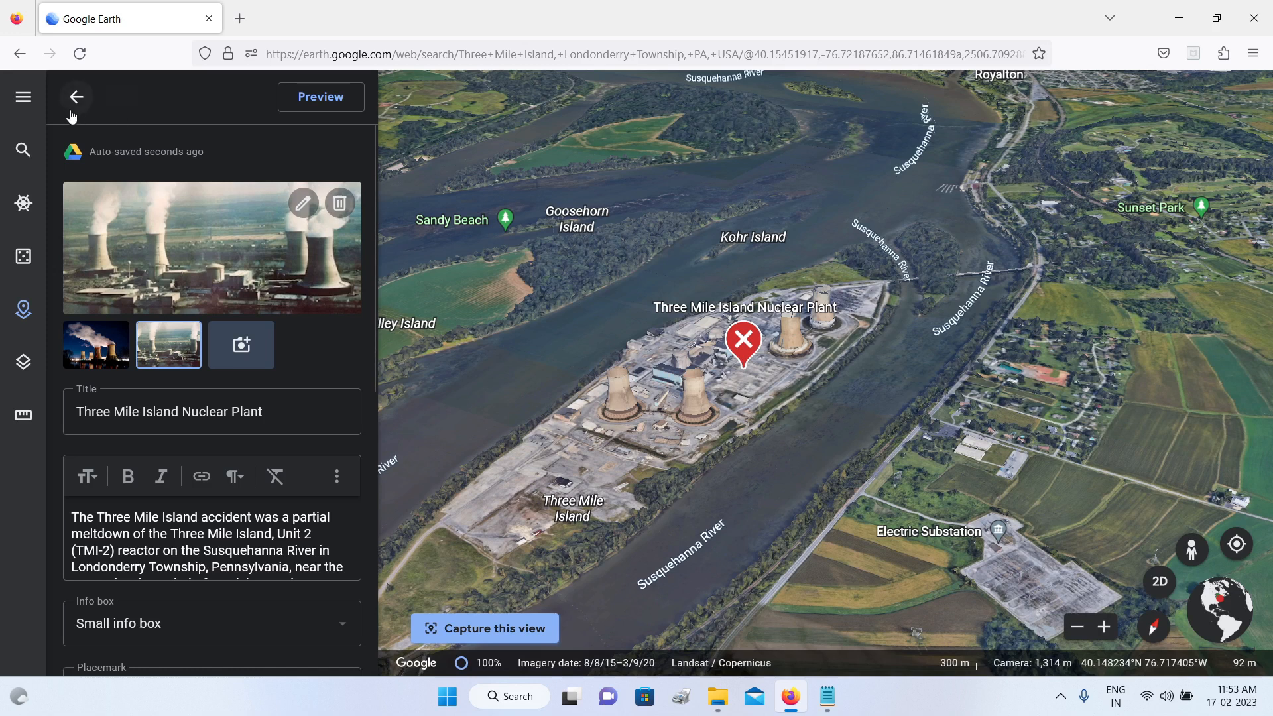
{"action": "left_click", "coordinate": [75, 98]}
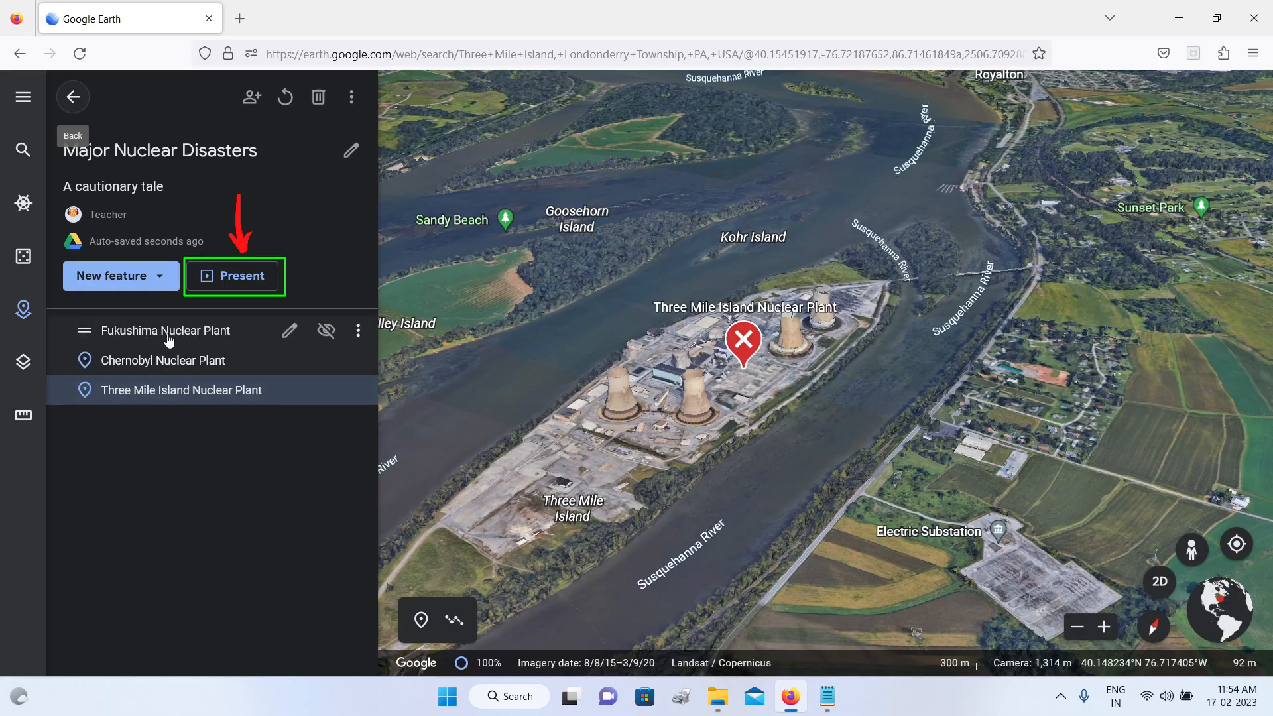
Step: Present the Major Nuclear Disasters project and explore the coast and surroundings of the Fukushima plant on its first slide
{"action": "left_click", "coordinate": [236, 279]}
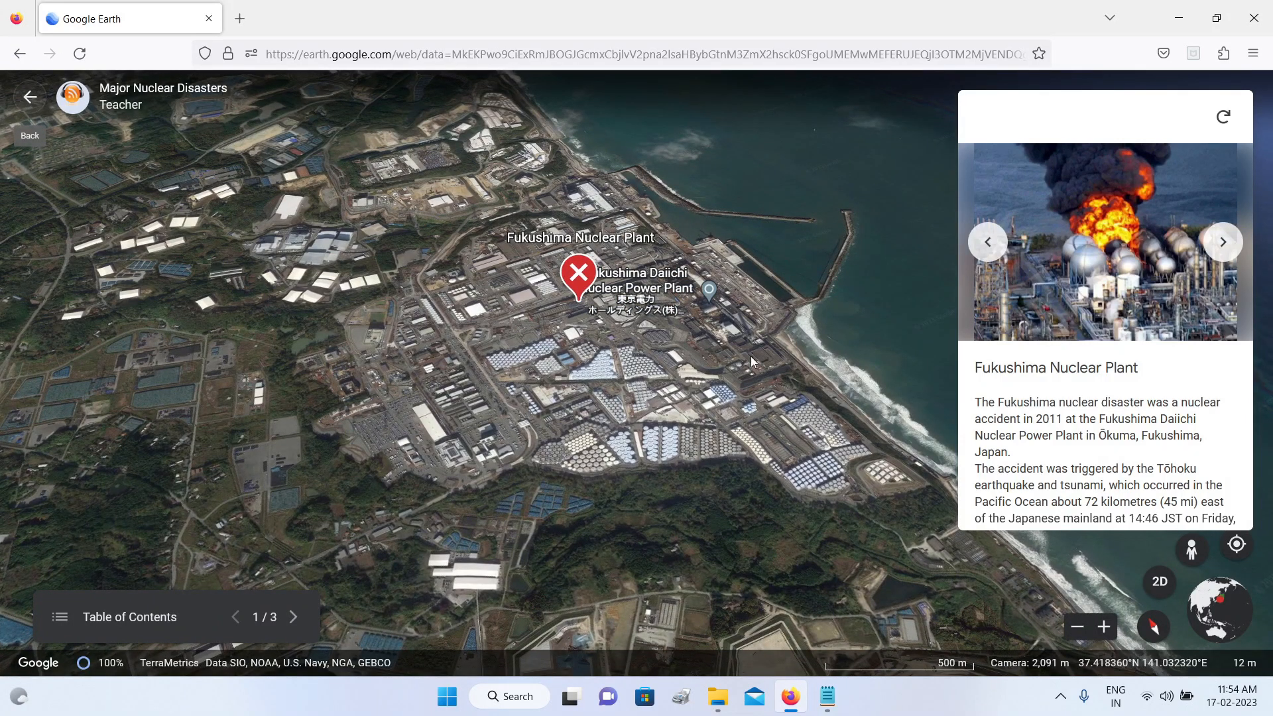
{"action": "left_click_drag", "start_coordinate": [682, 368], "coordinate": [587, 355]}
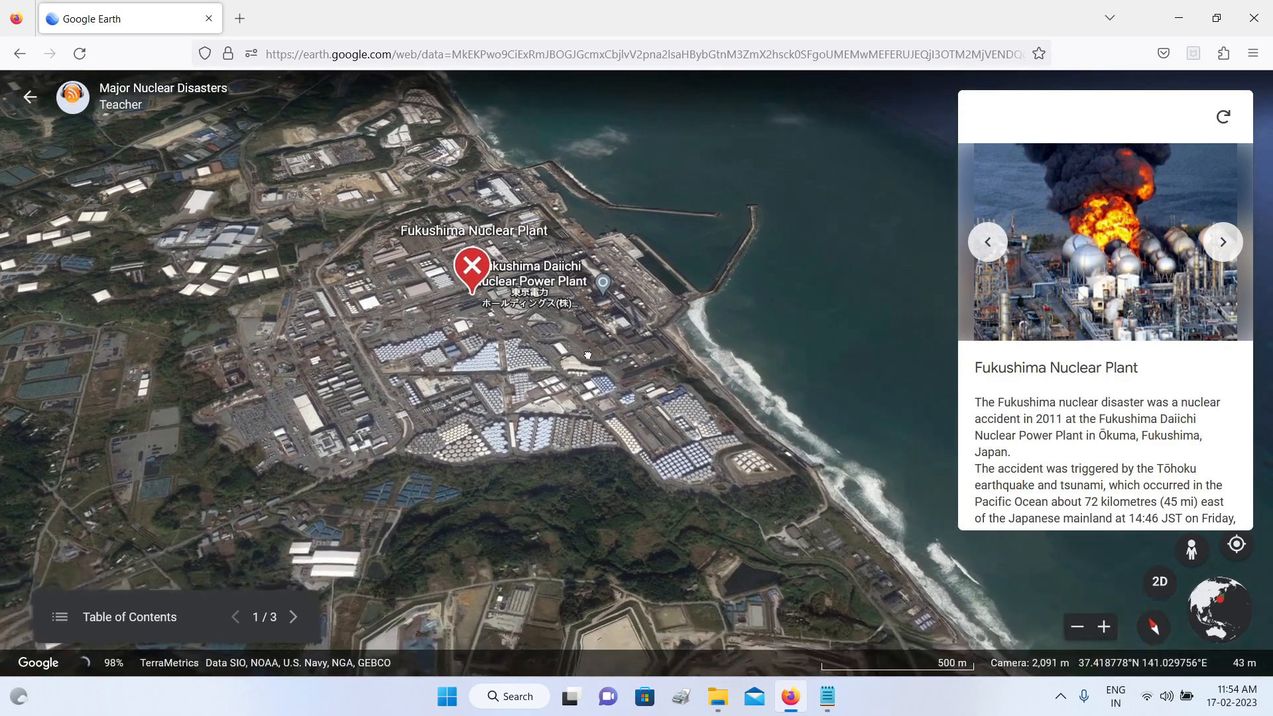
{"action": "scroll", "coordinate": [587, 355], "scroll_direction": "down", "scroll_amount": 5}
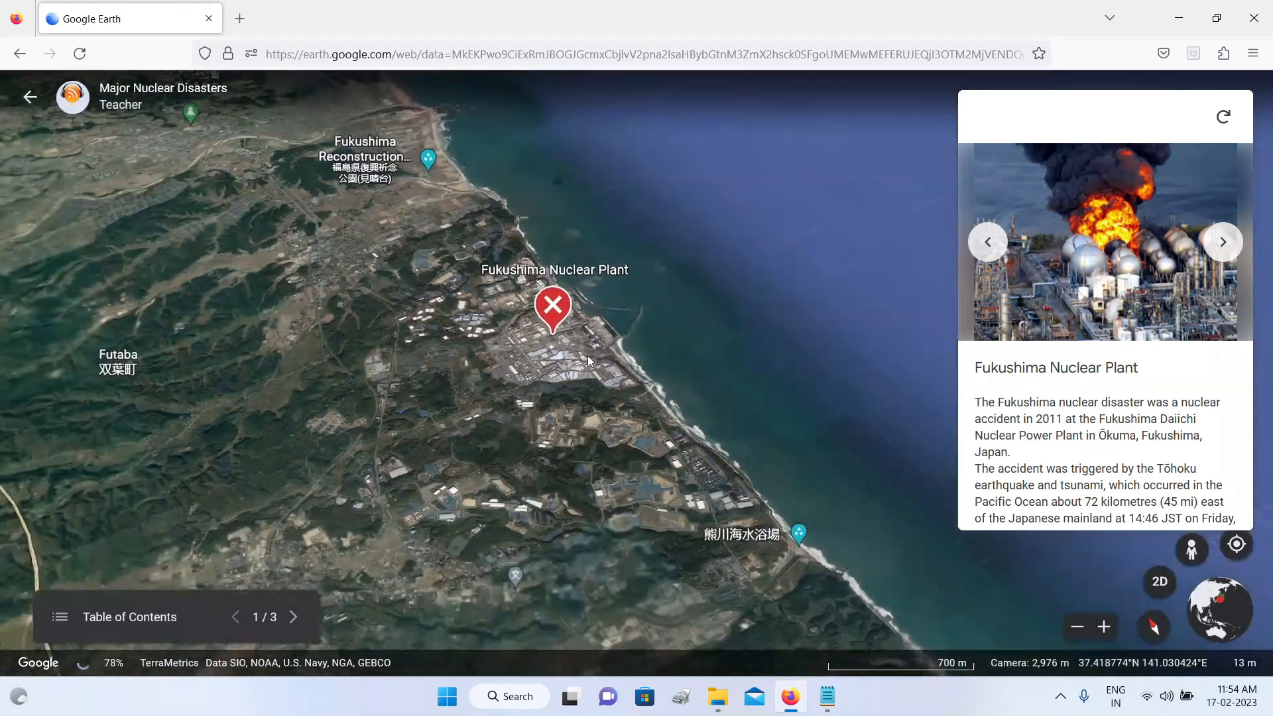
{"action": "scroll", "coordinate": [588, 355], "scroll_direction": "up", "scroll_amount": 3}
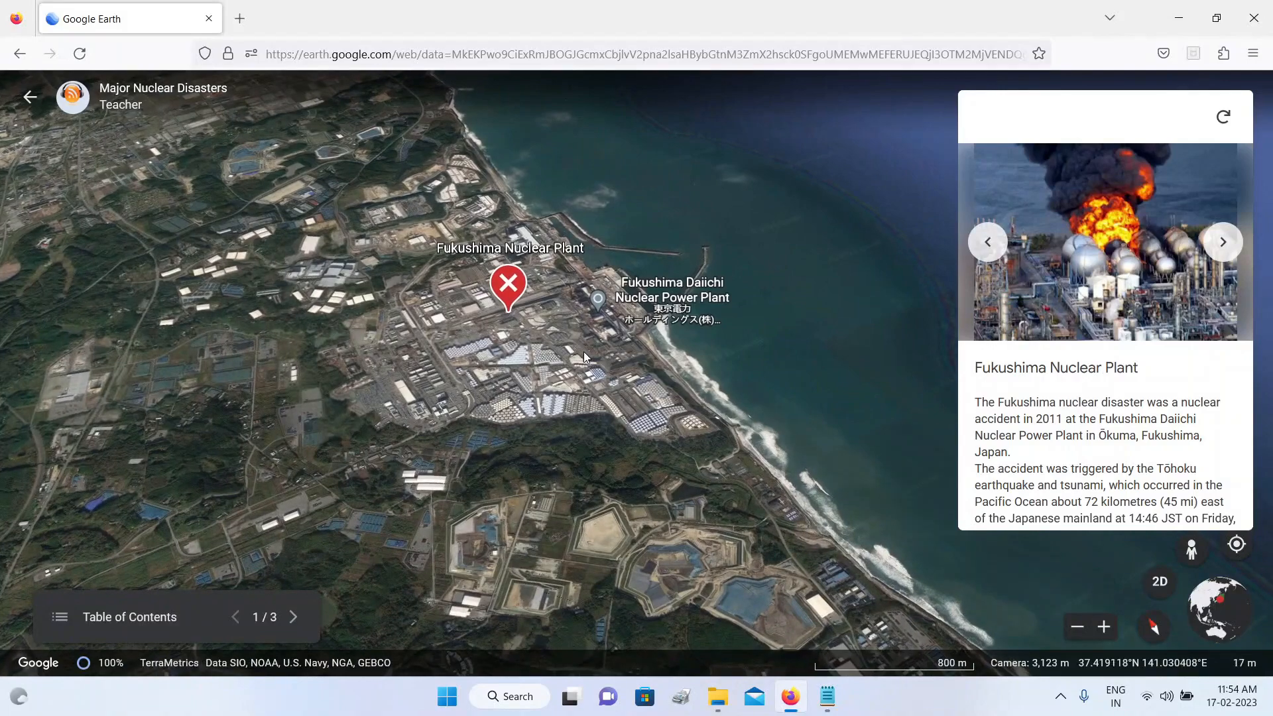
{"action": "left_click_drag", "start_coordinate": [579, 356], "coordinate": [649, 319], "text": "shift"}
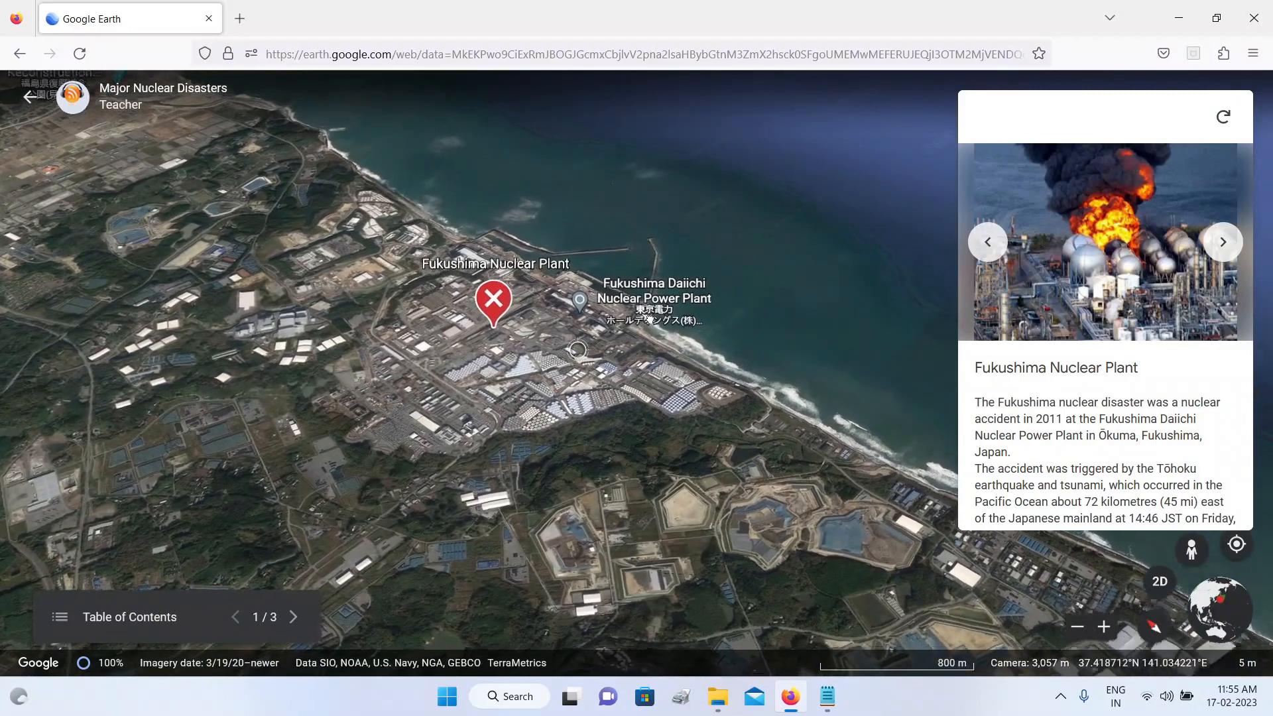
{"action": "scroll", "coordinate": [520, 404], "scroll_direction": "down", "scroll_amount": 3}
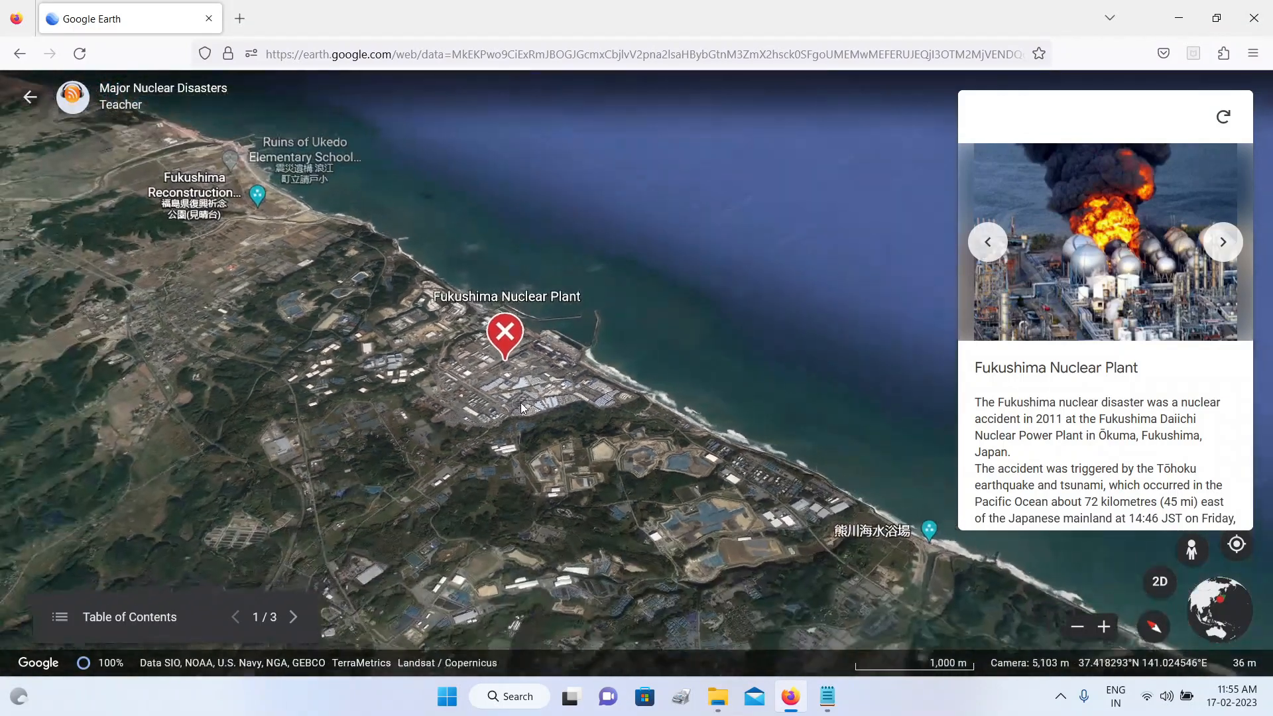
{"action": "scroll", "coordinate": [521, 407], "scroll_direction": "down", "scroll_amount": 2}
{"action": "scroll", "coordinate": [549, 376], "scroll_direction": "down", "scroll_amount": 2}
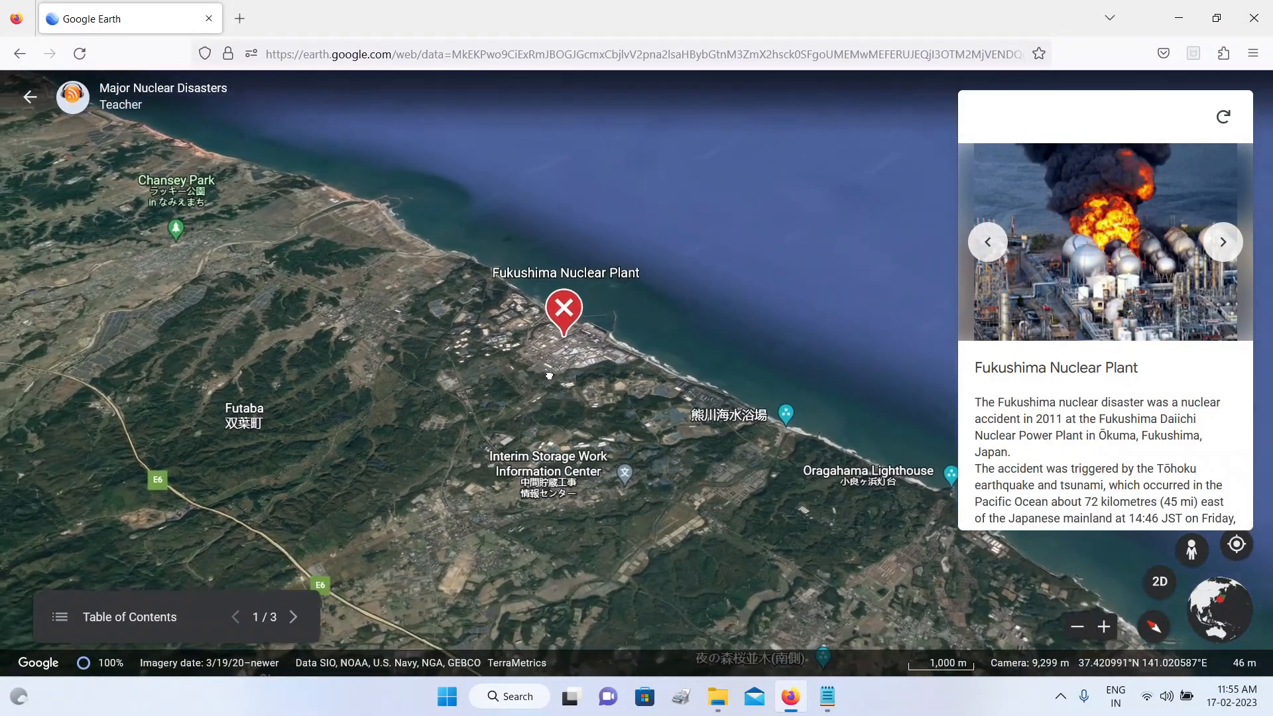
{"action": "scroll", "coordinate": [504, 418], "scroll_direction": "up", "scroll_amount": 2}
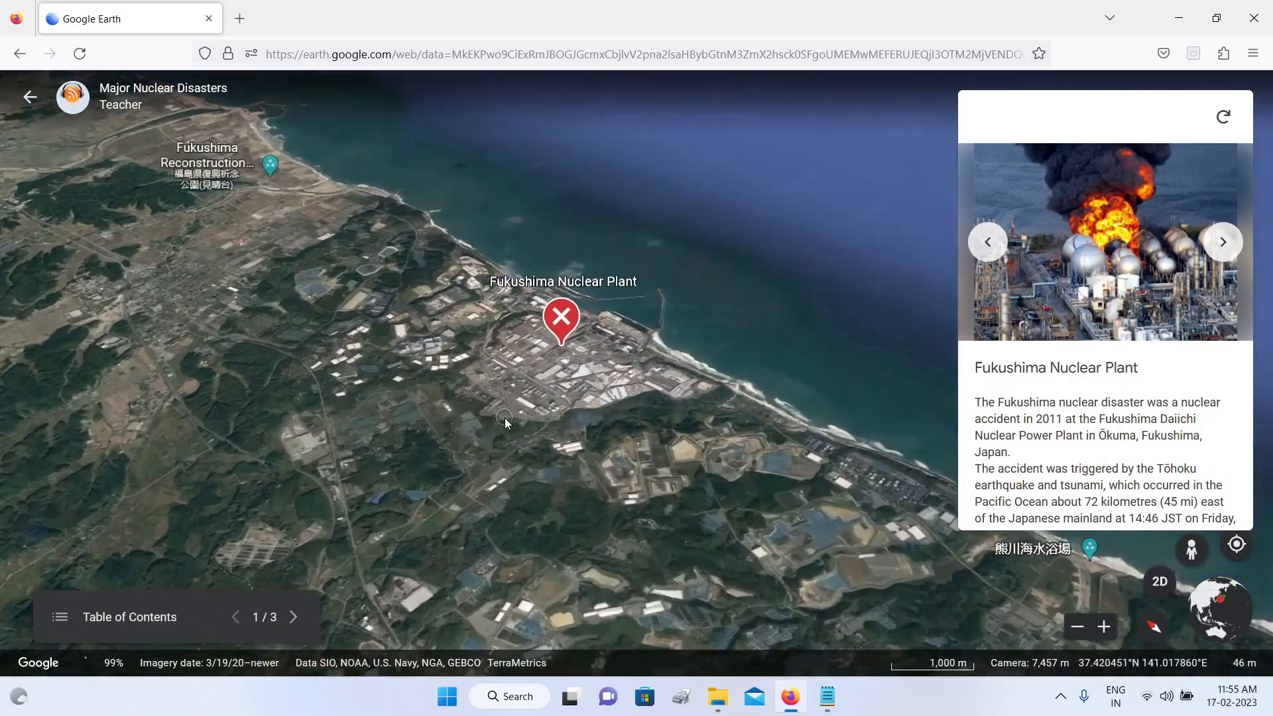
{"action": "scroll", "coordinate": [504, 417], "scroll_direction": "up", "scroll_amount": 4}
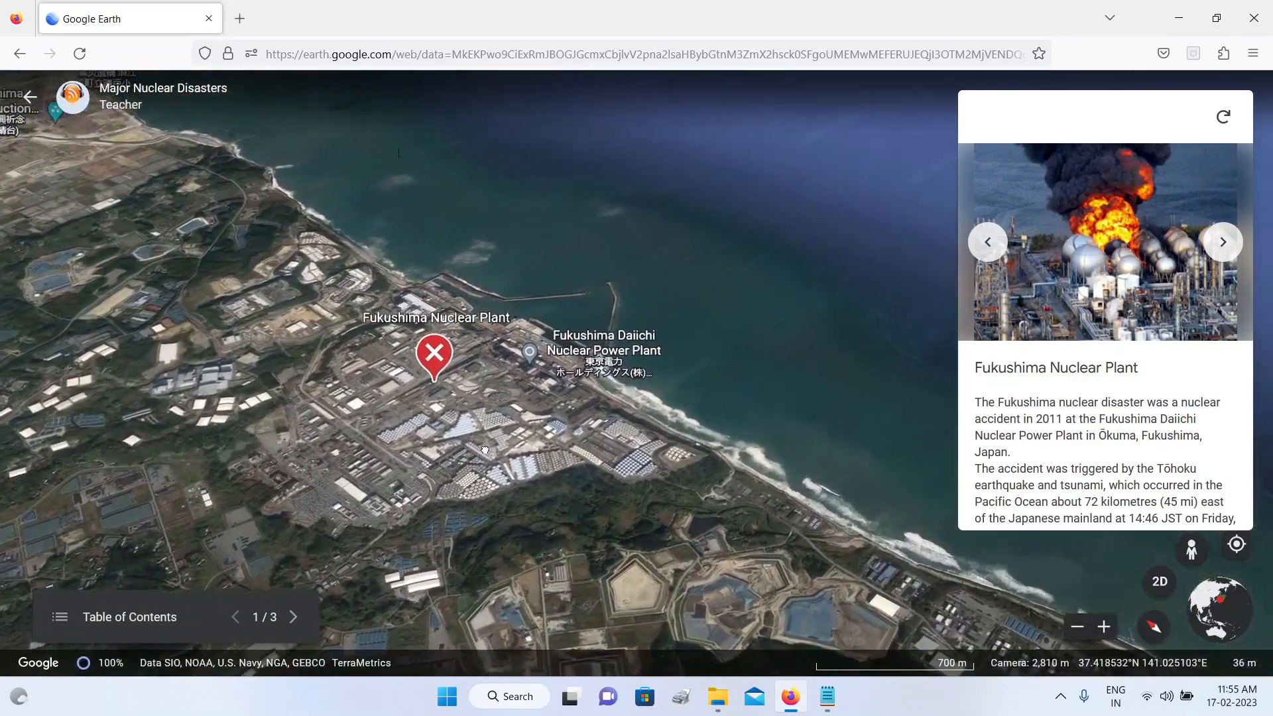
{"action": "left_click_drag", "start_coordinate": [484, 450], "coordinate": [637, 400]}
{"action": "left_click_drag", "start_coordinate": [400, 342], "coordinate": [272, 290]}
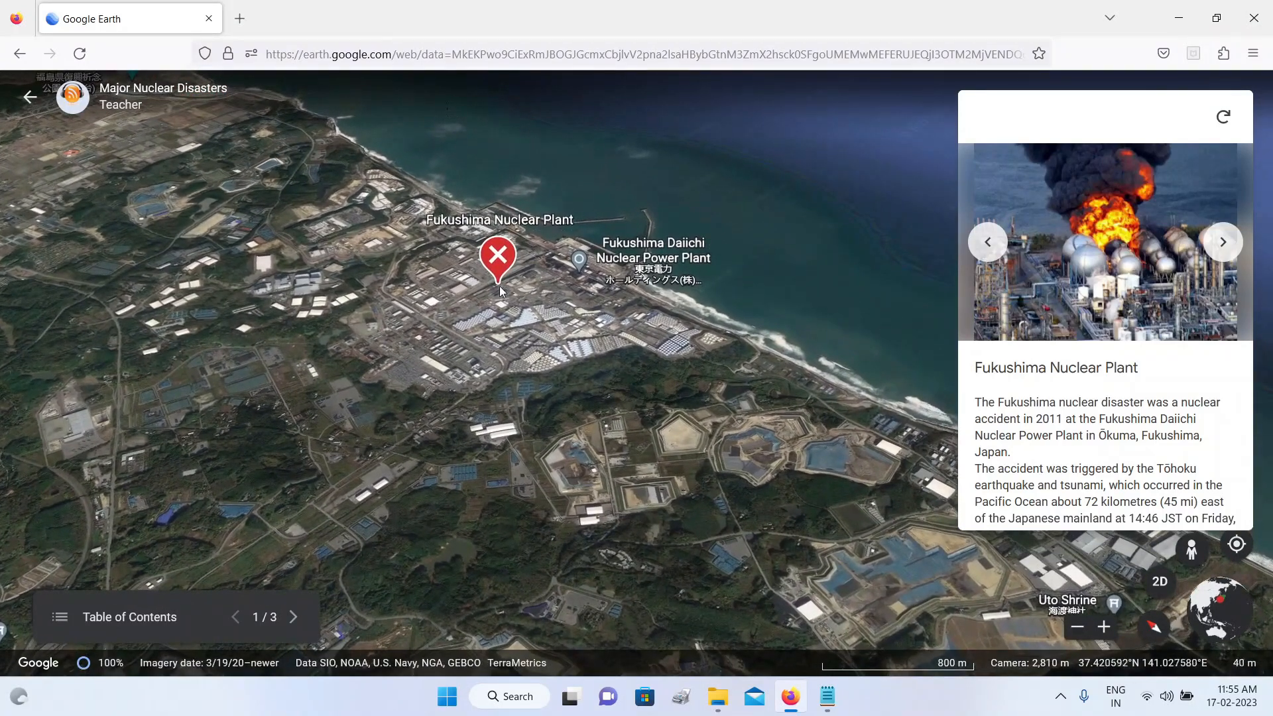
Step: Advance the presentation to the Chernobyl slide and review its photos and description down to the source link
{"action": "left_click", "coordinate": [292, 620]}
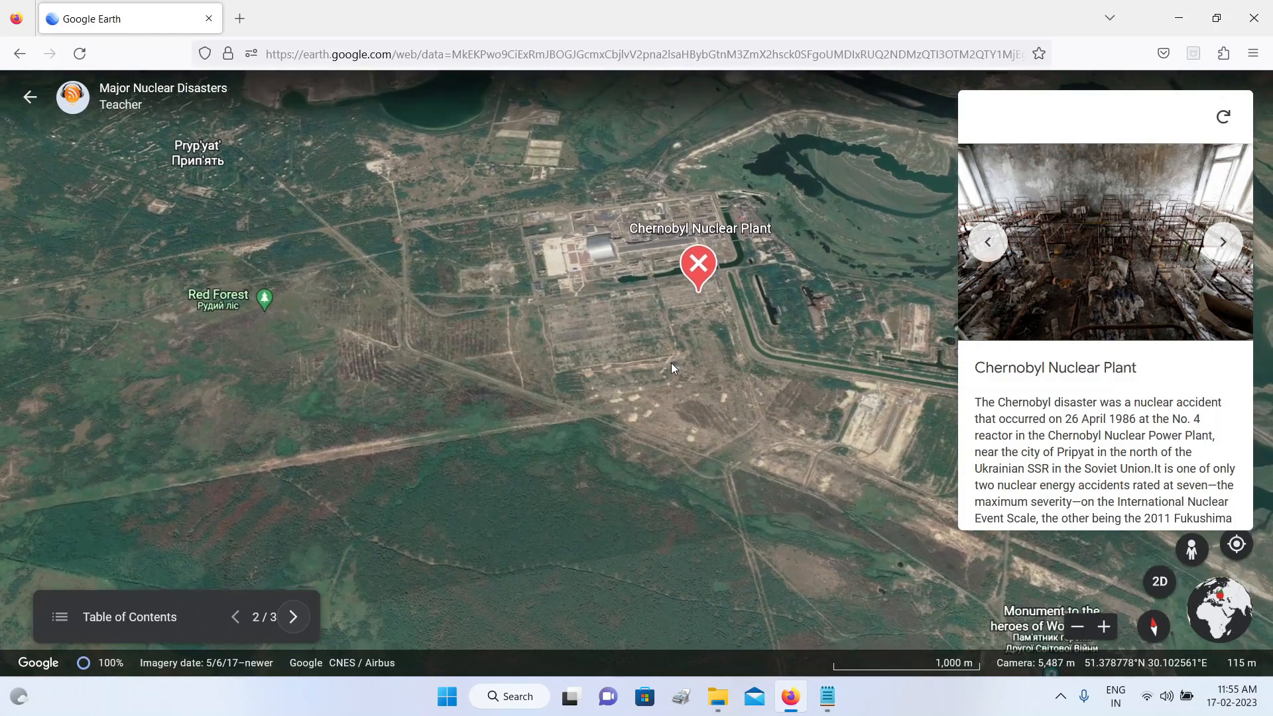
{"action": "scroll", "coordinate": [1117, 372], "scroll_direction": "down", "scroll_amount": 5}
{"action": "scroll", "coordinate": [1131, 357], "scroll_direction": "up", "scroll_amount": 5}
{"action": "left_click", "coordinate": [1223, 243]}
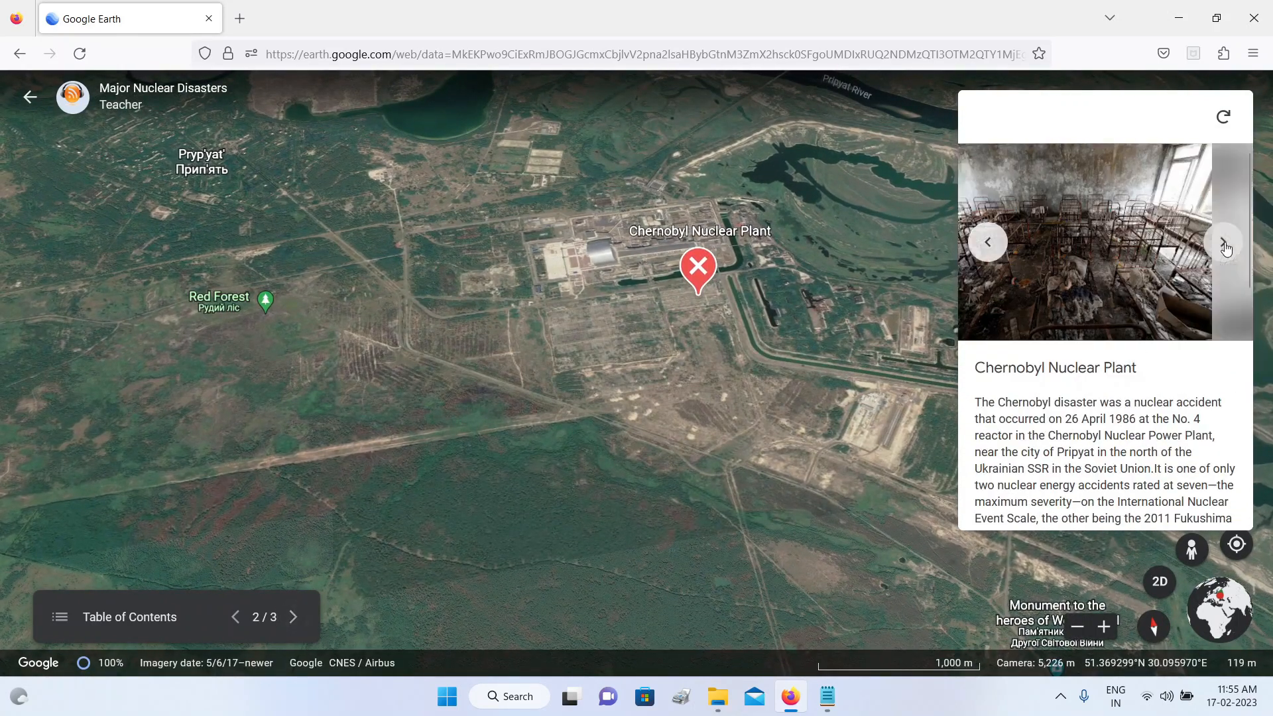
{"action": "left_click", "coordinate": [994, 249]}
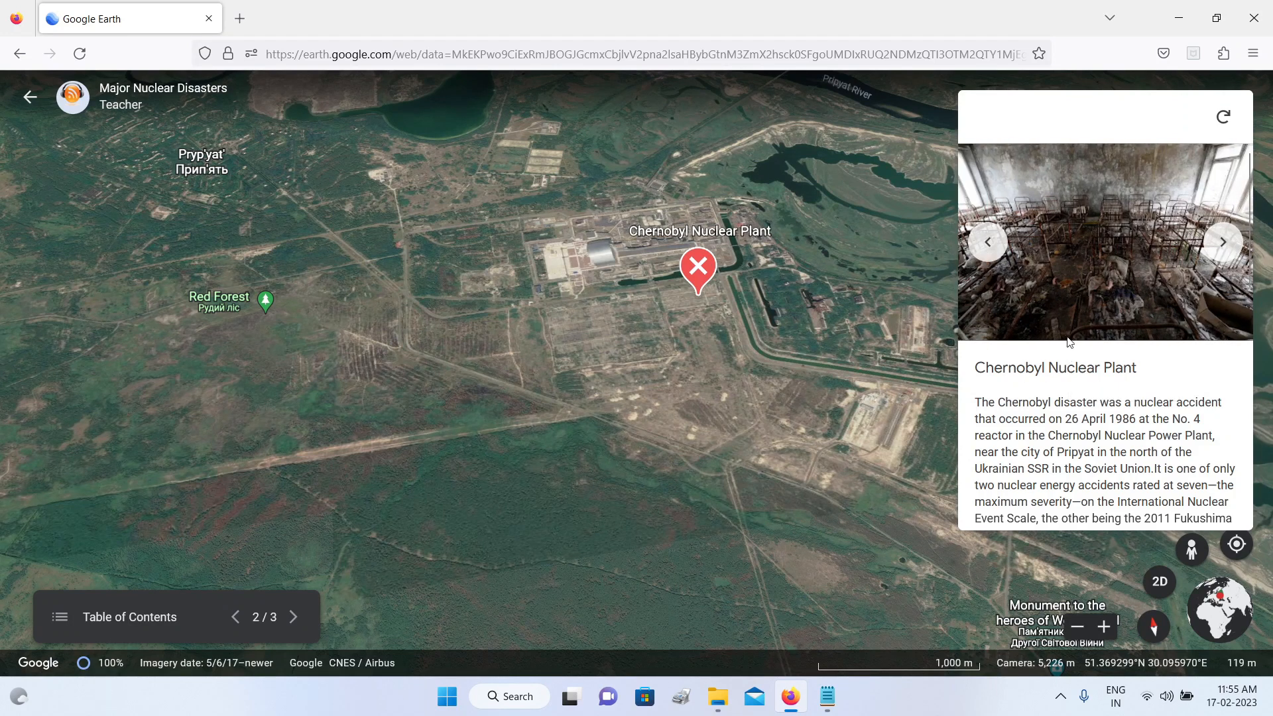
{"action": "scroll", "coordinate": [1096, 321], "scroll_direction": "down", "scroll_amount": 10}
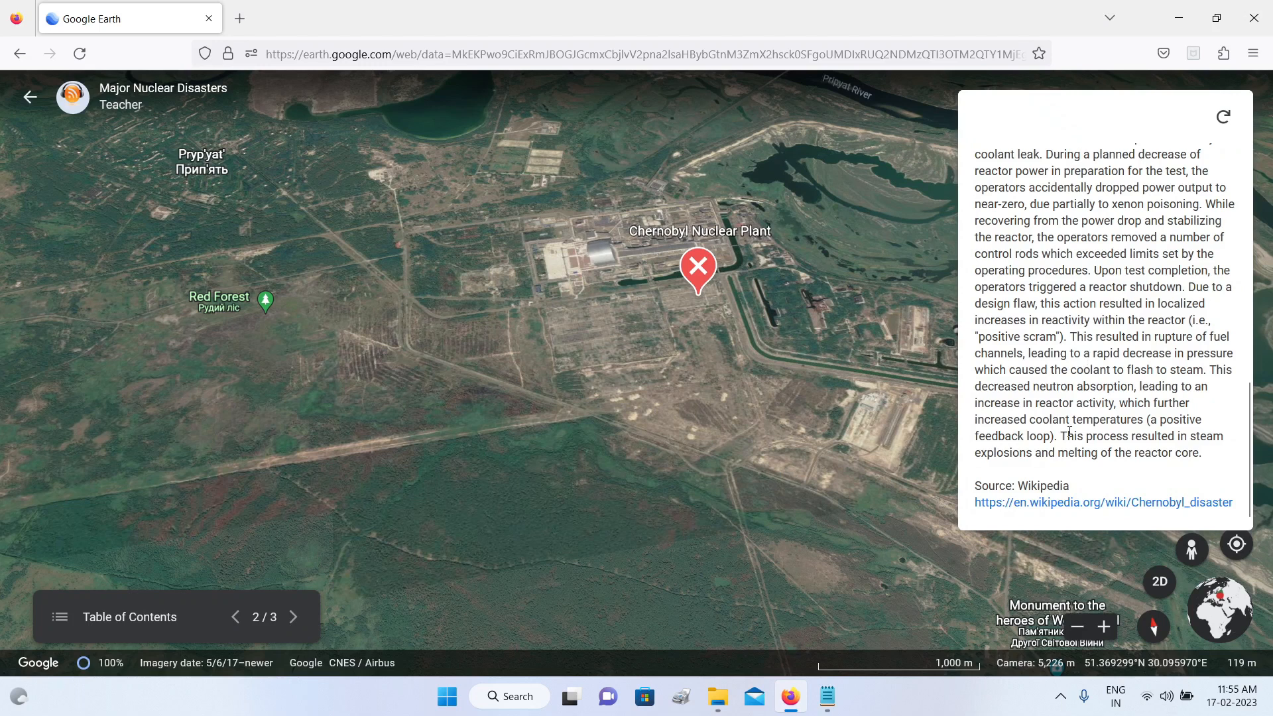
{"action": "scroll", "coordinate": [1071, 491], "scroll_direction": "up", "scroll_amount": 10}
{"action": "left_click", "coordinate": [1223, 256]}
{"action": "left_click", "coordinate": [988, 244]}
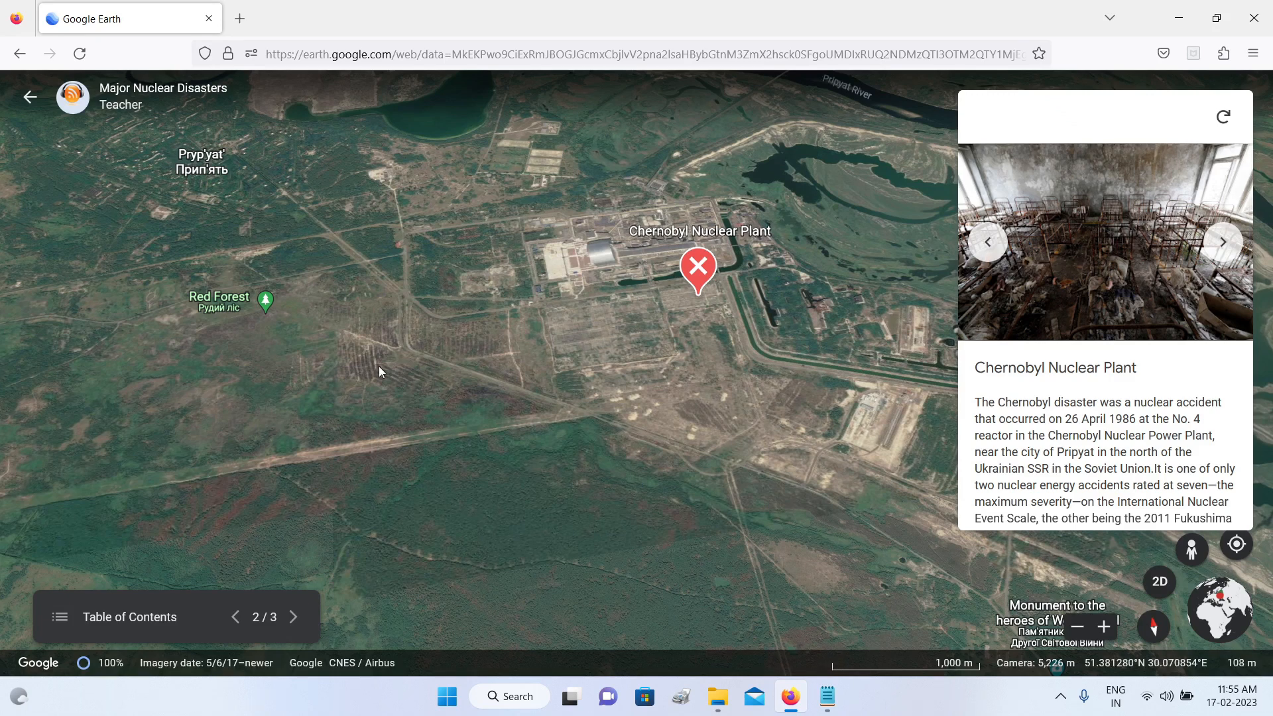
Step: Examine the forest tracks and the arched reactor shelter near the Chernobyl placemark up close, returning to an overview of the area
{"action": "scroll", "coordinate": [378, 364], "scroll_direction": "up", "scroll_amount": 5}
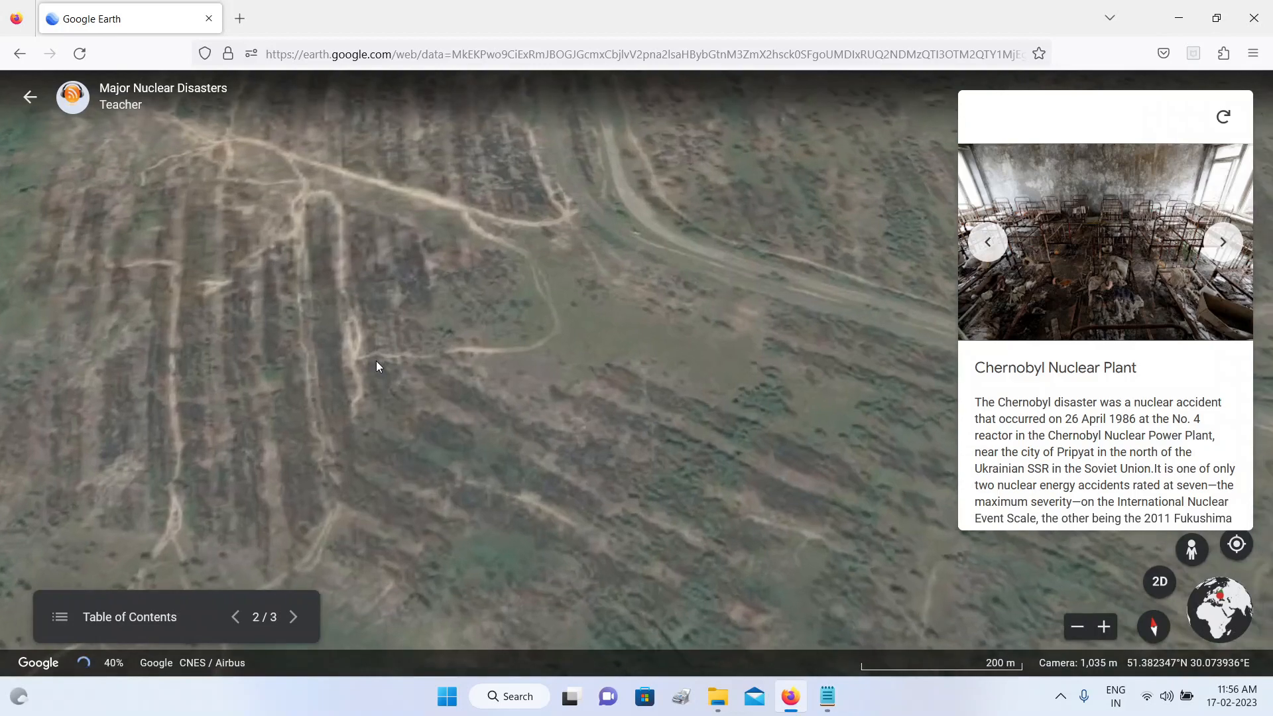
{"action": "scroll", "coordinate": [376, 366], "scroll_direction": "down", "scroll_amount": 5}
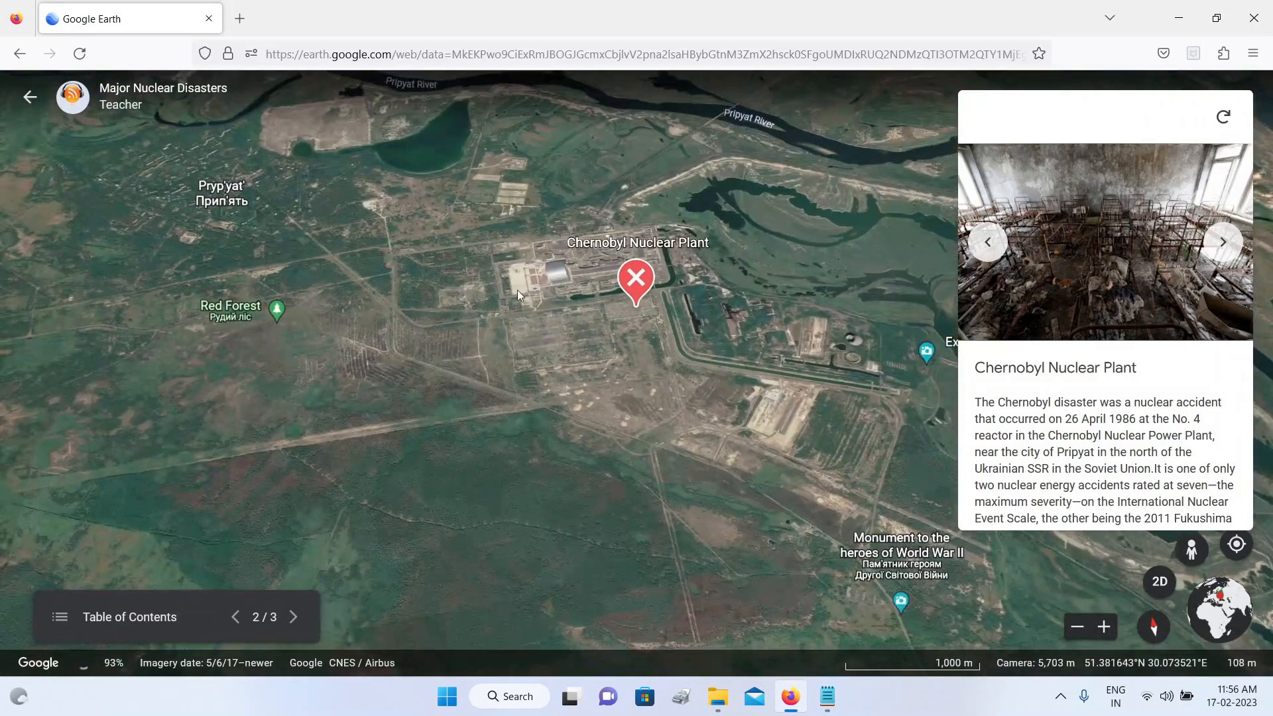
{"action": "scroll", "coordinate": [570, 272], "scroll_direction": "up", "scroll_amount": 5}
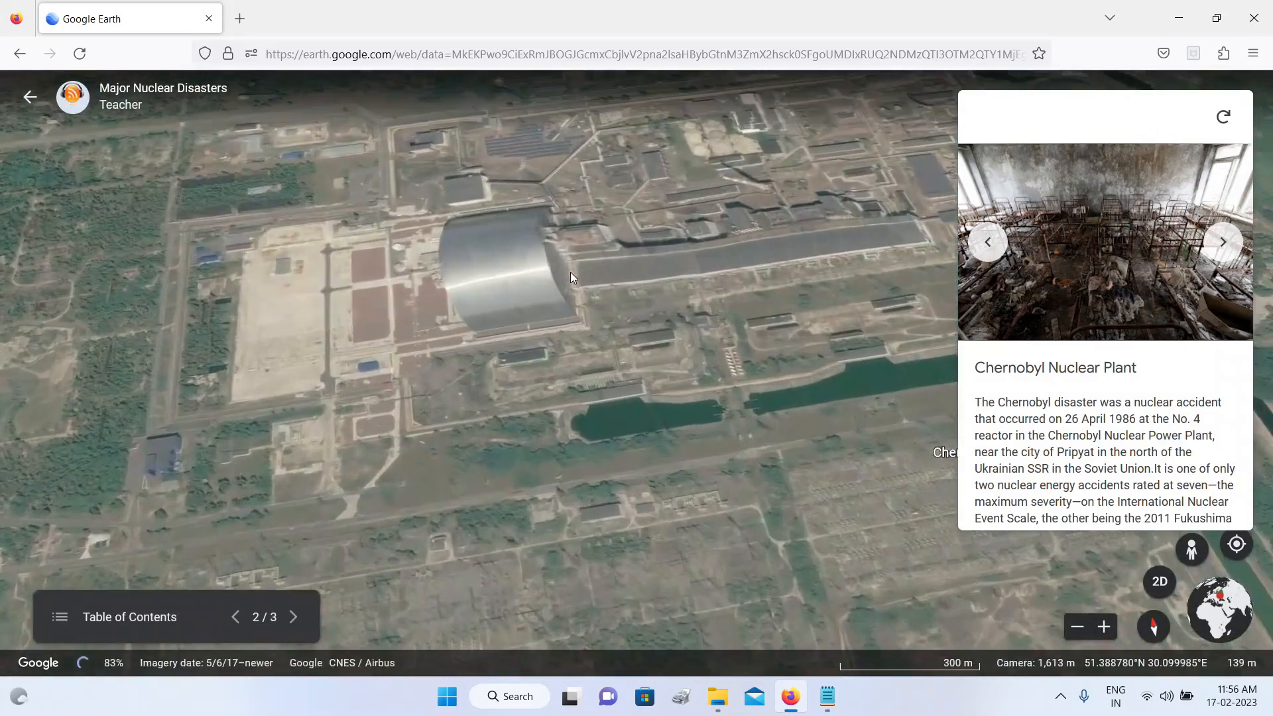
{"action": "scroll", "coordinate": [520, 269], "scroll_direction": "down", "scroll_amount": 1}
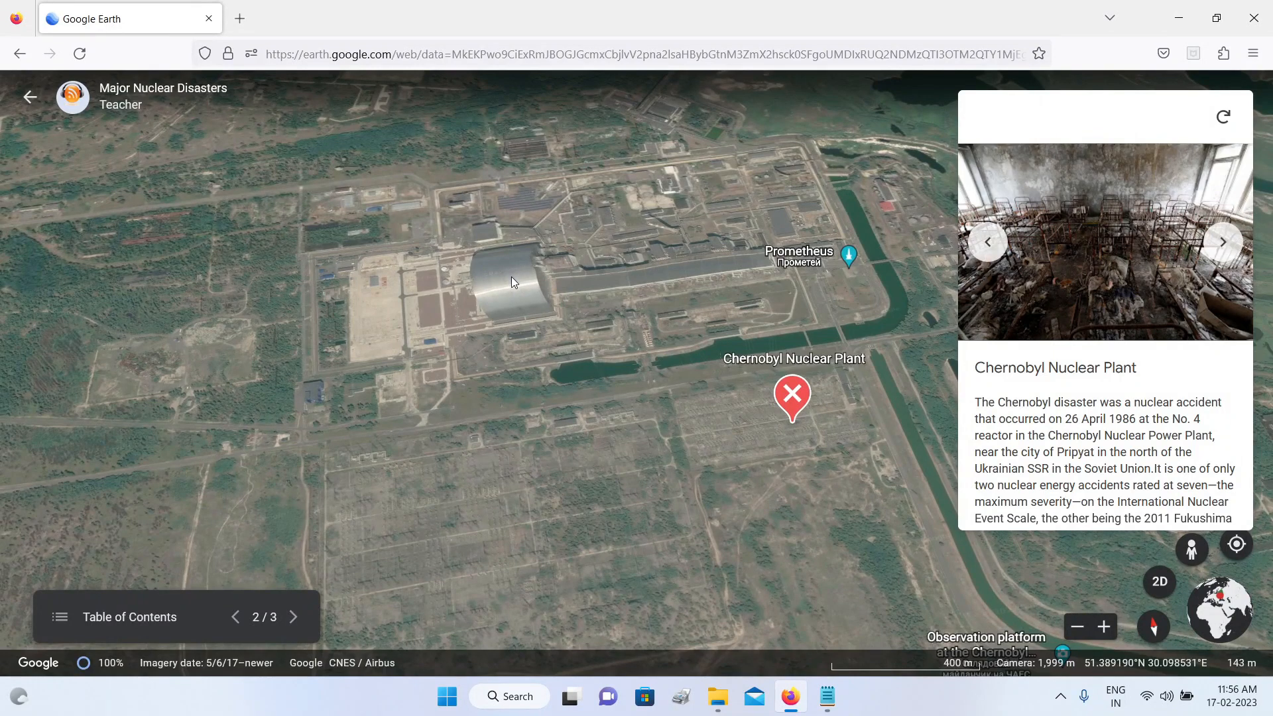
{"action": "scroll", "coordinate": [512, 277], "scroll_direction": "down", "scroll_amount": 2}
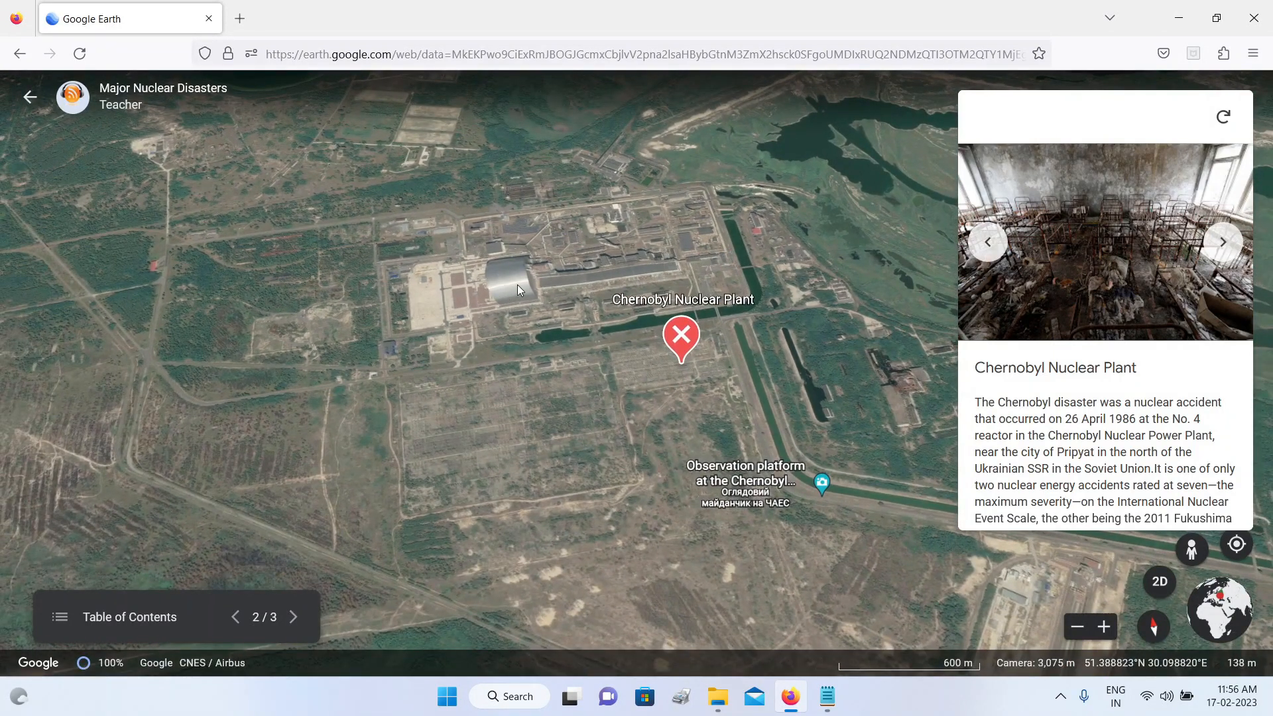
{"action": "scroll", "coordinate": [516, 285], "scroll_direction": "down", "scroll_amount": 1}
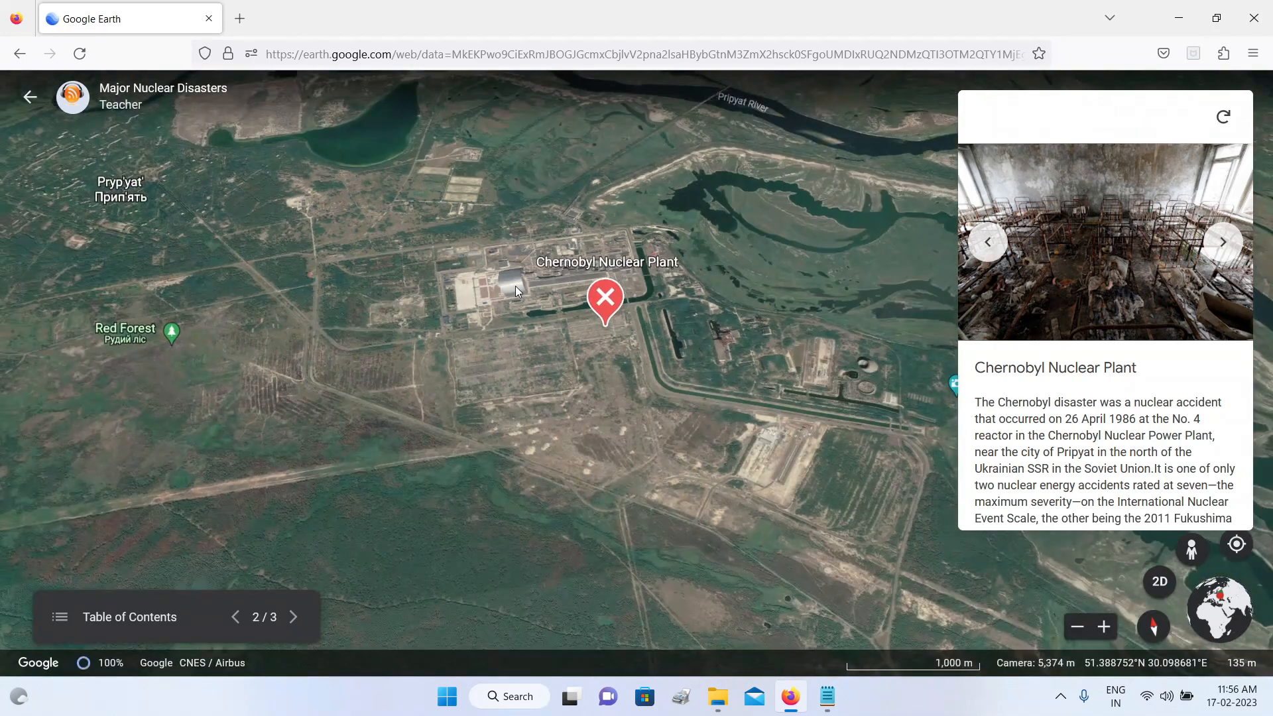
Step: Advance the presentation to the Three Mile Island slide and review its photo and description down to the source link
{"action": "scroll", "coordinate": [514, 285], "scroll_direction": "up", "scroll_amount": 1}
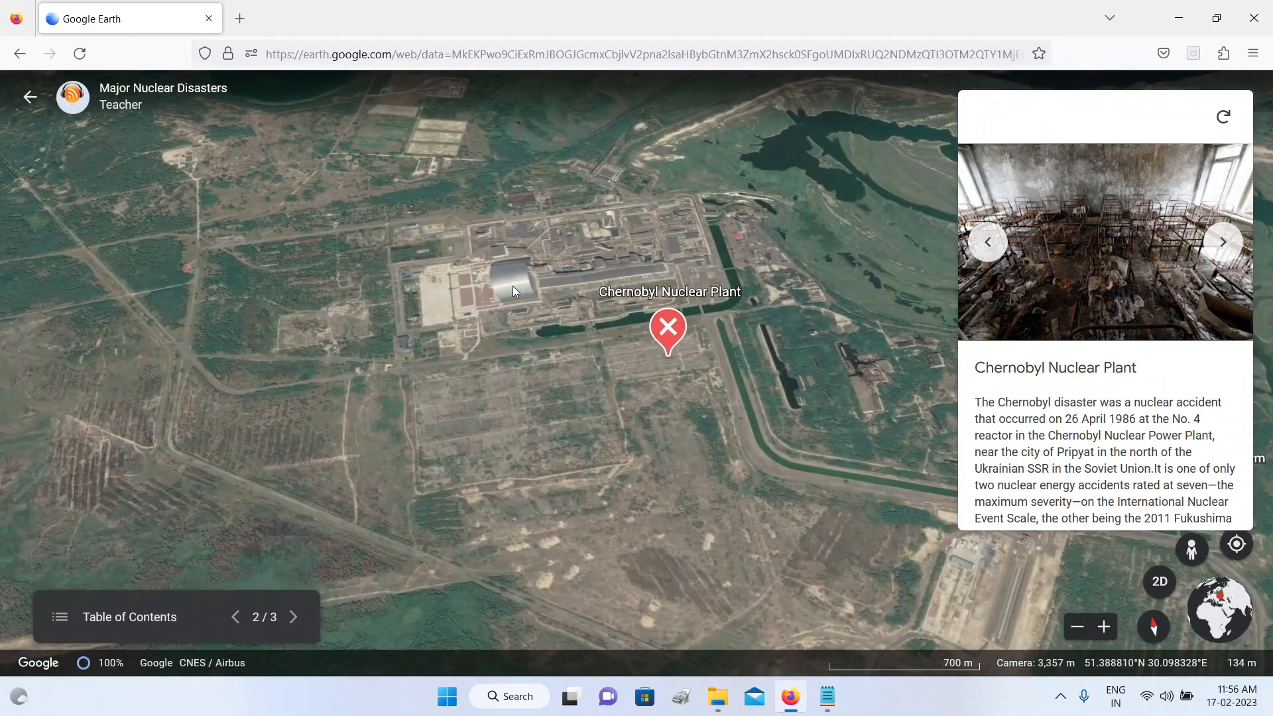
{"action": "scroll", "coordinate": [514, 290], "scroll_direction": "down", "scroll_amount": 1}
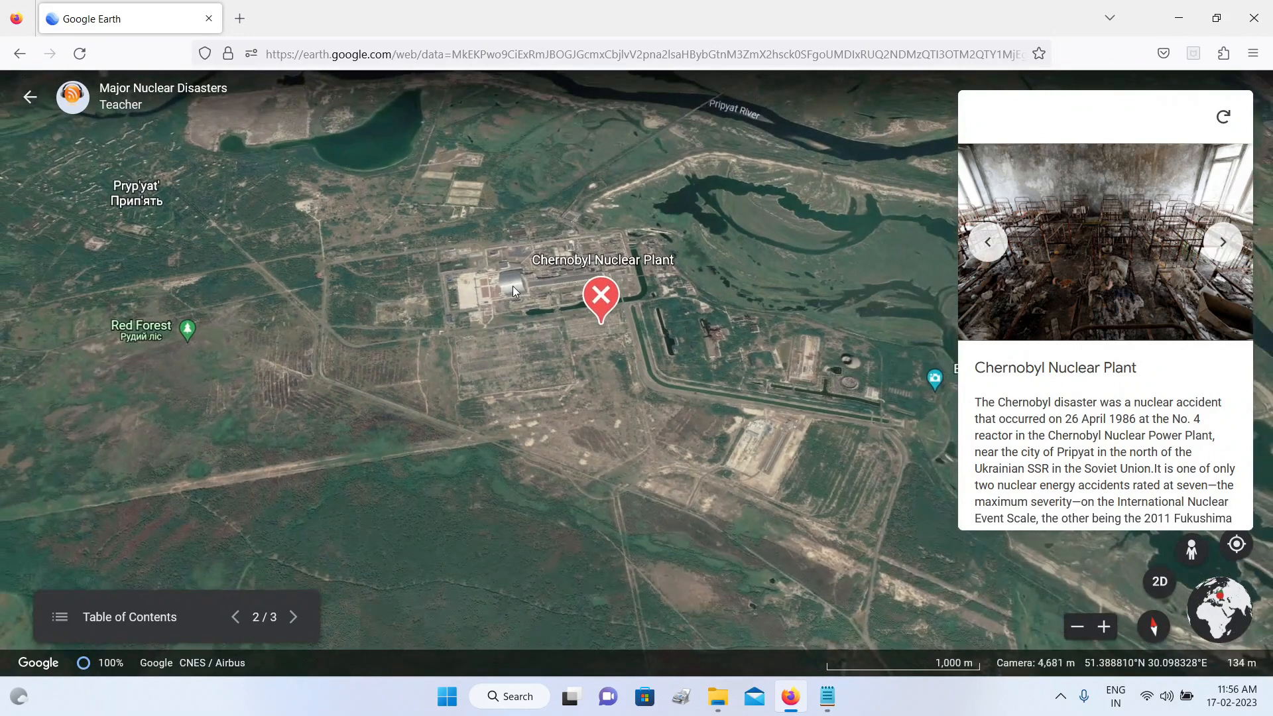
{"action": "left_click", "coordinate": [294, 623]}
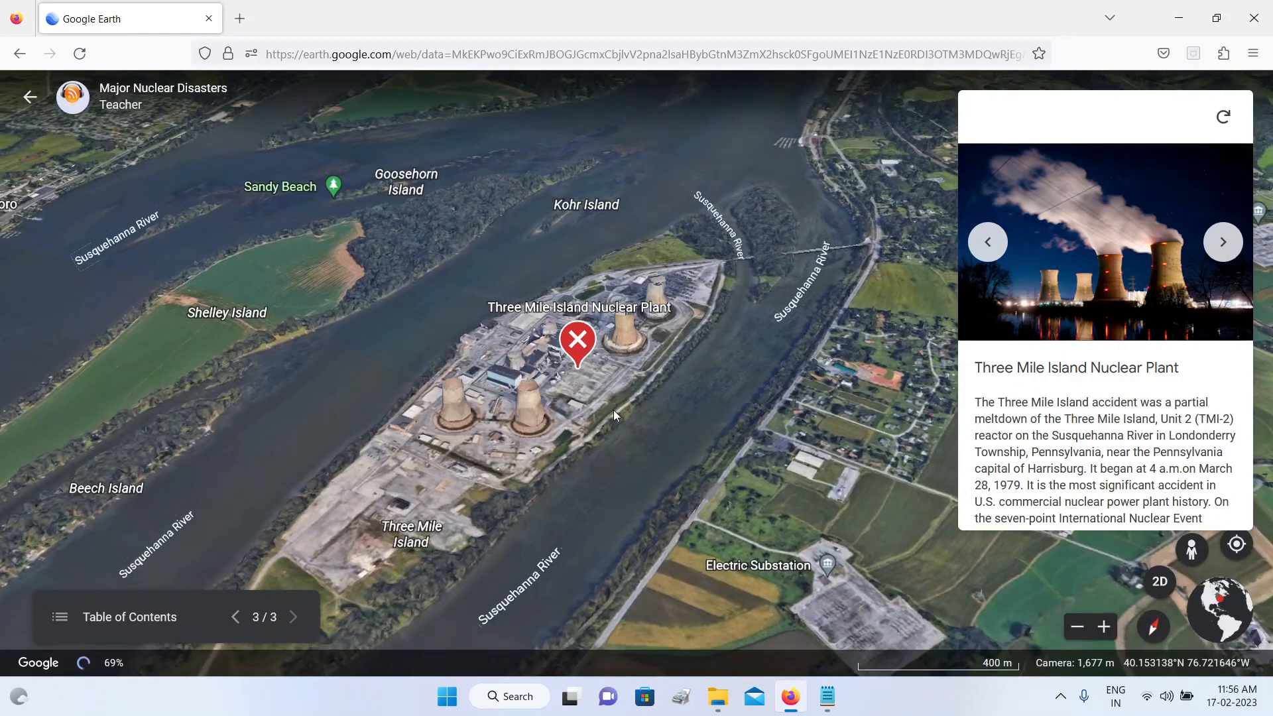
{"action": "scroll", "coordinate": [1069, 362], "scroll_direction": "down", "scroll_amount": 10}
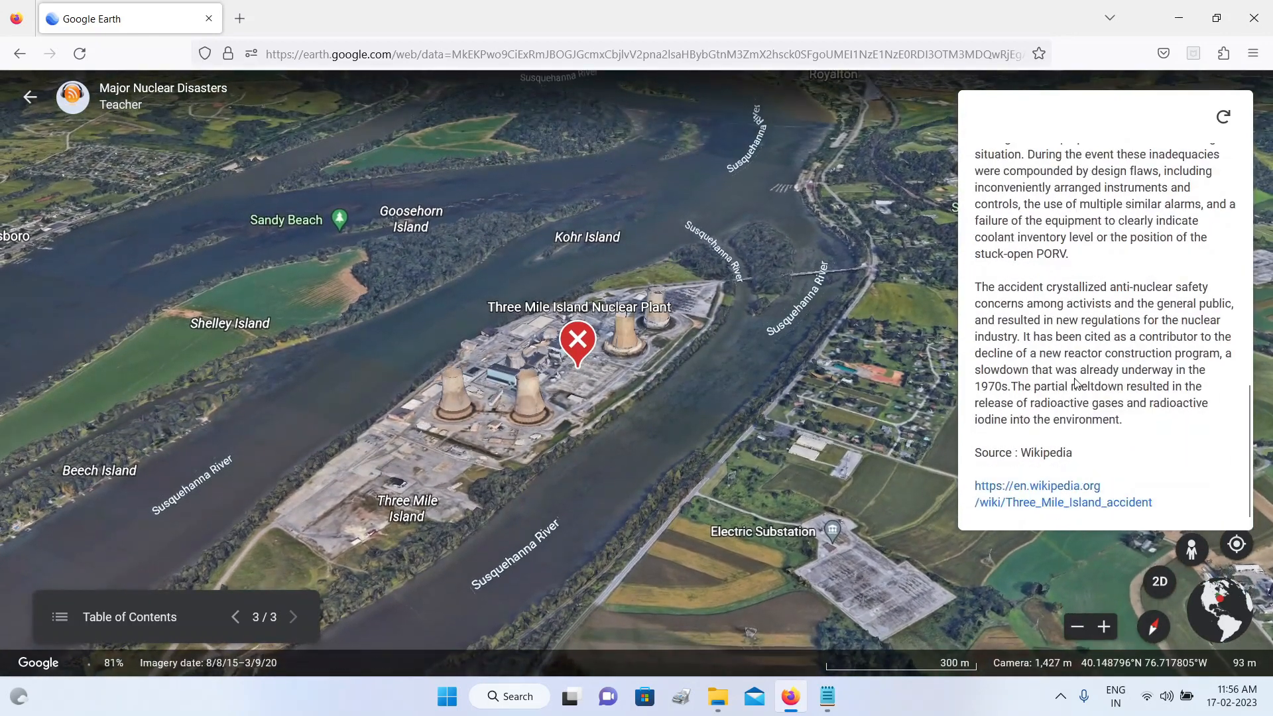
{"action": "scroll", "coordinate": [1093, 358], "scroll_direction": "up", "scroll_amount": 10}
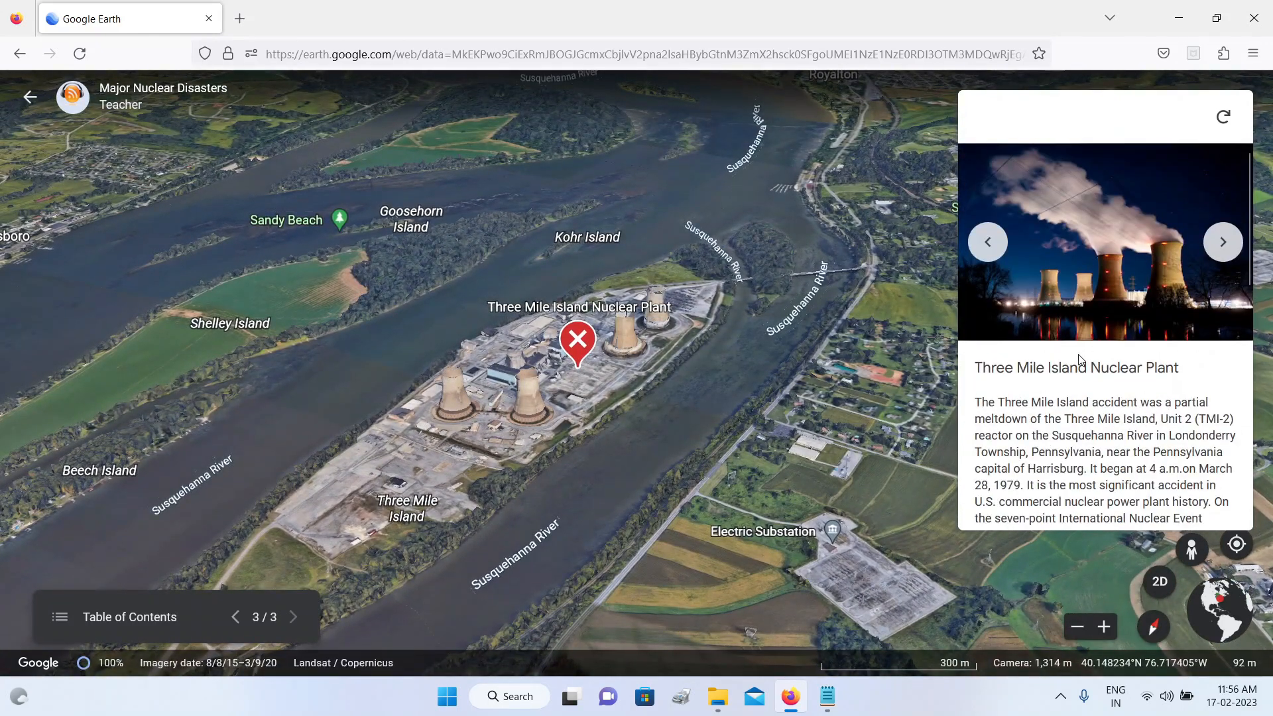
{"action": "left_click", "coordinate": [1220, 246]}
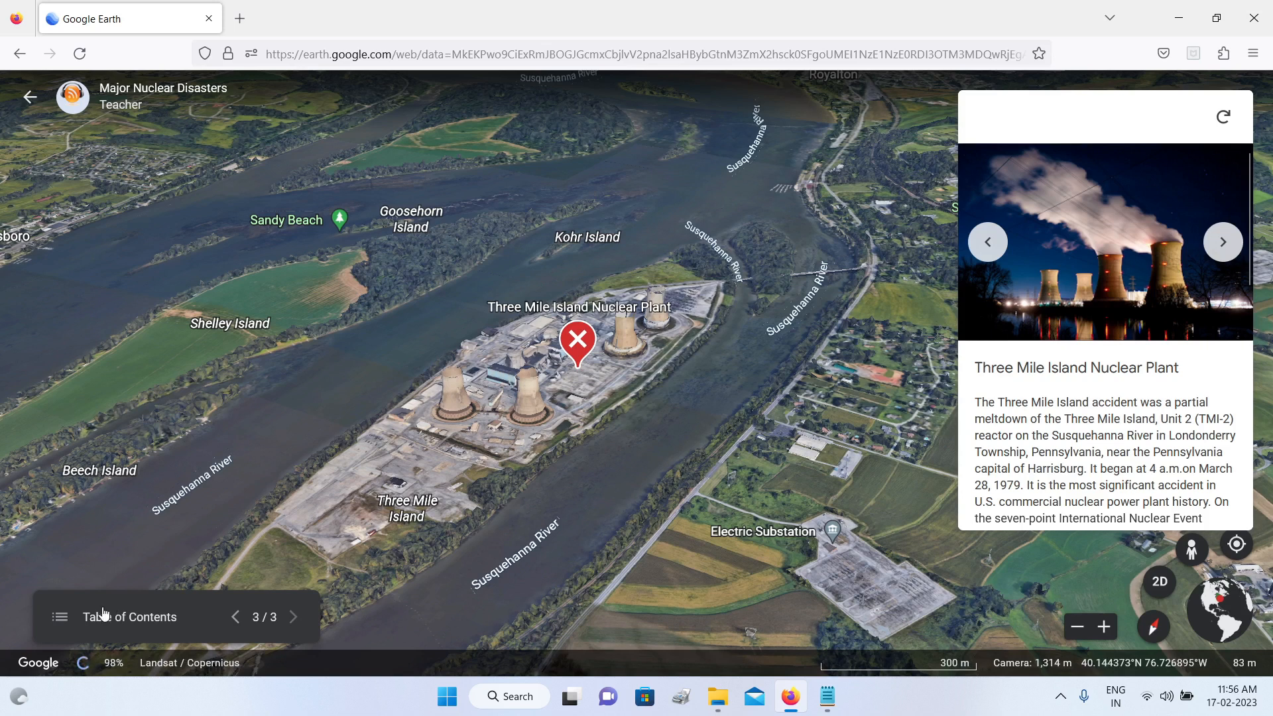
Step: Jump to the Fukushima Nuclear Plant slide from the presentation's table of contents, and return to the project
{"action": "left_click", "coordinate": [59, 620]}
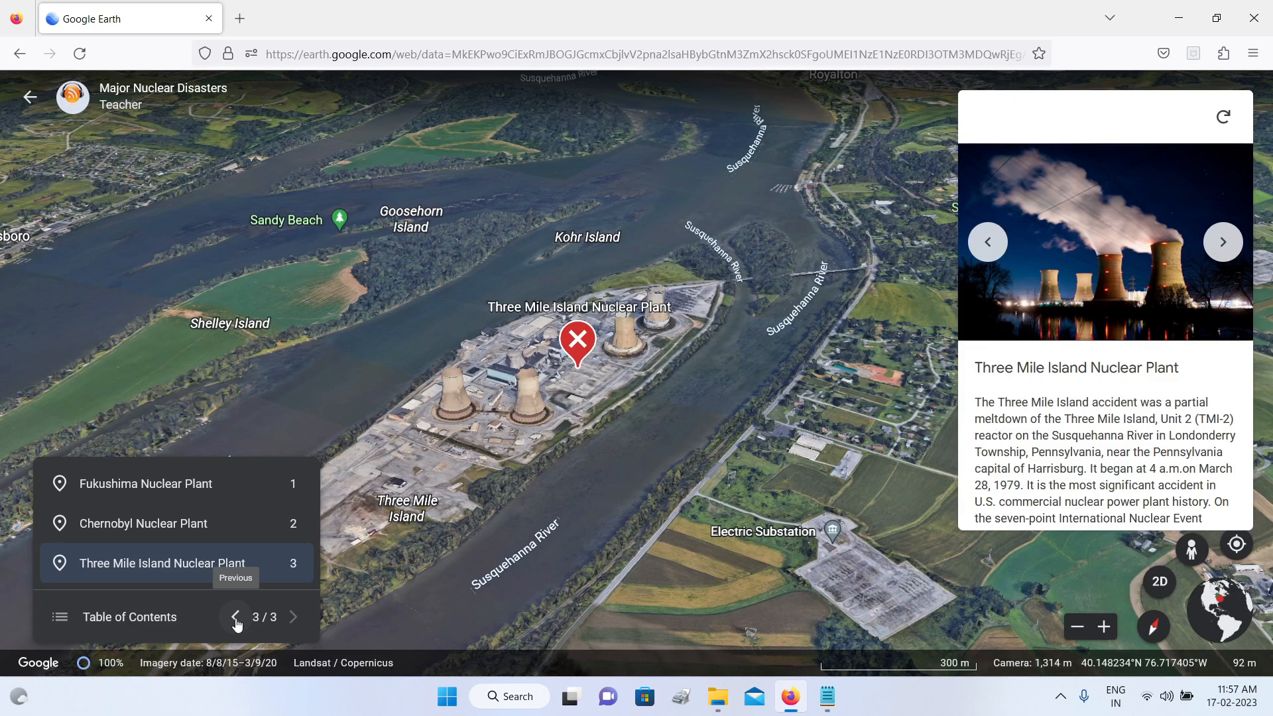
{"action": "left_click", "coordinate": [193, 483]}
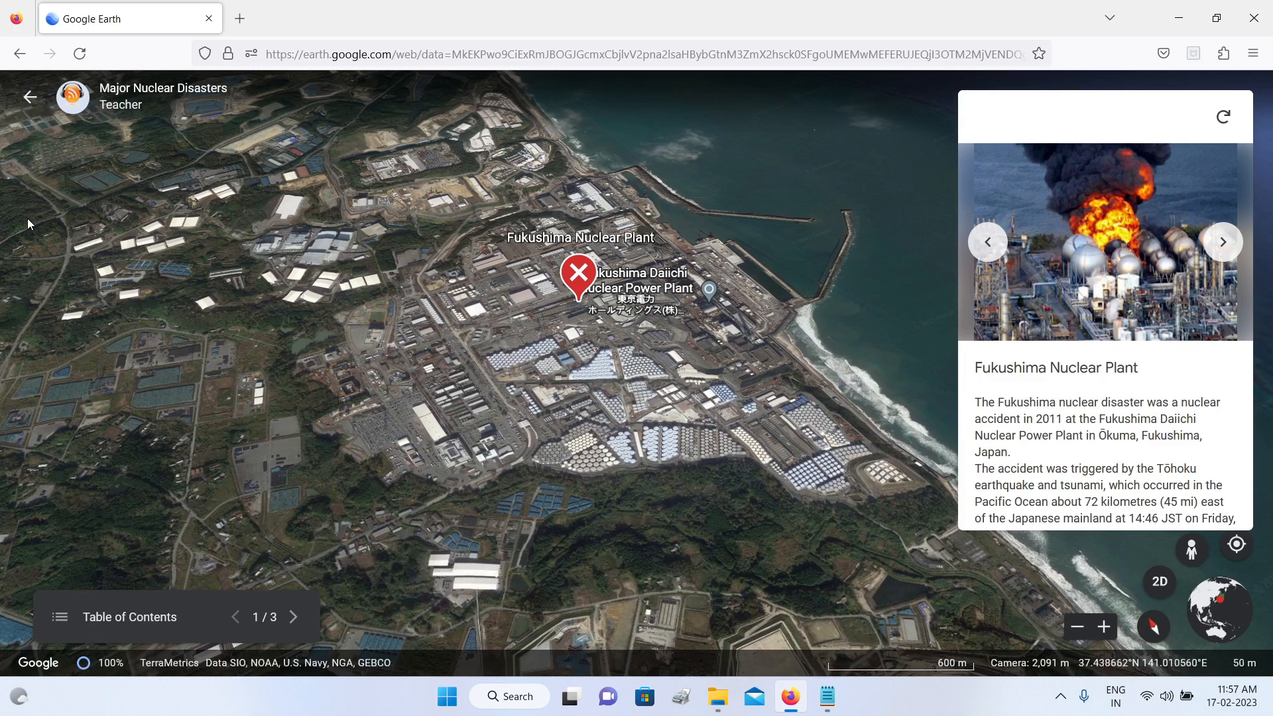
{"action": "left_click", "coordinate": [31, 98]}
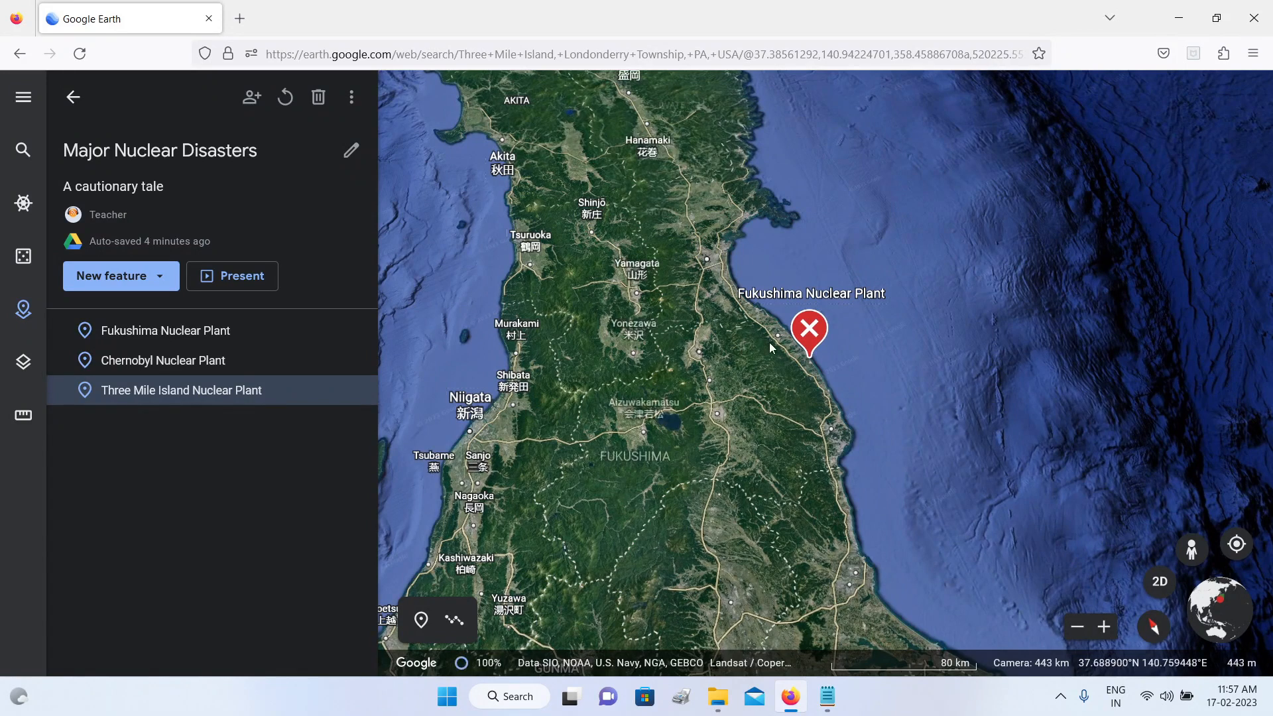
{"action": "left_click", "coordinate": [154, 278]}
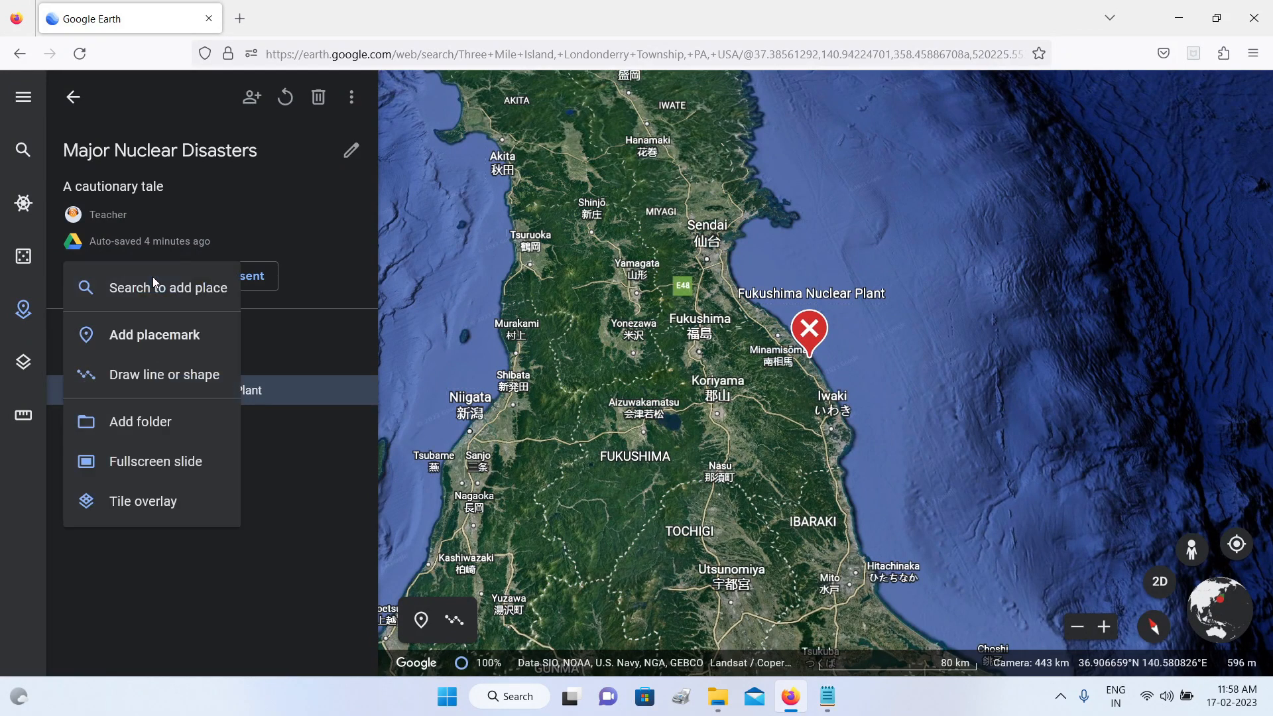
{"action": "left_click", "coordinate": [282, 554]}
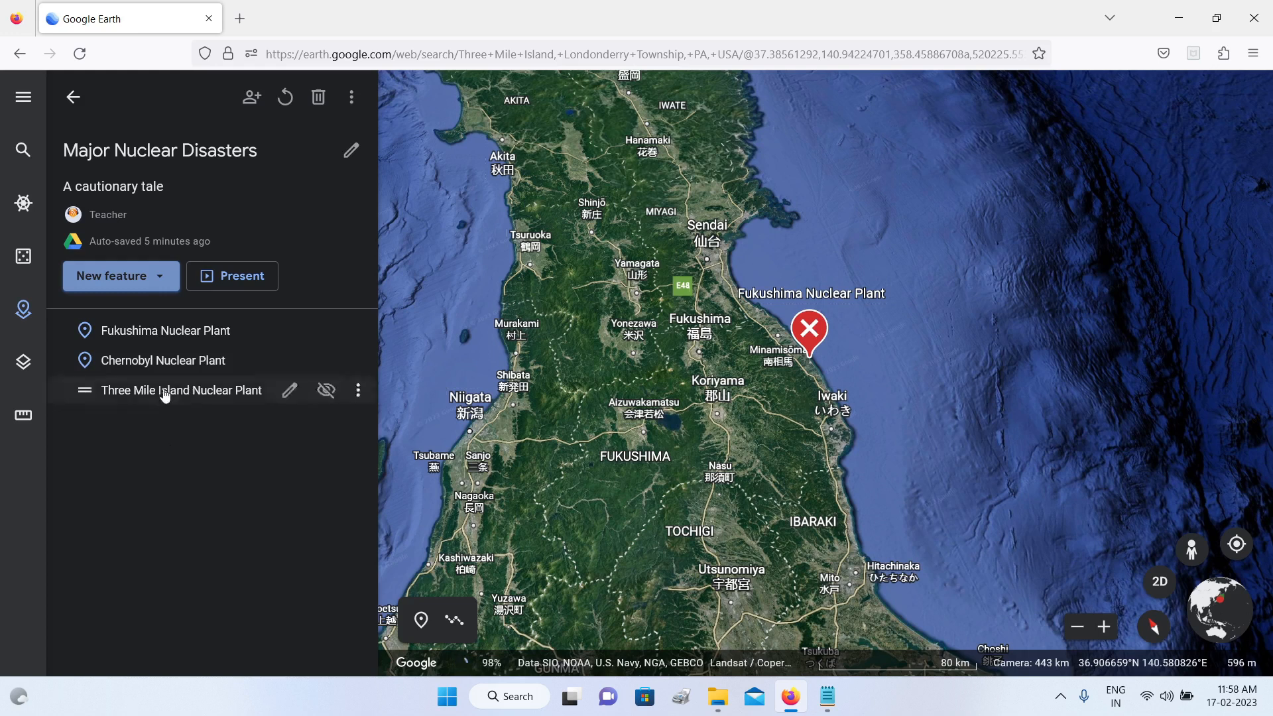
{"action": "left_click", "coordinate": [162, 279]}
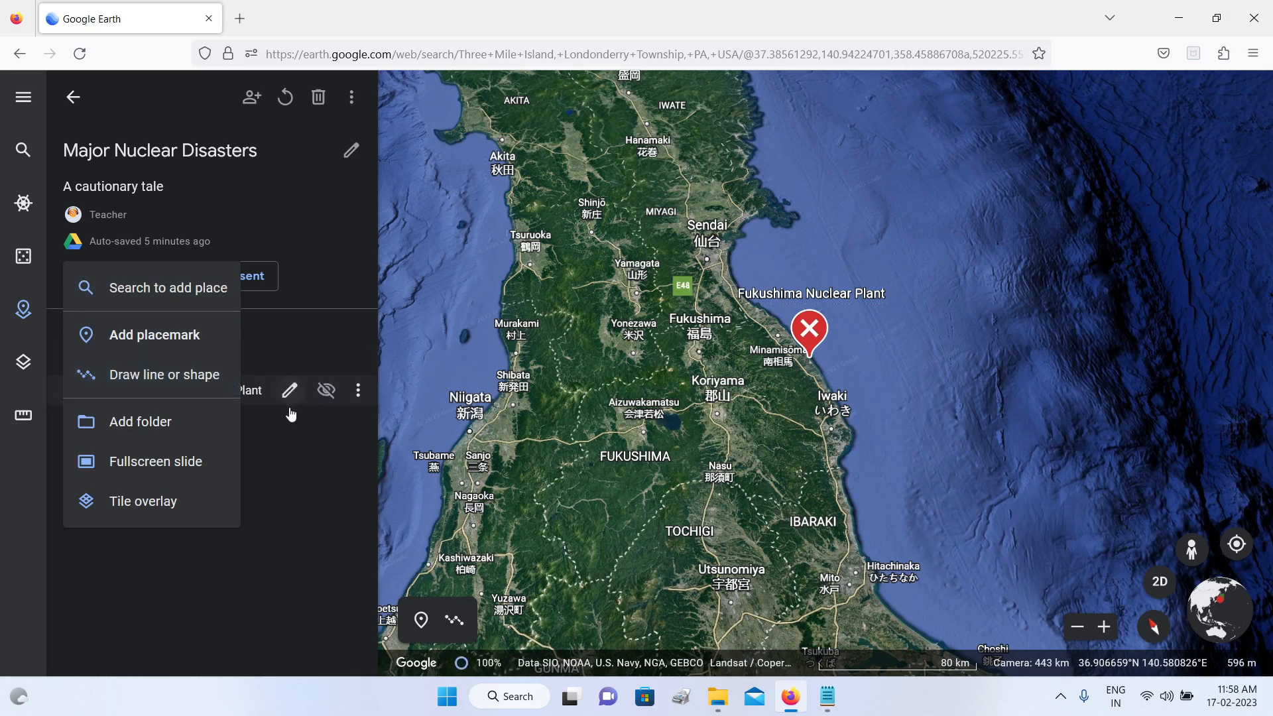
{"action": "left_click", "coordinate": [290, 545]}
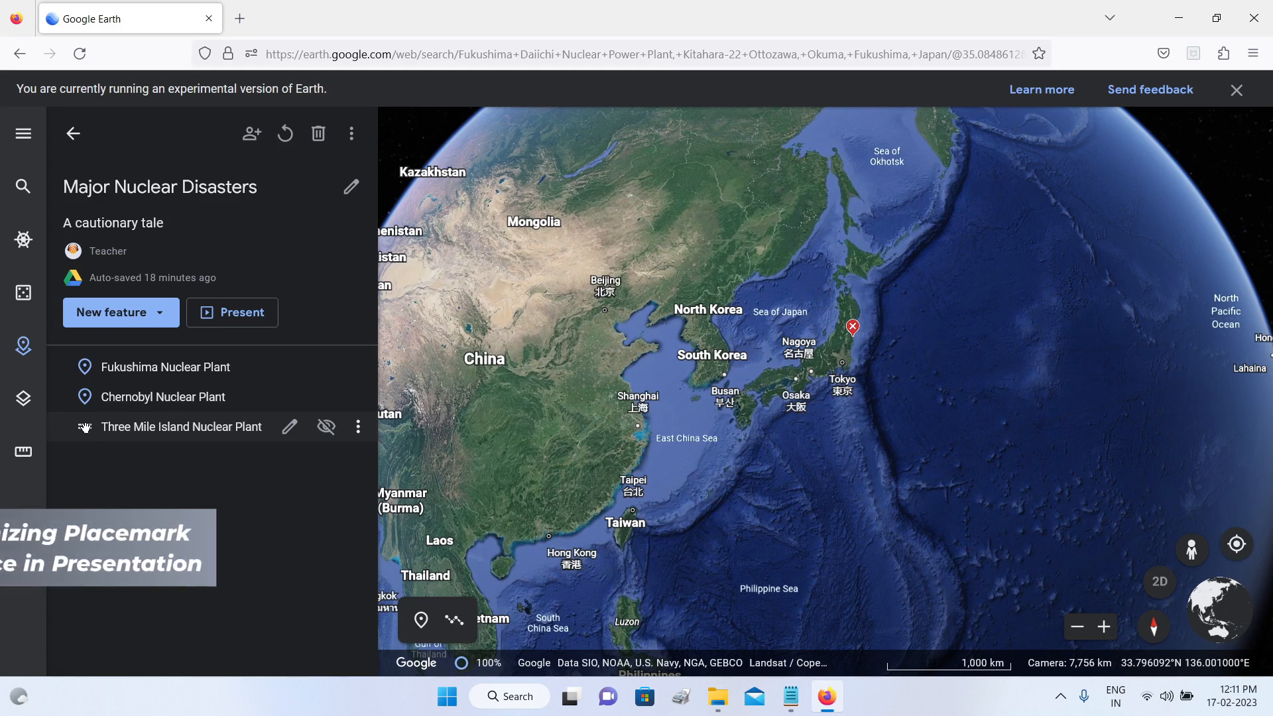
Step: Reorder the project's placemarks to Three Mile Island Nuclear Plant, Chernobyl Nuclear Plant, Fukushima Nuclear Plant
{"action": "left_click_drag", "start_coordinate": [84, 432], "coordinate": [84, 365]}
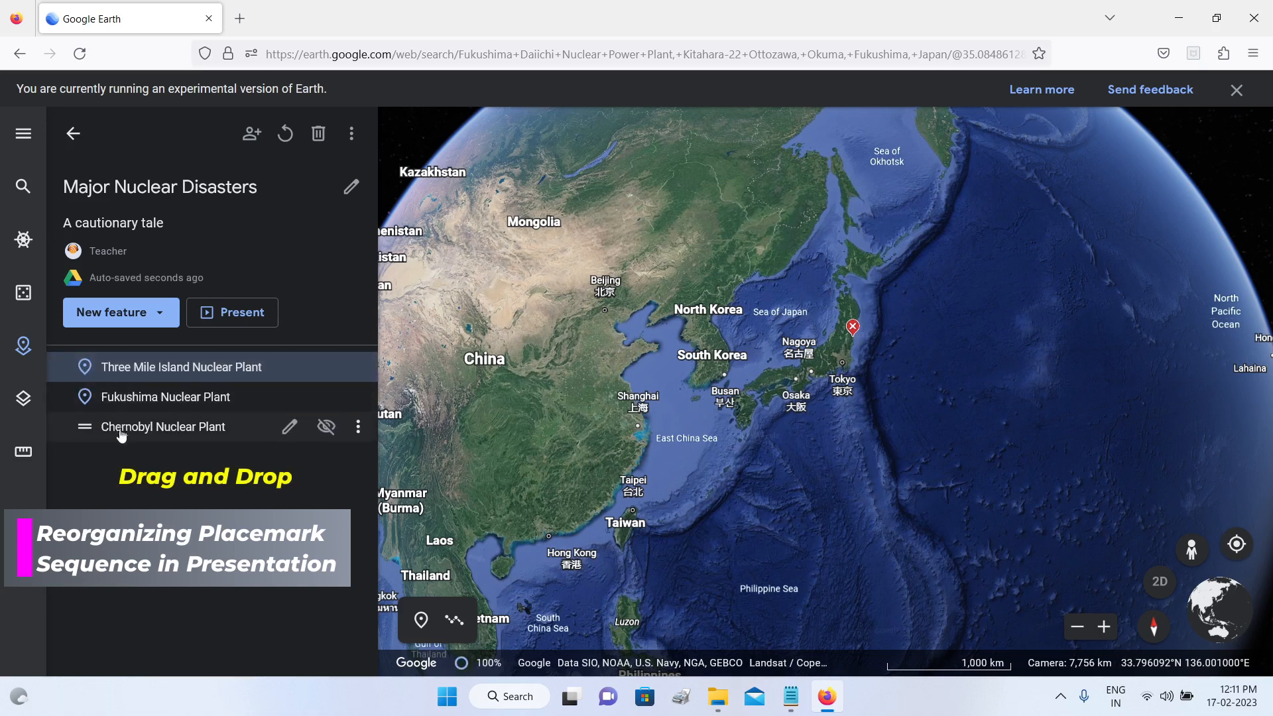
{"action": "mouse_move", "coordinate": [62, 433]}
{"action": "left_click_drag", "start_coordinate": [79, 423], "coordinate": [85, 396]}
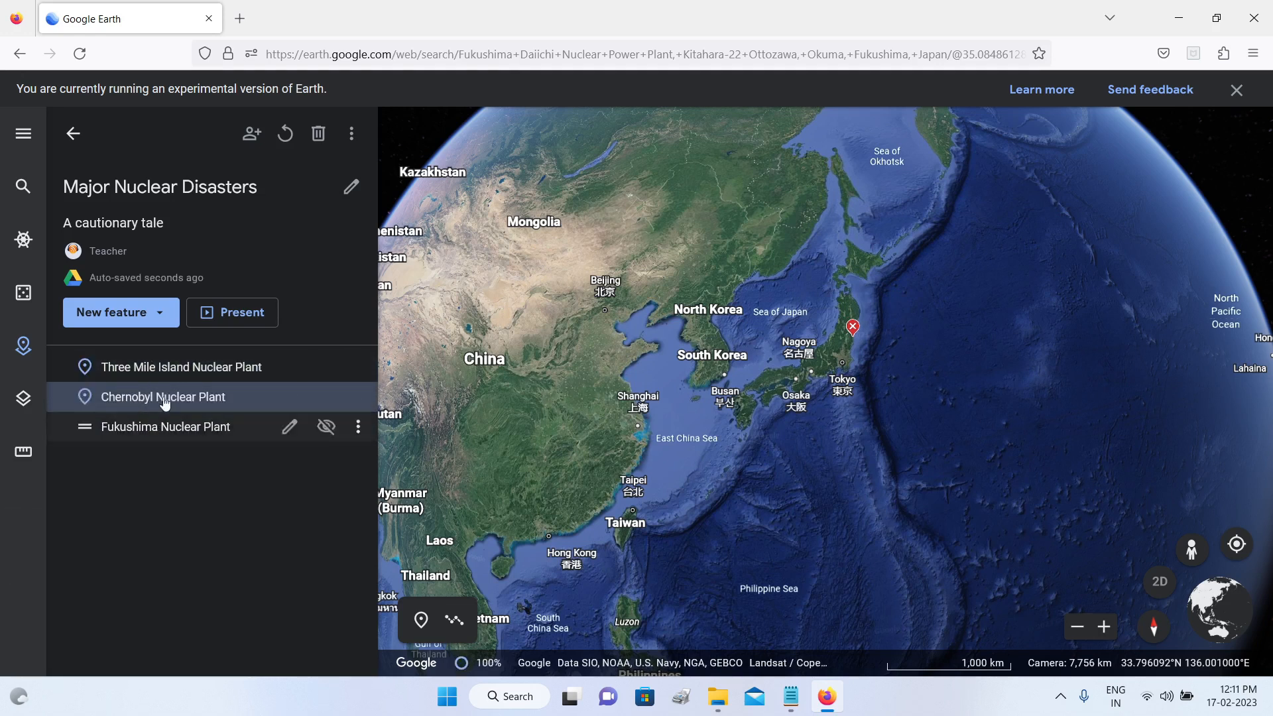
Step: Present the reordered project, step through all three slides to Fukushima, and return to the project
{"action": "left_click", "coordinate": [245, 313]}
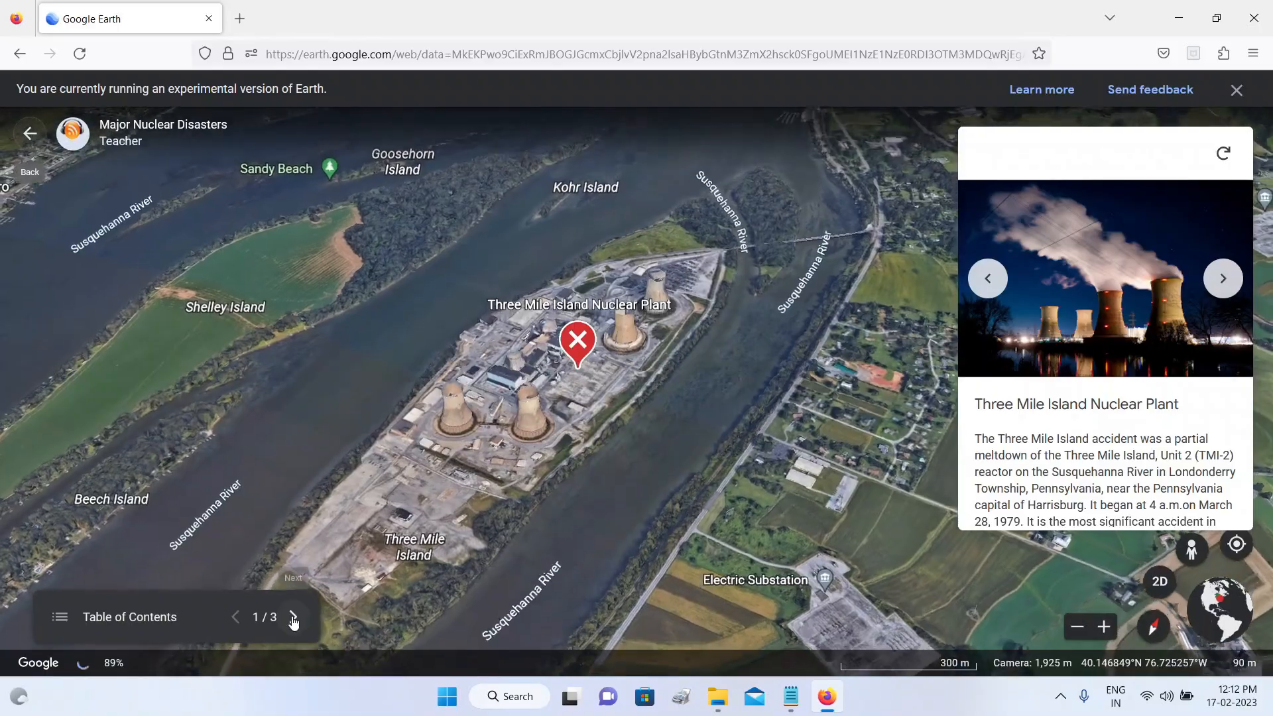
{"action": "left_click", "coordinate": [294, 620]}
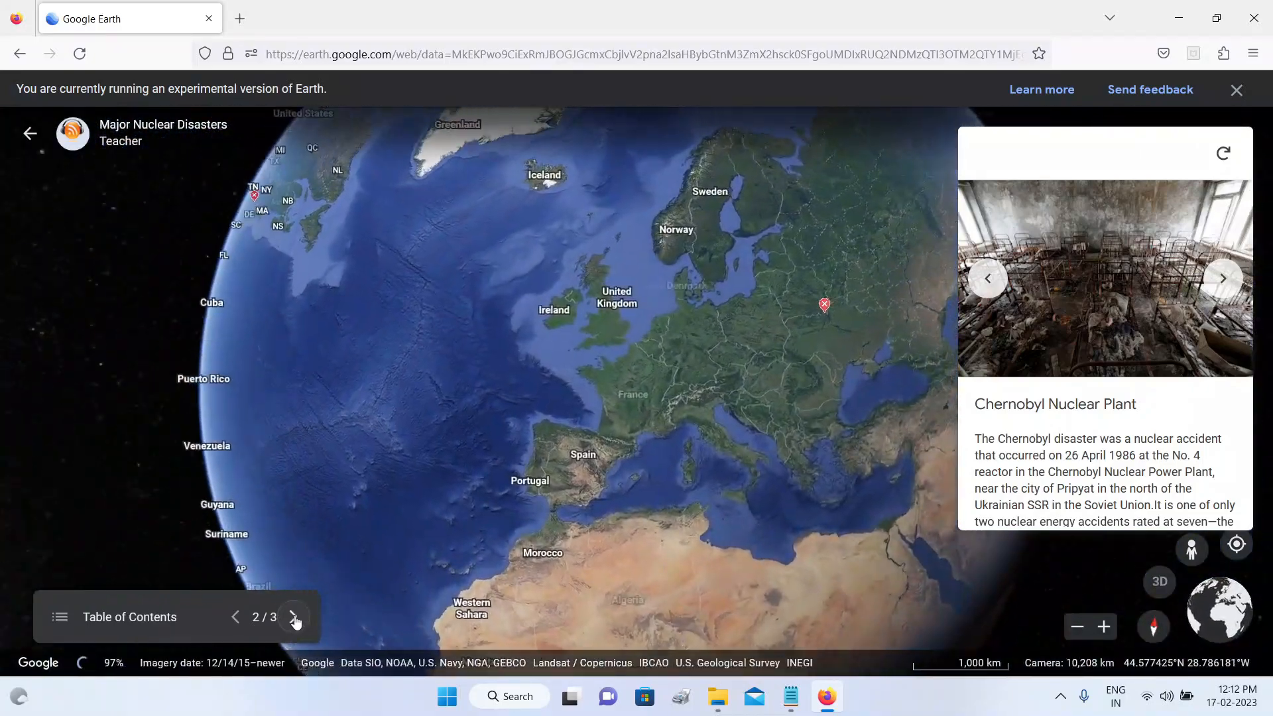
{"action": "left_click", "coordinate": [294, 618]}
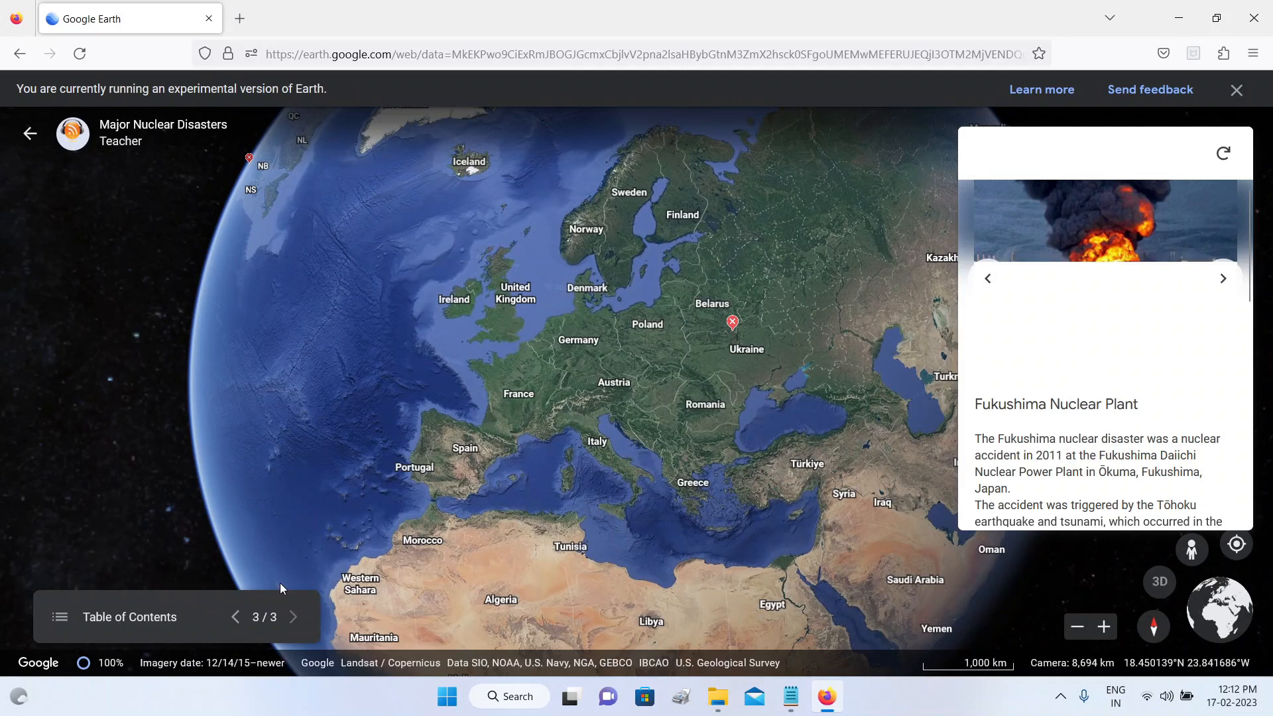
{"action": "left_click", "coordinate": [29, 135]}
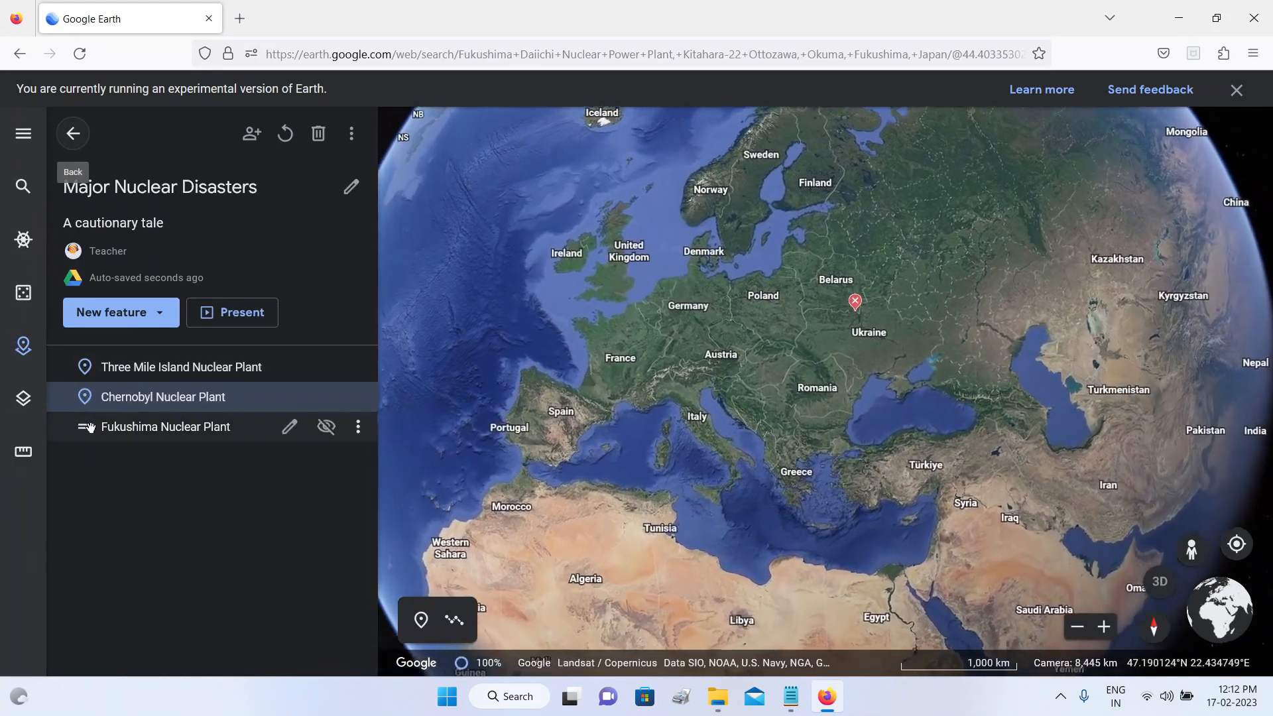
Step: Restore the placemark order to Fukushima Nuclear Plant, Chernobyl Nuclear Plant, Three Mile Island Nuclear Plant
{"action": "mouse_move", "coordinate": [101, 429]}
{"action": "left_mouse_down"}
{"action": "mouse_move", "coordinate": [100, 362]}
{"action": "mouse_move", "coordinate": [84, 432]}
{"action": "left_mouse_up"}
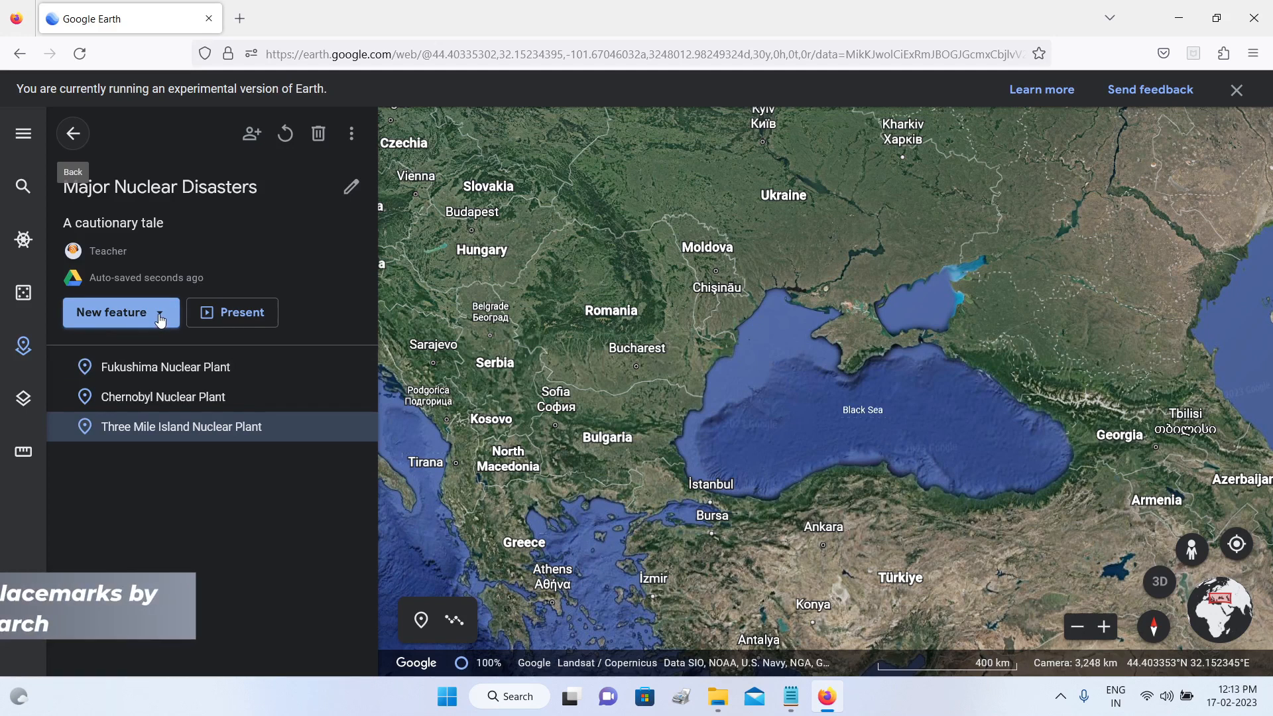
Step: Search for "fukushima daiichi" and fly to the Fukushima Daiichi Nuclear Power Plant in Okuma, Japan
{"action": "left_click", "coordinate": [23, 186]}
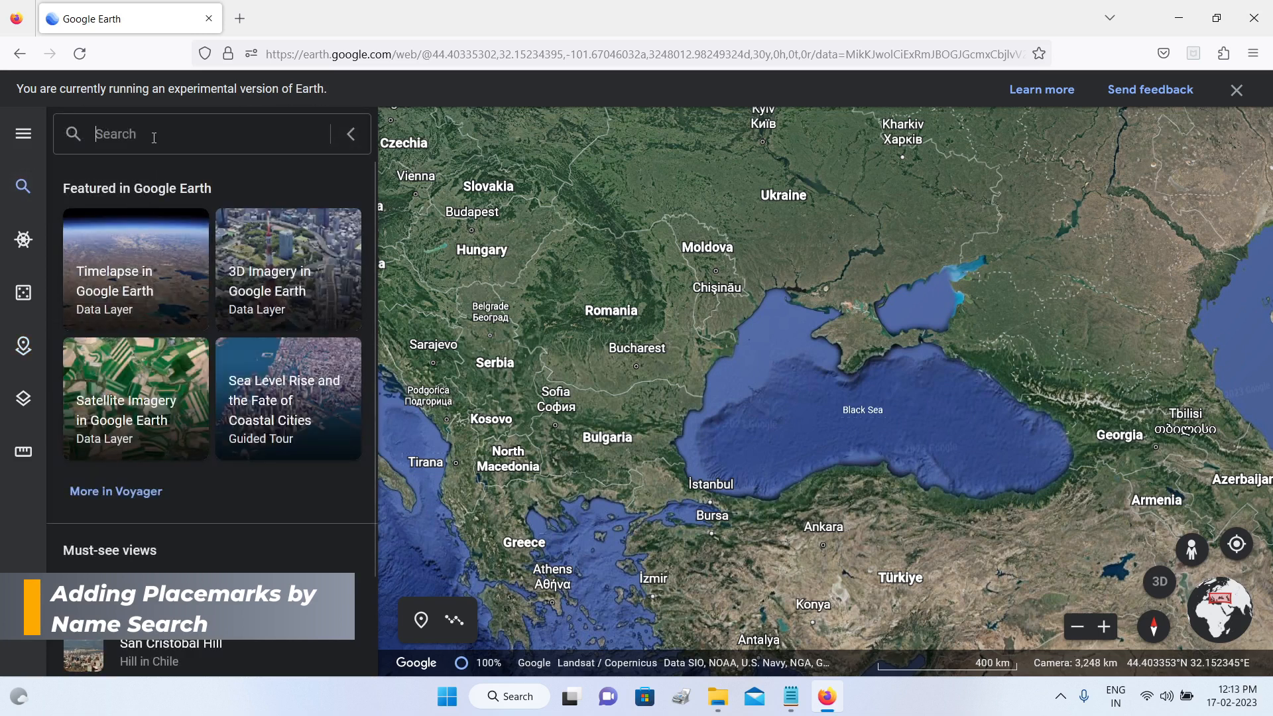
{"action": "type", "text": "f"}
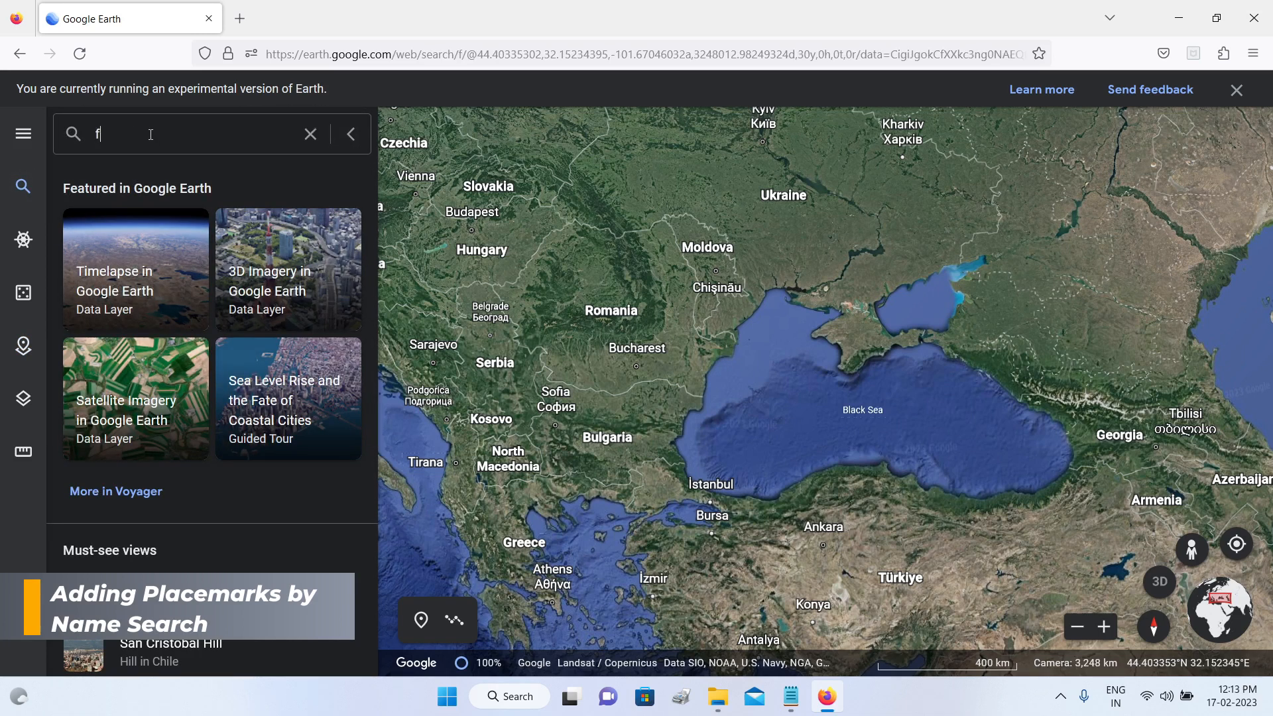
{"action": "type", "text": "ukushima"}
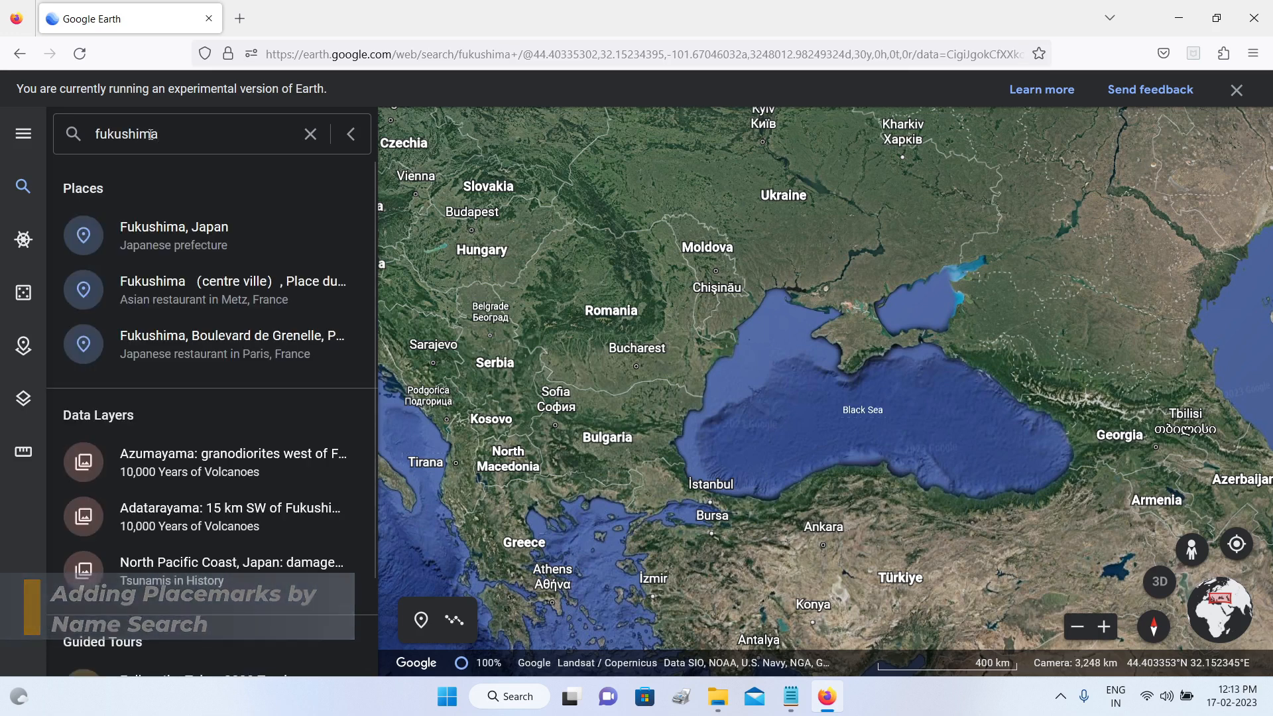
{"action": "type", "text": " daiichi"}
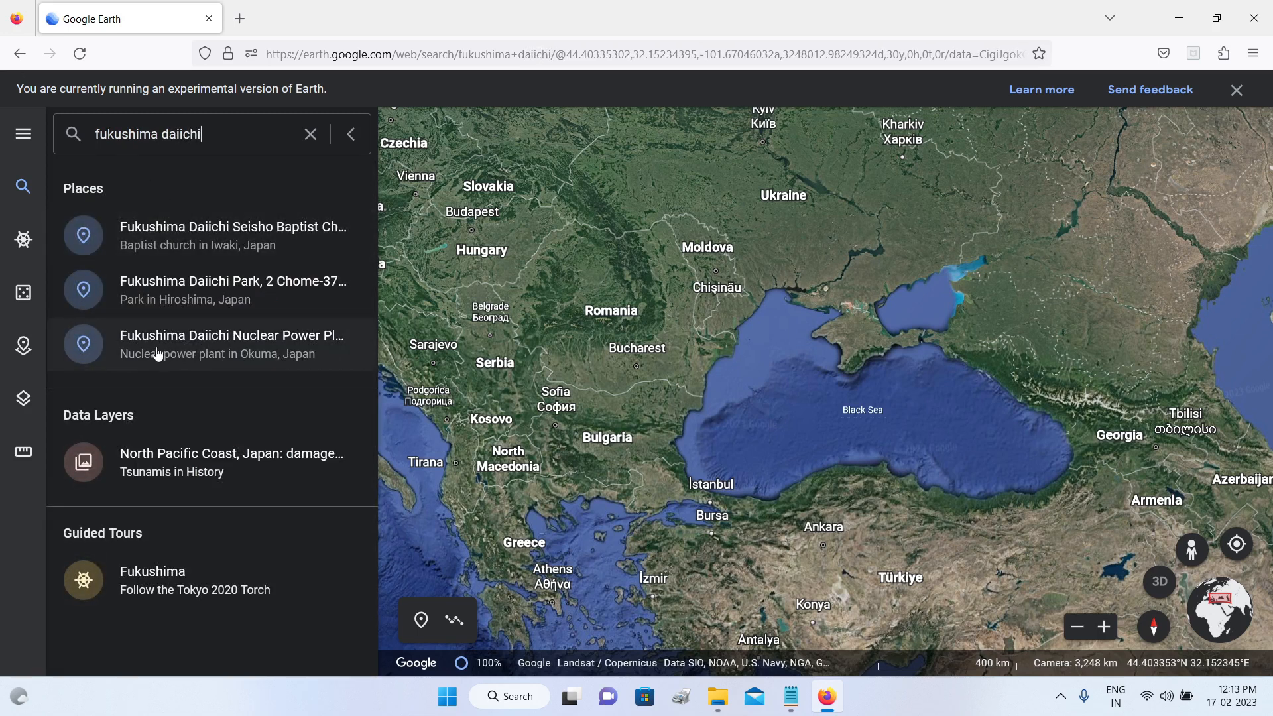
{"action": "left_click", "coordinate": [264, 345]}
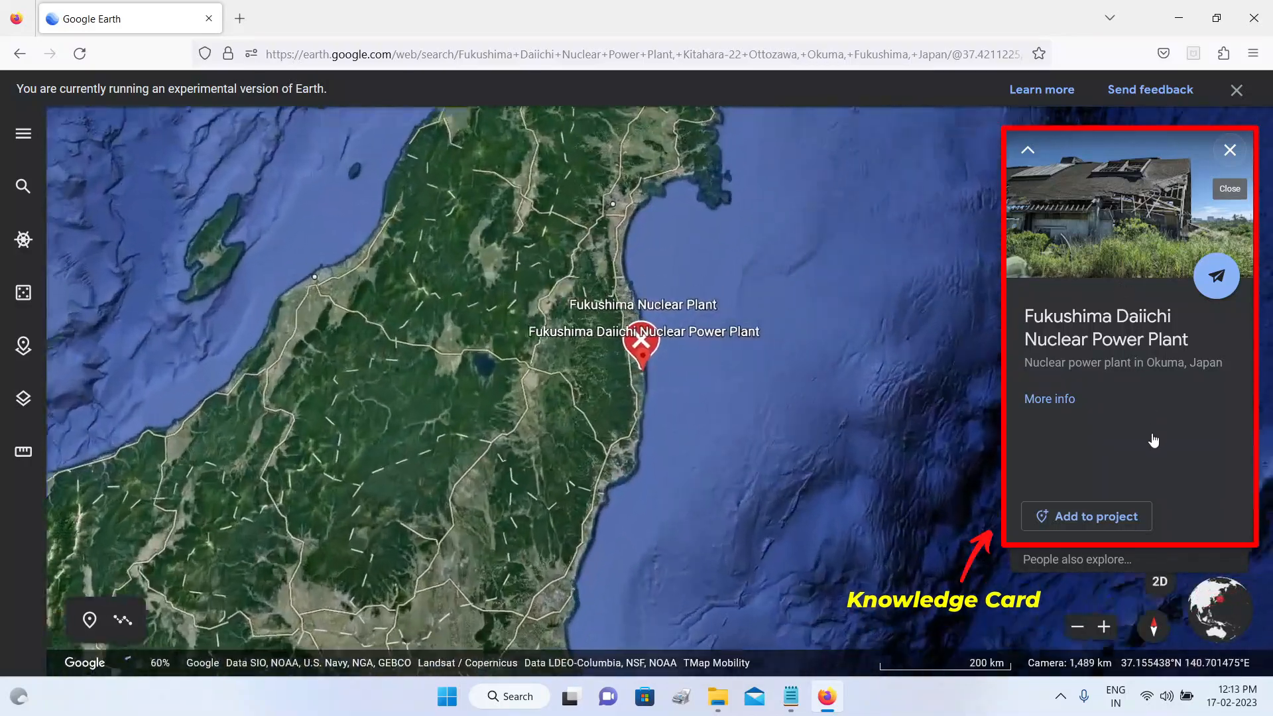
Step: Add the found Fukushima Daiichi Nuclear Power Plant to the Major Nuclear Disasters project from its knowledge card
{"action": "scroll", "coordinate": [518, 361], "scroll_direction": "down", "scroll_amount": 3}
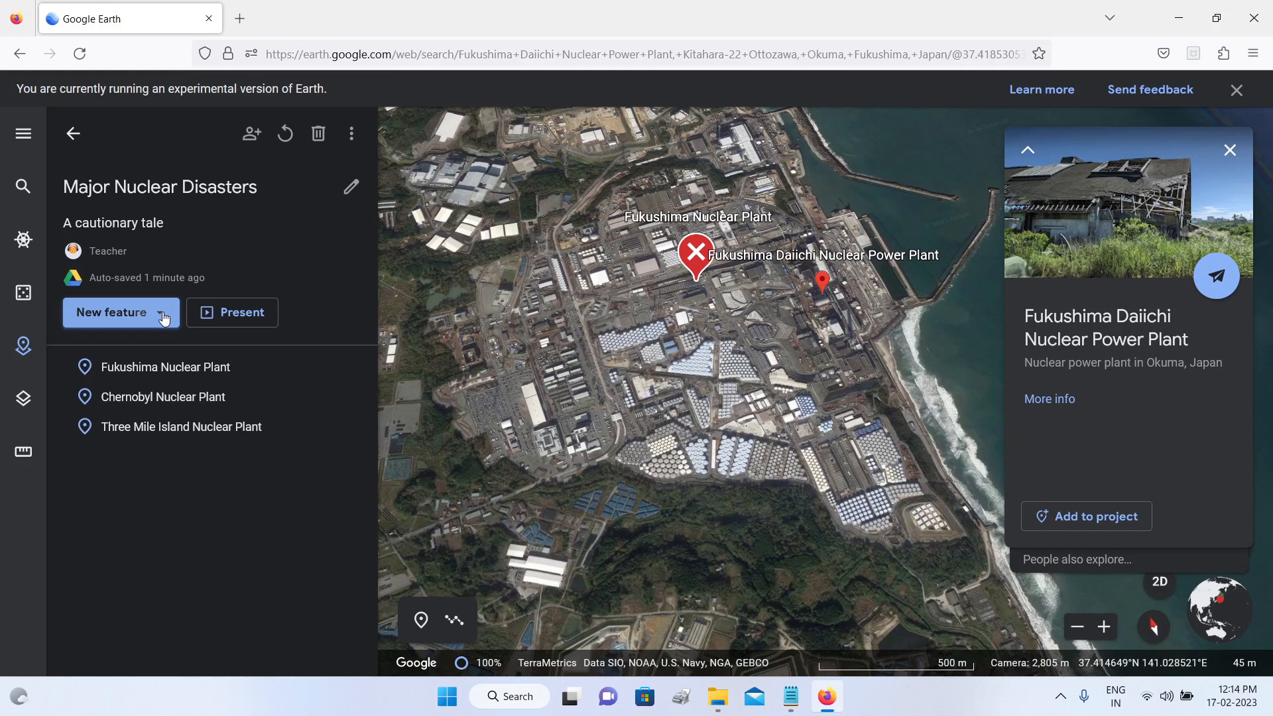
{"action": "left_click", "coordinate": [163, 319]}
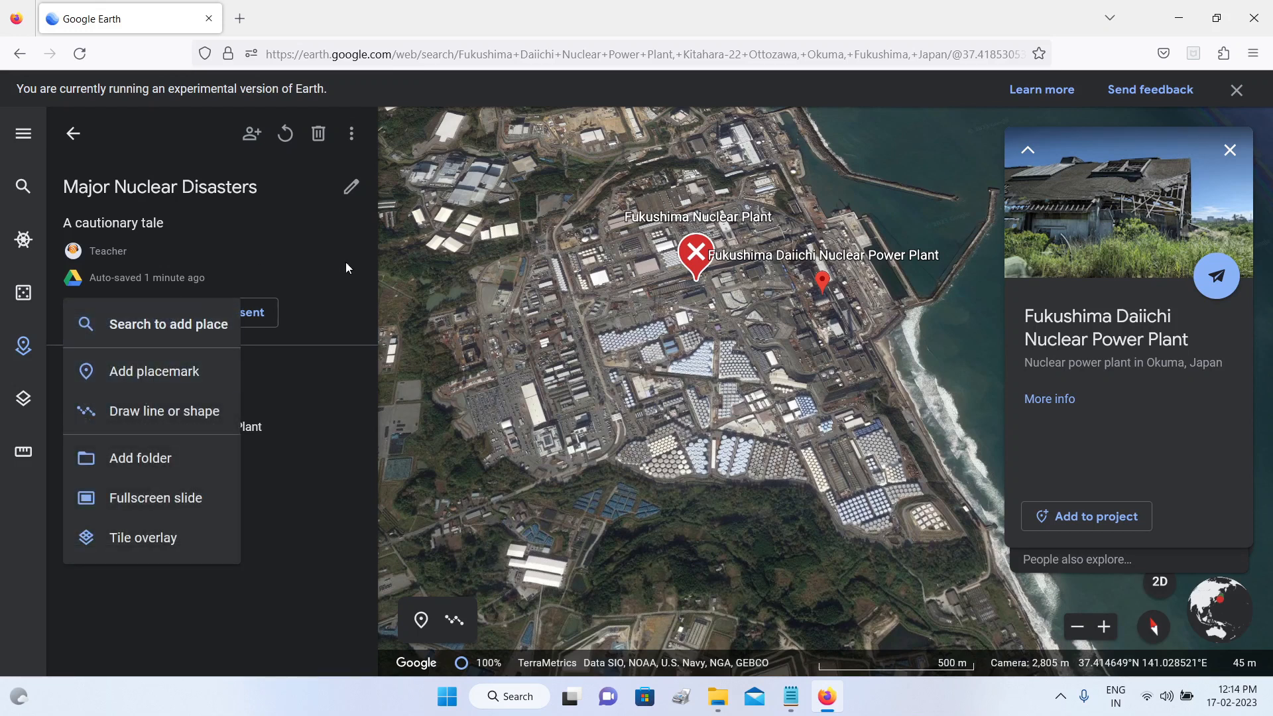
{"action": "left_click", "coordinate": [1087, 525]}
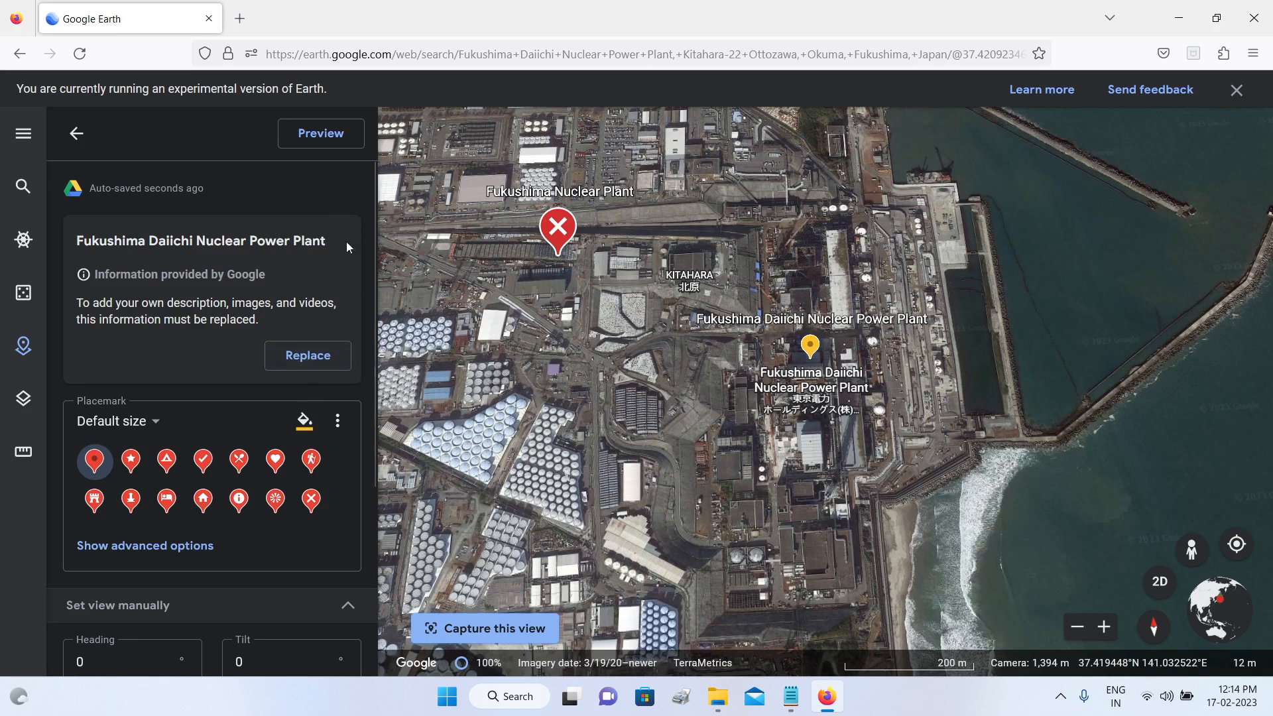
Step: Preview the Fukushima Daiichi Nuclear Power Plant placemark and browse its detailed information, going through the photos and down to the location map
{"action": "left_click", "coordinate": [324, 139]}
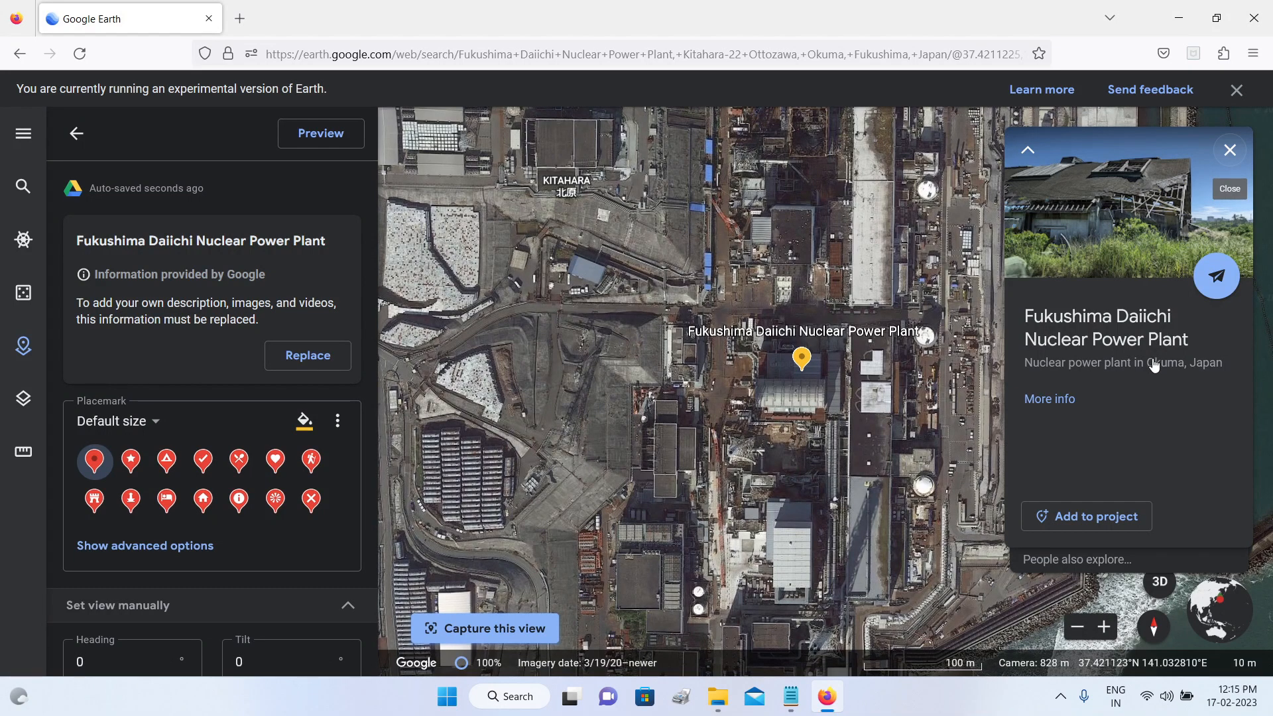
{"action": "left_click", "coordinate": [1065, 399]}
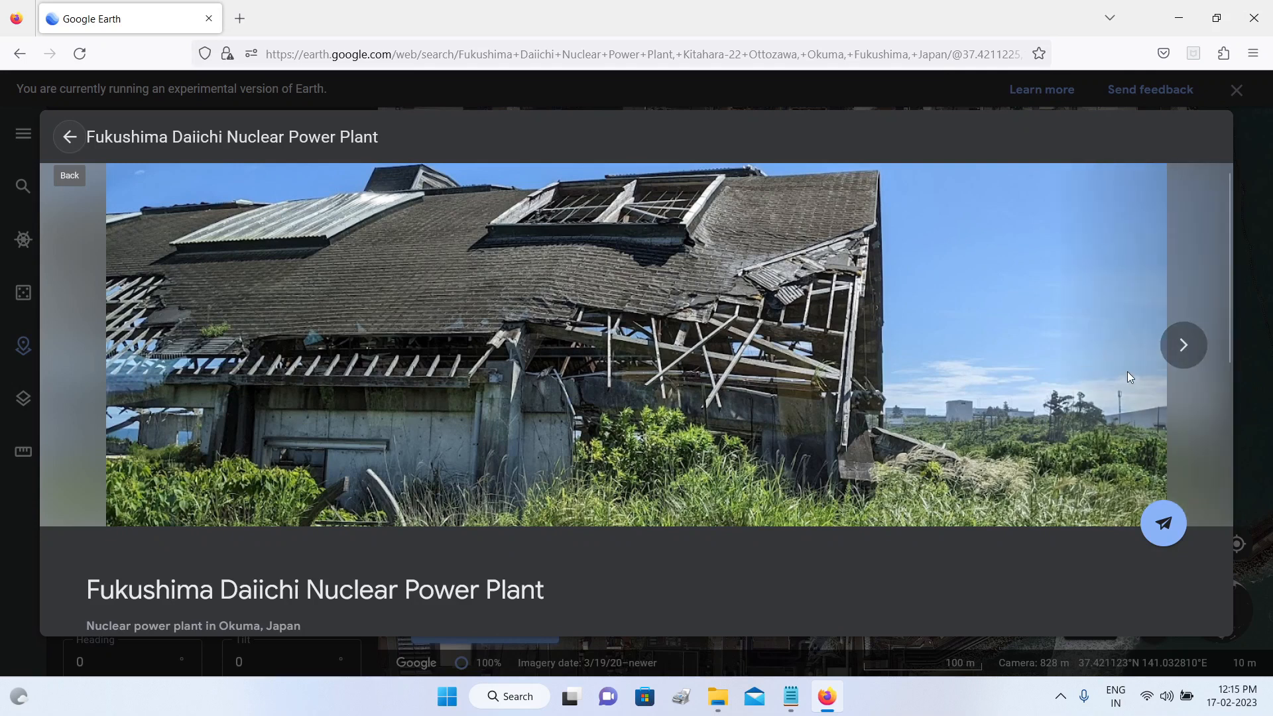
{"action": "left_click", "coordinate": [1183, 345]}
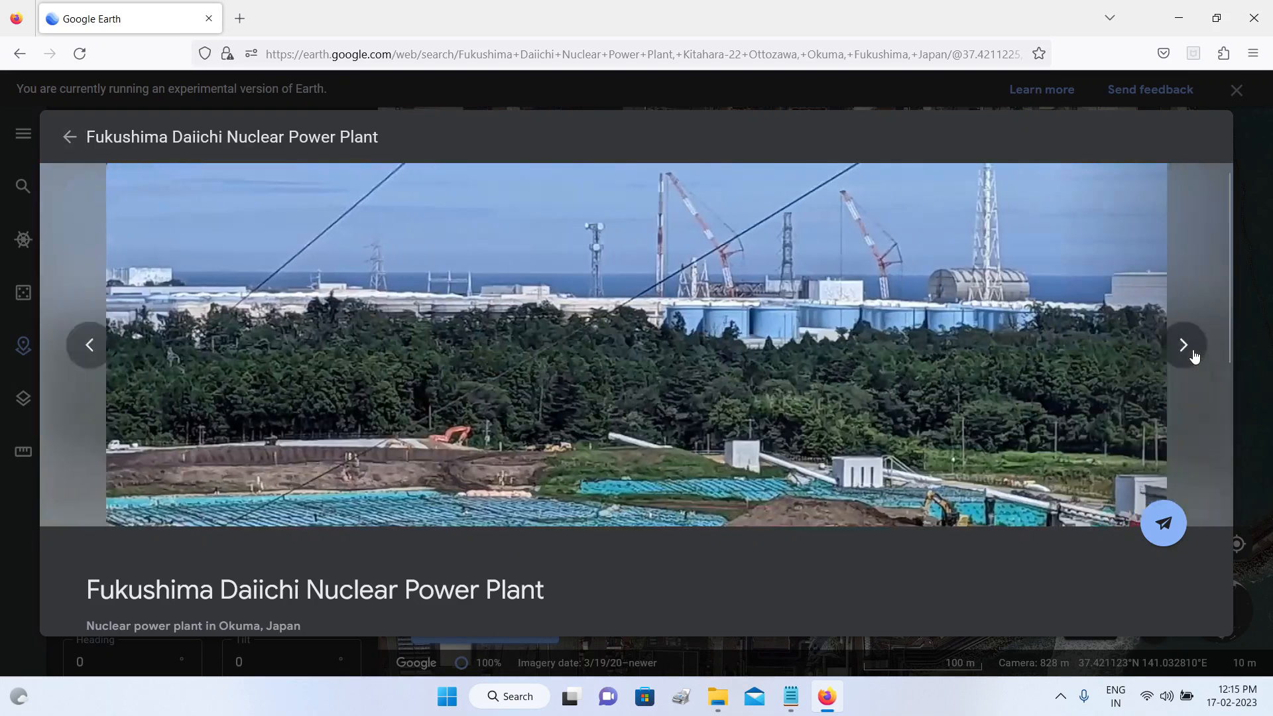
{"action": "left_click", "coordinate": [1184, 345]}
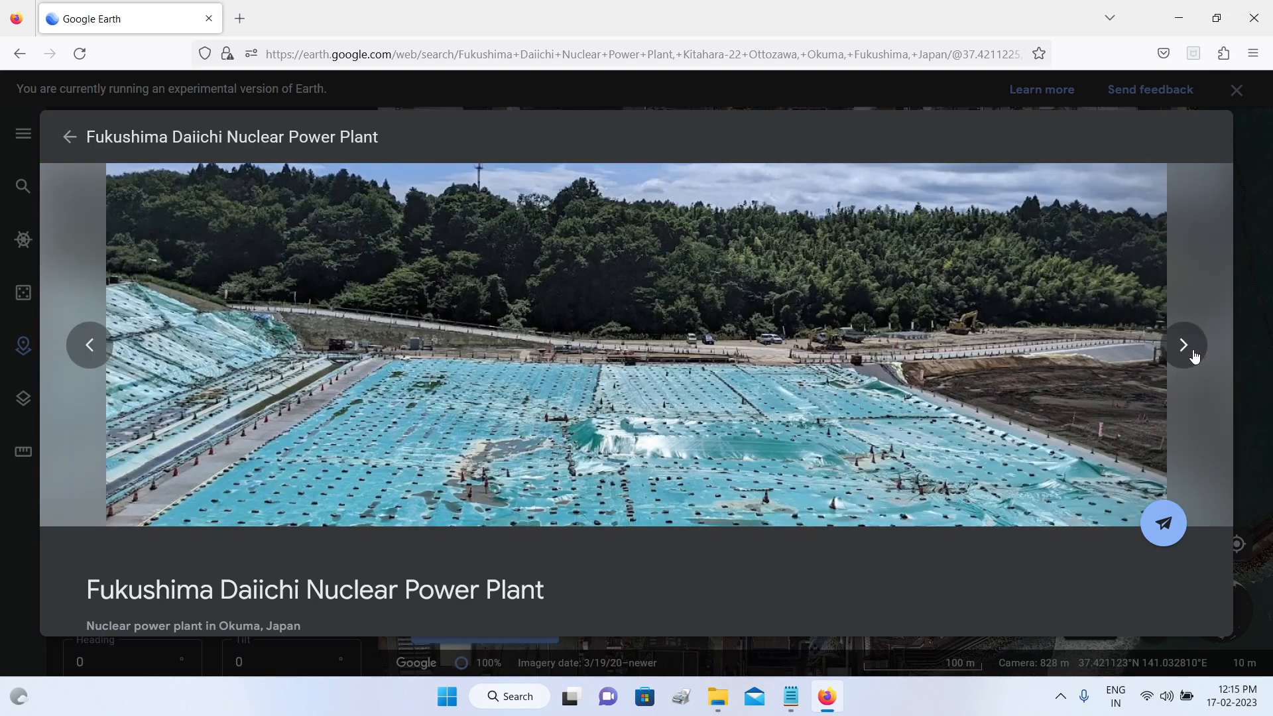
{"action": "left_click", "coordinate": [1193, 354]}
{"action": "left_click", "coordinate": [1193, 354]}
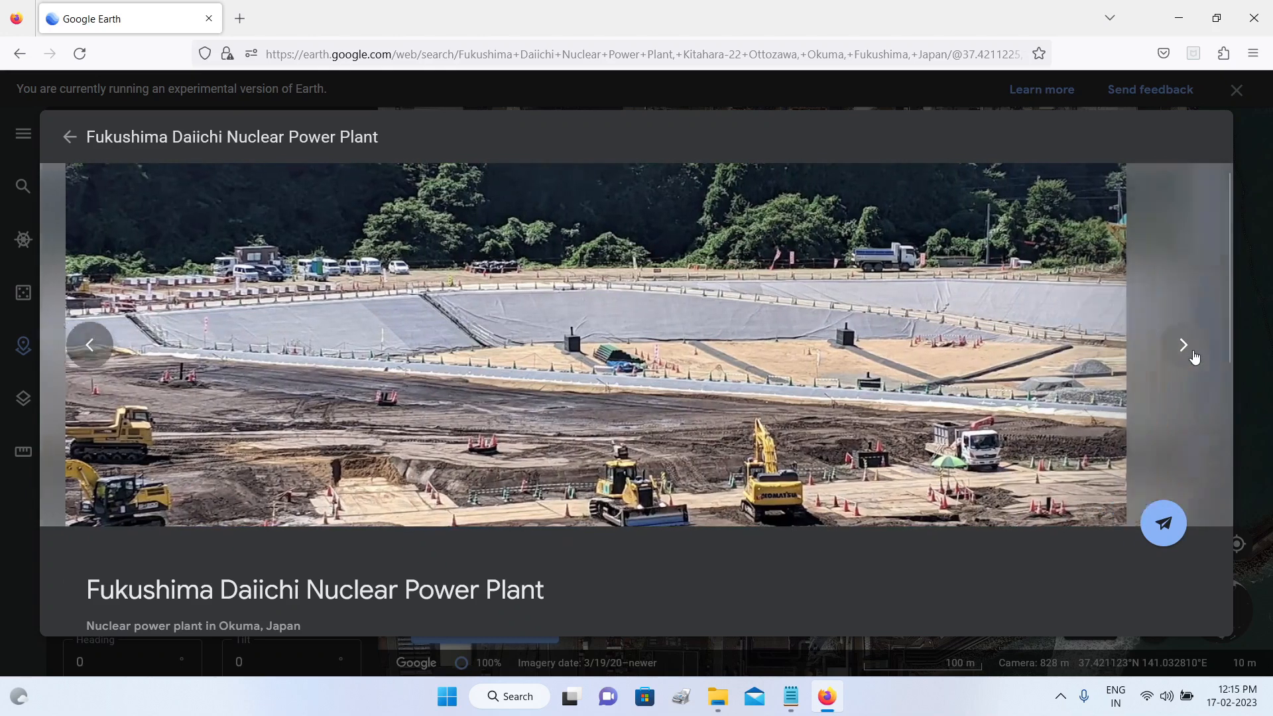
{"action": "left_click", "coordinate": [1193, 354]}
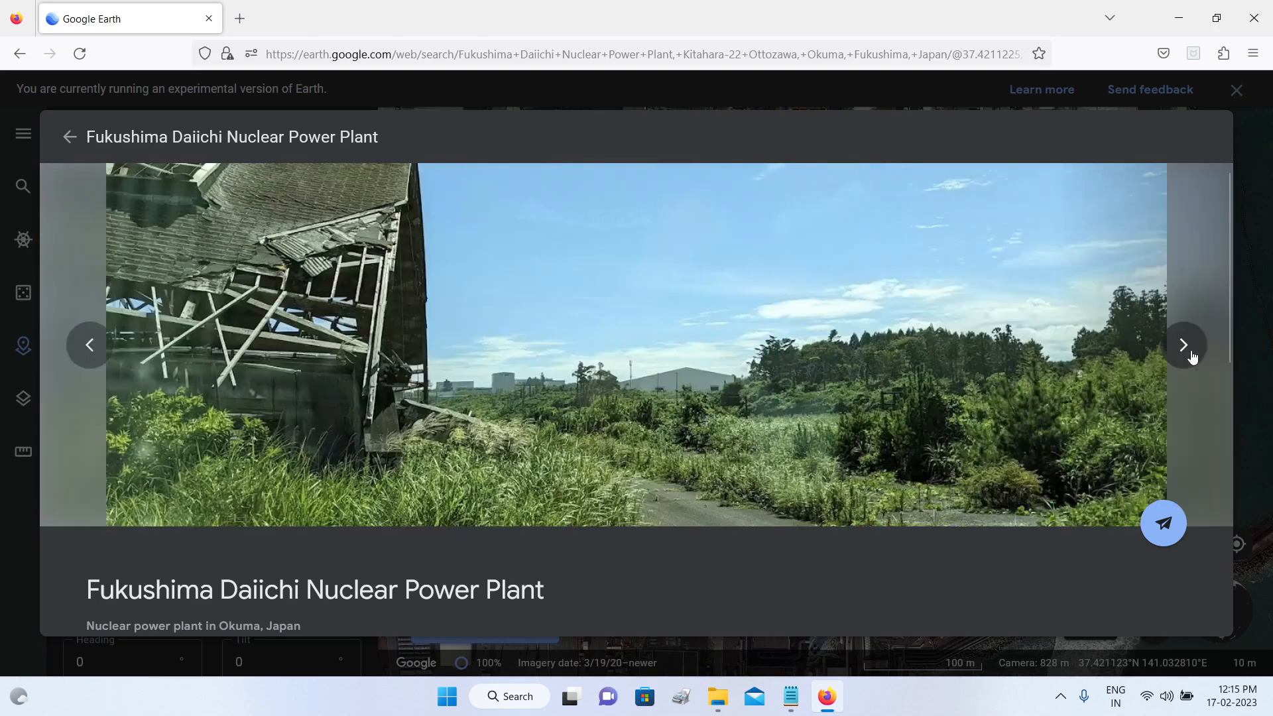
{"action": "left_click", "coordinate": [1193, 355]}
{"action": "scroll", "coordinate": [728, 471], "scroll_direction": "down", "scroll_amount": 7}
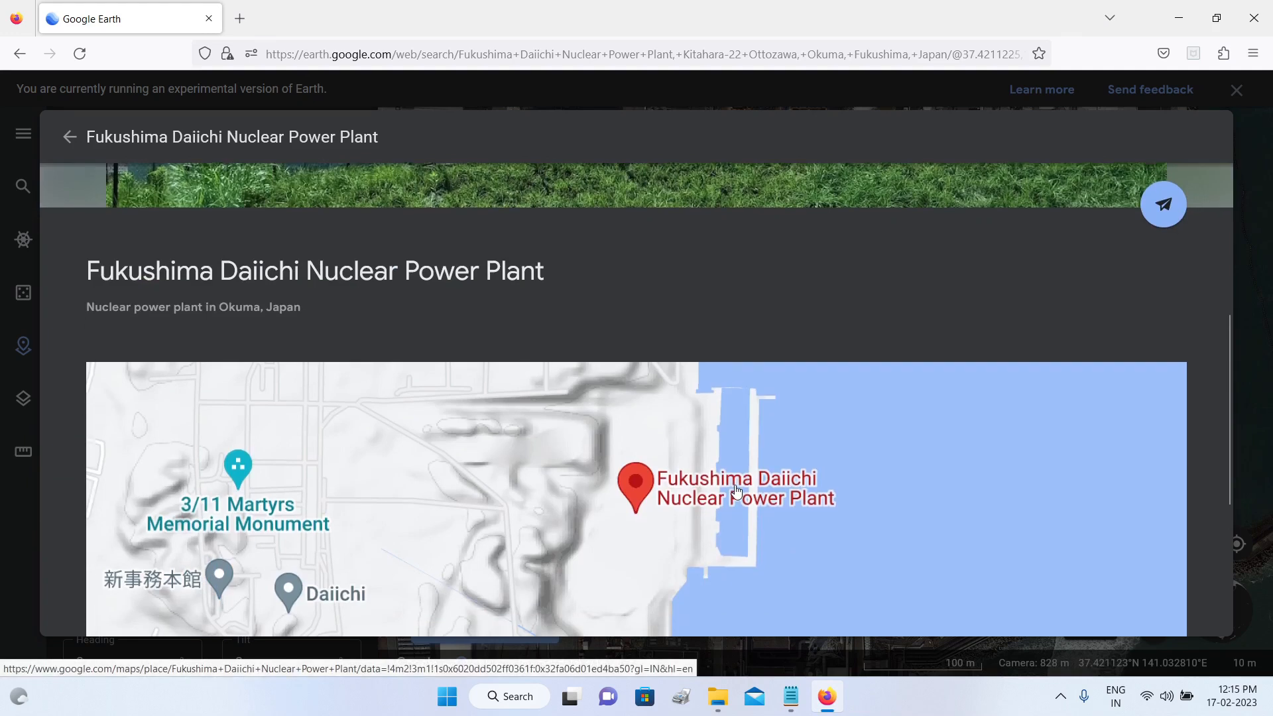
Step: Review the rest of the Fukushima Daiichi Nuclear Power Plant details, including its address and website, and return to the placemark editor
{"action": "scroll", "coordinate": [726, 472], "scroll_direction": "down", "scroll_amount": 3}
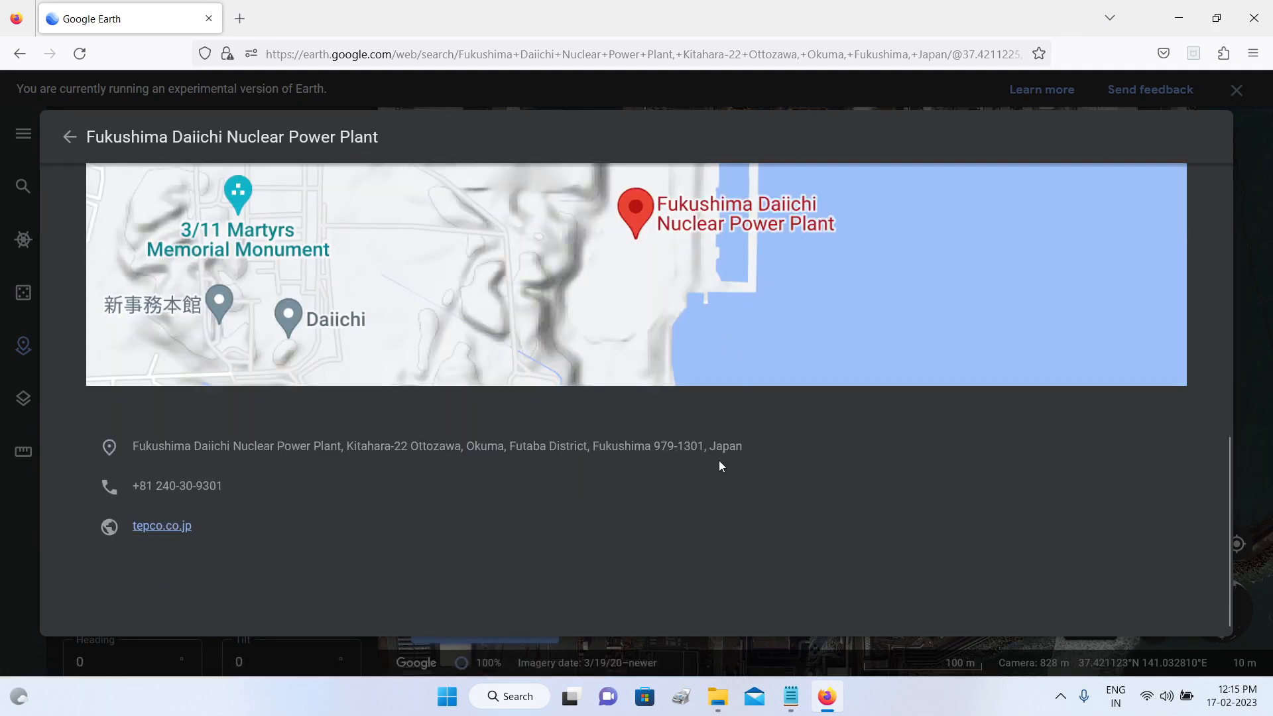
{"action": "scroll", "coordinate": [720, 466], "scroll_direction": "up", "scroll_amount": 8}
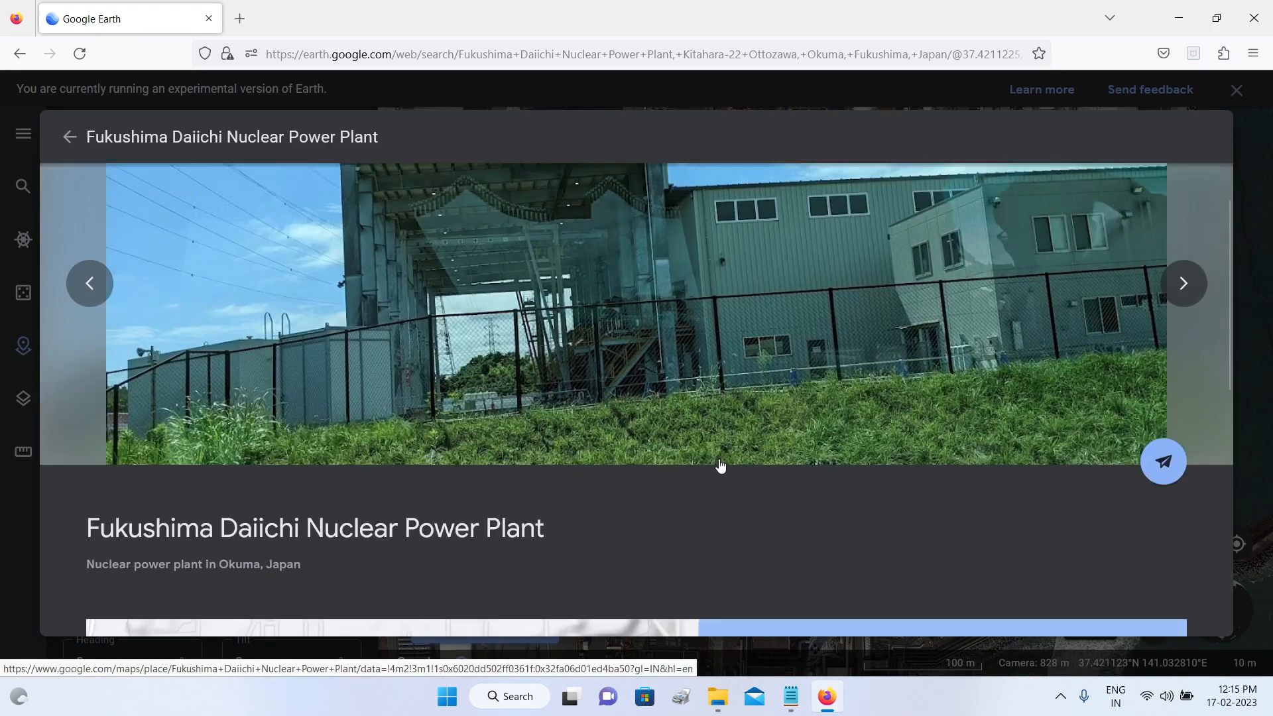
{"action": "scroll", "coordinate": [721, 465], "scroll_direction": "up", "scroll_amount": 2}
{"action": "scroll", "coordinate": [722, 460], "scroll_direction": "down", "scroll_amount": 10}
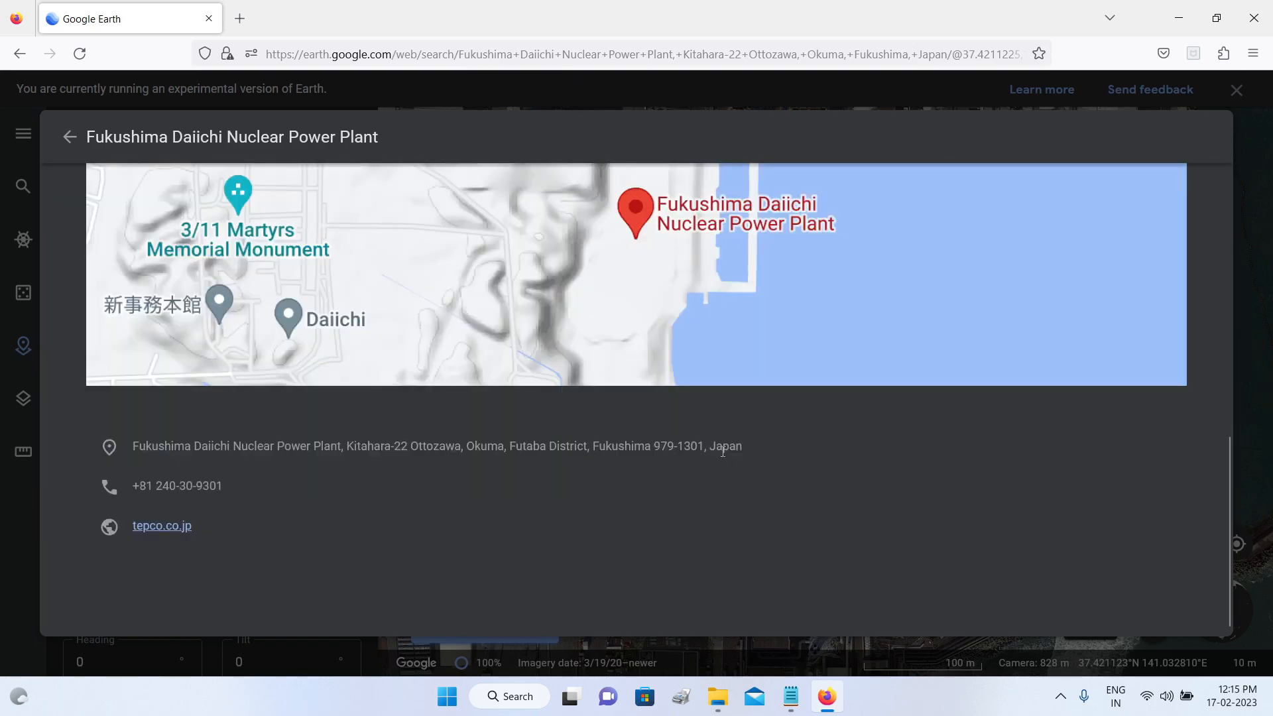
{"action": "scroll", "coordinate": [723, 451], "scroll_direction": "up", "scroll_amount": 10}
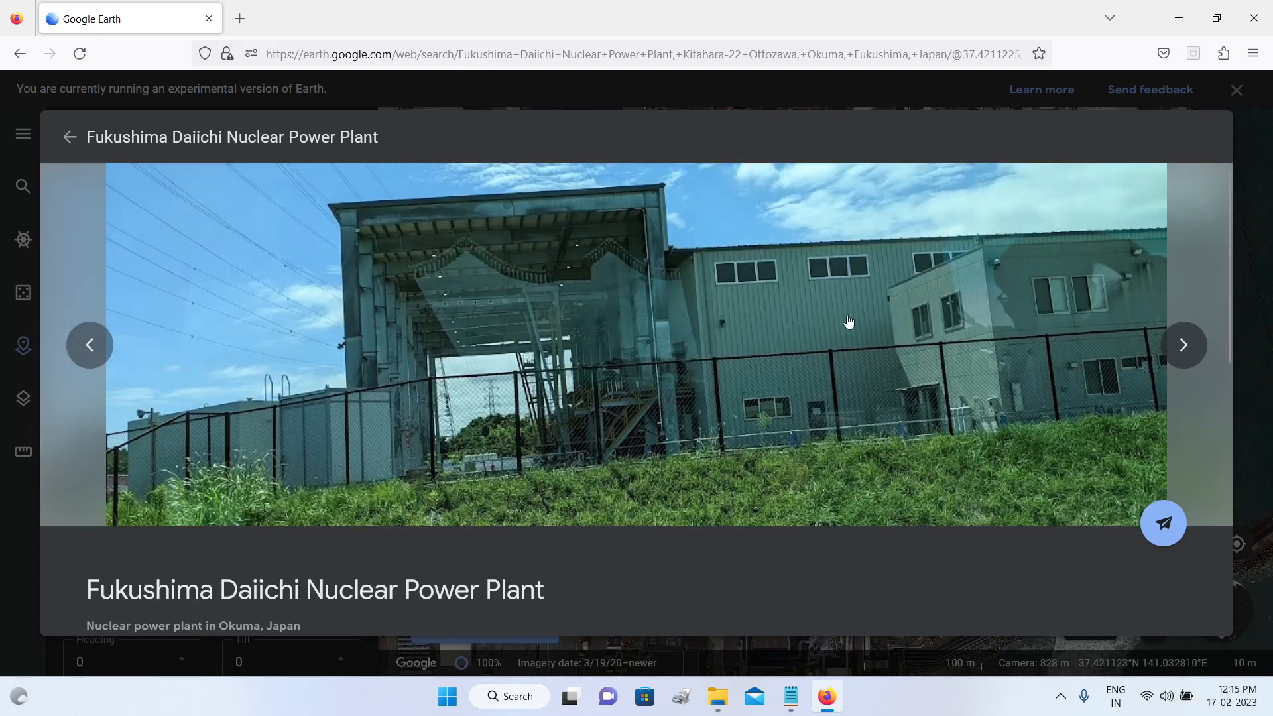
{"action": "left_click", "coordinate": [69, 136]}
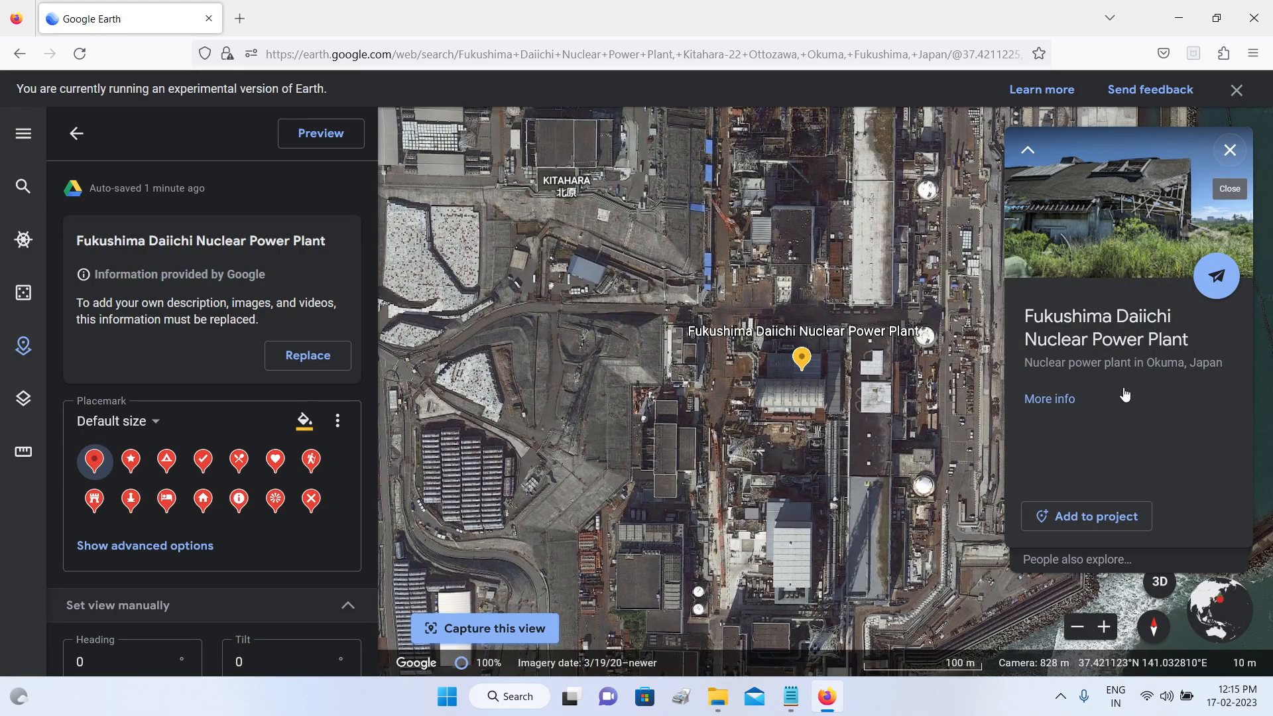
Step: Replace the Google-provided information on the Fukushima Daiichi Nuclear Power Plant placemark with editable fields, and delete that placemark from the project
{"action": "left_click", "coordinate": [314, 362]}
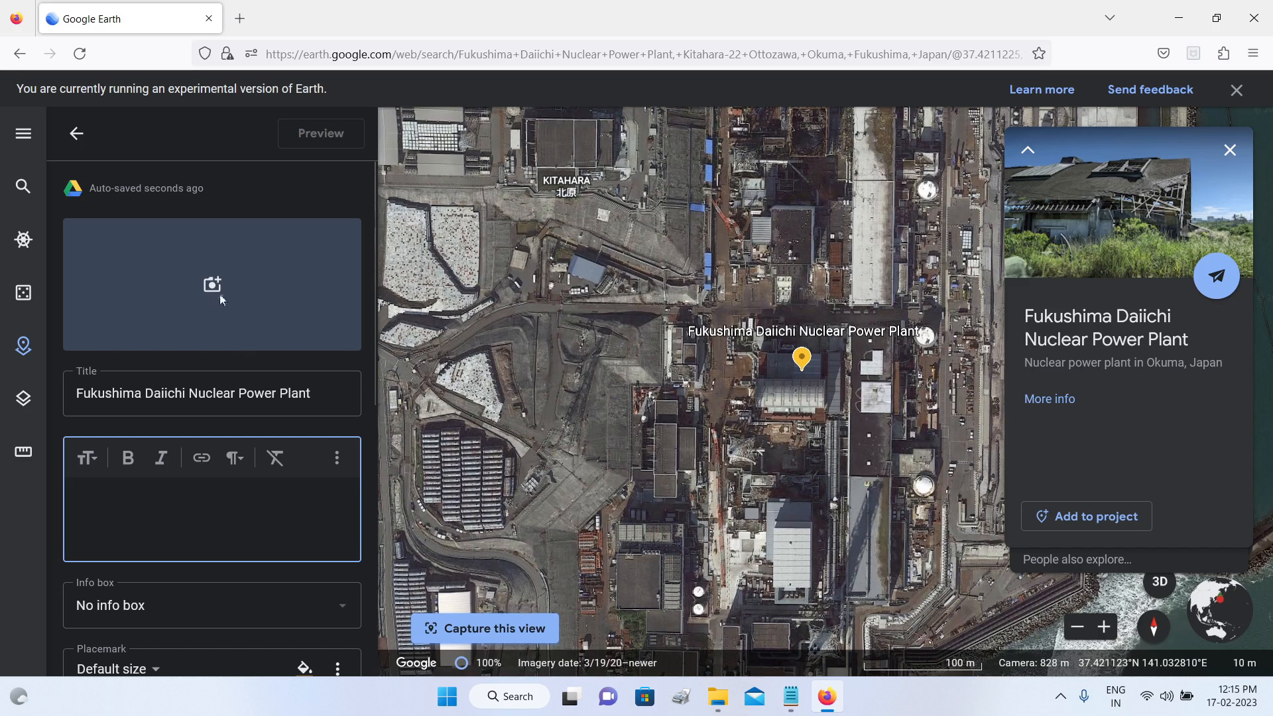
{"action": "left_click", "coordinate": [74, 136]}
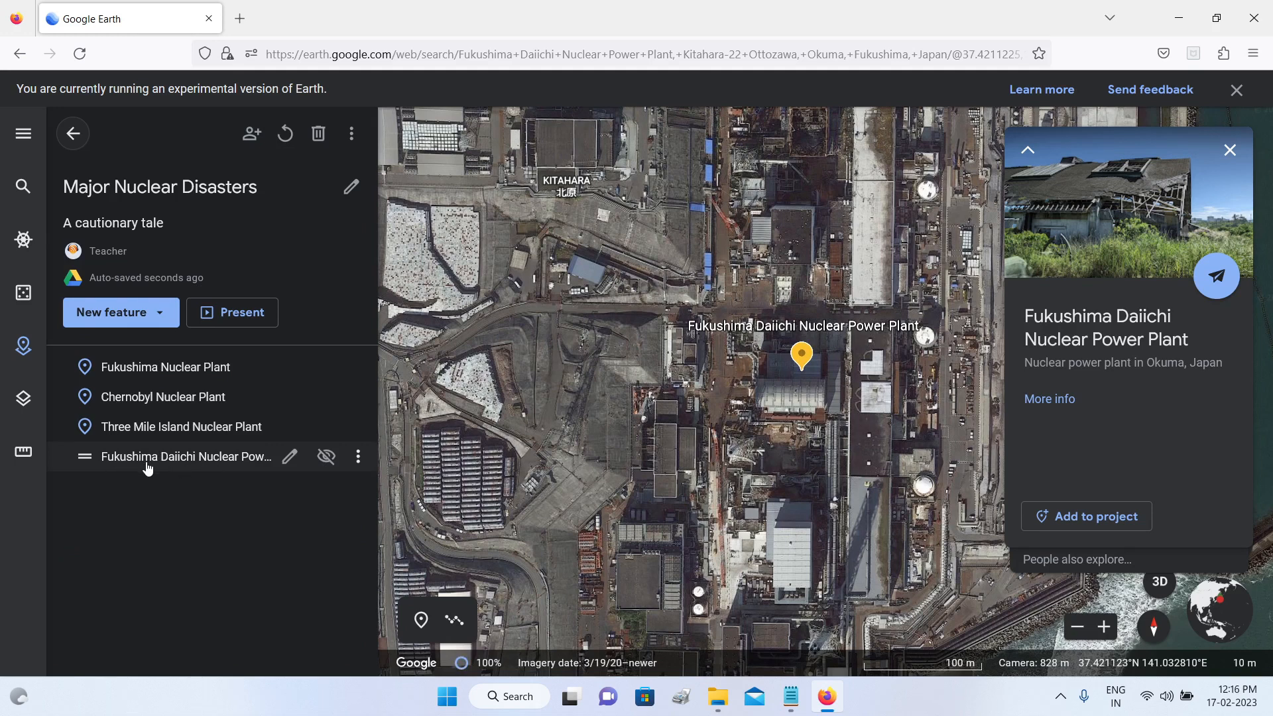
{"action": "left_click", "coordinate": [358, 456]}
{"action": "left_click", "coordinate": [390, 463]}
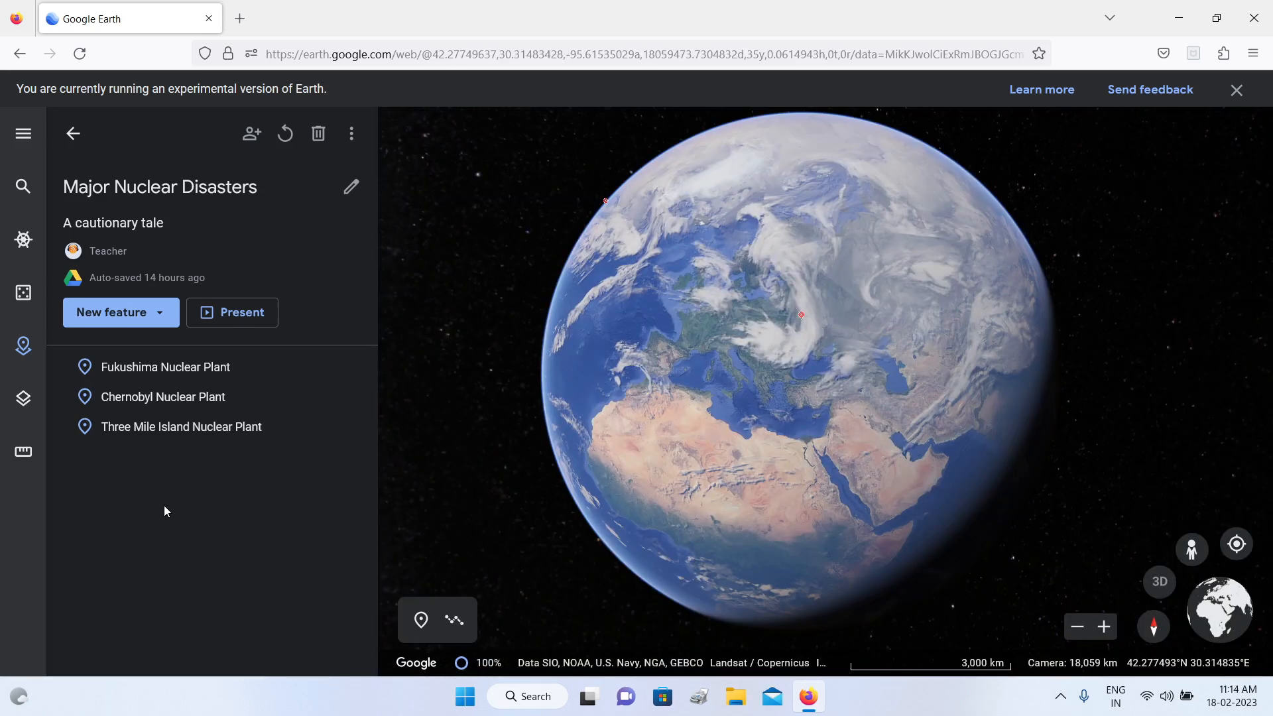
Step: Fly to the Chernobyl Nuclear Plant placemark, dismiss its info box, and center a close view on the arched metal structure
{"action": "left_click", "coordinate": [167, 402]}
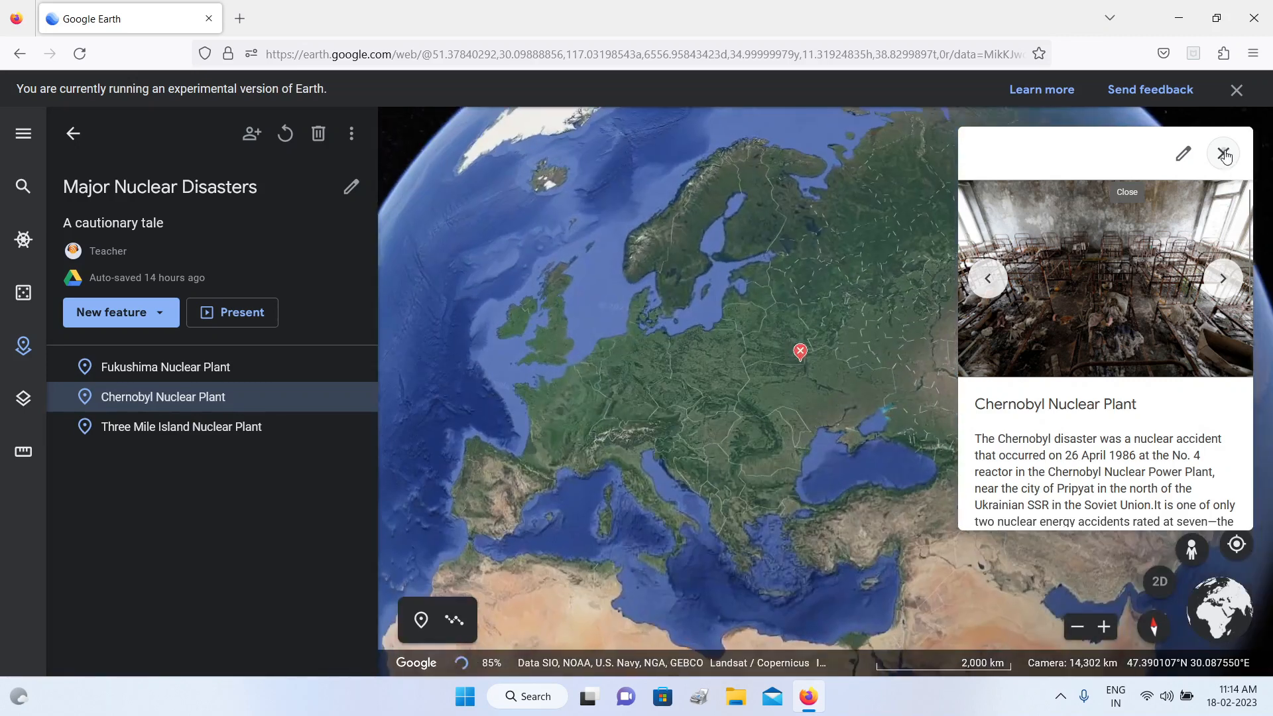
{"action": "left_click", "coordinate": [1223, 153]}
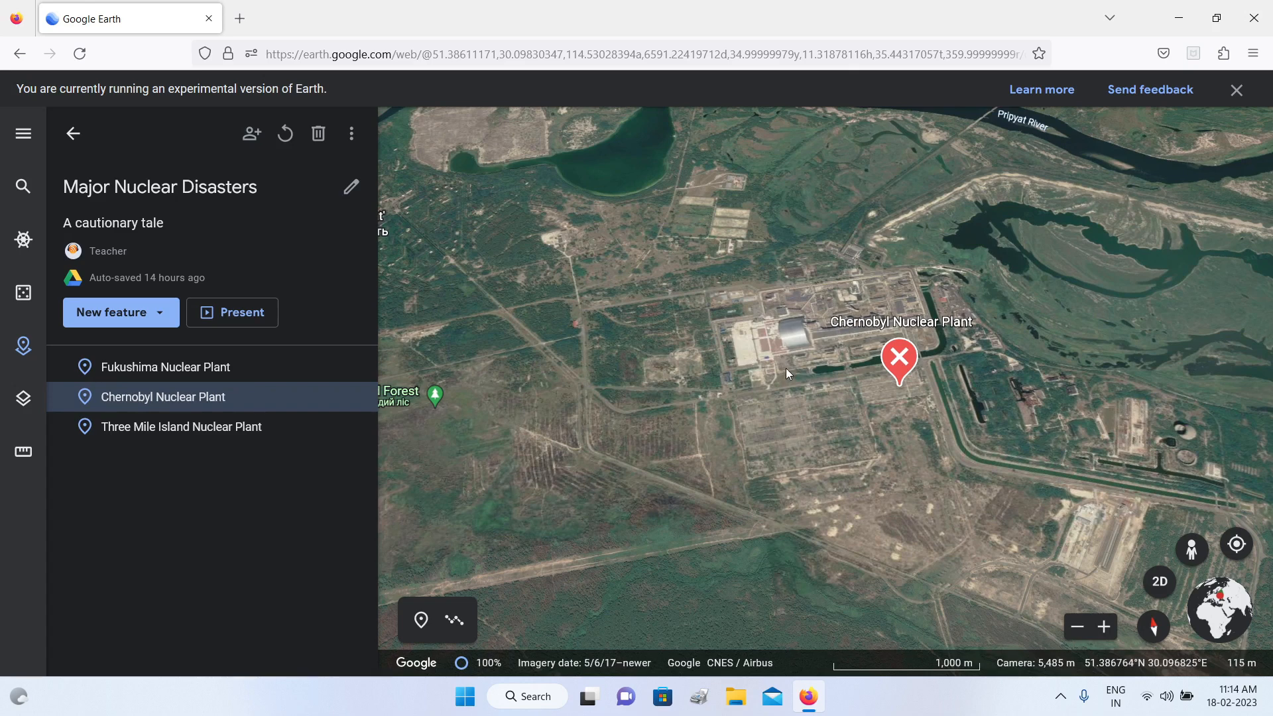
{"action": "scroll", "coordinate": [786, 368], "scroll_direction": "up", "scroll_amount": 1}
{"action": "scroll", "coordinate": [785, 368], "scroll_direction": "up", "scroll_amount": 5}
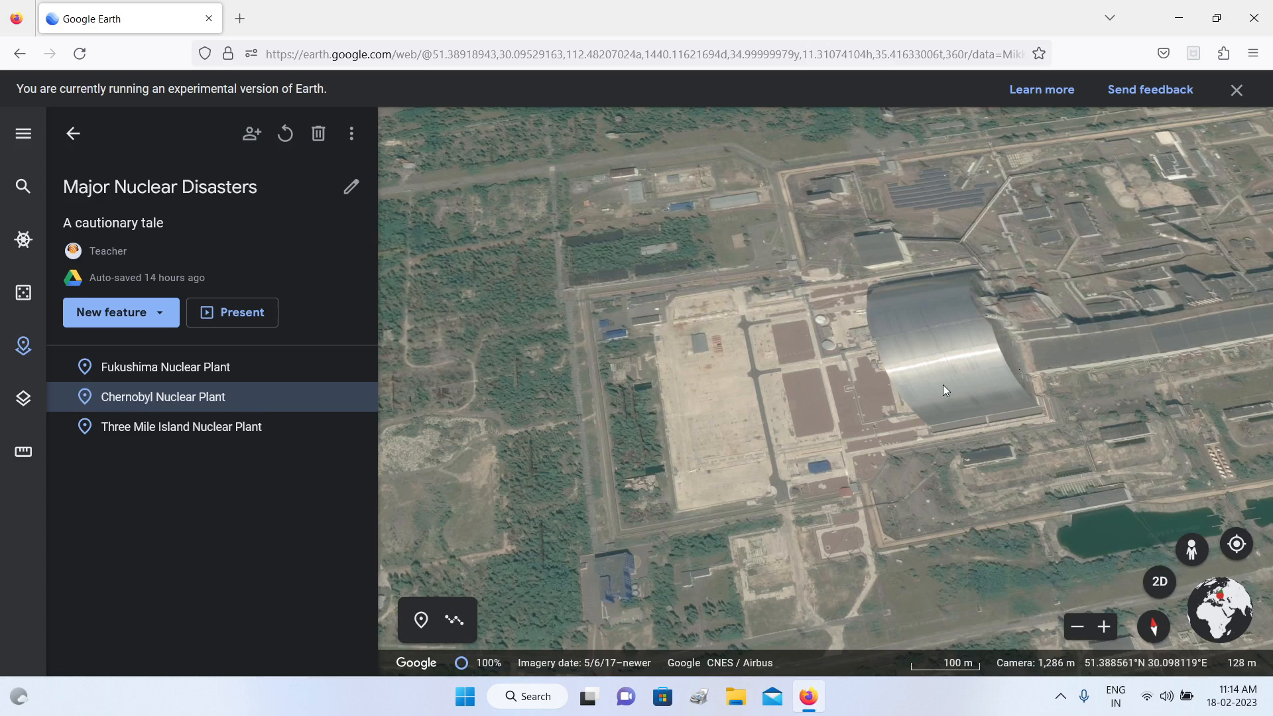
{"action": "left_click_drag", "start_coordinate": [941, 384], "coordinate": [874, 383]}
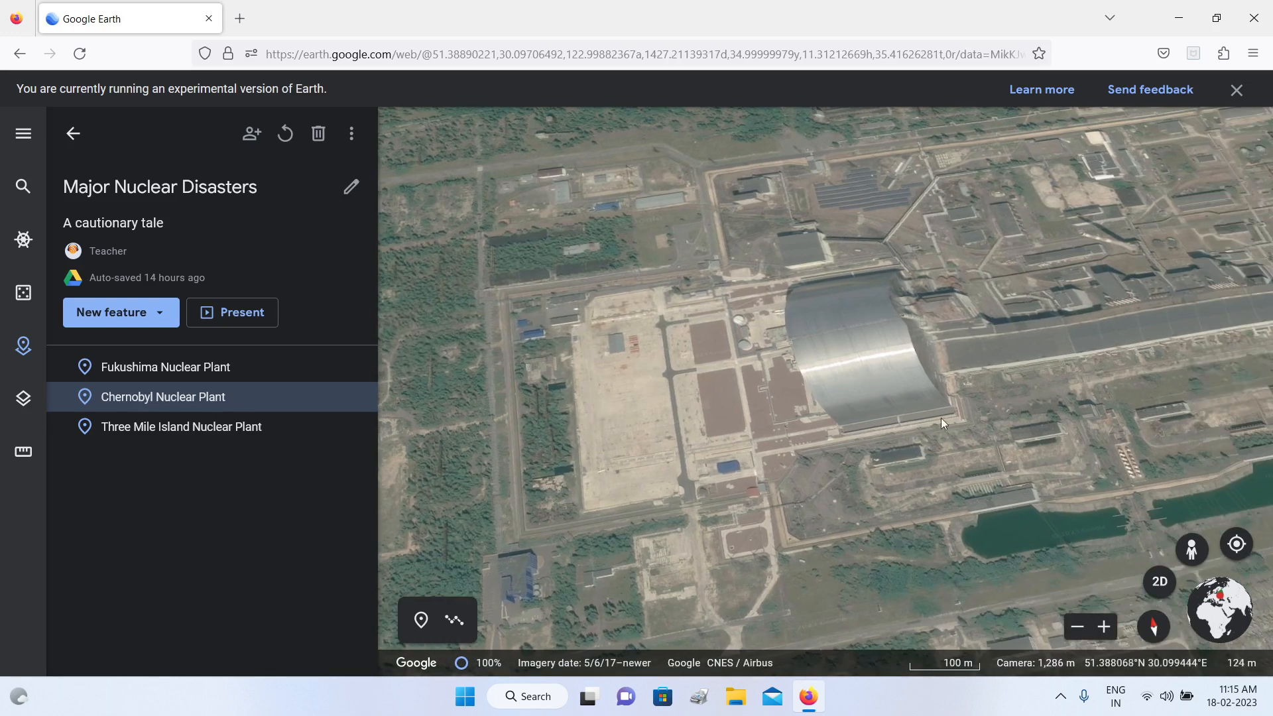
Step: Enter the rooftop Photo Sphere near the Chernobyl plant through Street View and frame the arched confinement structure in the view
{"action": "left_click", "coordinate": [1192, 551]}
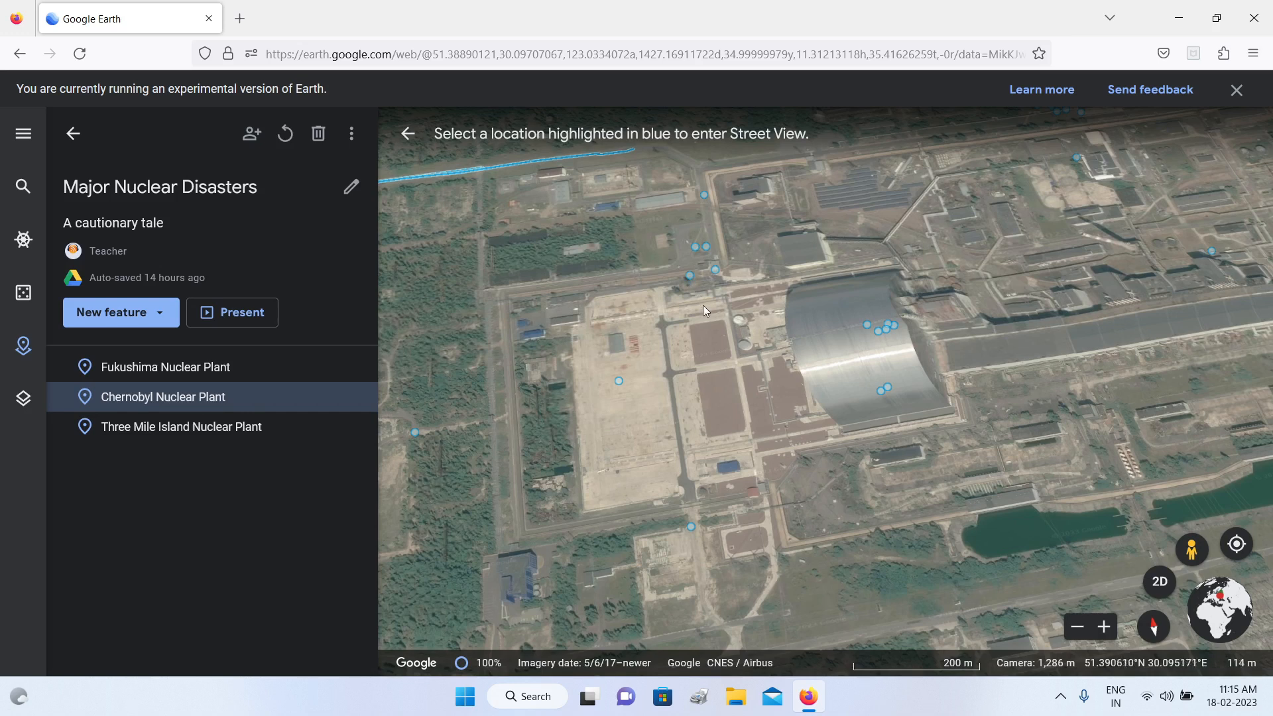
{"action": "left_click", "coordinate": [690, 528]}
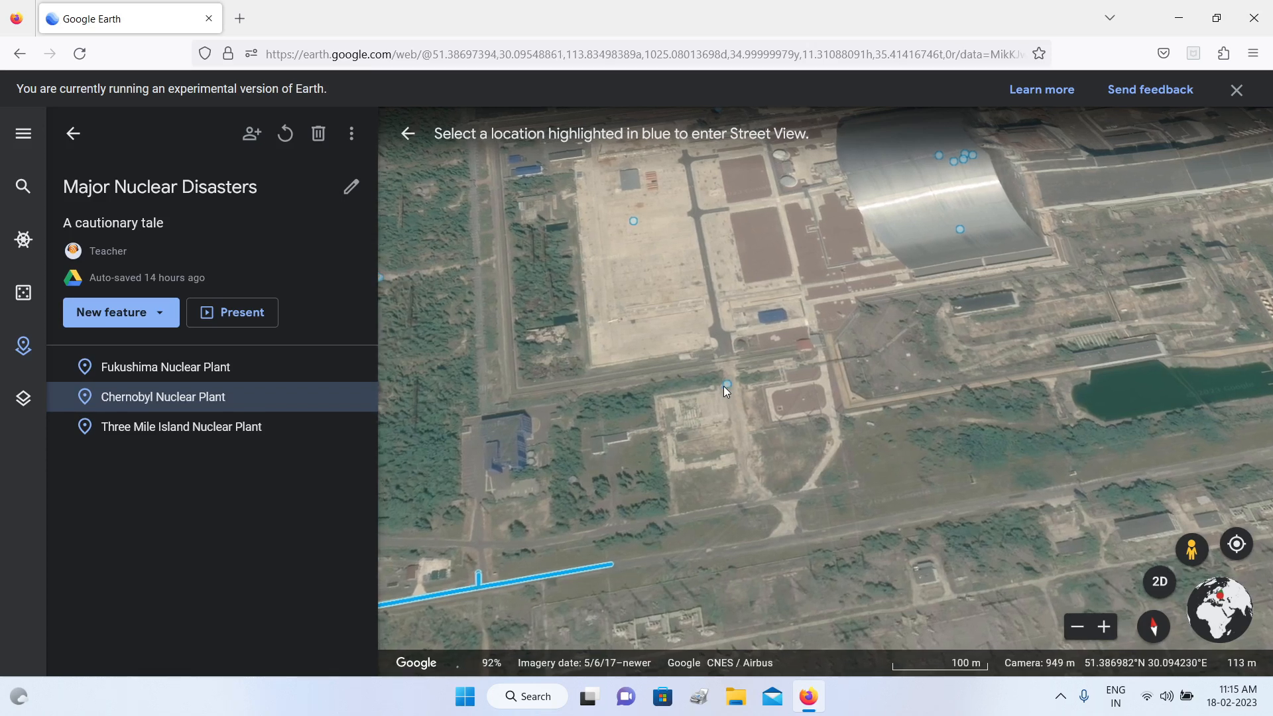
{"action": "left_click", "coordinate": [725, 389]}
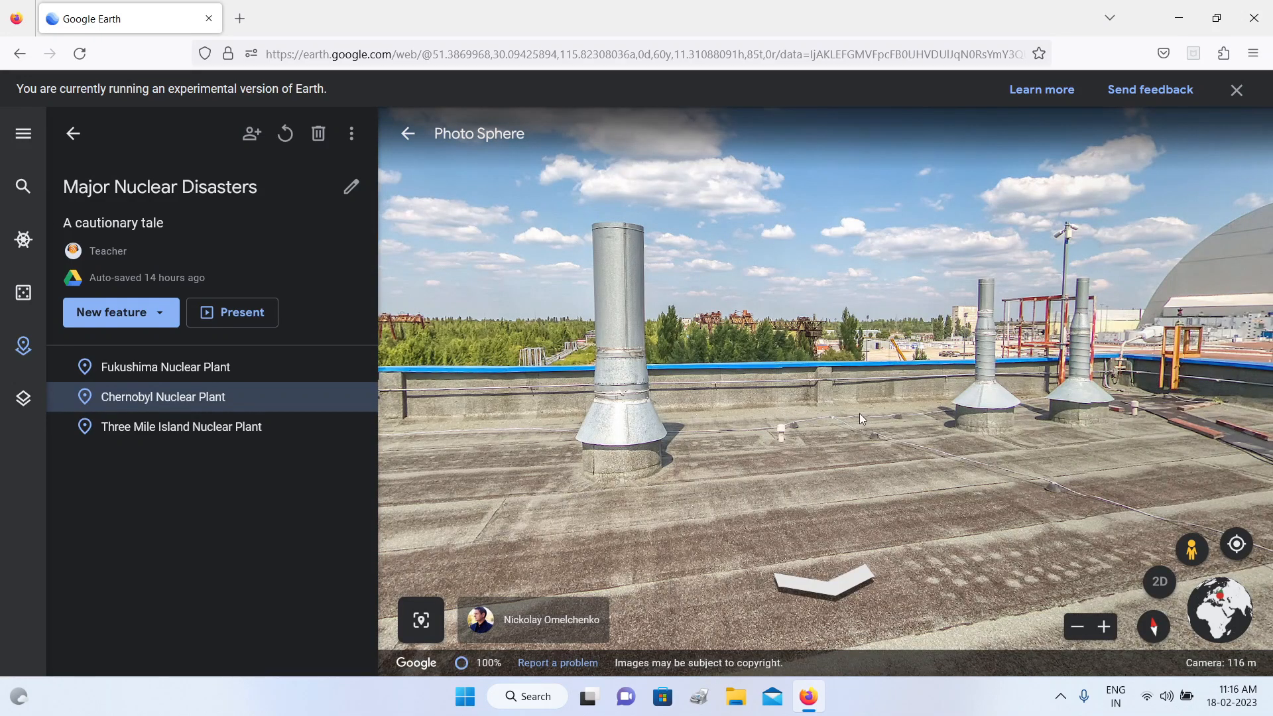
{"action": "left_click_drag", "start_coordinate": [941, 407], "coordinate": [568, 393]}
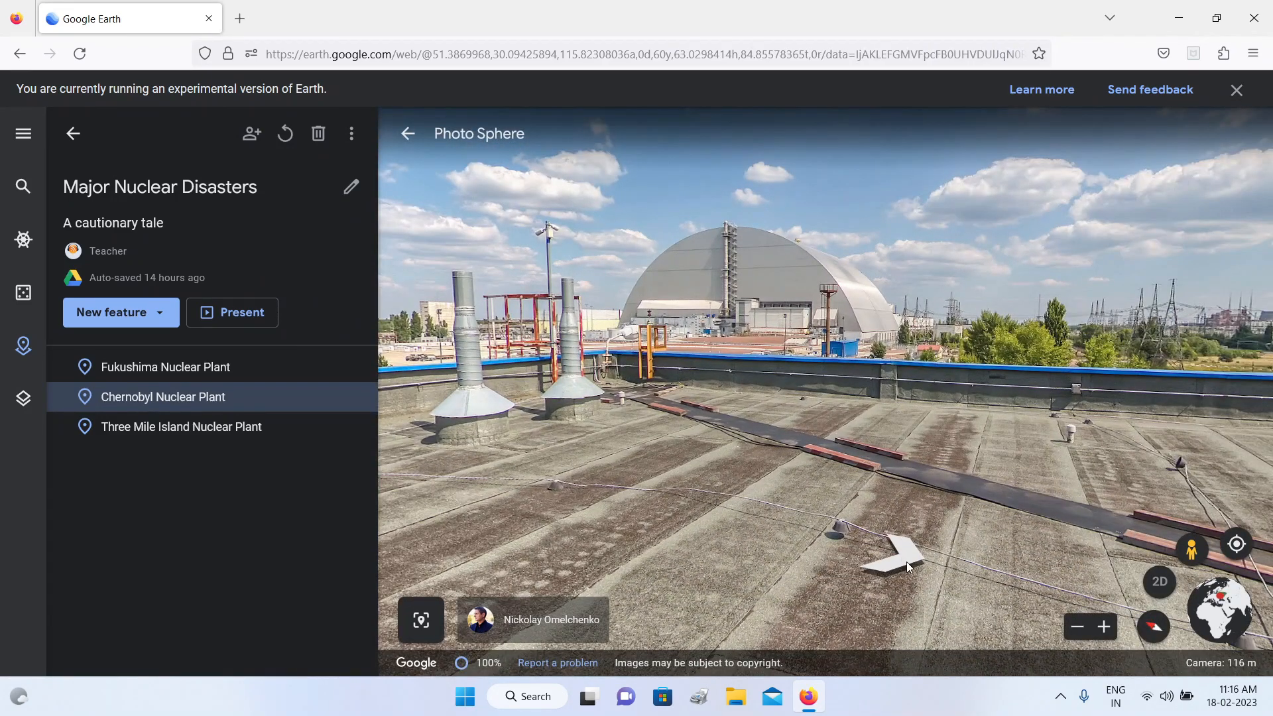
{"action": "left_click_drag", "start_coordinate": [907, 561], "coordinate": [334, 519]}
{"action": "left_click_drag", "start_coordinate": [948, 427], "coordinate": [1031, 372]}
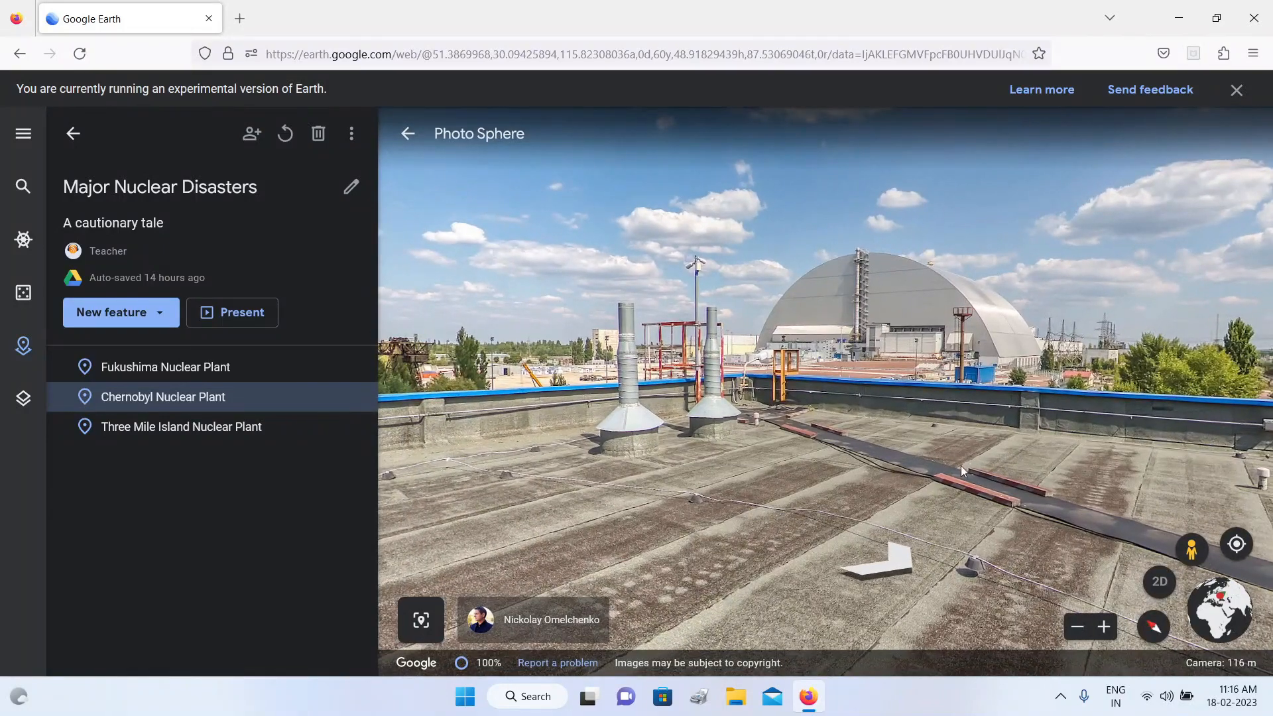
{"action": "scroll", "coordinate": [950, 415], "scroll_direction": "up", "scroll_amount": 2}
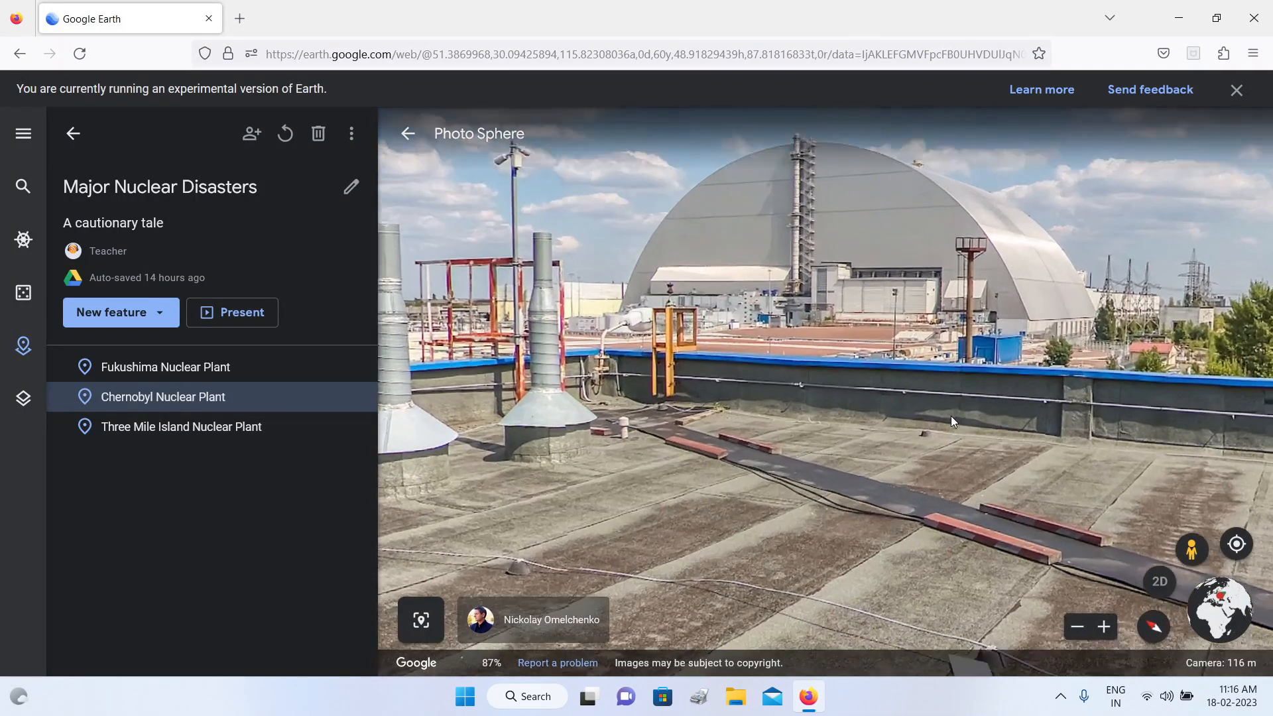
{"action": "left_click_drag", "start_coordinate": [933, 416], "coordinate": [1084, 503]}
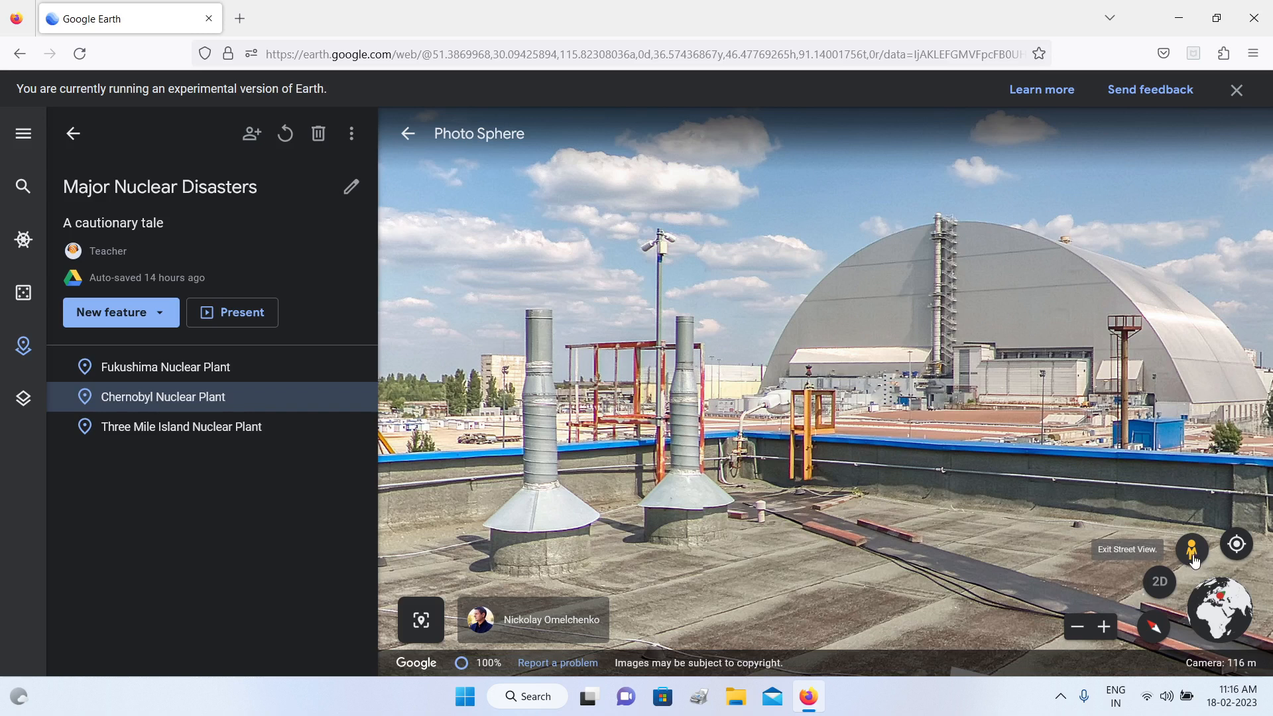
Step: Capture the rooftop view as a placemark titled "Confinement Structure" and place it directly after Chernobyl Nuclear Plant in the project
{"action": "left_click", "coordinate": [425, 626]}
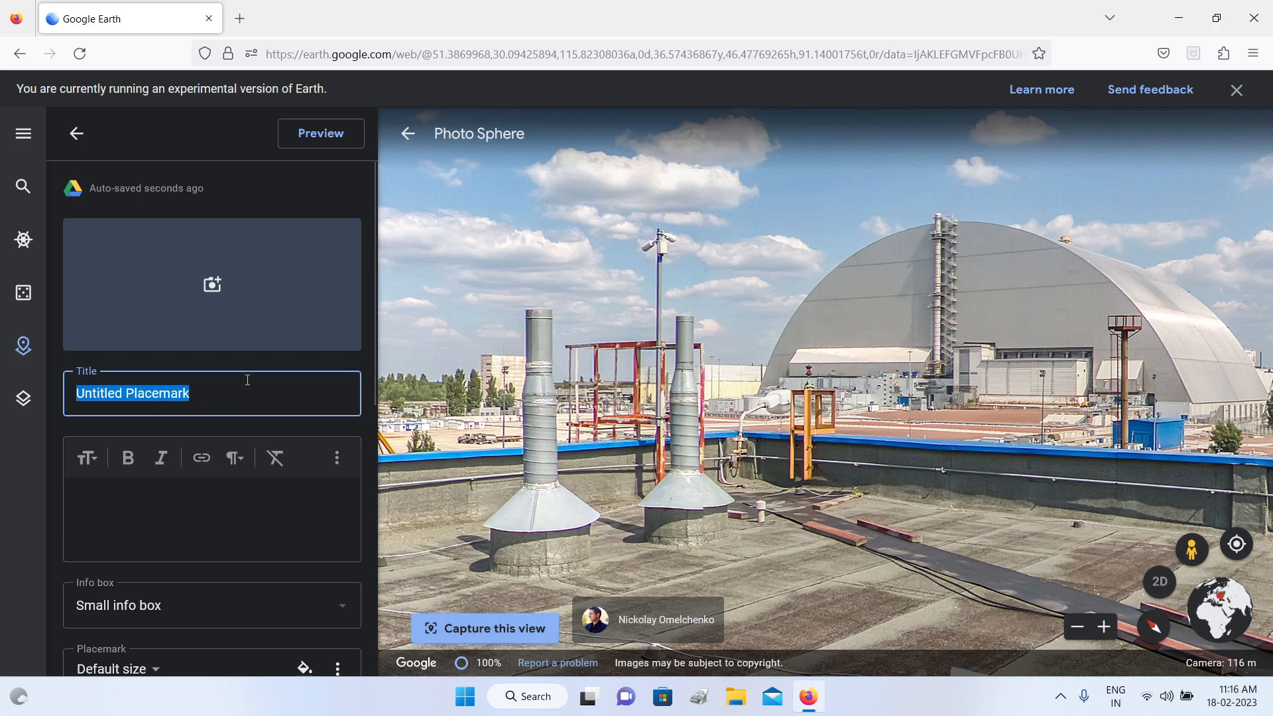
{"action": "type", "text": "Confine"}
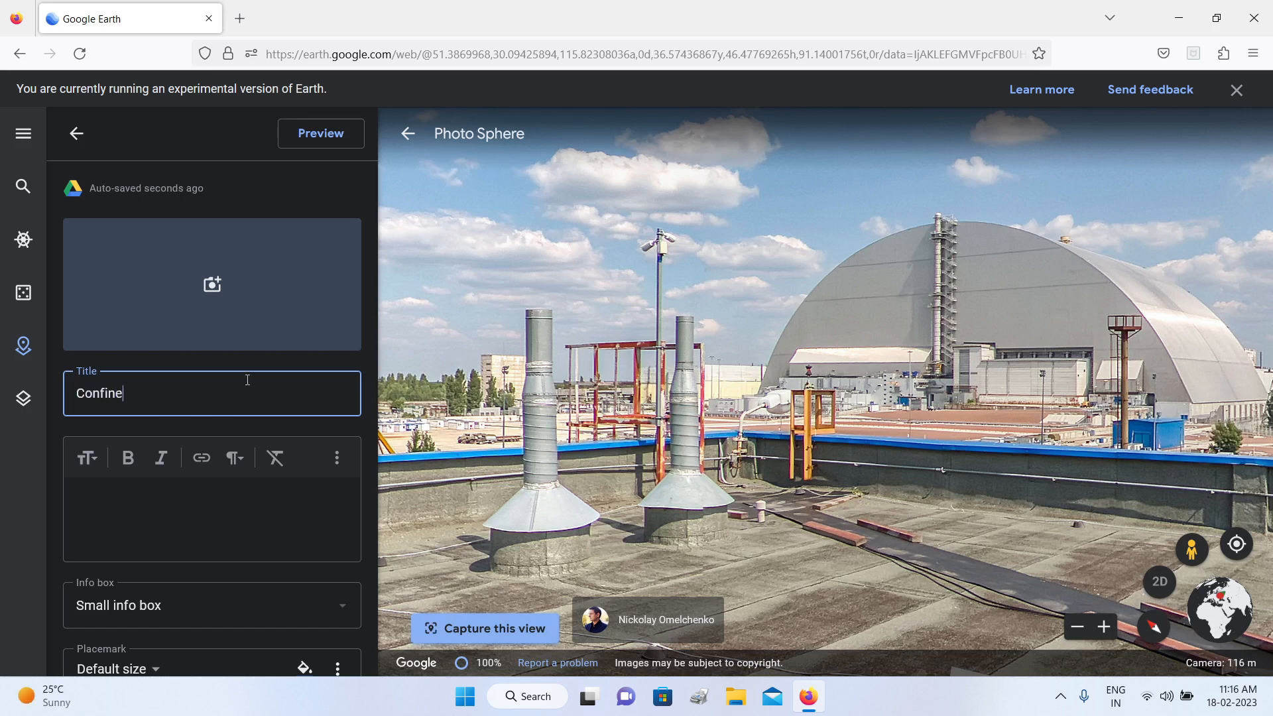
{"action": "type", "text": "ment Structure"}
{"action": "left_click", "coordinate": [91, 496]}
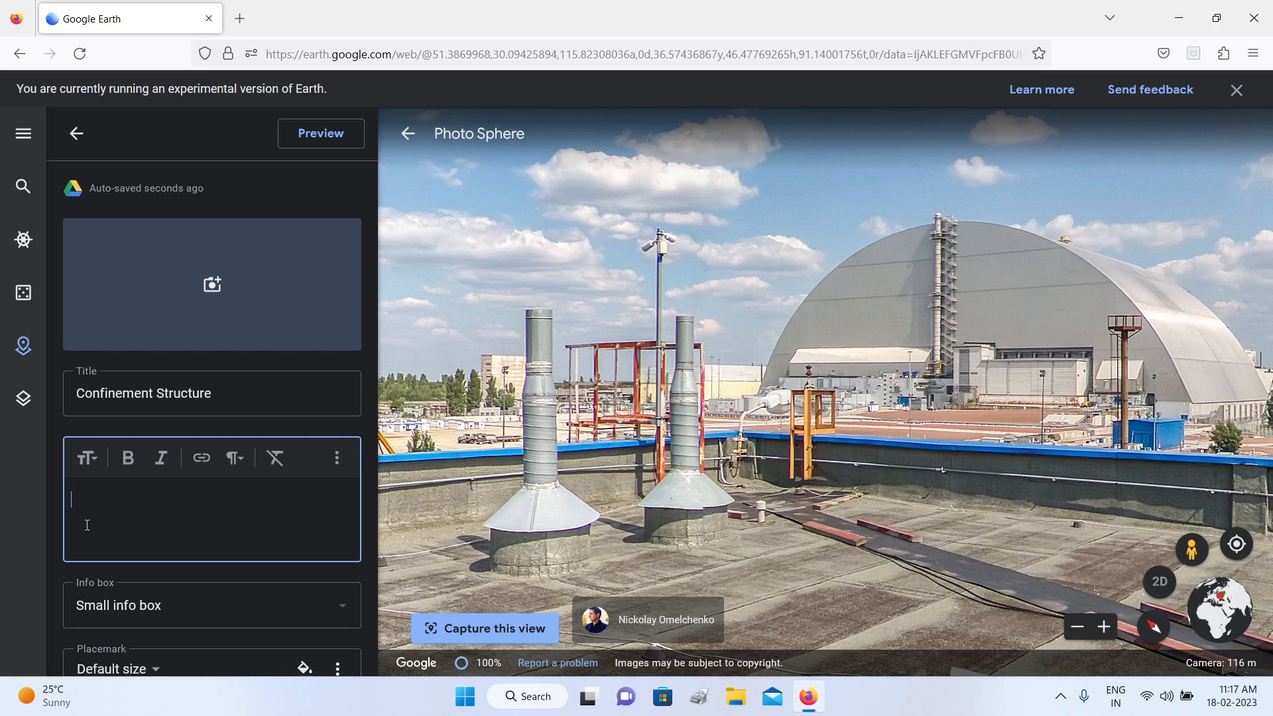
{"action": "left_click", "coordinate": [74, 134]}
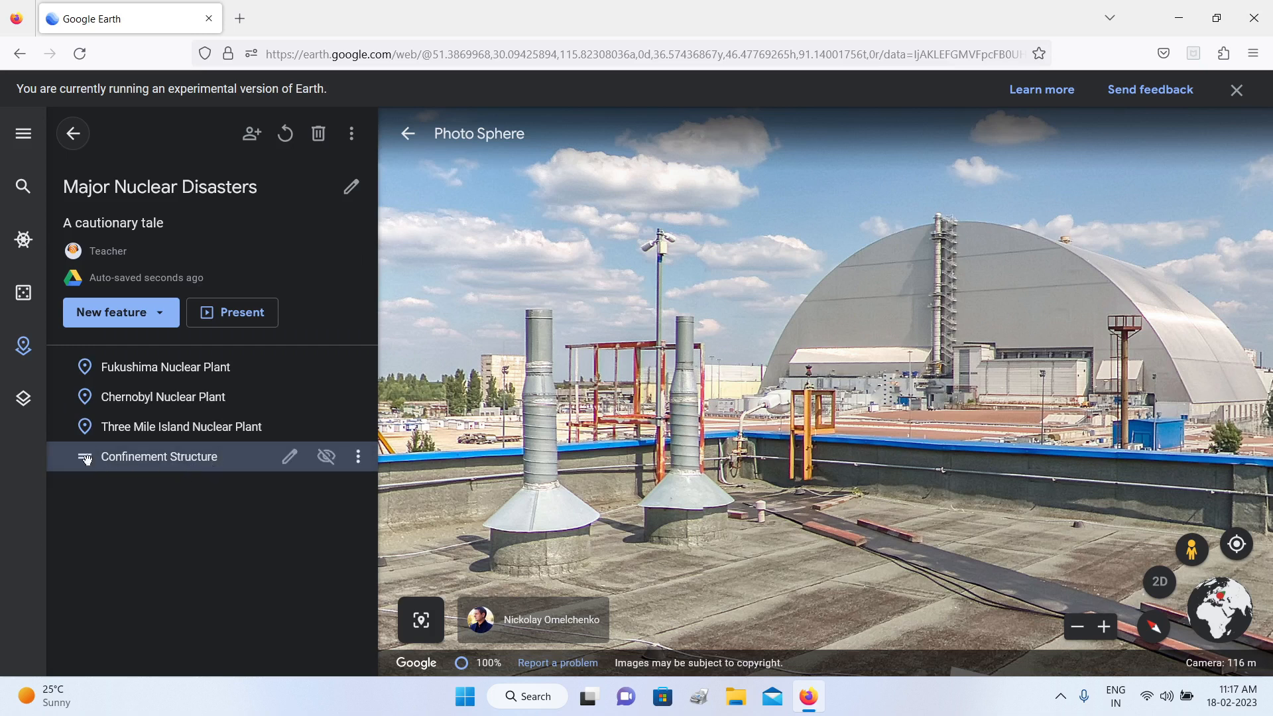
{"action": "left_click_drag", "start_coordinate": [85, 458], "coordinate": [92, 426]}
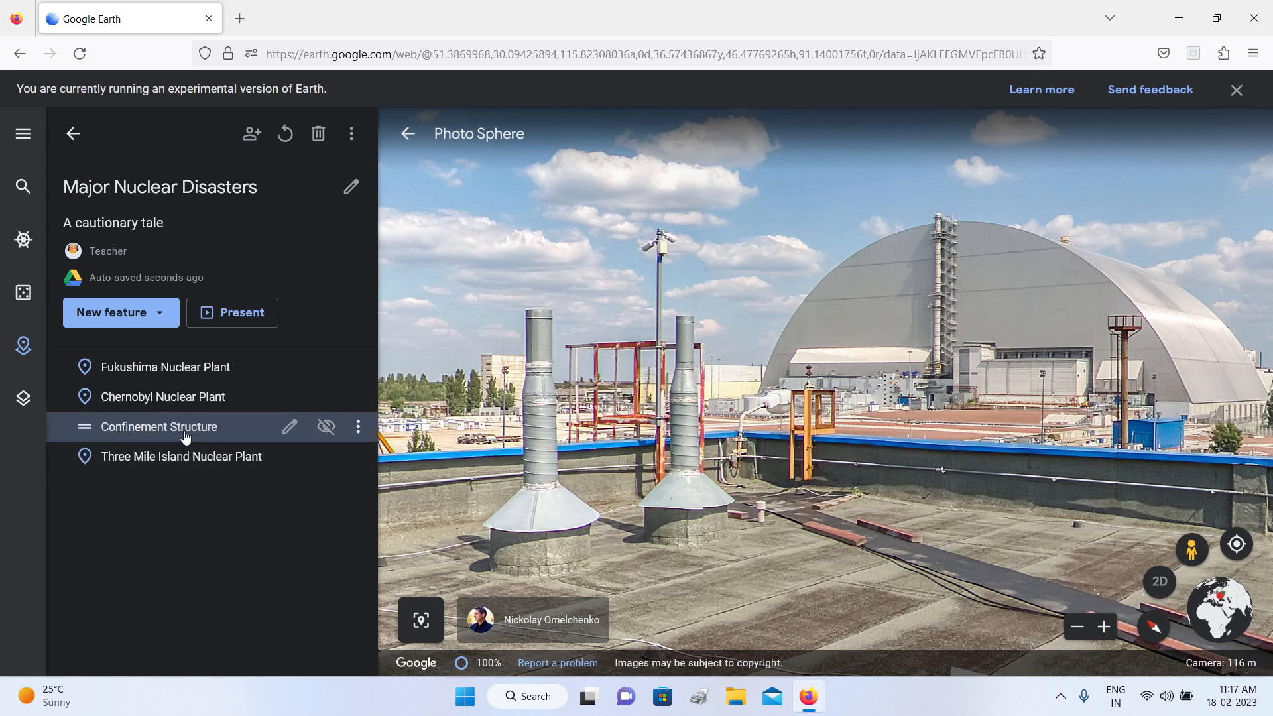
Step: Leave the rooftop Photo Sphere, enter the Street View Photo Sphere on the arched structure, and tilt the interior view upward
{"action": "left_click_drag", "start_coordinate": [966, 334], "coordinate": [838, 349]}
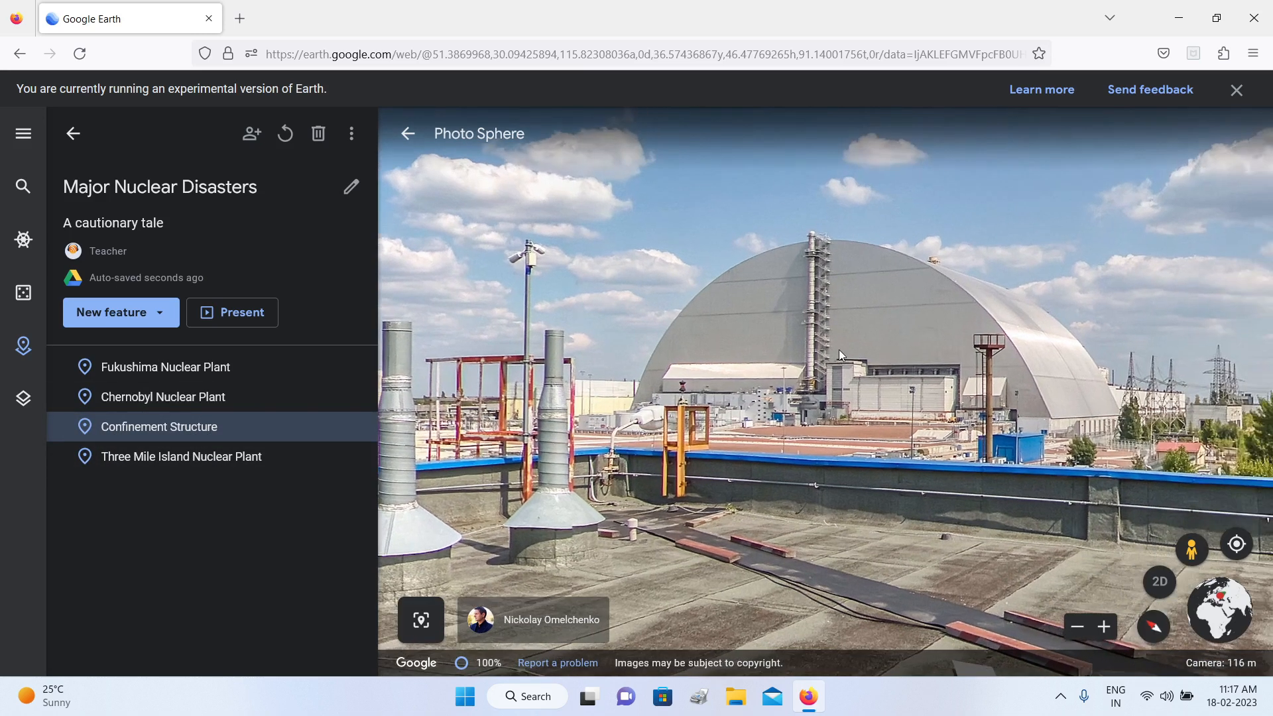
{"action": "left_click", "coordinate": [1191, 550]}
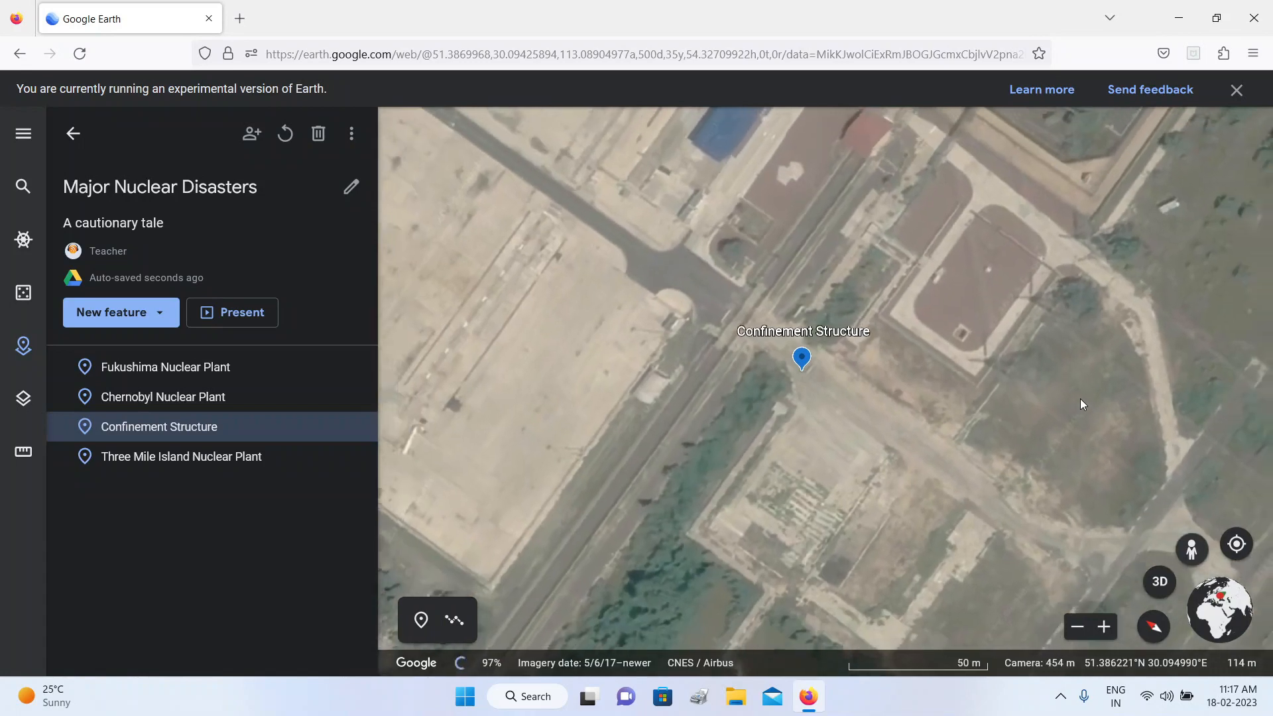
{"action": "scroll", "coordinate": [1080, 400], "scroll_direction": "down", "scroll_amount": 5}
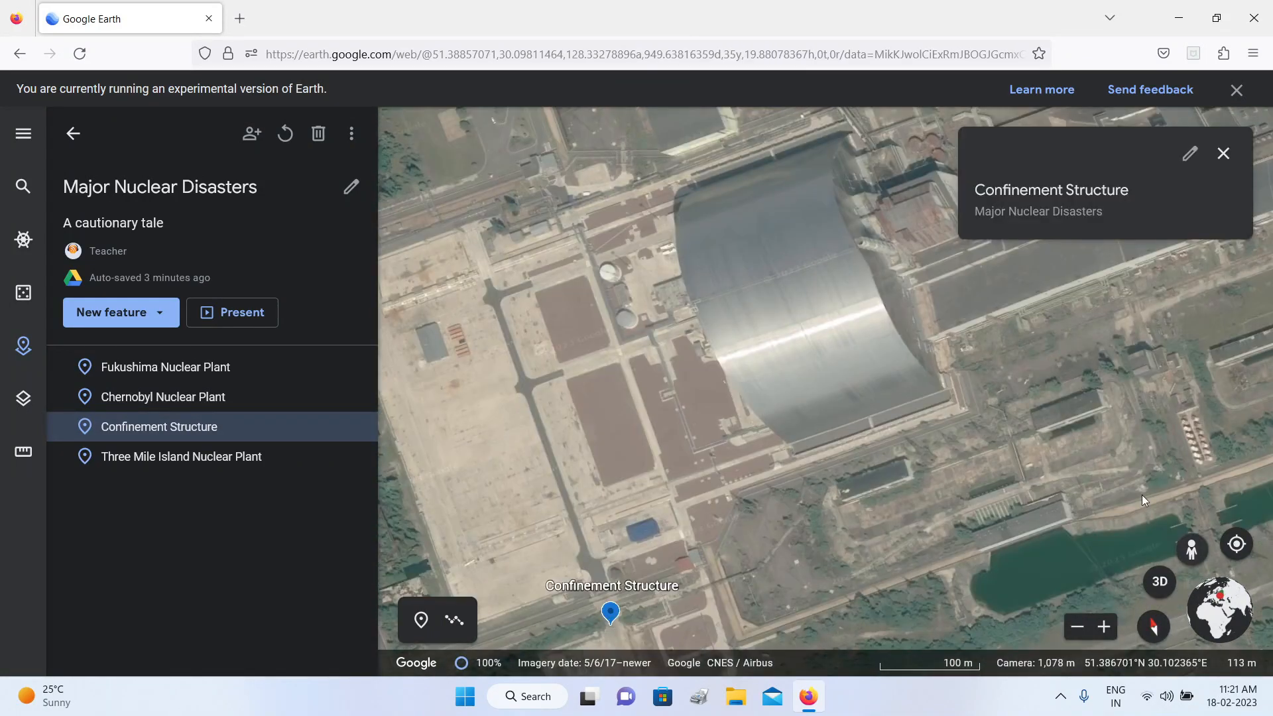
{"action": "left_click", "coordinate": [1186, 549]}
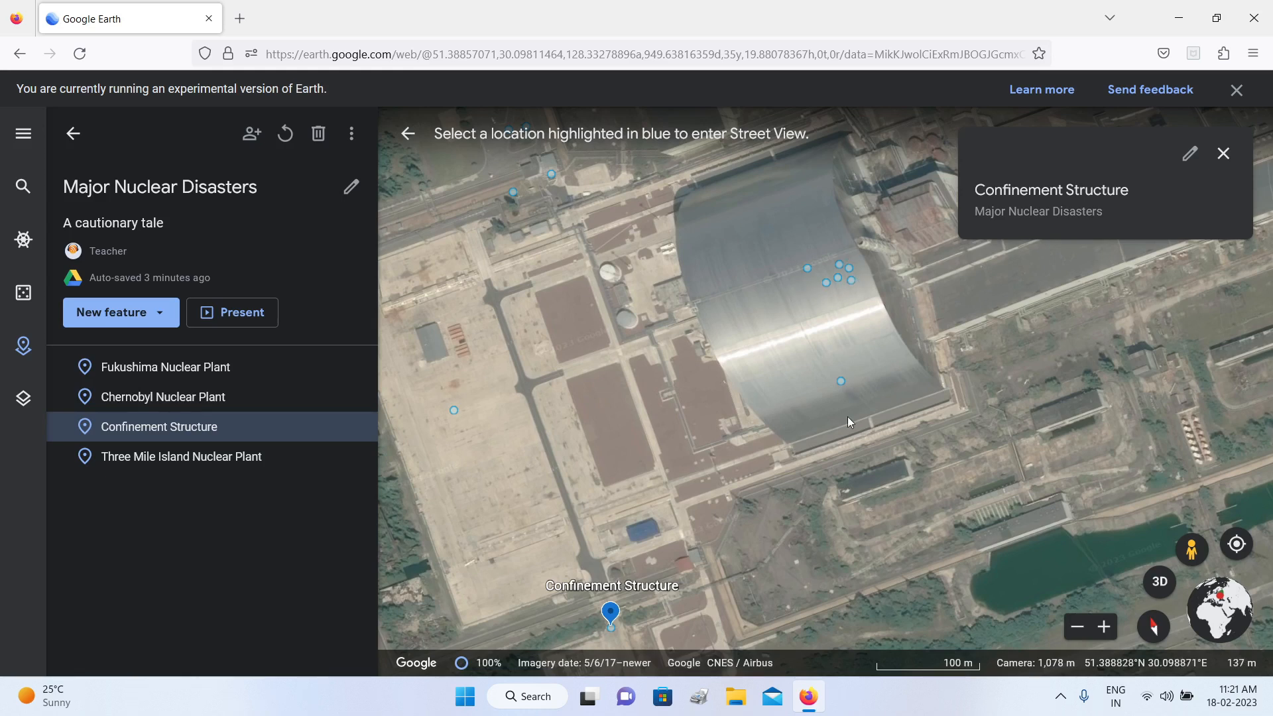
{"action": "left_click", "coordinate": [842, 381]}
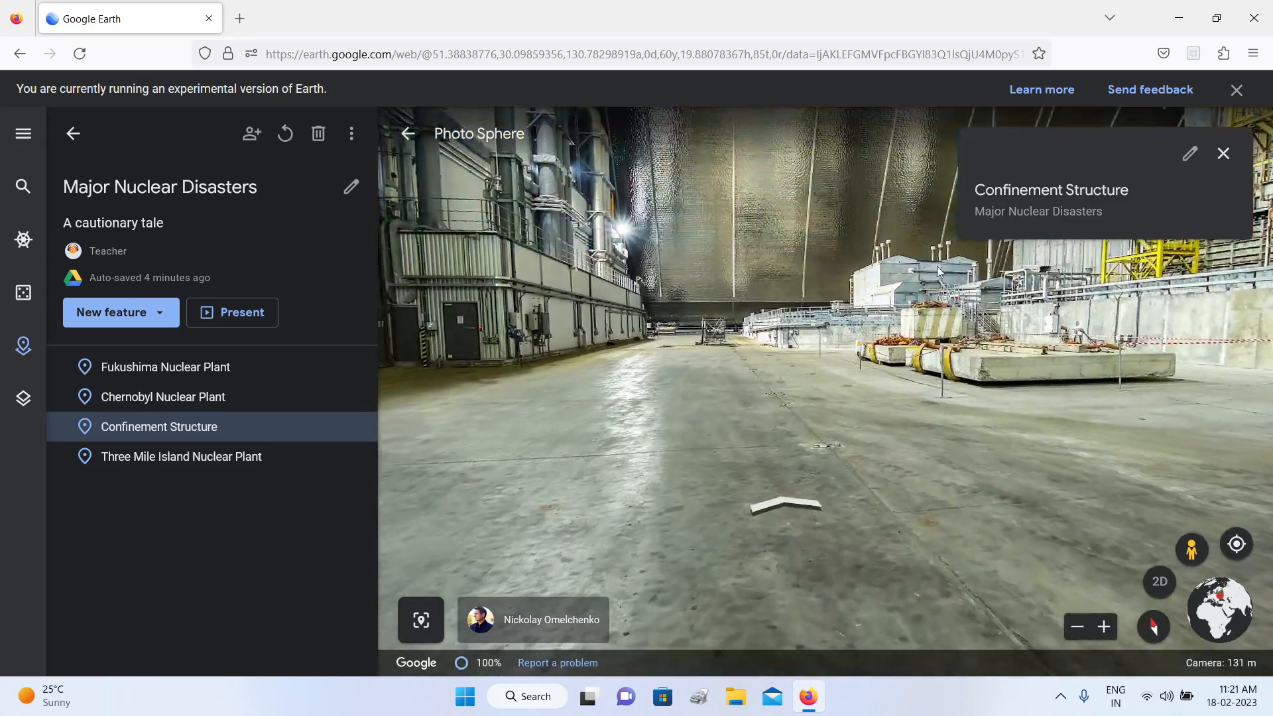
{"action": "left_click_drag", "start_coordinate": [797, 250], "coordinate": [676, 461]}
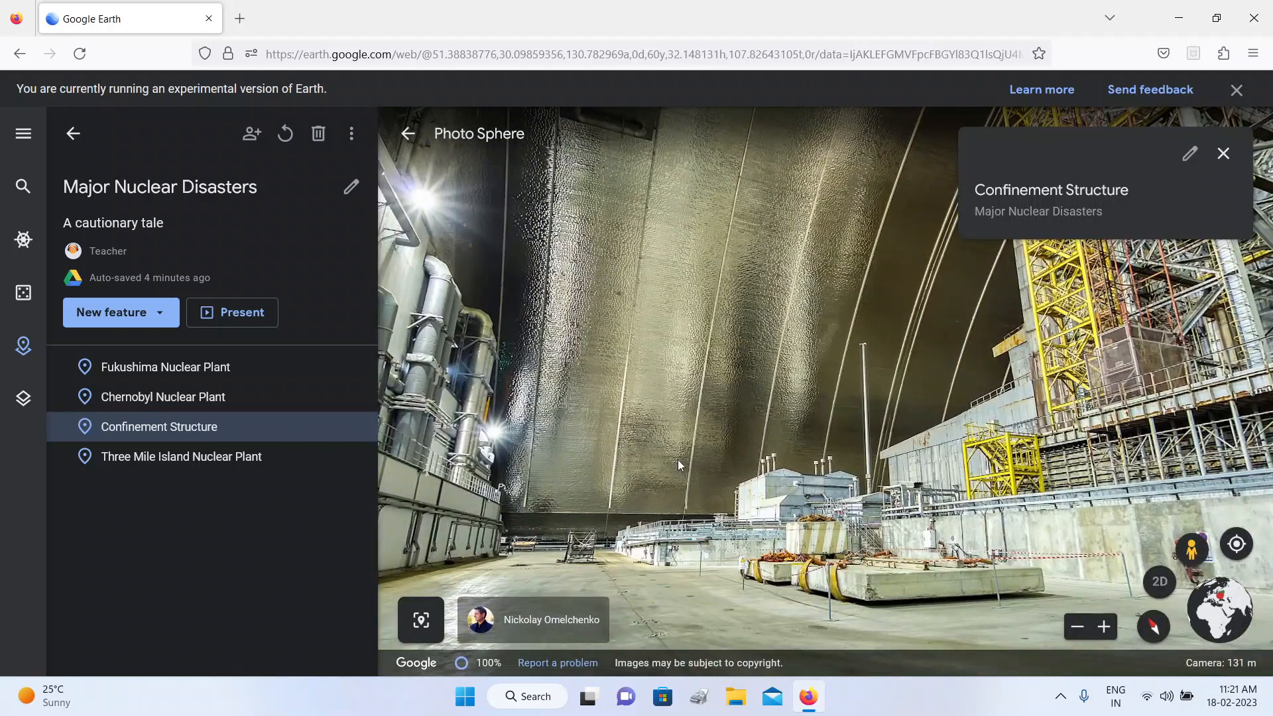
Step: Capture the interior view as a placemark titled "Inside the Containment" and place it directly after Confinement Structure in the project
{"action": "left_click", "coordinate": [420, 621]}
{"action": "type", "text": "Inside the Containment"}
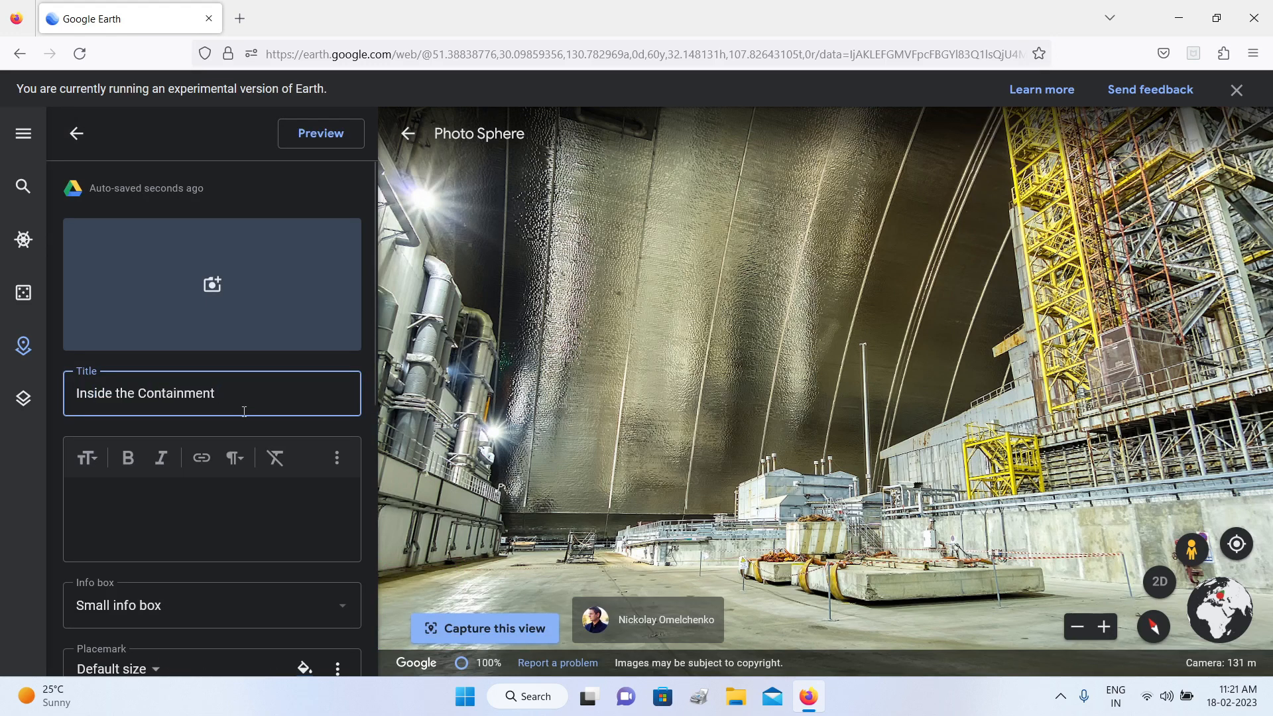
{"action": "left_click", "coordinate": [128, 508]}
{"action": "left_click_drag", "start_coordinate": [785, 268], "coordinate": [822, 273]}
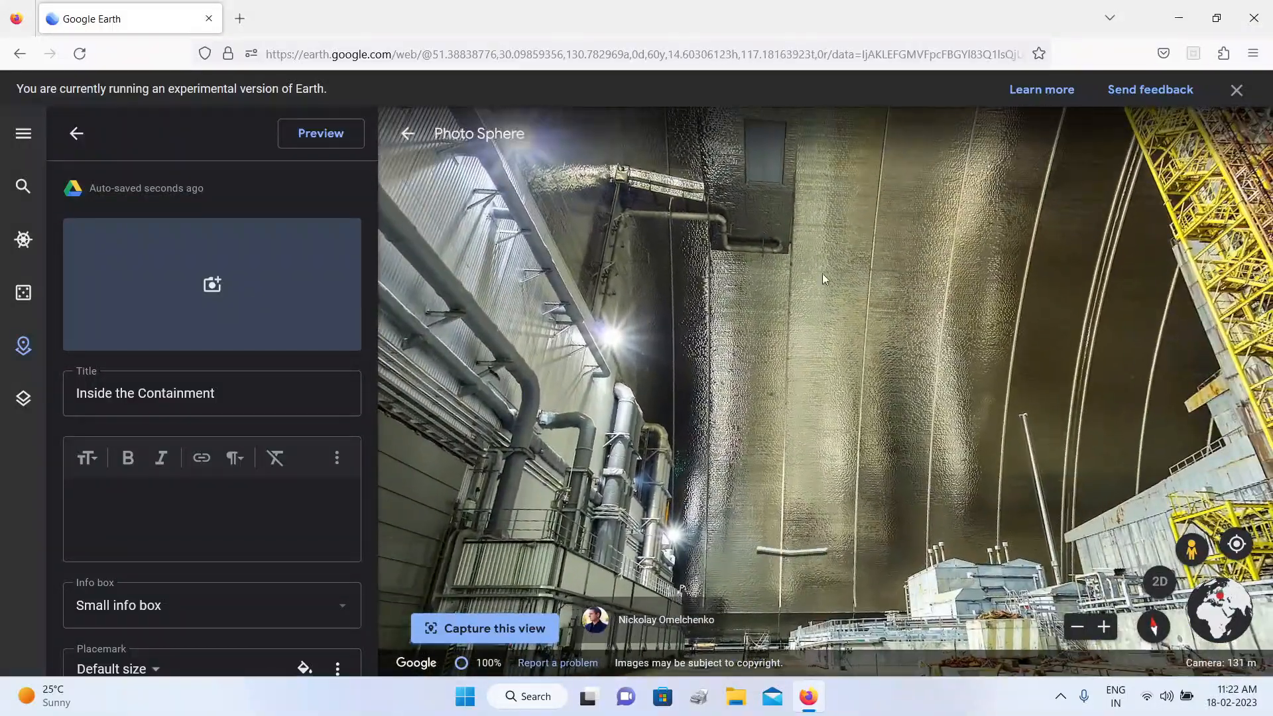
{"action": "left_click", "coordinate": [77, 136]}
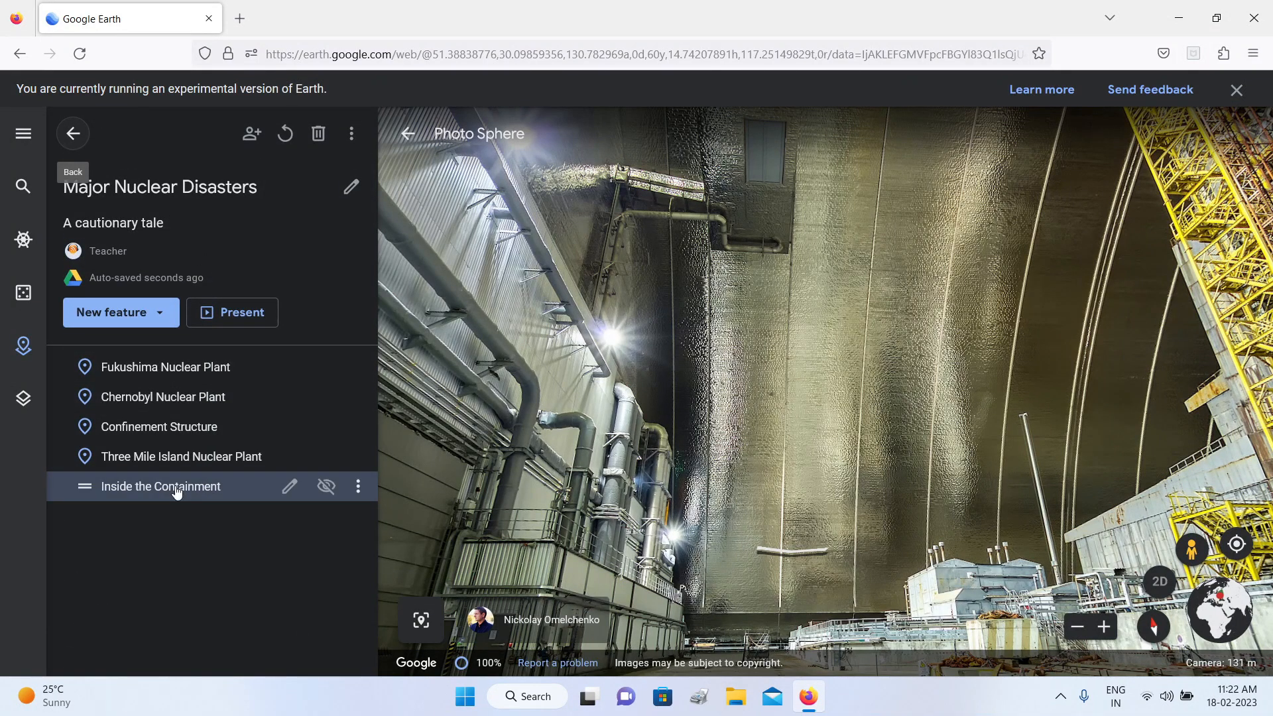
{"action": "left_click_drag", "start_coordinate": [177, 491], "coordinate": [189, 451]}
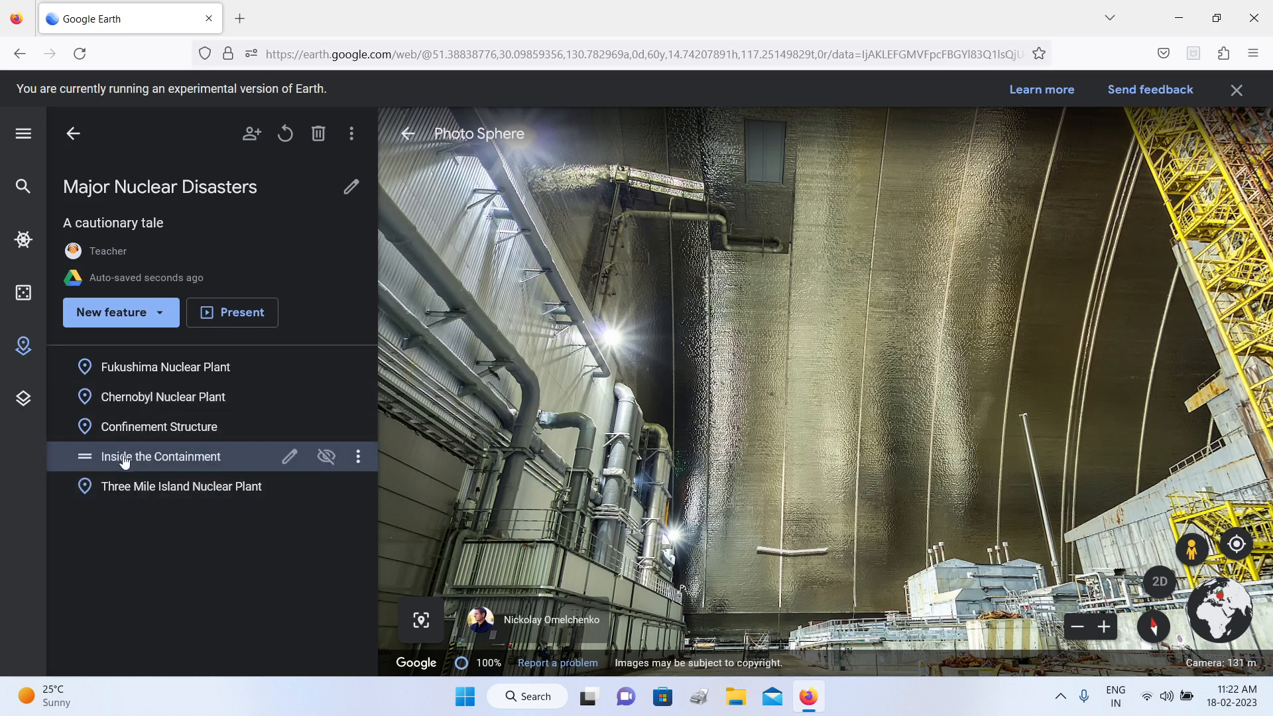
Step: Present the project from Chernobyl Nuclear Plant through Confinement Structure to Inside the Containment, and exit the presentation
{"action": "left_click", "coordinate": [239, 321]}
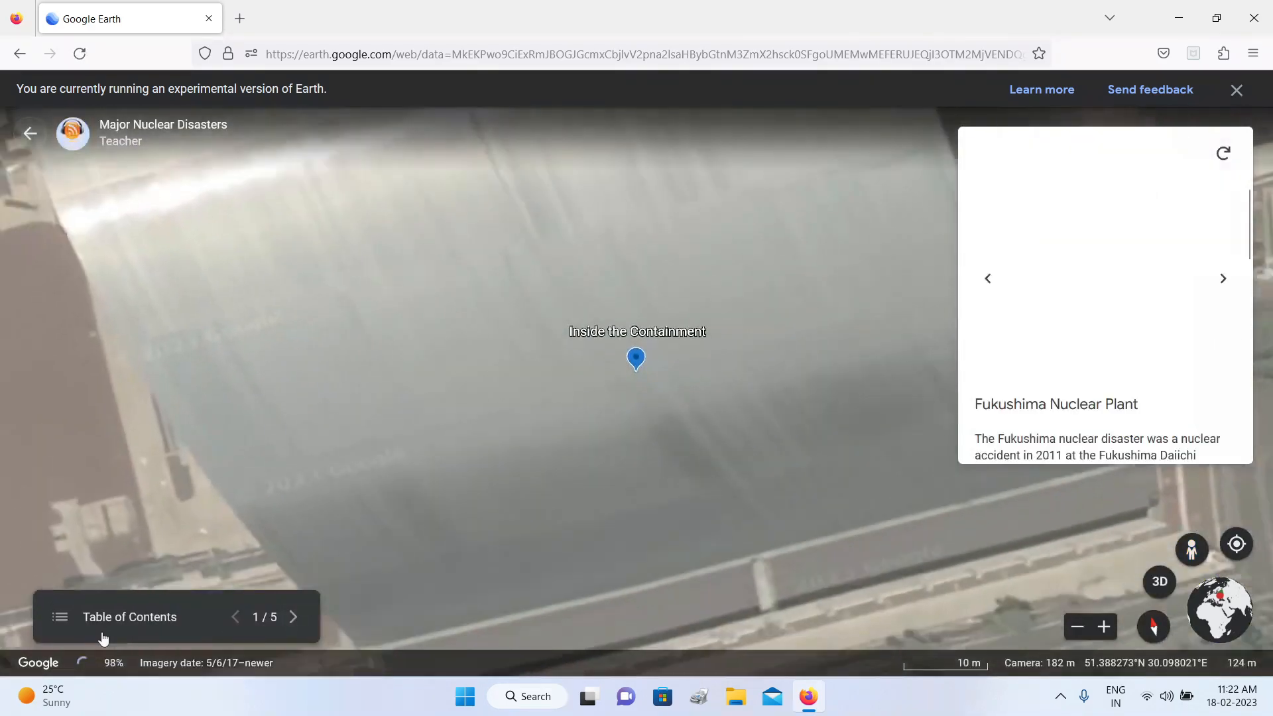
{"action": "left_click", "coordinate": [102, 638]}
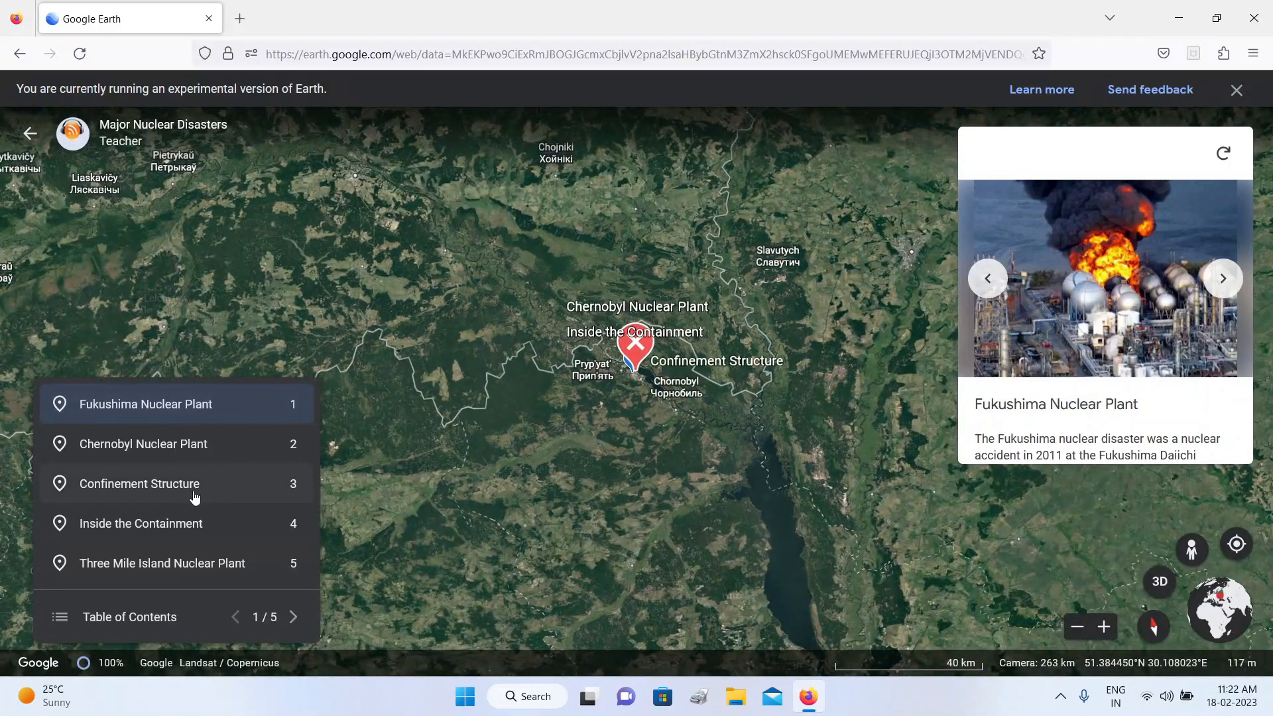
{"action": "left_click", "coordinate": [198, 453]}
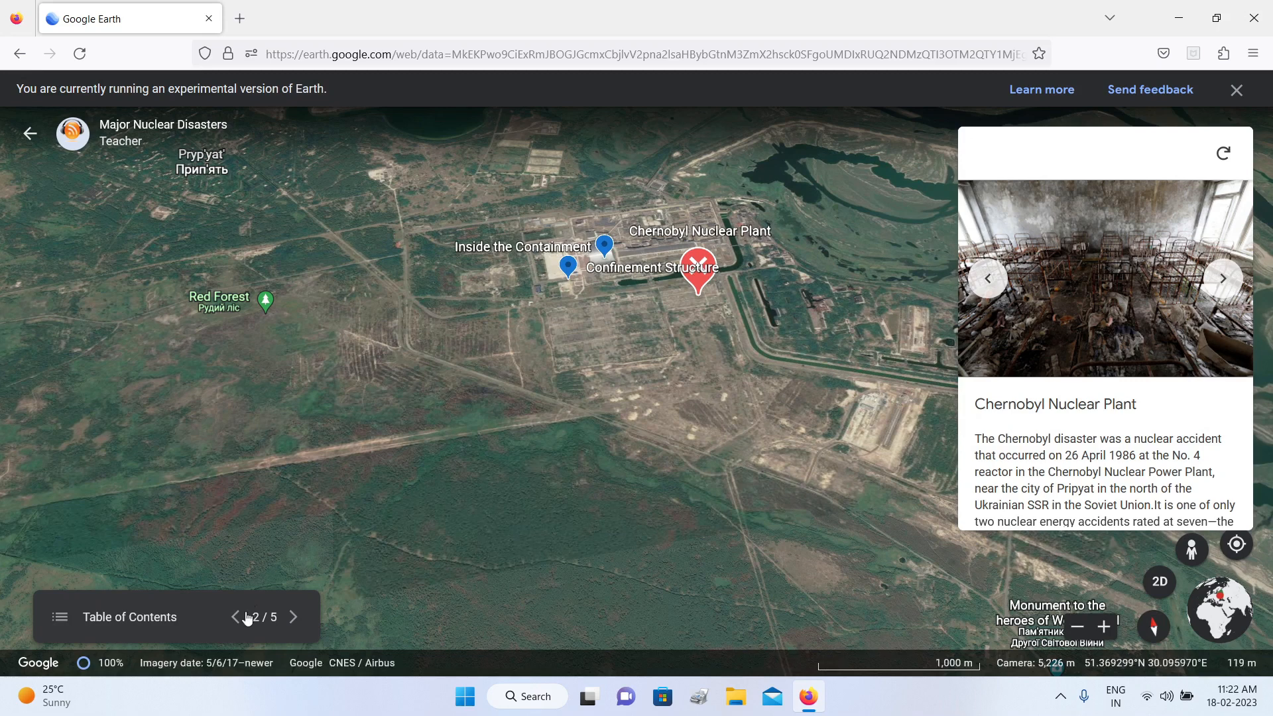
{"action": "left_click", "coordinate": [294, 617]}
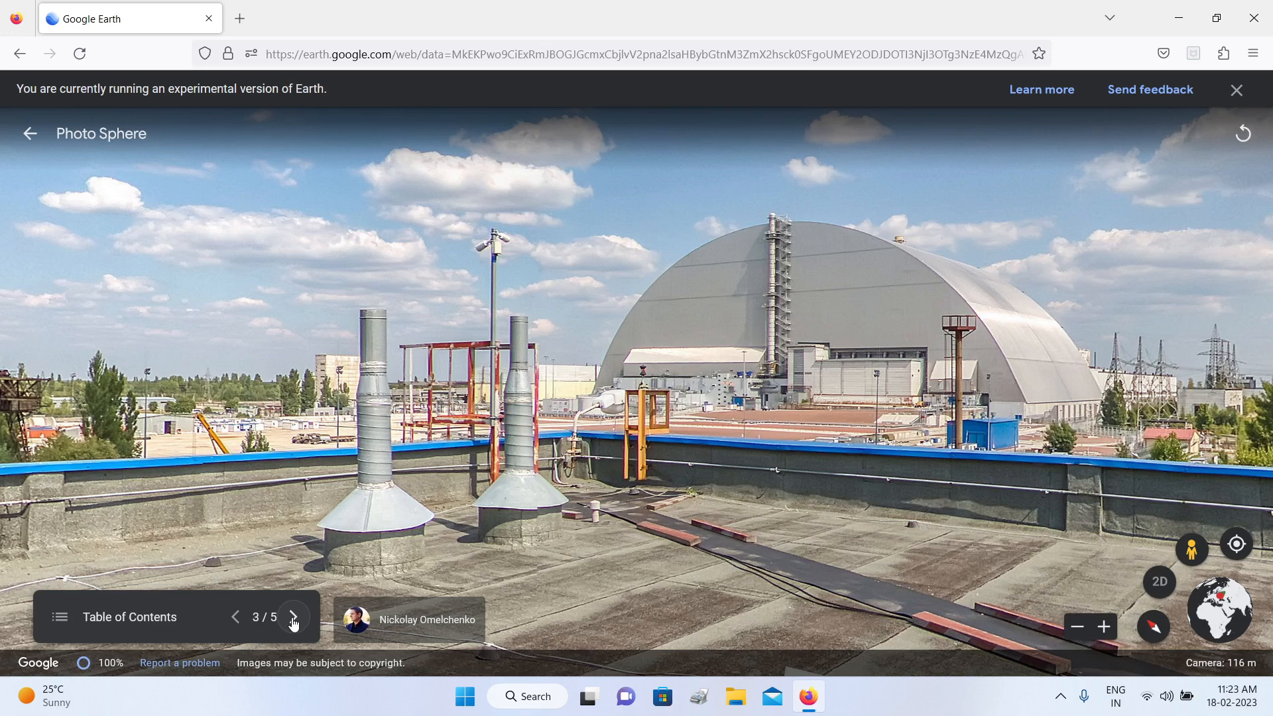
{"action": "left_click", "coordinate": [293, 620]}
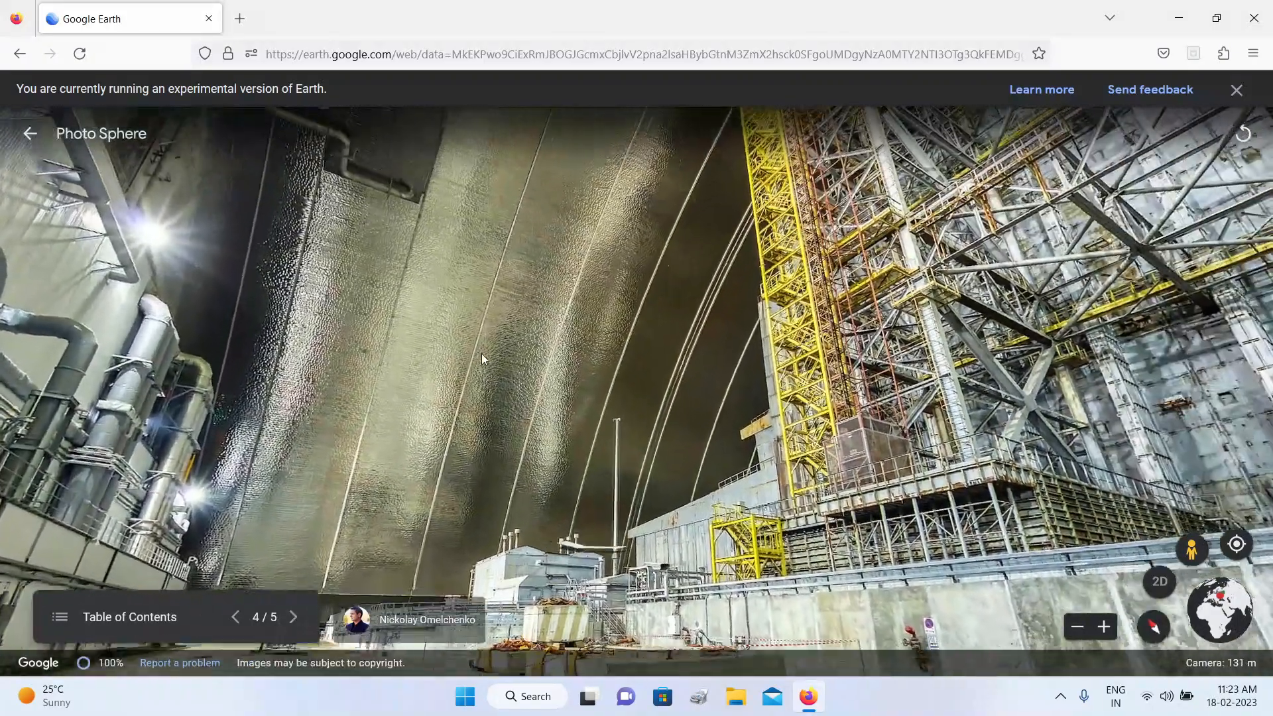
{"action": "left_click_drag", "start_coordinate": [482, 359], "coordinate": [505, 351]}
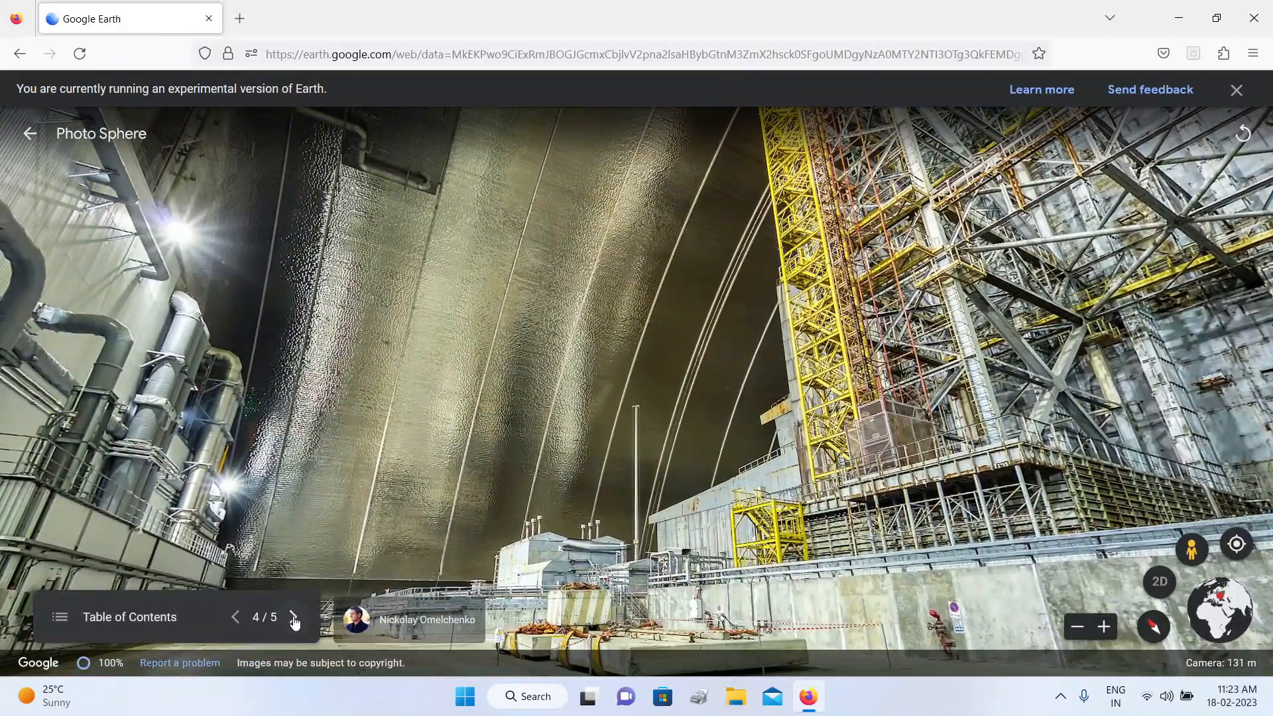
{"action": "left_click", "coordinate": [58, 619]}
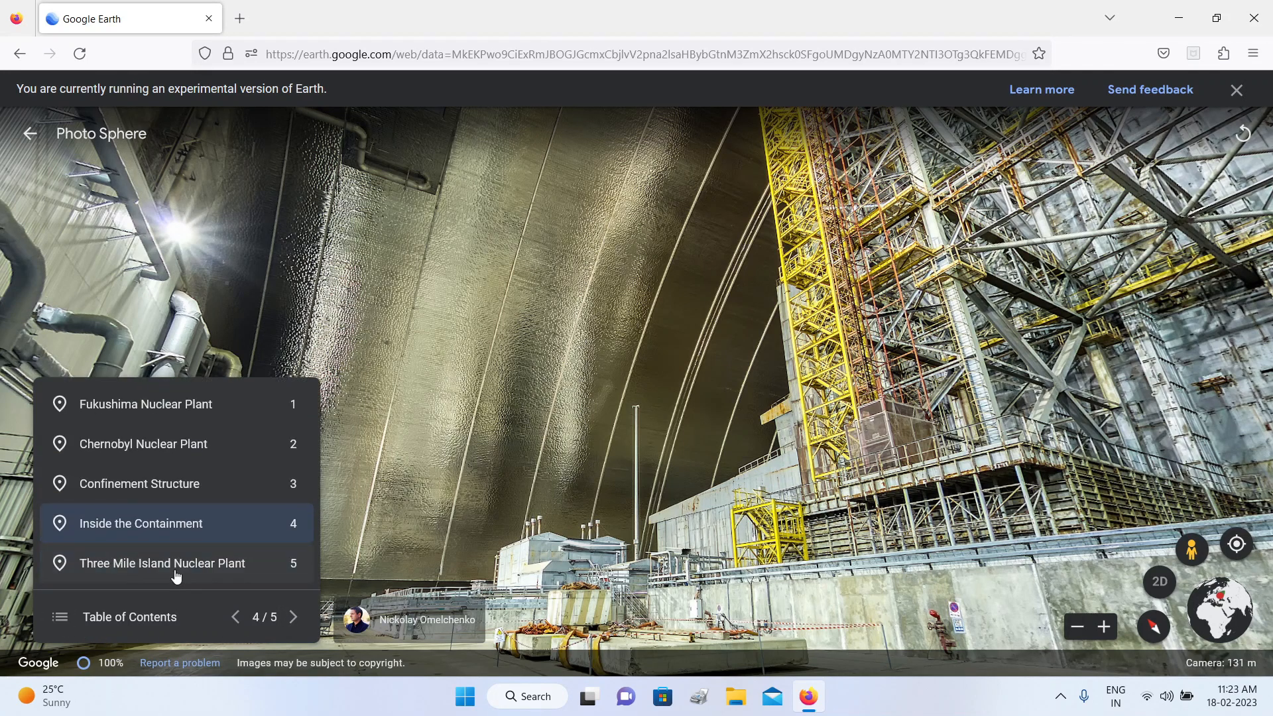
{"action": "left_click", "coordinate": [31, 134]}
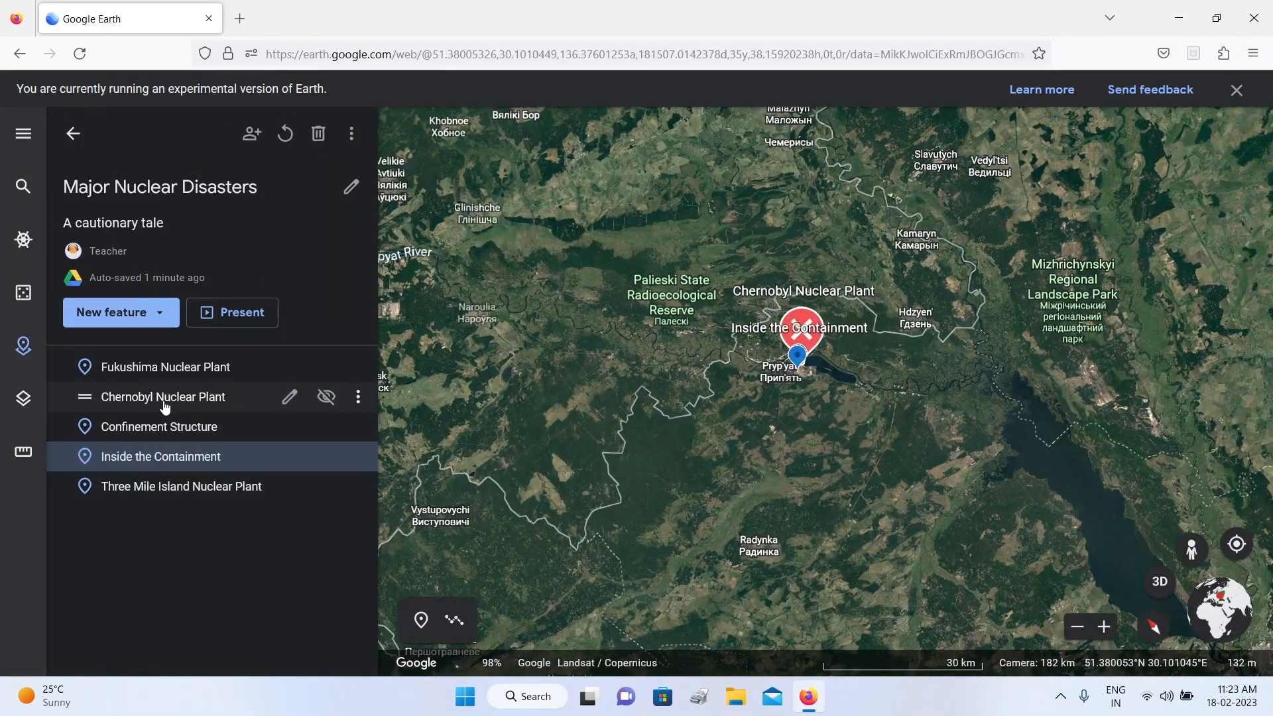
Step: Fly to the Chernobyl Nuclear Plant placemark, close its info box, and reset the map to a north-up, top-down view of the site
{"action": "left_click", "coordinate": [164, 402]}
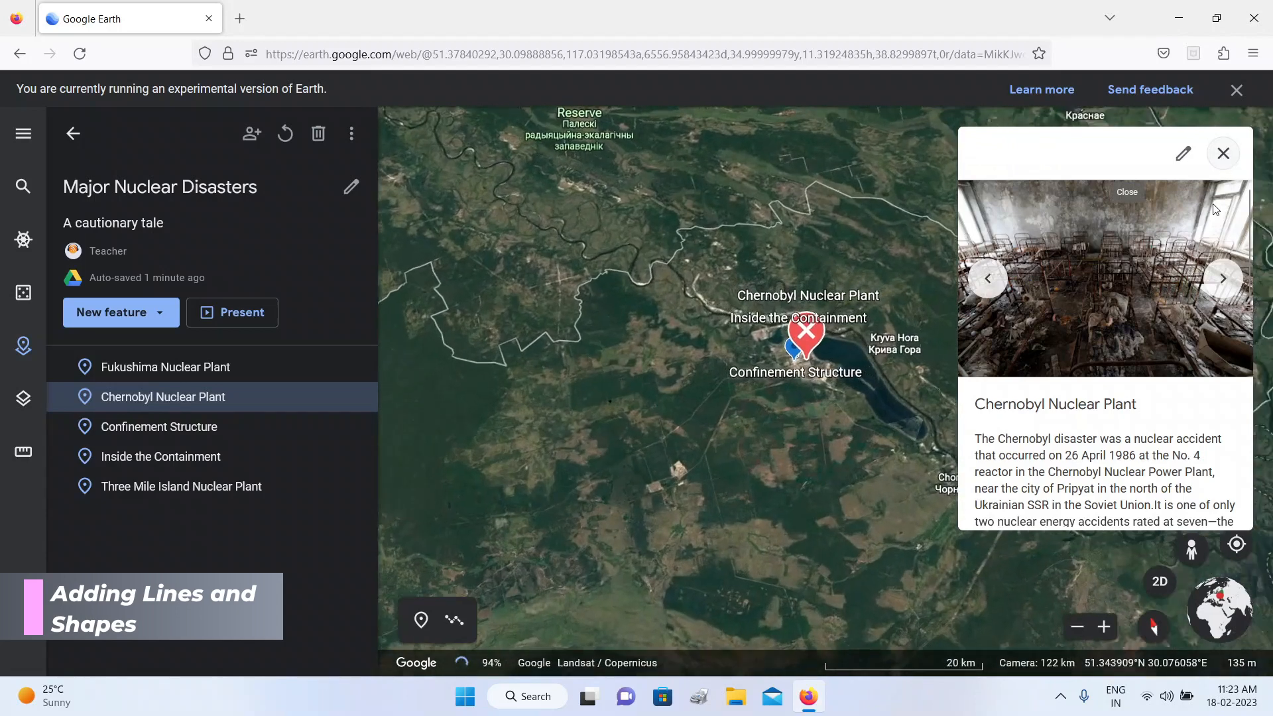
{"action": "left_click", "coordinate": [1223, 153]}
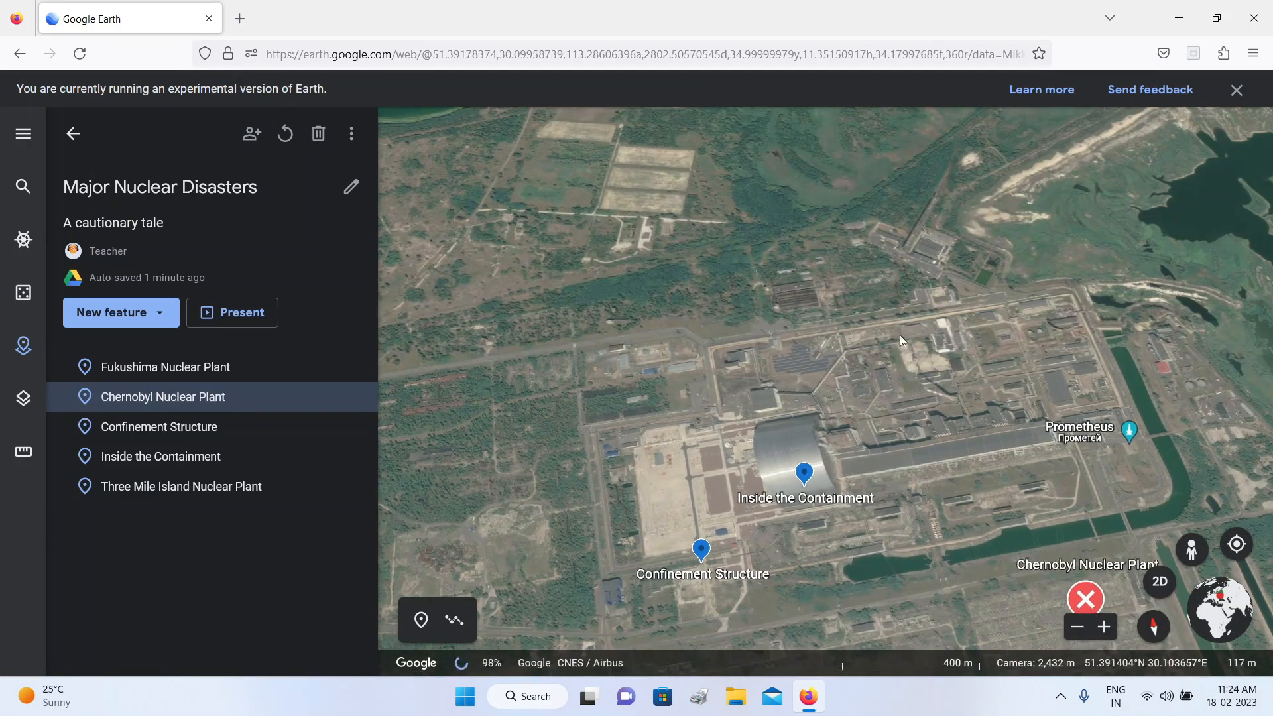
{"action": "mouse_move", "coordinate": [868, 214]}
{"action": "left_mouse_down"}
{"action": "mouse_move", "coordinate": [861, 239]}
{"action": "mouse_move", "coordinate": [873, 202]}
{"action": "mouse_move", "coordinate": [859, 220]}
{"action": "mouse_move", "coordinate": [890, 215]}
{"action": "left_mouse_up"}
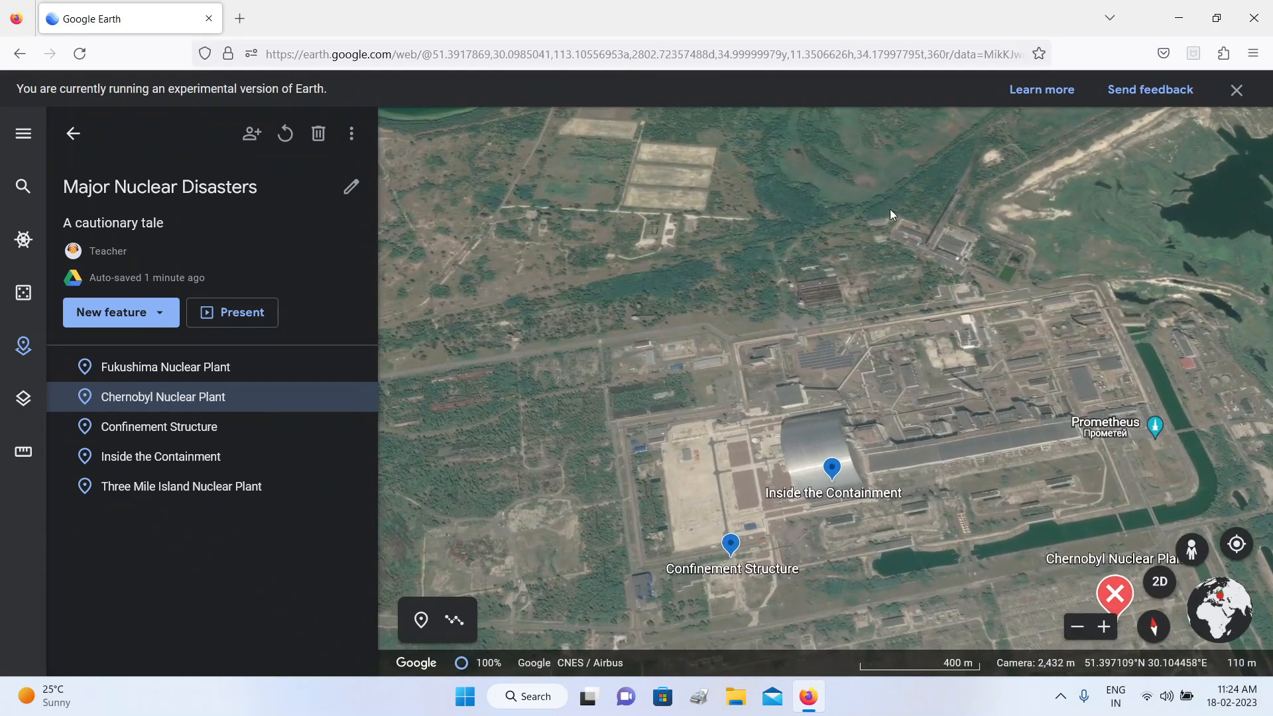
{"action": "key", "text": "r"}
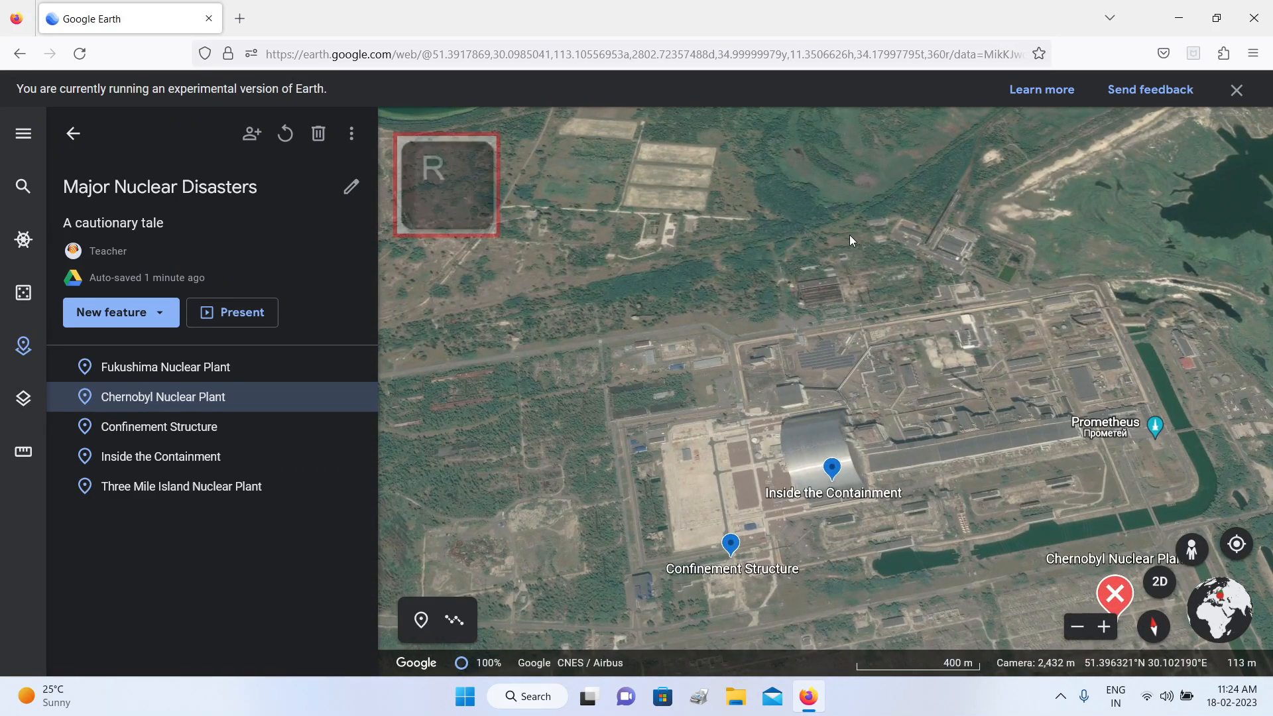
{"action": "key", "text": "r"}
{"action": "left_click_drag", "start_coordinate": [852, 324], "coordinate": [878, 269]}
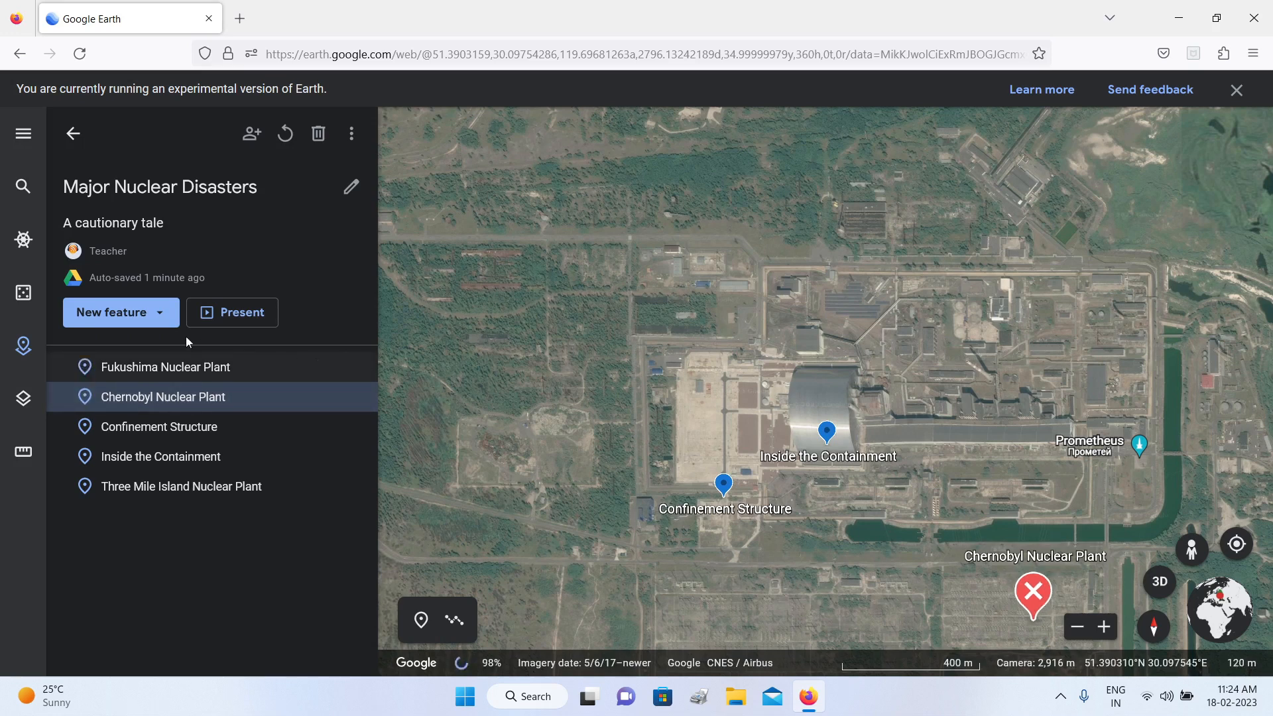
Step: Draw a straight north-south line across the paved yard west of the arched structure and save it titled "Path 1"
{"action": "left_click", "coordinate": [162, 317]}
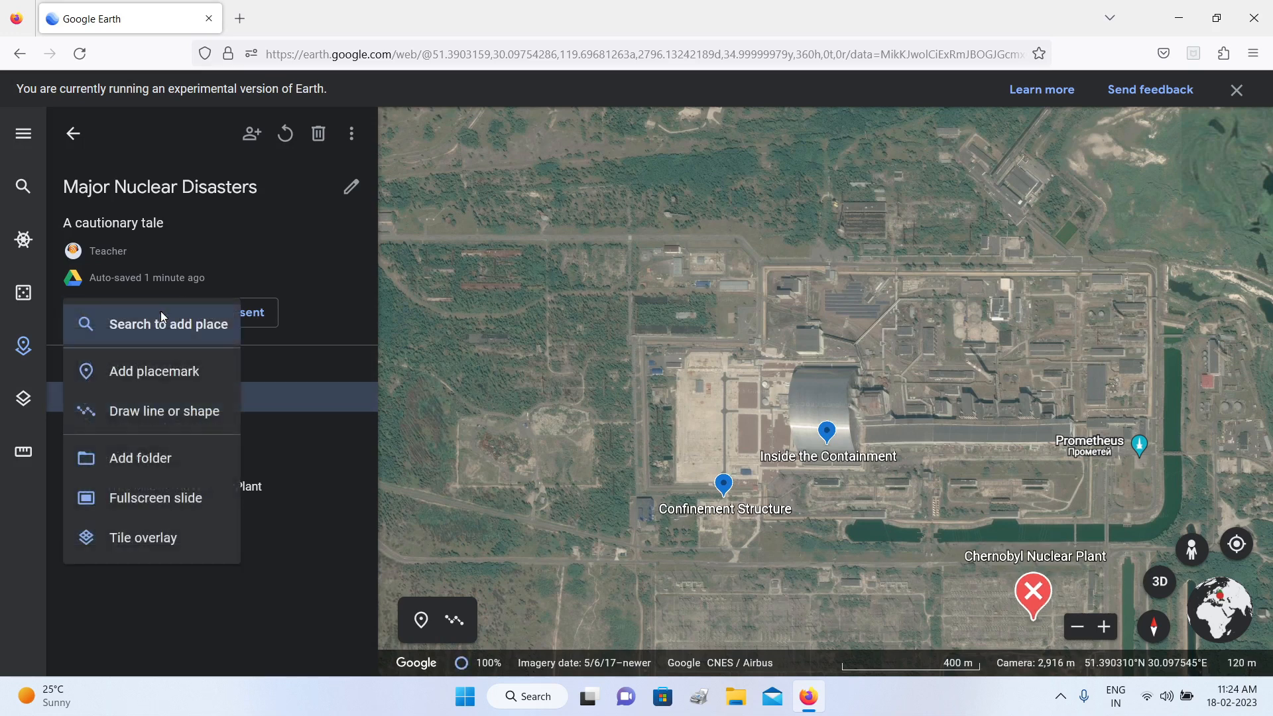
{"action": "left_click", "coordinate": [153, 414]}
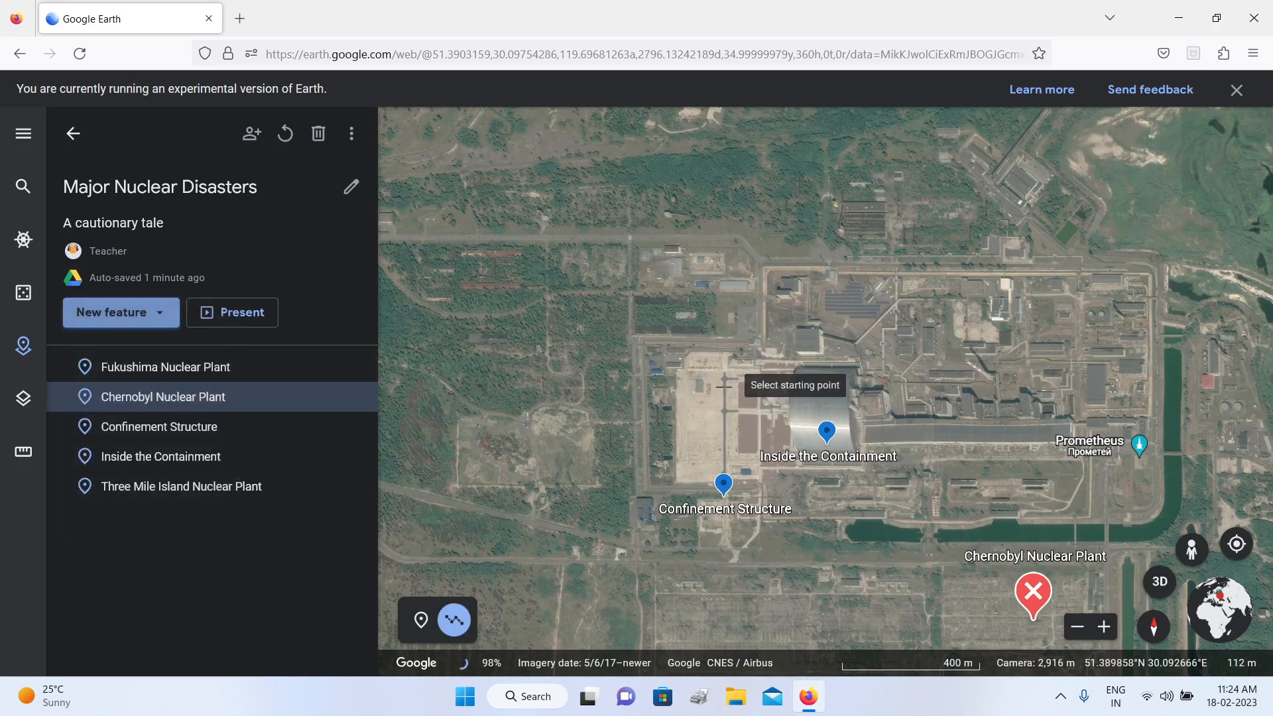
{"action": "left_click", "coordinate": [723, 375]}
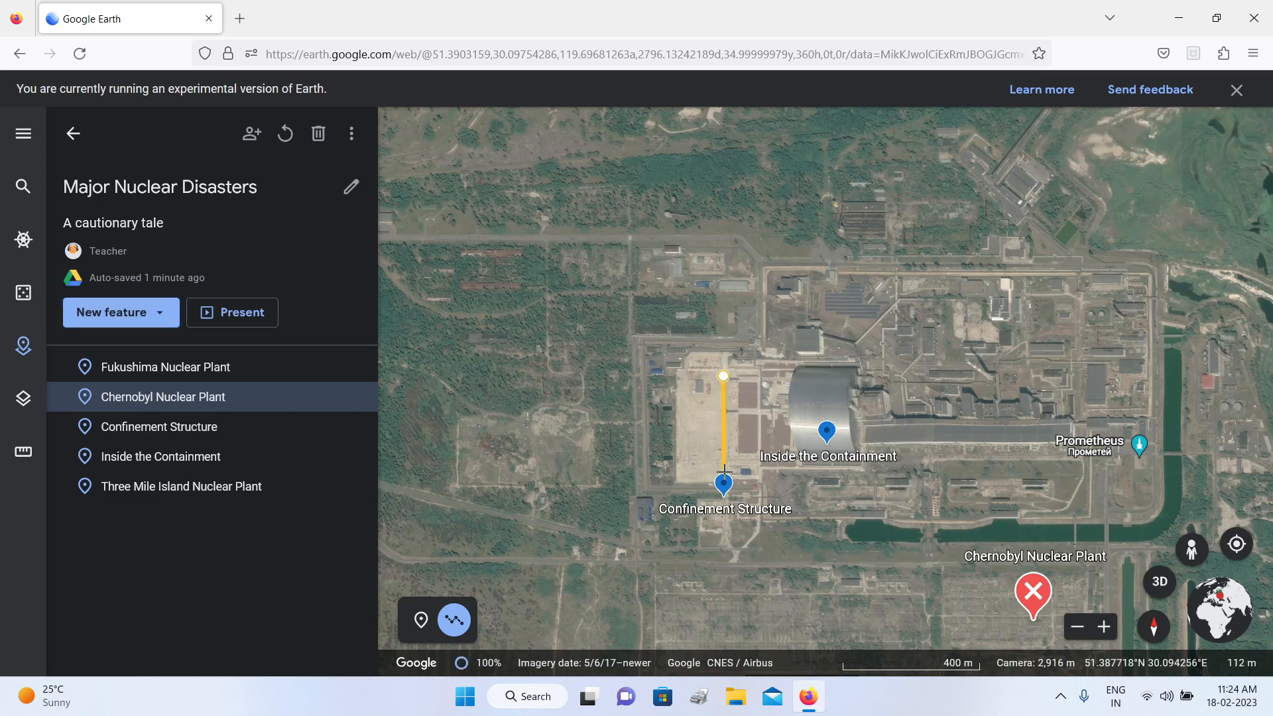
{"action": "left_click", "coordinate": [724, 469]}
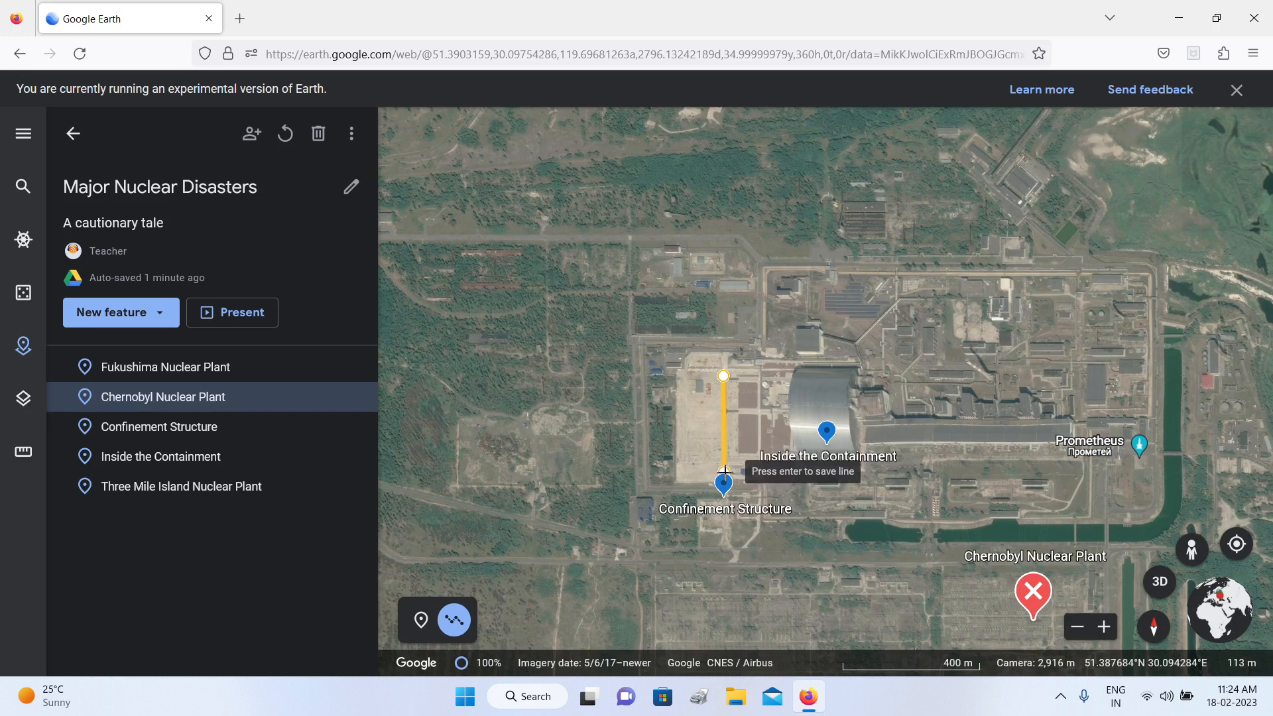
{"action": "key", "text": "Return"}
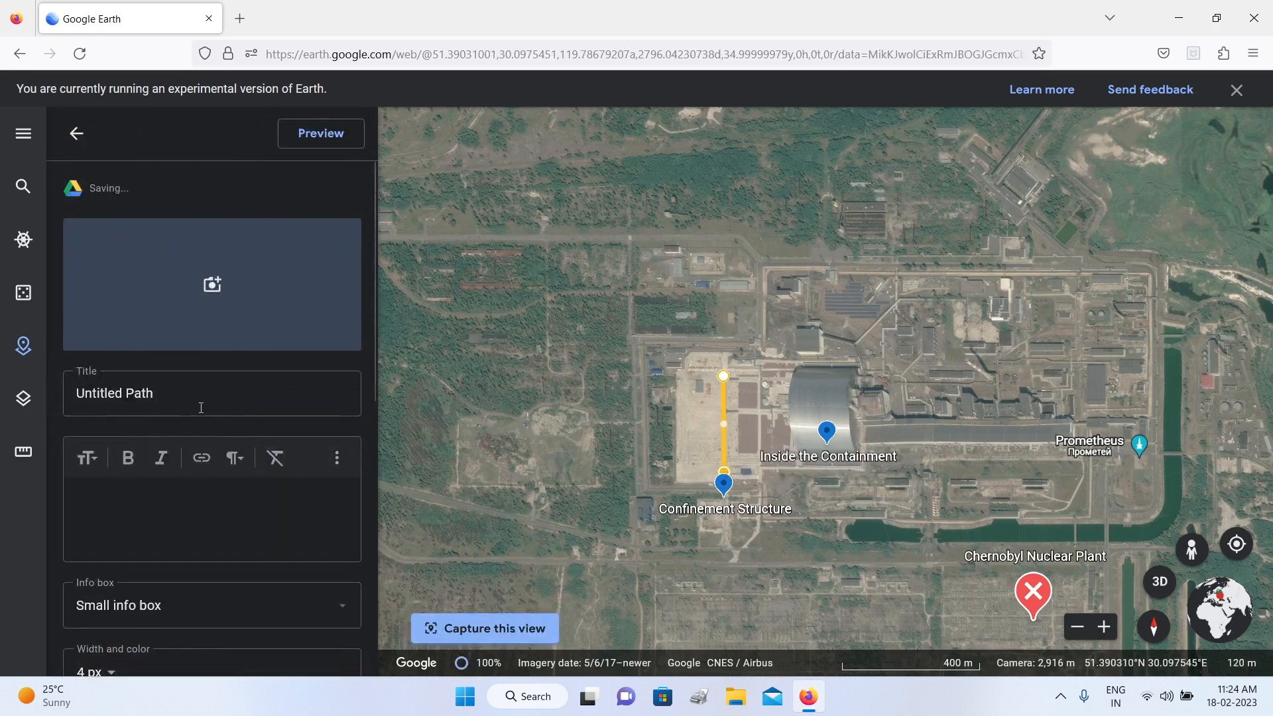
{"action": "left_click", "coordinate": [181, 400]}
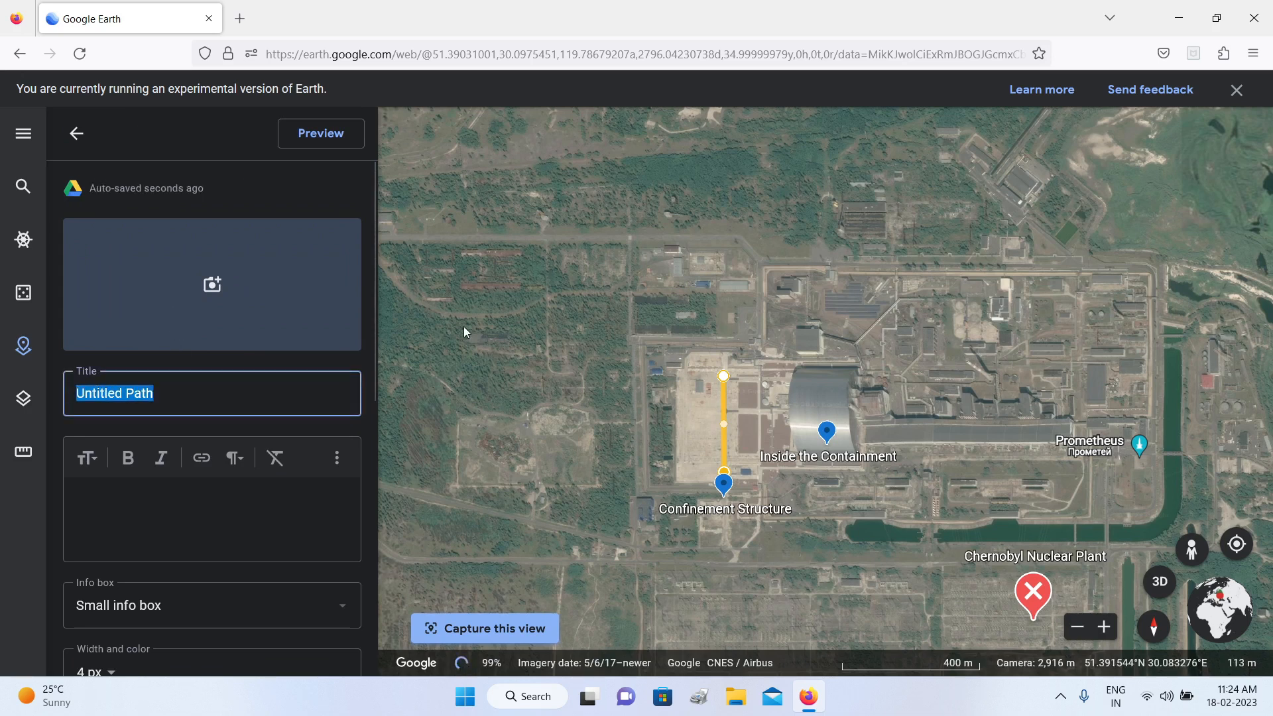
{"action": "type", "text": "Path 1"}
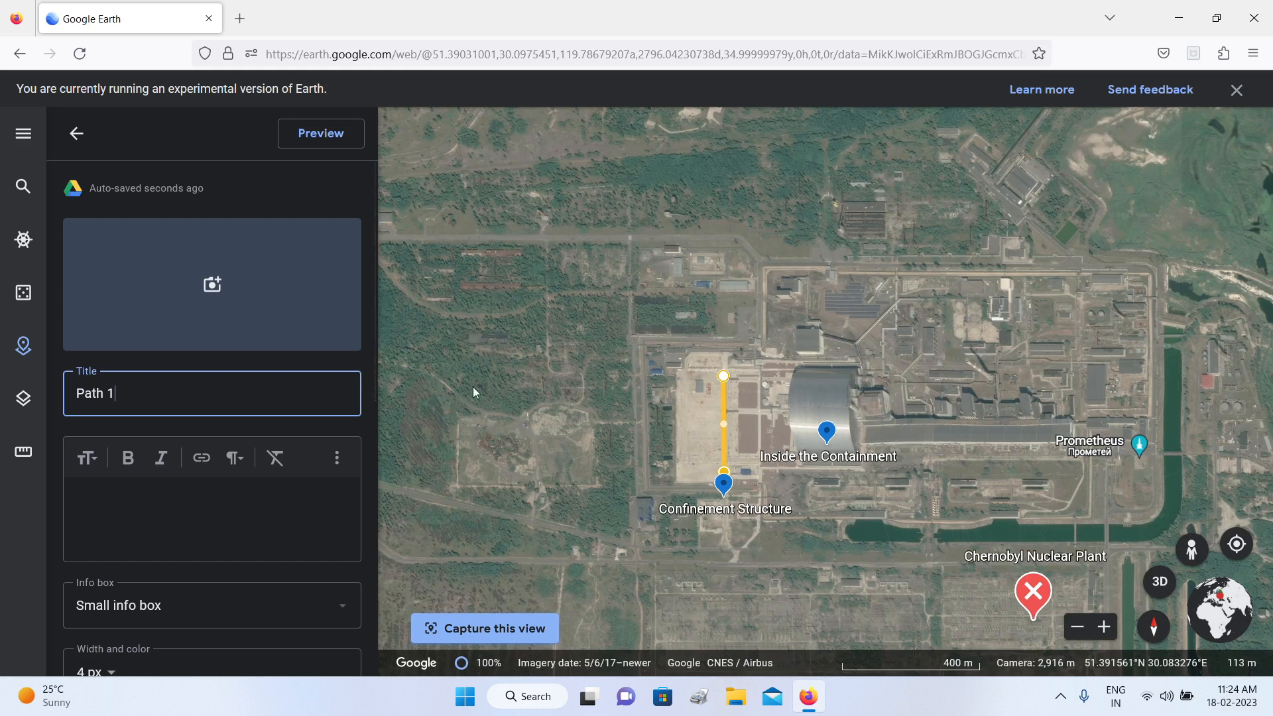
{"action": "left_click", "coordinate": [77, 135]}
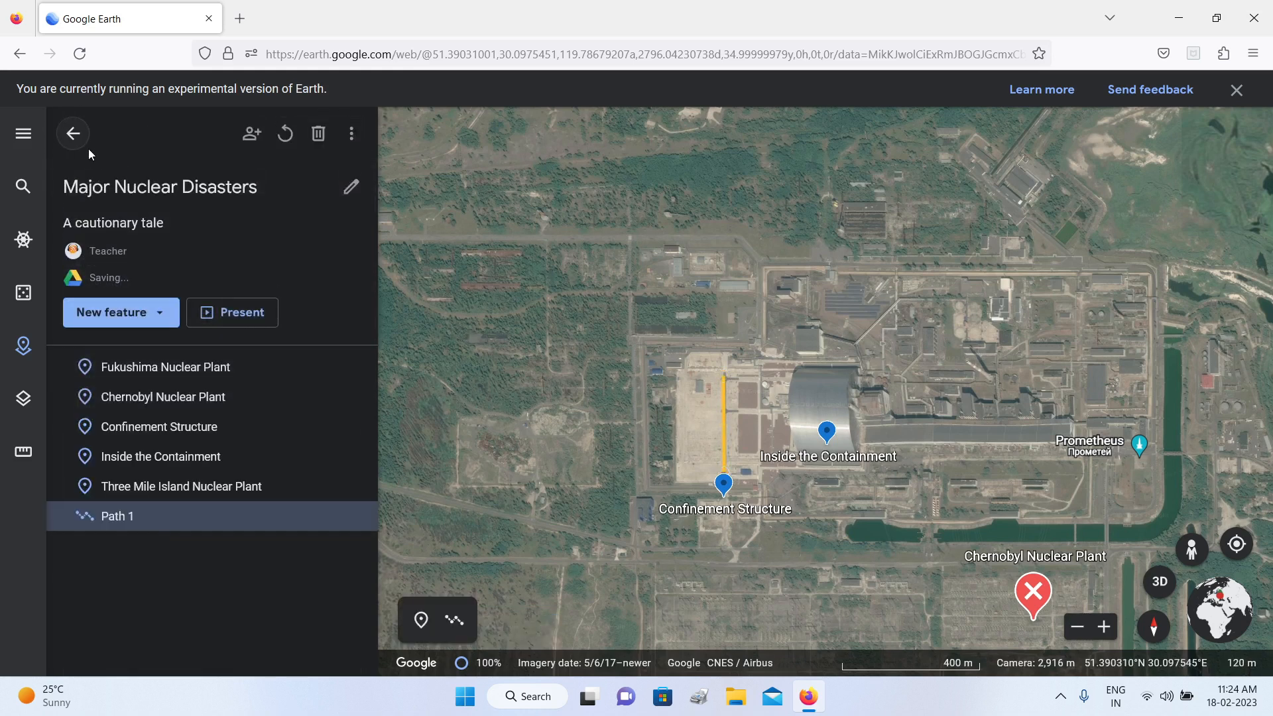
Step: Draw a closed four-corner polygon around the rectangular pond northwest of the arched structure and title it "Pond Area"
{"action": "left_click", "coordinate": [162, 315]}
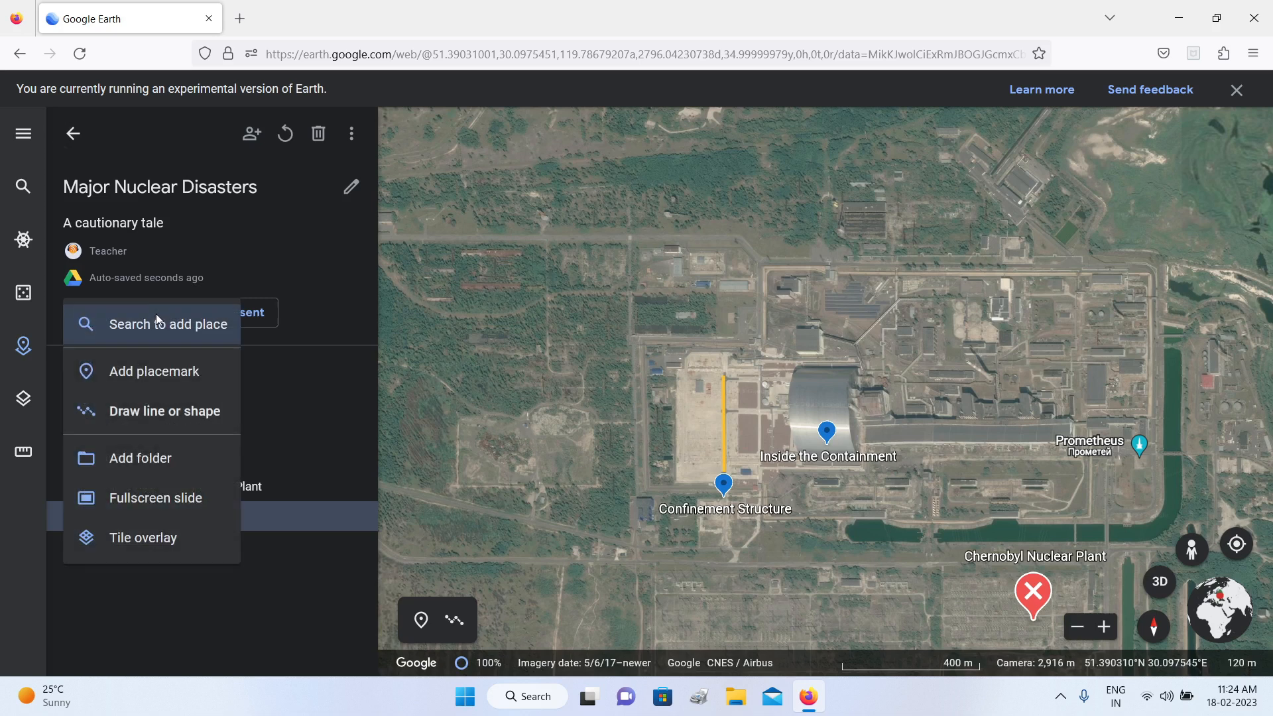
{"action": "left_click", "coordinate": [172, 416]}
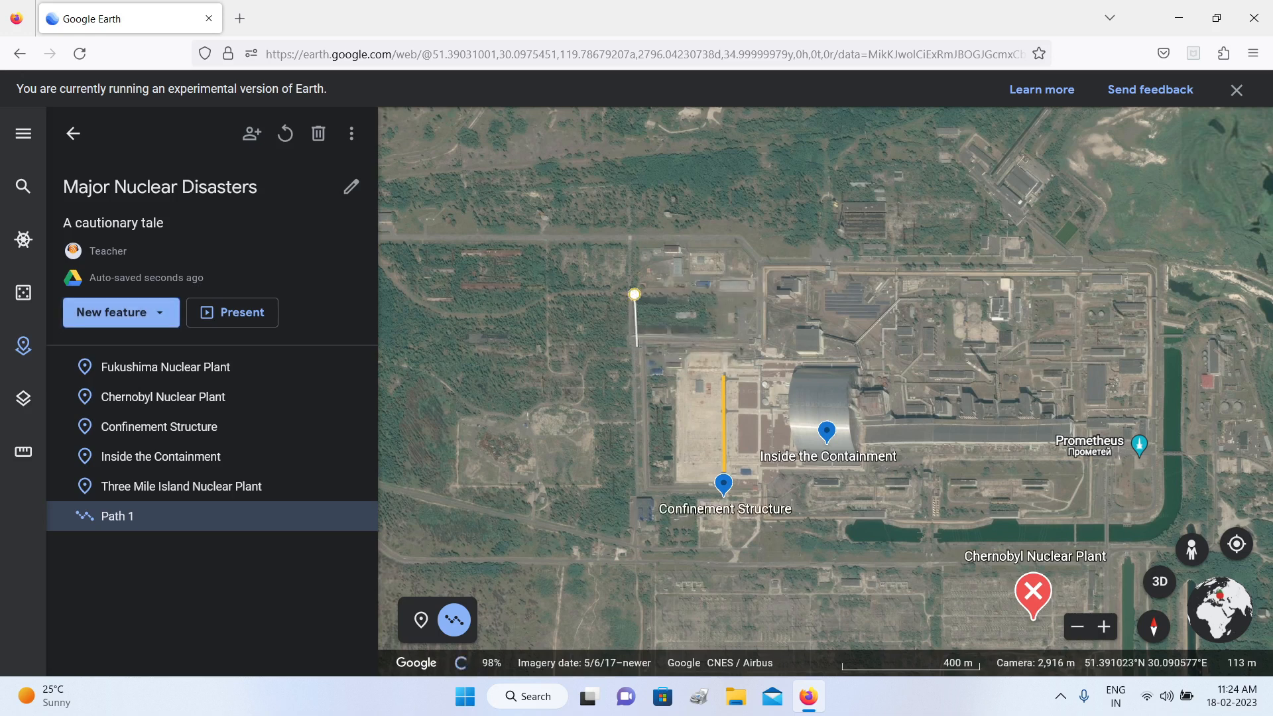
{"action": "left_click", "coordinate": [635, 343]}
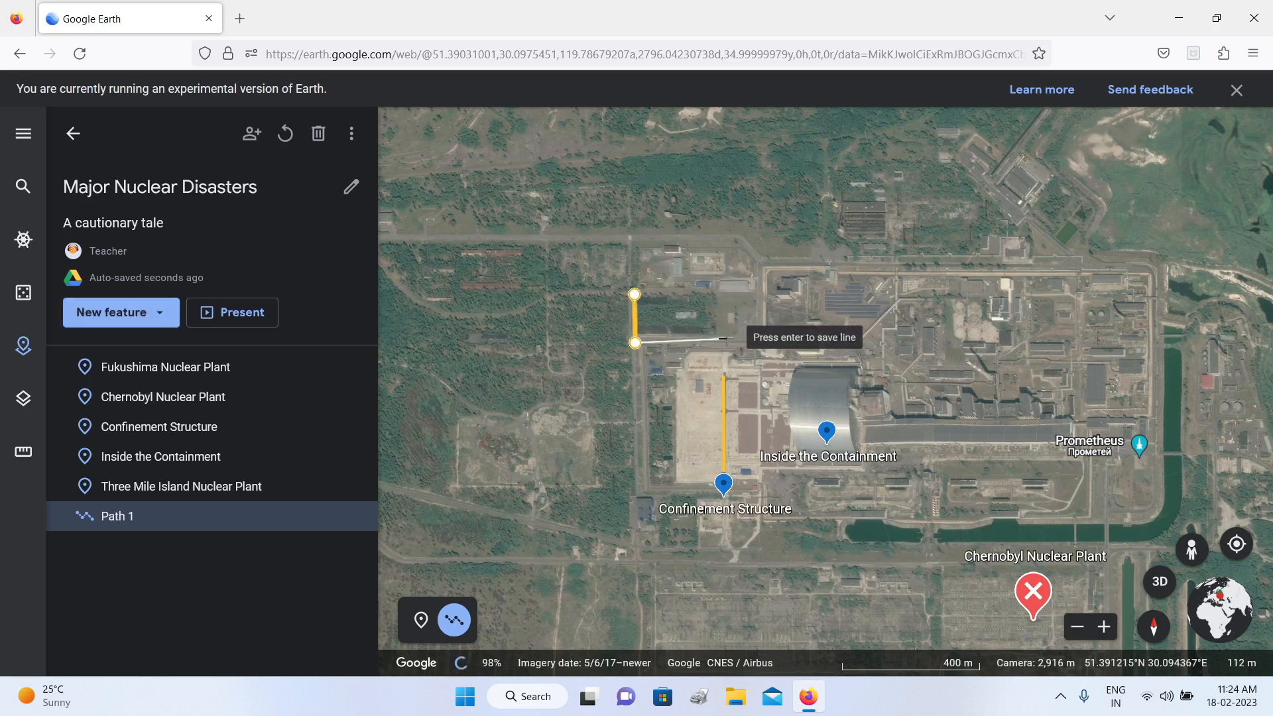
{"action": "left_click", "coordinate": [719, 337]}
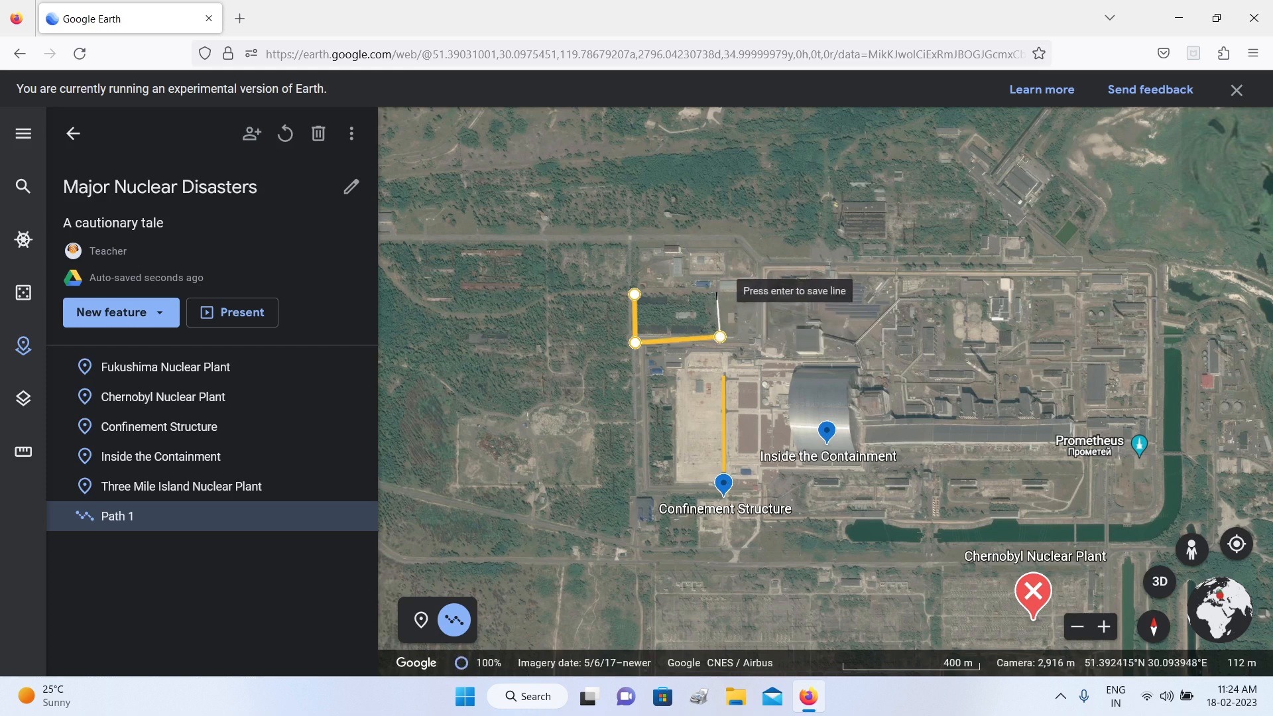
{"action": "left_click", "coordinate": [715, 293]}
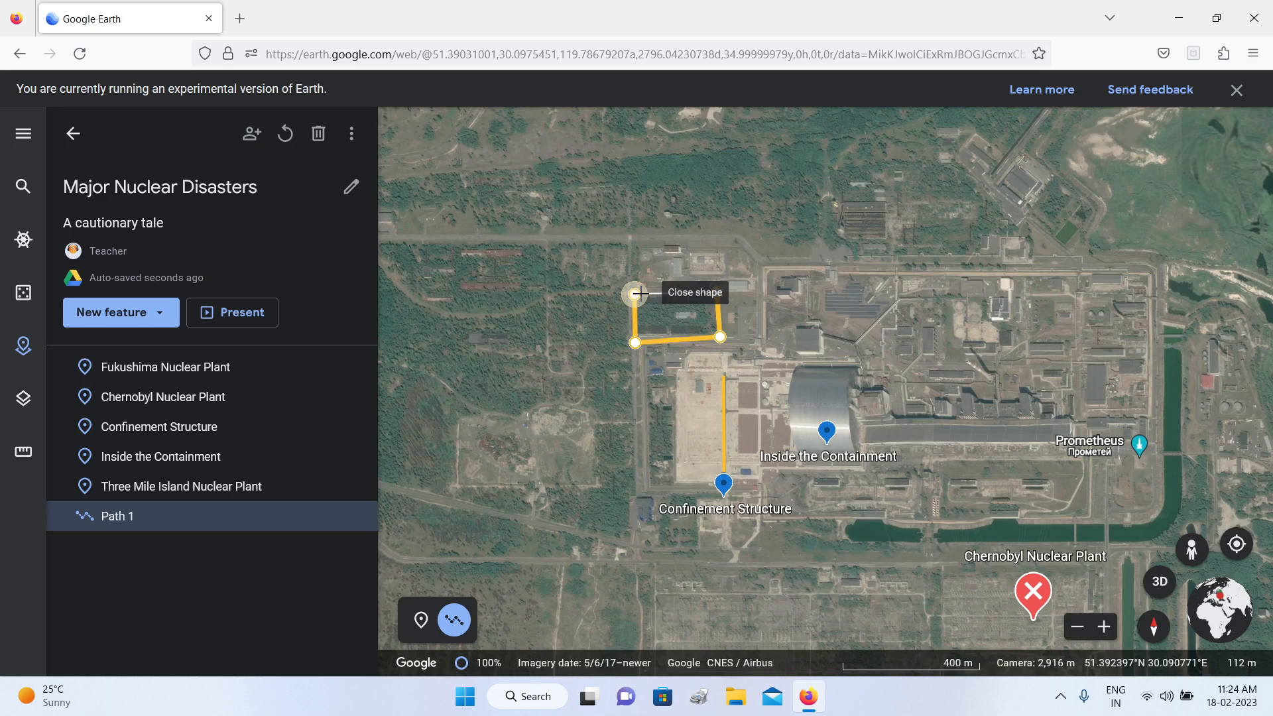
{"action": "left_click", "coordinate": [635, 293]}
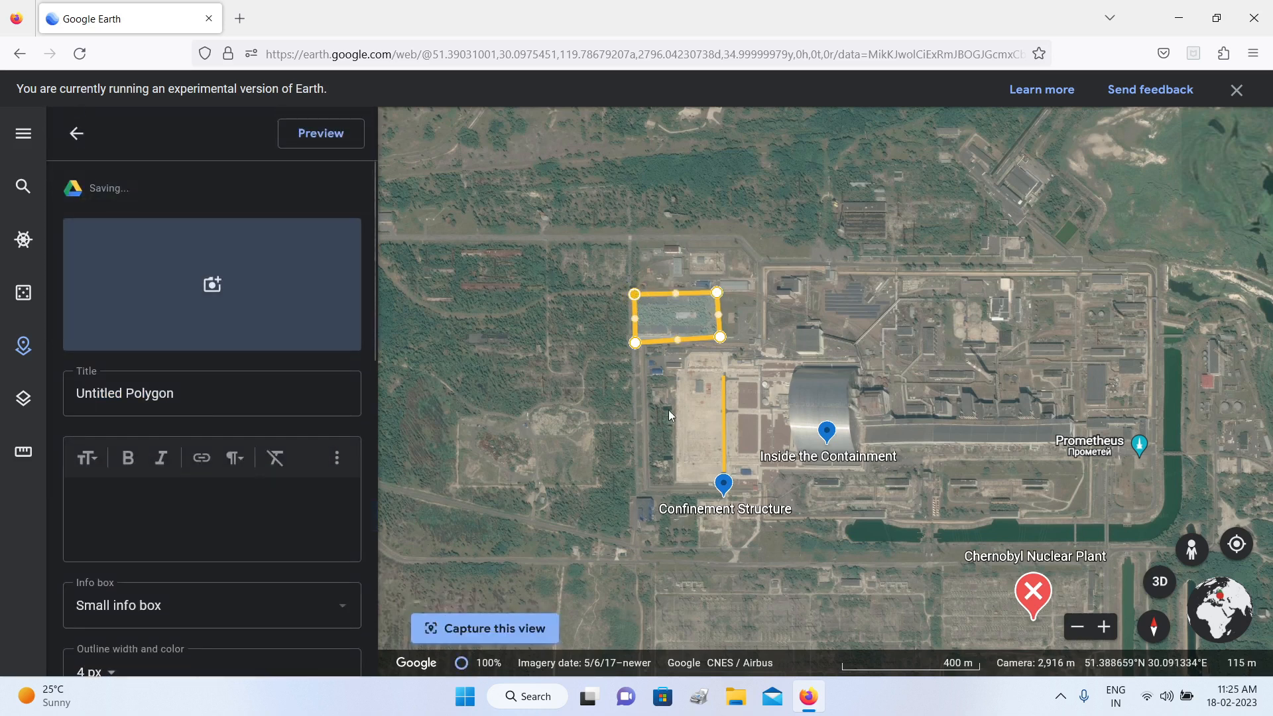
{"action": "left_click_drag", "start_coordinate": [179, 395], "coordinate": [60, 405]}
{"action": "type", "text": "Pon"}
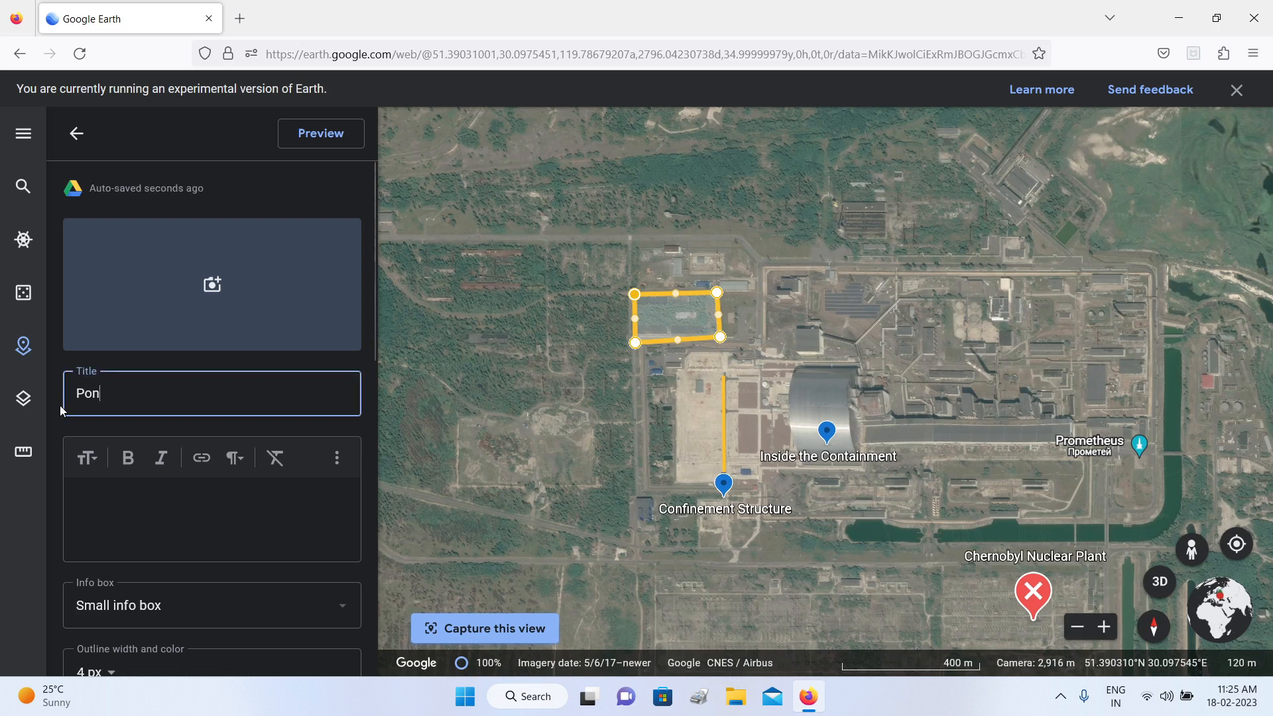
{"action": "type", "text": "d Area"}
Step: Set the pond polygon's outline color to red and its outline width to 2 px
{"action": "scroll", "coordinate": [313, 419], "scroll_direction": "down", "scroll_amount": 5}
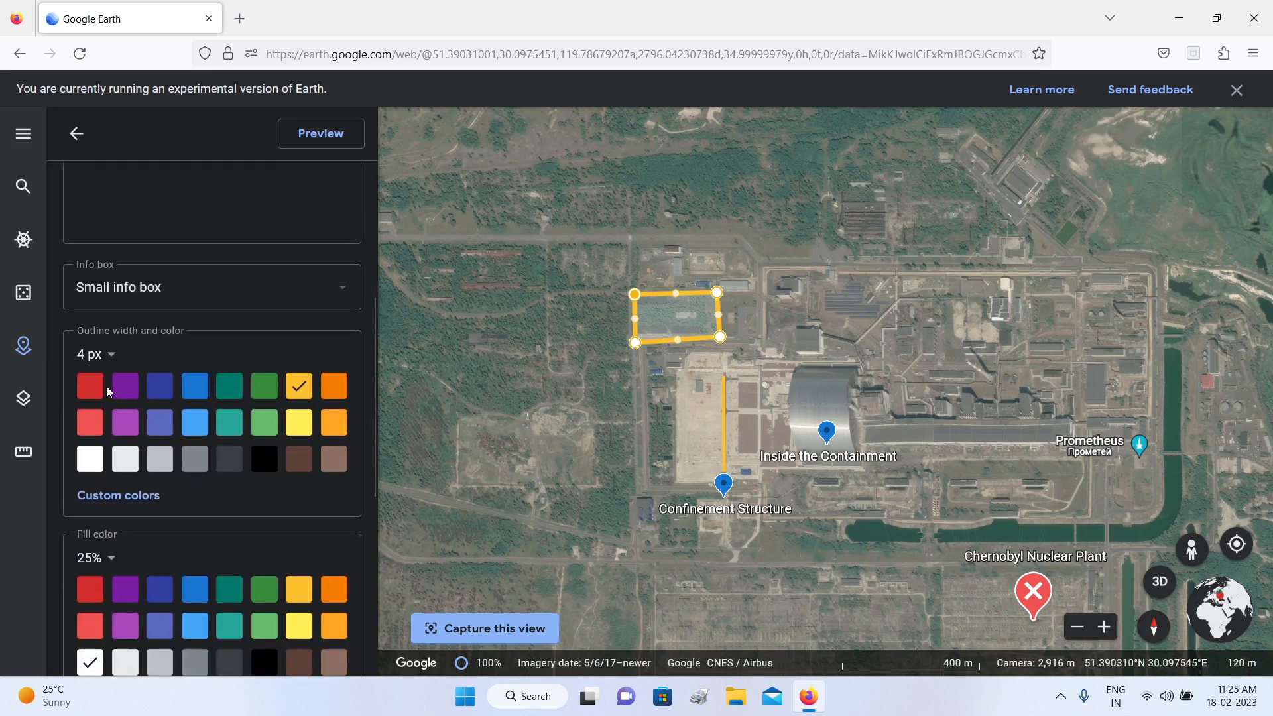
{"action": "left_click", "coordinate": [90, 386]}
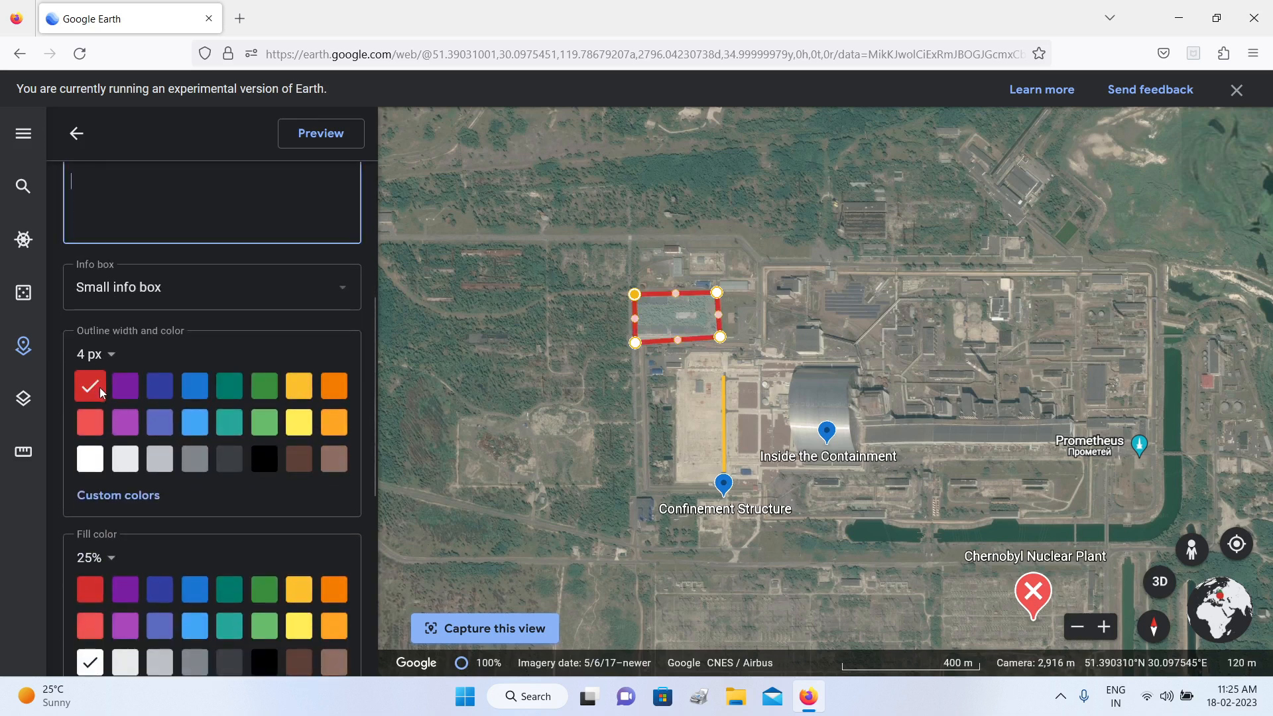
{"action": "left_click", "coordinate": [113, 356]}
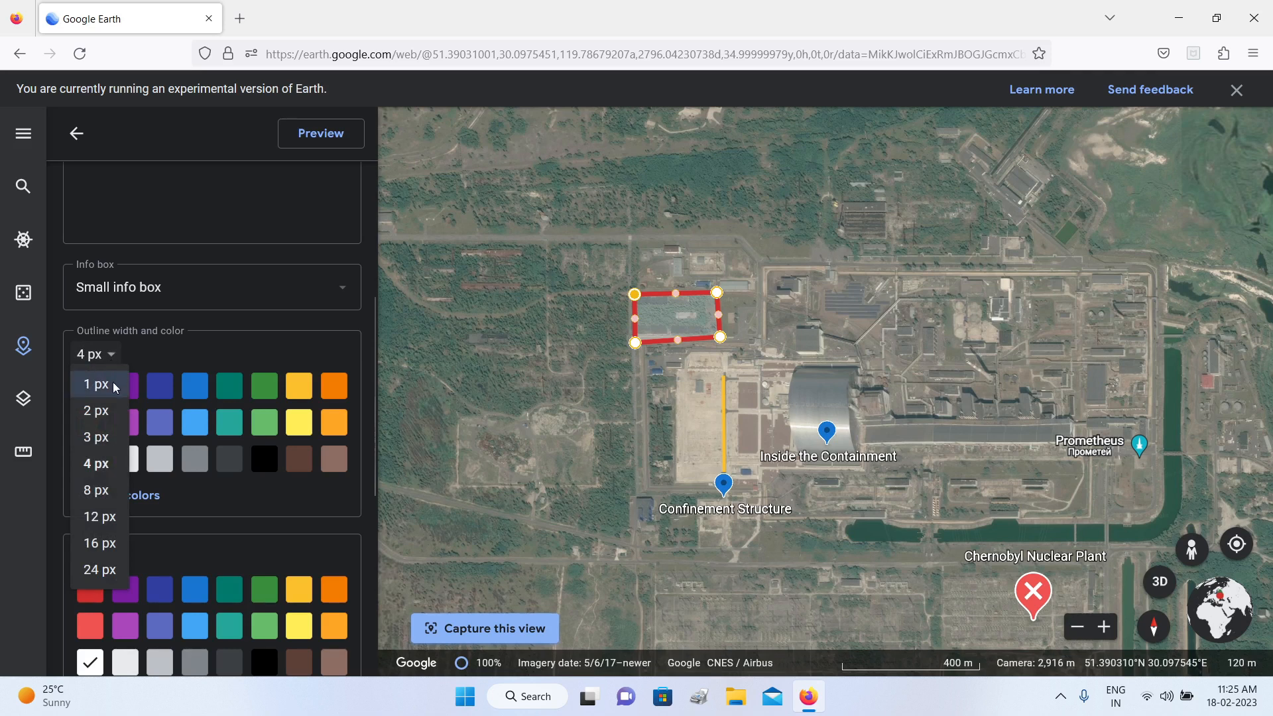
{"action": "left_click", "coordinate": [105, 412]}
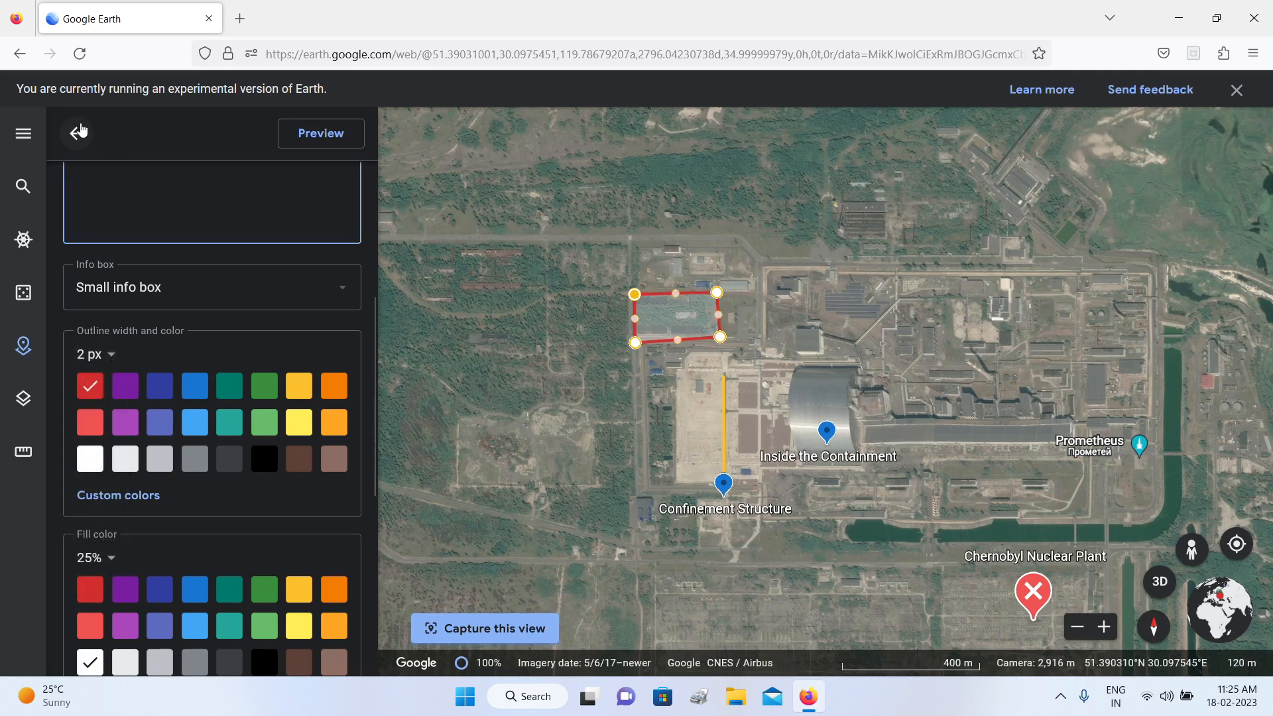
Step: Fill the pond polygon with light blue at 50% opacity
{"action": "scroll", "coordinate": [171, 458], "scroll_direction": "down", "scroll_amount": 2}
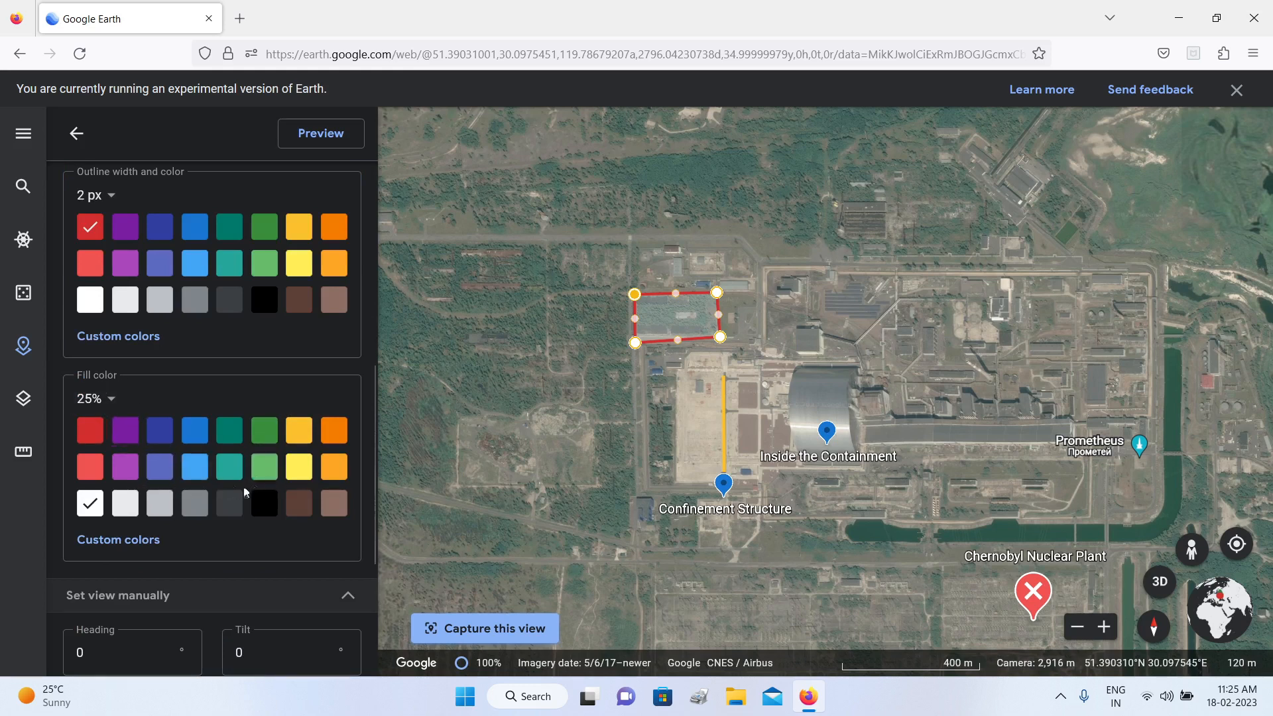
{"action": "left_click", "coordinate": [196, 472]}
{"action": "left_click", "coordinate": [113, 398]}
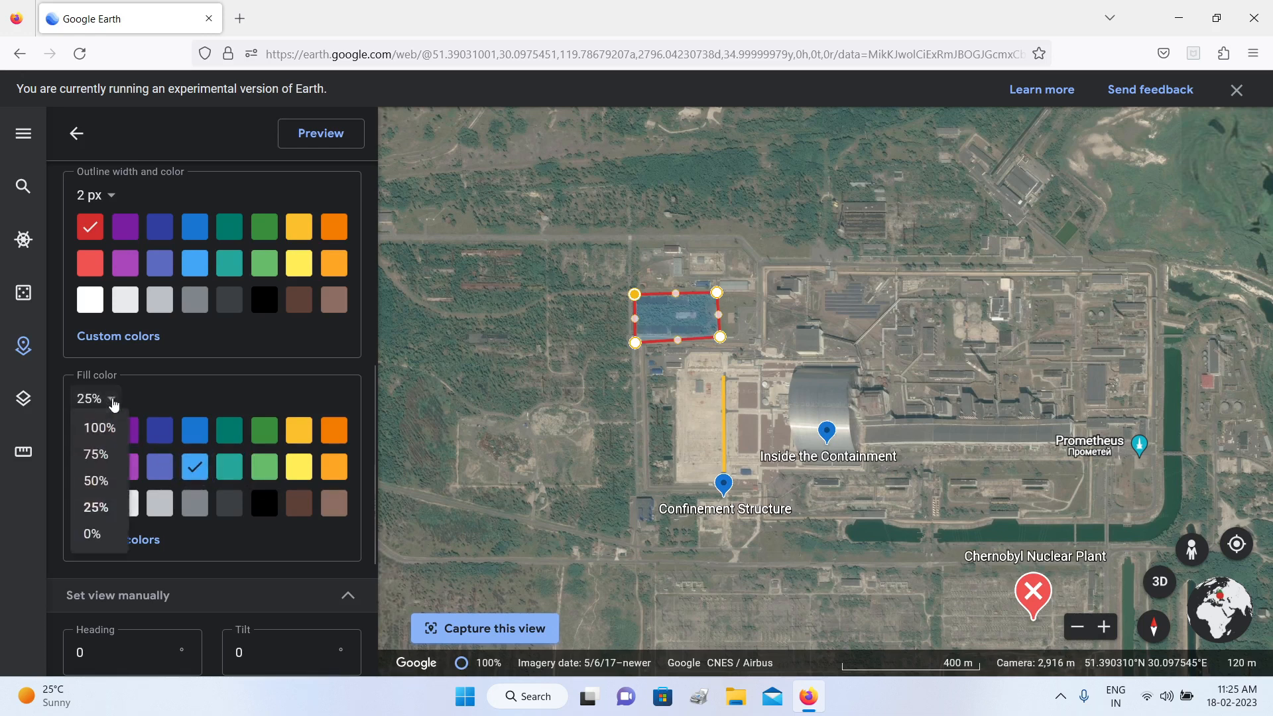
{"action": "left_click", "coordinate": [100, 484]}
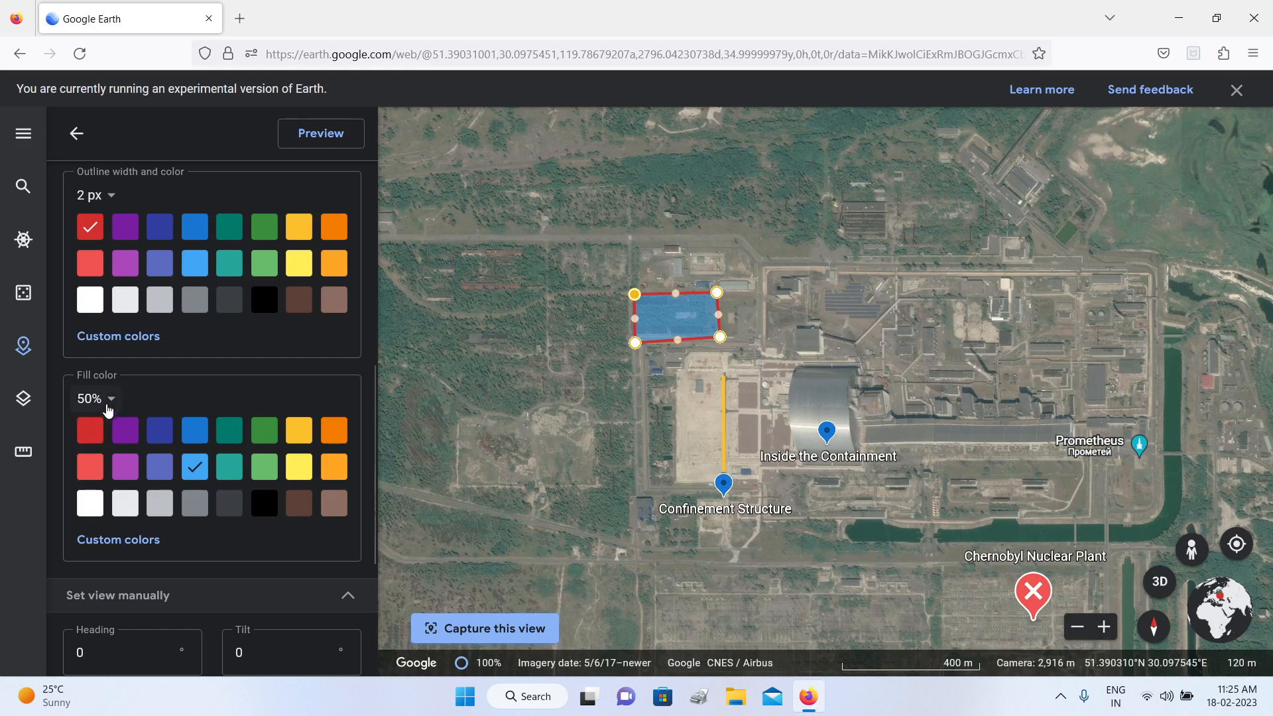
Step: Lower the pond polygon's fill opacity to 25% and return to the project's feature list
{"action": "left_click", "coordinate": [106, 401]}
{"action": "left_click", "coordinate": [98, 510]}
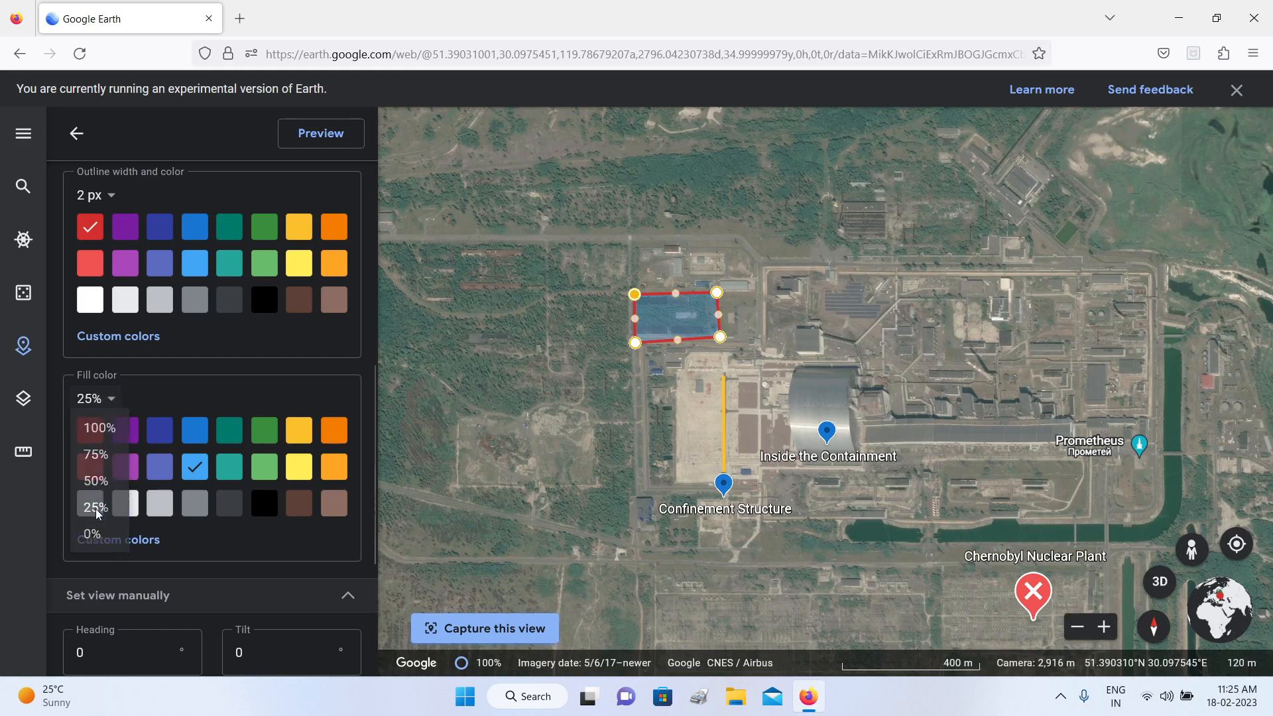
{"action": "left_click", "coordinate": [76, 135]}
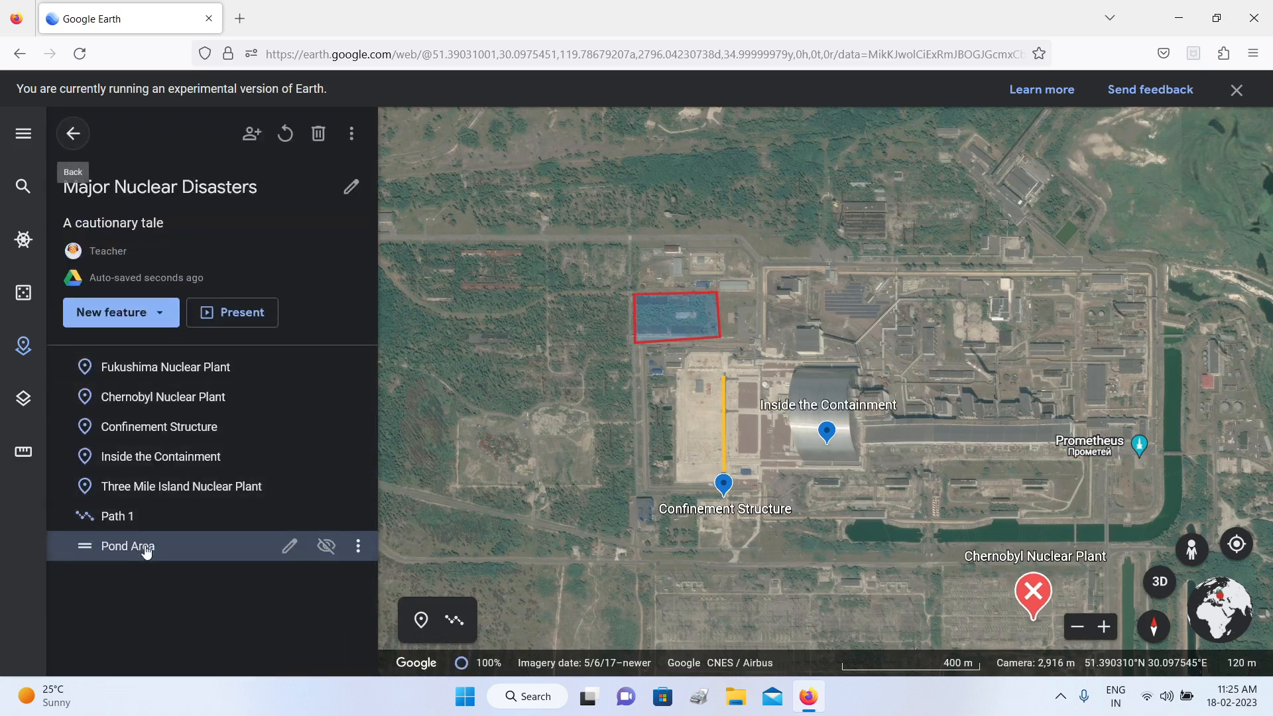
Step: Move Path 1 and Pond Area up to directly below Chernobyl Nuclear Plant in the project, and toggle Pond Area's visibility off and on
{"action": "left_click_drag", "start_coordinate": [129, 524], "coordinate": [137, 437]}
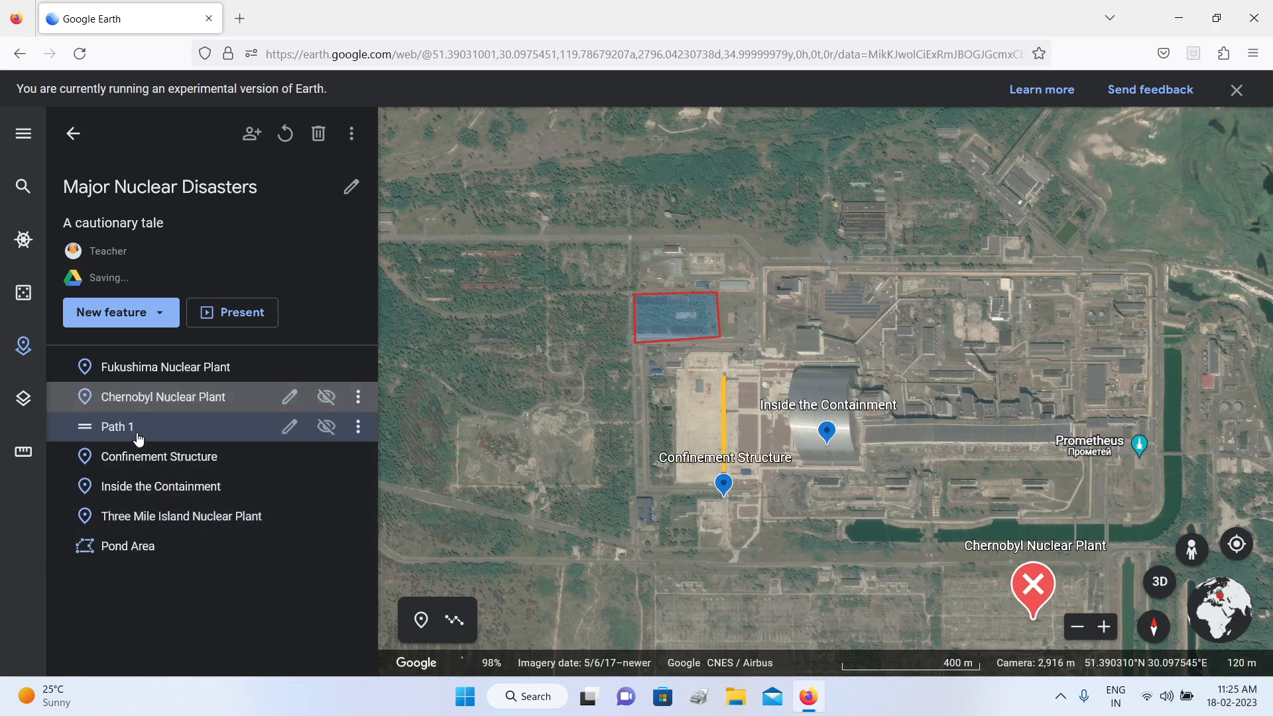
{"action": "left_click_drag", "start_coordinate": [108, 554], "coordinate": [173, 438]}
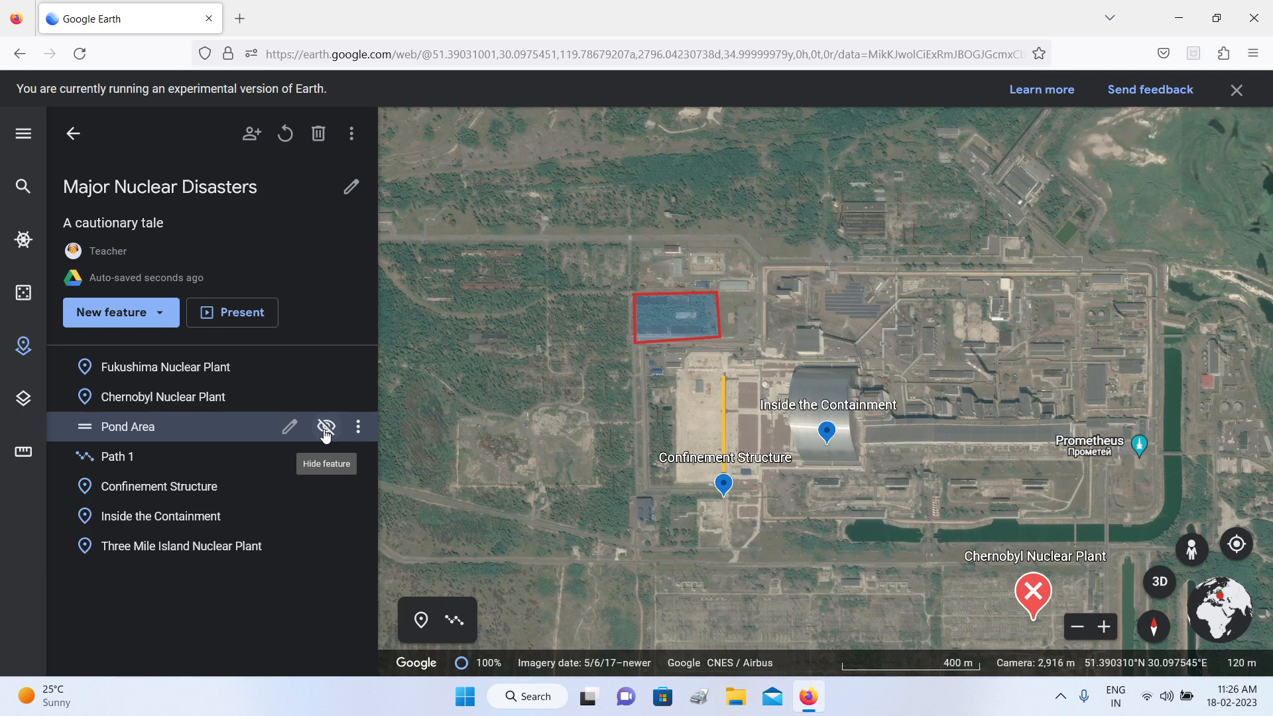
{"action": "left_click", "coordinate": [325, 428]}
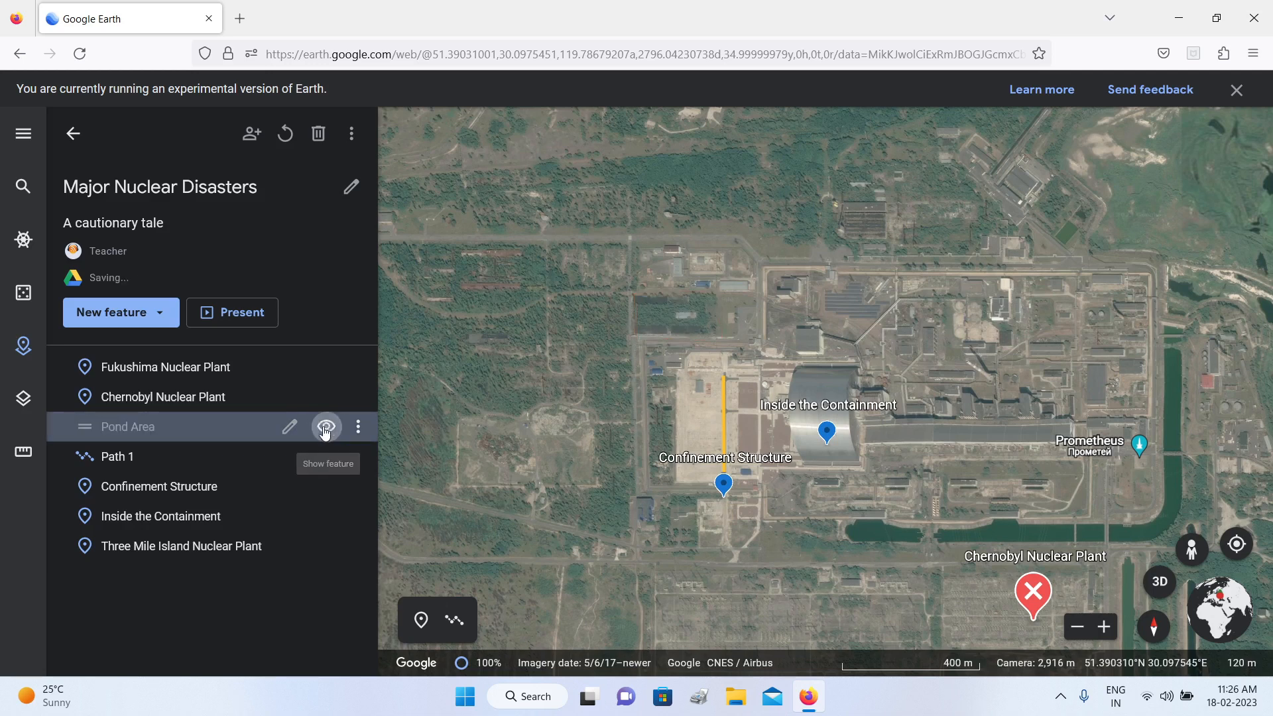
{"action": "left_click", "coordinate": [325, 428]}
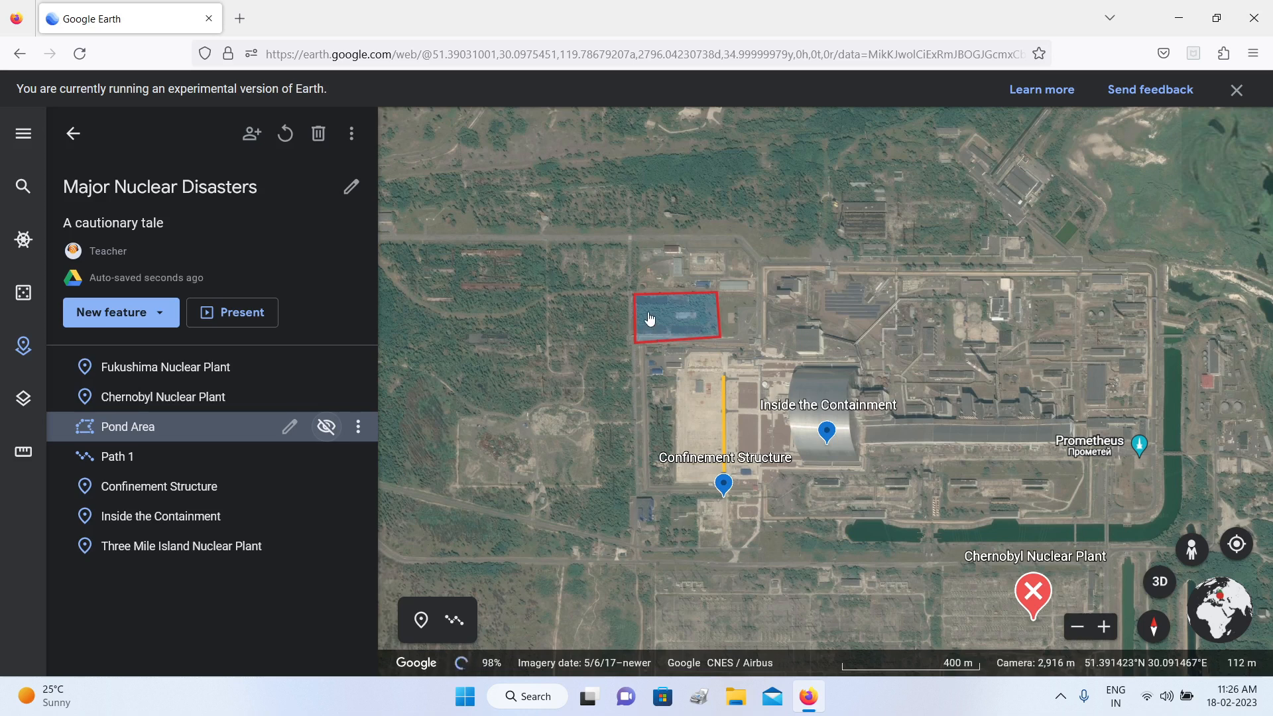
Step: Capture a closer top-down view centred on the pond polygon as the saved view of the Pond Area feature
{"action": "left_click", "coordinate": [289, 429]}
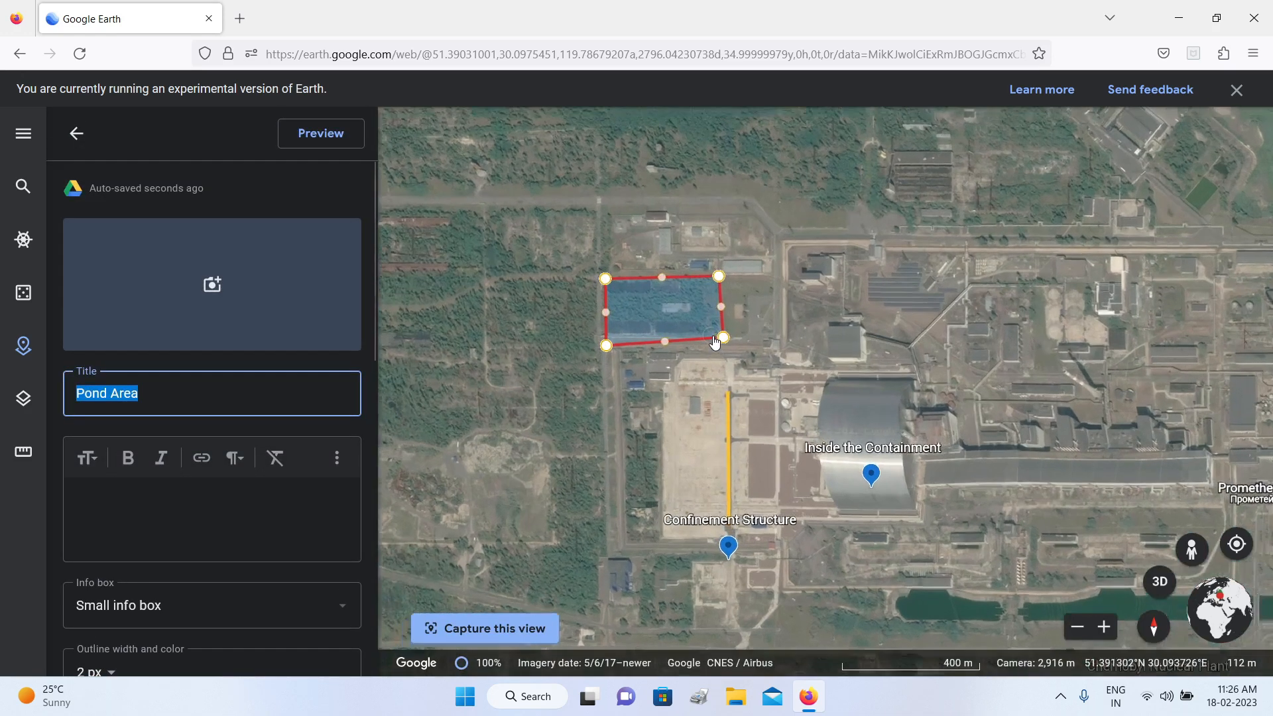
{"action": "scroll", "coordinate": [715, 342], "scroll_direction": "up", "scroll_amount": 3}
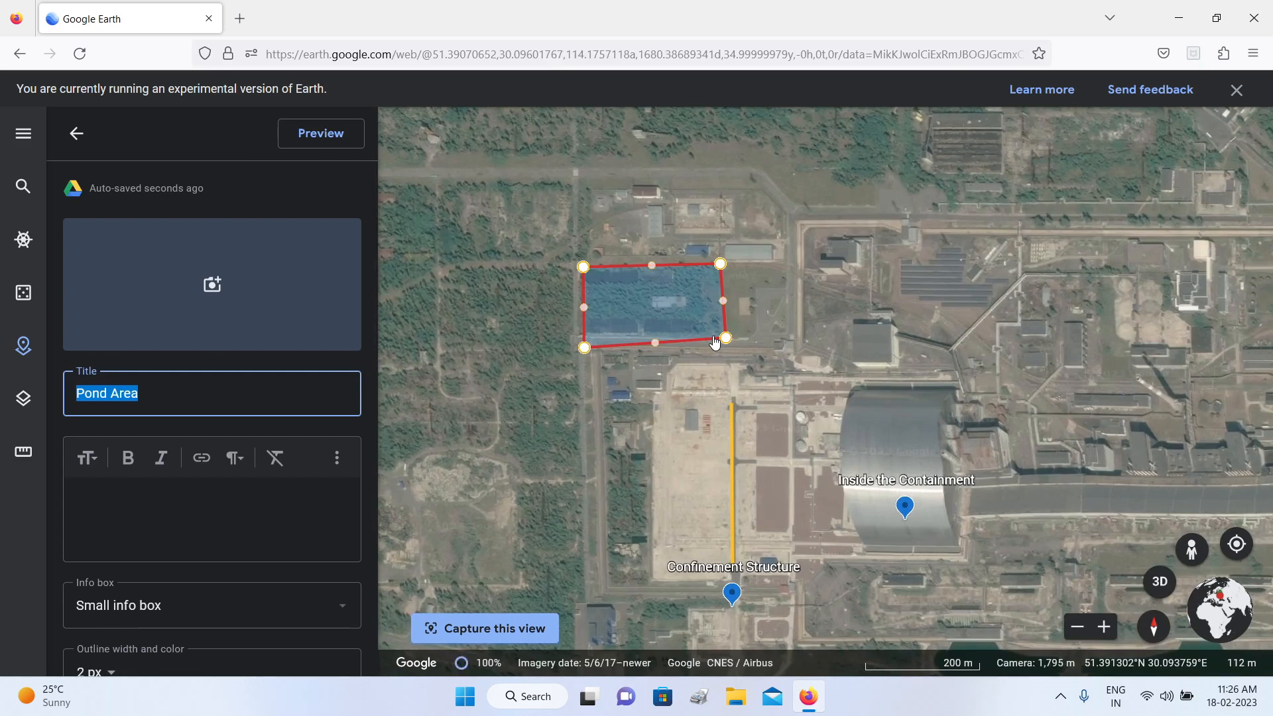
{"action": "scroll", "coordinate": [715, 342], "scroll_direction": "up", "scroll_amount": 2}
{"action": "left_click_drag", "start_coordinate": [732, 342], "coordinate": [814, 360]}
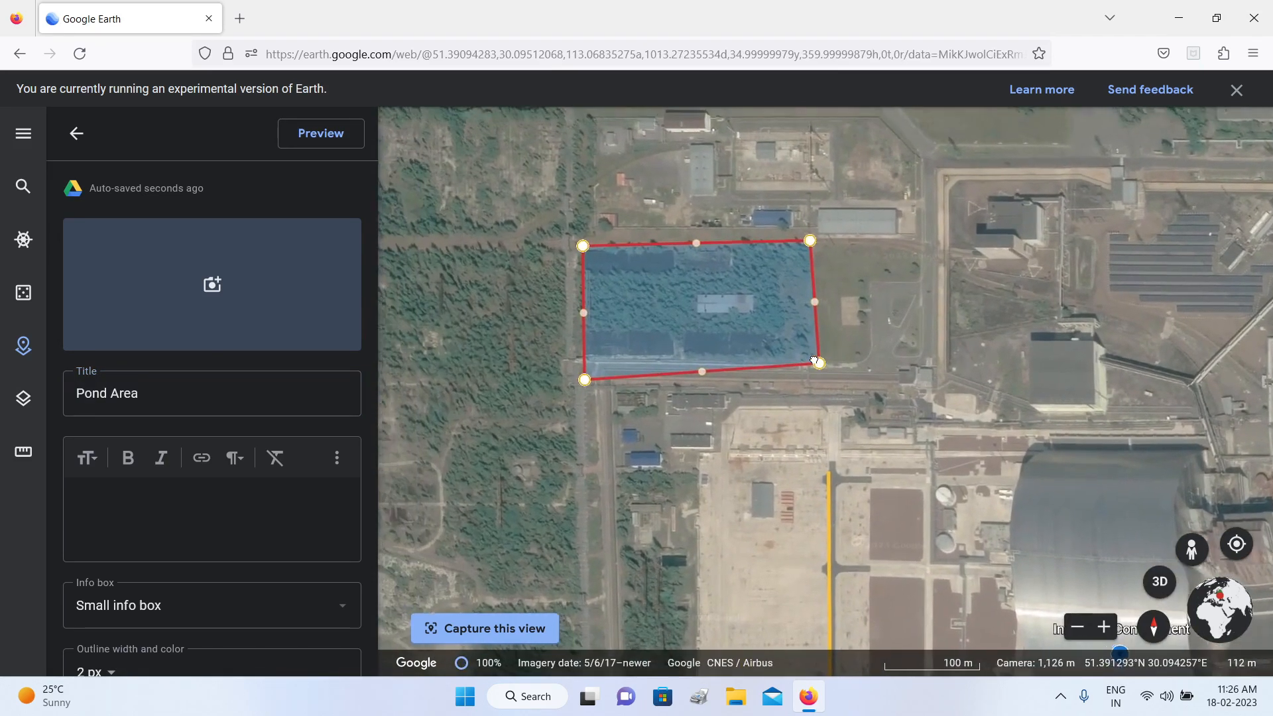
{"action": "left_click", "coordinate": [517, 637]}
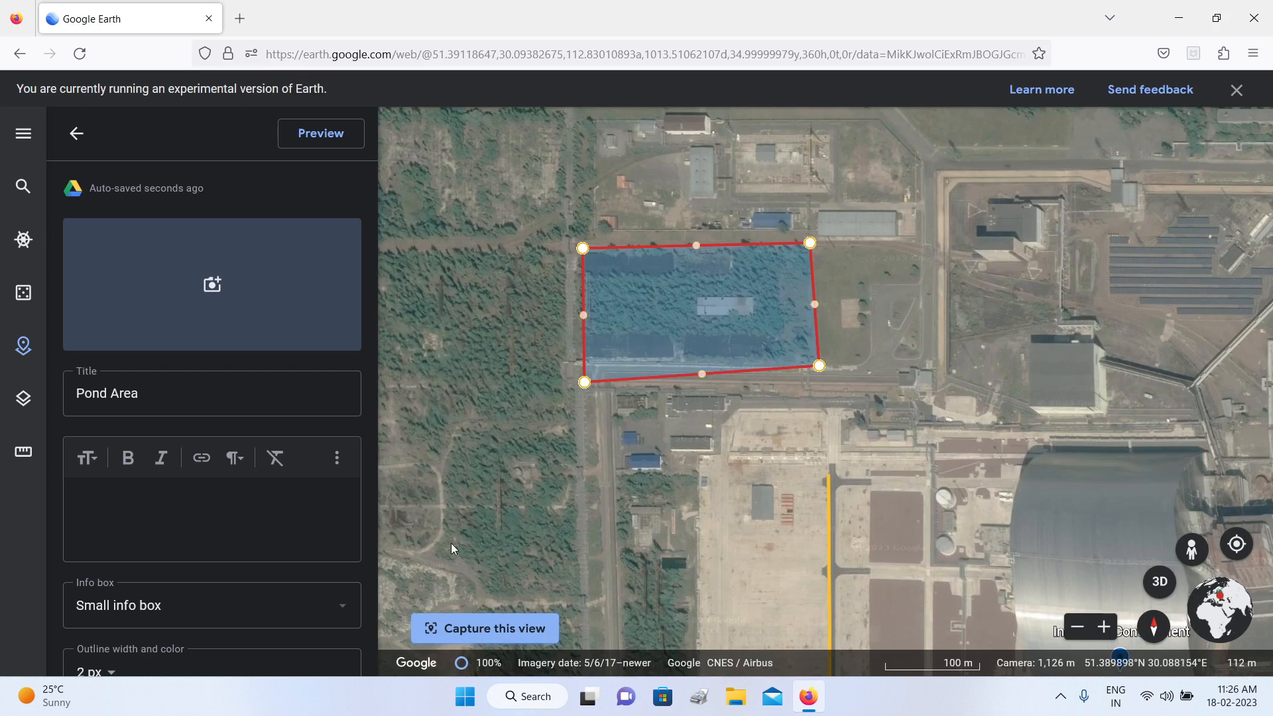
{"action": "left_click", "coordinate": [71, 151]}
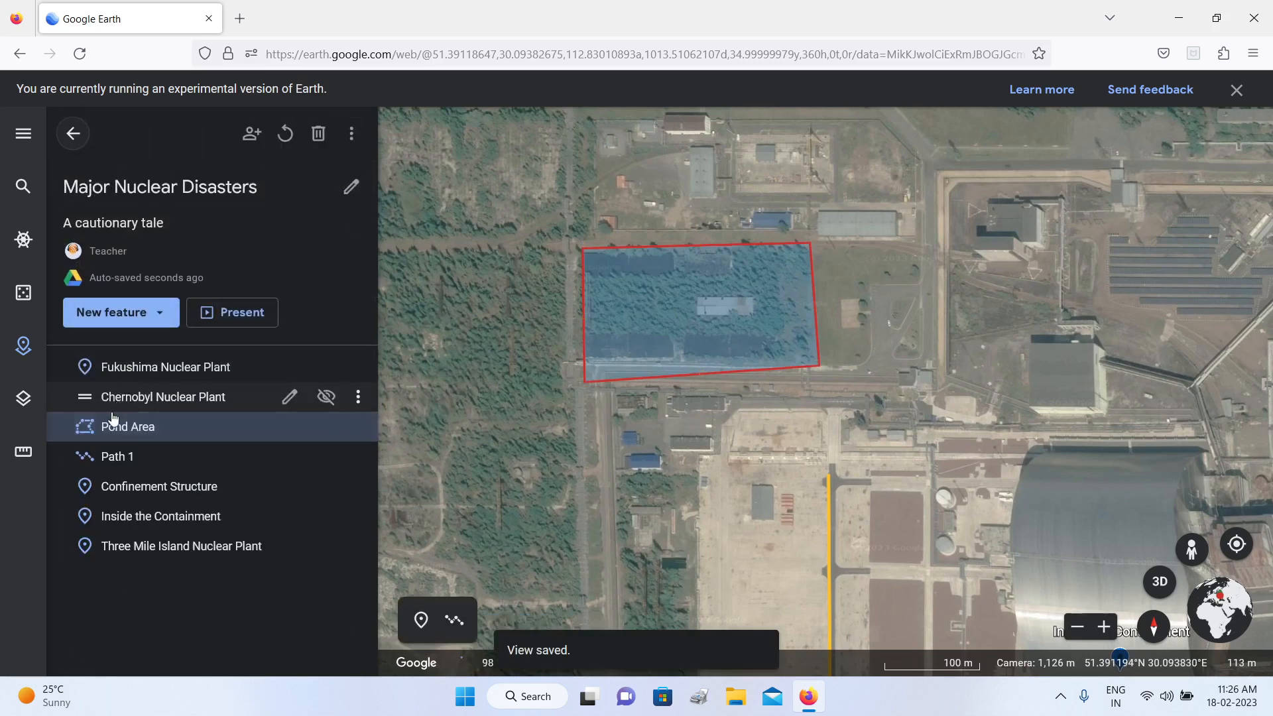
Step: Capture a close top-down view showing the whole yellow line as the saved view of the Path 1 feature
{"action": "left_click", "coordinate": [132, 464]}
{"action": "left_click", "coordinate": [289, 457]}
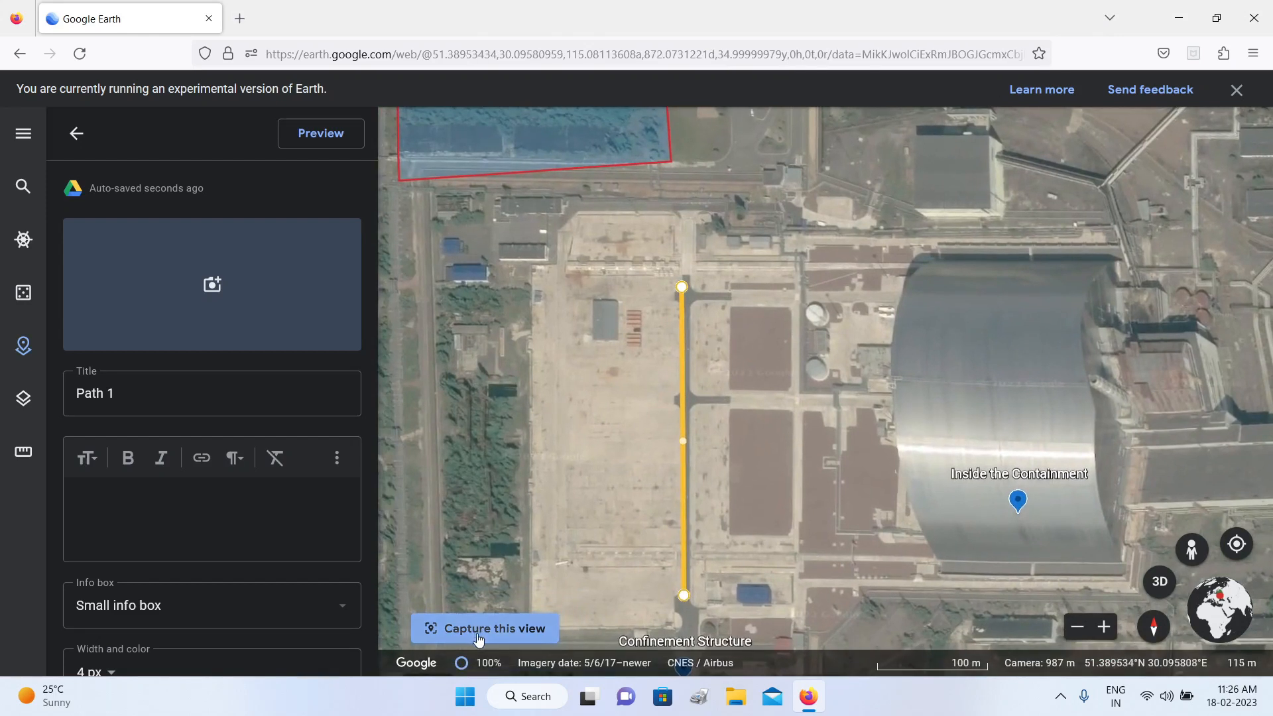
{"action": "left_click", "coordinate": [479, 638]}
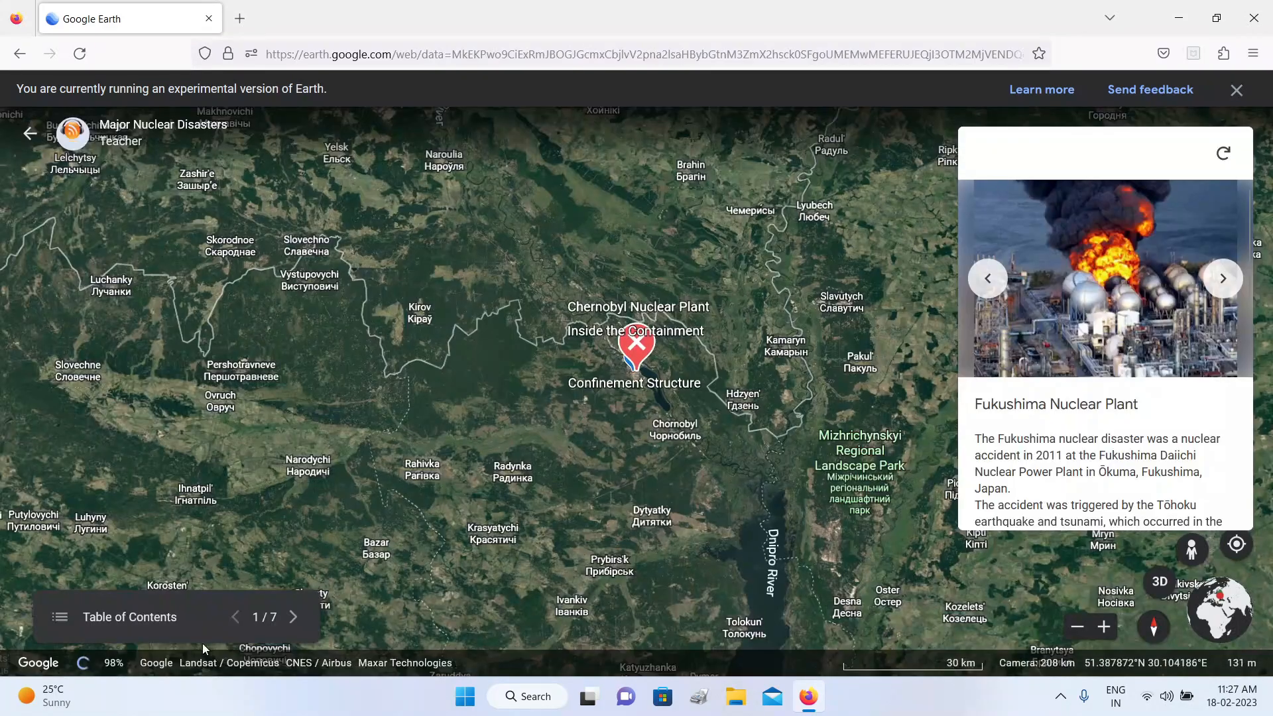
Step: Present the project, going from Chernobyl Nuclear Plant through Pond Area to Path 1, and exit the presentation
{"action": "left_click", "coordinate": [69, 620]}
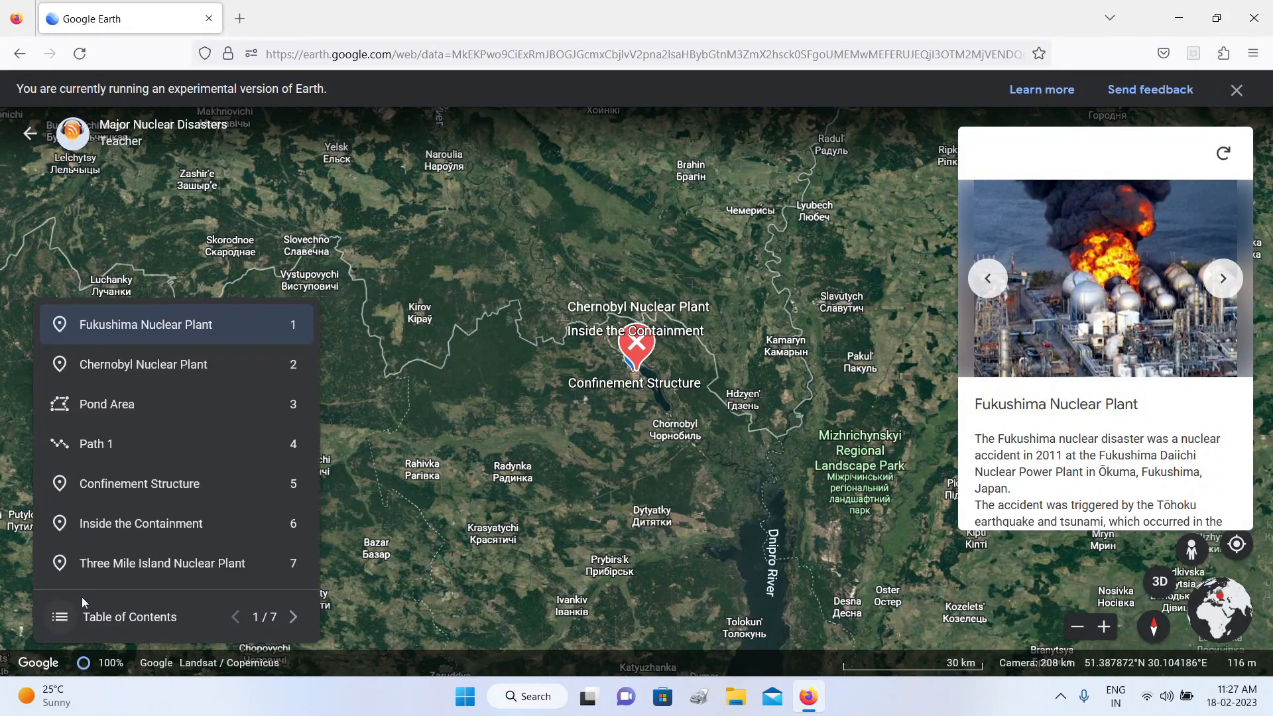
{"action": "left_click", "coordinate": [144, 366]}
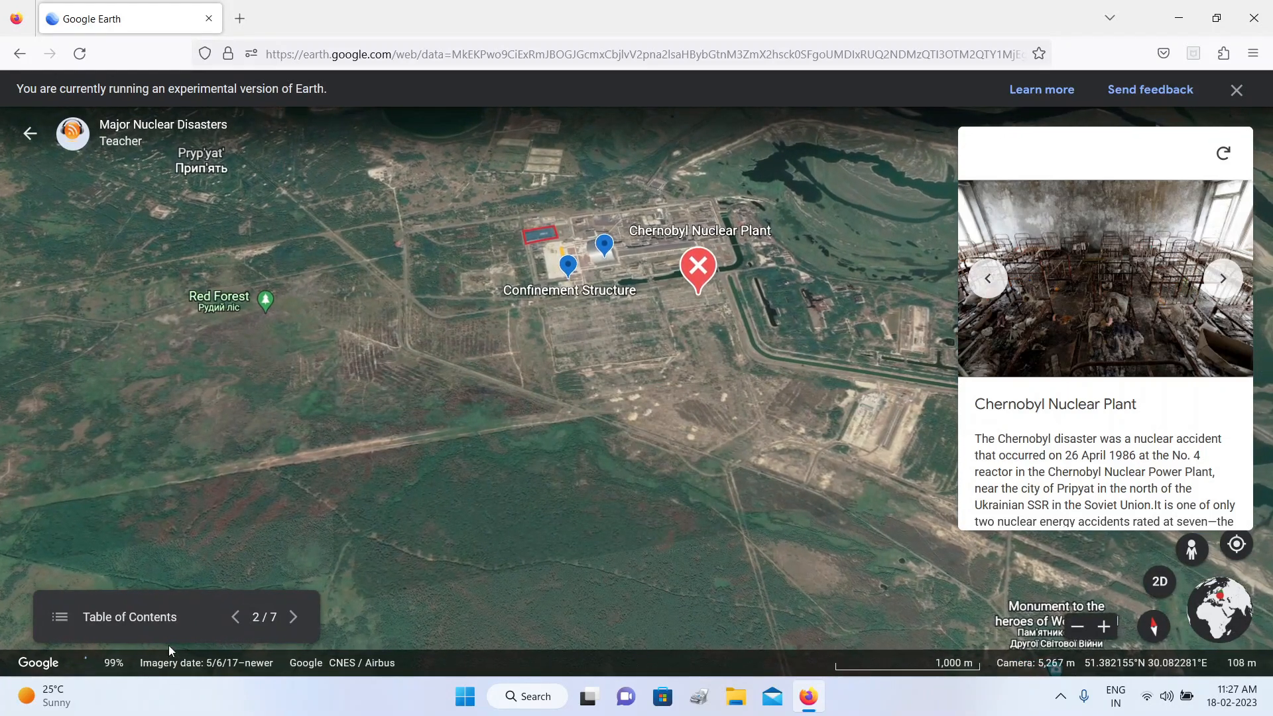
{"action": "left_click", "coordinate": [294, 617]}
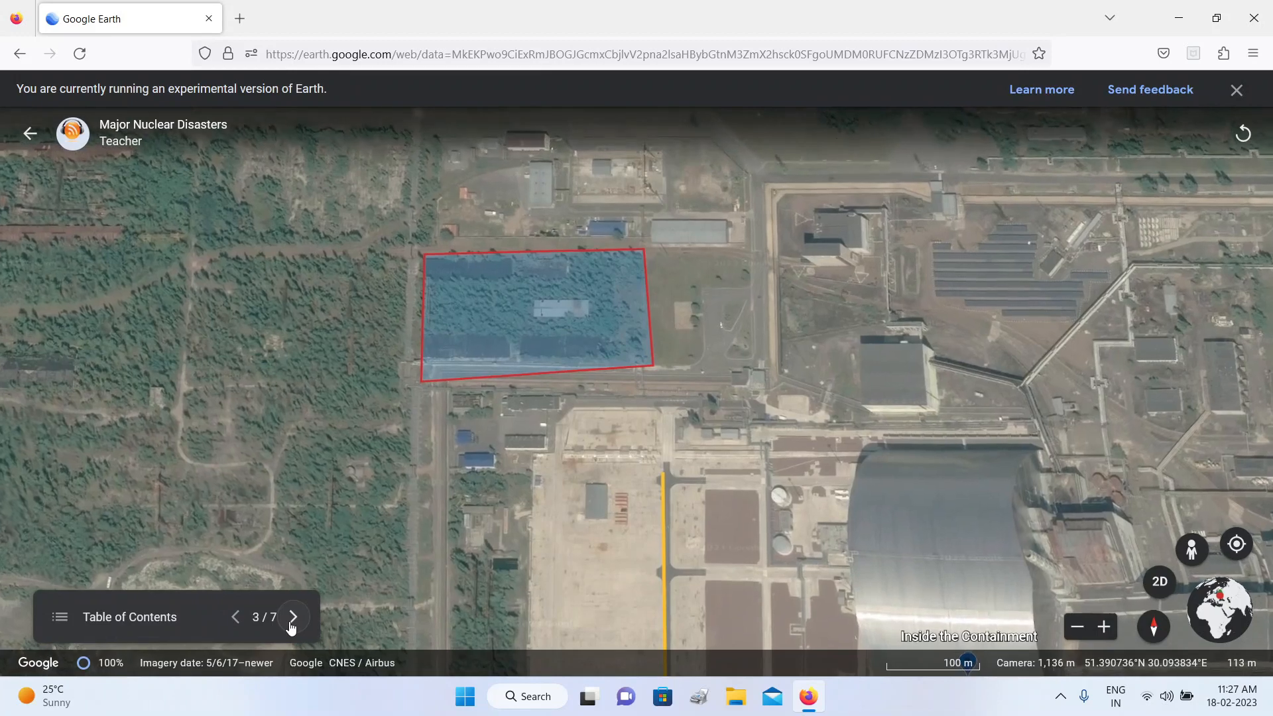
{"action": "left_click", "coordinate": [290, 623]}
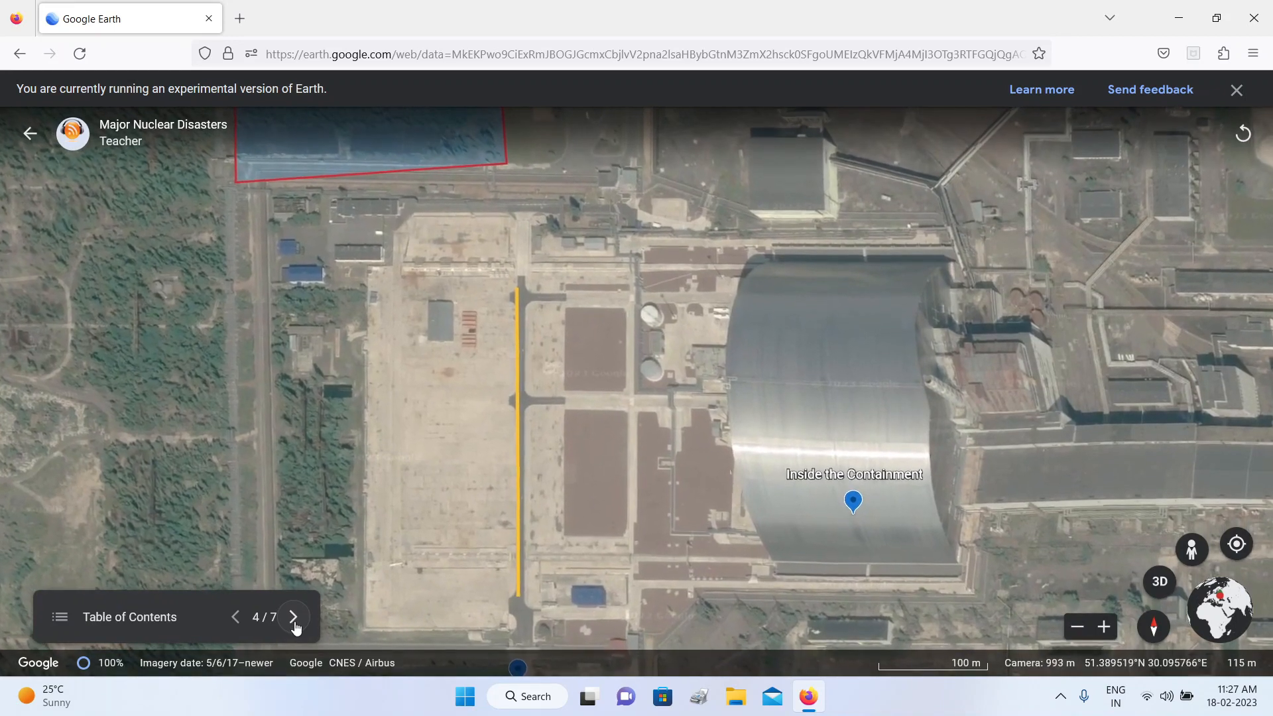
{"action": "left_click", "coordinate": [65, 626]}
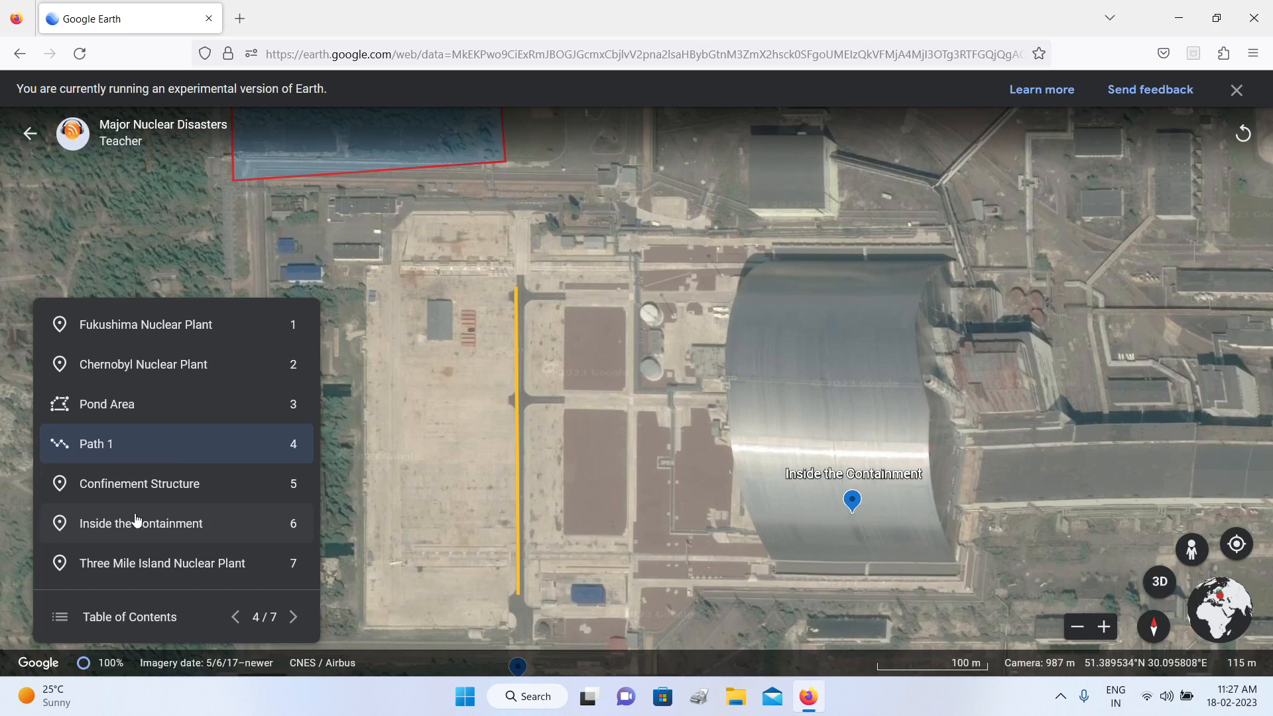
{"action": "key", "text": "Escape"}
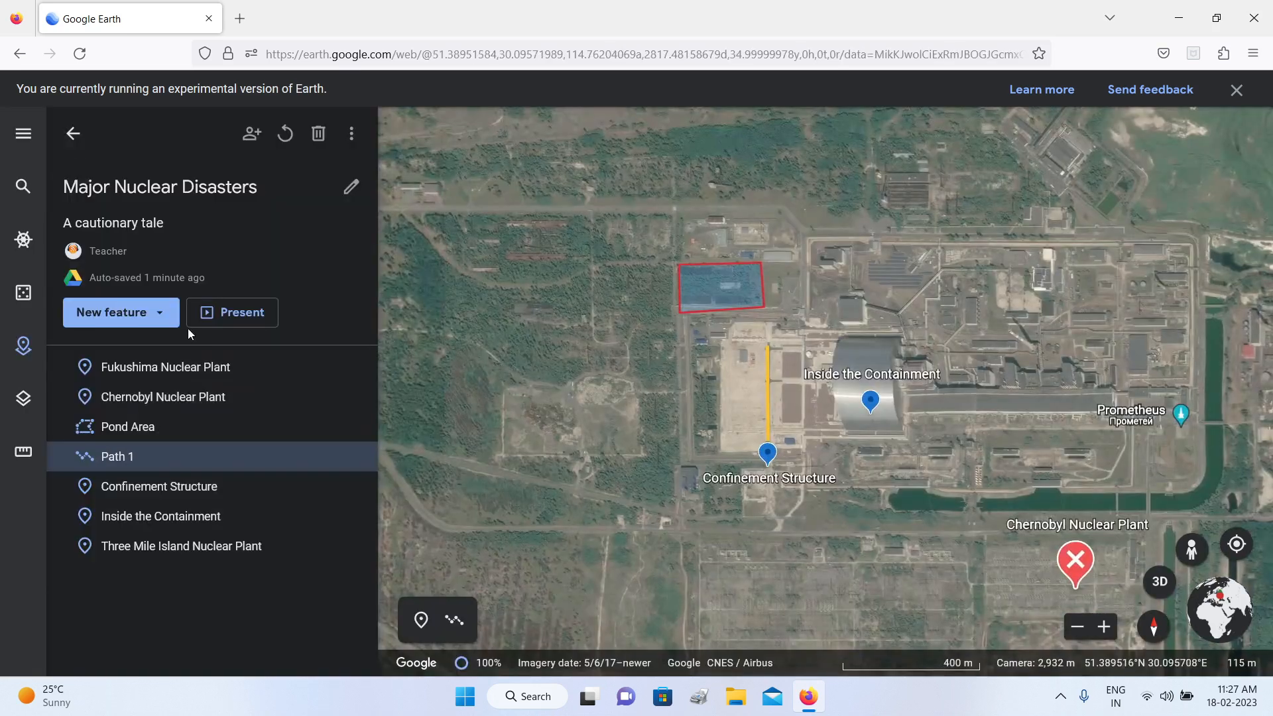
Step: Add a folder titled "assets" to the project and return to the feature list
{"action": "left_click", "coordinate": [157, 312]}
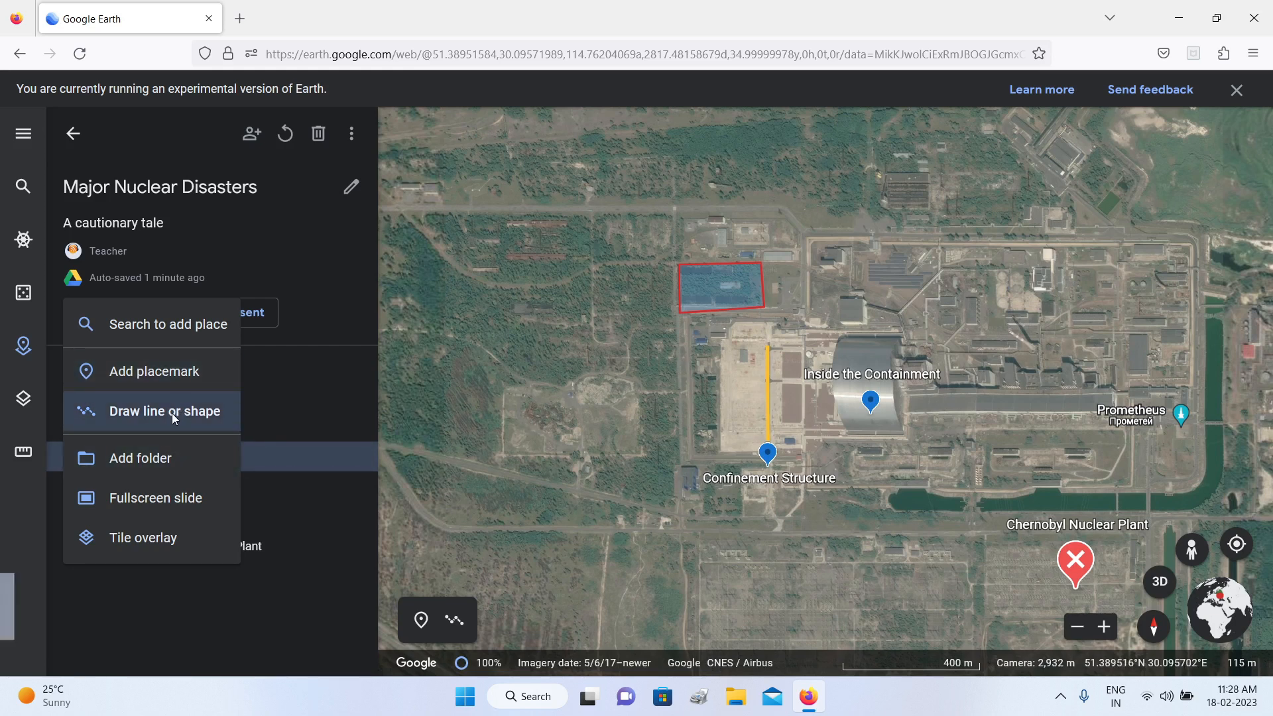
{"action": "left_click", "coordinate": [201, 634]}
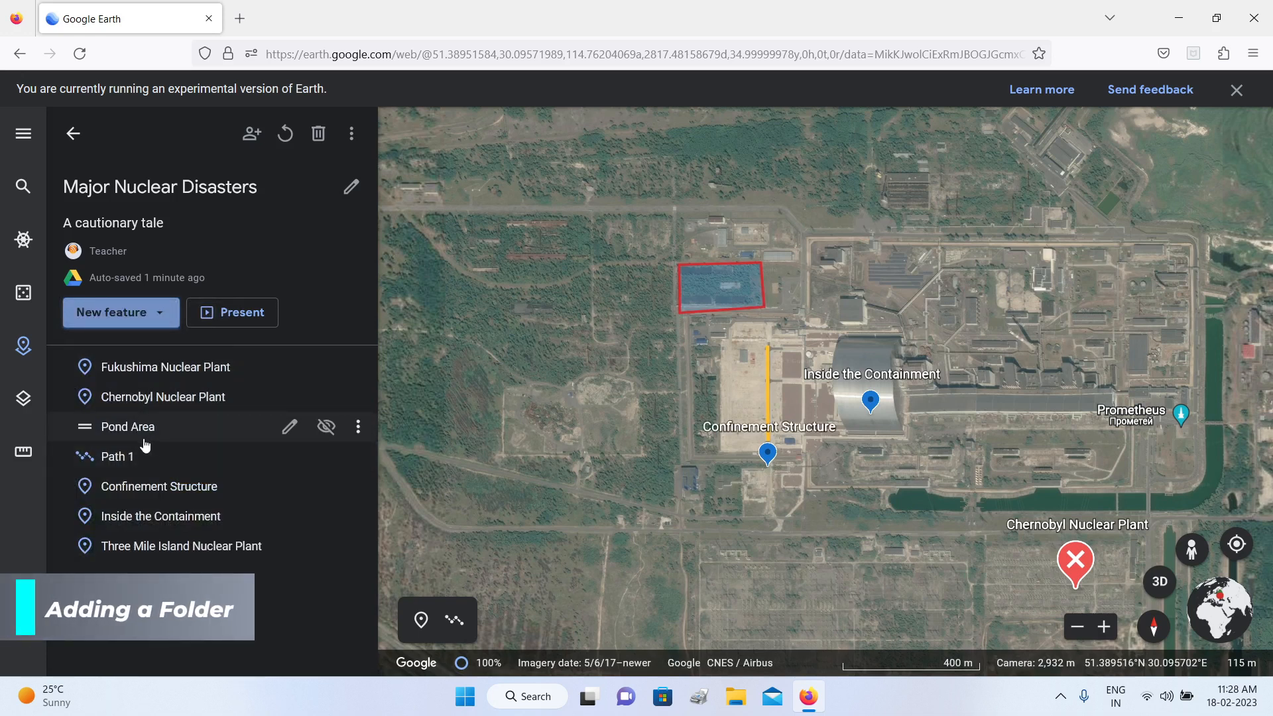
{"action": "left_click", "coordinate": [157, 310]}
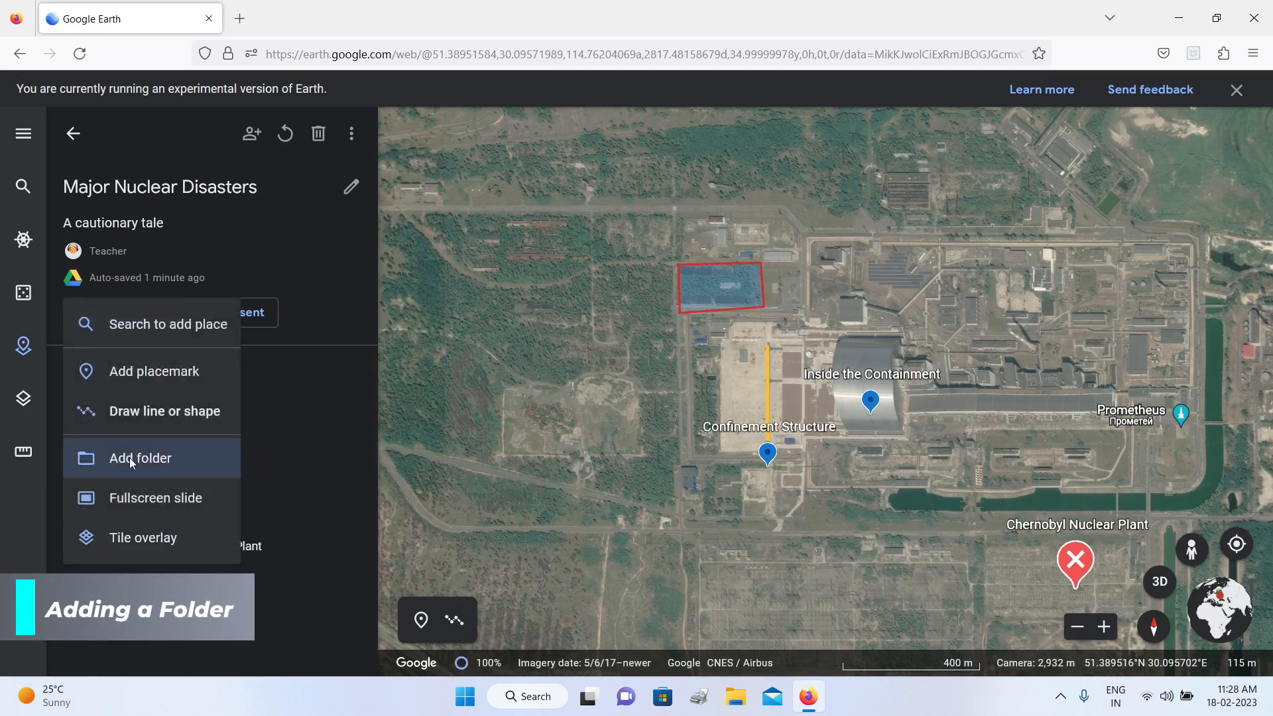
{"action": "left_click", "coordinate": [133, 456]}
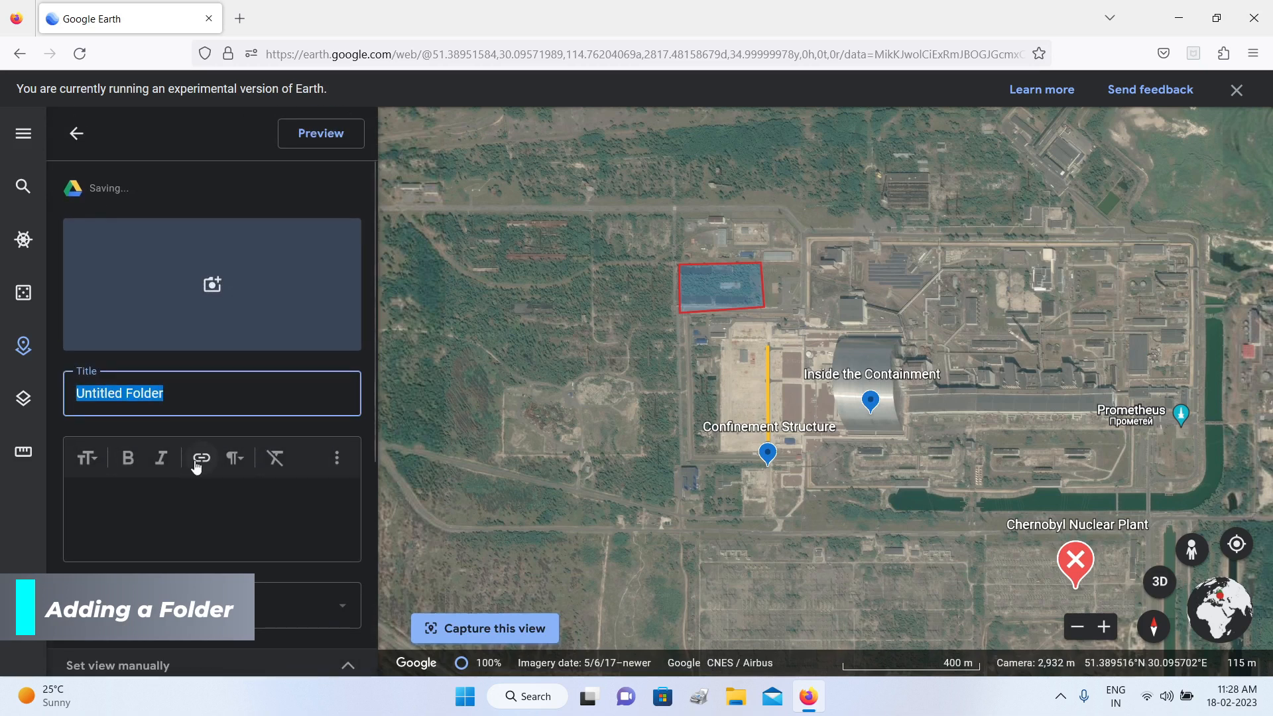
{"action": "type", "text": "assets"}
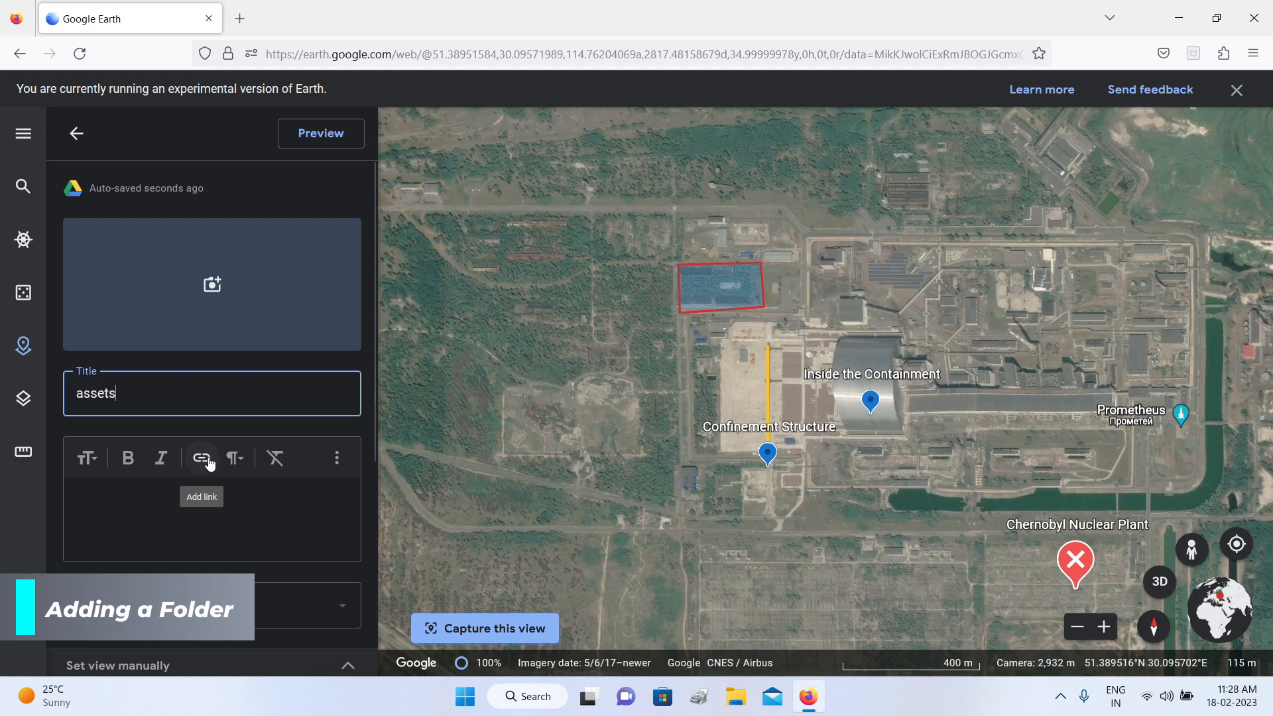
{"action": "left_click", "coordinate": [281, 465]}
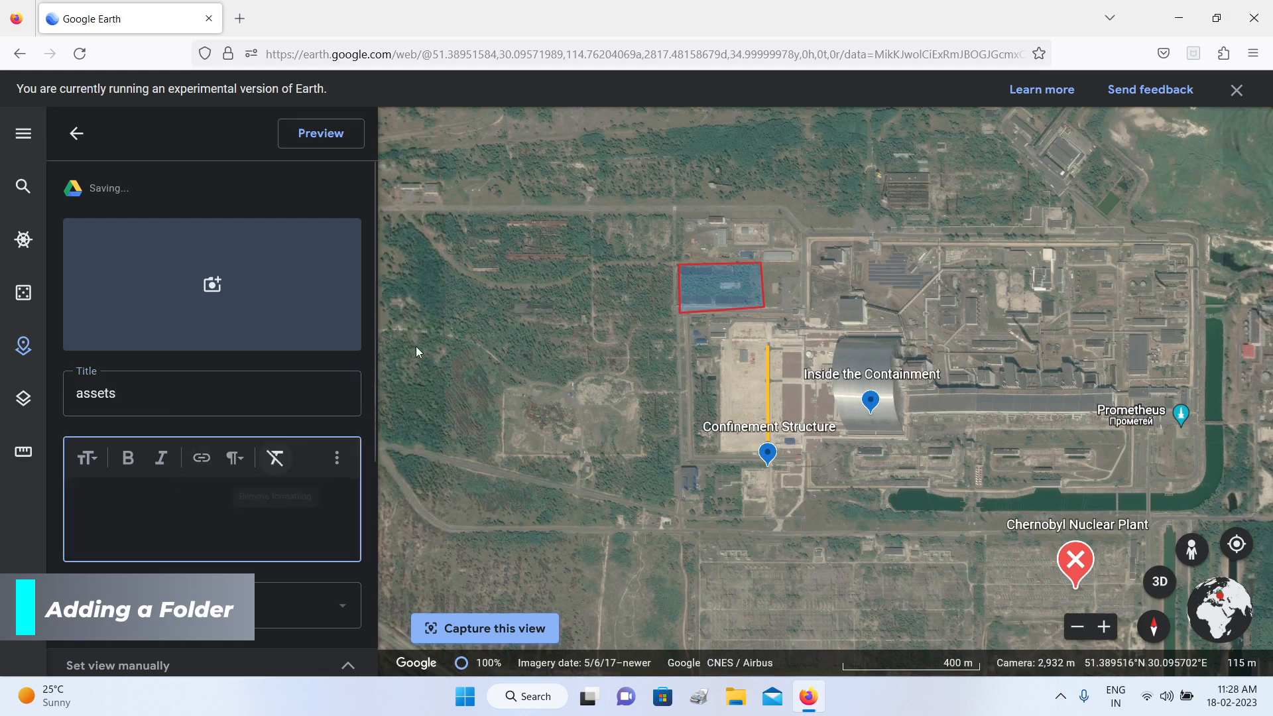
{"action": "left_click", "coordinate": [75, 132]}
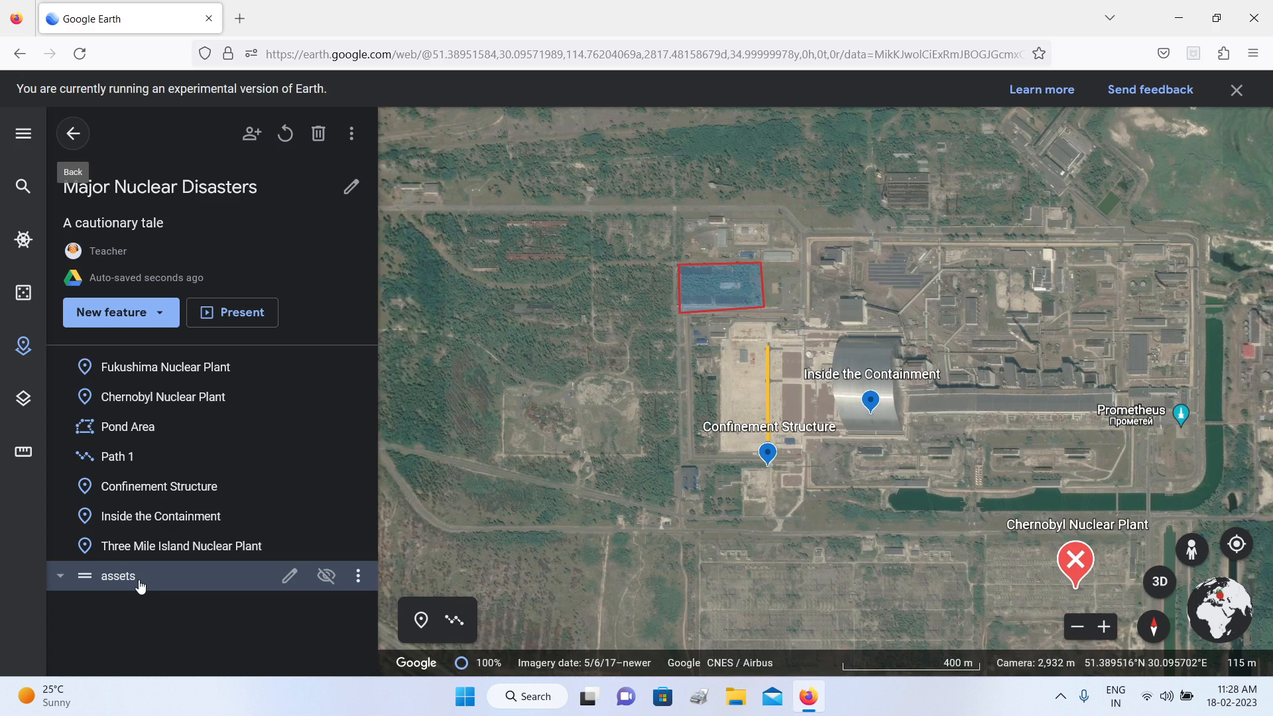
Step: Move the assets folder directly below Chernobyl Nuclear Plant and put Pond Area and Path 1 inside it
{"action": "left_click_drag", "start_coordinate": [139, 586], "coordinate": [168, 420]}
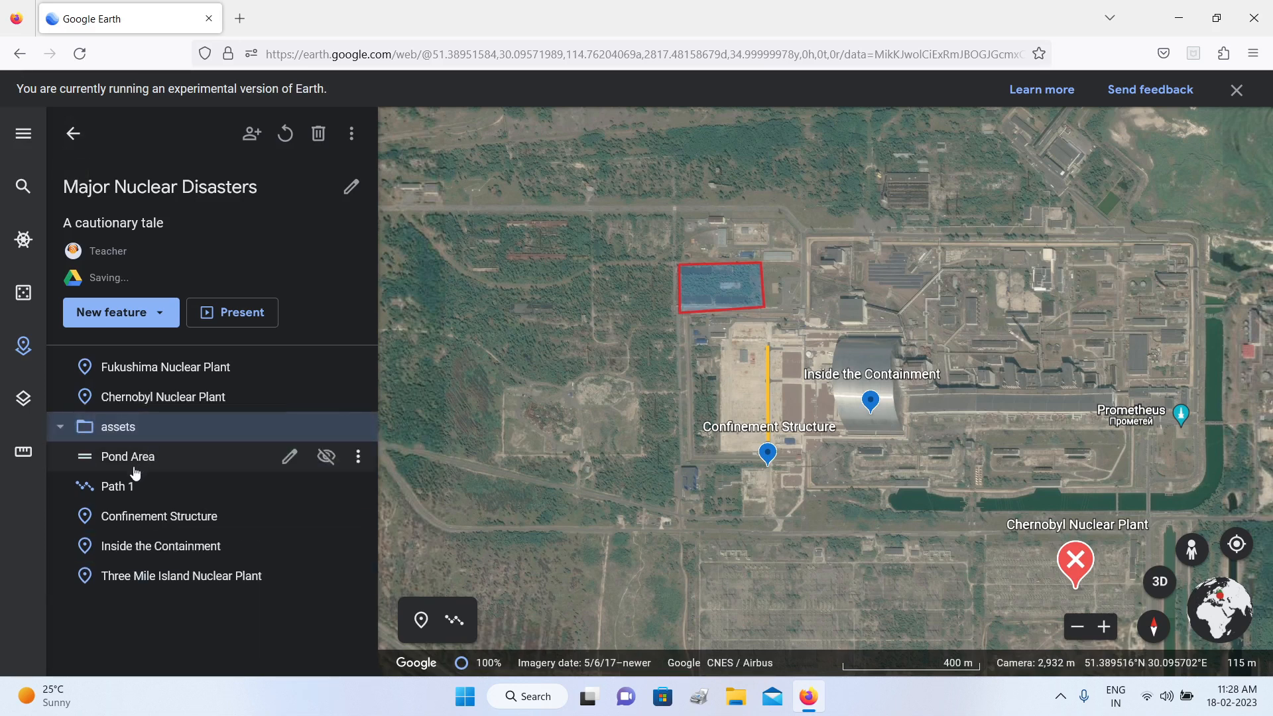
{"action": "left_click_drag", "start_coordinate": [131, 464], "coordinate": [137, 436]}
{"action": "left_click_drag", "start_coordinate": [122, 486], "coordinate": [145, 433]}
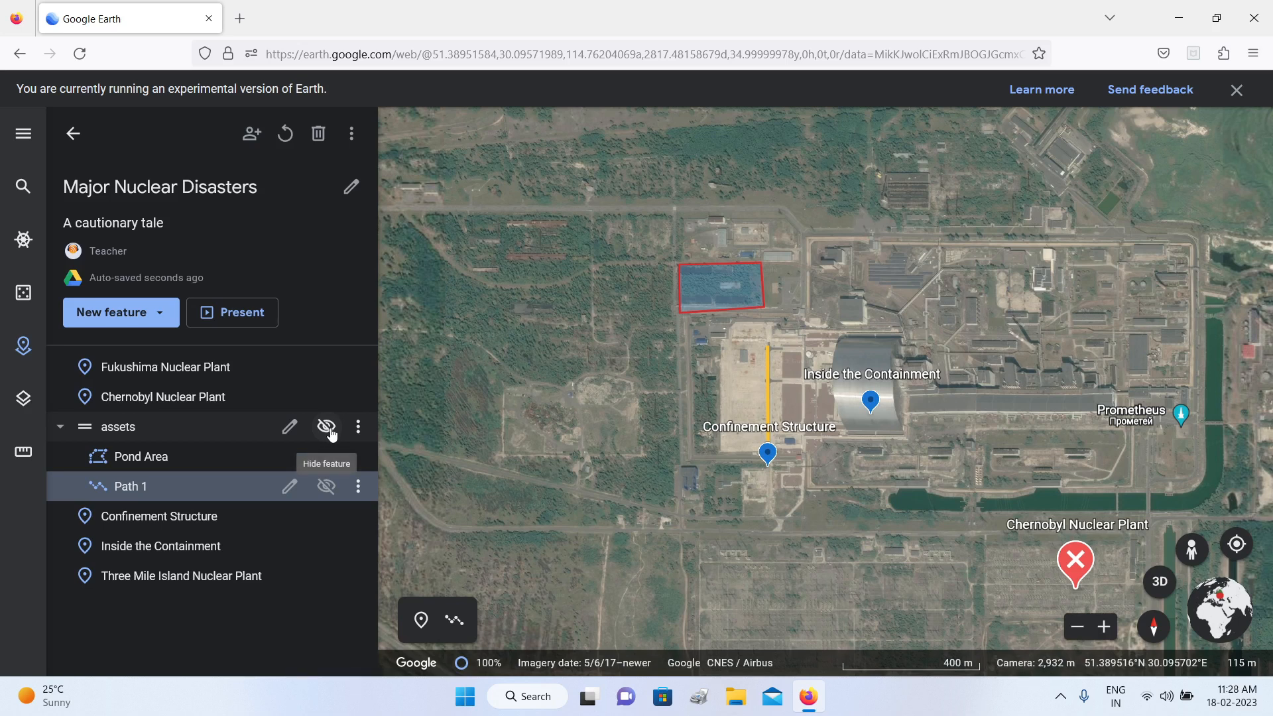
Step: Move Pond Area and Path 1 out of the assets folder to just below Fukushima Nuclear Plant, and delete the empty folder
{"action": "left_click", "coordinate": [158, 310]}
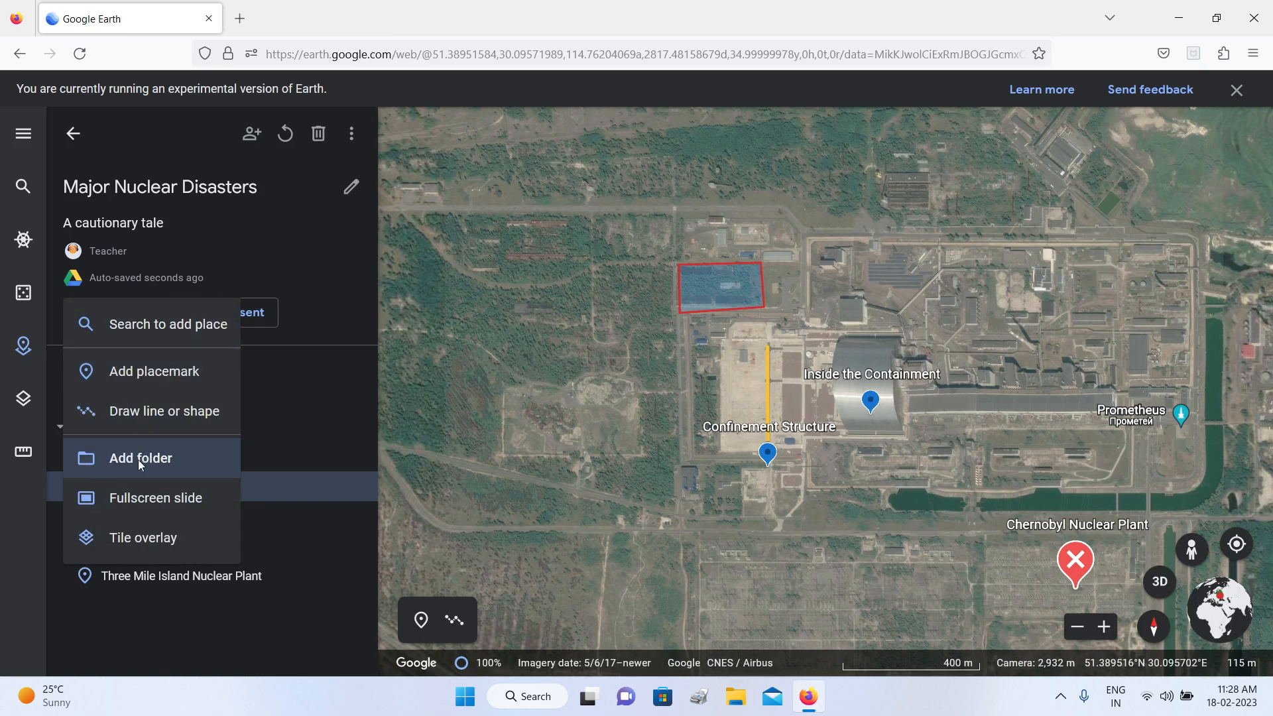
{"action": "left_click", "coordinate": [299, 316]}
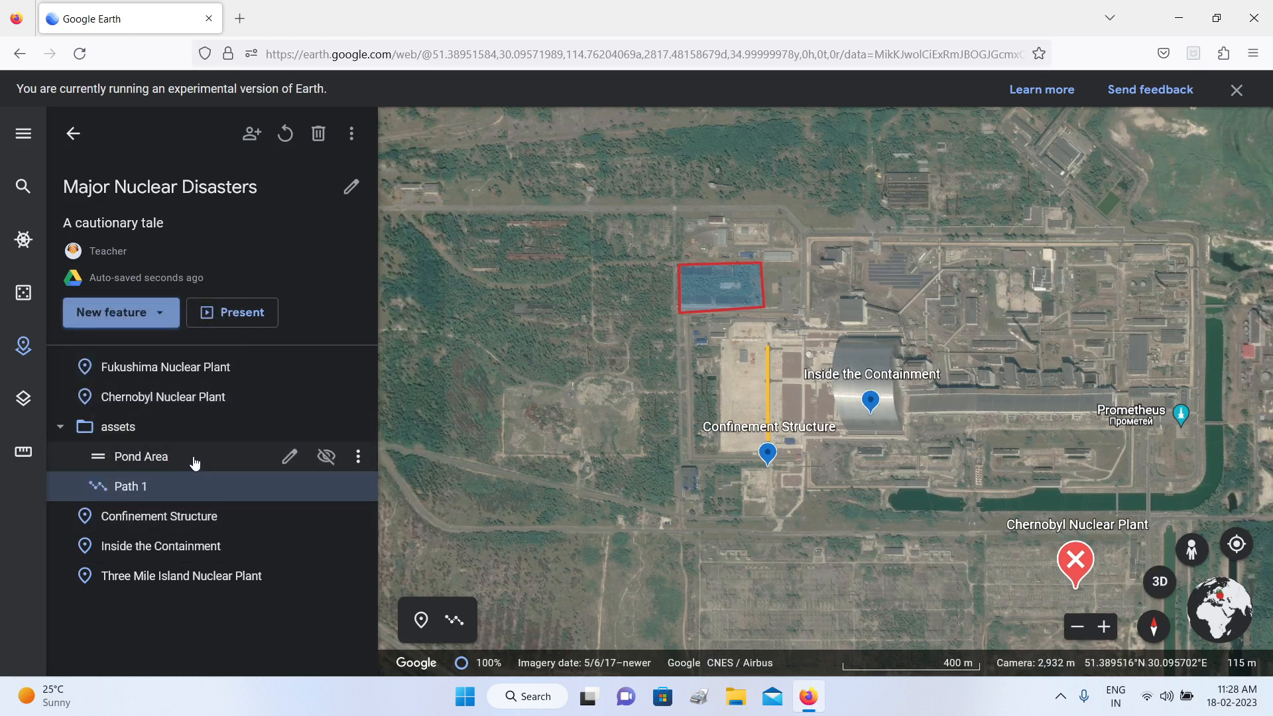
{"action": "left_click_drag", "start_coordinate": [193, 469], "coordinate": [204, 413]}
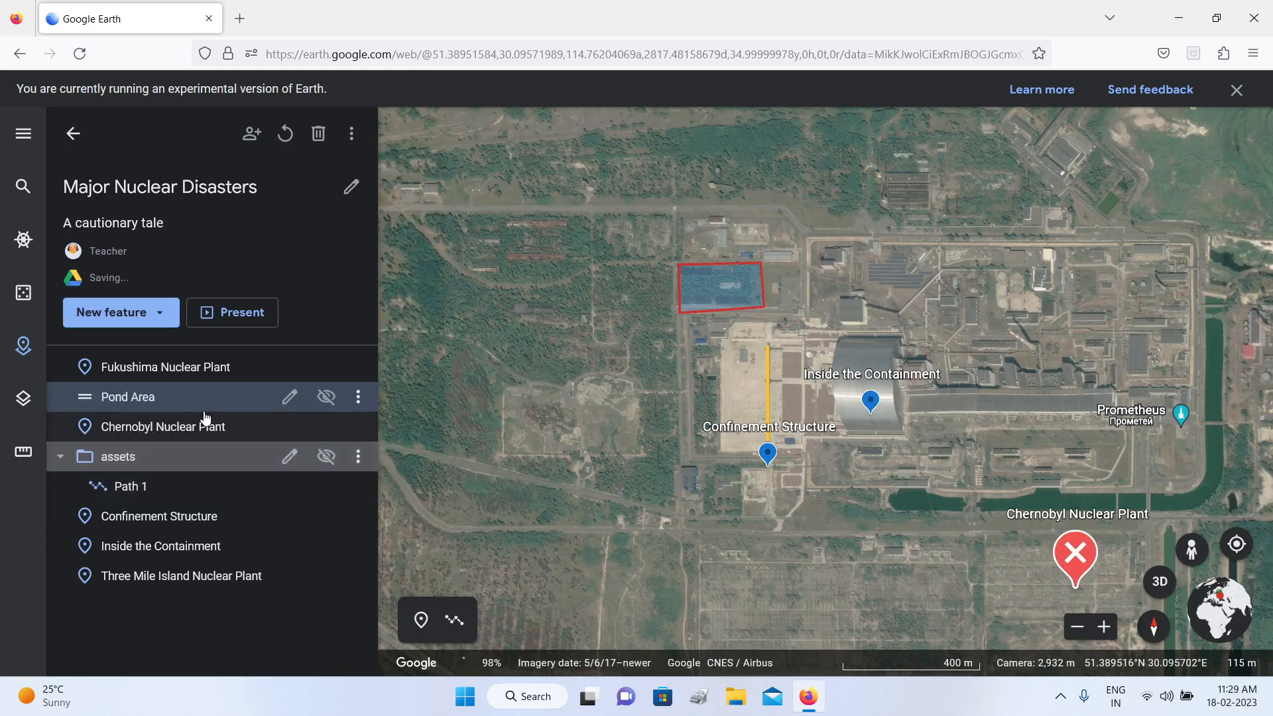
{"action": "left_click_drag", "start_coordinate": [148, 488], "coordinate": [185, 430]}
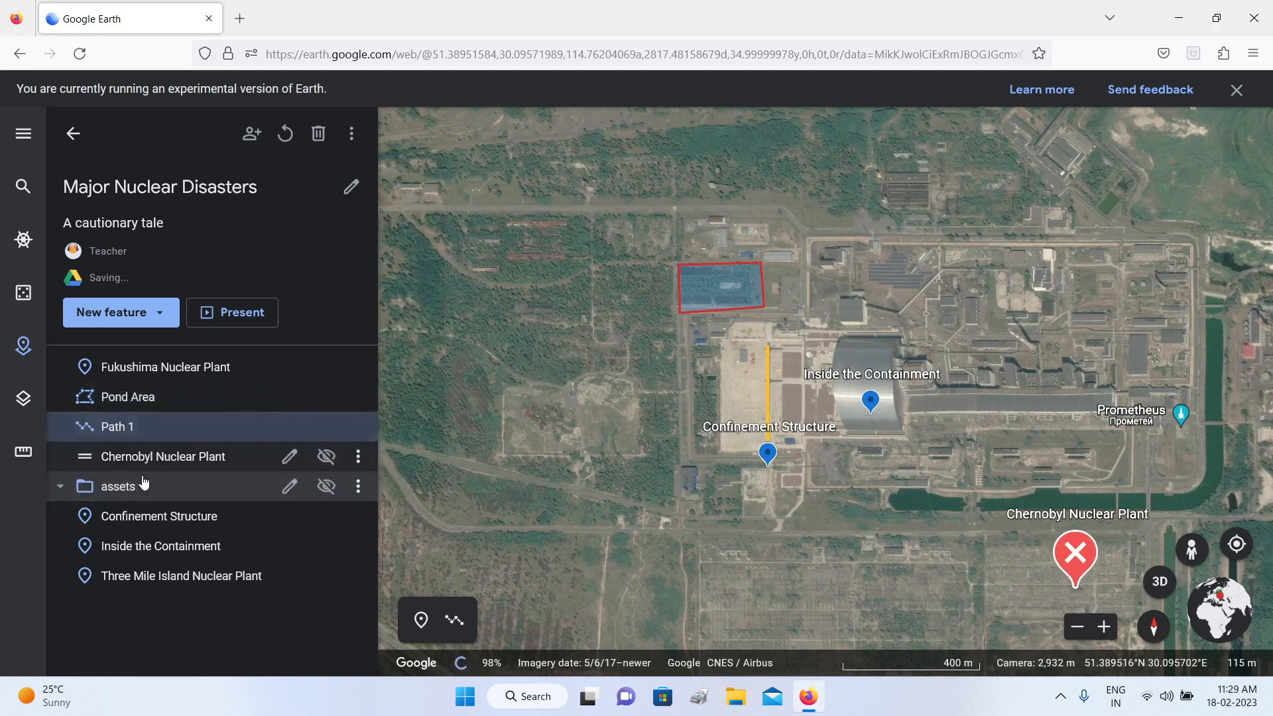
{"action": "left_click", "coordinate": [356, 488]}
{"action": "left_click", "coordinate": [369, 489]}
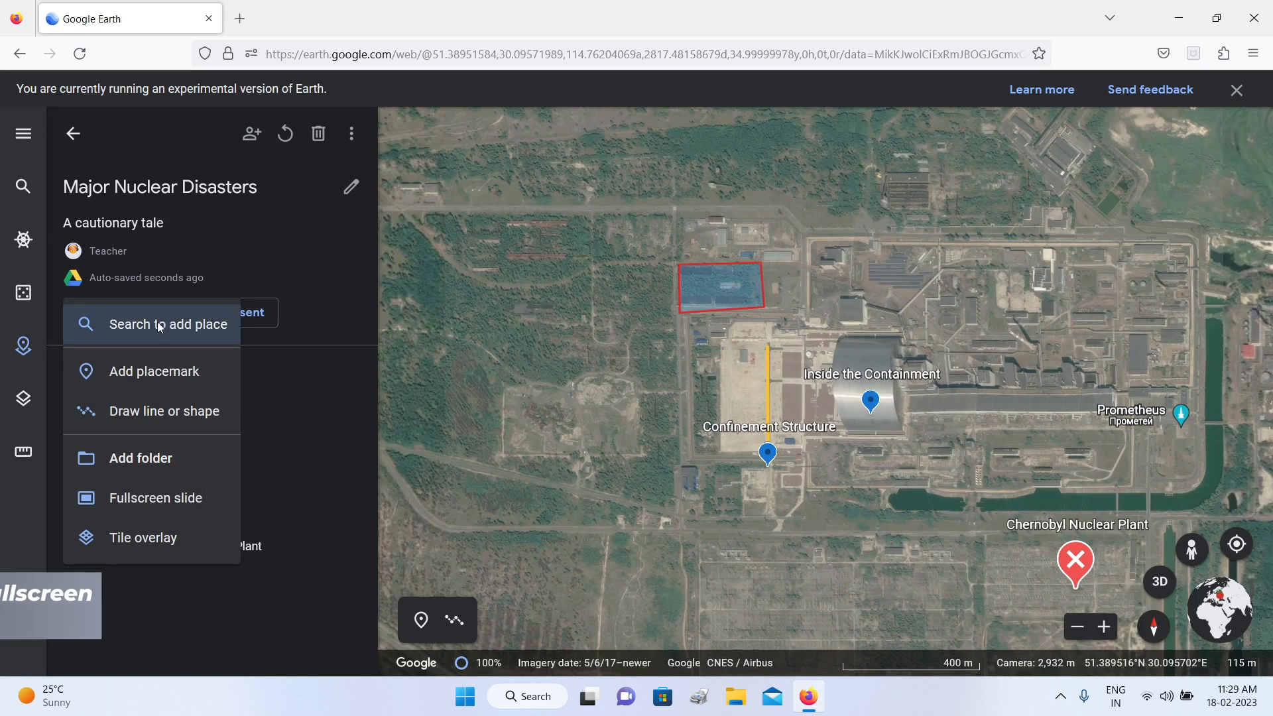
Step: Add a fullscreen slide titled "Presentation" with the description "Major Nuclear Disasters" and return to the feature list
{"action": "left_click", "coordinate": [178, 497]}
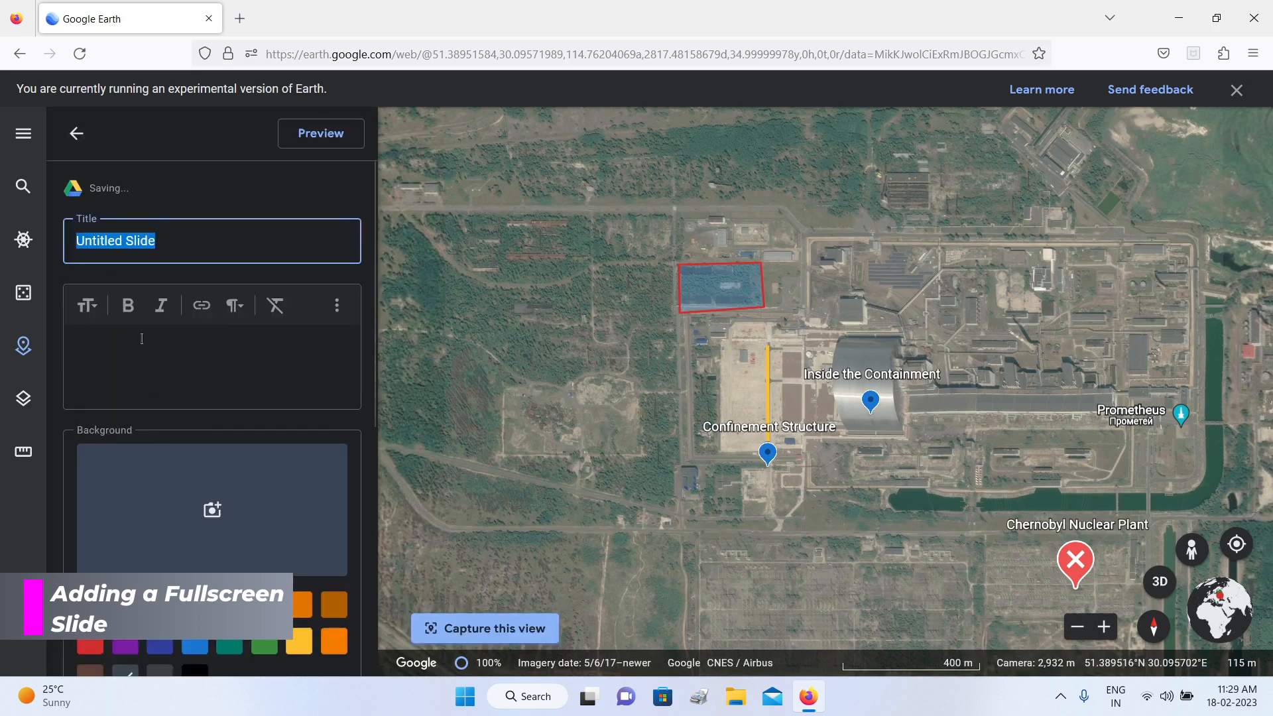
{"action": "left_click", "coordinate": [172, 236]}
{"action": "key", "text": "BackSpace"}
{"action": "key", "text": "BackSpace"}
{"action": "key", "text": "BackSpace"}
{"action": "key", "text": "BackSpace"}
{"action": "key", "text": "BackSpace"}
{"action": "key", "text": "BackSpace"}
{"action": "key", "text": "BackSpace"}
{"action": "key", "text": "BackSpace"}
{"action": "key", "text": "BackSpace"}
{"action": "key", "text": "BackSpace"}
{"action": "key", "text": "BackSpace"}
{"action": "key", "text": "BackSpace"}
{"action": "key", "text": "BackSpace"}
{"action": "key", "text": "BackSpace"}
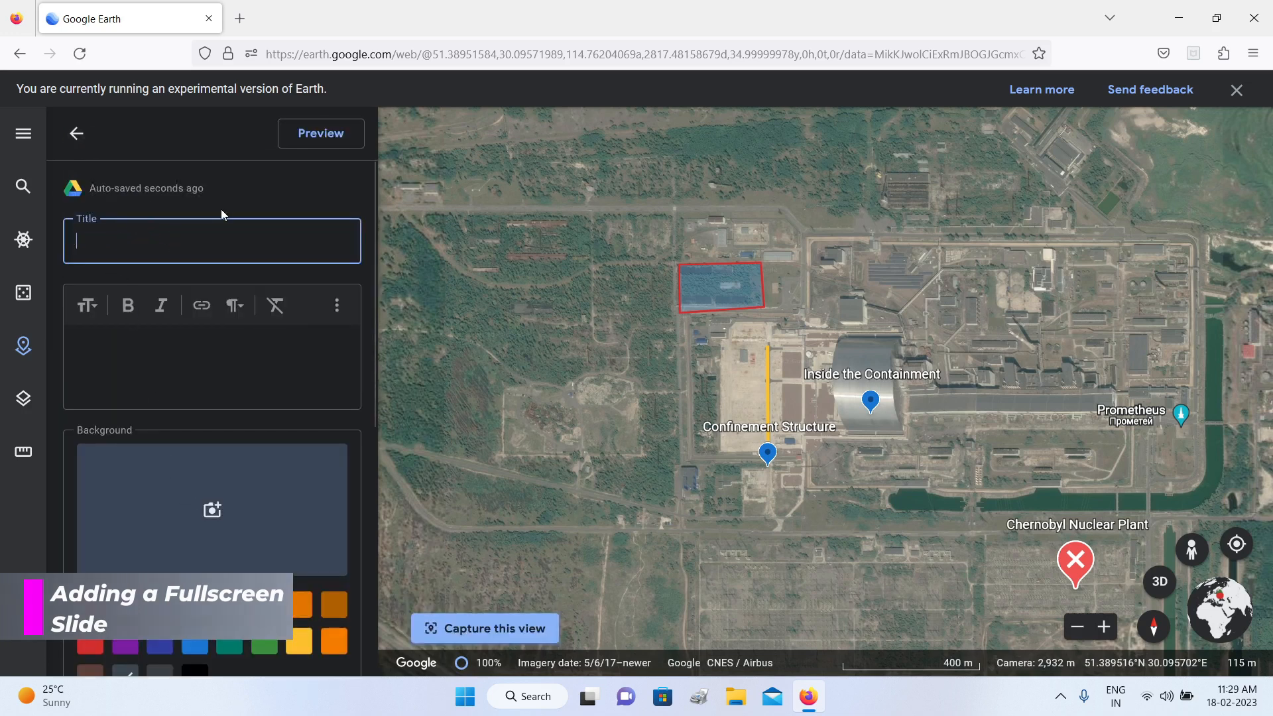
{"action": "type", "text": "Presenta"}
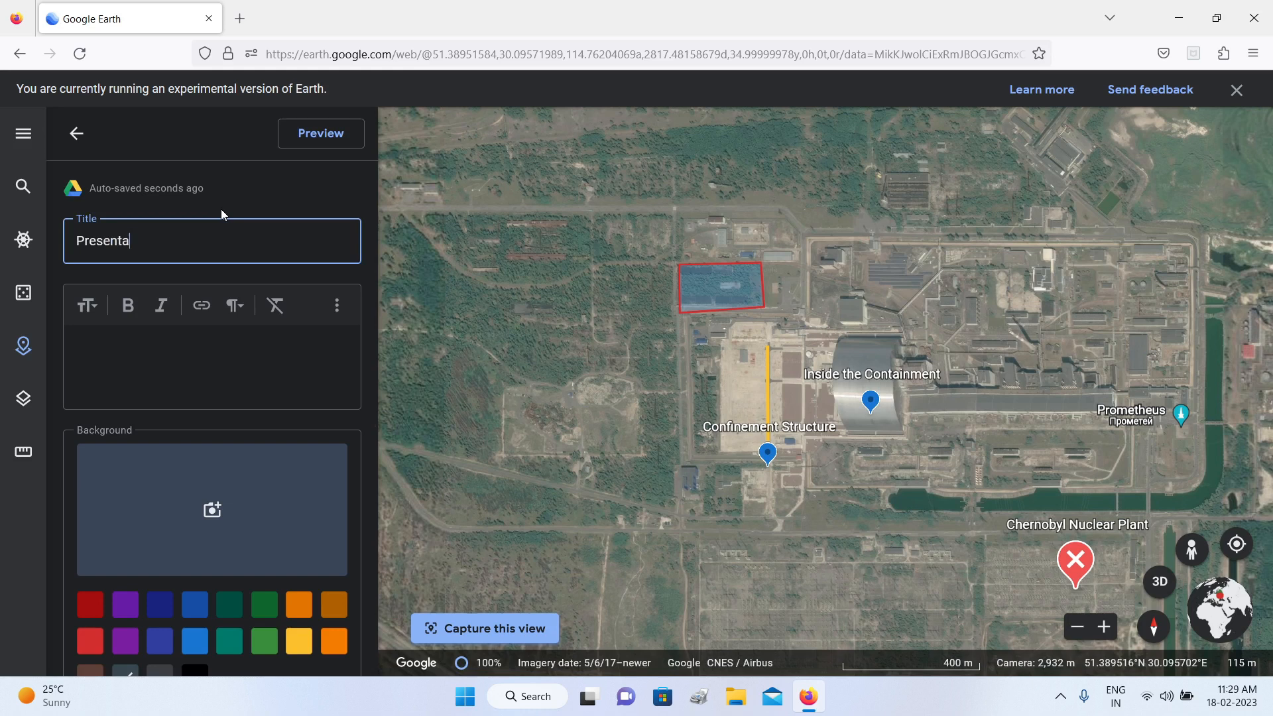
{"action": "type", "text": "tion"}
{"action": "left_click", "coordinate": [204, 352]}
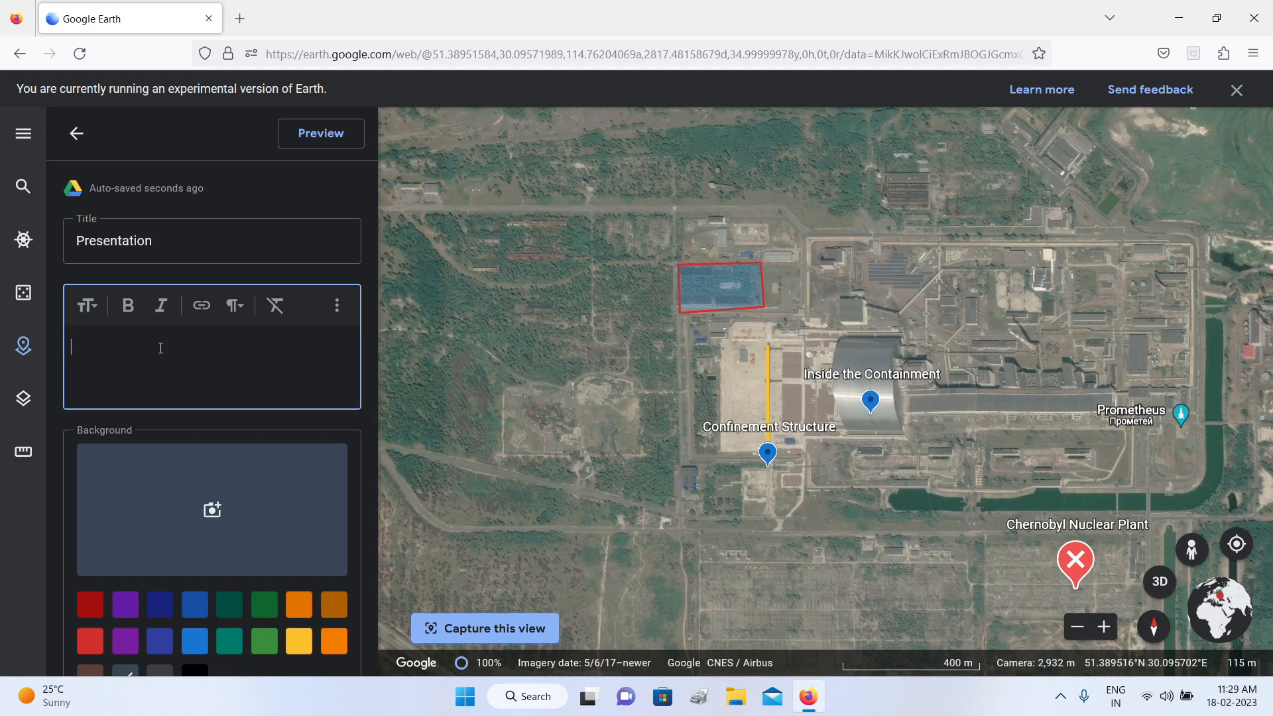
{"action": "type", "text": "Major Nuclear Disasters"}
{"action": "scroll", "coordinate": [285, 360], "scroll_direction": "down", "scroll_amount": 2}
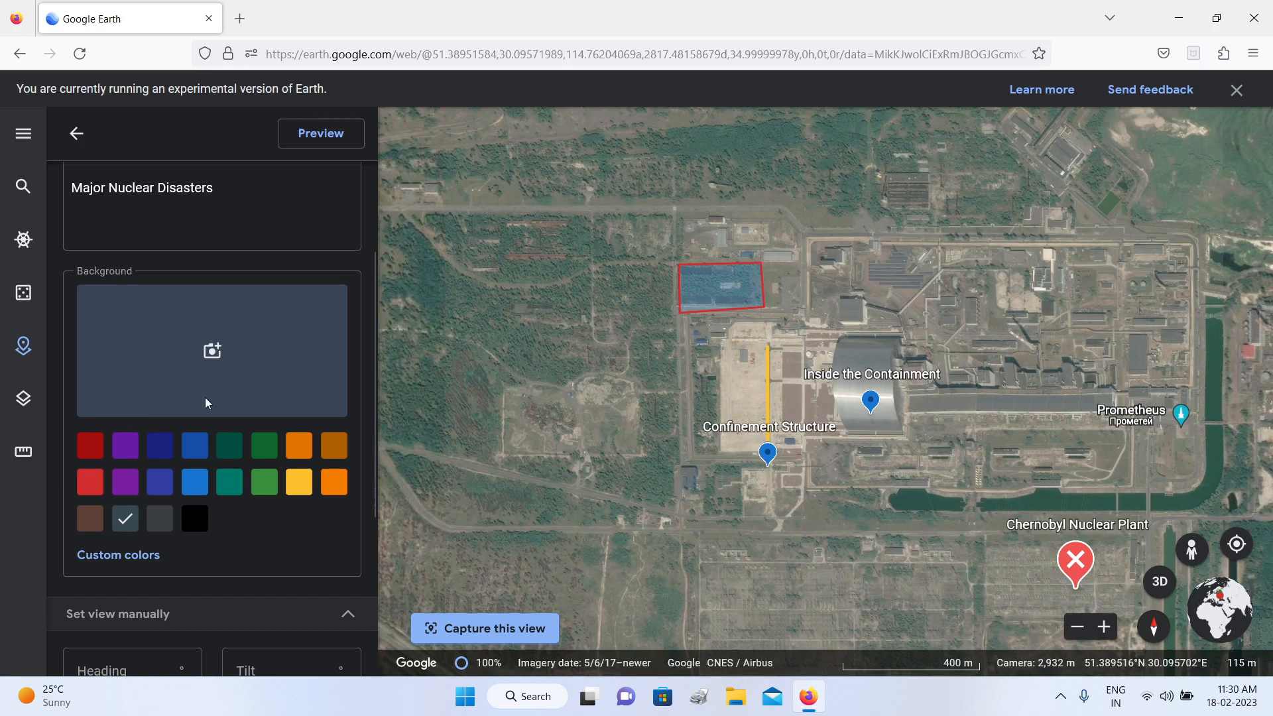
{"action": "scroll", "coordinate": [205, 396], "scroll_direction": "up", "scroll_amount": 2}
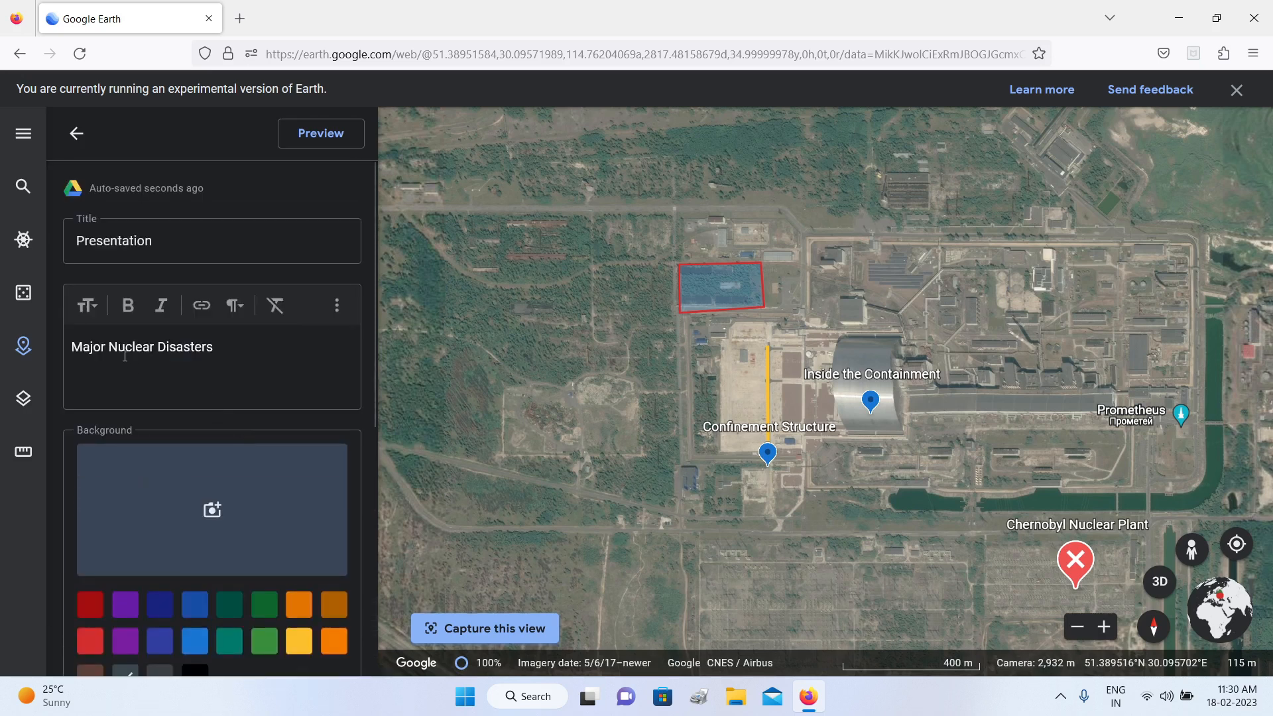
{"action": "left_click", "coordinate": [75, 140]}
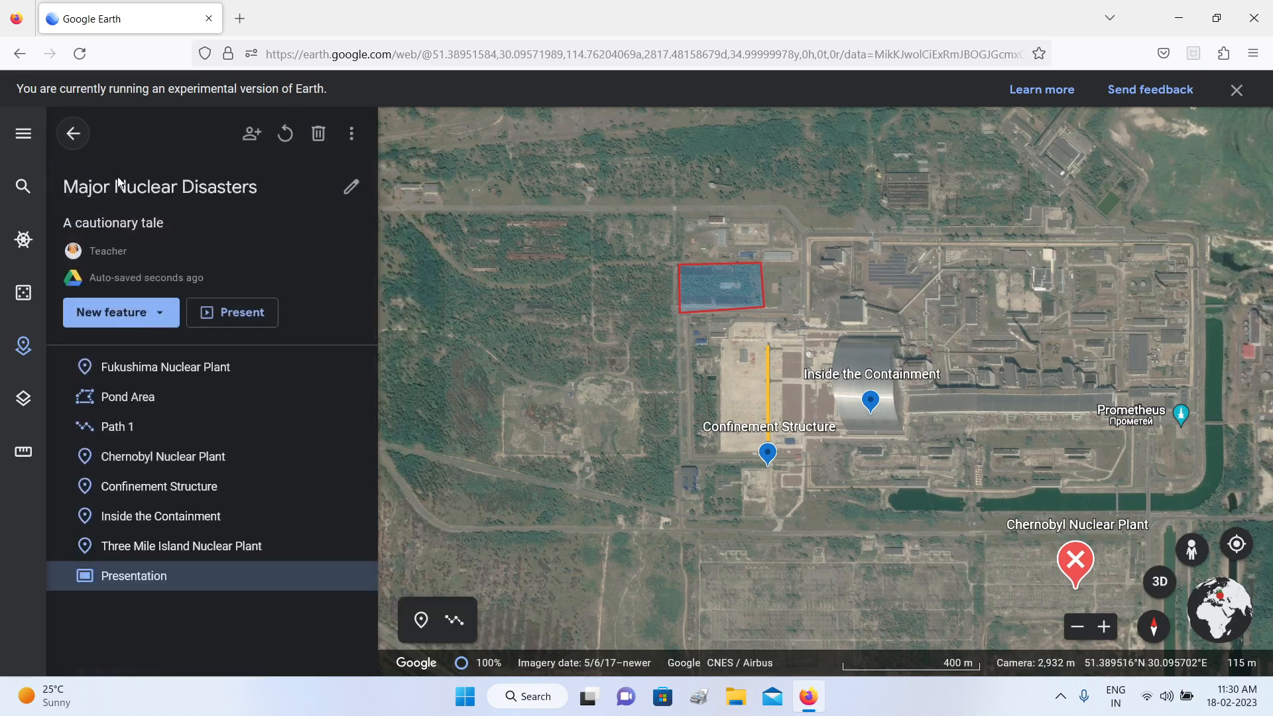
Step: Change the Presentation slide's background colour to the lighter red, then view the slide fullscreen and close it
{"action": "left_click", "coordinate": [182, 586]}
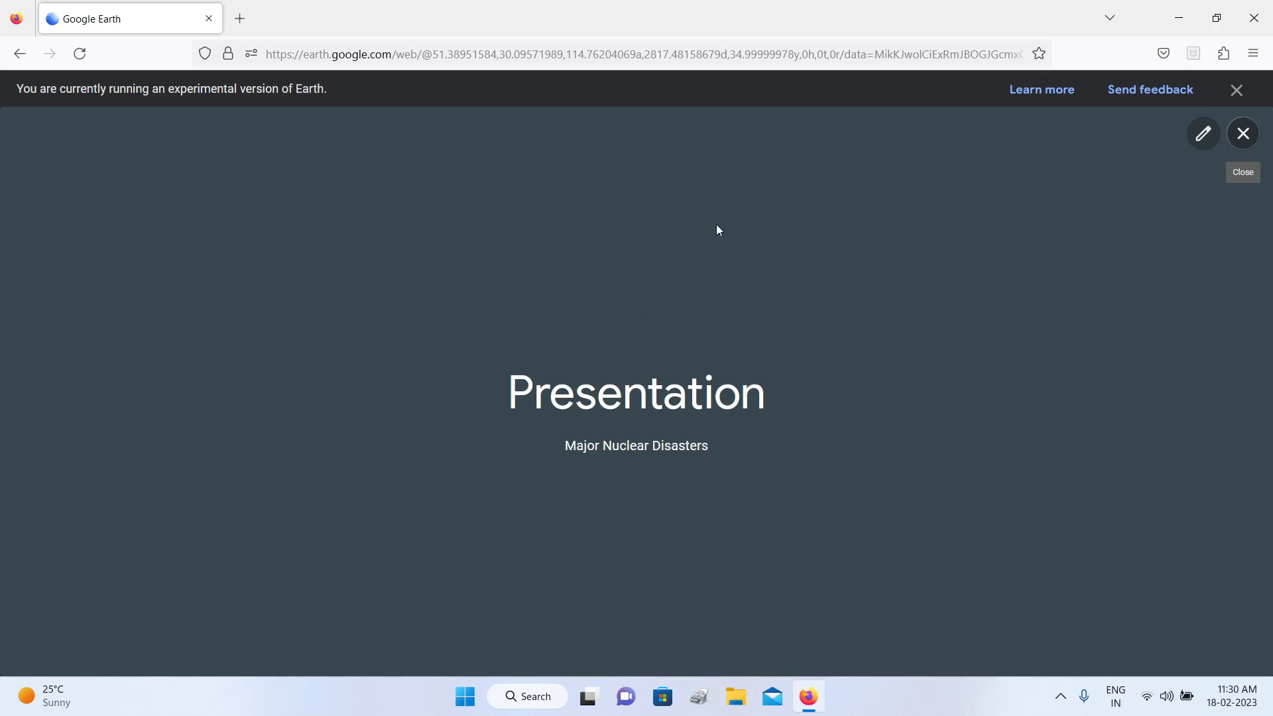
{"action": "left_click", "coordinate": [1194, 146]}
{"action": "scroll", "coordinate": [192, 535], "scroll_direction": "down", "scroll_amount": 3}
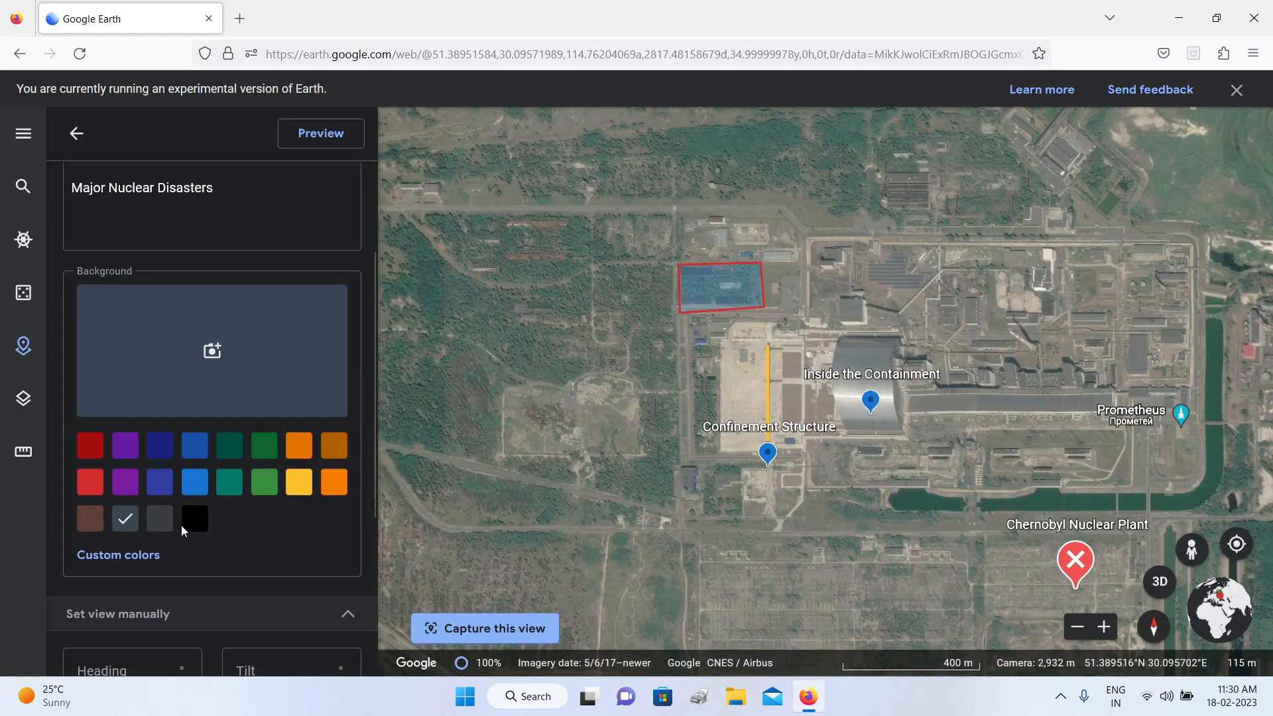
{"action": "left_click", "coordinate": [90, 482]}
{"action": "left_click", "coordinate": [78, 135]}
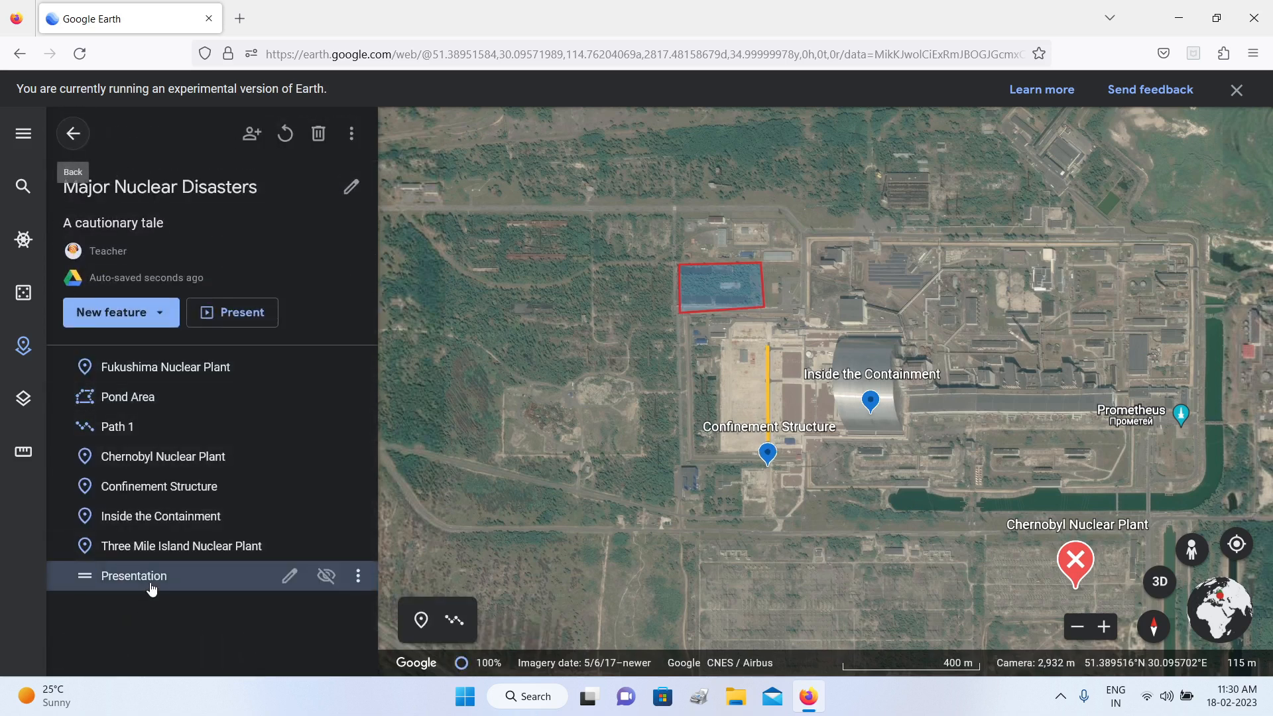
{"action": "left_click", "coordinate": [151, 586]}
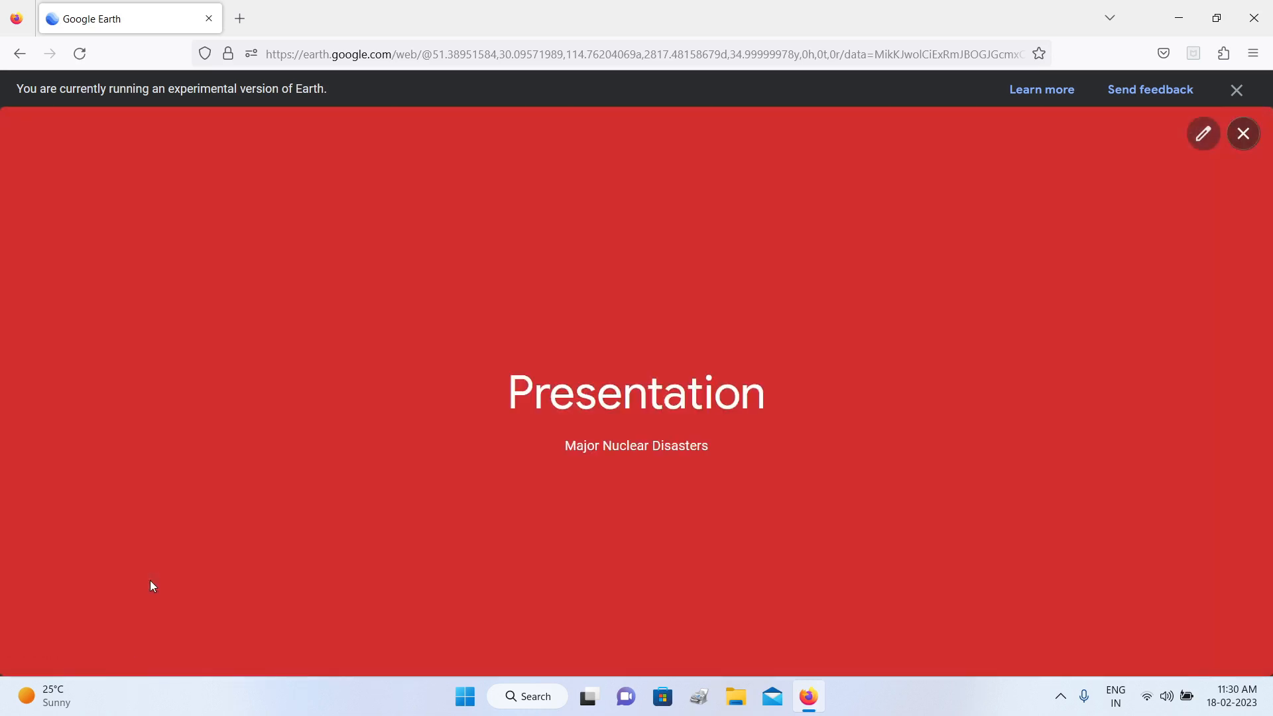
{"action": "left_click", "coordinate": [1243, 133]}
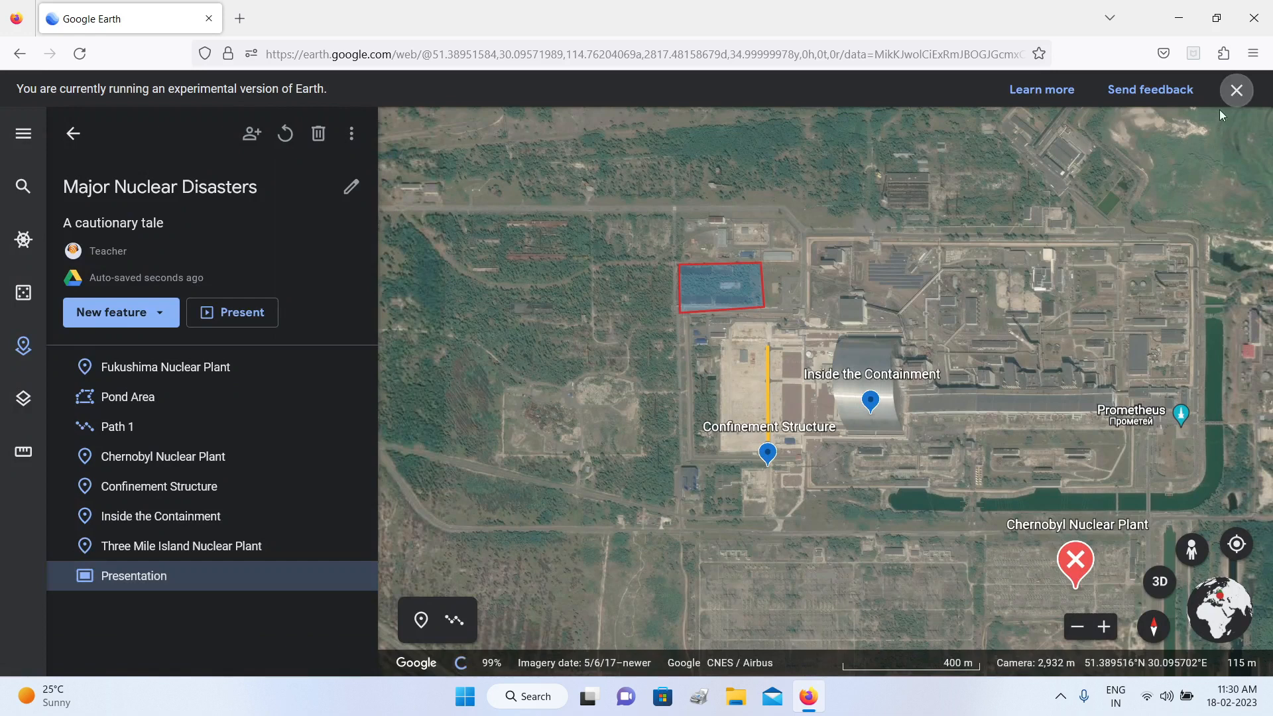
Step: Dismiss the experimental-version notice and move the Presentation slide to the start of the feature list, above Fukushima Nuclear Plant
{"action": "left_click", "coordinate": [1236, 93]}
{"action": "left_click_drag", "start_coordinate": [211, 539], "coordinate": [165, 320]}
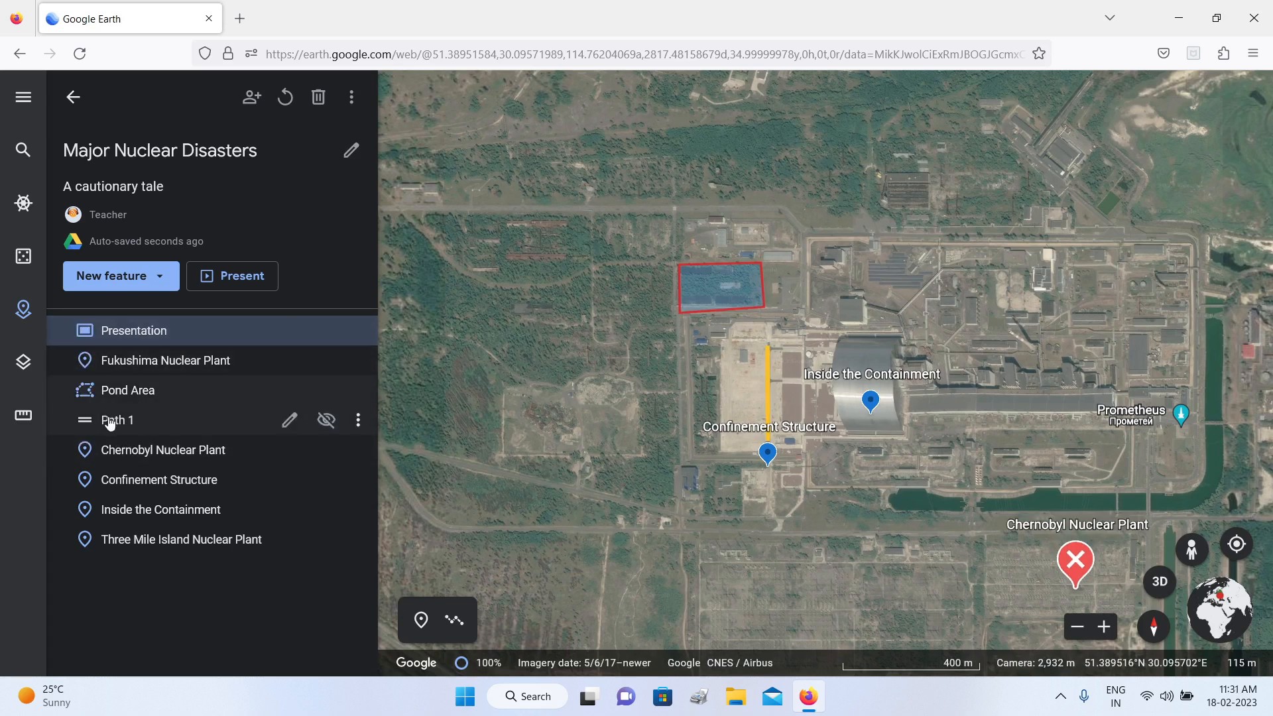
{"action": "left_click", "coordinate": [161, 279]}
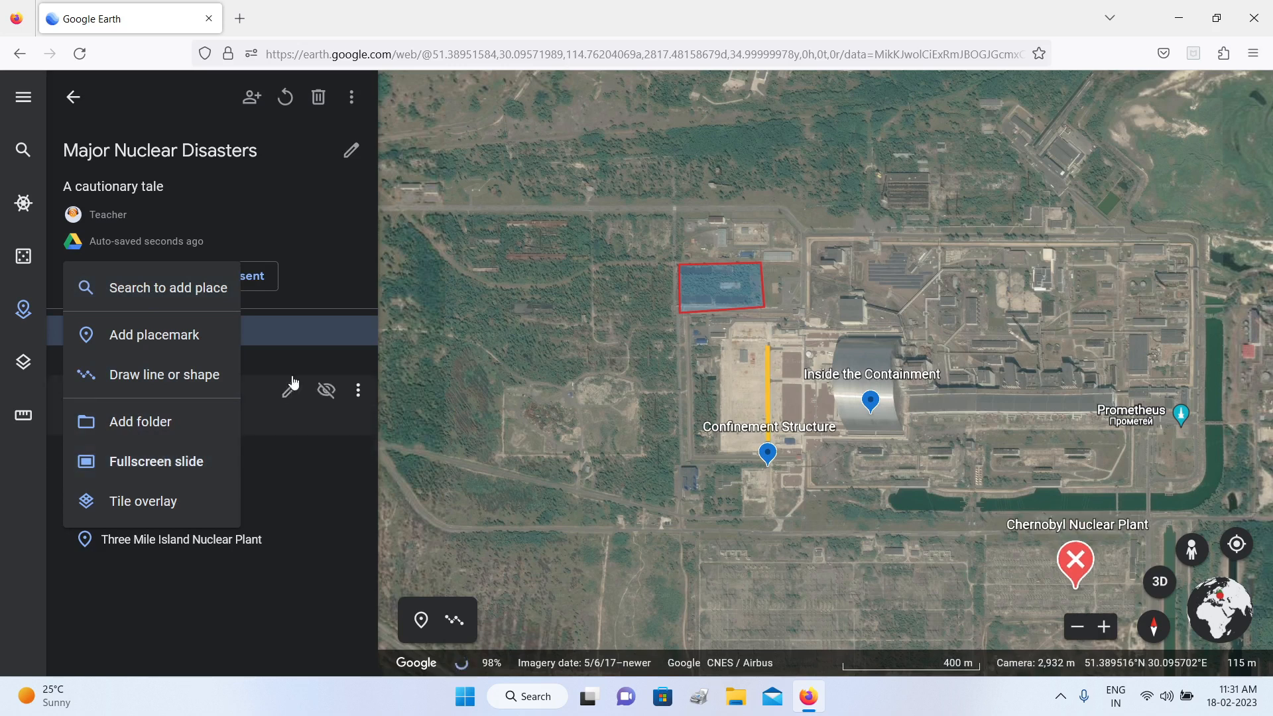
{"action": "left_click", "coordinate": [348, 206]}
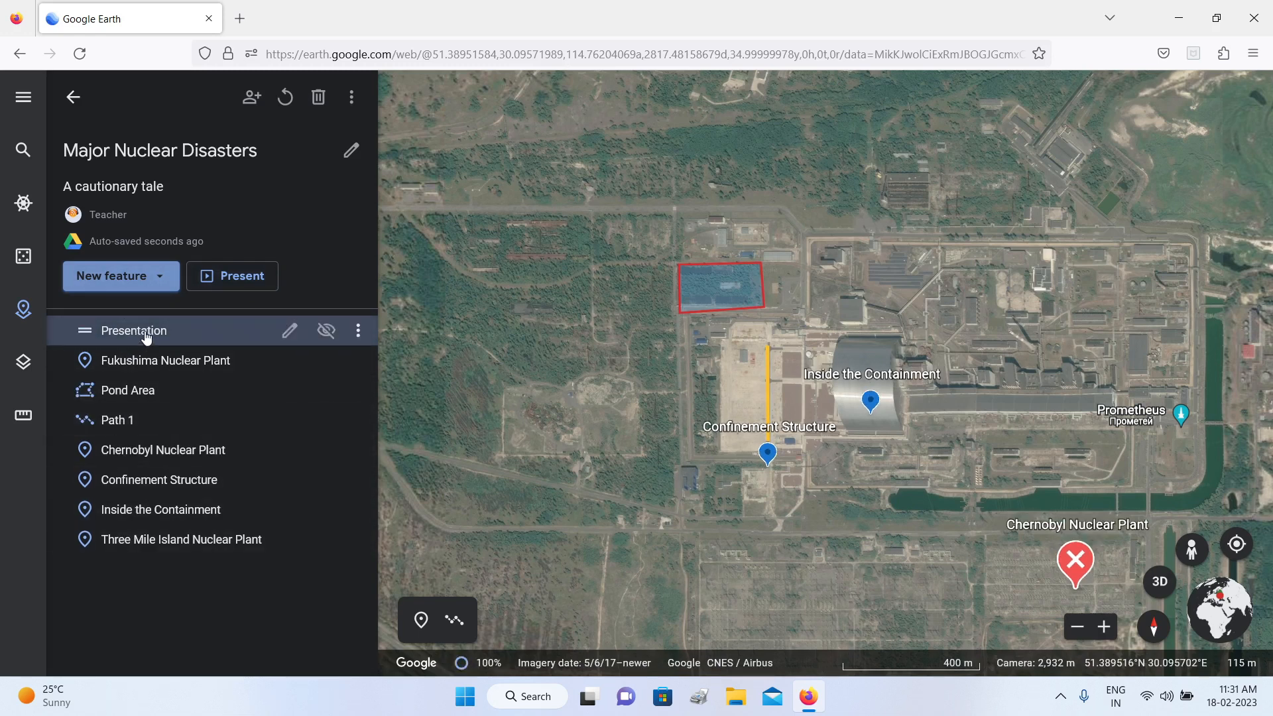
{"action": "left_click", "coordinate": [288, 330]}
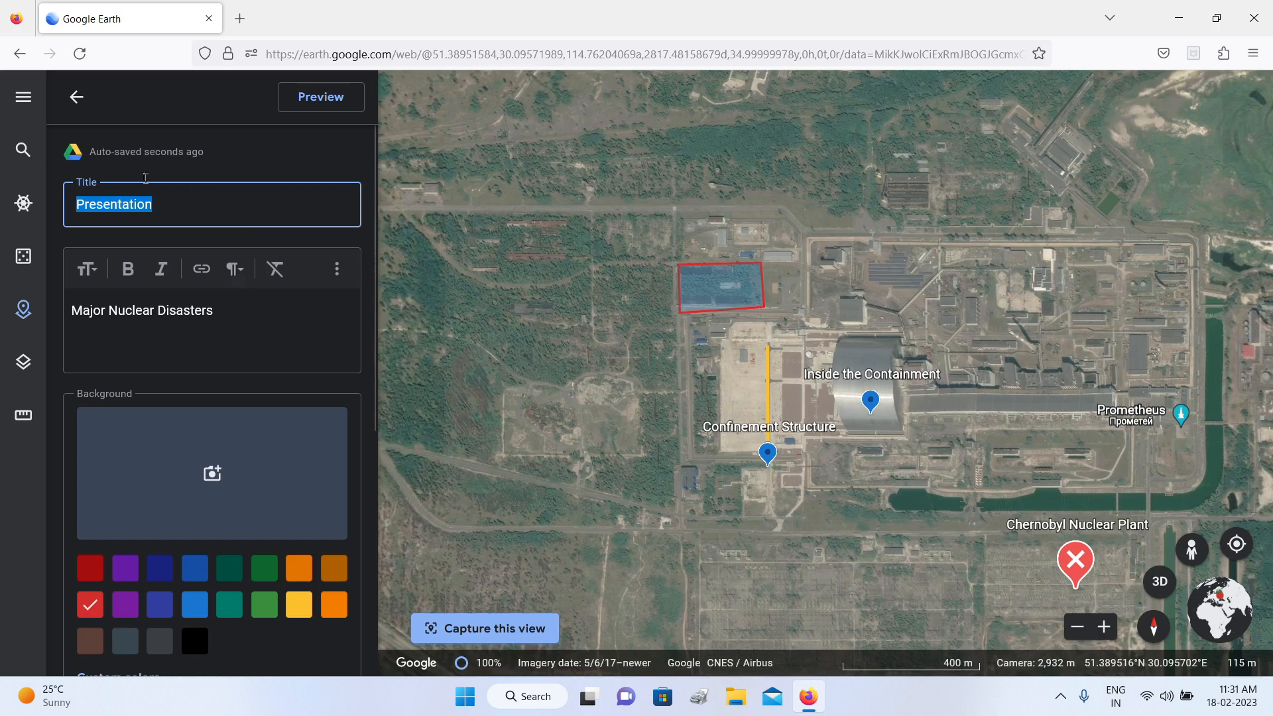
{"action": "left_click", "coordinate": [76, 97]}
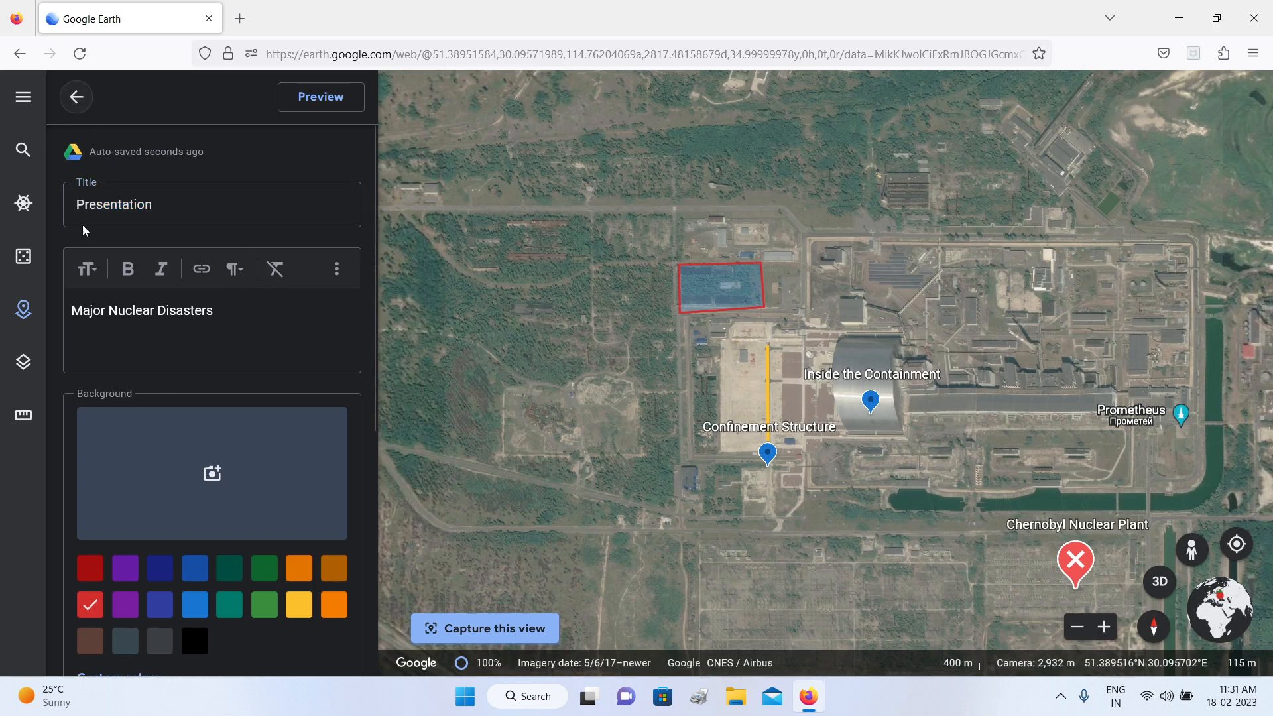
{"action": "left_click", "coordinate": [76, 97]}
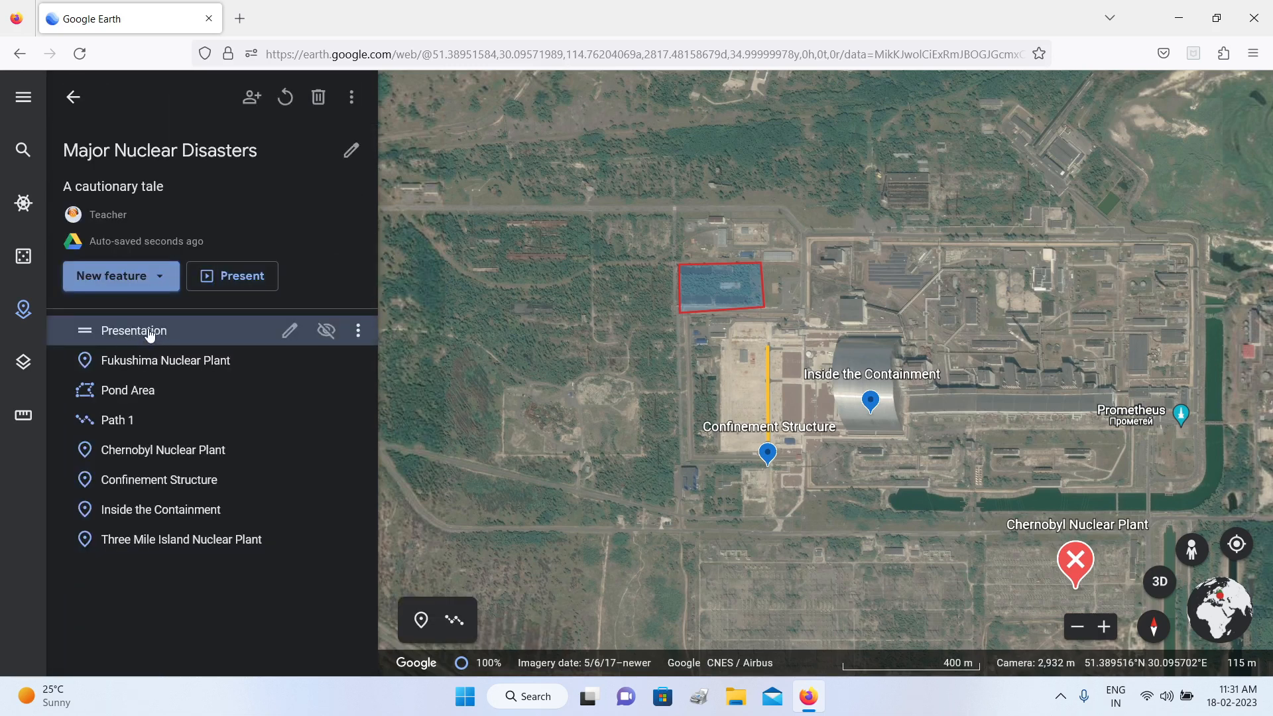
Step: Add a second fullscreen slide titled "Presentation" with the cover2 image from the Map Story folder as its background
{"action": "left_click", "coordinate": [131, 275]}
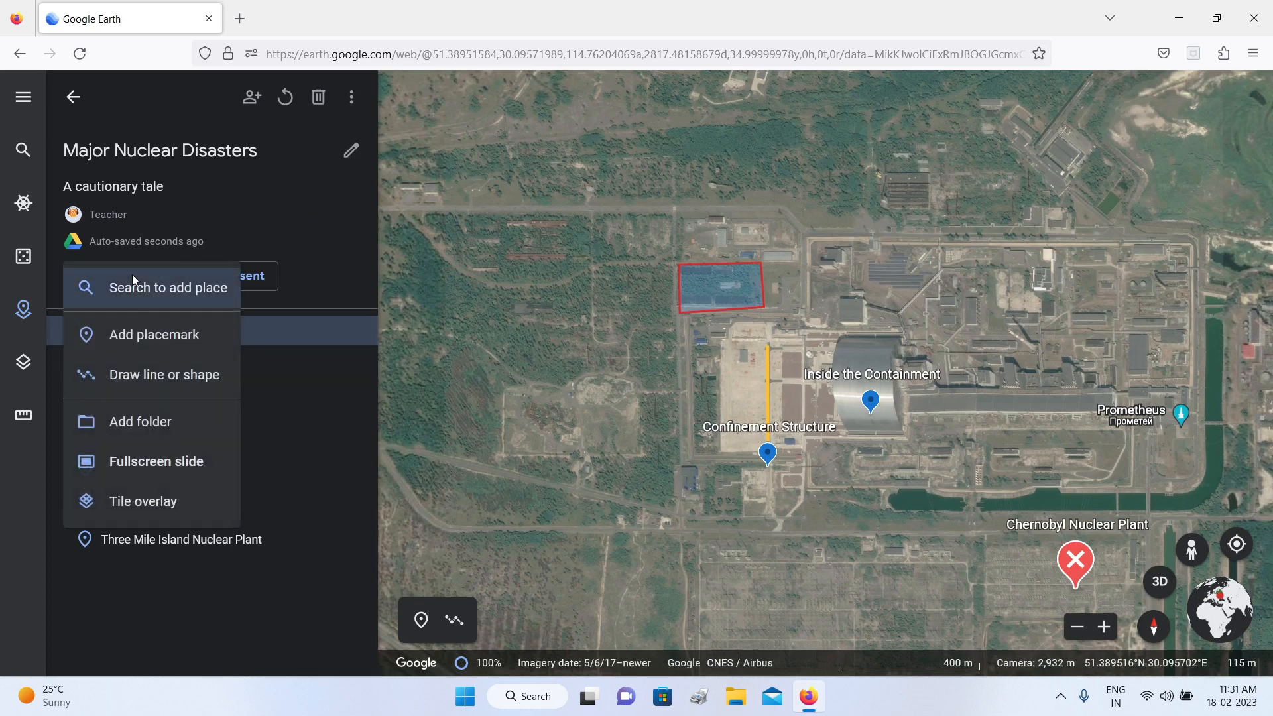
{"action": "left_click", "coordinate": [163, 465]}
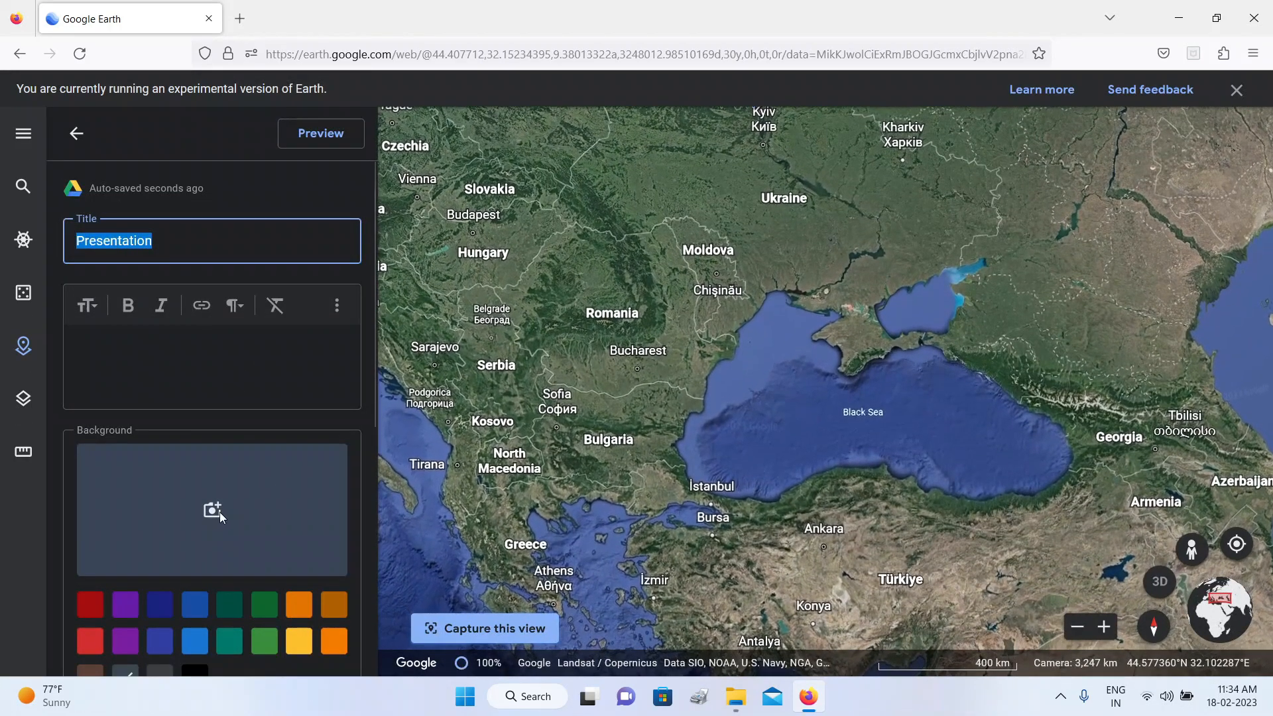
{"action": "left_click", "coordinate": [212, 511]}
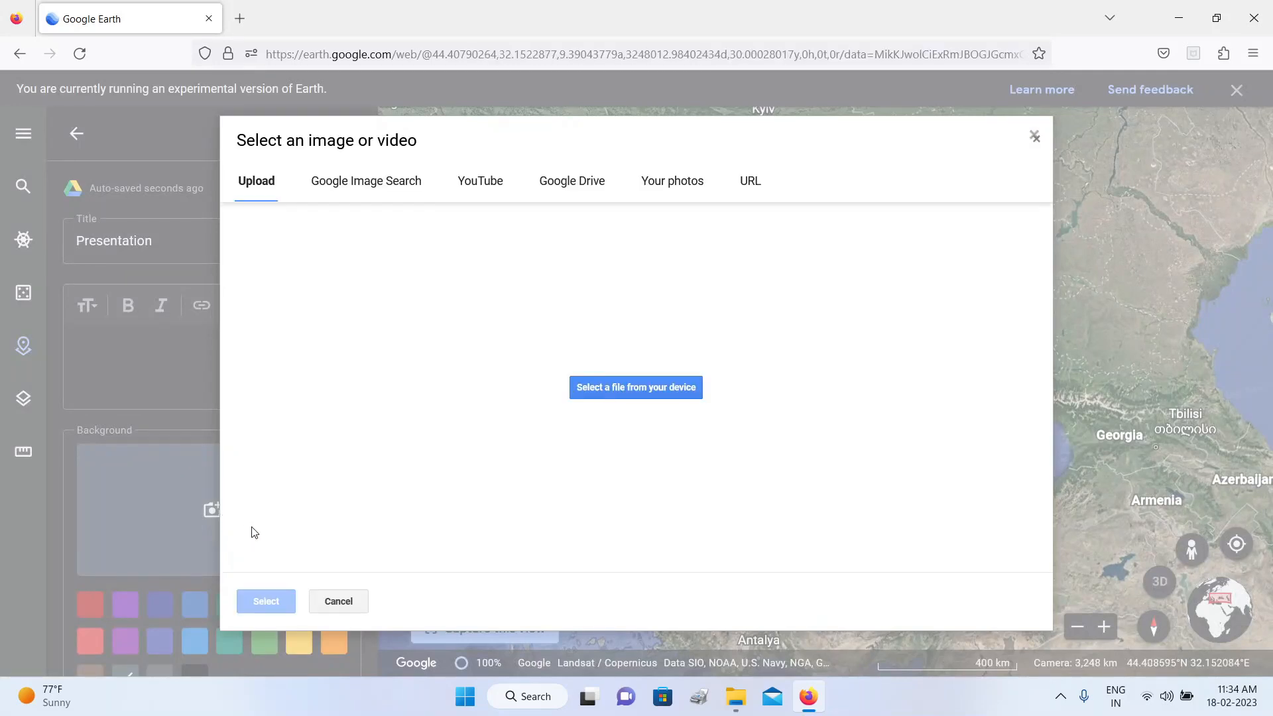
{"action": "left_click", "coordinate": [736, 697]}
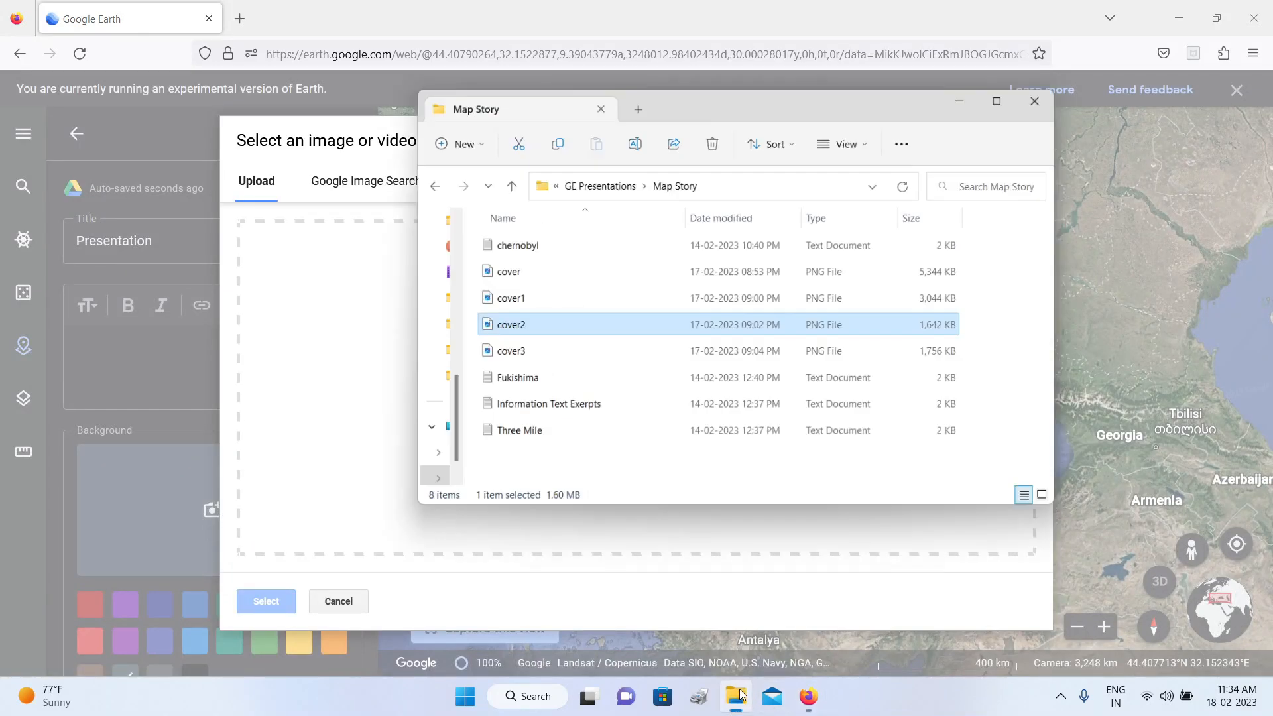
{"action": "left_click_drag", "start_coordinate": [715, 93], "coordinate": [1000, 80]}
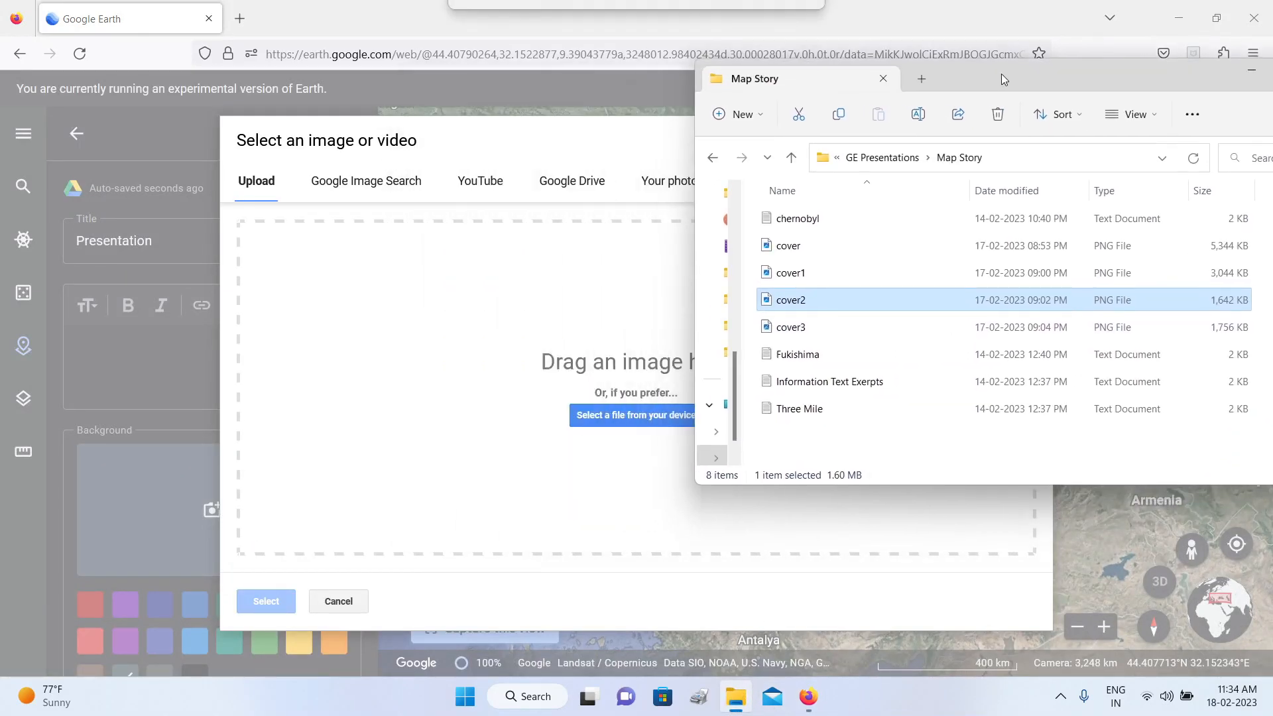
{"action": "left_click_drag", "start_coordinate": [833, 305], "coordinate": [521, 378]}
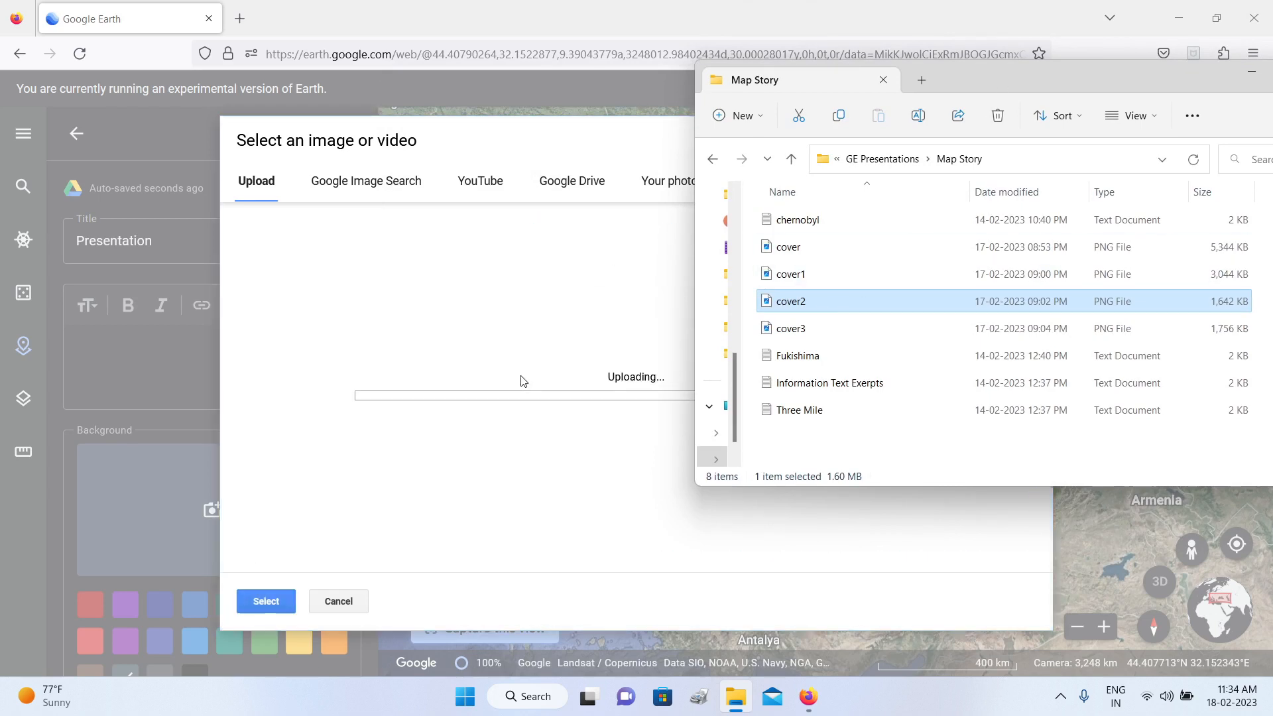
{"action": "left_click_drag", "start_coordinate": [1140, 81], "coordinate": [894, 169]}
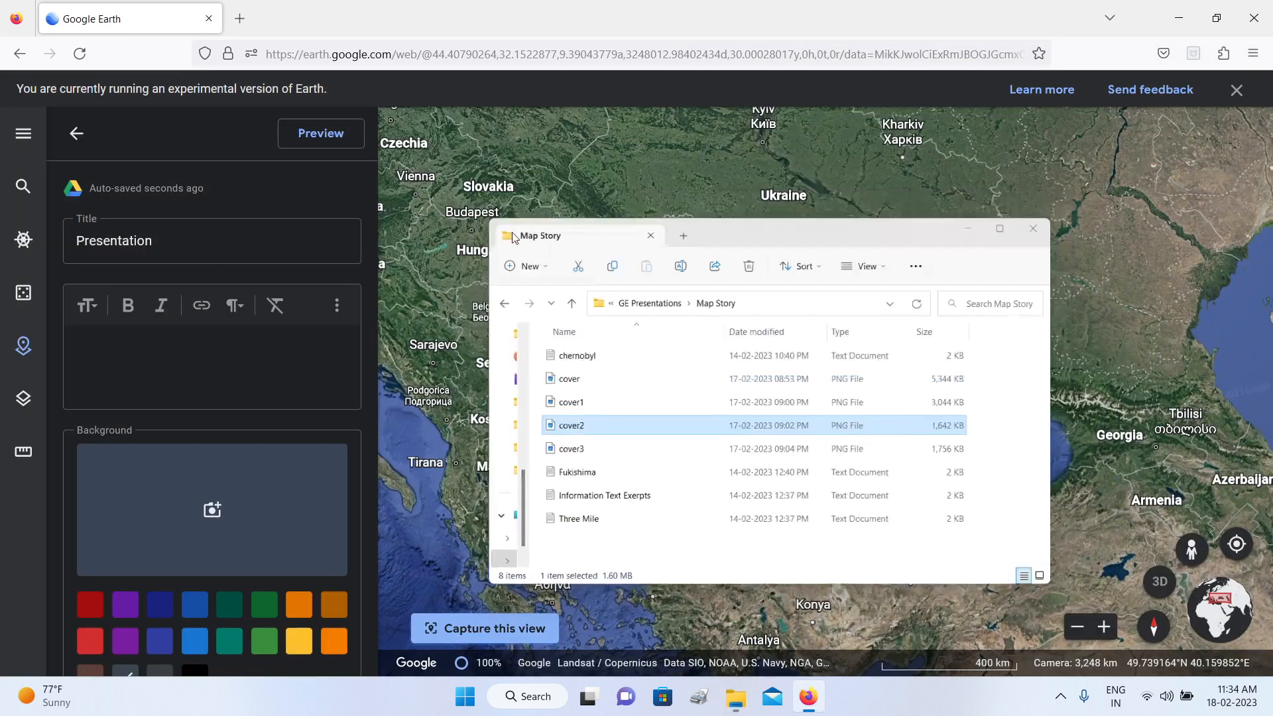
{"action": "left_click", "coordinate": [1005, 161]}
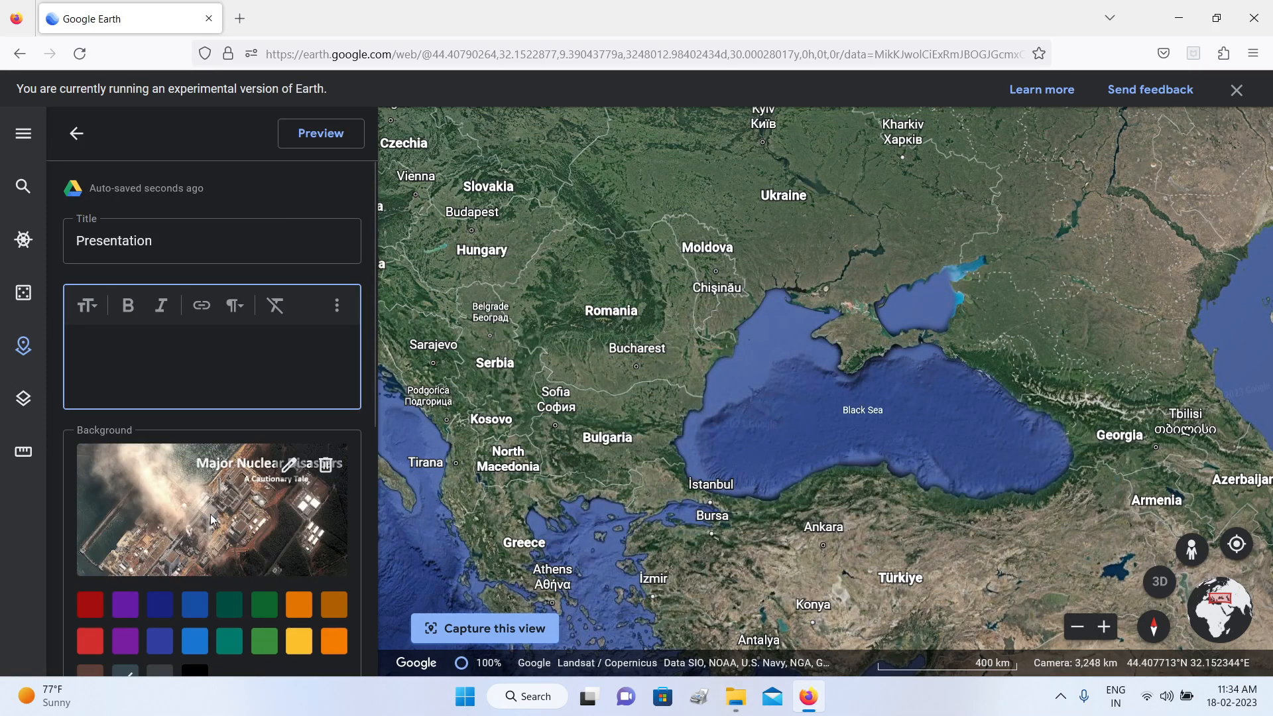
Step: Move the cover-image slide directly below the red Presentation slide in the feature list and hide the red one
{"action": "left_click", "coordinate": [75, 133]}
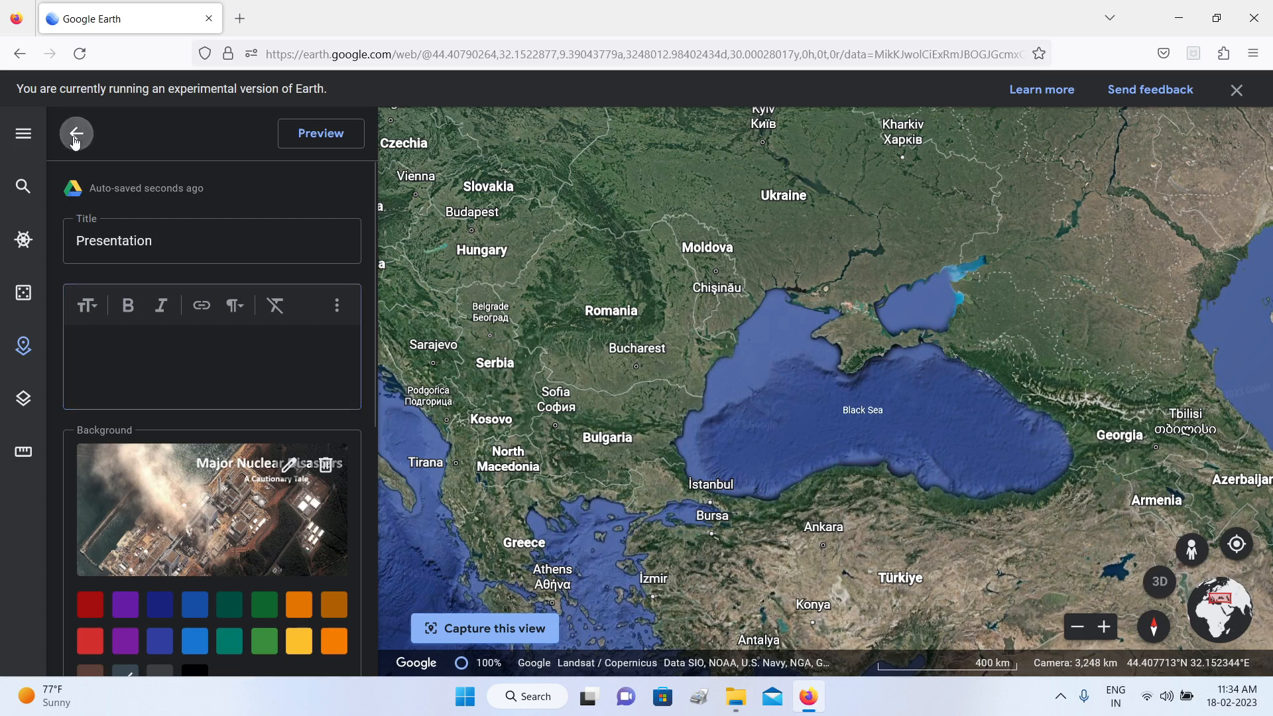
{"action": "left_click_drag", "start_coordinate": [133, 605], "coordinate": [177, 389]}
{"action": "left_click", "coordinate": [325, 367]}
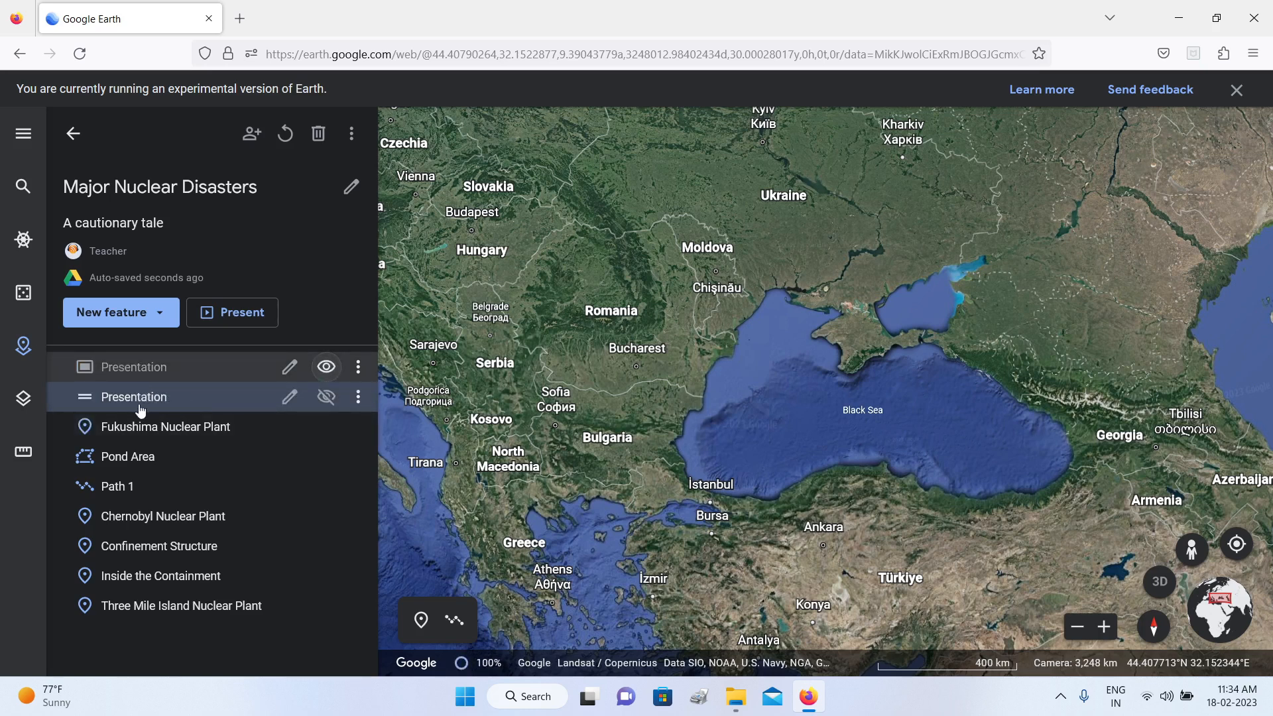
Step: Present the project to view its opening cover-image slide, and exit the presentation
{"action": "left_click", "coordinate": [246, 321]}
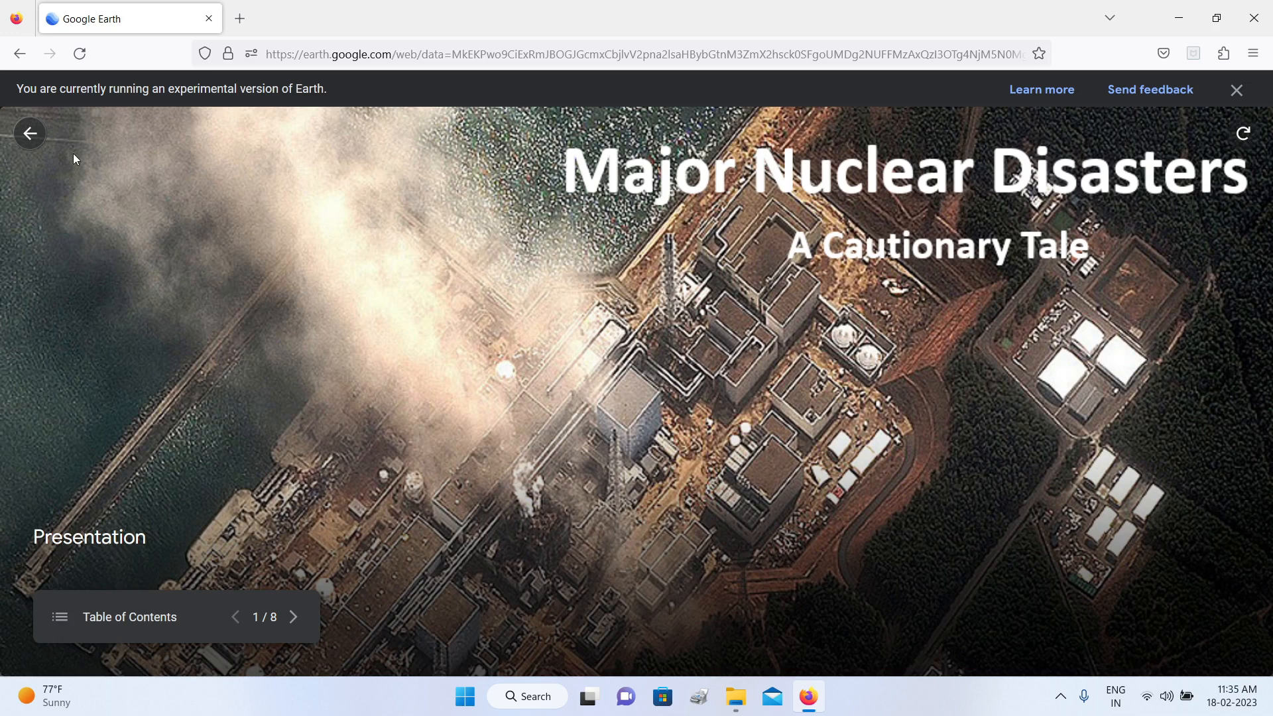
{"action": "left_click", "coordinate": [29, 134]}
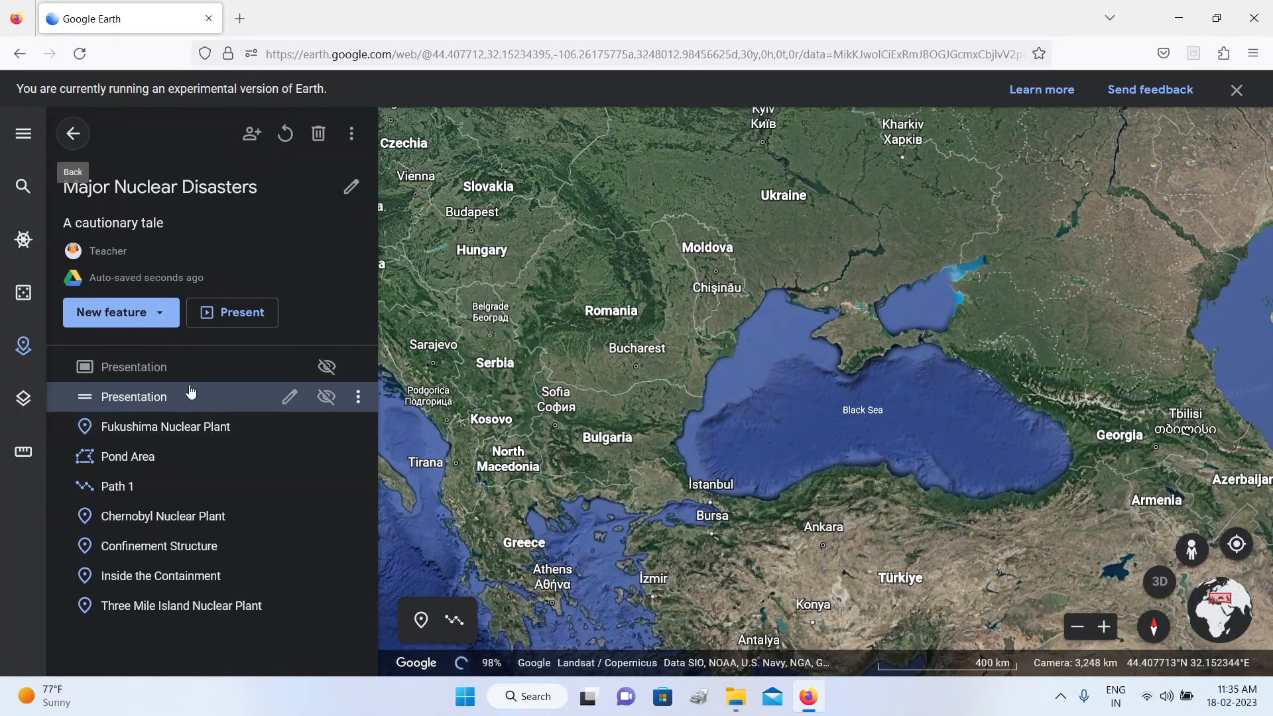
{"action": "left_click", "coordinate": [156, 312]}
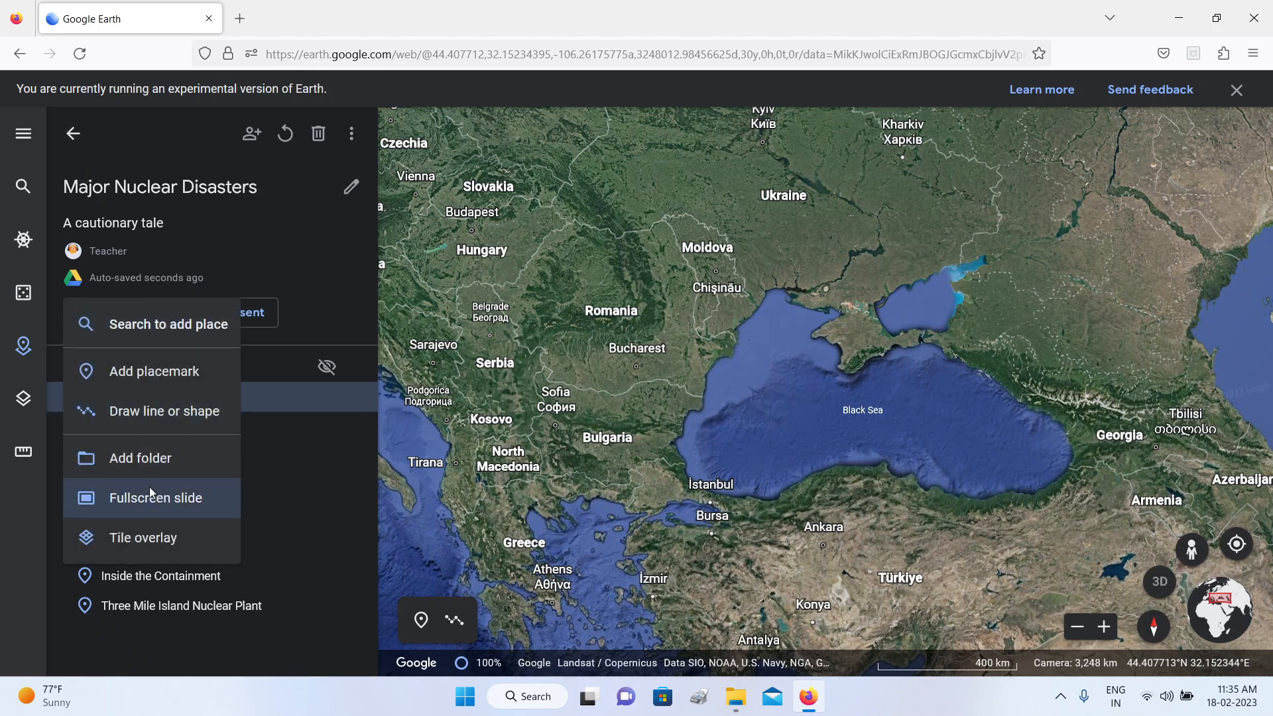
{"action": "left_click", "coordinate": [319, 262]}
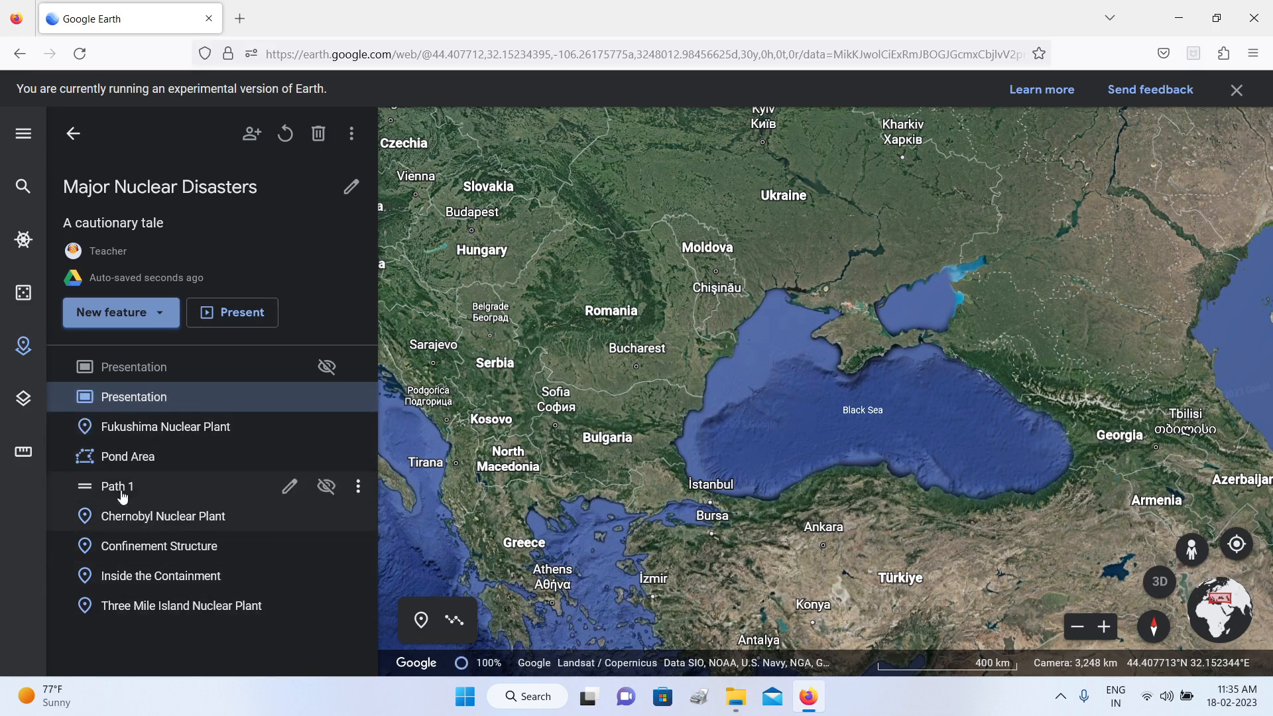
{"action": "left_click", "coordinate": [160, 312]}
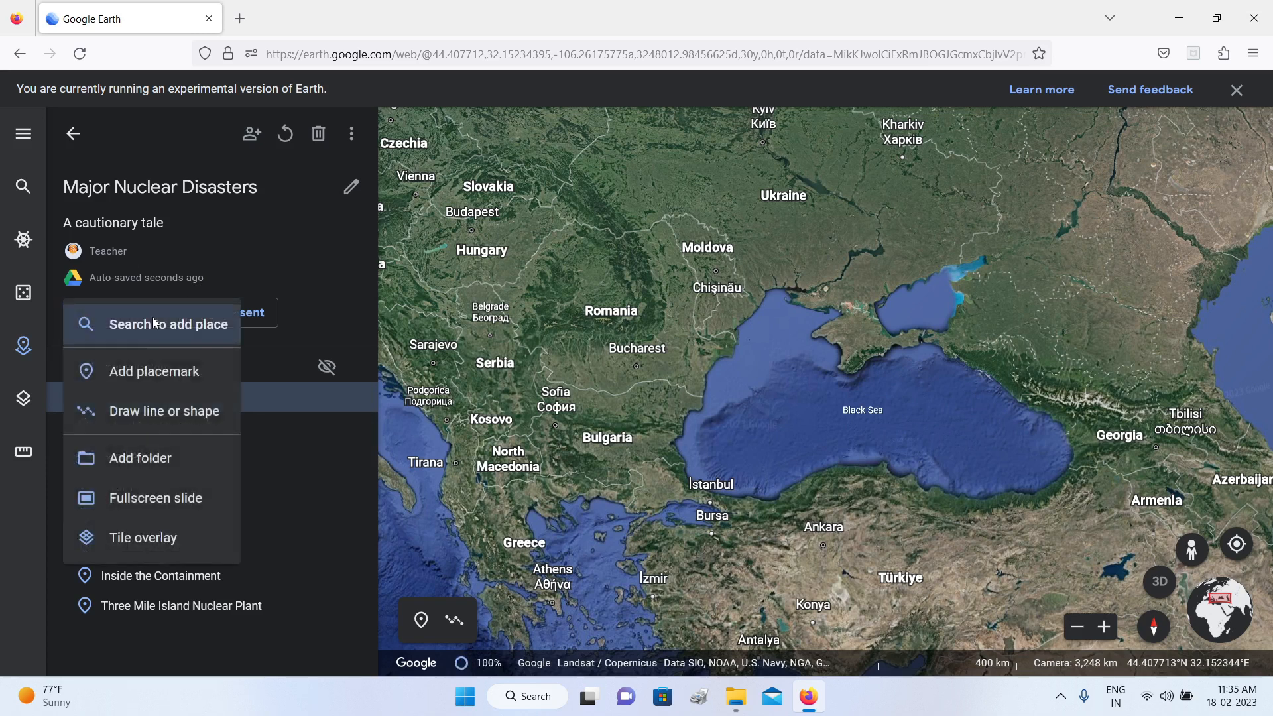
{"action": "left_click", "coordinate": [250, 643]}
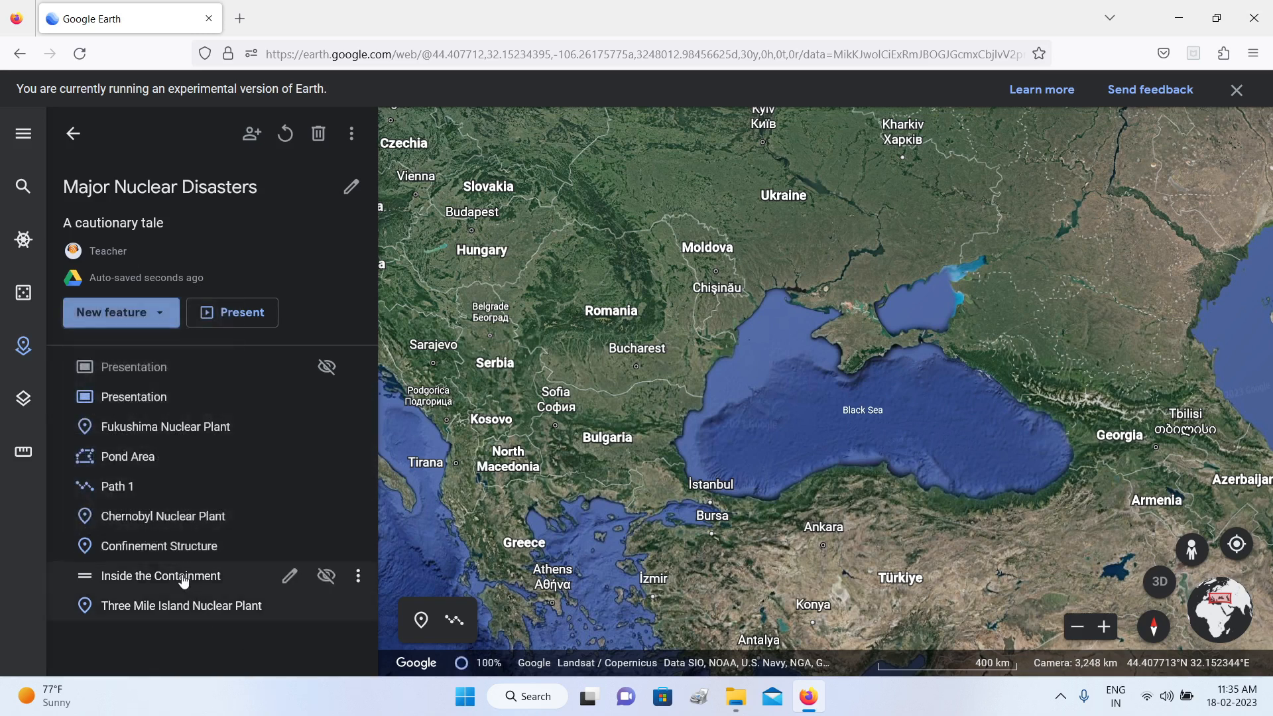
{"action": "left_click", "coordinate": [161, 314]}
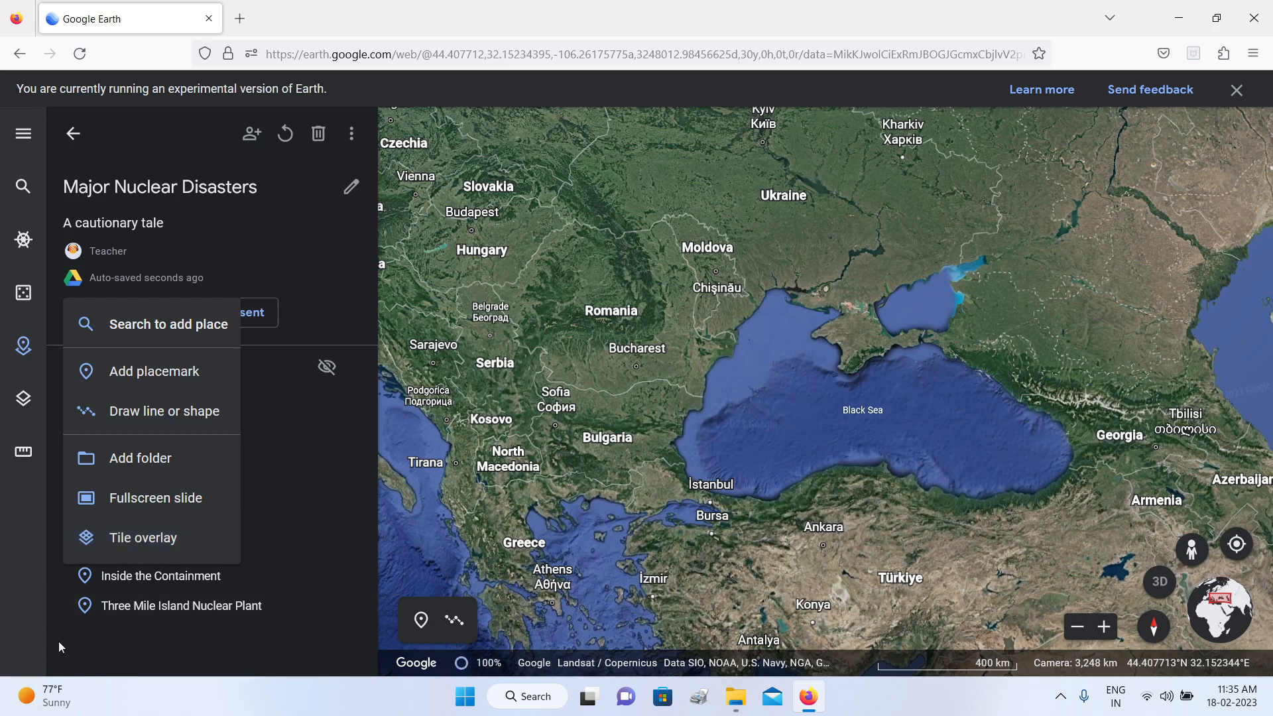
{"action": "left_click", "coordinate": [40, 643]}
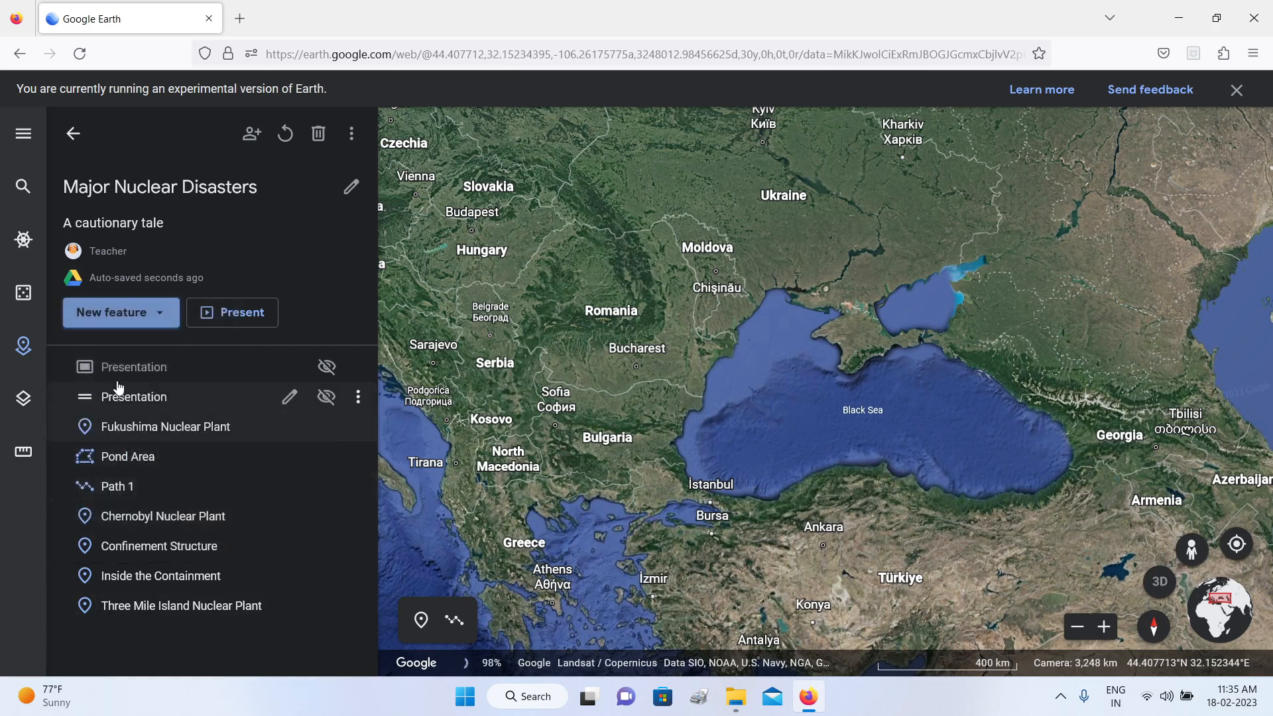
{"action": "left_click", "coordinate": [151, 317]}
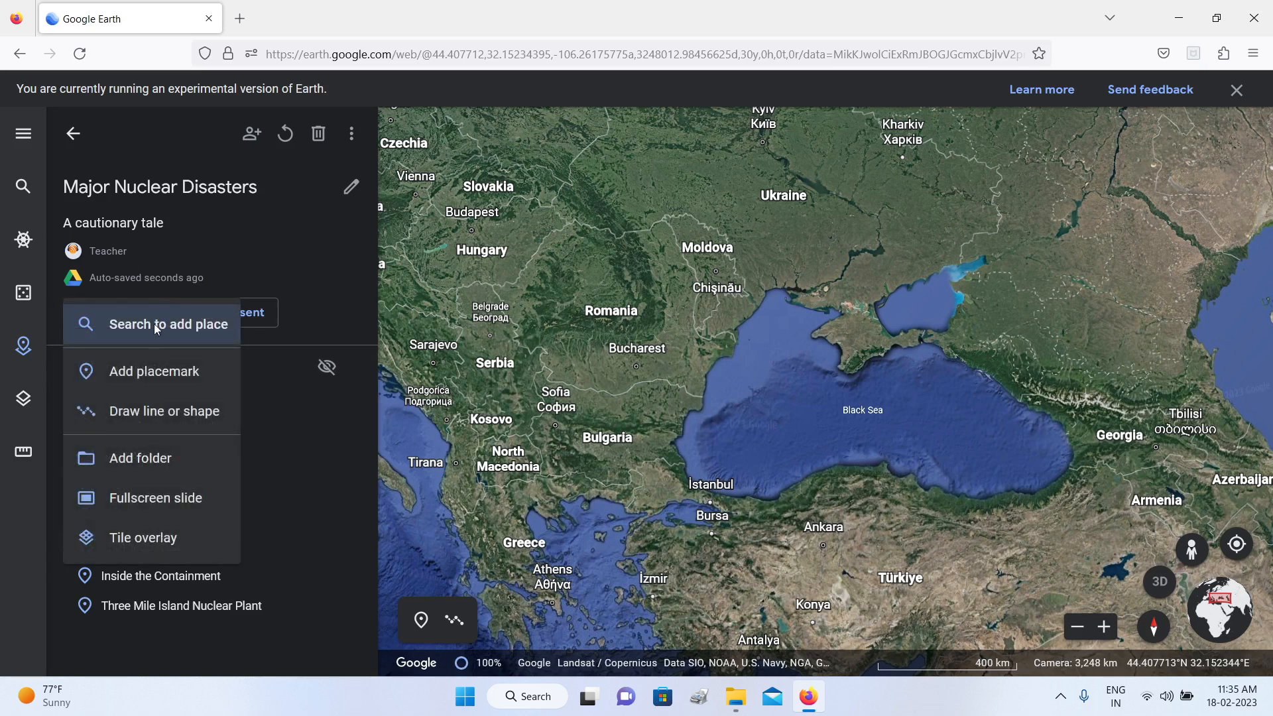
{"action": "left_click", "coordinate": [26, 613]}
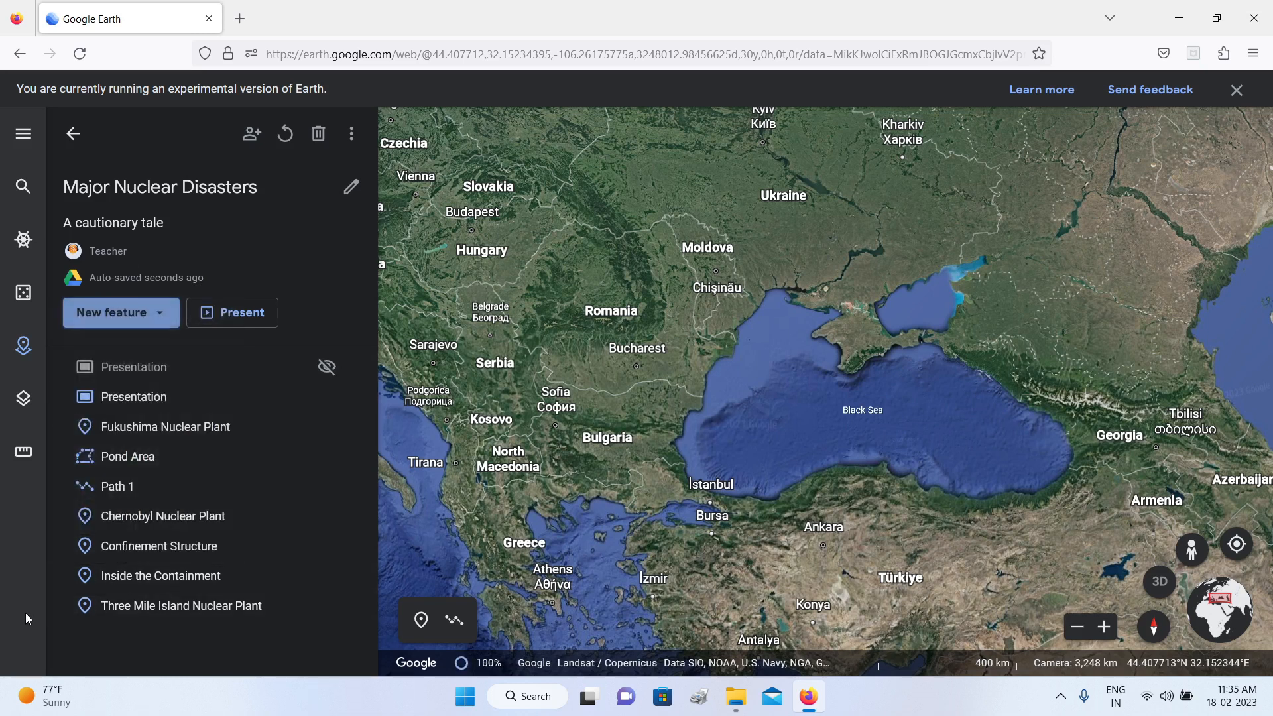